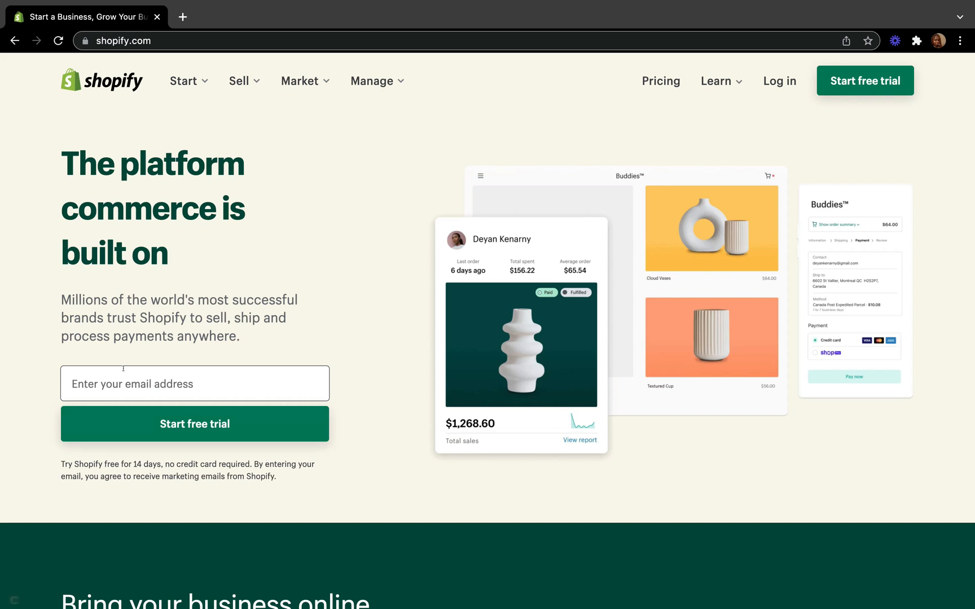
Open the free 14-day trial signup form from shopify.com
left_click(153, 41)
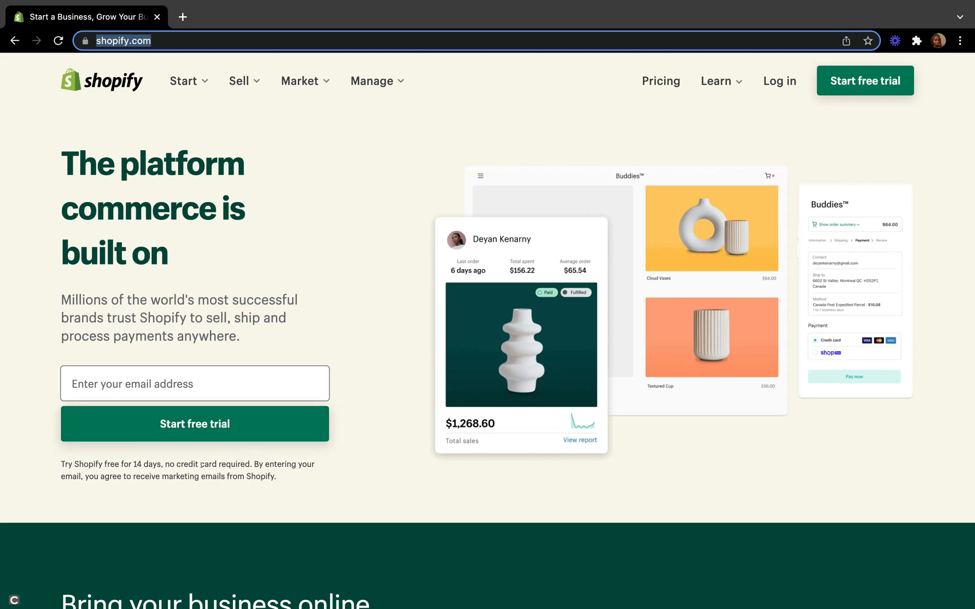
left_click(210, 433)
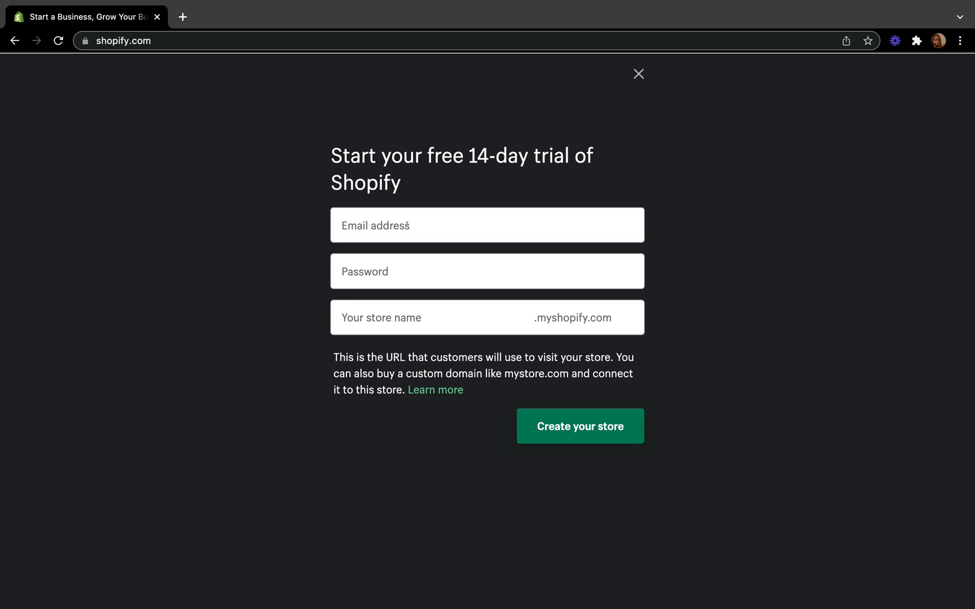
Enter the account e-mail and password and create the store named 'ACCESSORIES USA2'
left_click(407, 226)
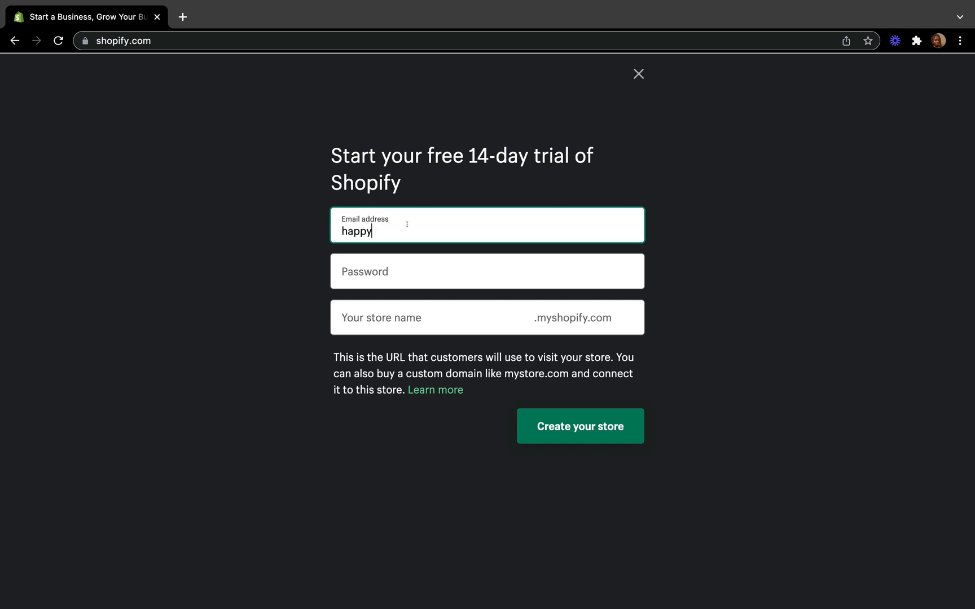
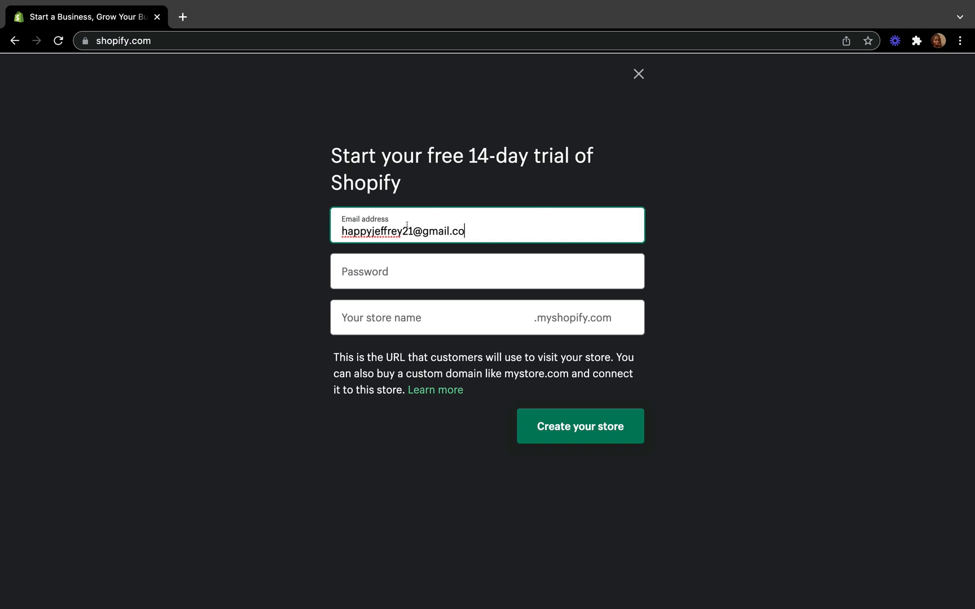
left_click(393, 270)
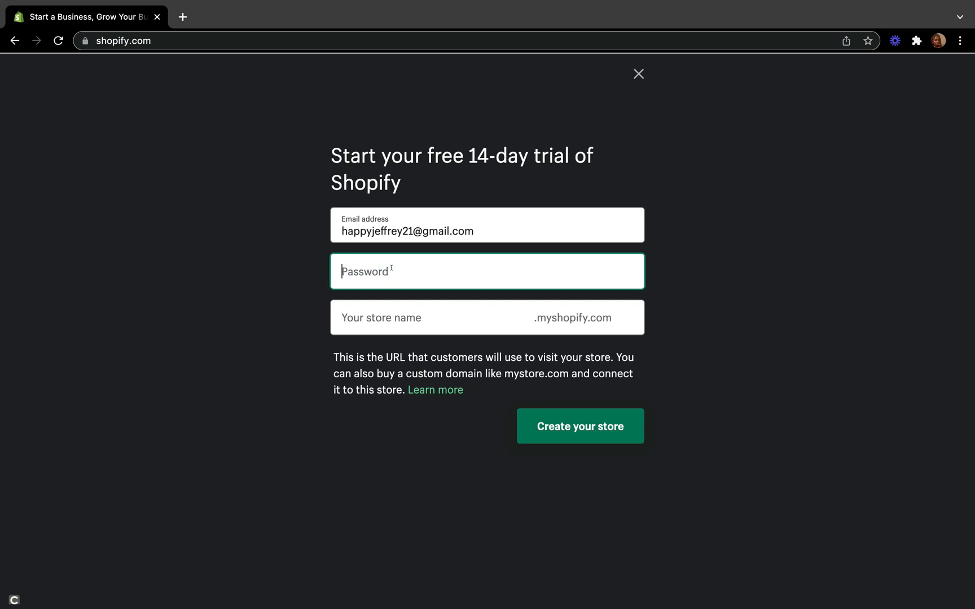
type("••••••••")
left_click(418, 325)
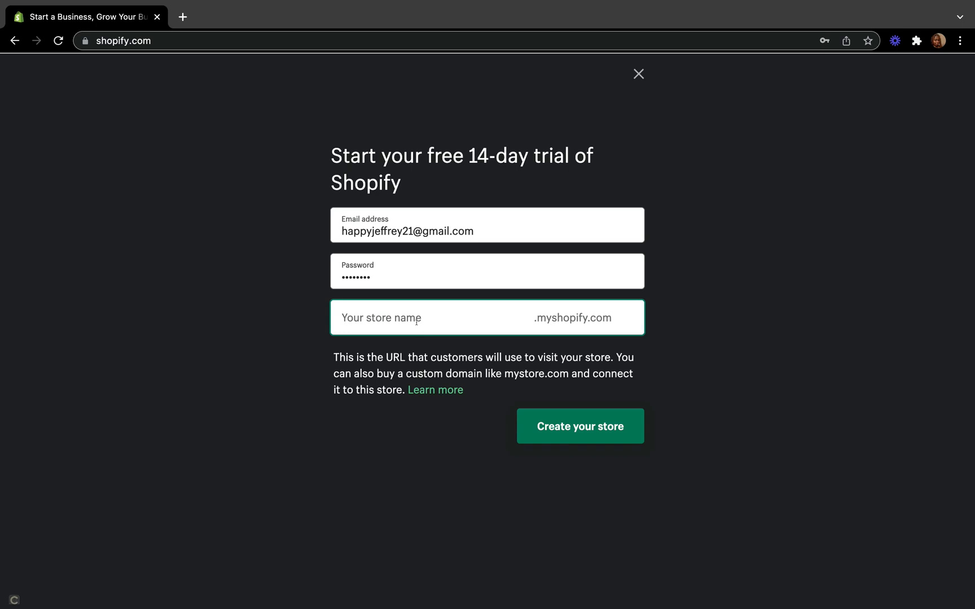
type("ACCESSORIESUSA")
key("BackSpace")
key("BackSpace")
key("BackSpace")
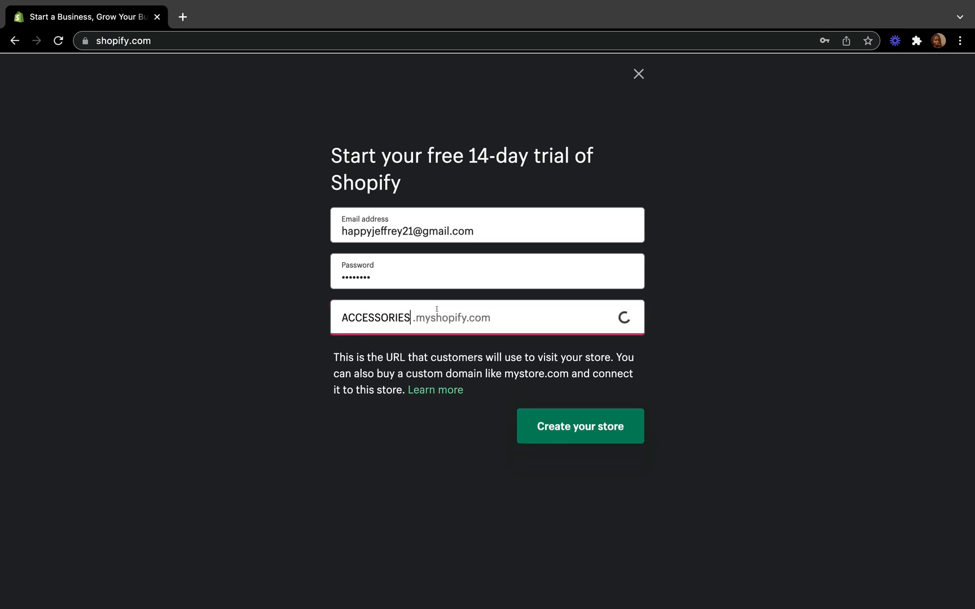
type("USA2")
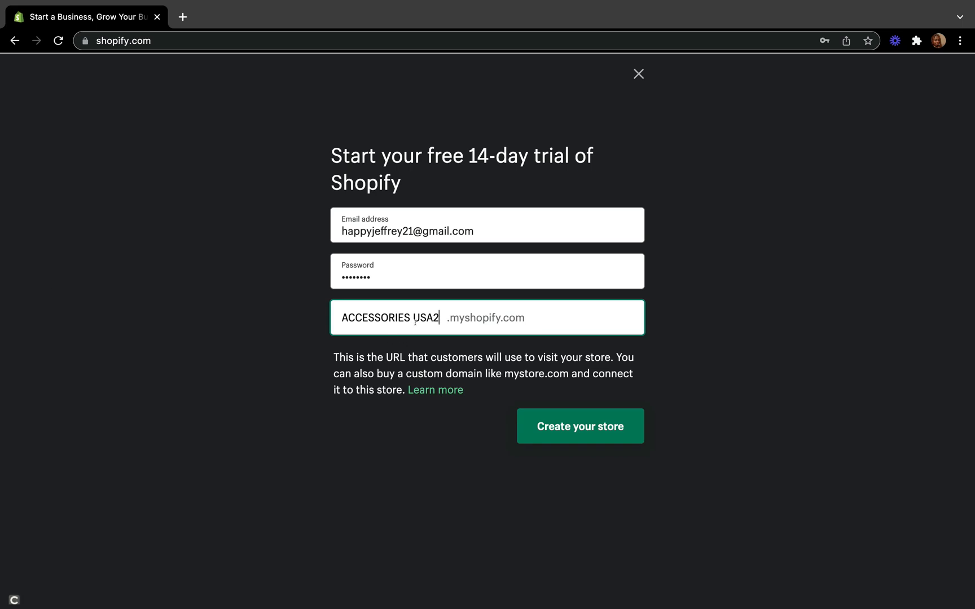
left_click(543, 438)
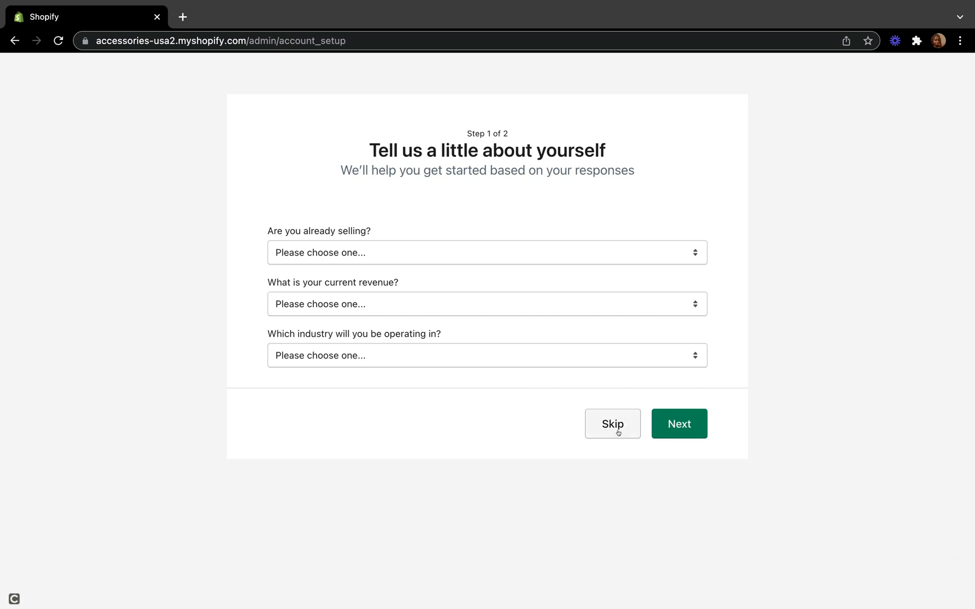
Skip the selling questions, enter the owner's first and last name, and enter the store admin
left_click(618, 432)
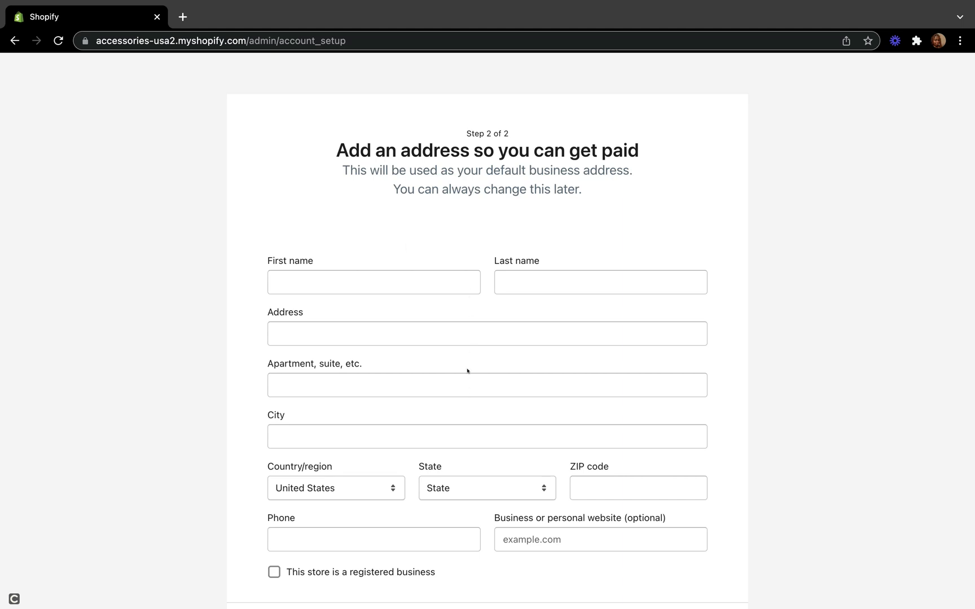
left_click(386, 286)
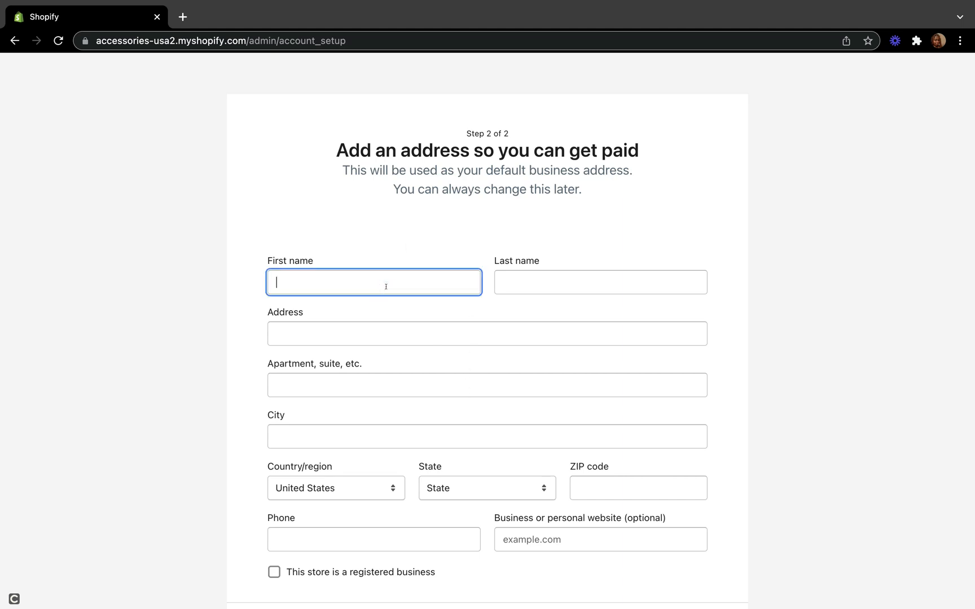
left_click(581, 277)
left_click(605, 238)
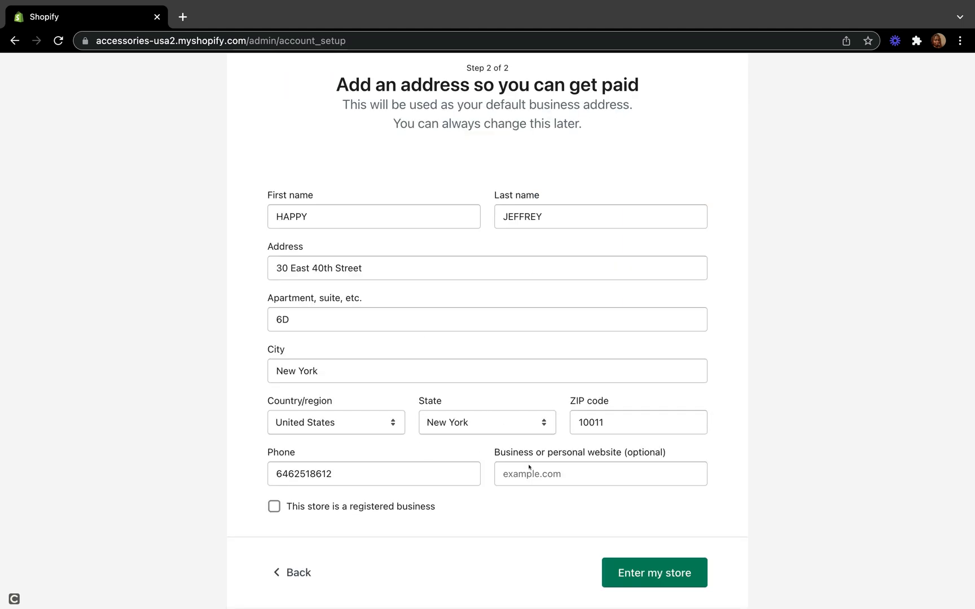
scroll(496, 489, "down", 2)
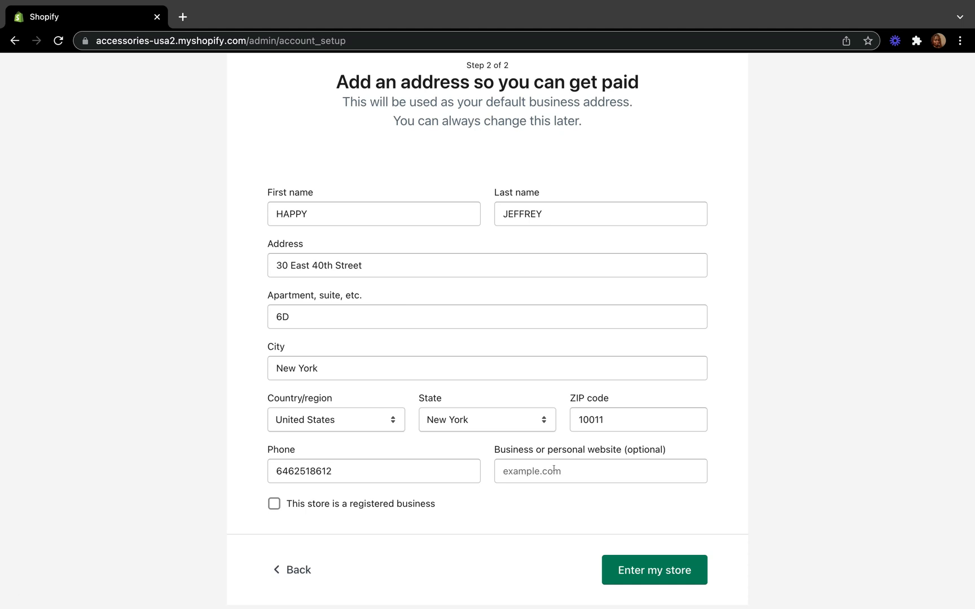
left_click(616, 570)
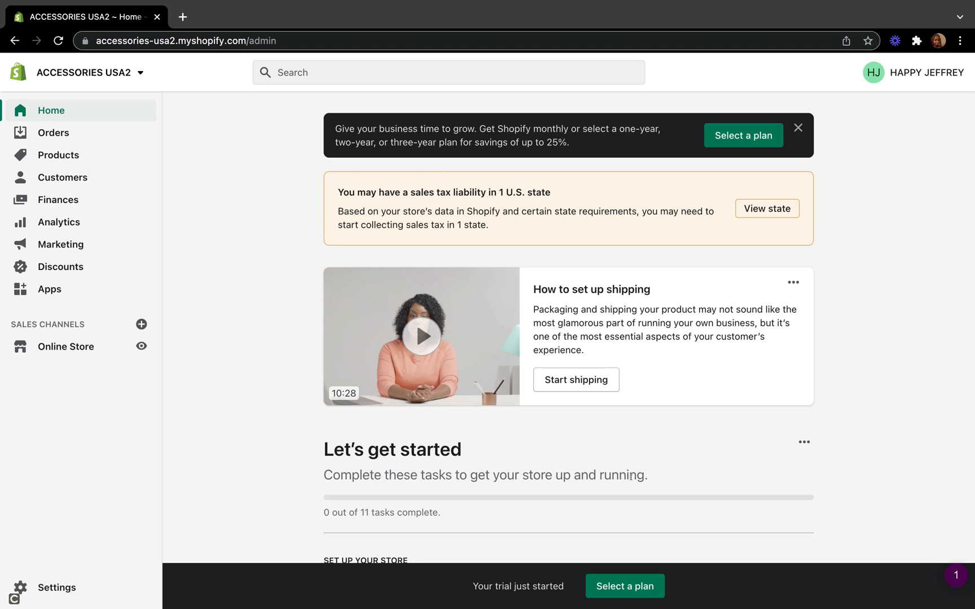
Go to Online Store > Themes and browse the theme library's free themes
scroll(629, 482, "down", 5)
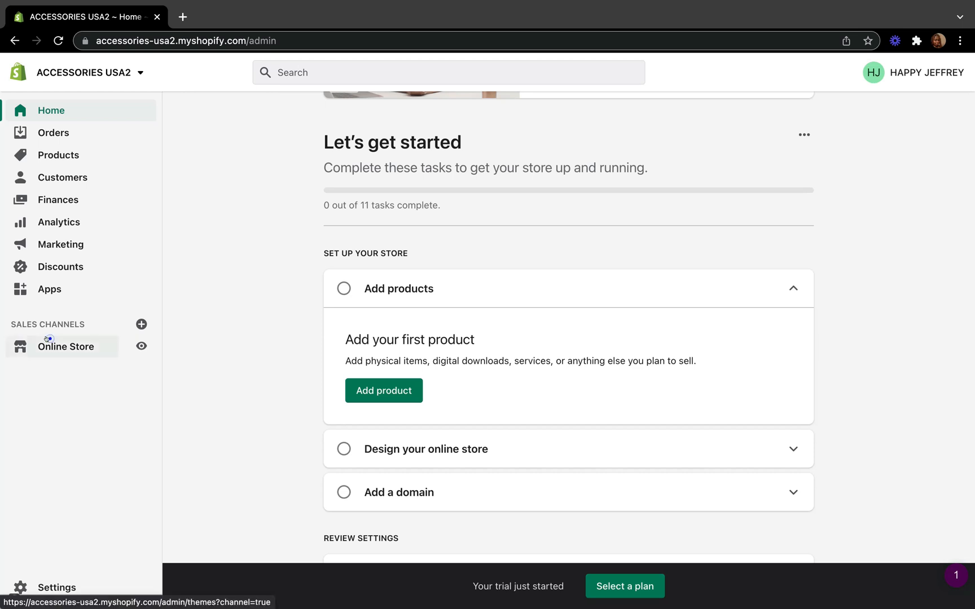
left_click(50, 339)
left_click(75, 369)
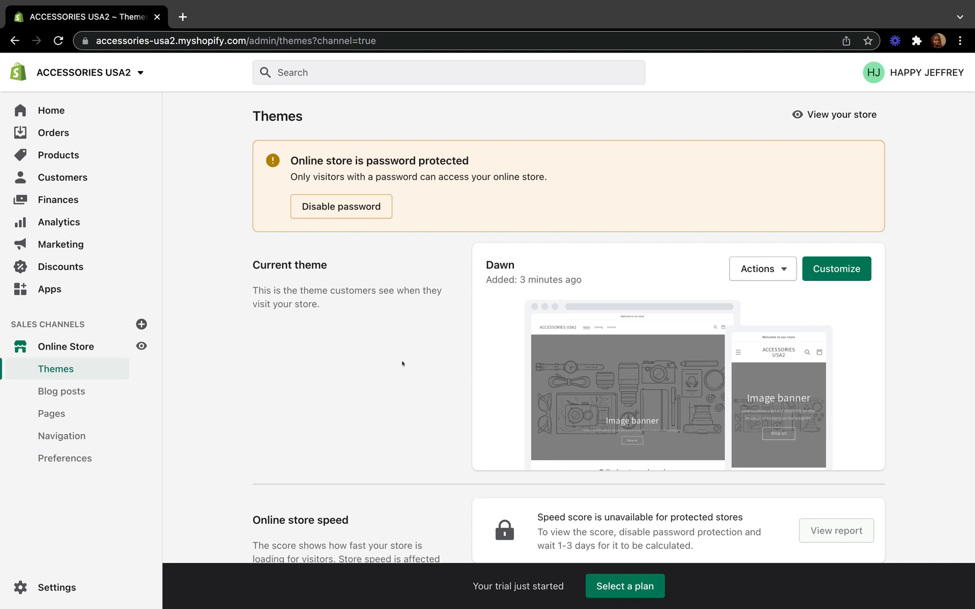
scroll(402, 363, "down", 2)
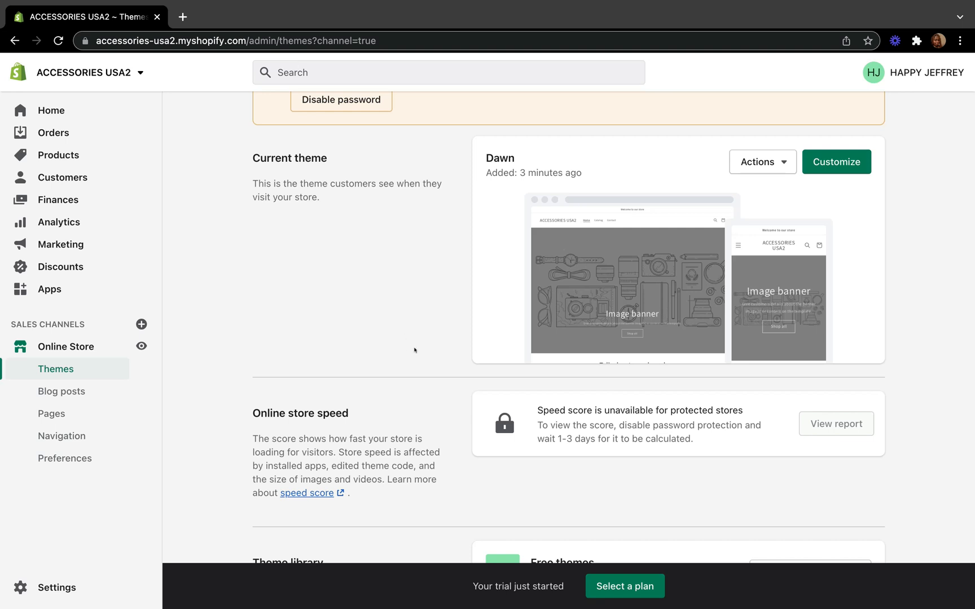
scroll(414, 350, "down", 4)
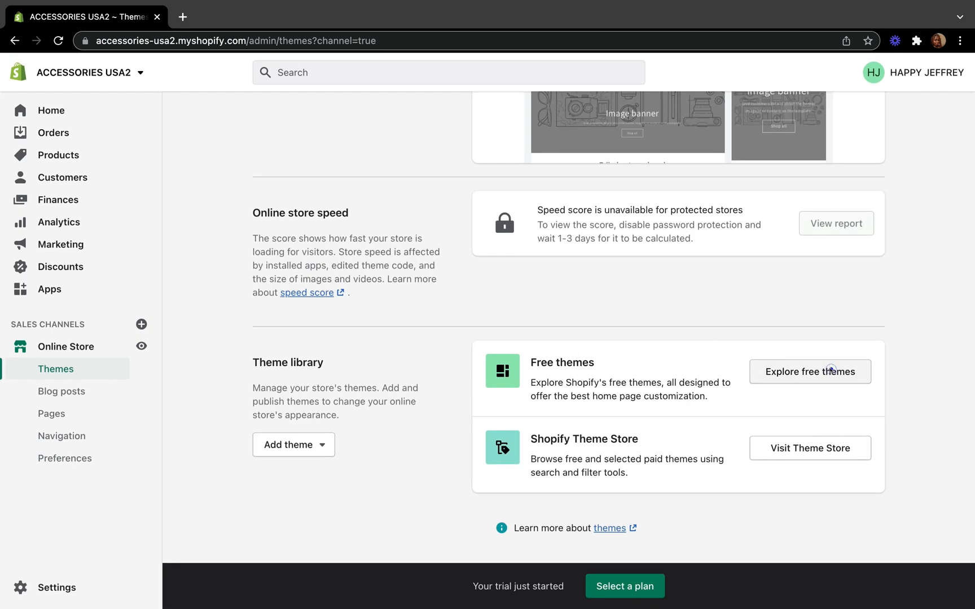
left_click(831, 370)
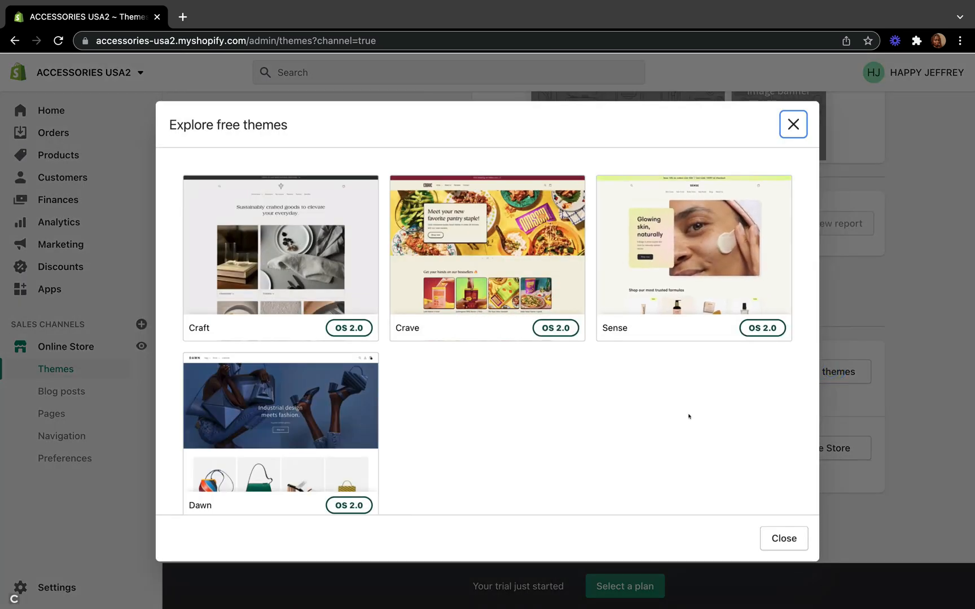
scroll(688, 417, "down", 1)
scroll(688, 416, "up", 1)
left_click(795, 129)
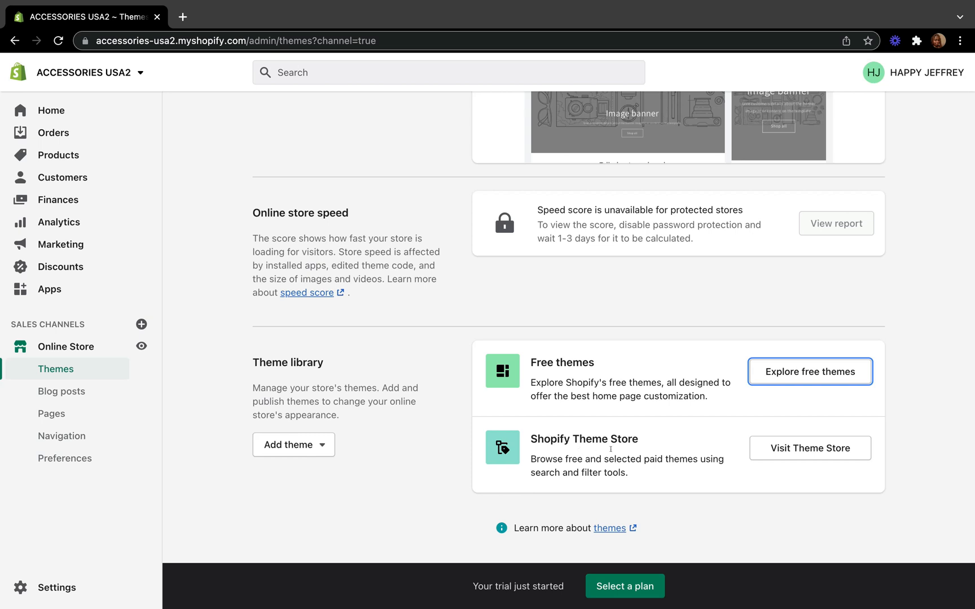
Open the Shopify Theme Store in a new tab and browse its themes
left_click(815, 450)
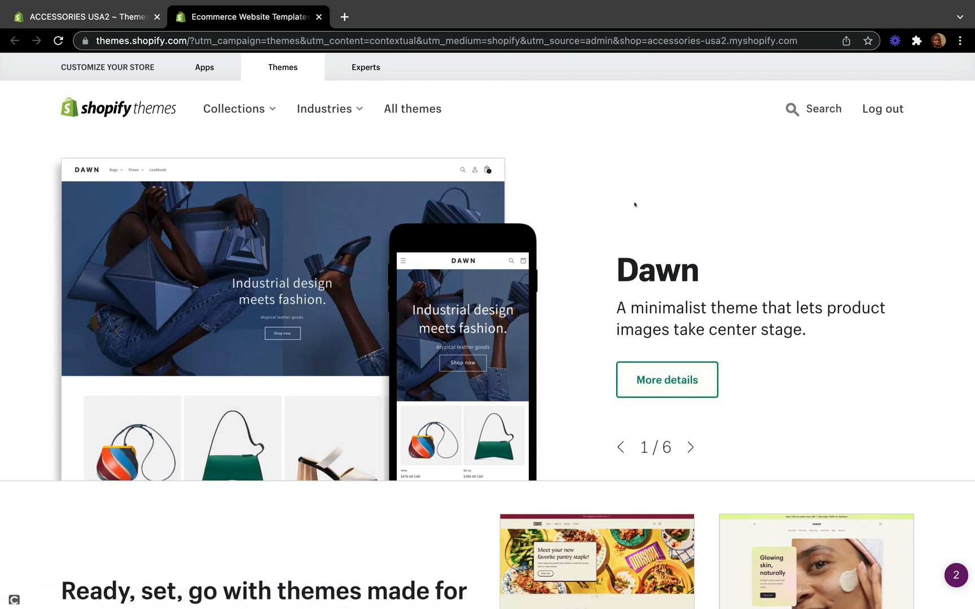
scroll(675, 326, "down", 1)
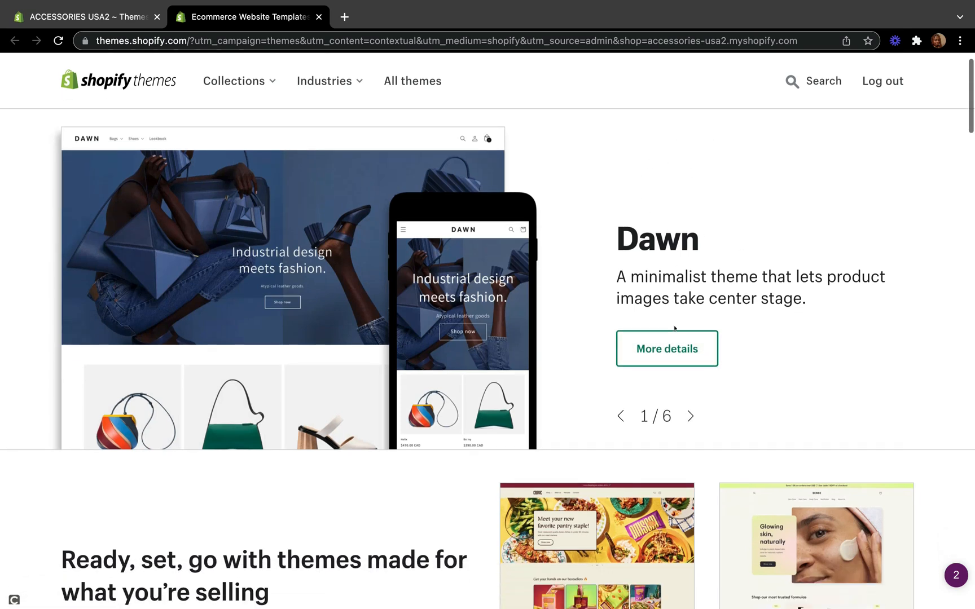
scroll(672, 325, "down", 5)
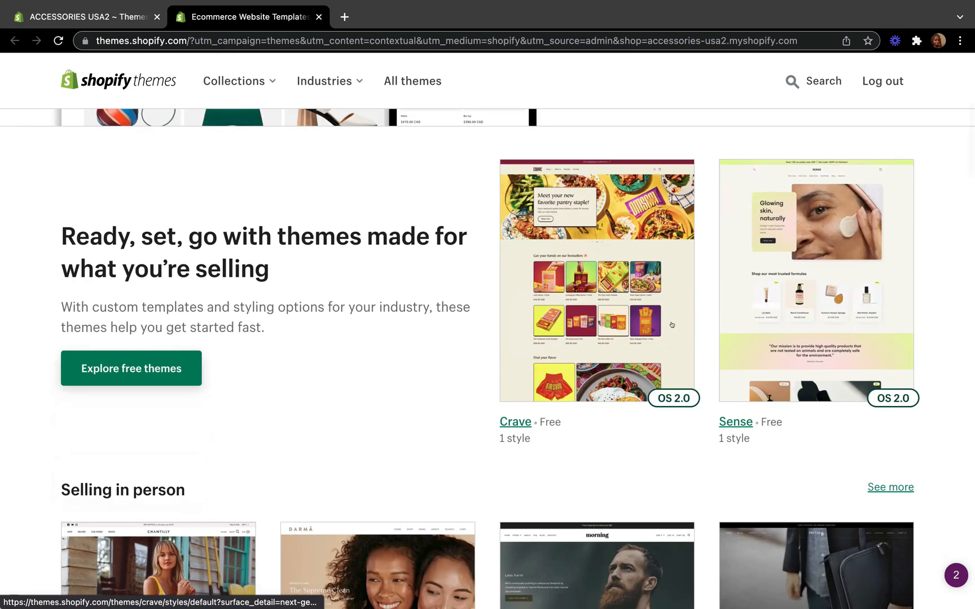
scroll(672, 325, "down", 6)
scroll(672, 325, "up", 6)
scroll(672, 325, "down", 6)
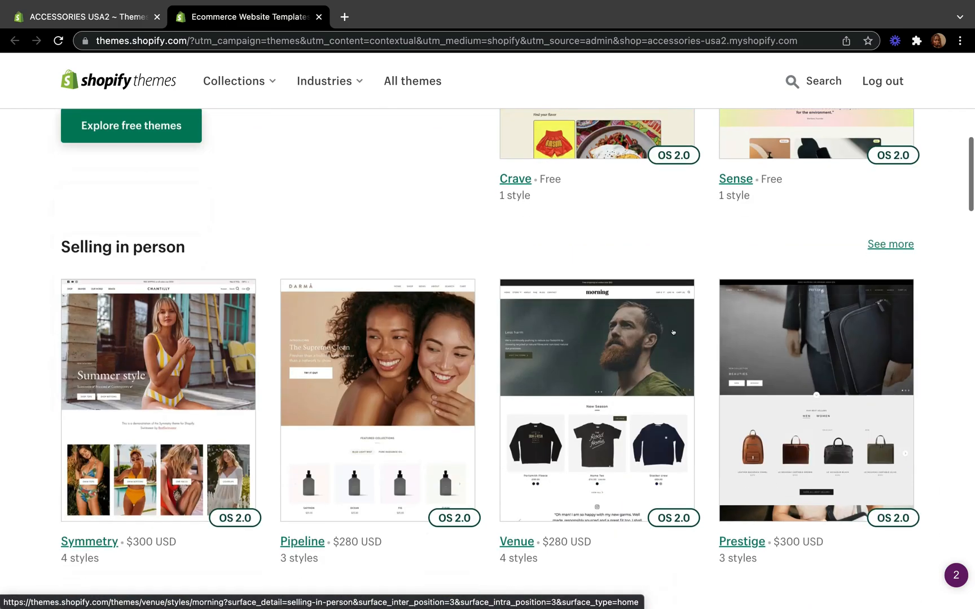
scroll(672, 325, "up", 1)
scroll(672, 331, "down", 8)
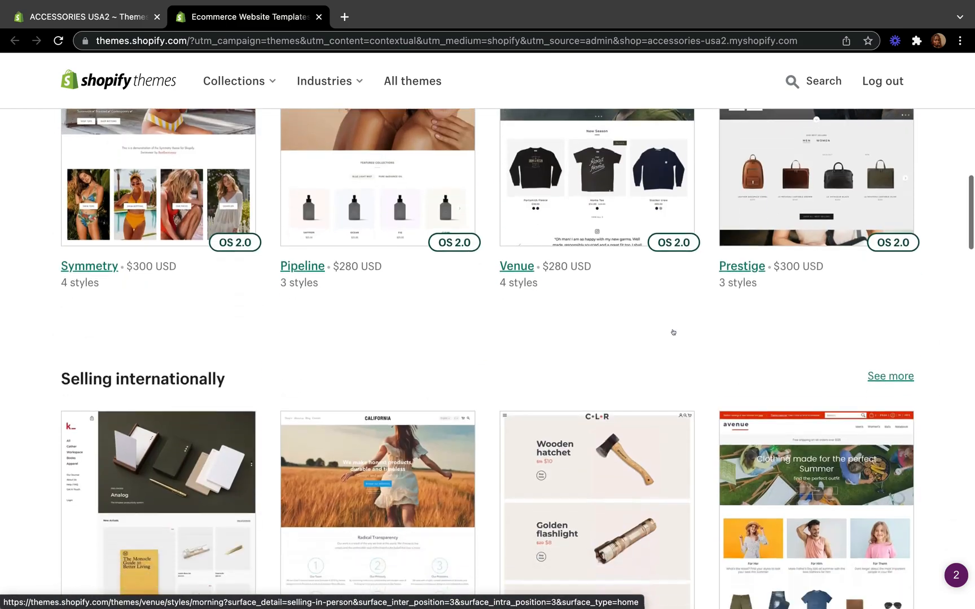
scroll(672, 332, "down", 10)
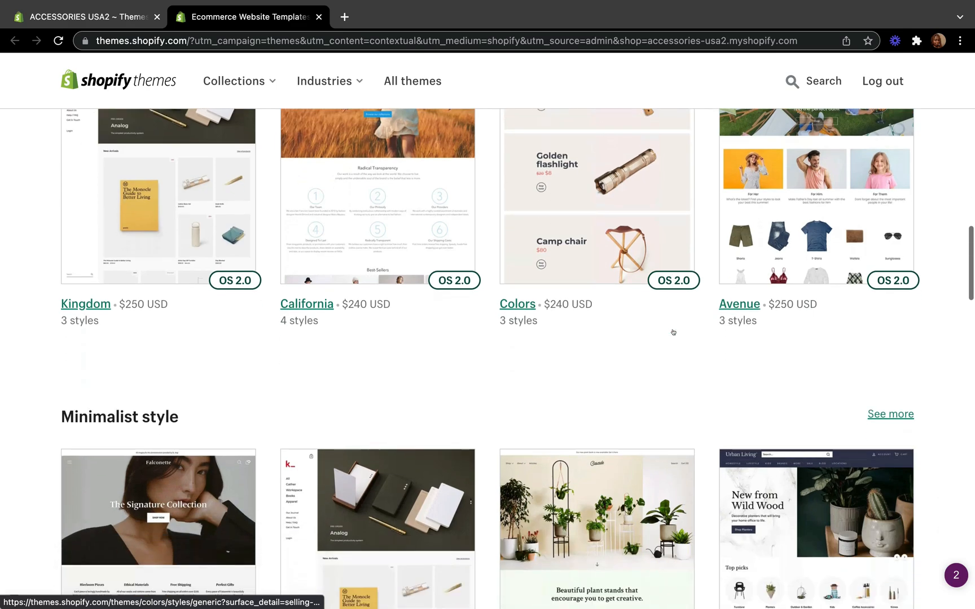
scroll(676, 337, "down", 10)
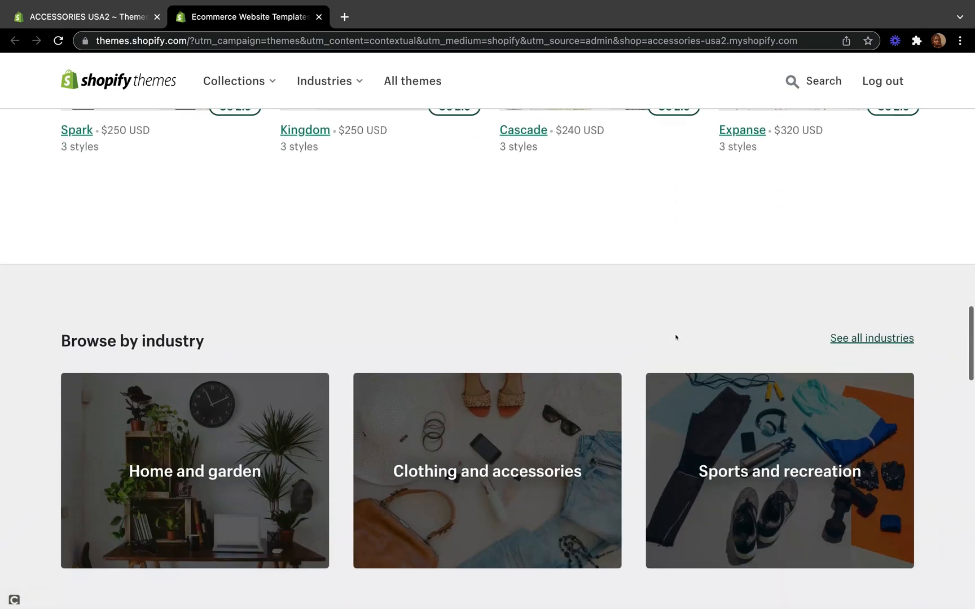
scroll(673, 336, "down", 8)
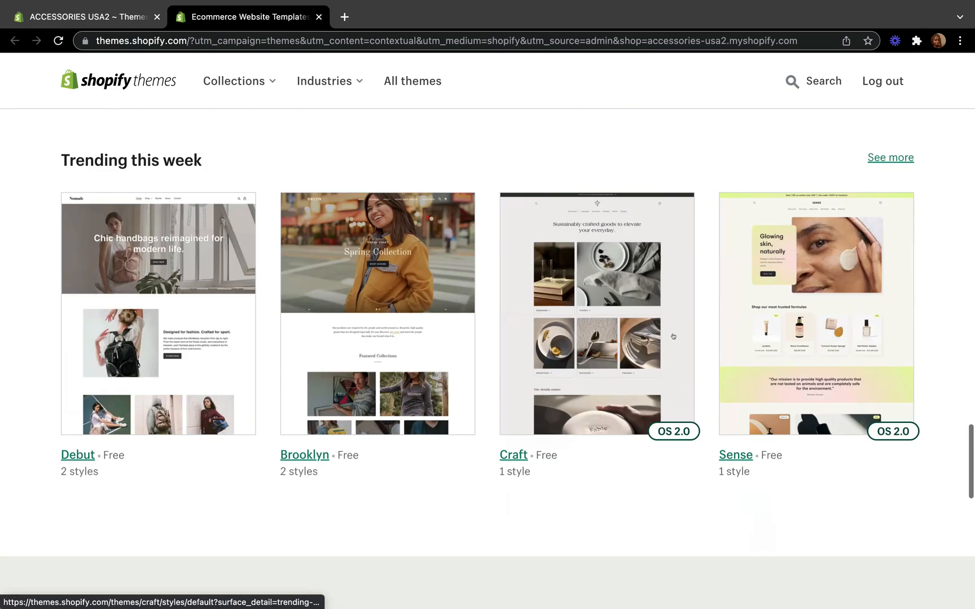
scroll(673, 336, "down", 6)
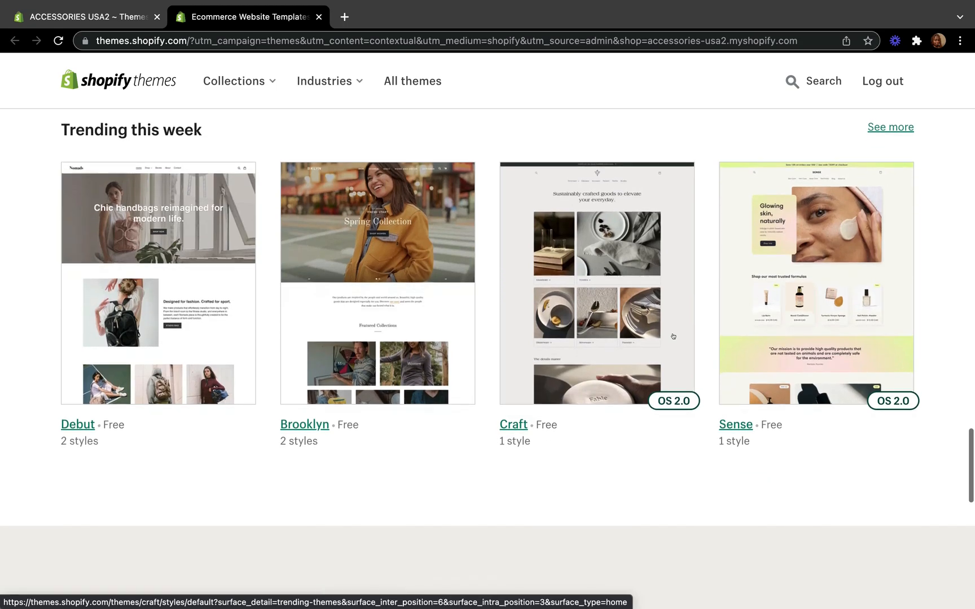
scroll(676, 337, "up", 20)
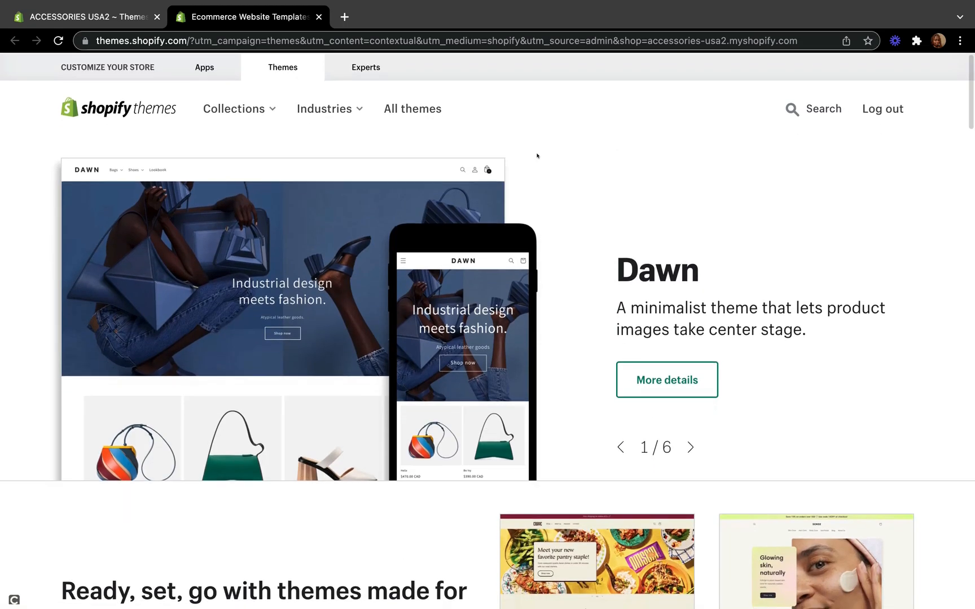
Search the theme store for 'SIMPLE THEME' and open the Simple theme's page
left_click(792, 108)
left_click(395, 134)
type("SIMPLE THEME")
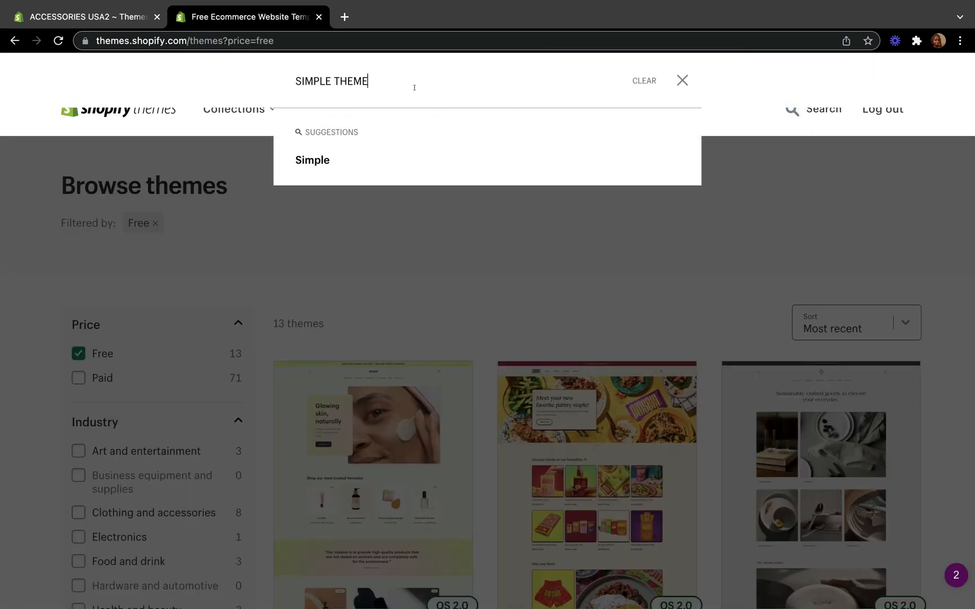
key("Return")
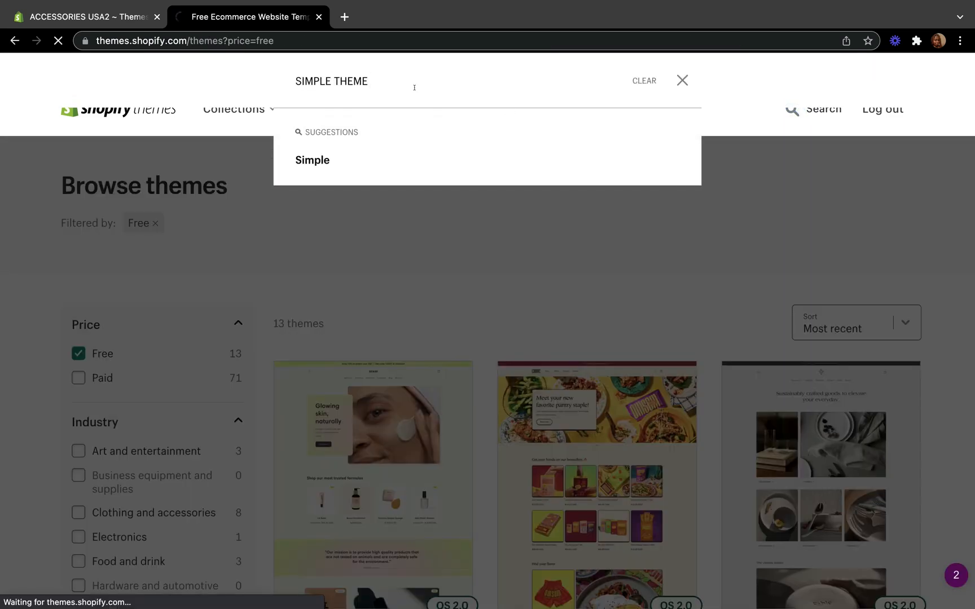
scroll(359, 290, "down", 3)
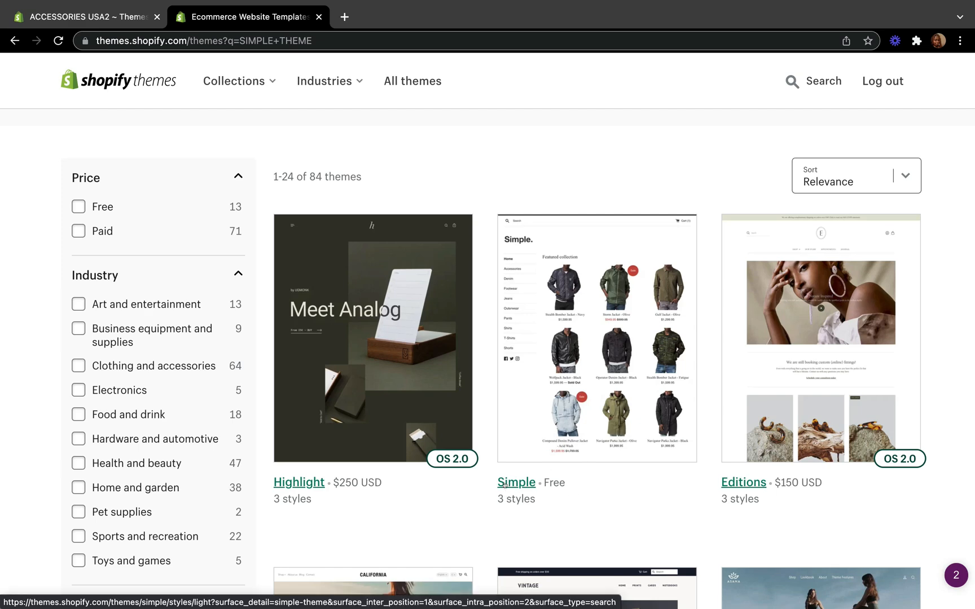
left_click(525, 410)
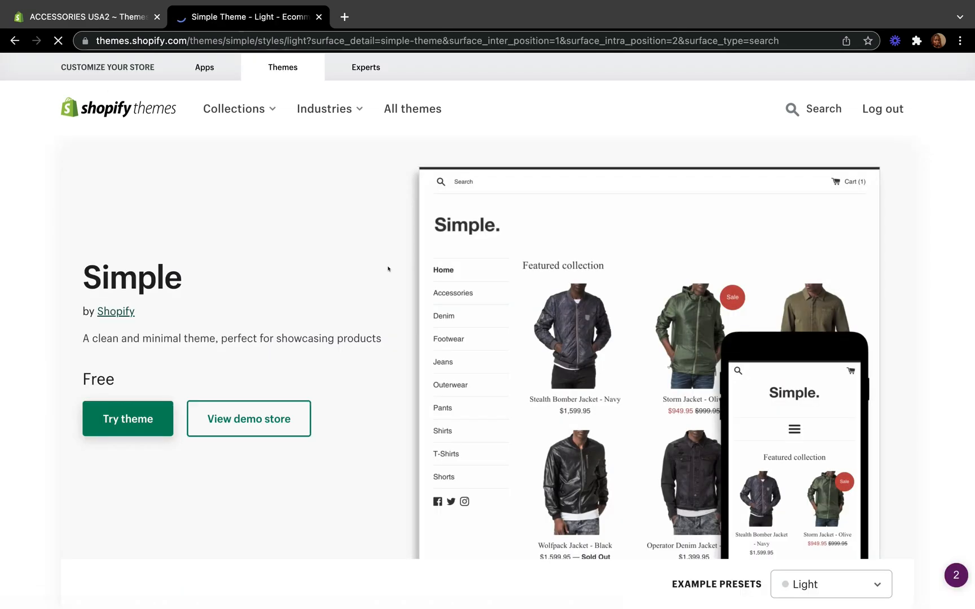
Add the Simple theme to the library and publish it in place of Dawn
left_click(142, 430)
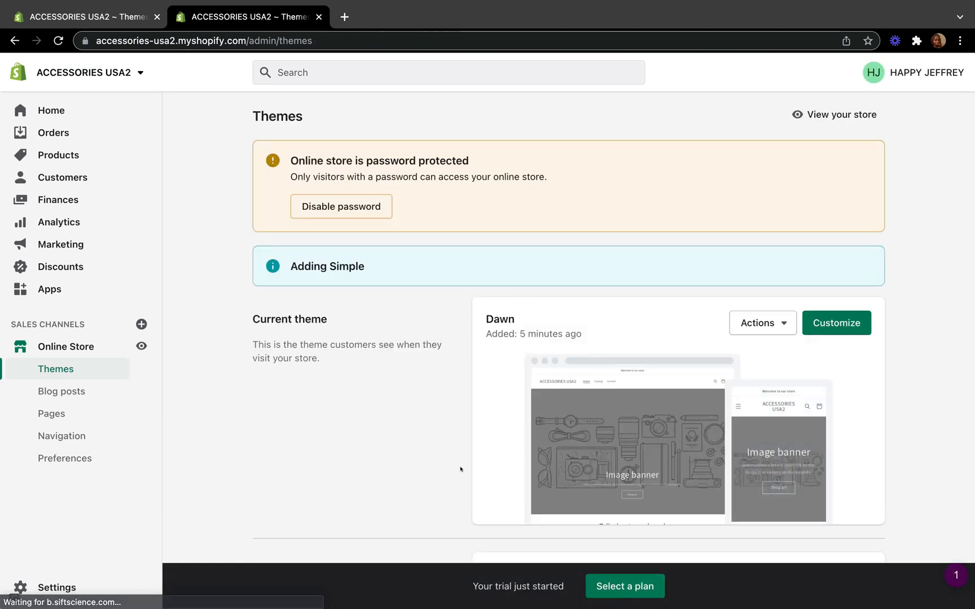
scroll(461, 469, "down", 2)
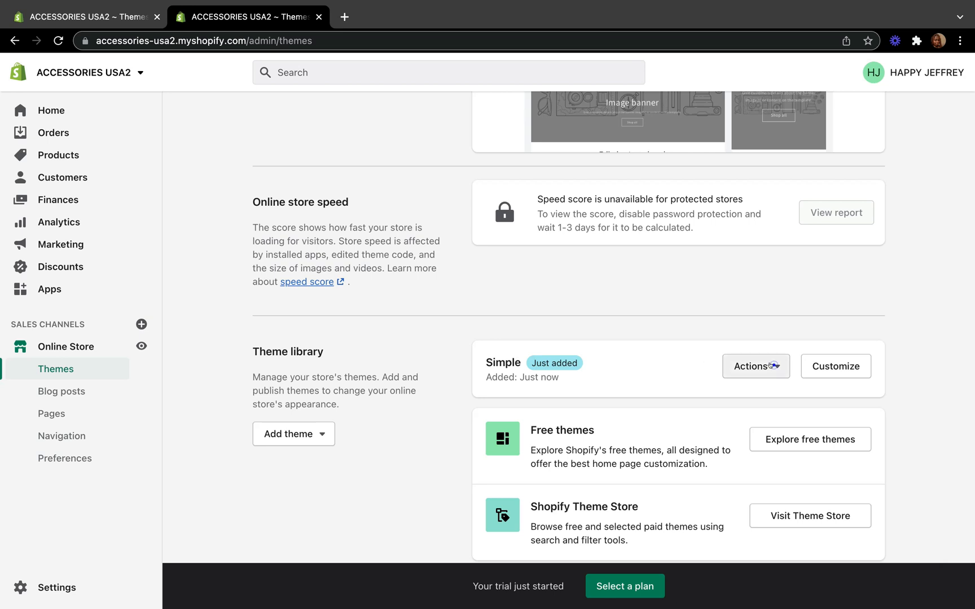
left_click(771, 365)
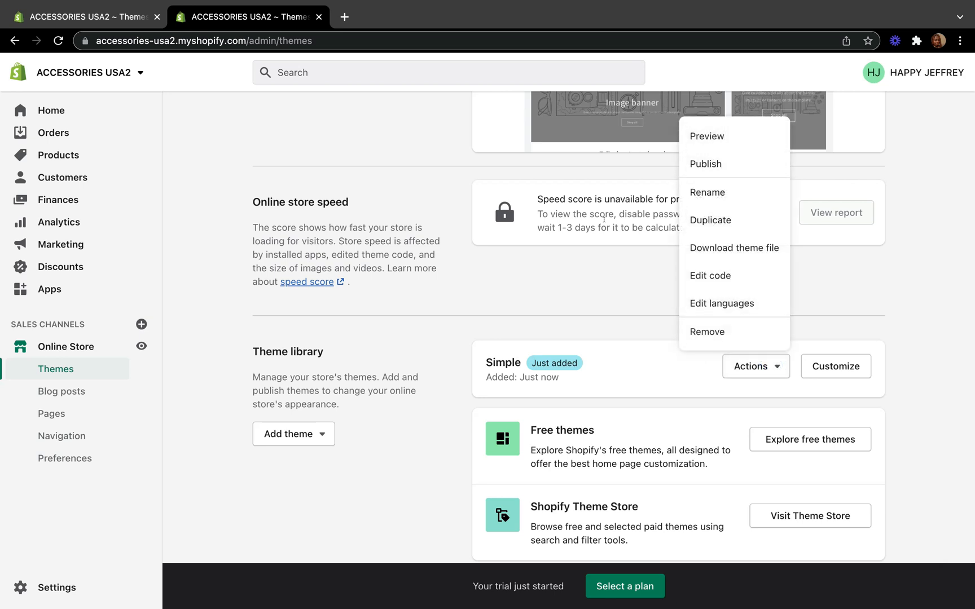
left_click(562, 302)
scroll(413, 171, "up", 5)
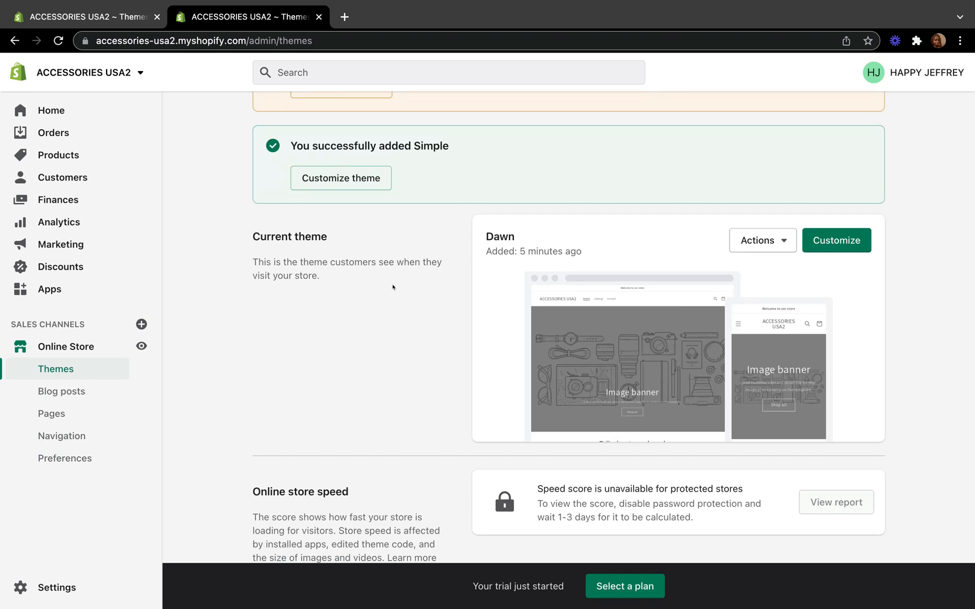
scroll(411, 353, "down", 4)
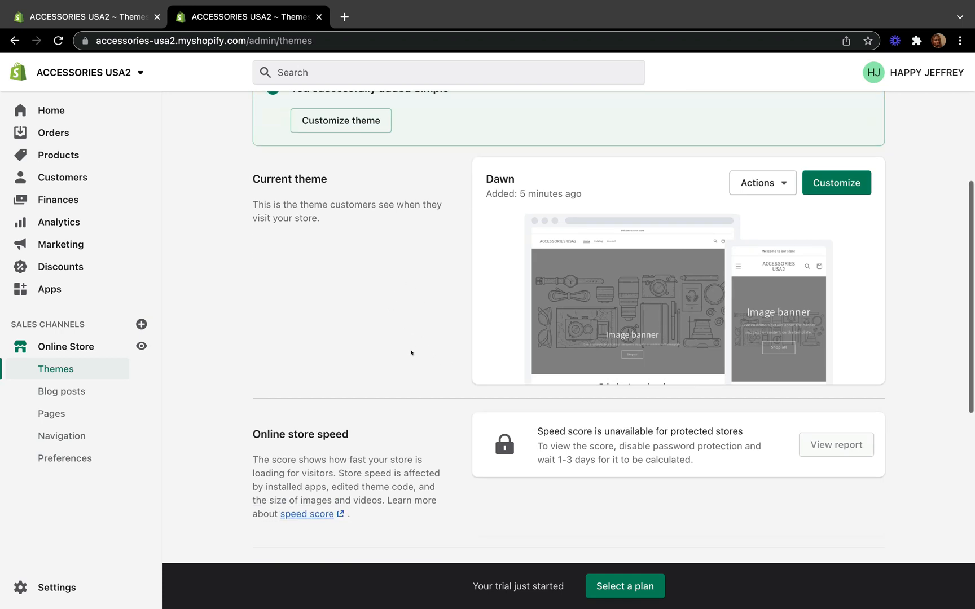
left_click(773, 449)
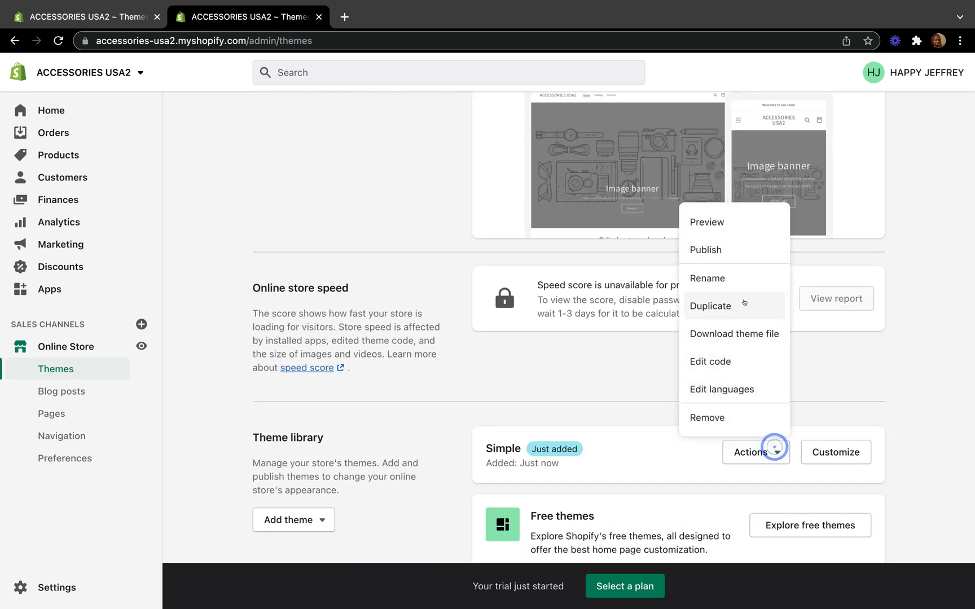
left_click(732, 249)
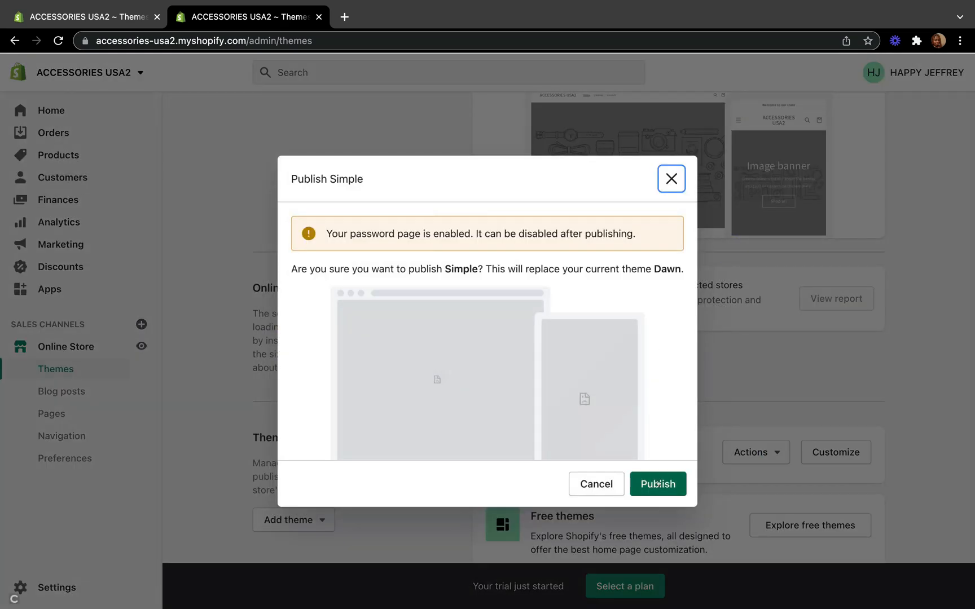
left_click(654, 484)
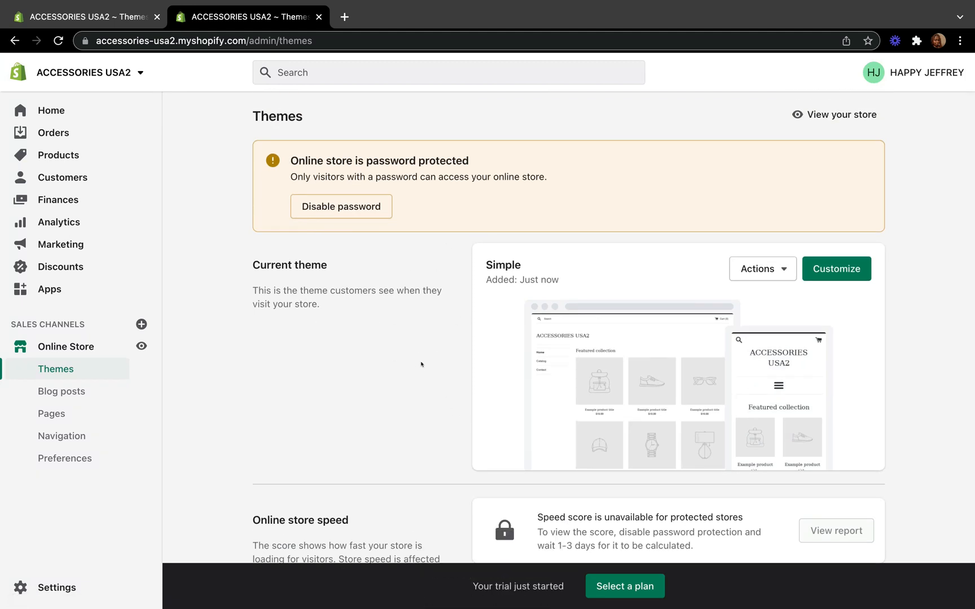
From Apps, search the Shopify App Store for 'oberlo' and open Oberlo - Dropshipping App
scroll(422, 363, "down", 1)
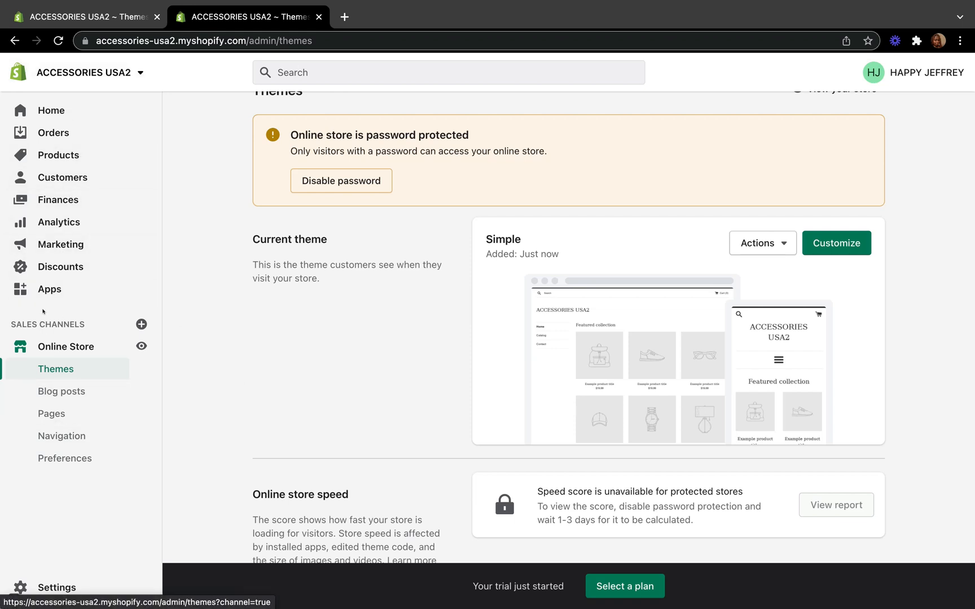
left_click(46, 290)
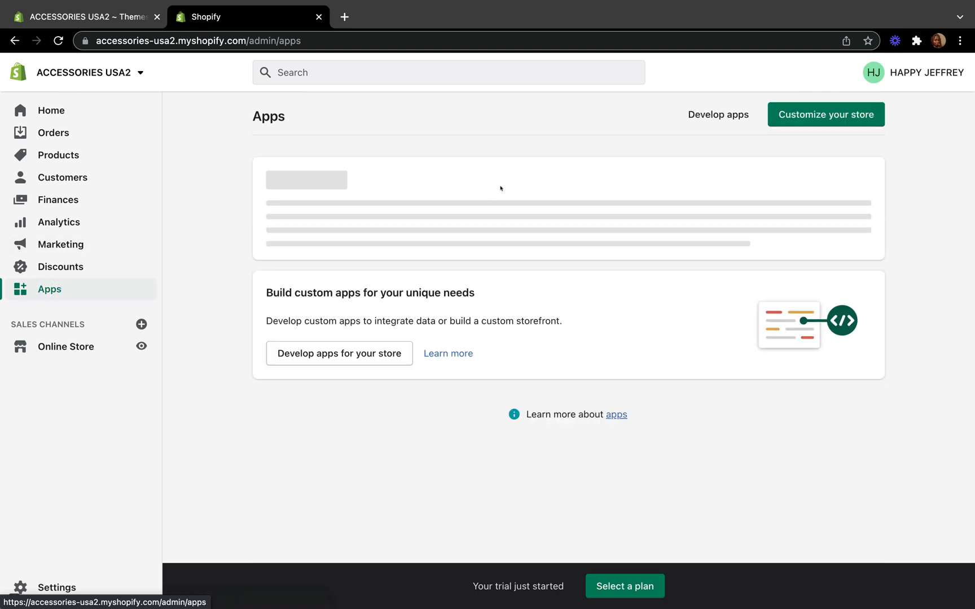
left_click(819, 112)
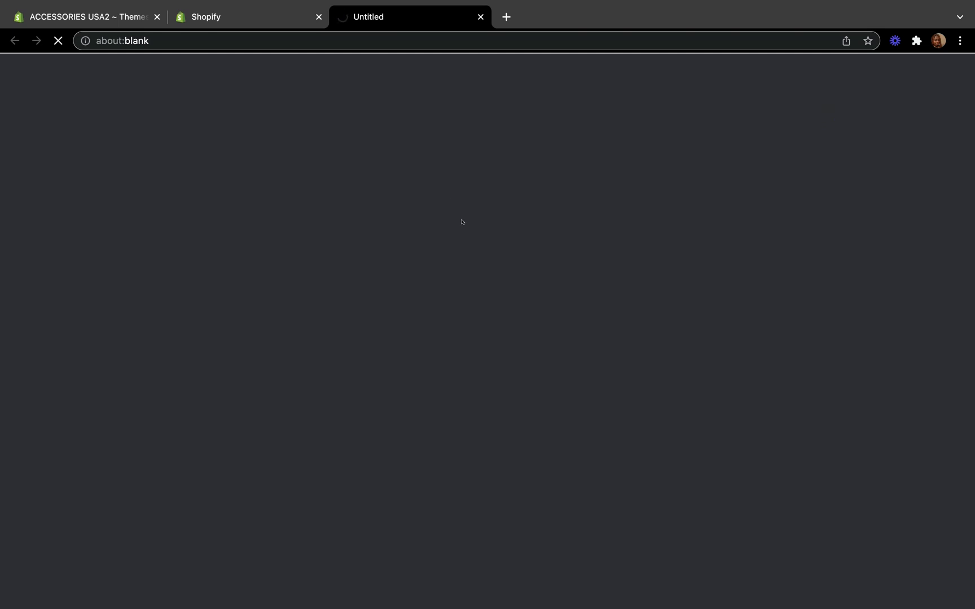
left_click(155, 325)
type("OBER")
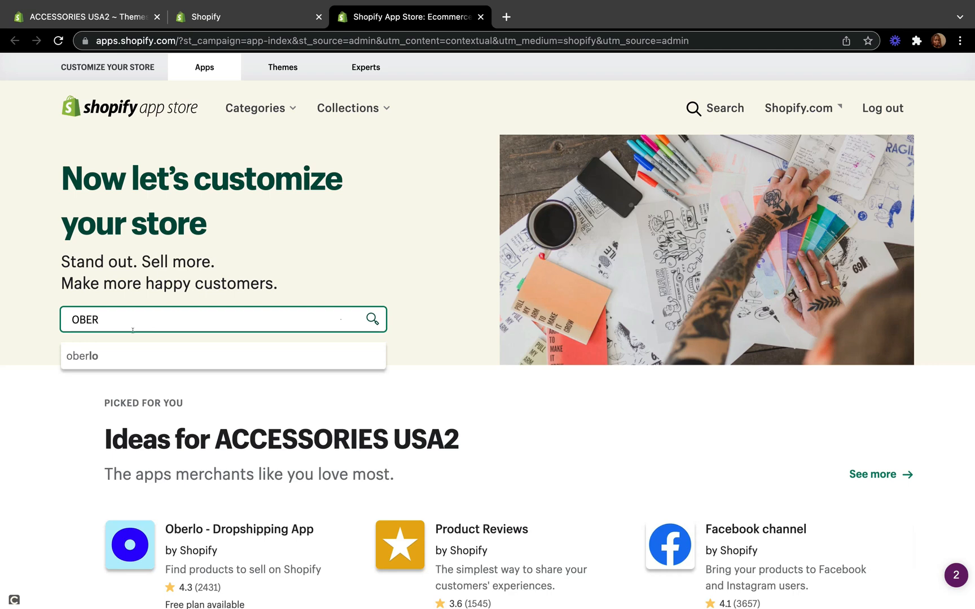
type("L")
left_click(85, 356)
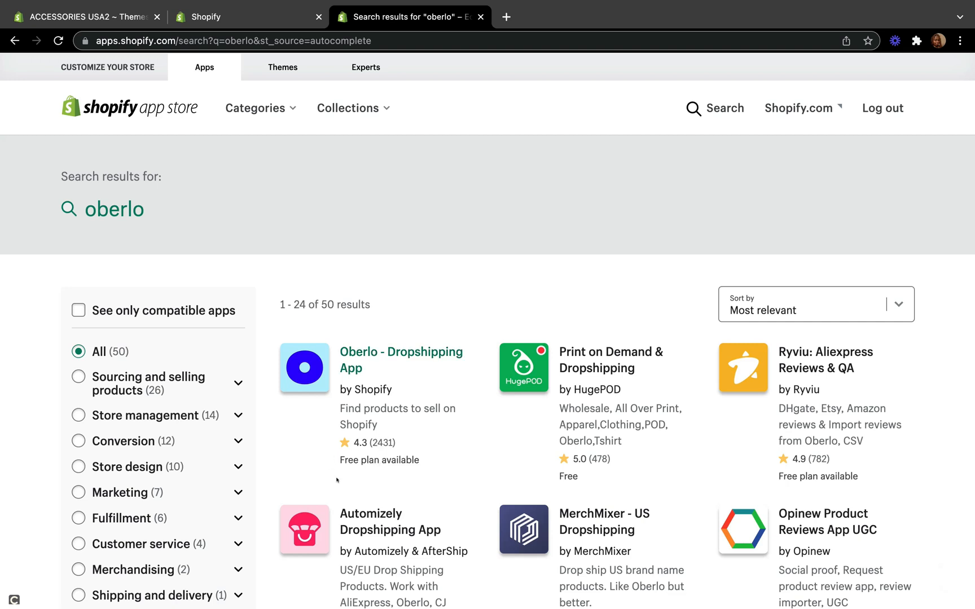
left_click(366, 354)
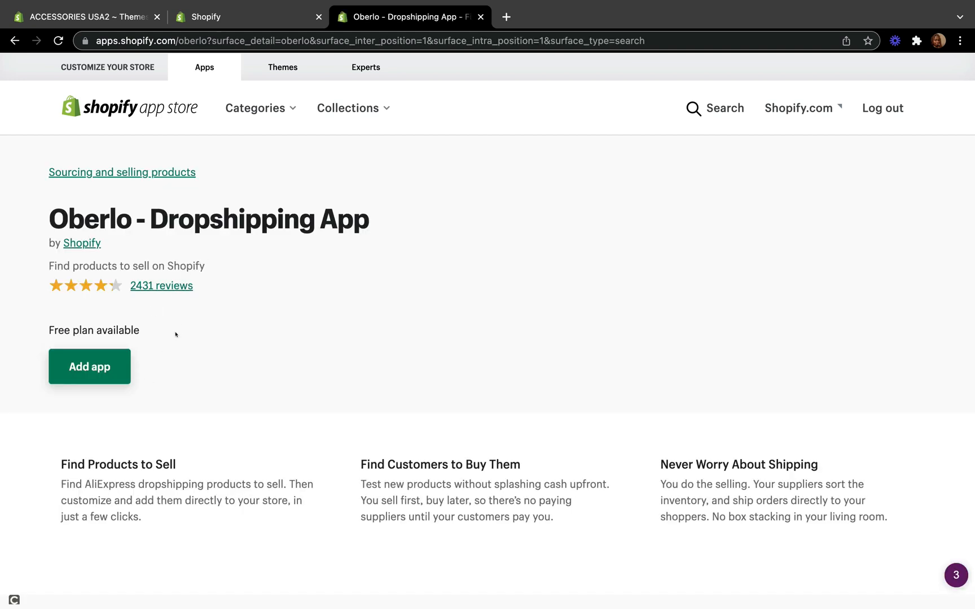
Add Oberlo to ACCESSORIES USA2 and approve its installation permissions
left_click(104, 367)
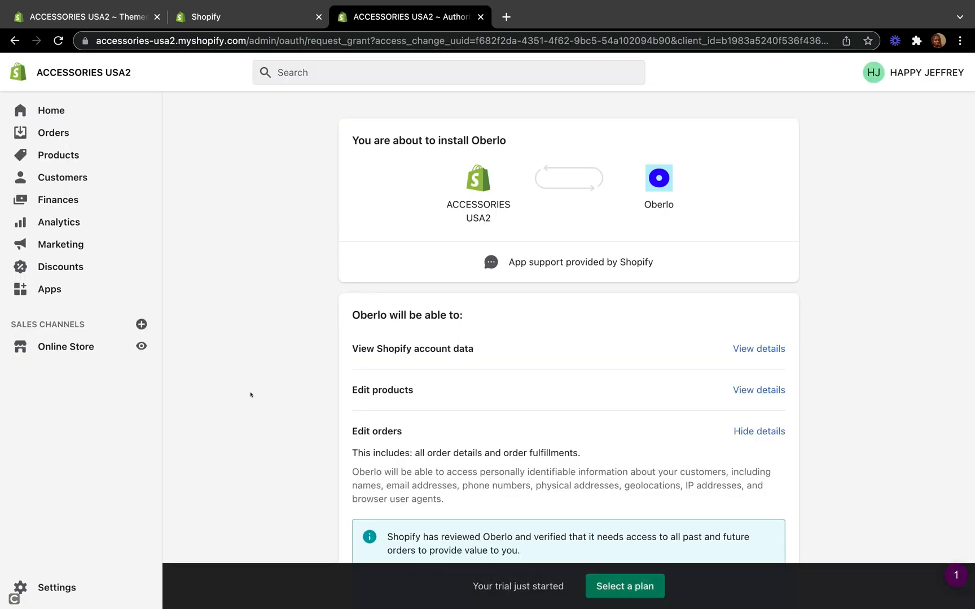
scroll(251, 395, "down", 3)
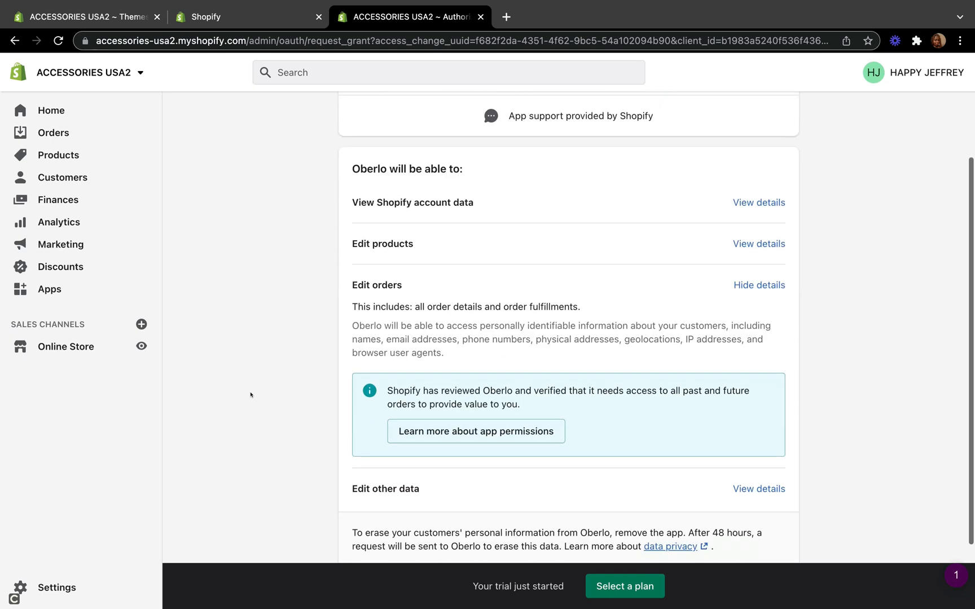
scroll(250, 395, "down", 2)
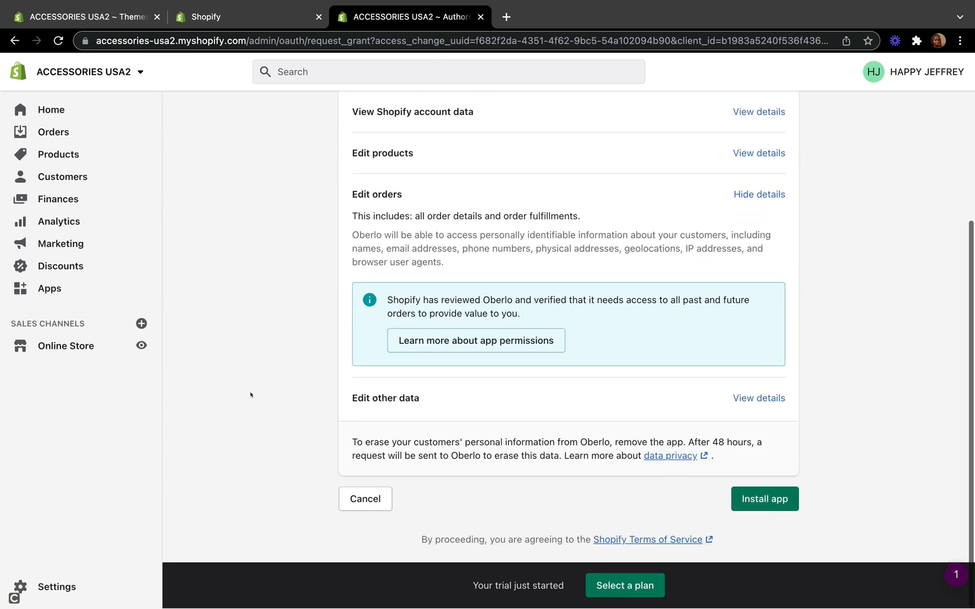
left_click(771, 499)
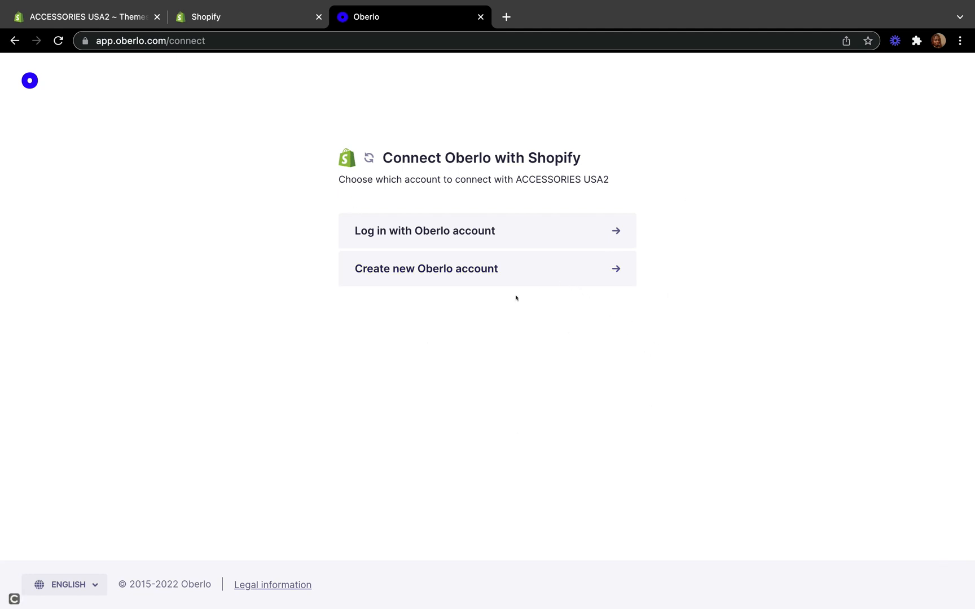
Create a new Oberlo account for the store and save its password in the browser
left_click(444, 273)
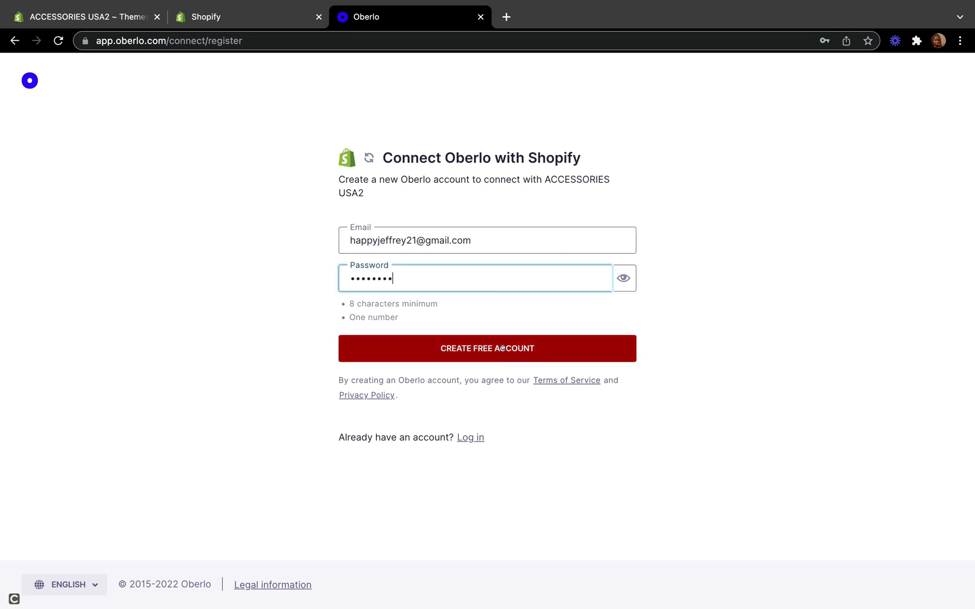
left_click(502, 348)
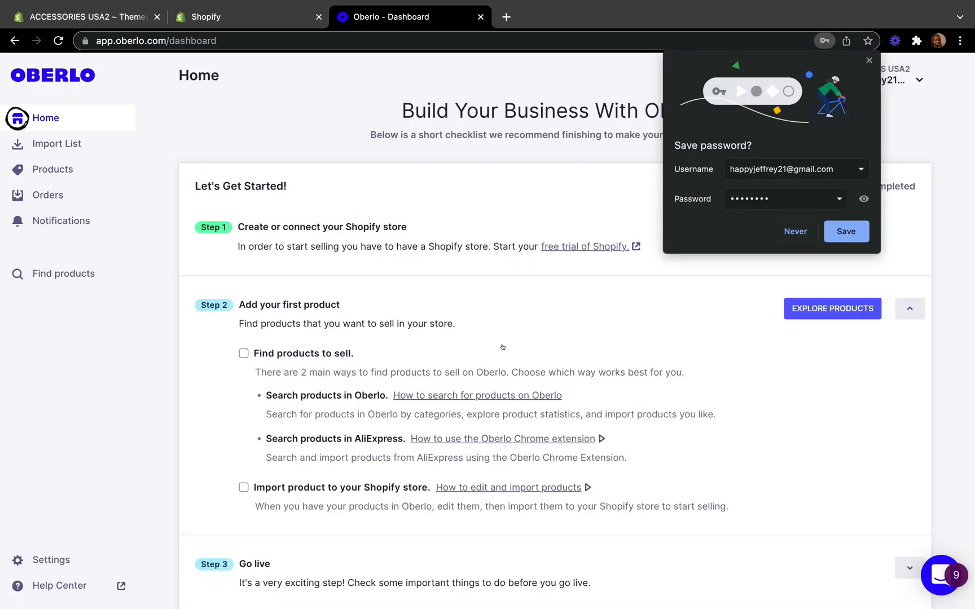
left_click(846, 232)
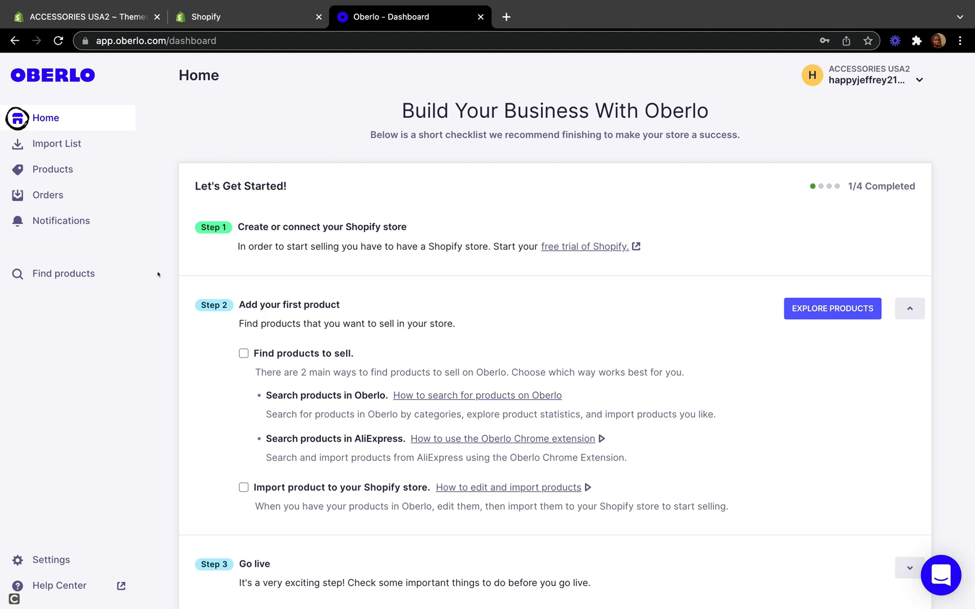
left_click(38, 560)
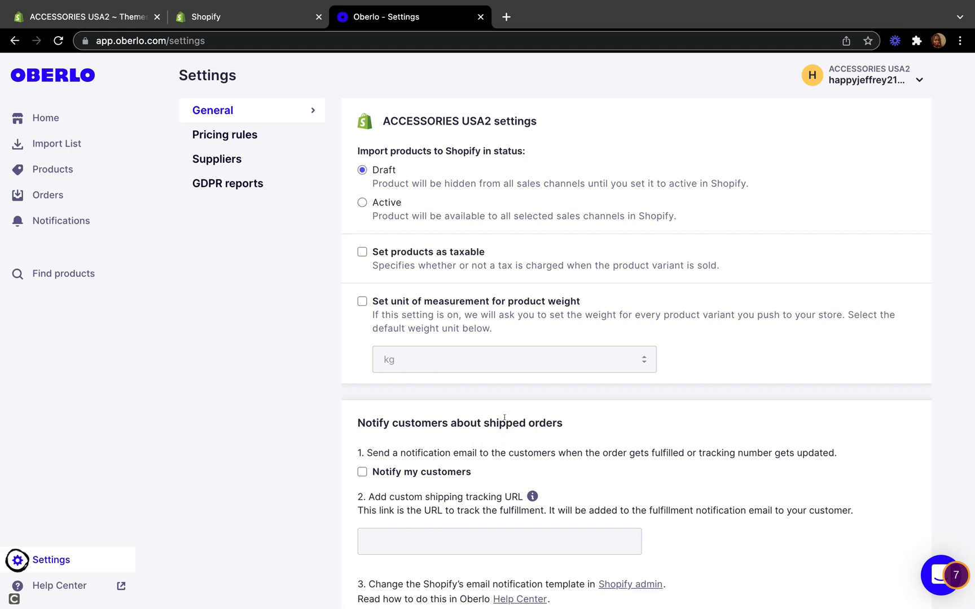
left_click(361, 471)
scroll(434, 553, "down", 2)
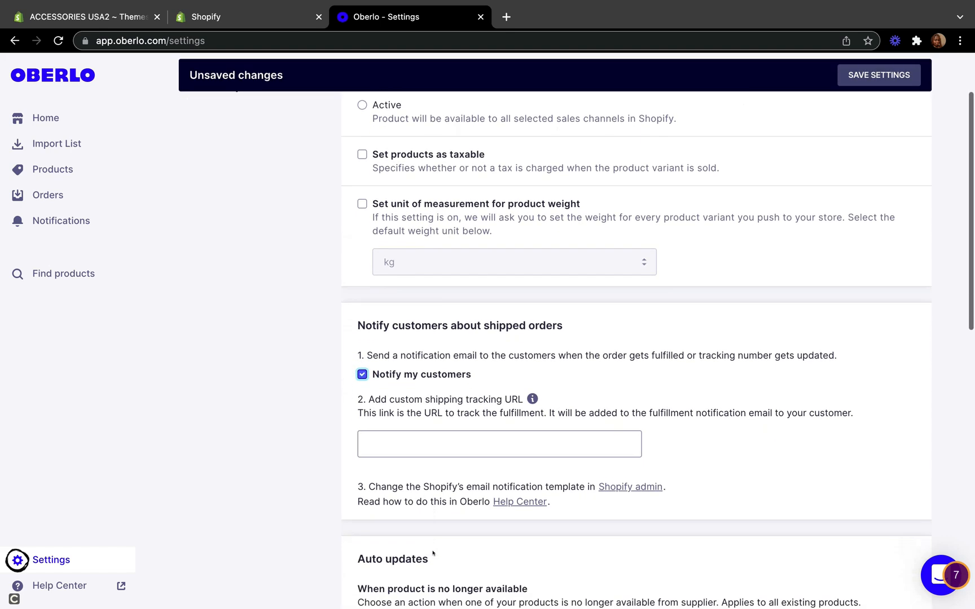
left_click(485, 434)
type("http://www.17track.net/en/track?nums=")
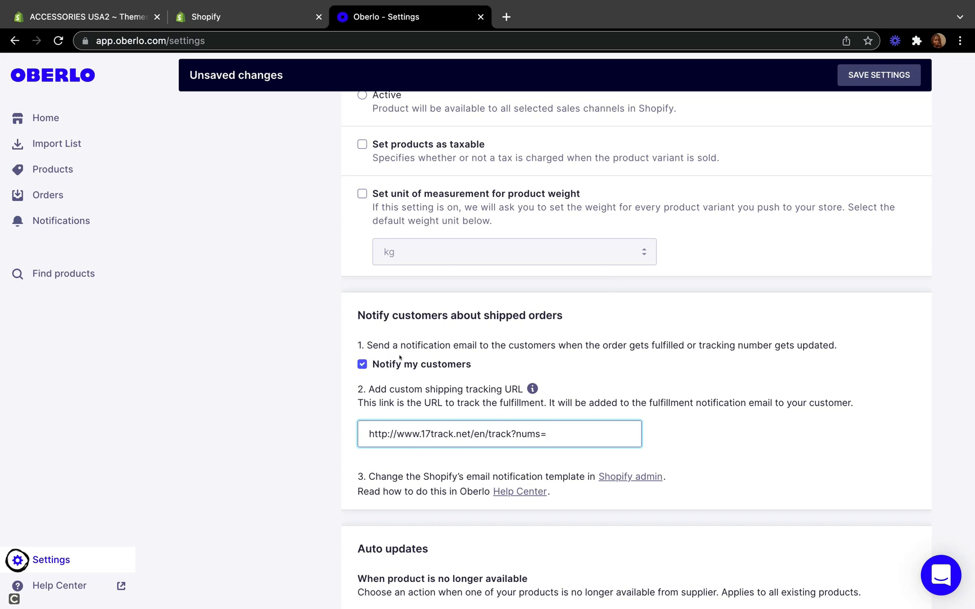
scroll(559, 347, "down", 3)
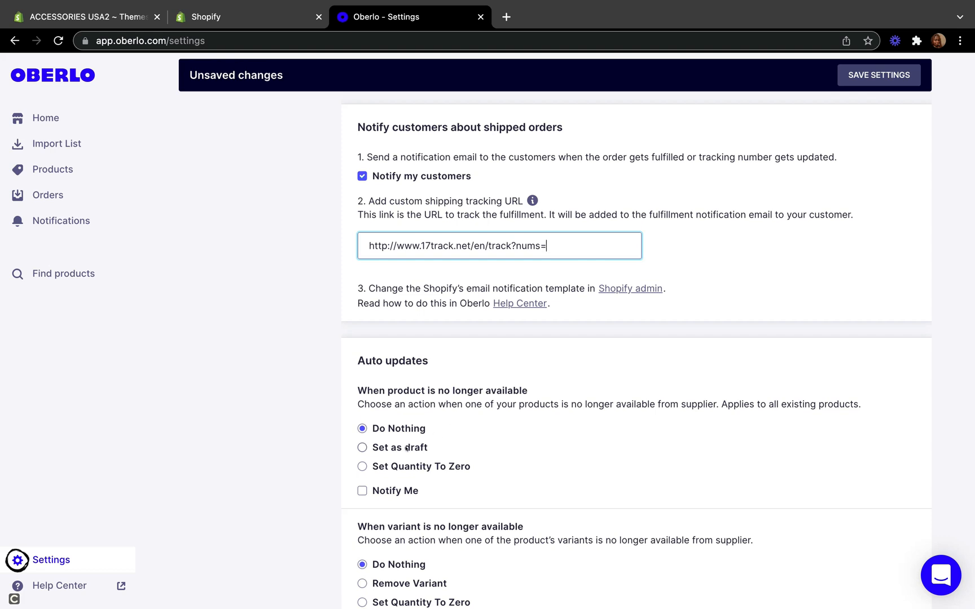
Set unavailable products and variants to zero quantity and turn on notifications for them and cost changes
left_click(362, 466)
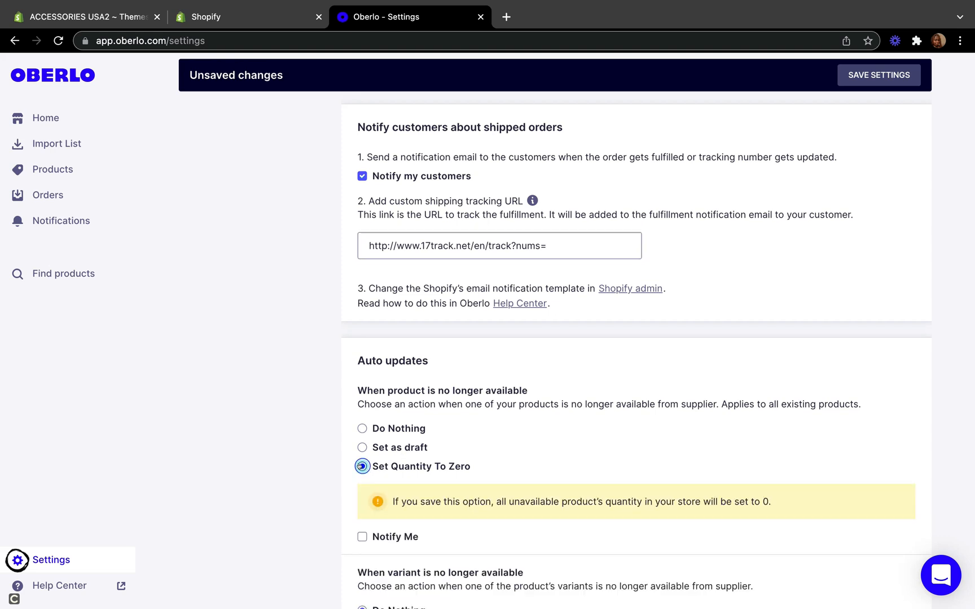
scroll(362, 466, "down", 3)
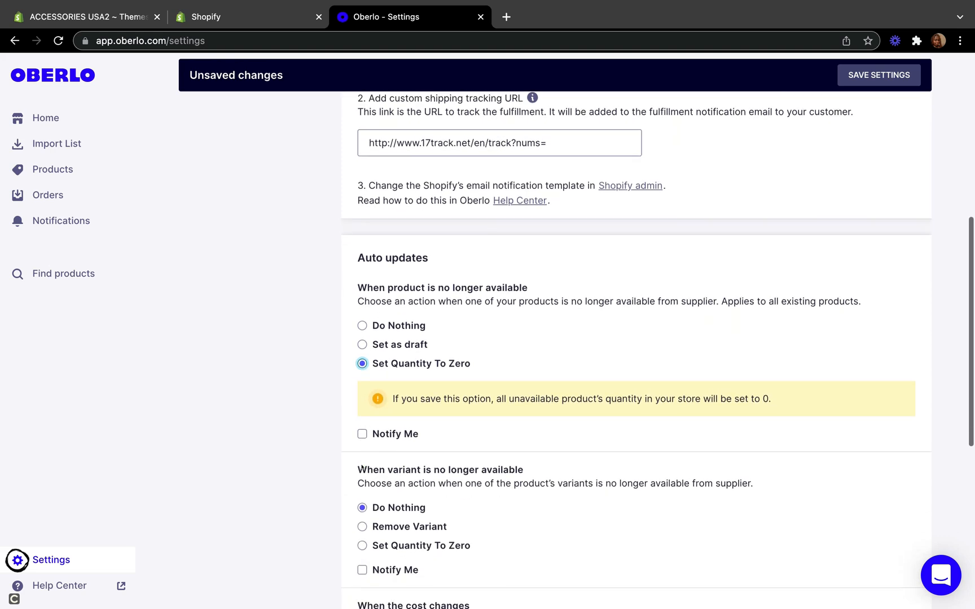
left_click(362, 412)
scroll(446, 414, "down", 2)
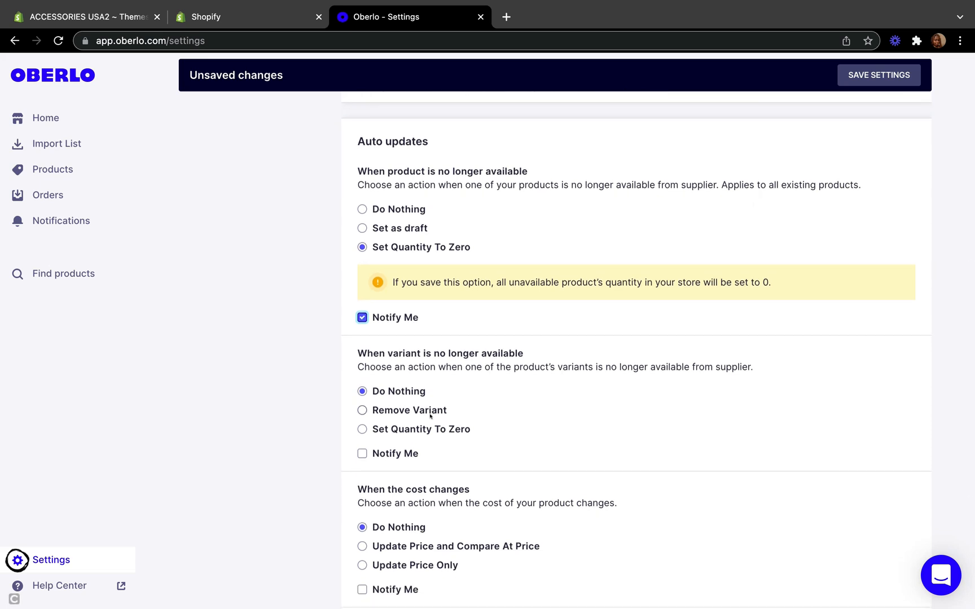
left_click(360, 428)
left_click(357, 454)
scroll(355, 455, "down", 5)
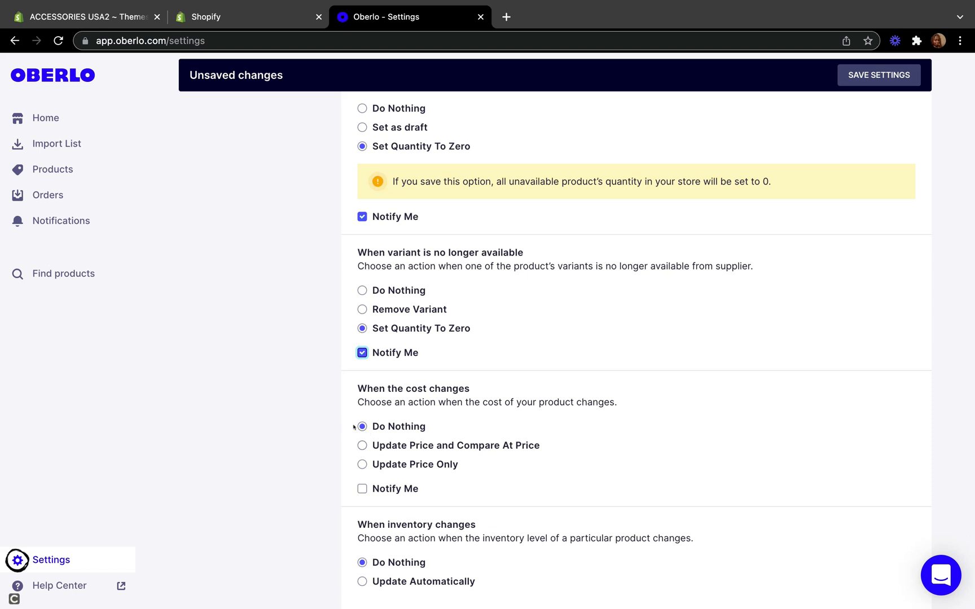
left_click(363, 488)
Choose to update inventory levels automatically and save the auto-update settings
scroll(365, 489, "down", 3)
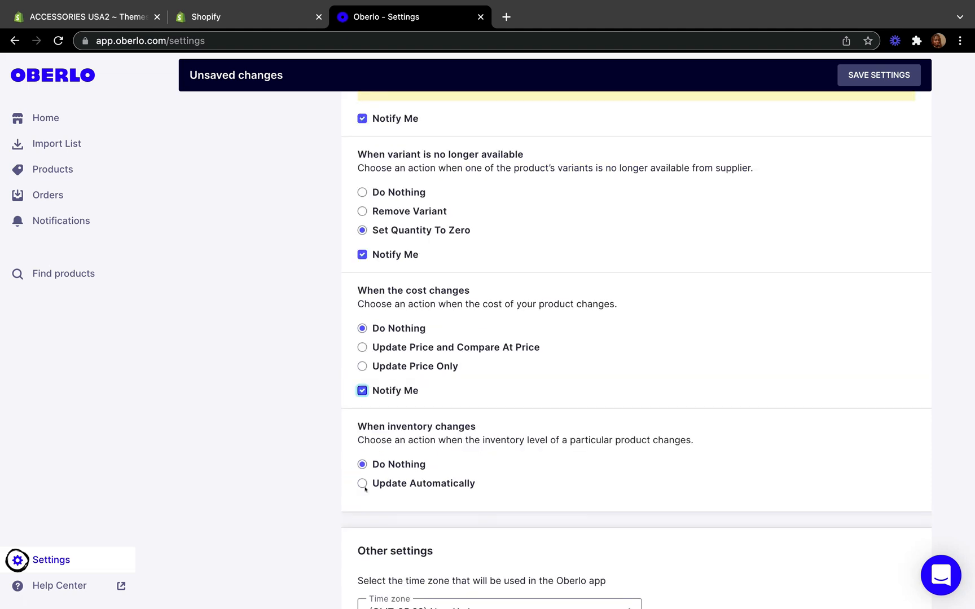
scroll(365, 489, "down", 1)
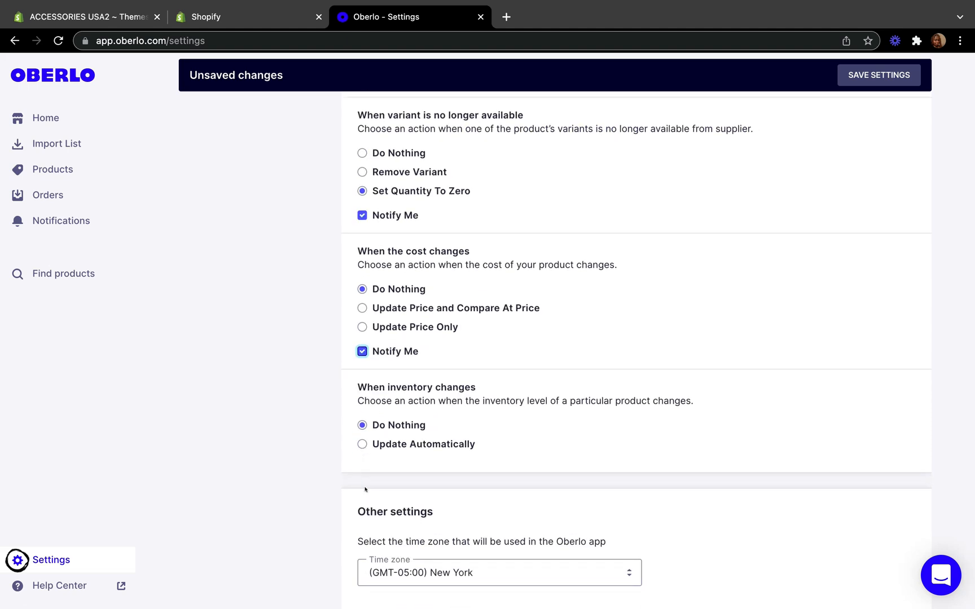
left_click(359, 444)
scroll(360, 444, "down", 1)
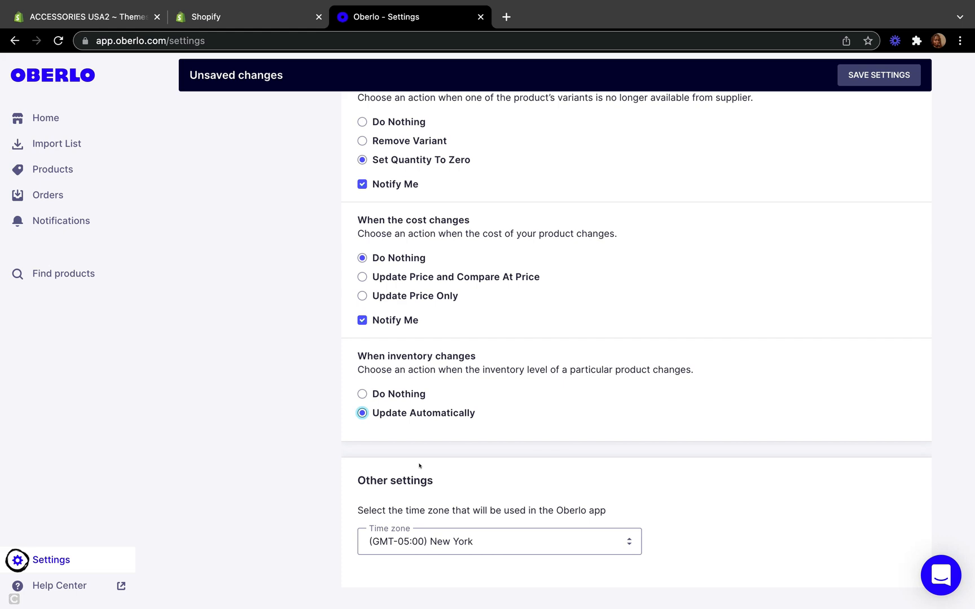
scroll(420, 465, "up", 6)
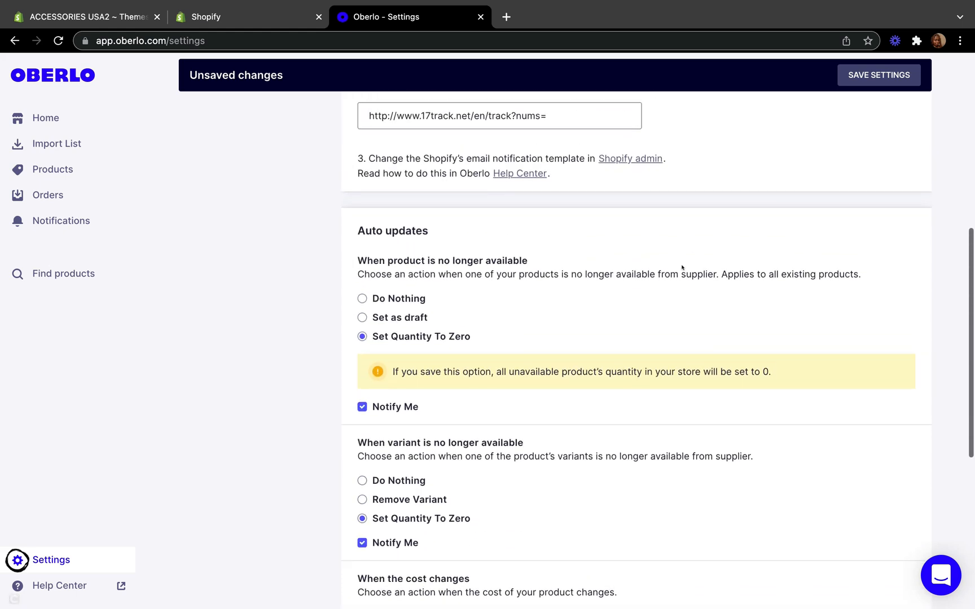
left_click(863, 74)
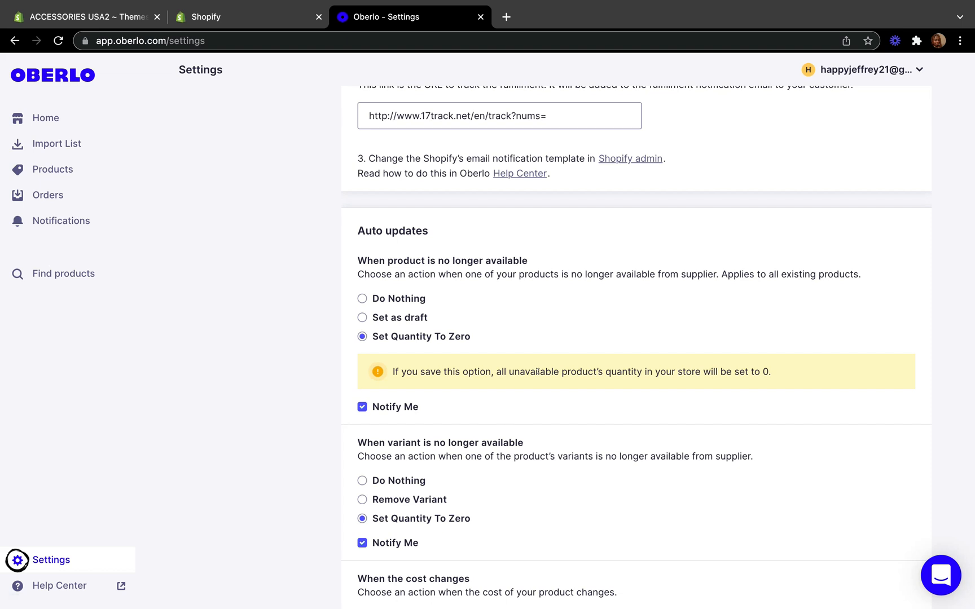
scroll(537, 371, "up", 5)
scroll(538, 371, "up", 3)
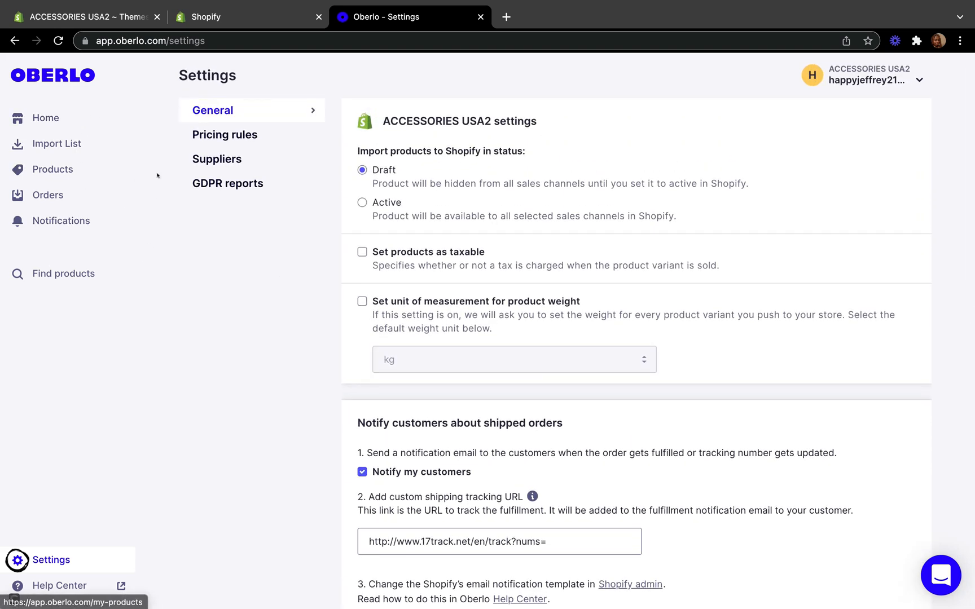
In Suppliers settings, make AliExpress Standard Shipping the default shipping method
left_click(208, 161)
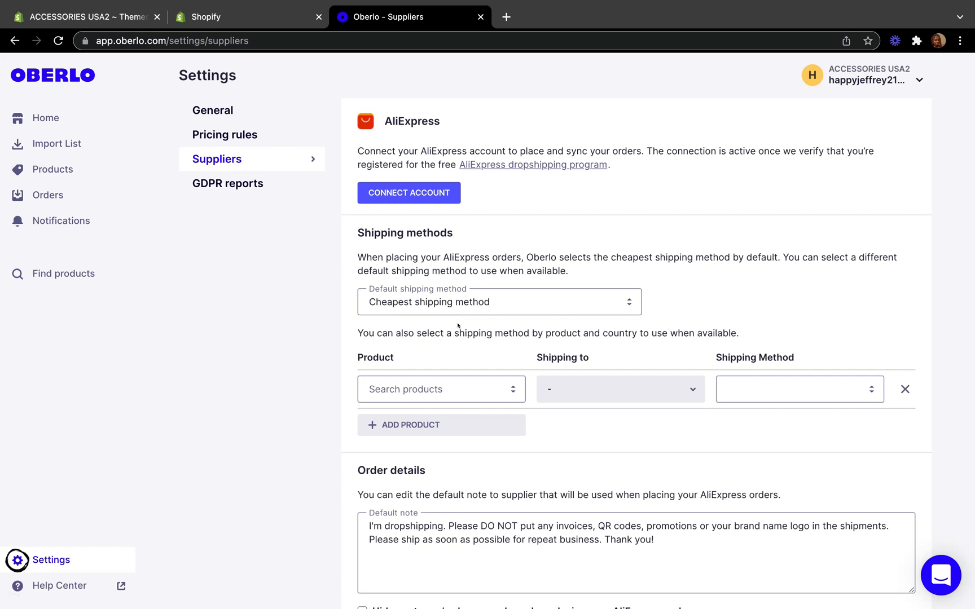
left_click(444, 303)
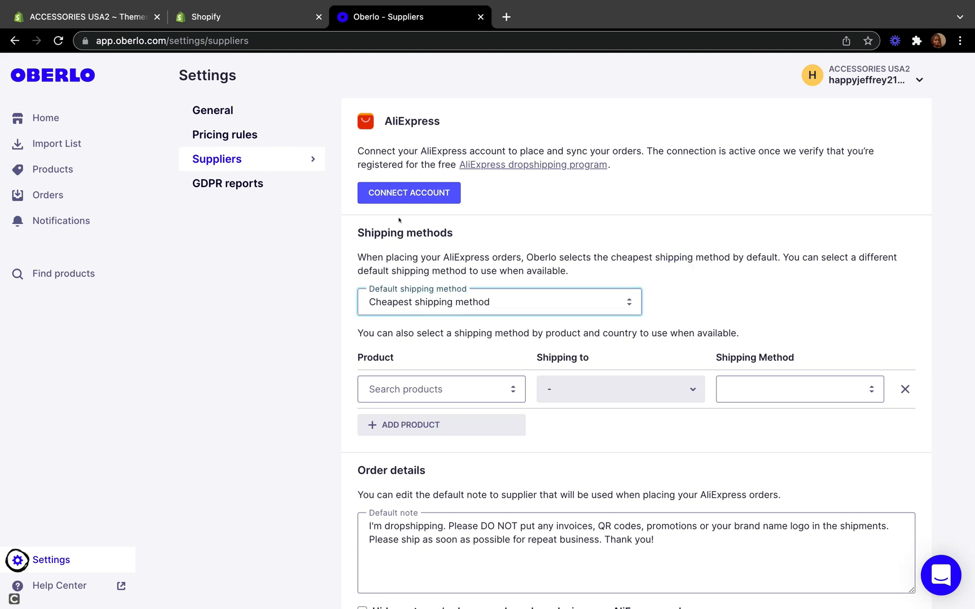
left_click(630, 299)
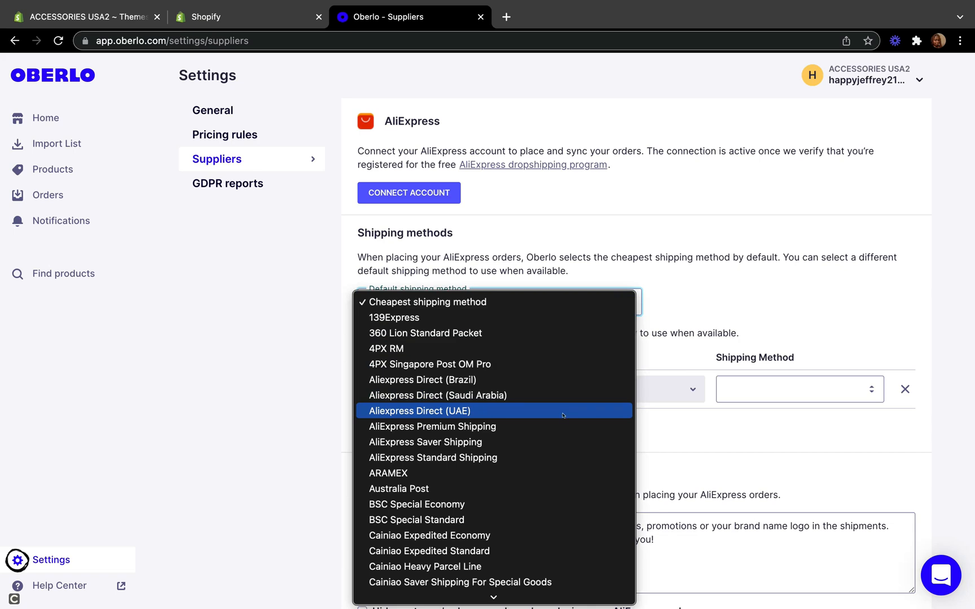
left_click(552, 457)
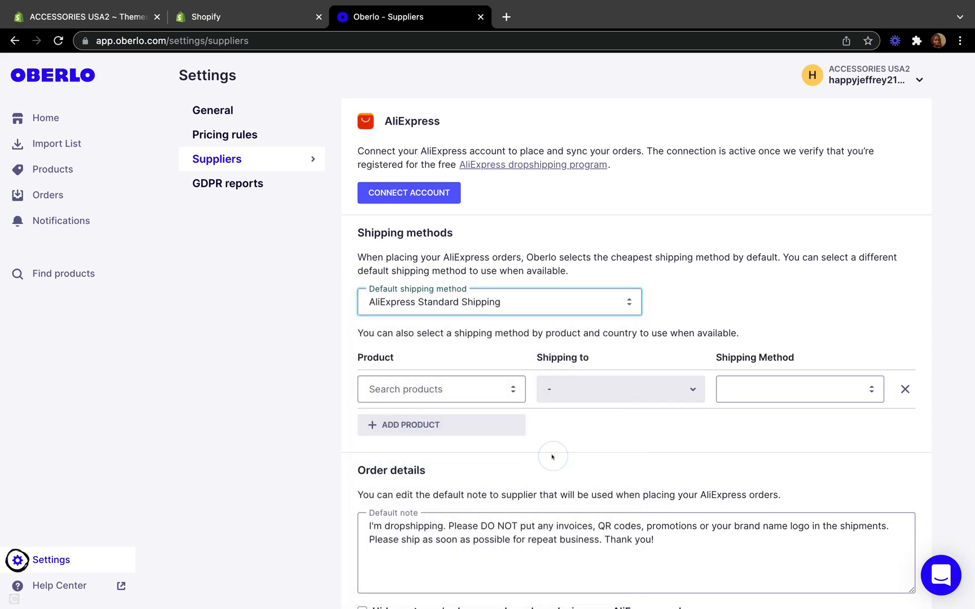
Select the default supplier note text and save the supplier settings
scroll(376, 497, "down", 2)
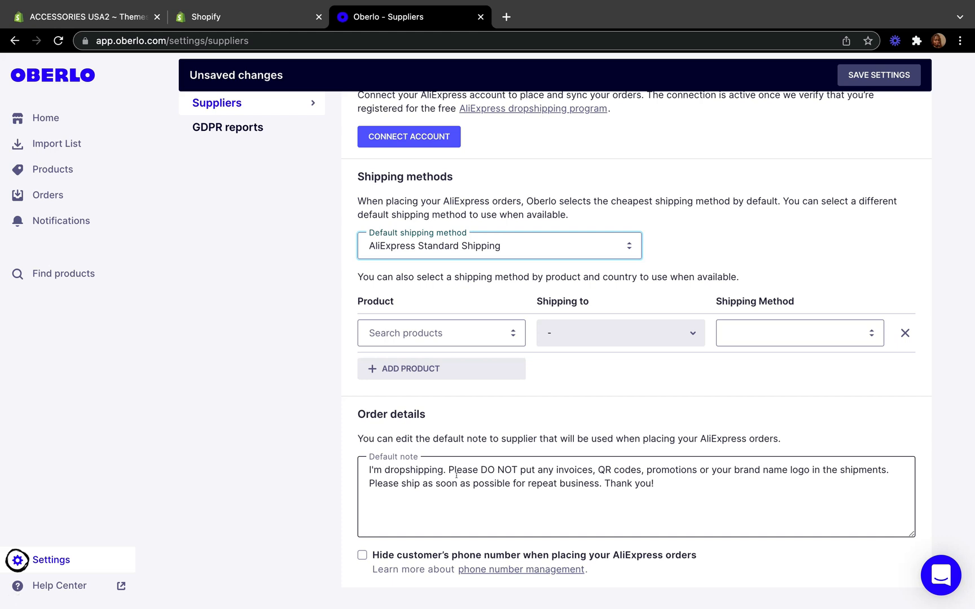
left_click(456, 475)
triple_click(364, 464)
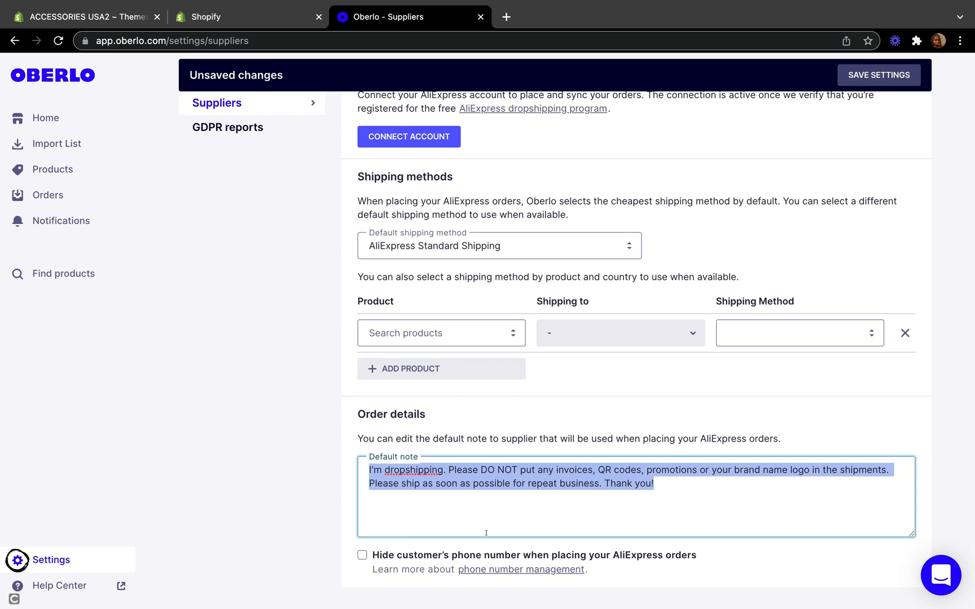
scroll(485, 532, "up", 2)
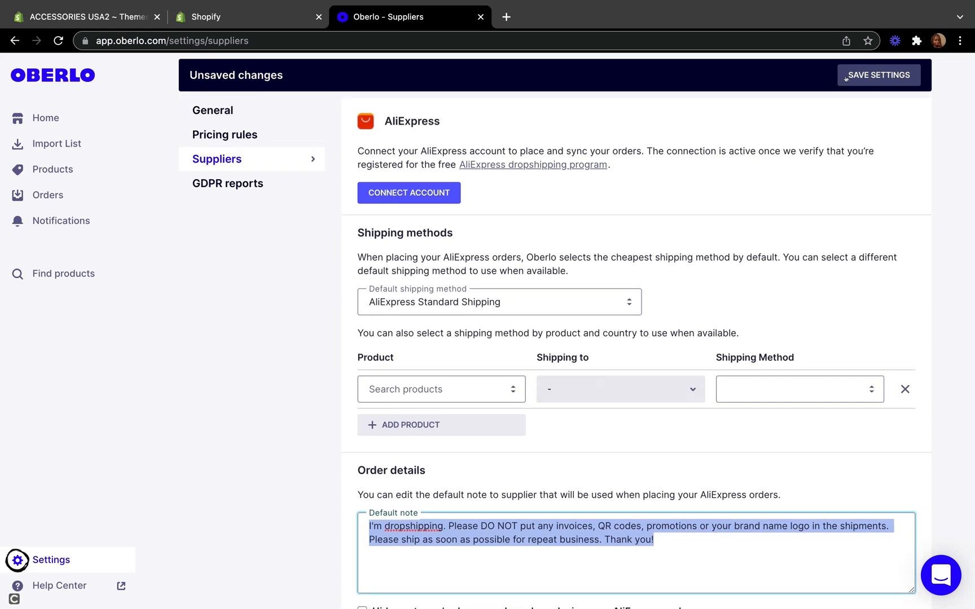
left_click(872, 77)
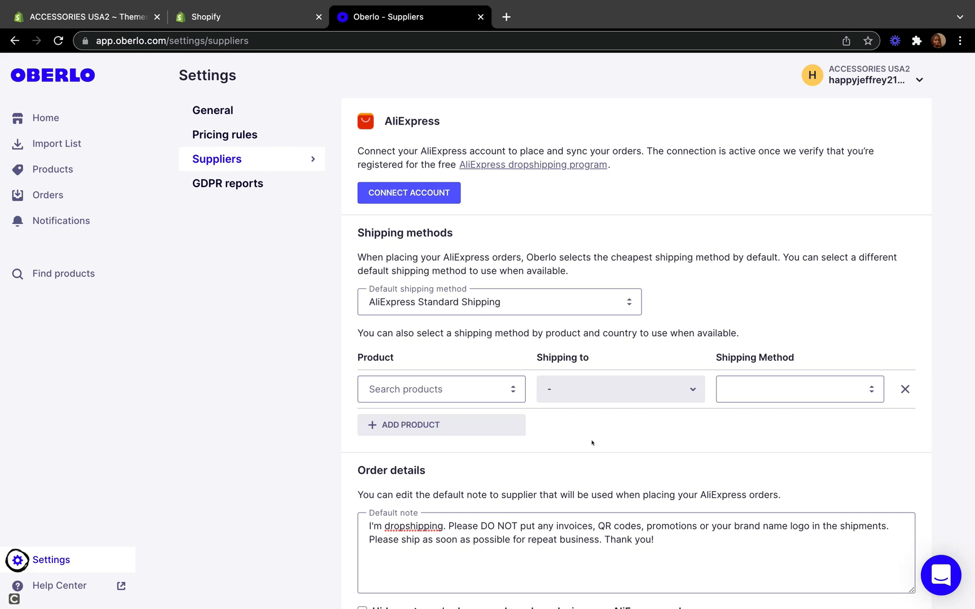
Add the Oberlo - Aliexpress.com Product Importer extension to Chrome from its Web Store page
key("super+1")
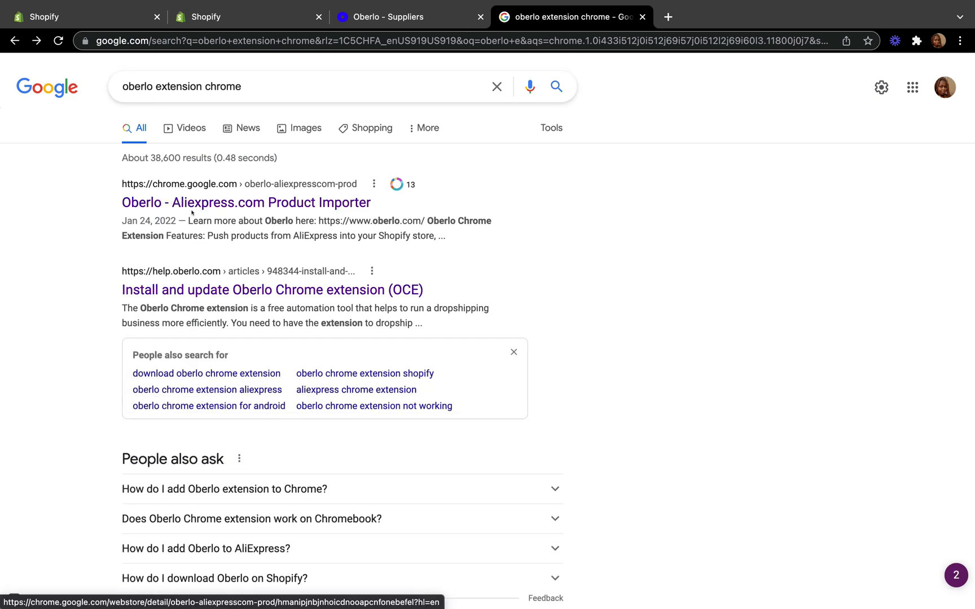
left_click(221, 205)
left_click(778, 170)
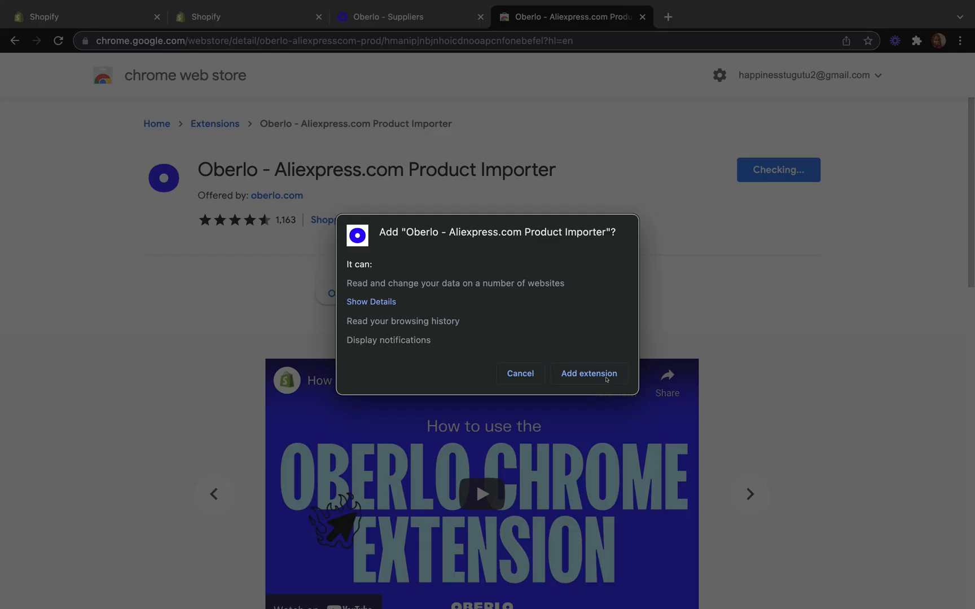
left_click(589, 374)
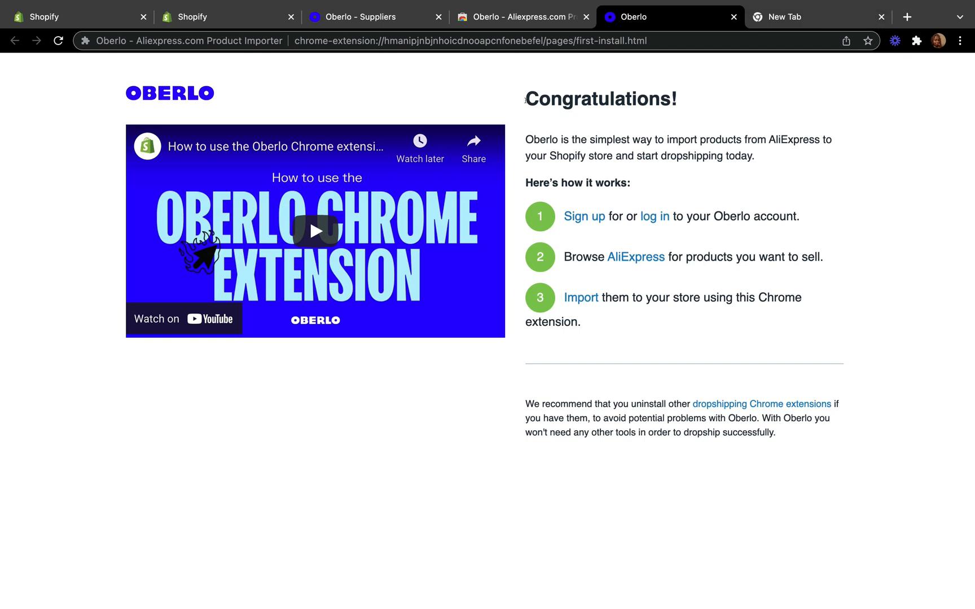
Log in to Oberlo from the welcome page and check the extension popup on Shopify's Apps page
left_click(653, 217)
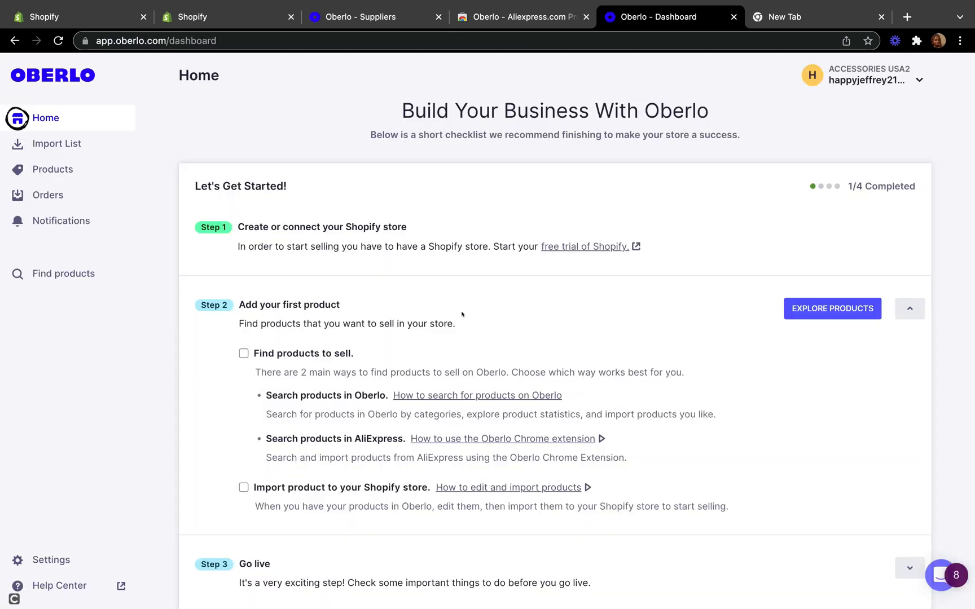
left_click(895, 41)
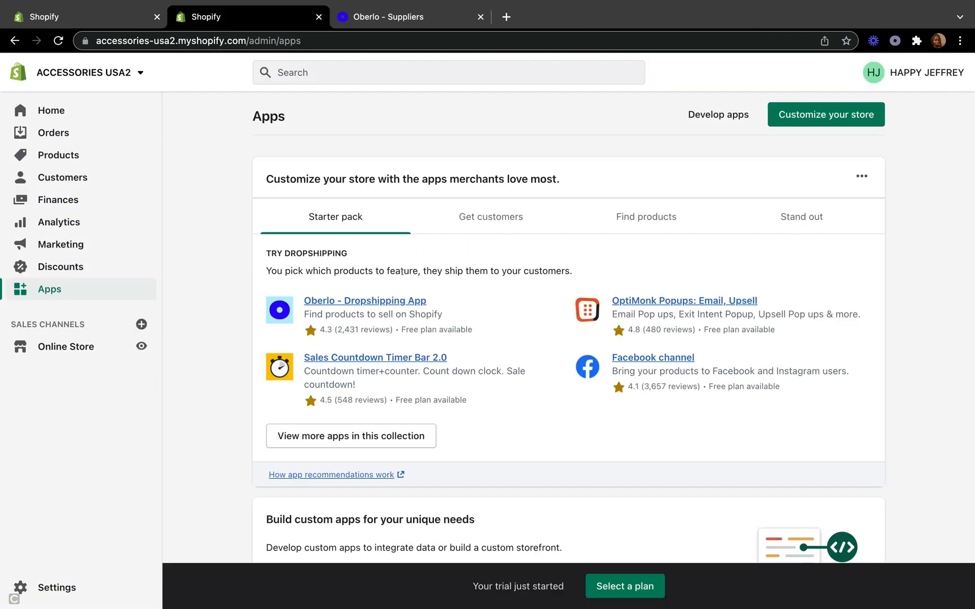
scroll(508, 367, "down", 1)
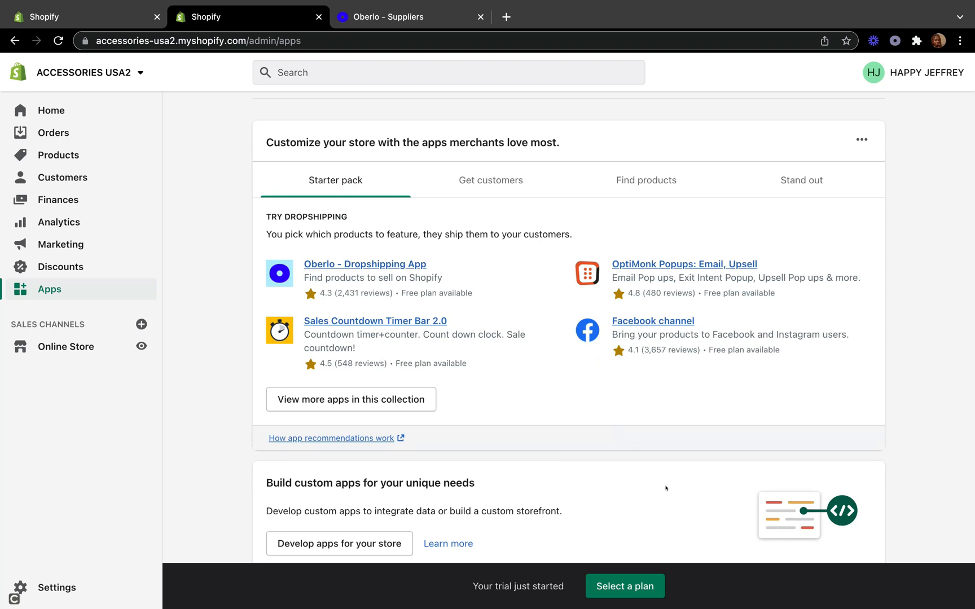
scroll(665, 488, "up", 2)
left_click(894, 41)
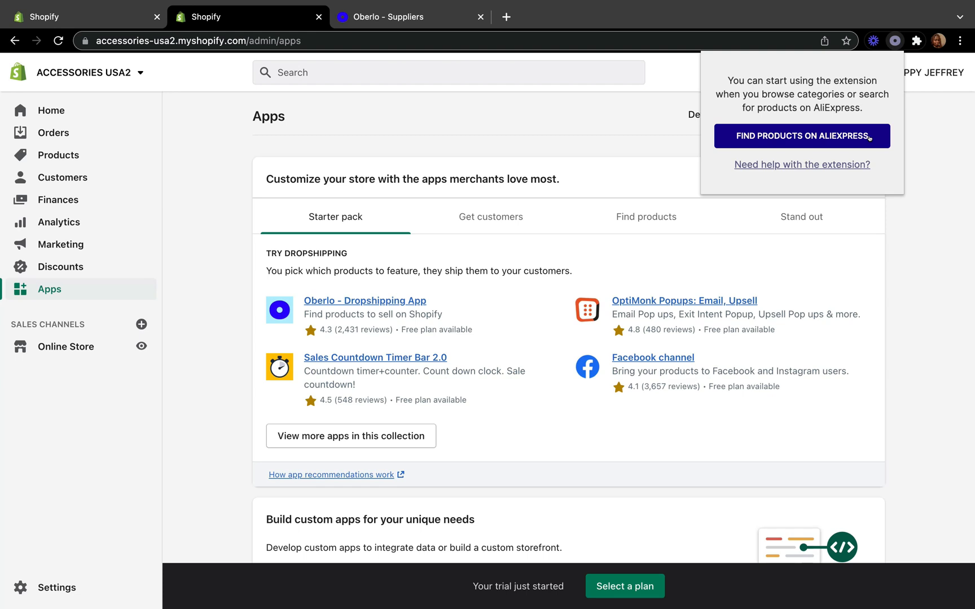
left_click(924, 192)
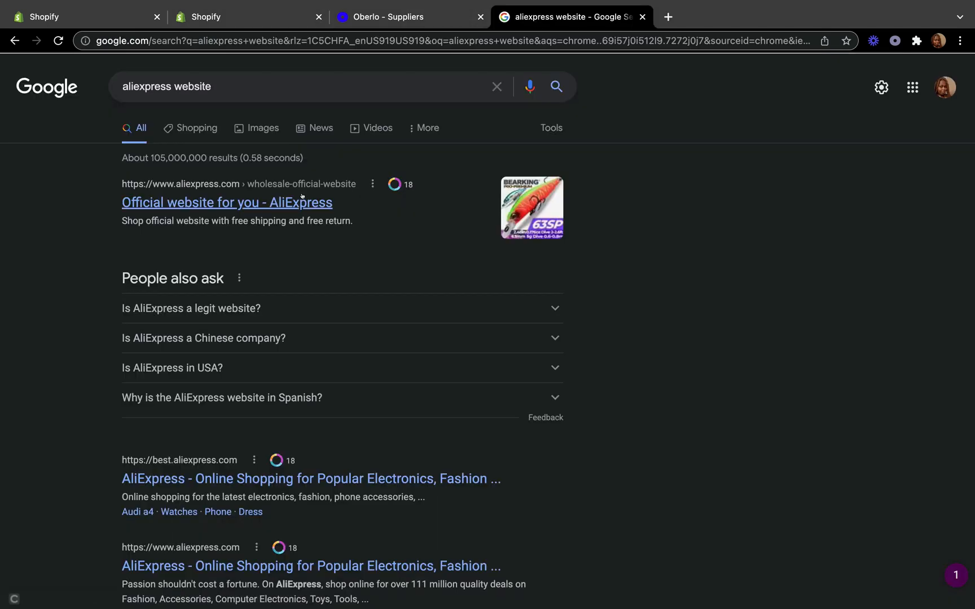
Open AliExpress and register a new account with an e-mail address and password
left_click(296, 202)
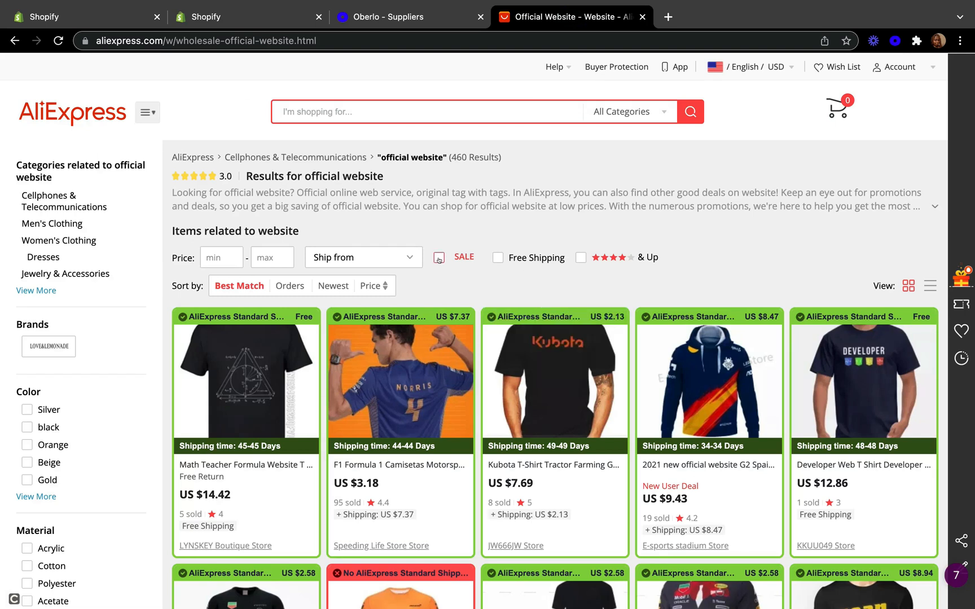
mouse_move(900, 66)
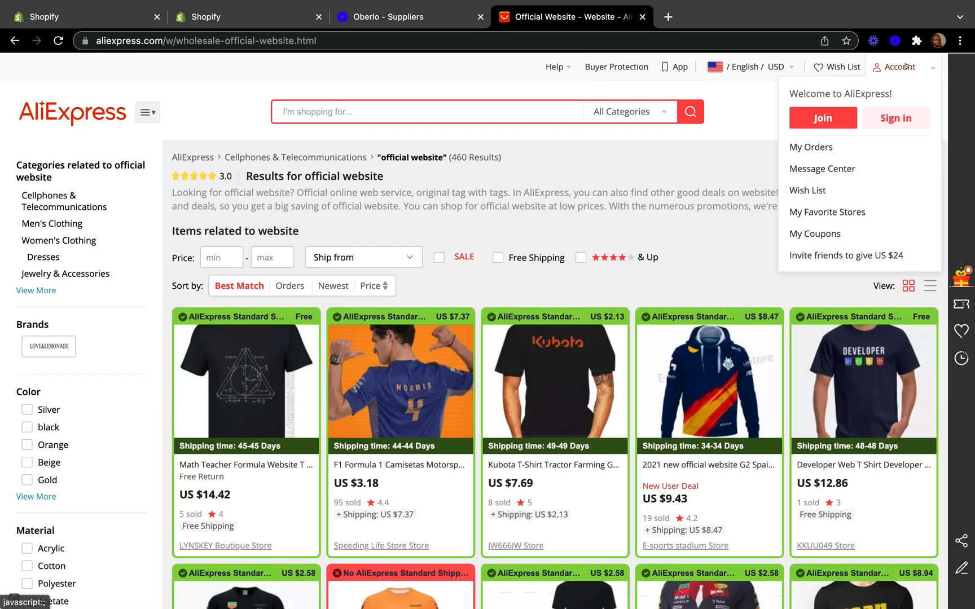
left_click(823, 116)
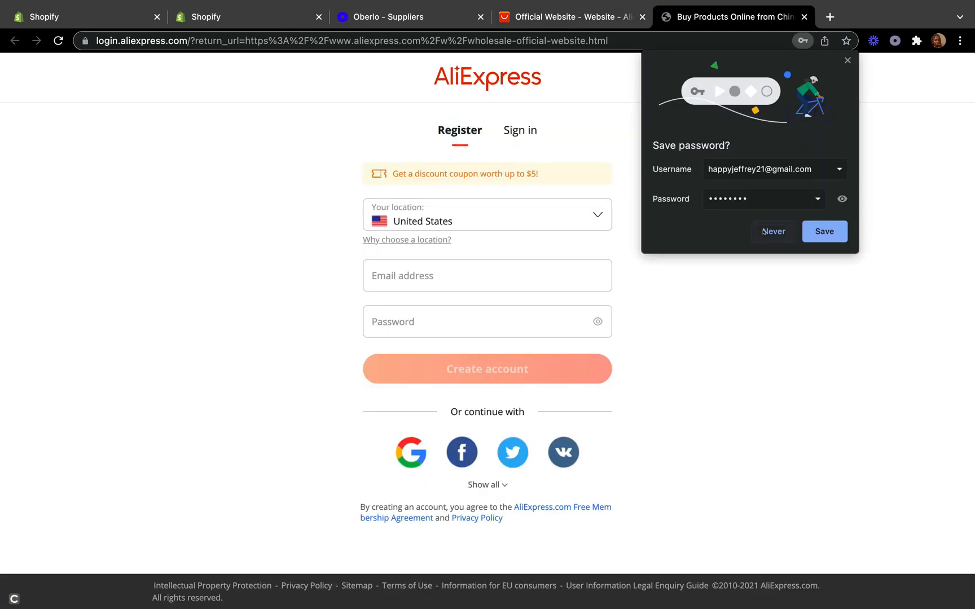
left_click(768, 231)
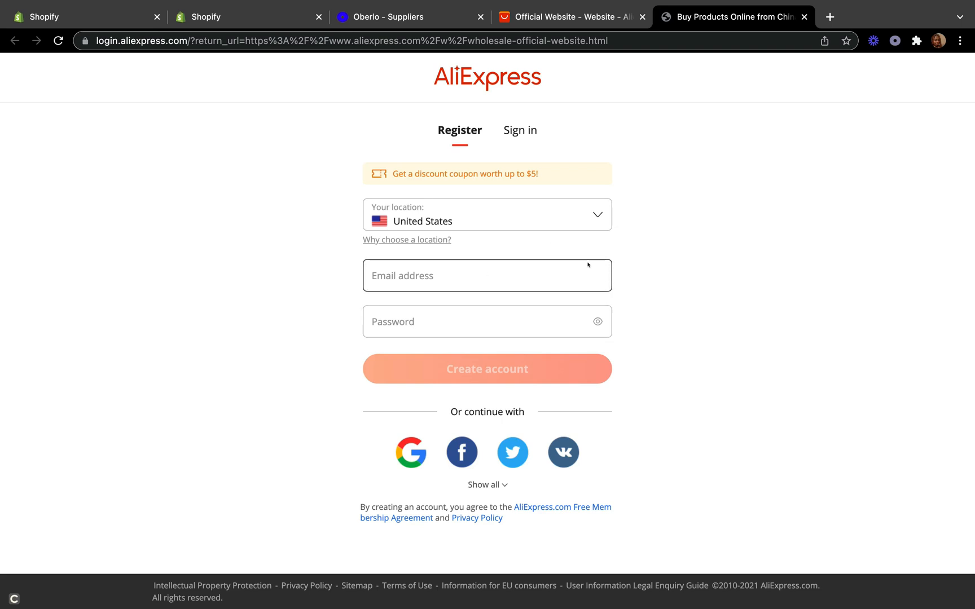
left_click(446, 274)
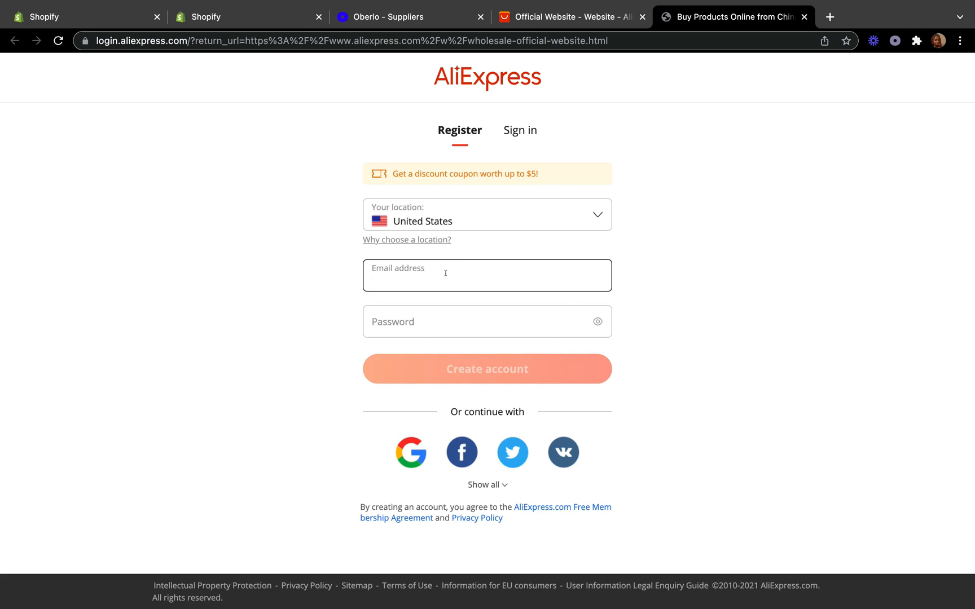
left_click(511, 422)
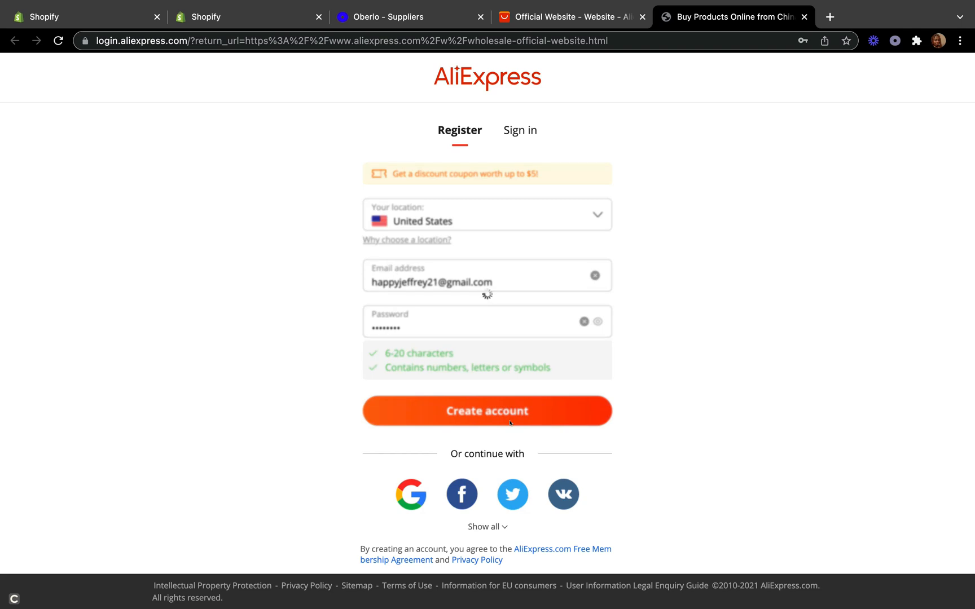
Enter the four-digit e-mail verification code, verify the account, and scroll the search results
left_click(420, 246)
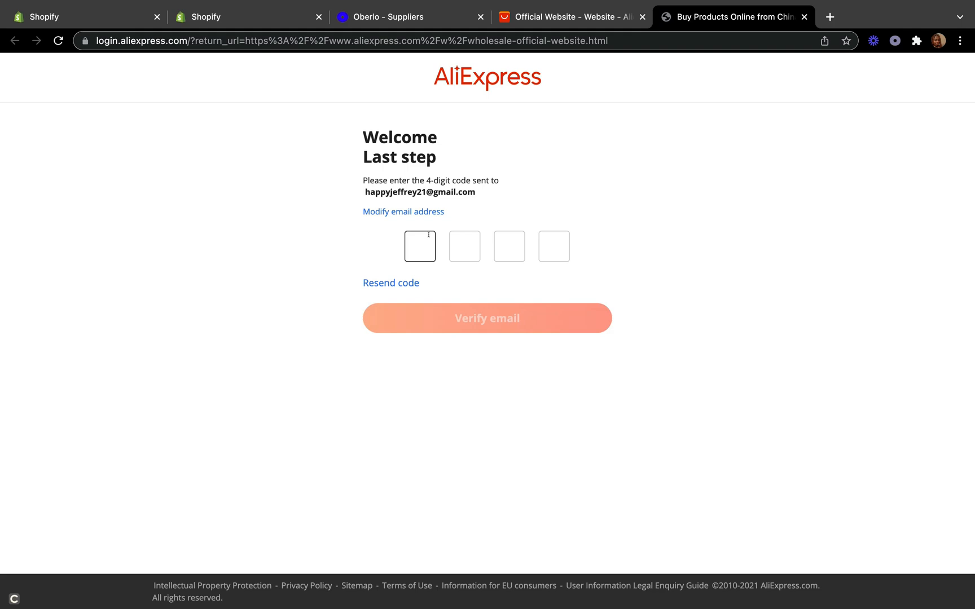
left_click(481, 320)
left_click(482, 320)
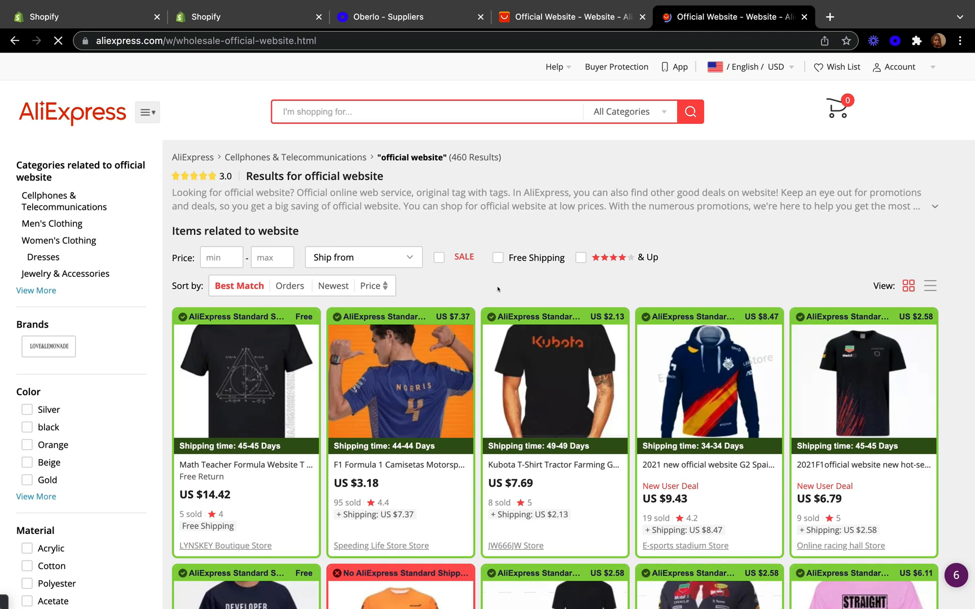
scroll(305, 222, "down", 2)
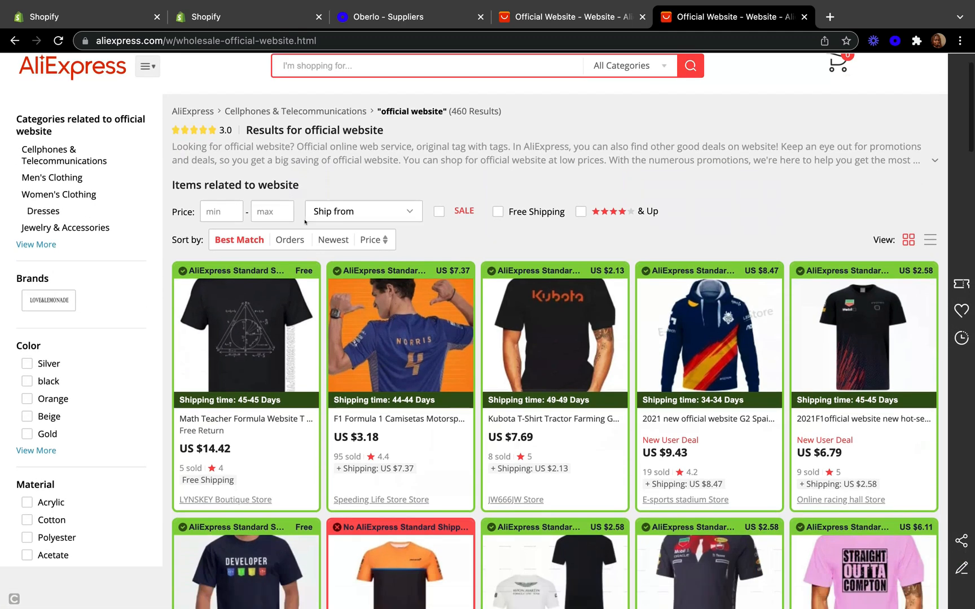
scroll(304, 221, "down", 5)
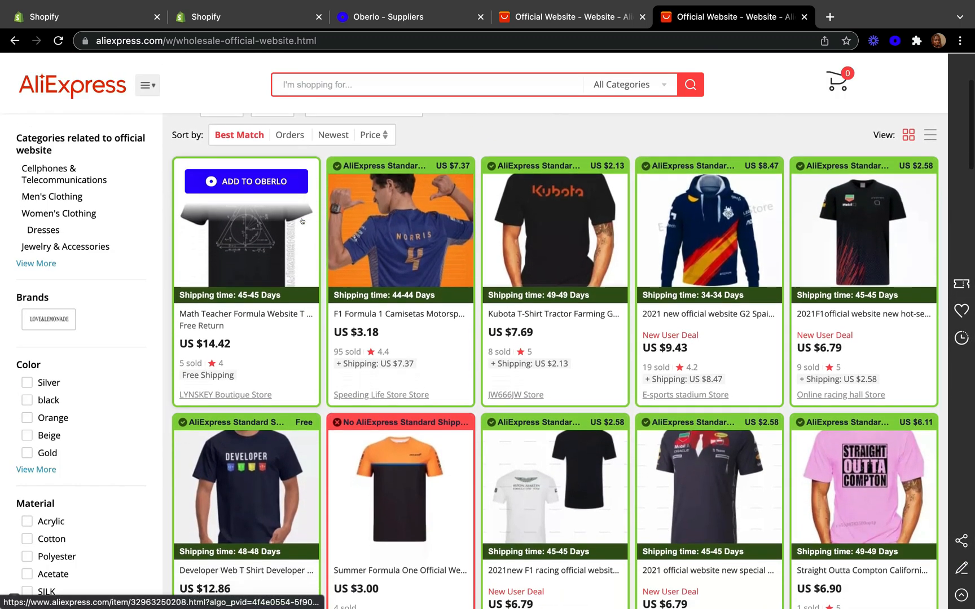
scroll(302, 222, "down", 3)
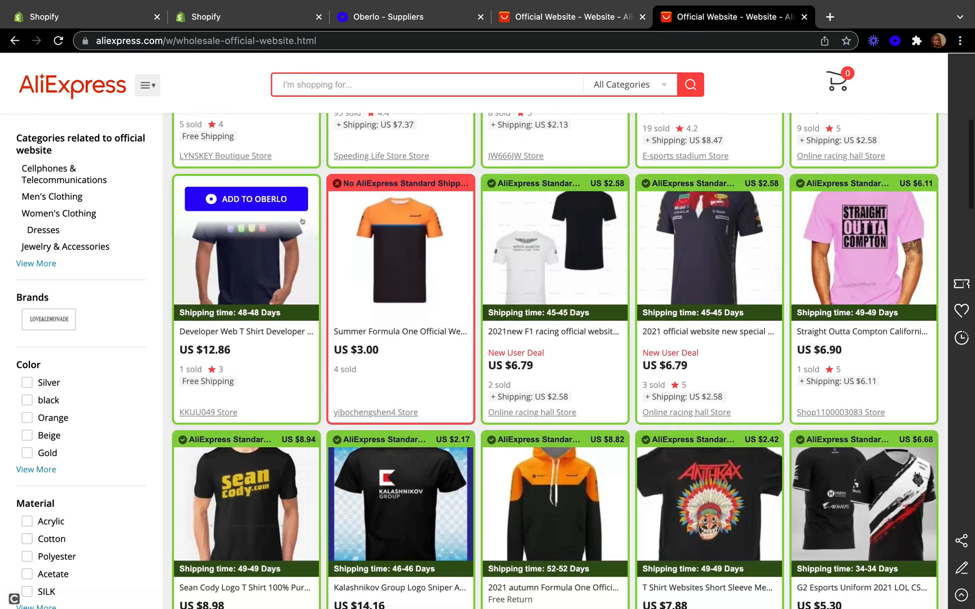
Browse the 'official website' results, then filter them to Cellphones & Telecommunications
scroll(302, 222, "down", 1)
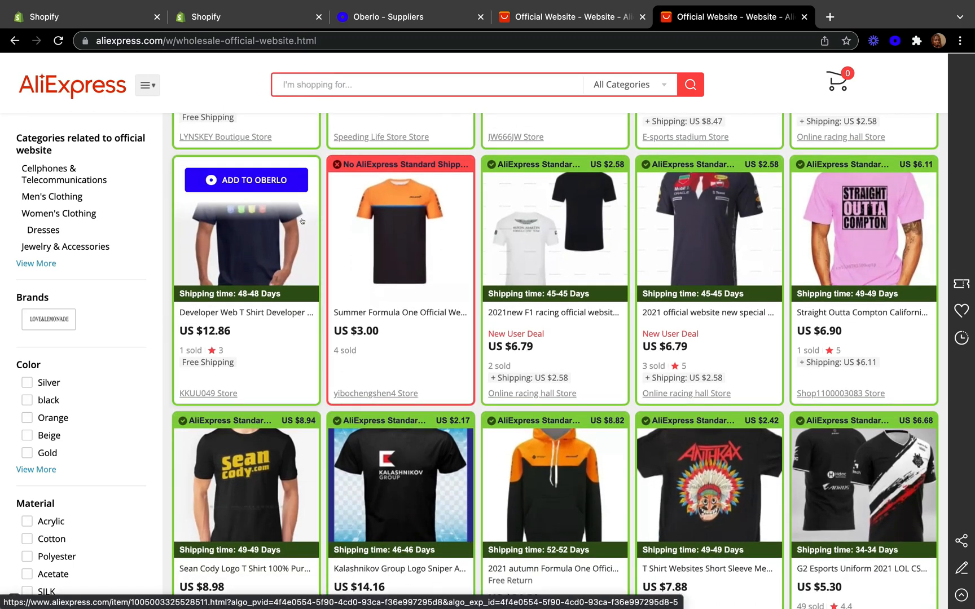
scroll(304, 222, "down", 2)
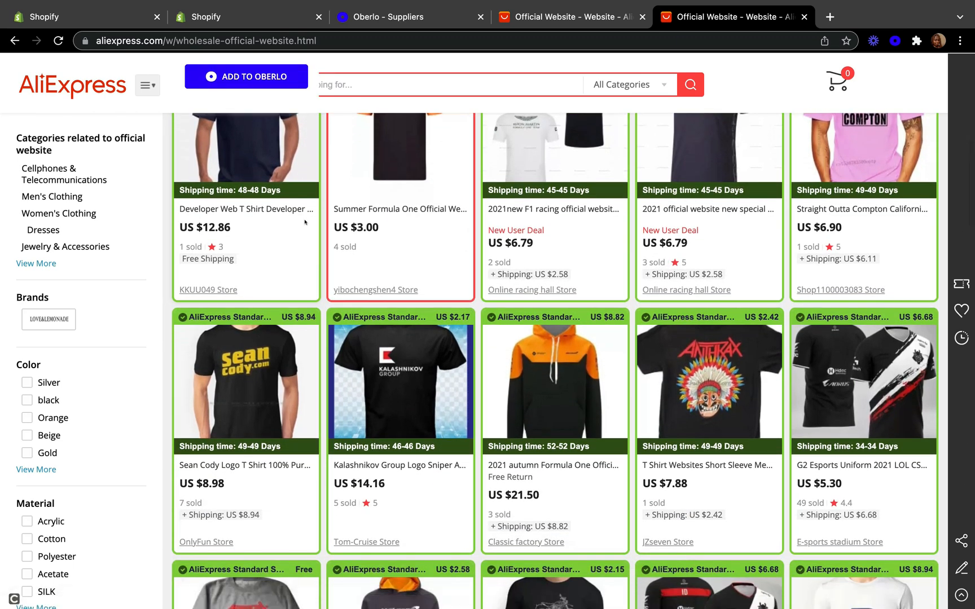
scroll(305, 221, "down", 1)
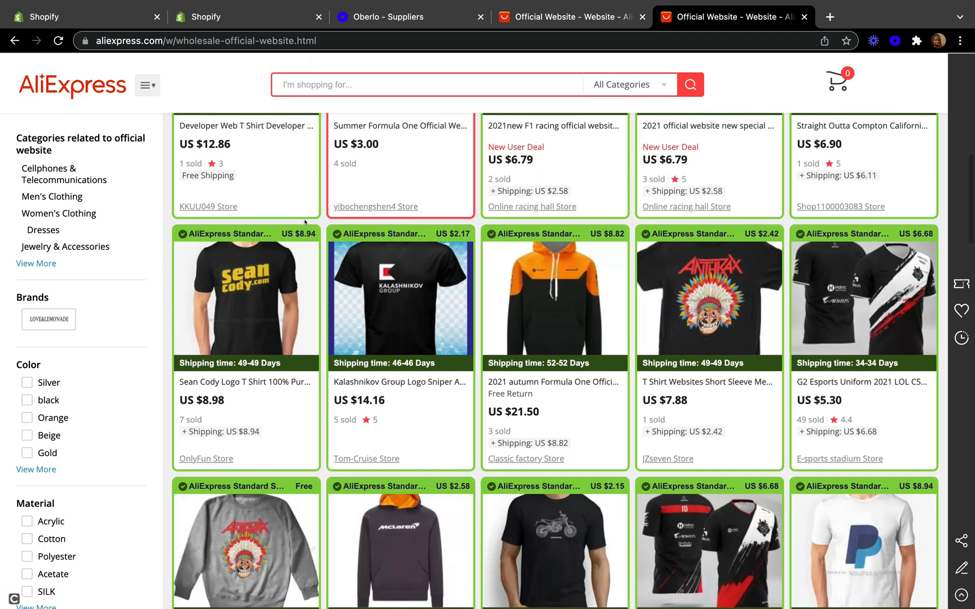
scroll(305, 222, "down", 3)
scroll(303, 222, "down", 1)
scroll(302, 221, "down", 5)
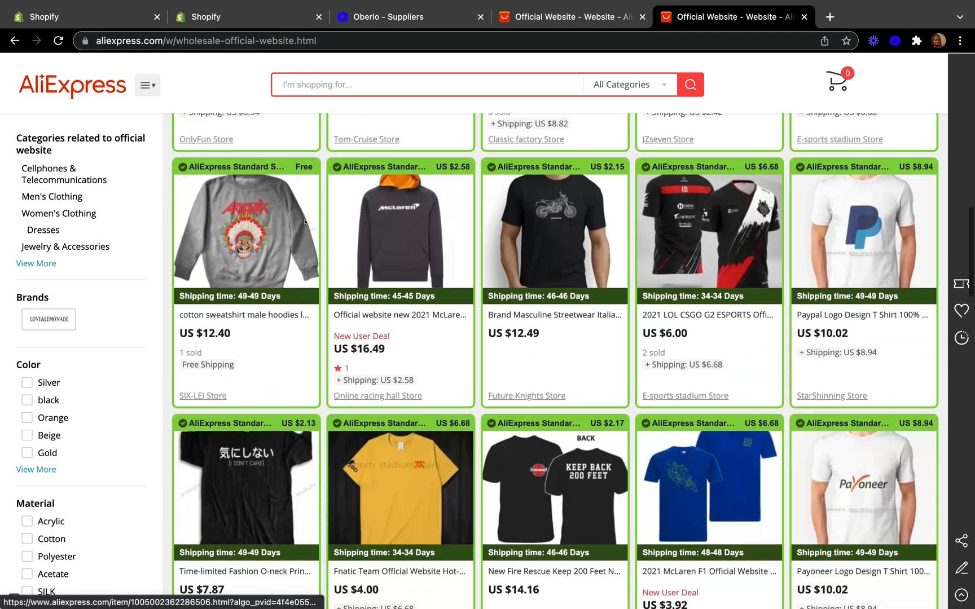
scroll(302, 221, "down", 1)
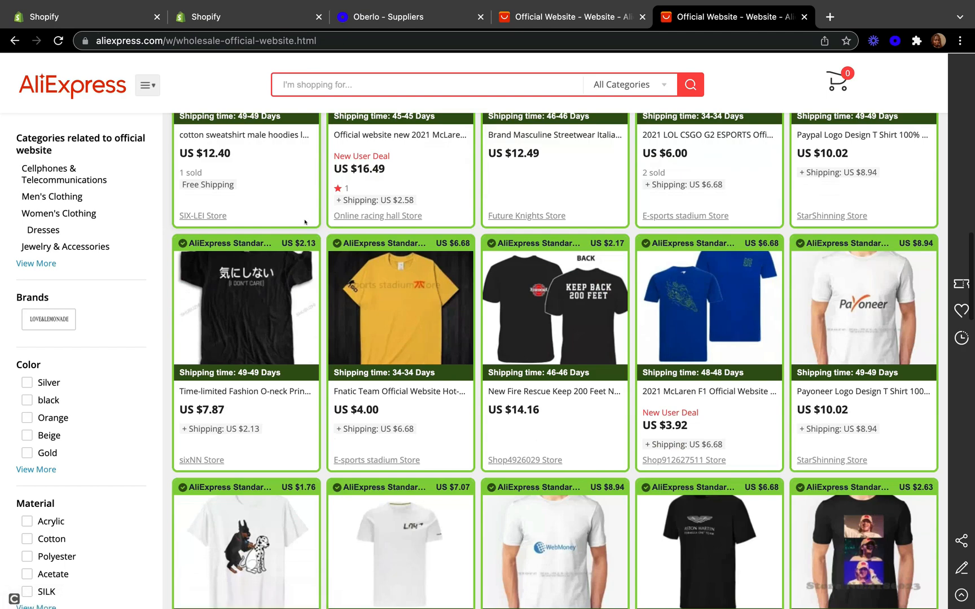
scroll(303, 221, "down", 3)
scroll(303, 221, "down", 8)
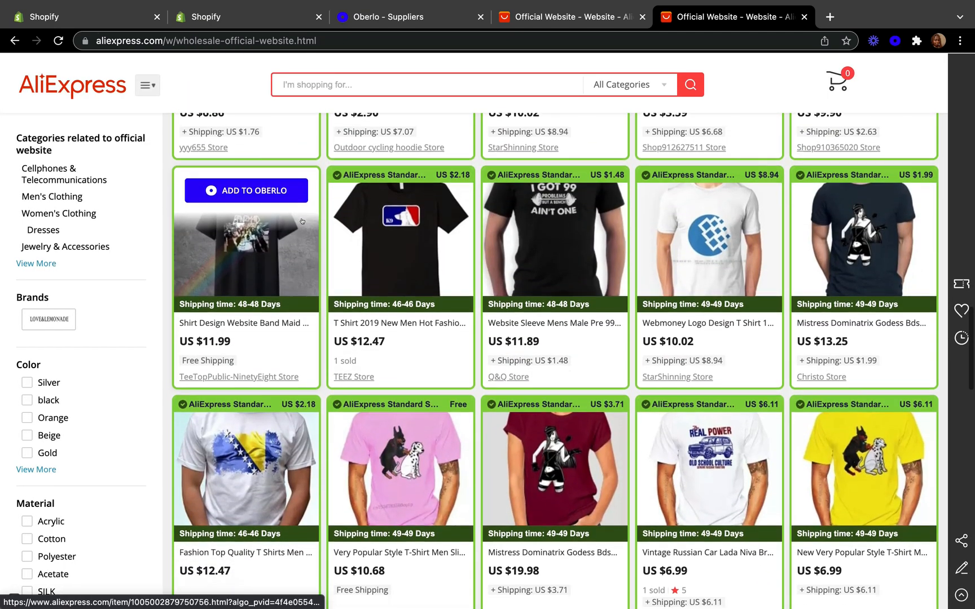
scroll(302, 221, "down", 2)
scroll(302, 220, "down", 2)
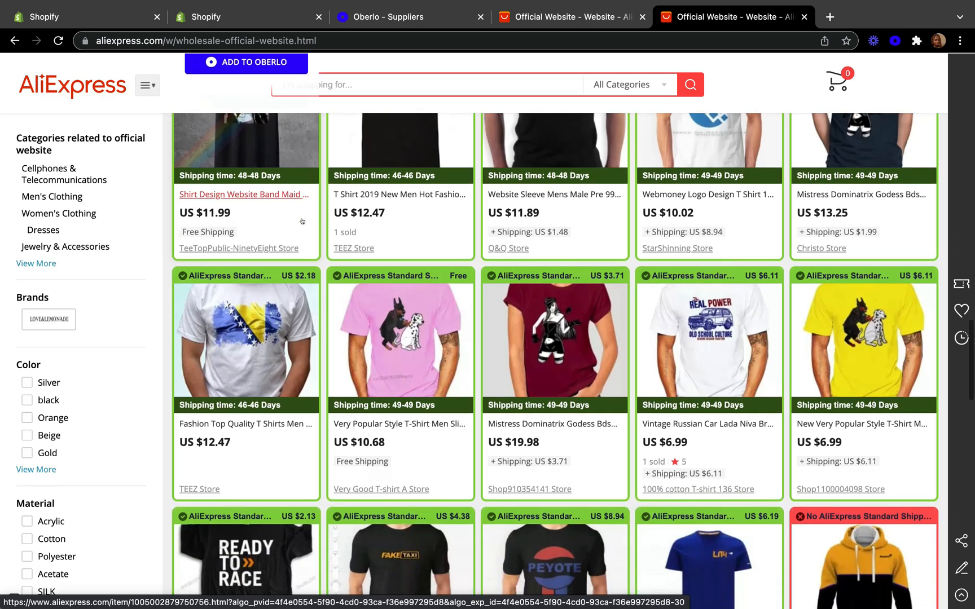
scroll(302, 221, "up", 12)
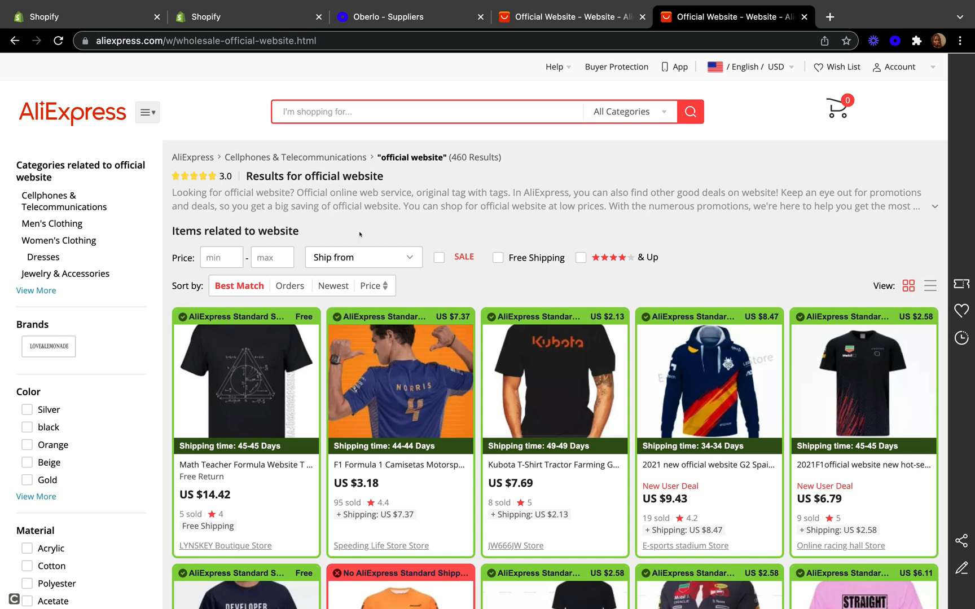
left_click(47, 202)
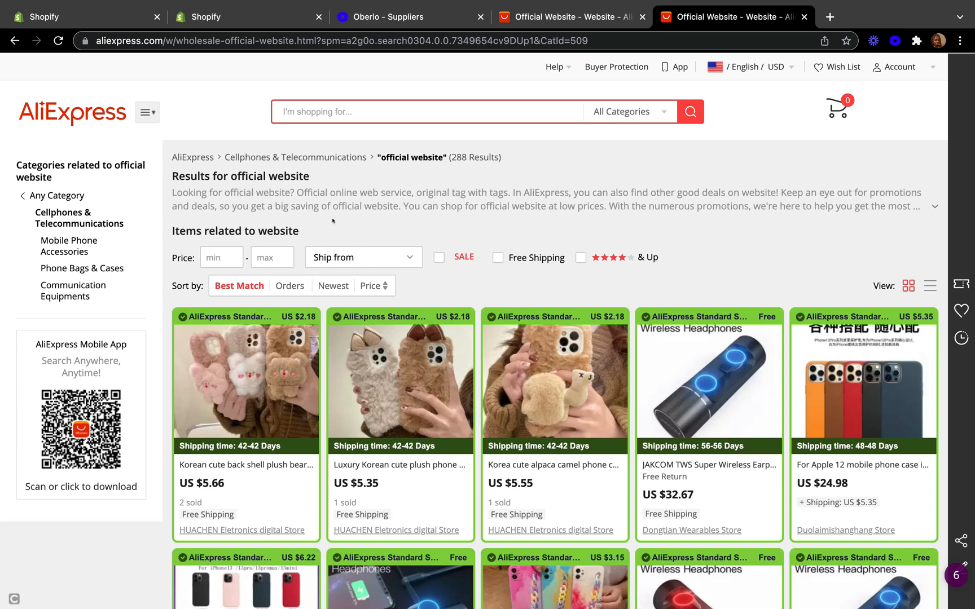
Search AliExpress for 'fruits iphone cases' and browse the fruit-themed case results
left_click(399, 105)
type("fruits ip")
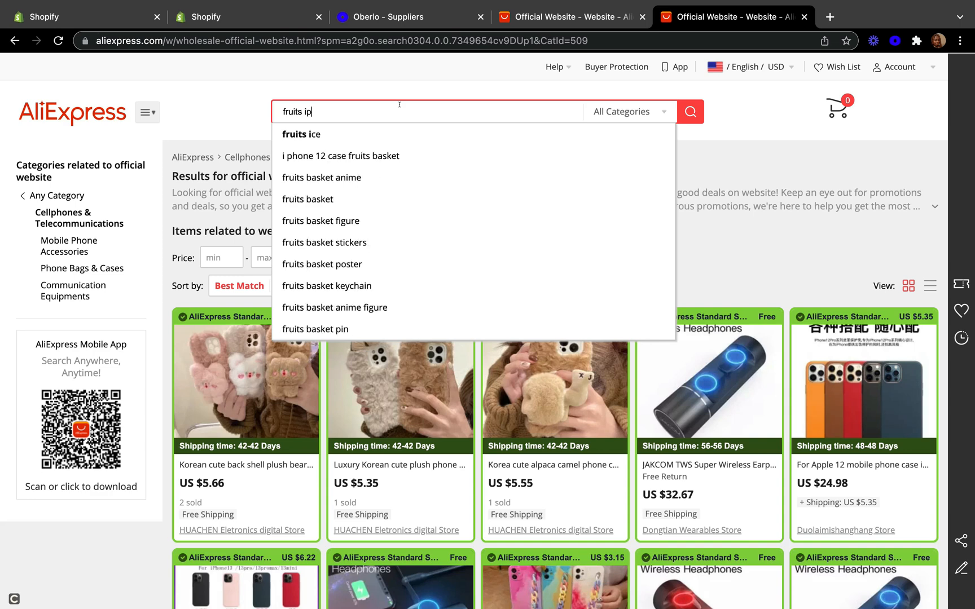
type("hone cas")
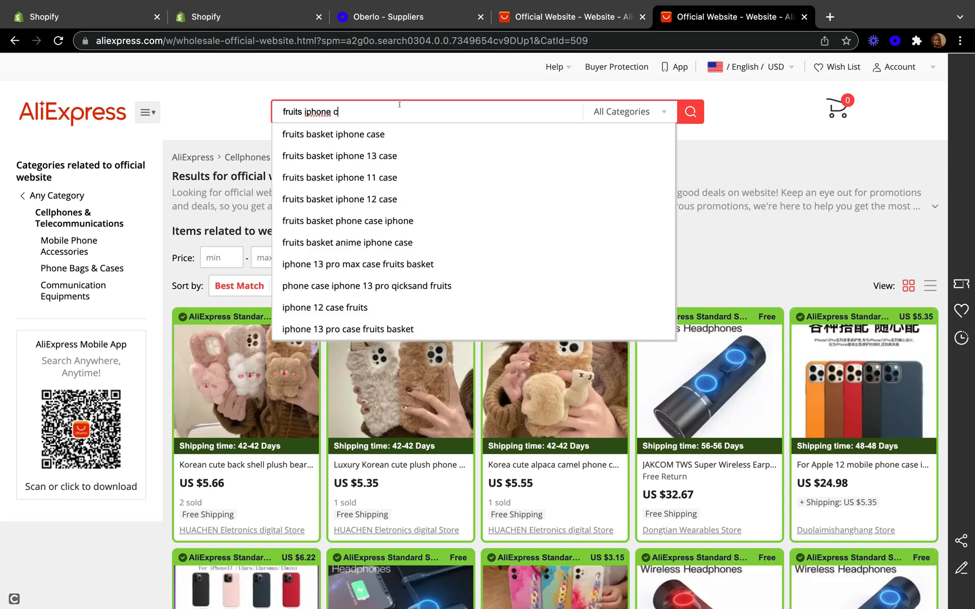
type("es")
key("Return")
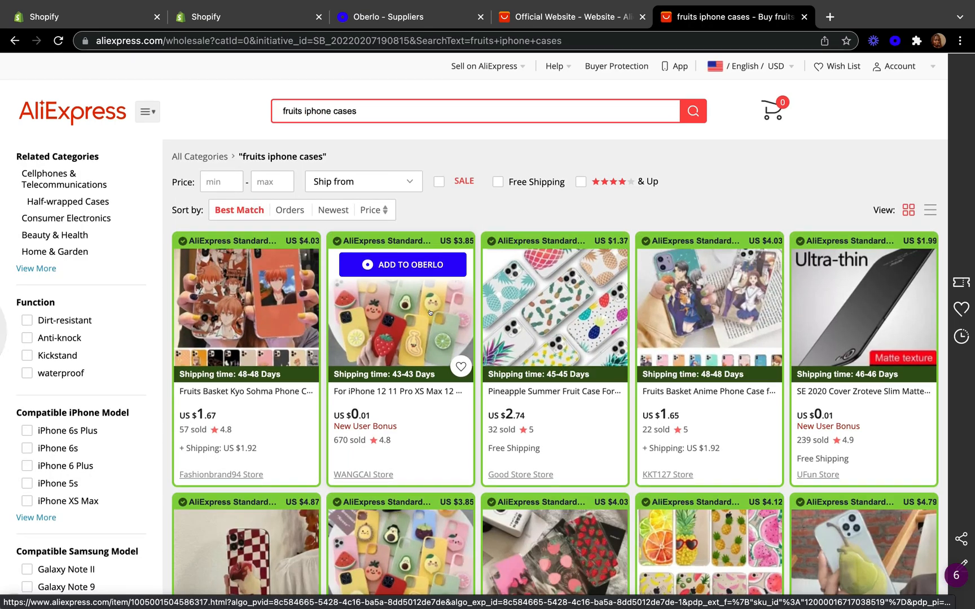
scroll(421, 361, "down", 3)
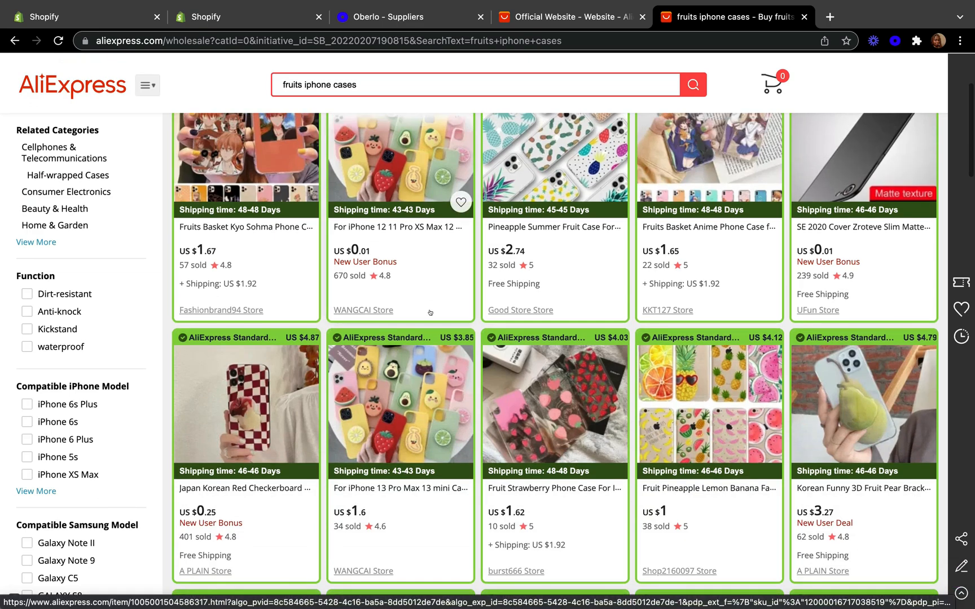
scroll(430, 312, "down", 2)
scroll(430, 312, "down", 5)
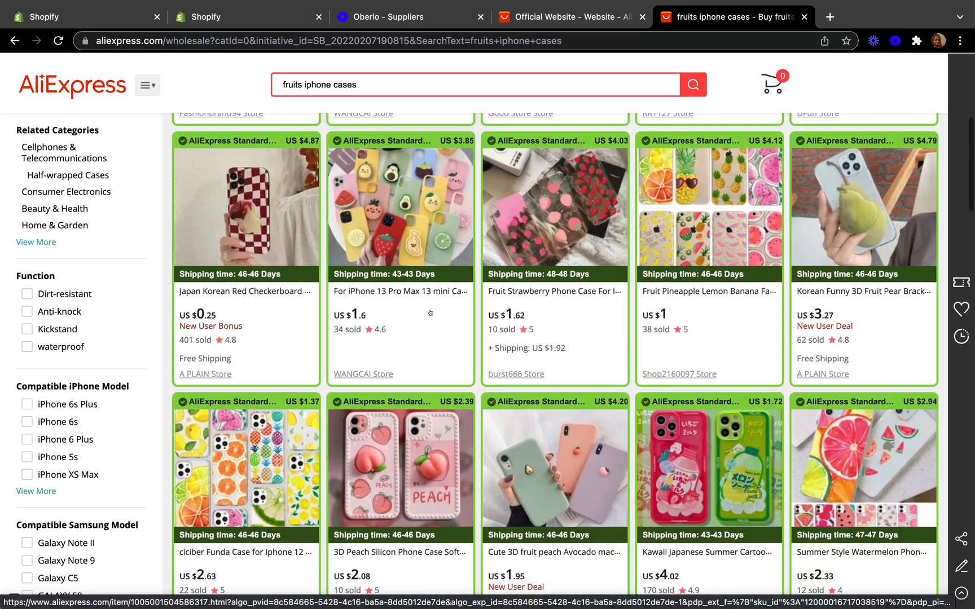
scroll(430, 312, "down", 8)
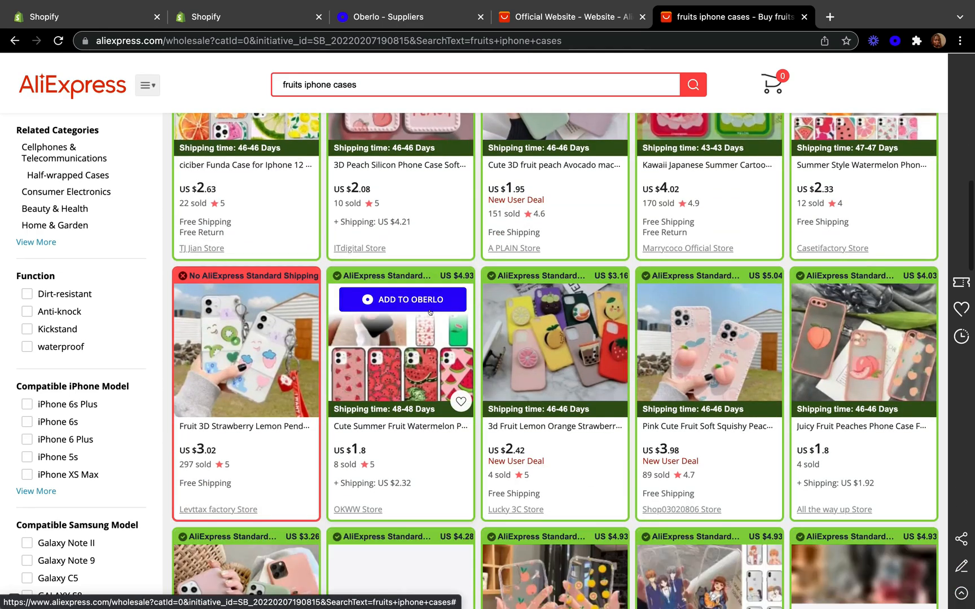
scroll(430, 312, "down", 1)
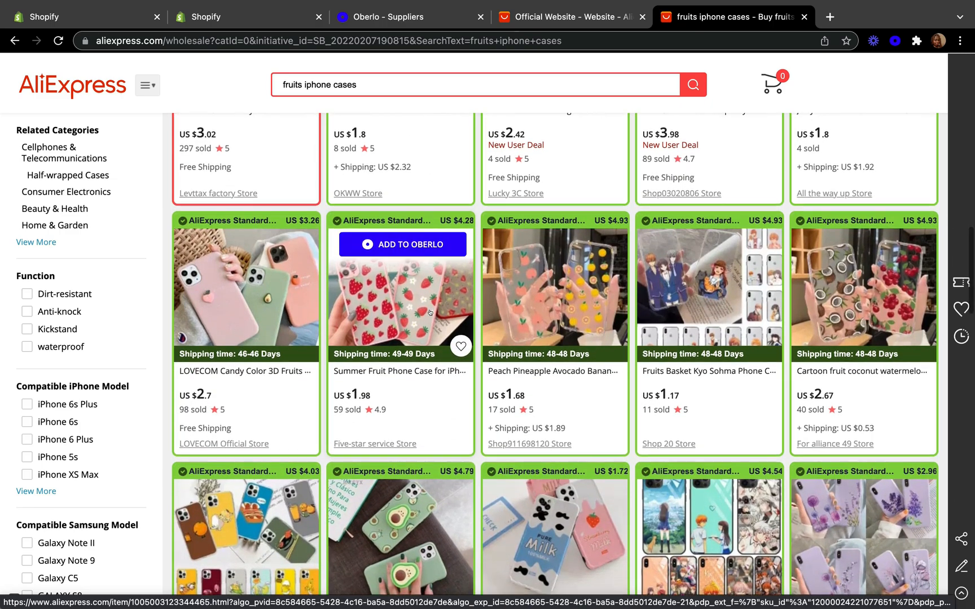
scroll(429, 312, "up", 5)
scroll(430, 312, "up", 8)
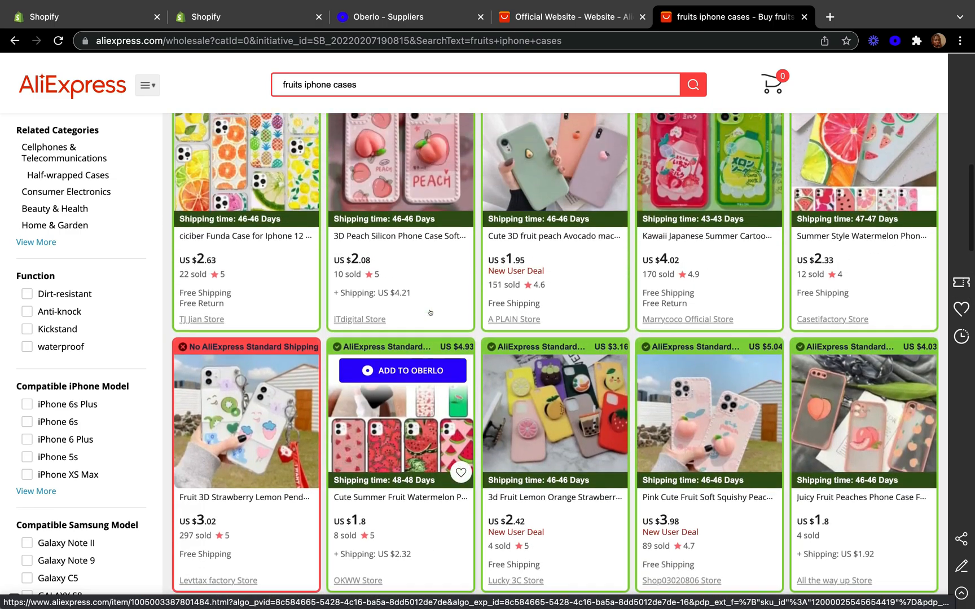
scroll(430, 314, "up", 4)
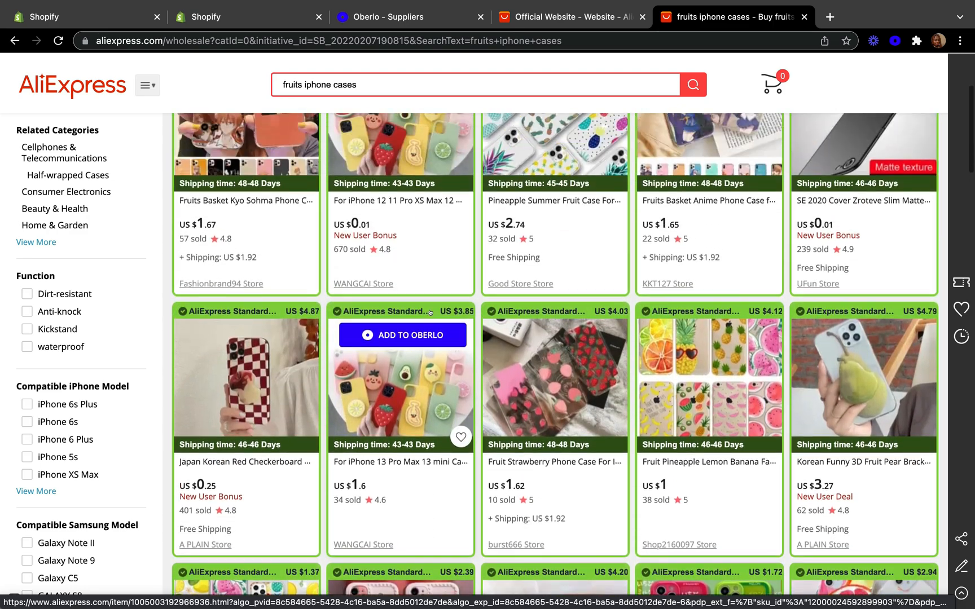
scroll(430, 314, "down", 3)
scroll(322, 282, "down", 11)
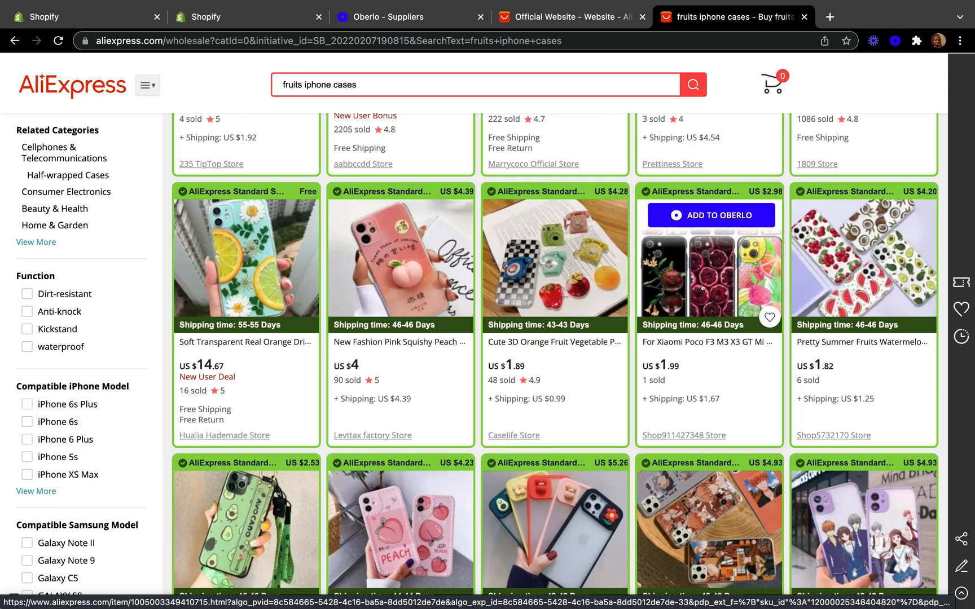
Add the pomegranate fruit phone case to Oberlo and view it in the Import List
left_click(699, 216)
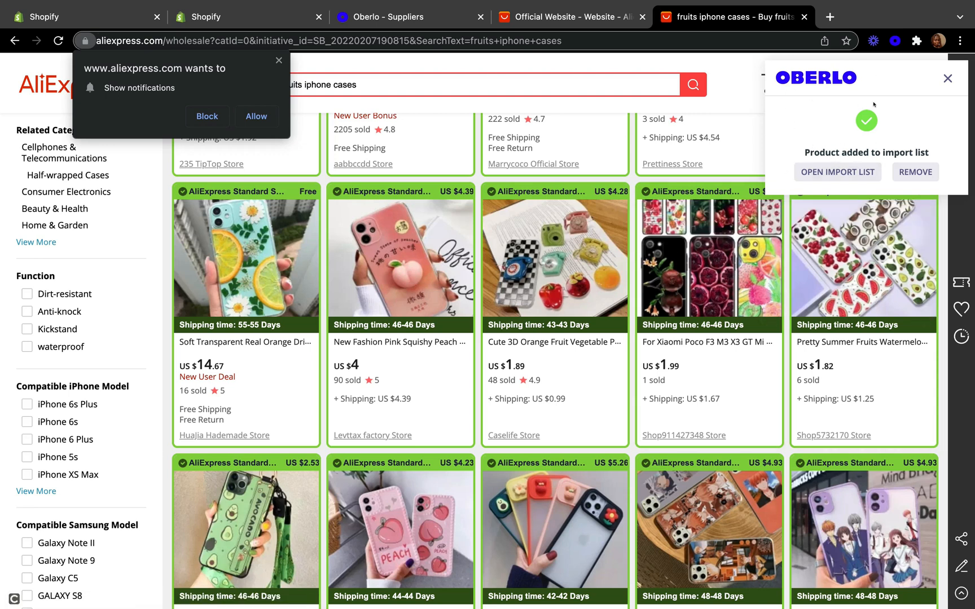
left_click(846, 173)
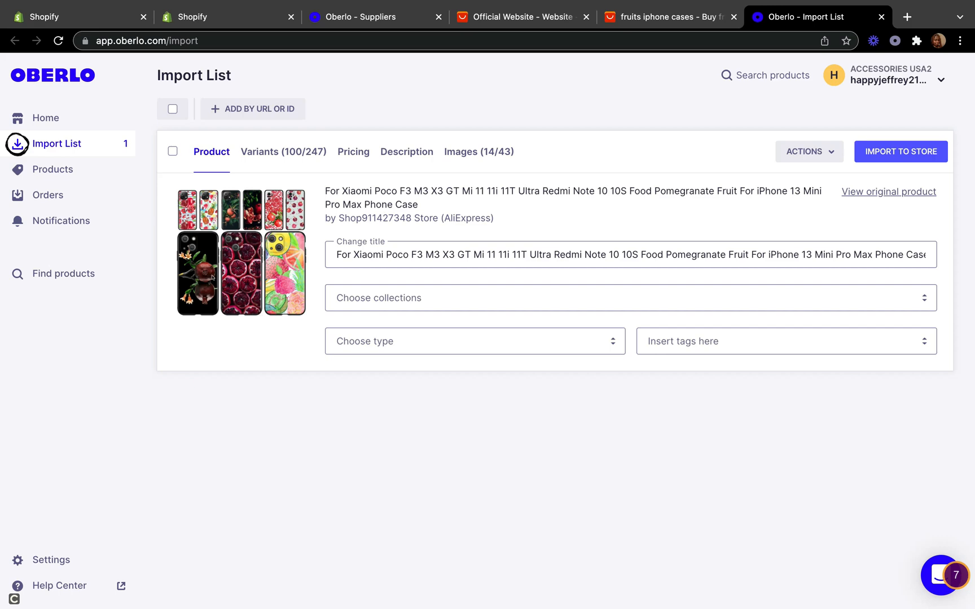
From the 'iphone chains' results, open Oberlo's Import List showing 8 products
left_click(653, 5)
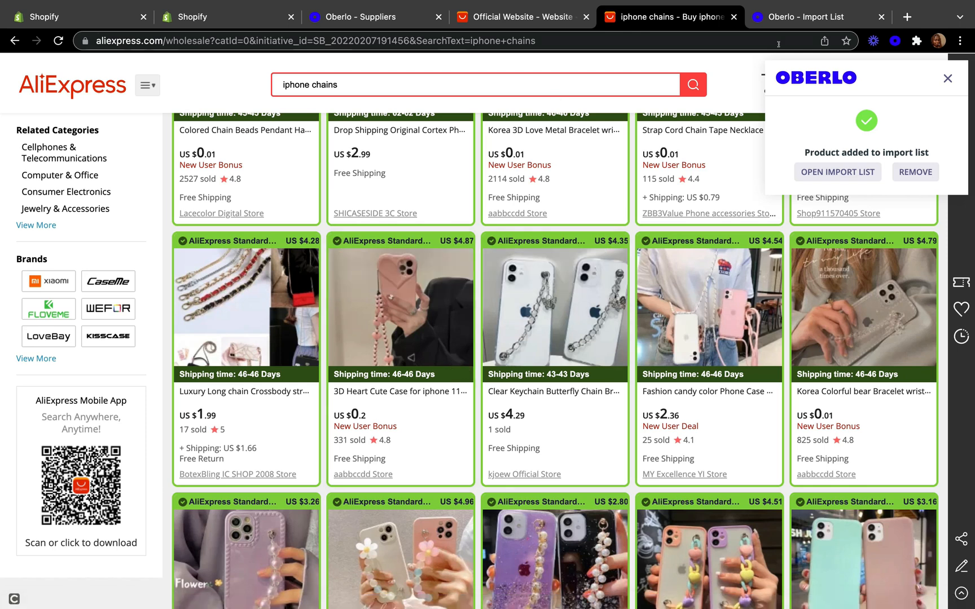
left_click(827, 169)
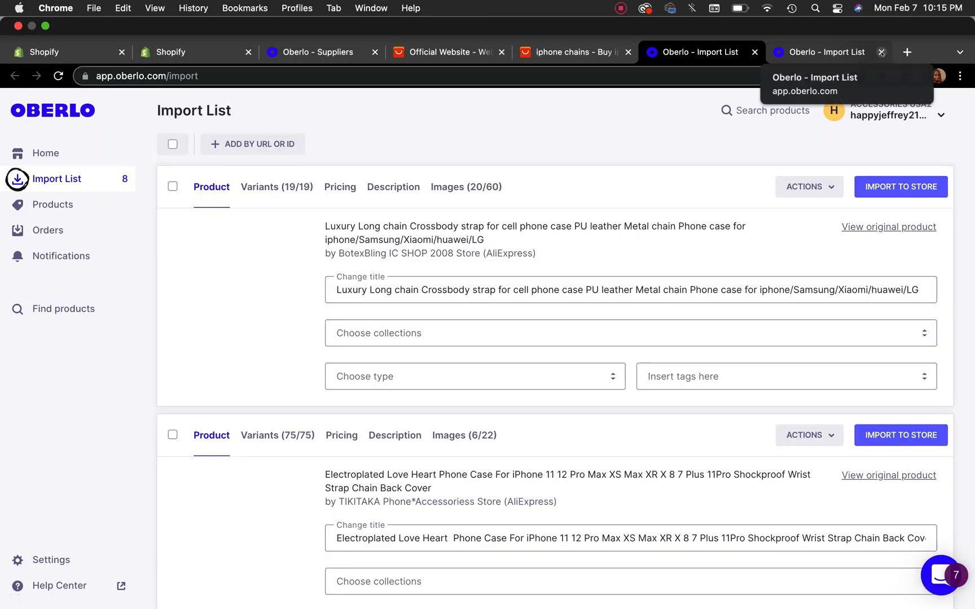
Close the duplicate Import List tab, review the list, and return to the 'iphone chains' results
left_click(881, 52)
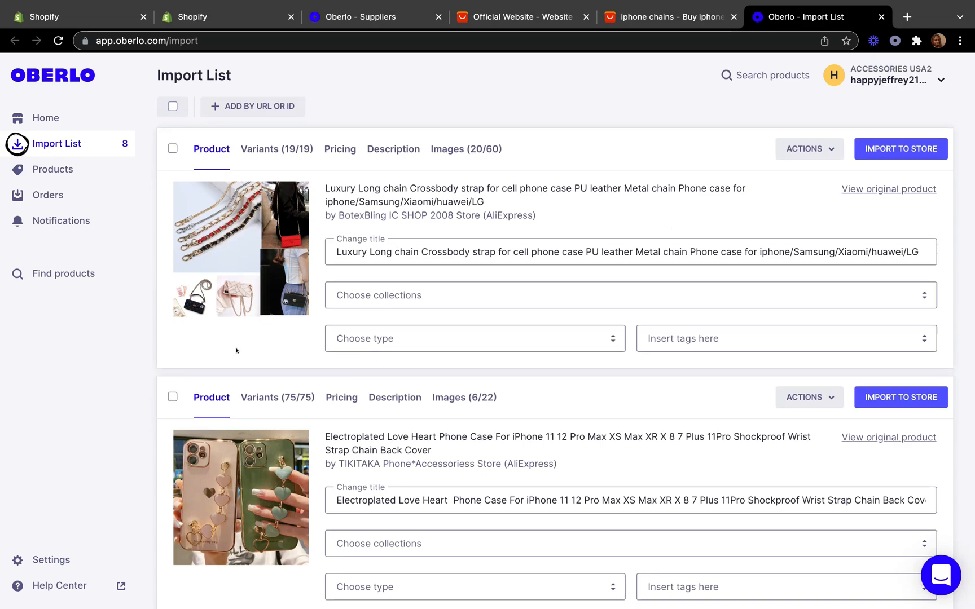
scroll(237, 350, "down", 3)
scroll(237, 350, "down", 5)
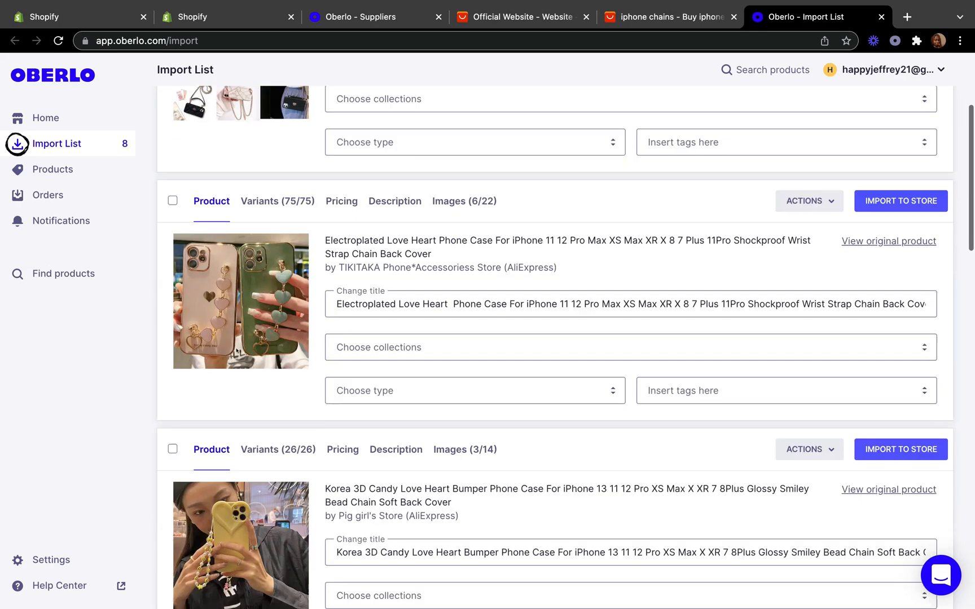
scroll(236, 350, "down", 18)
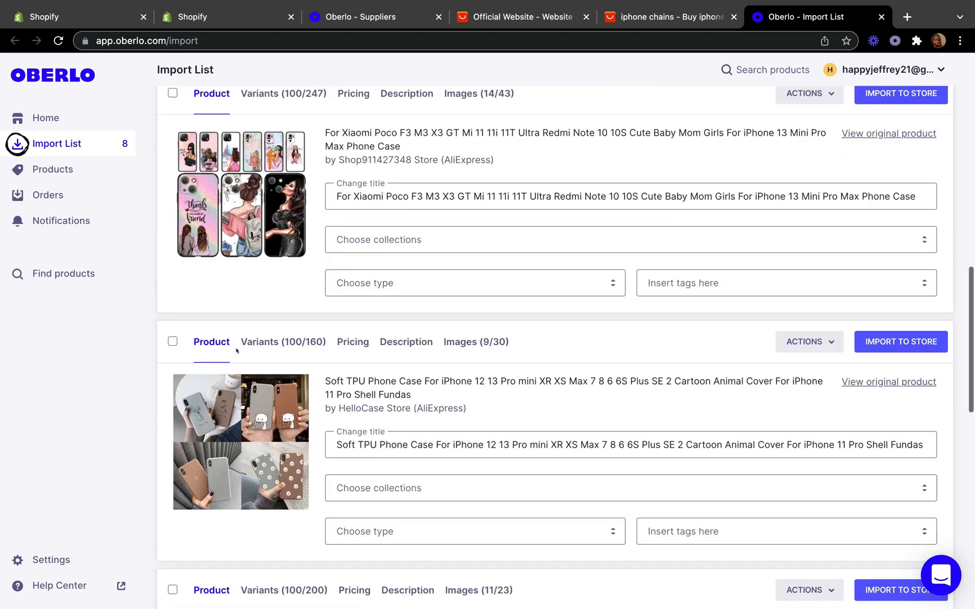
scroll(236, 350, "down", 3)
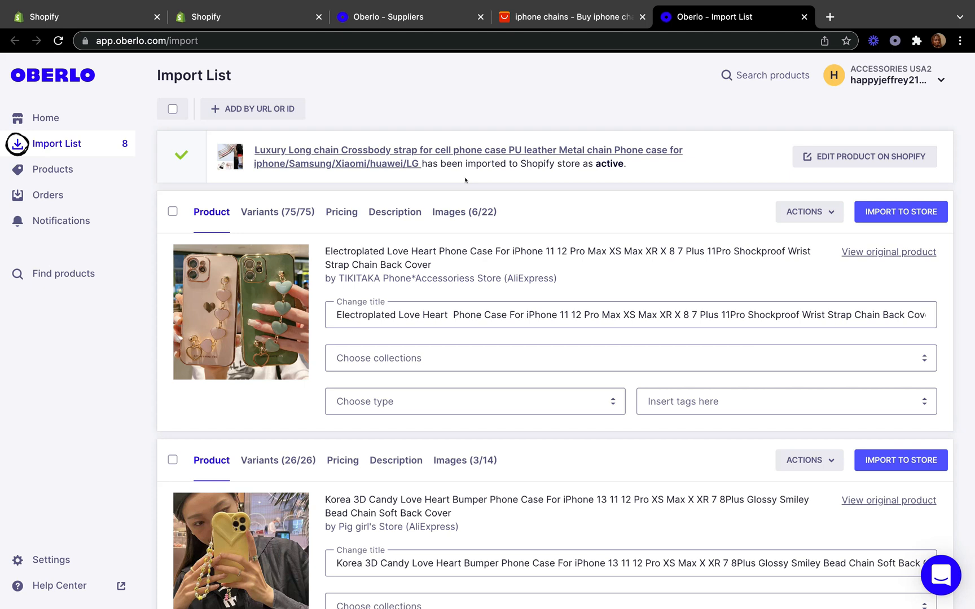
left_click(561, 17)
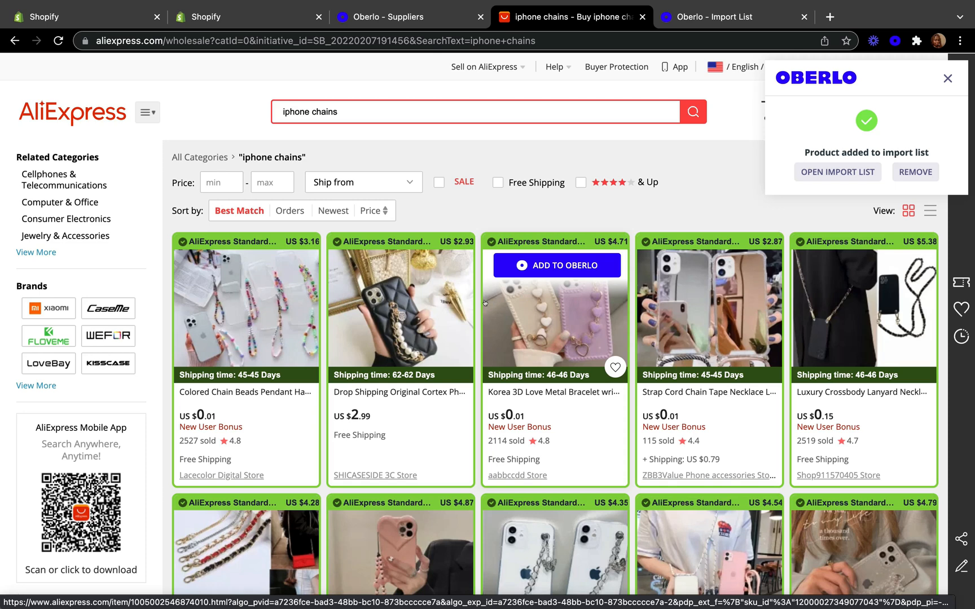
Open the colored chain beads strap product page and scroll down to its shipping information
left_click(253, 321)
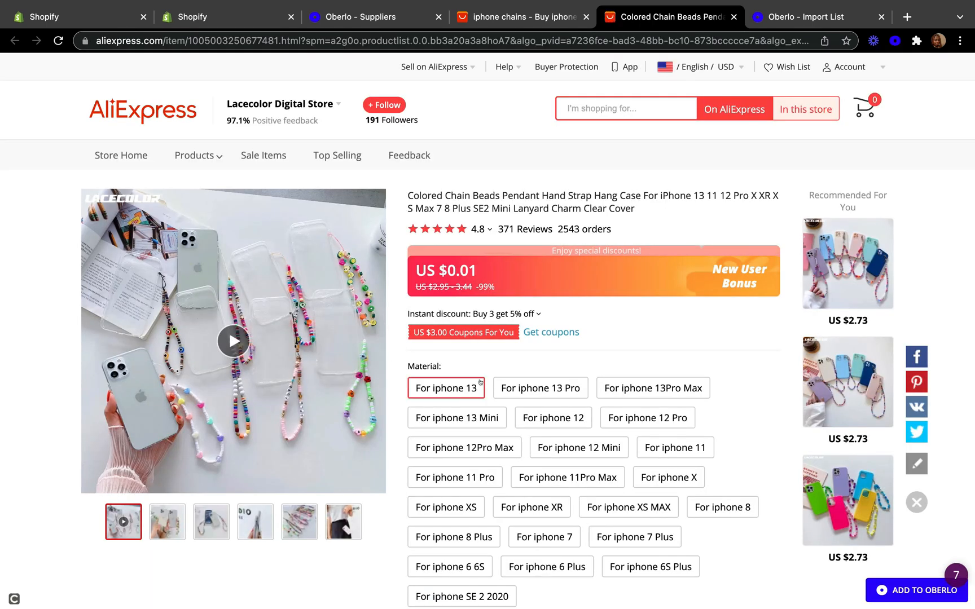
scroll(479, 383, "down", 3)
scroll(479, 383, "down", 4)
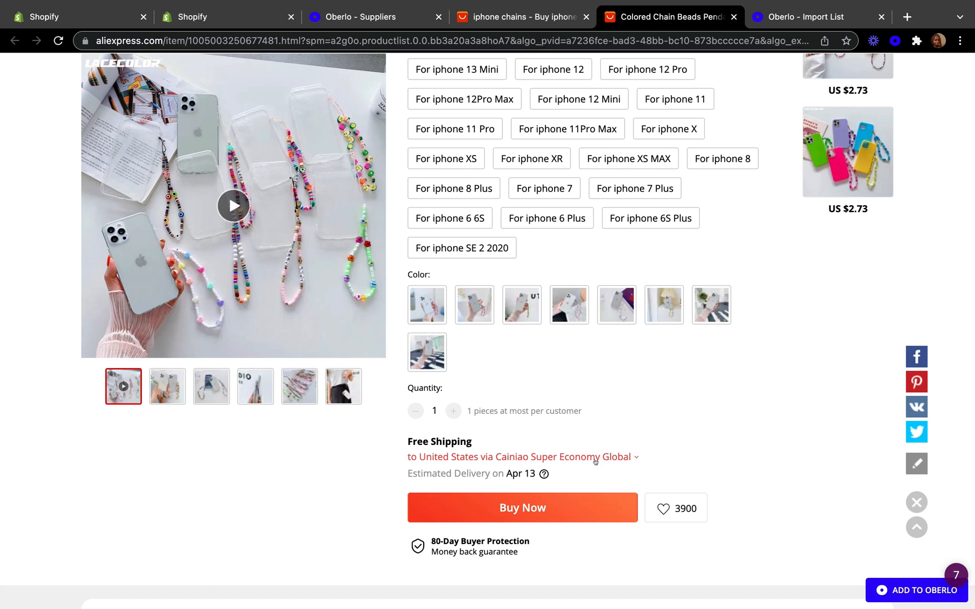
scroll(597, 463, "down", 1)
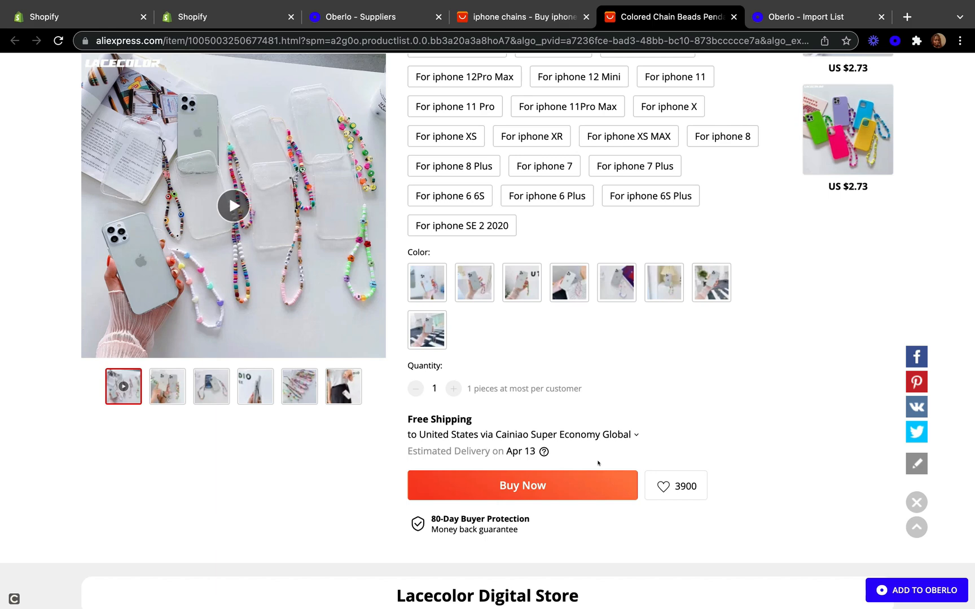
scroll(598, 463, "down", 1)
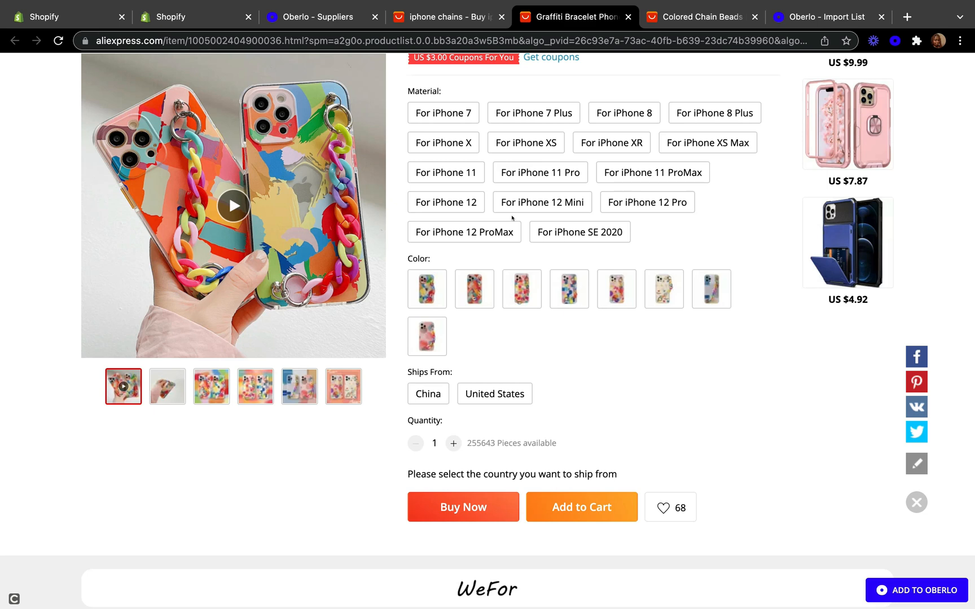
Set the Graffiti Bracelet case to ship from the United States: US $4.62 via USPS
left_click(690, 16)
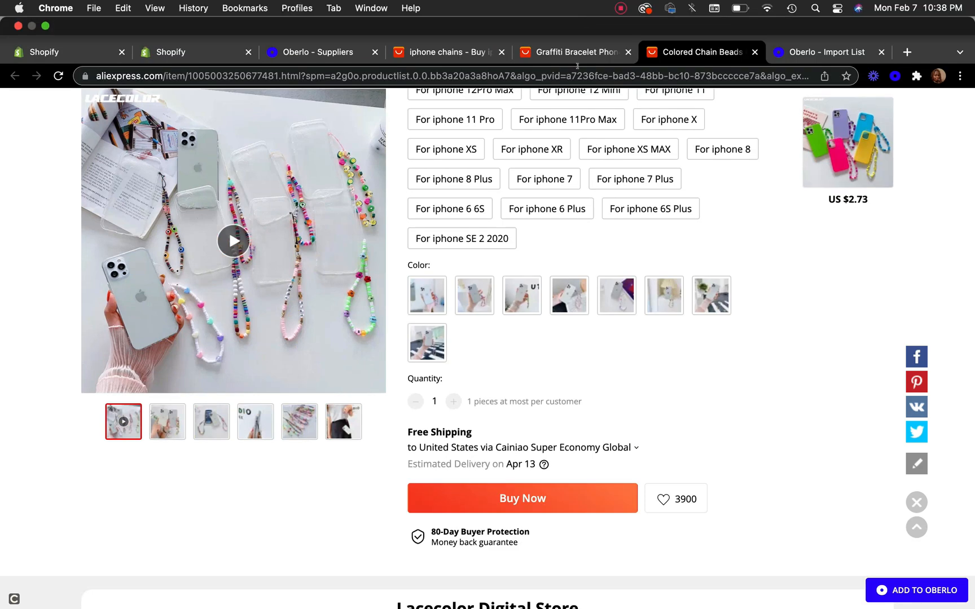
left_click(587, 15)
mouse_move(345, 388)
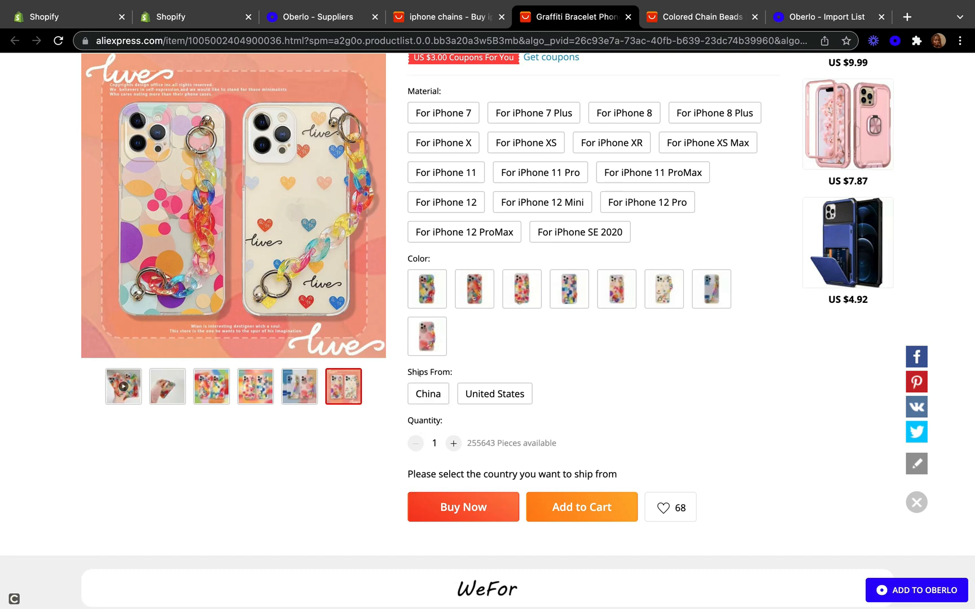
left_click(434, 399)
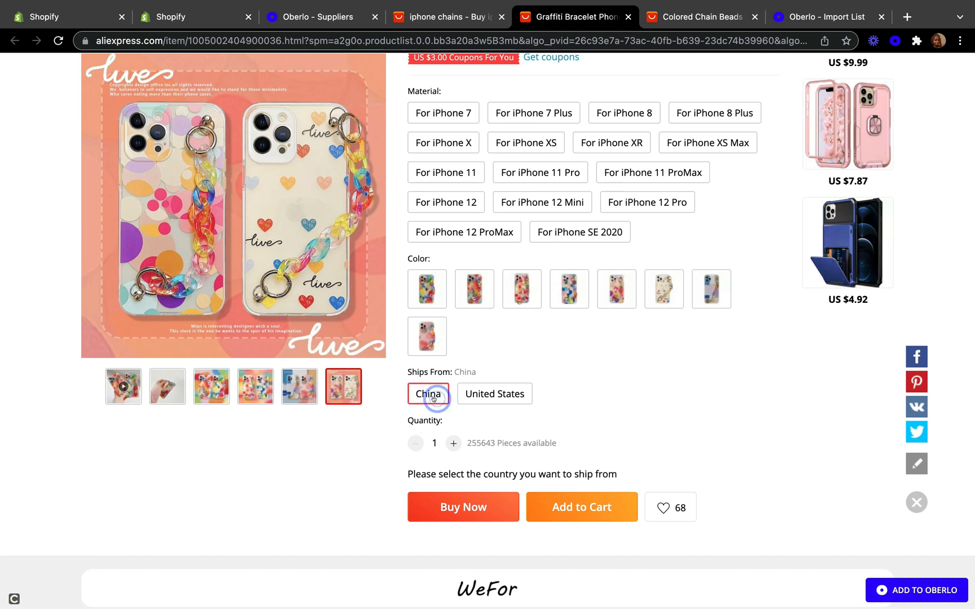
left_click(476, 394)
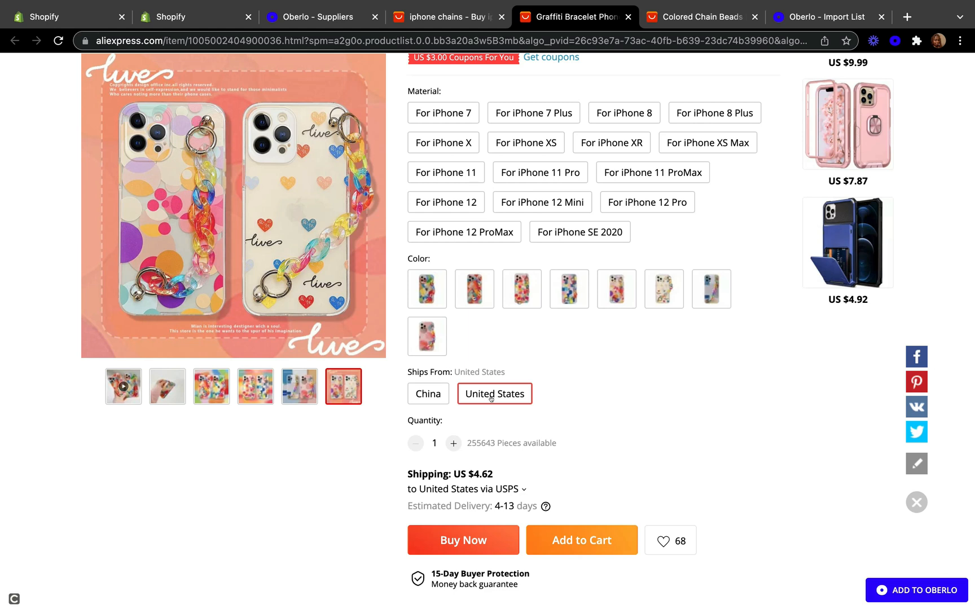
scroll(491, 398, "down", 1)
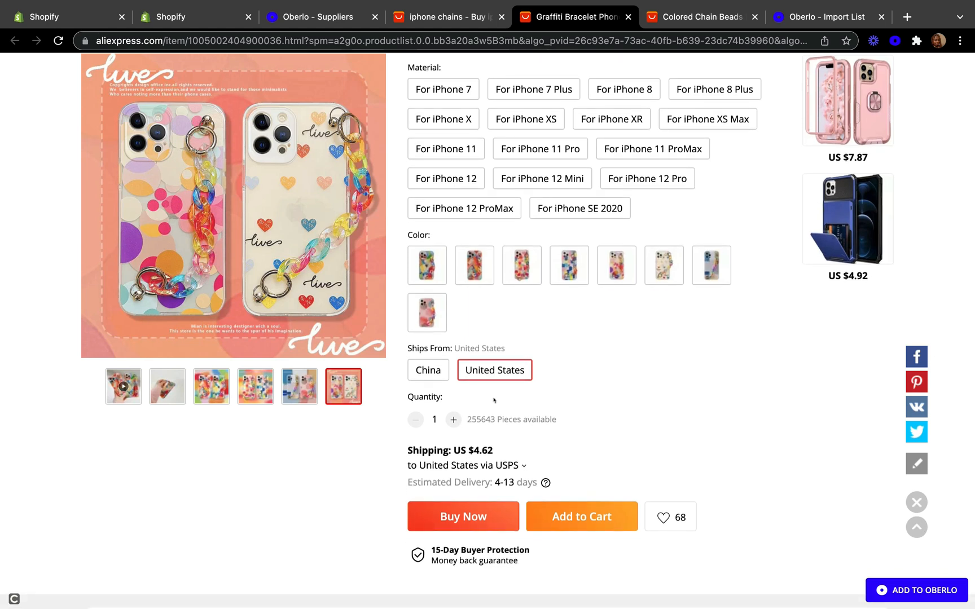
scroll(500, 382, "down", 2)
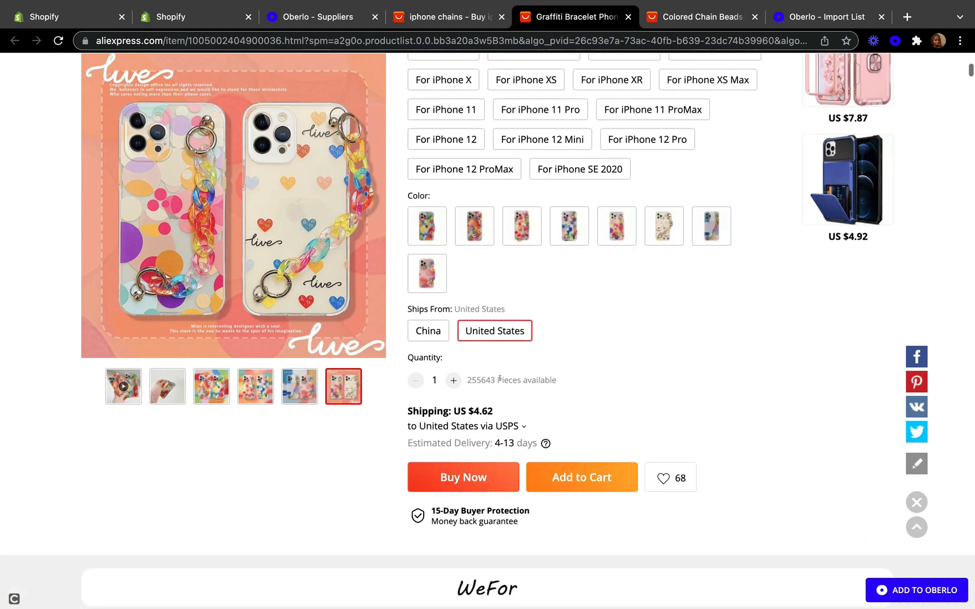
scroll(497, 383, "up", 1)
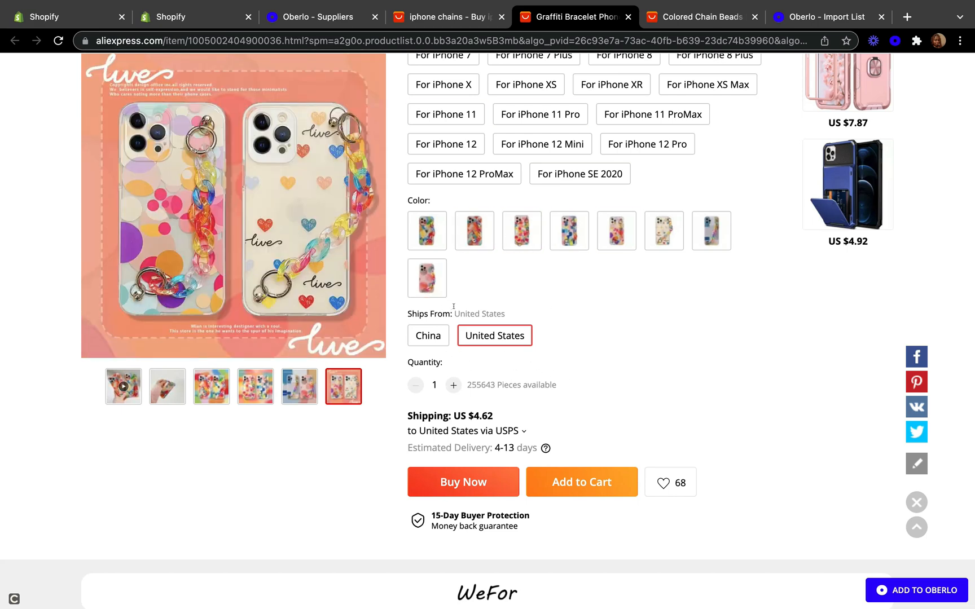
Compare the two product pages, then close them to return to the iphone chains results
key("ctrl+Tab")
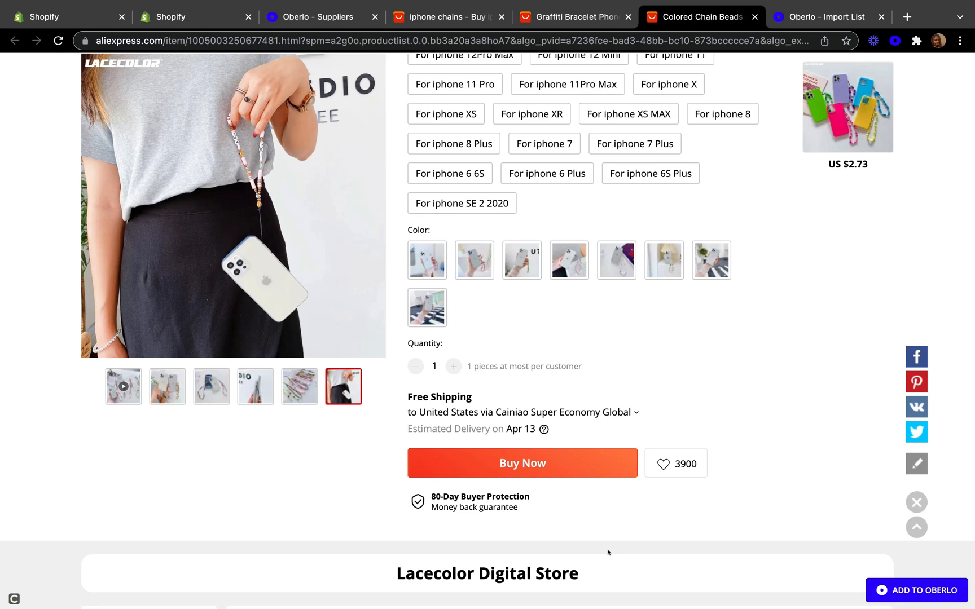
key("ctrl+shift+Tab")
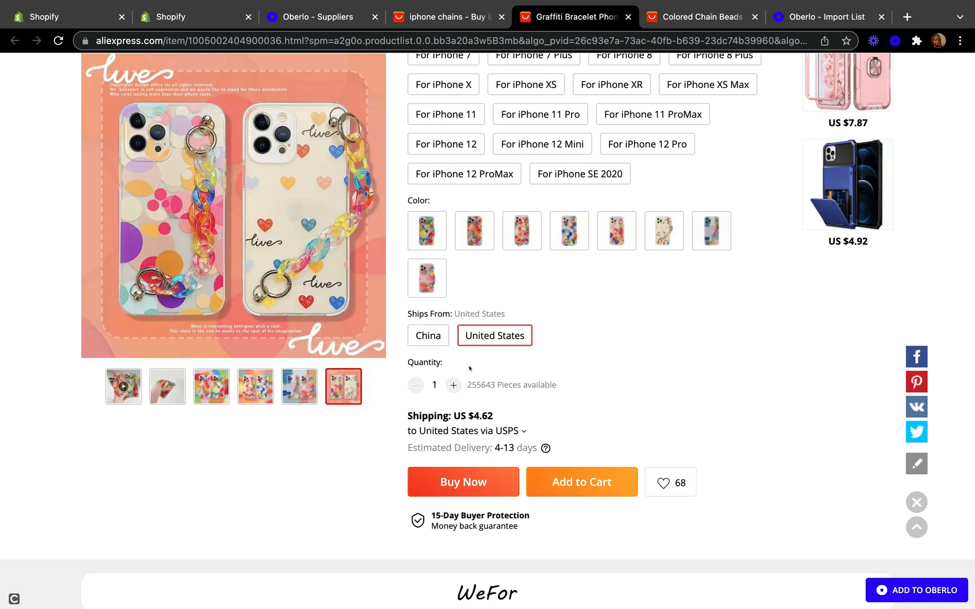
key("super+w")
key("super+w")
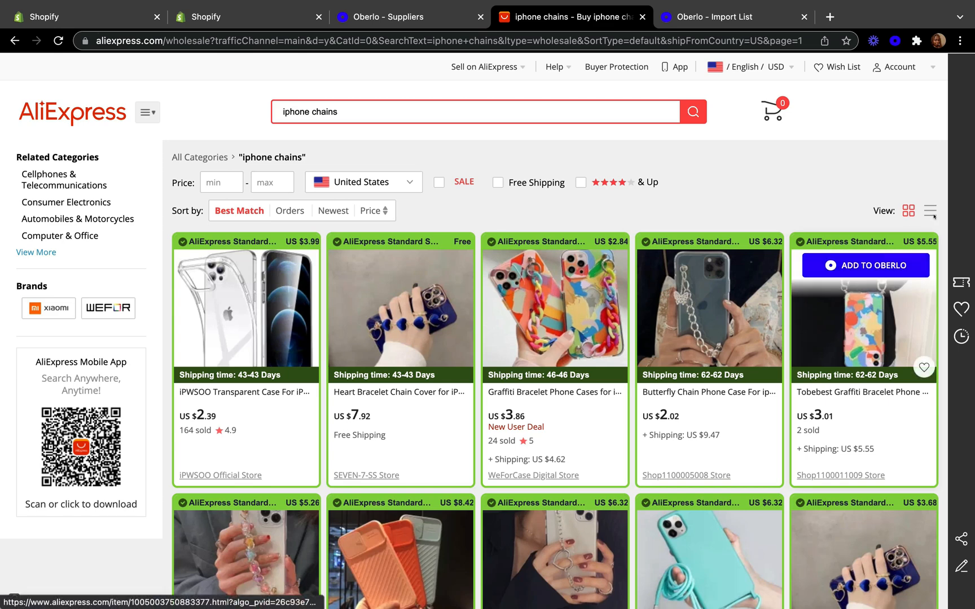
Browse the ship-to country list in the English / USD settings, leaving United States selected
left_click(735, 69)
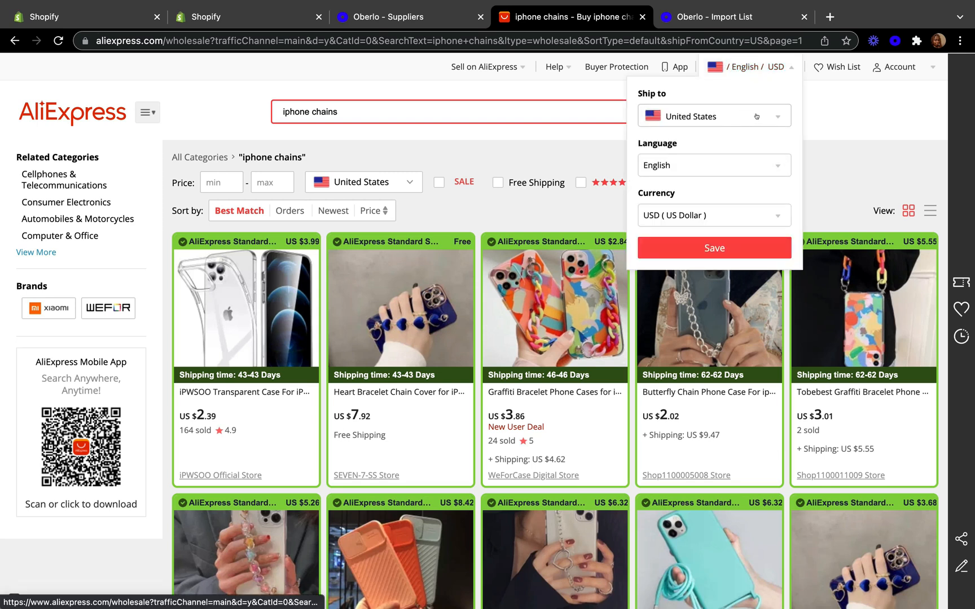
left_click(773, 116)
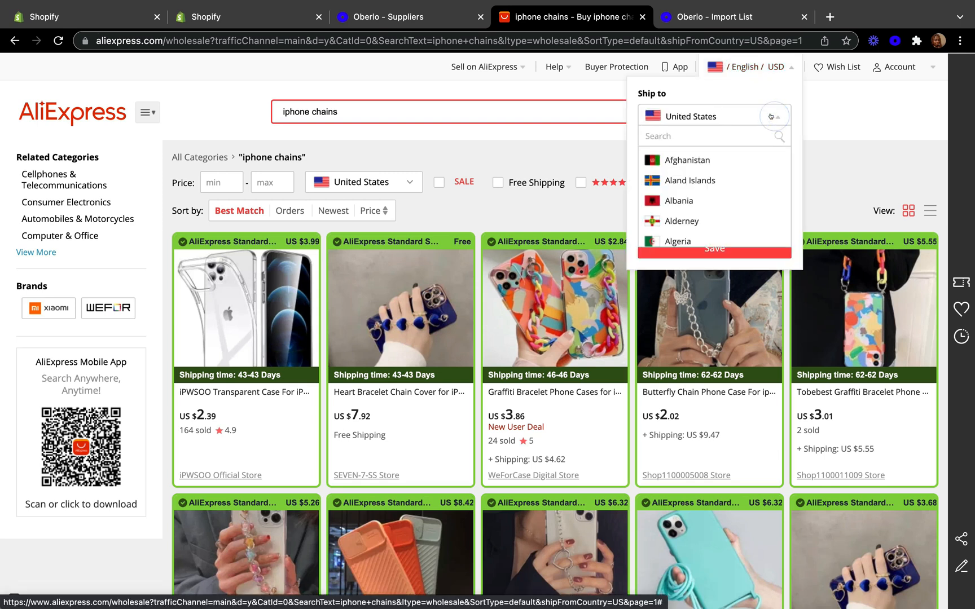
scroll(711, 211, "down", 2)
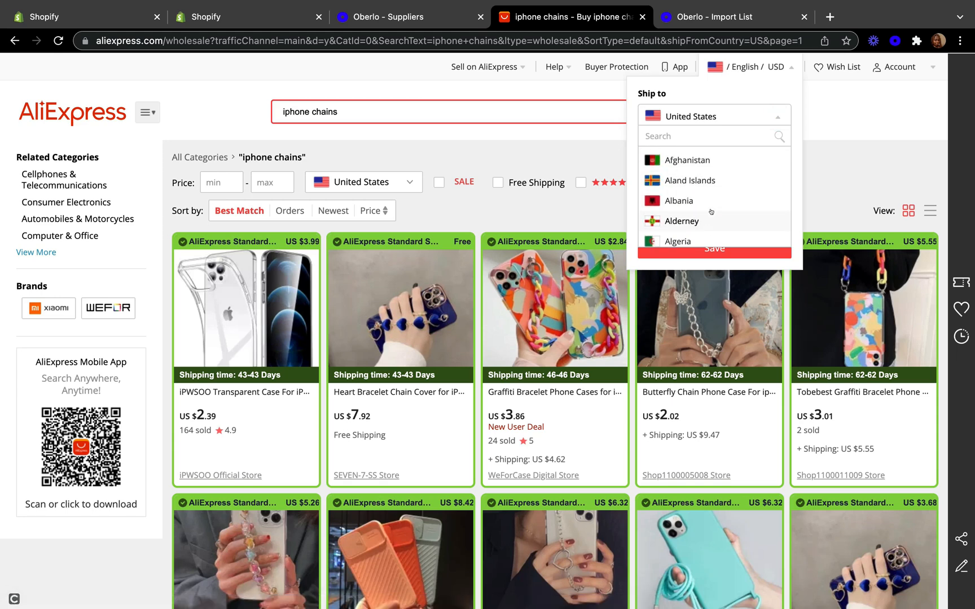
scroll(706, 210, "down", 1)
scroll(704, 210, "down", 10)
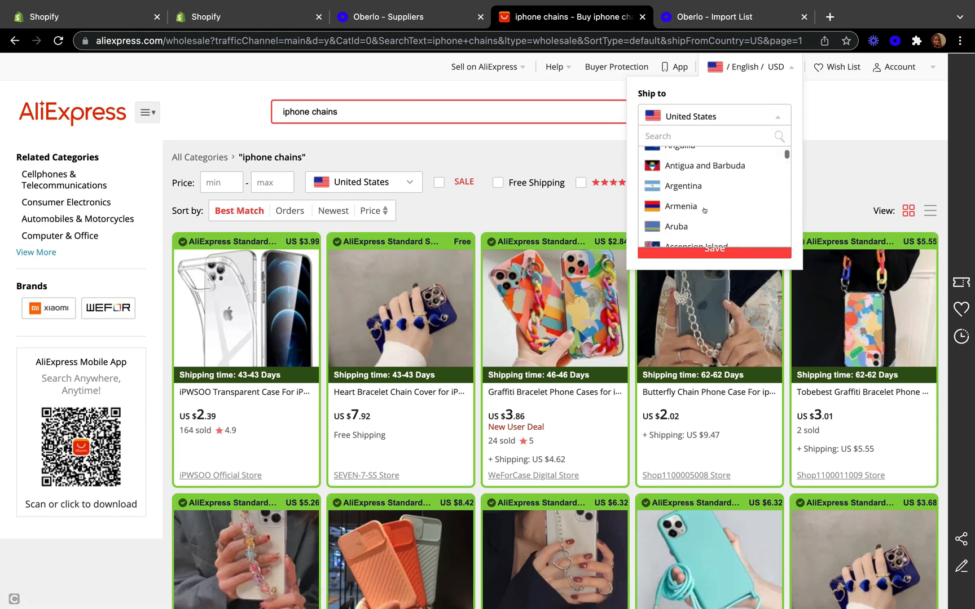
scroll(705, 210, "down", 8)
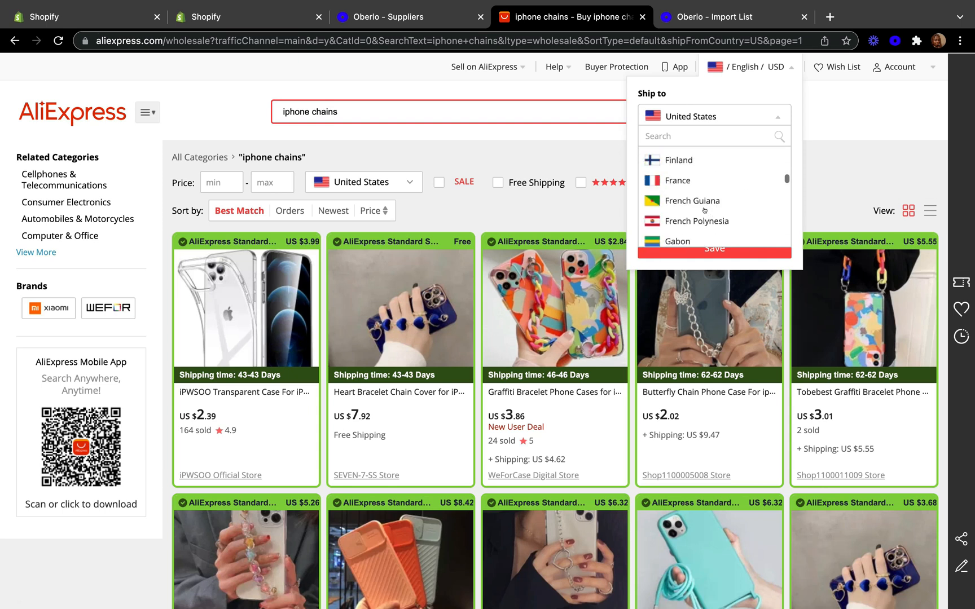
scroll(704, 211, "down", 3)
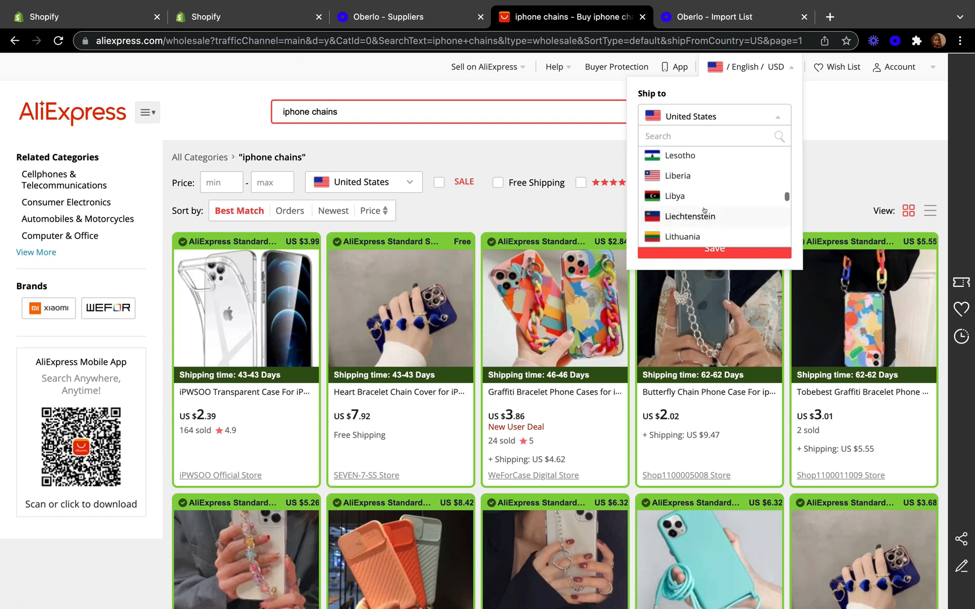
scroll(704, 210, "up", 8)
scroll(704, 222, "up", 1)
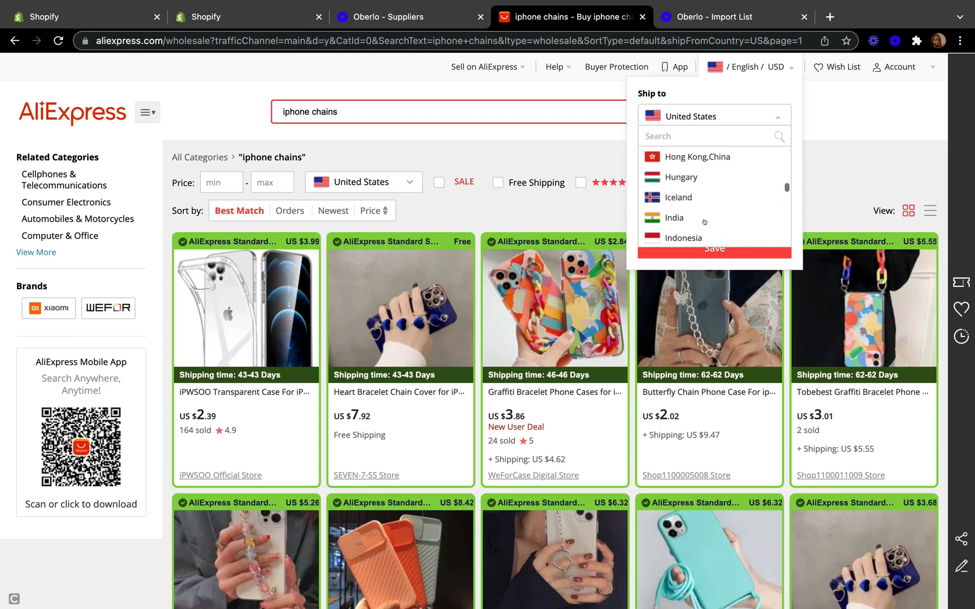
scroll(678, 217, "down", 9)
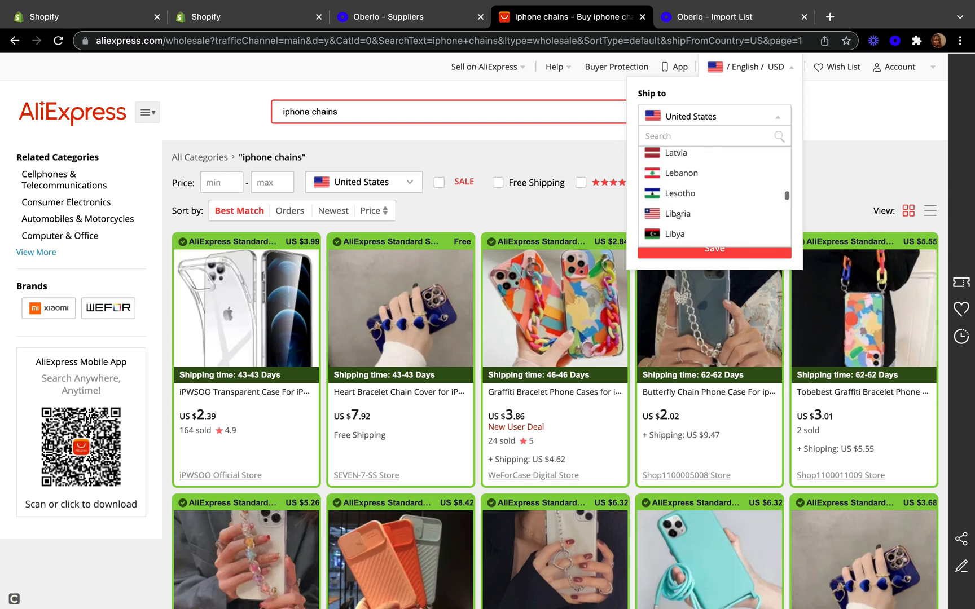
scroll(678, 216, "down", 10)
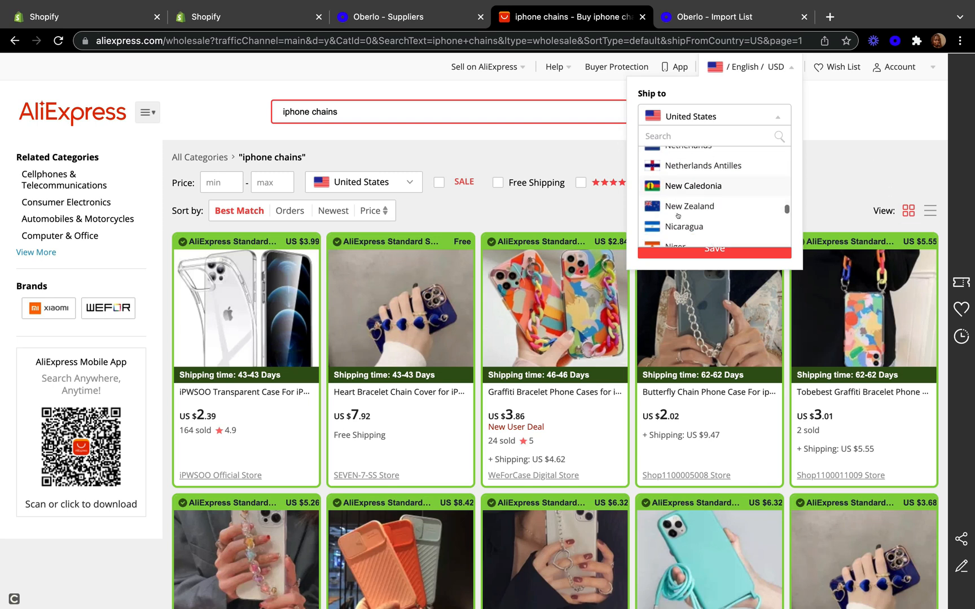
scroll(678, 215, "down", 8)
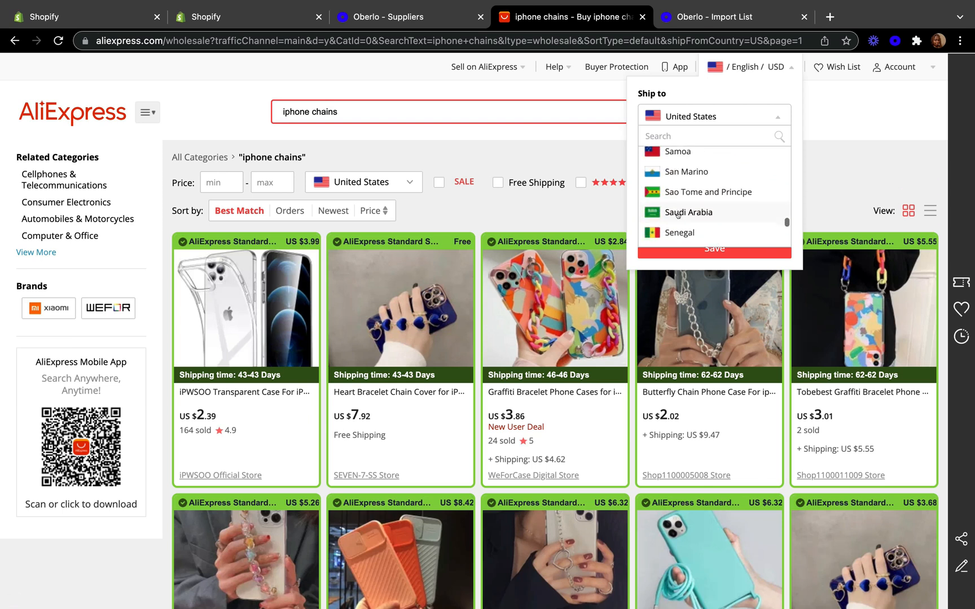
left_click(722, 112)
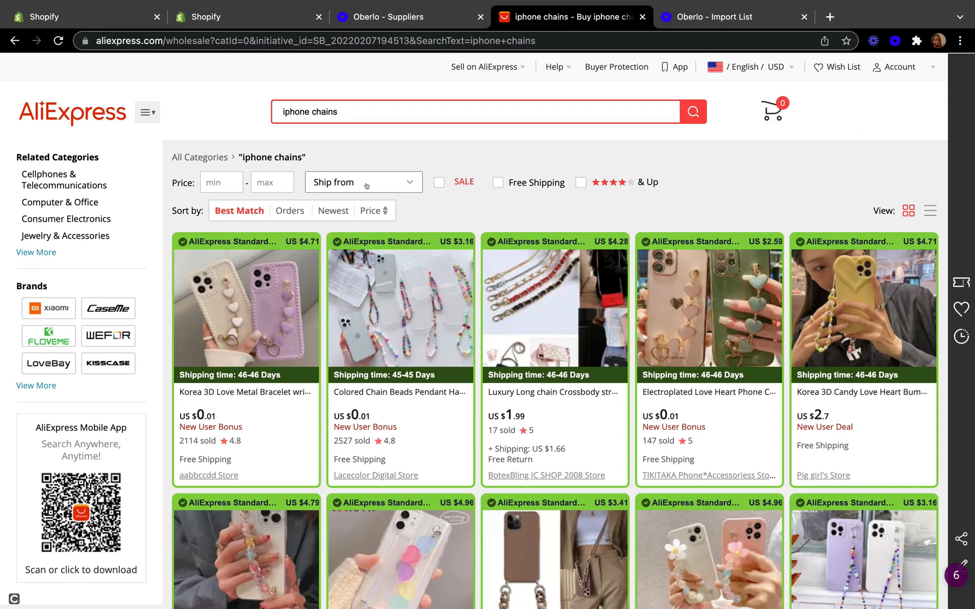
Filter the iphone chains results to items shipping from the United States
left_click(408, 183)
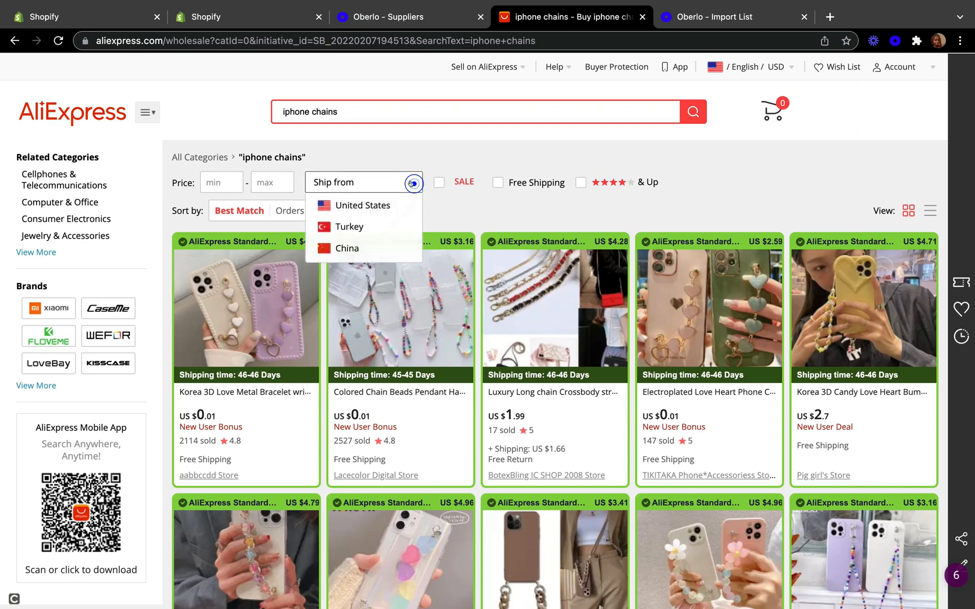
left_click(370, 204)
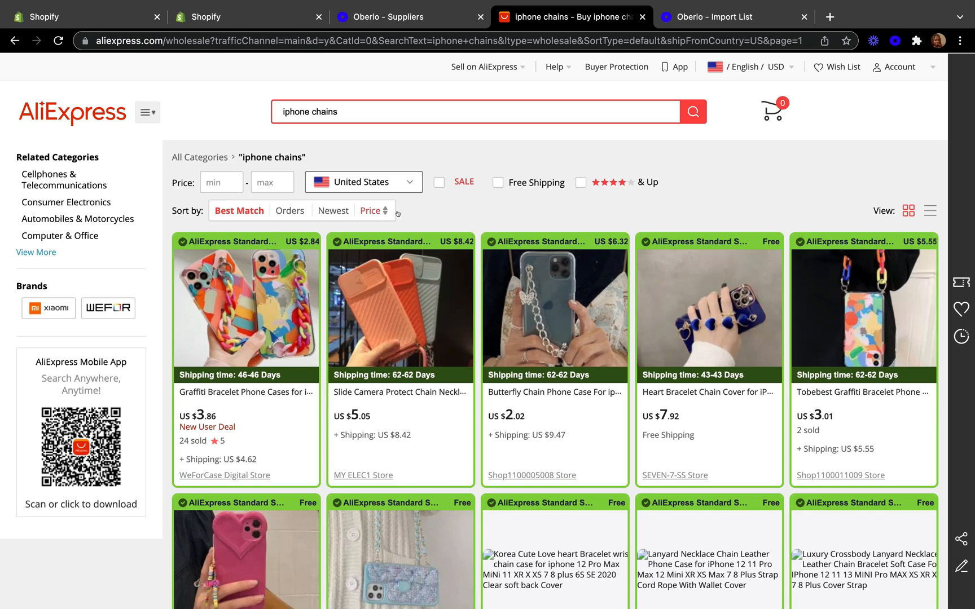
mouse_move(347, 416)
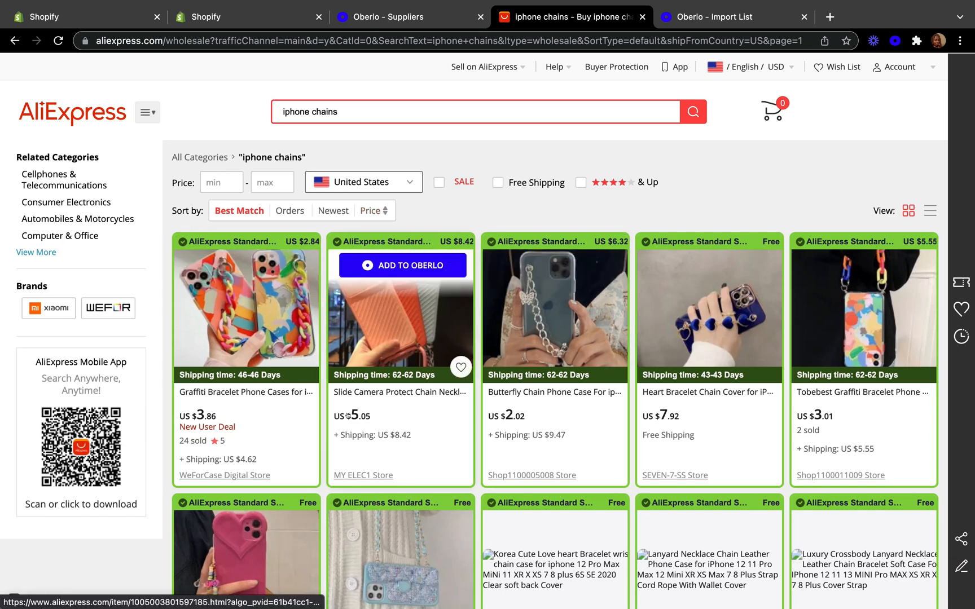
left_click(364, 141)
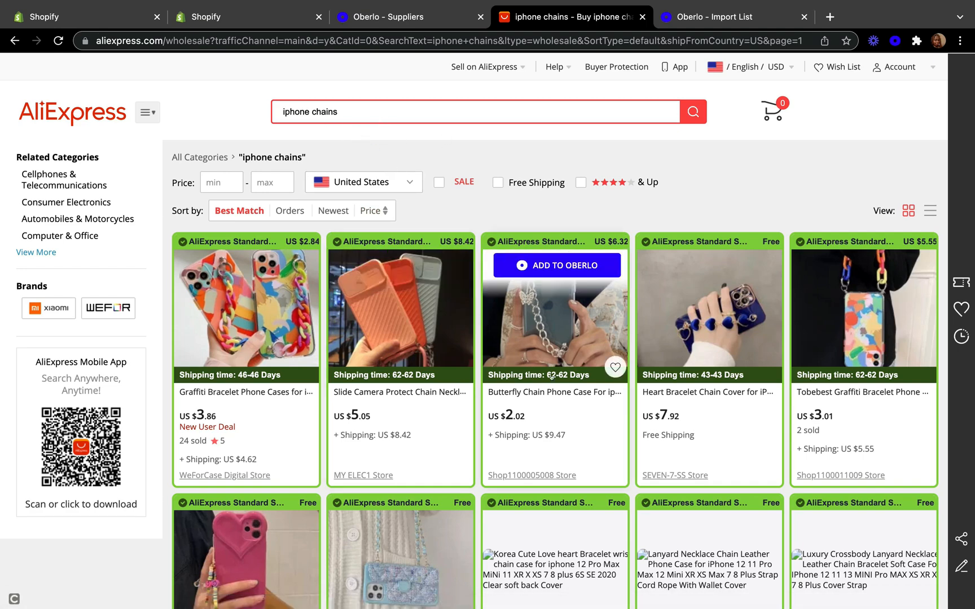
Open the pink INS Cute Love Heart phone case product page from the second row
scroll(487, 357, "down", 8)
scroll(552, 377, "up", 8)
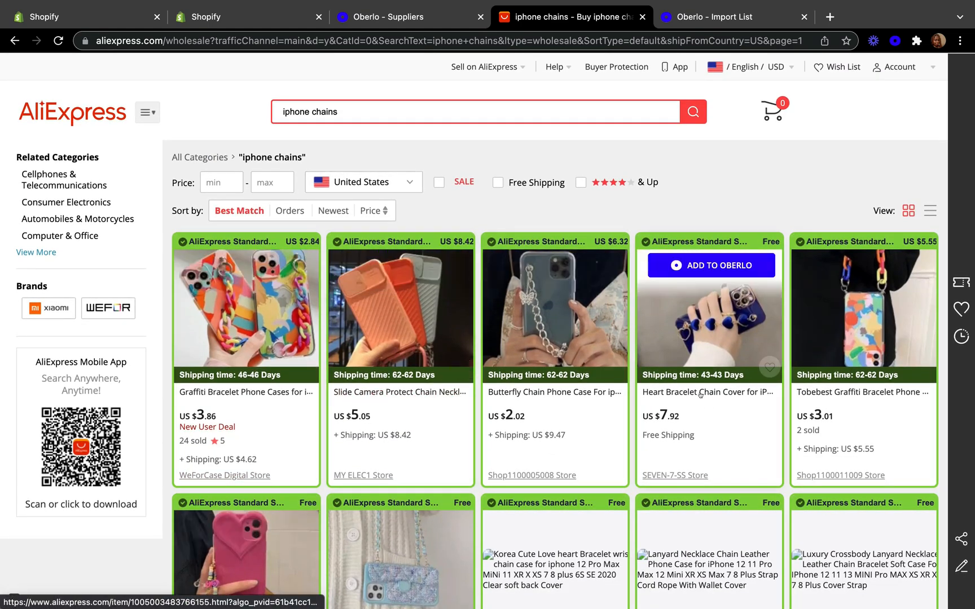
scroll(403, 369, "down", 5)
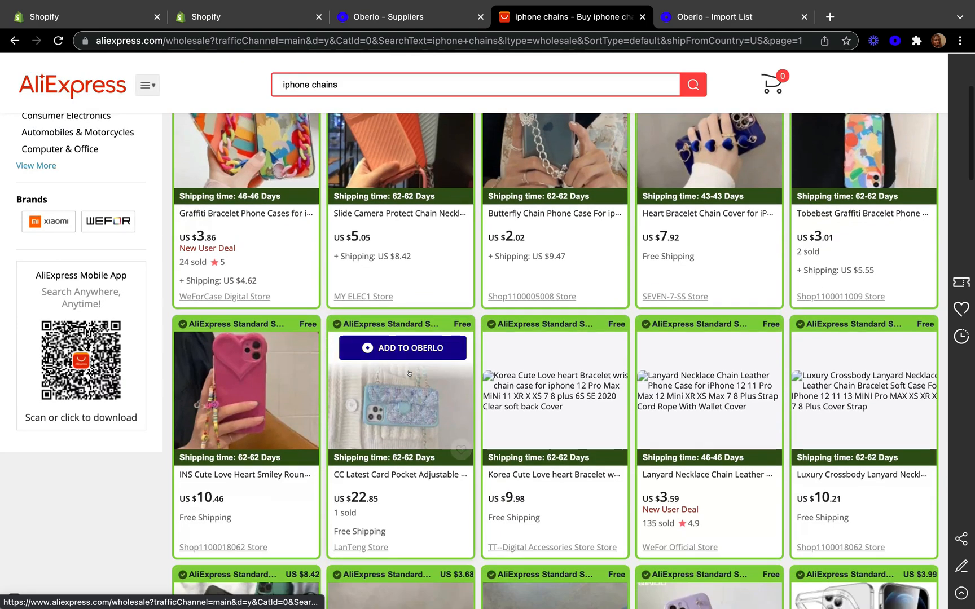
left_click(240, 387)
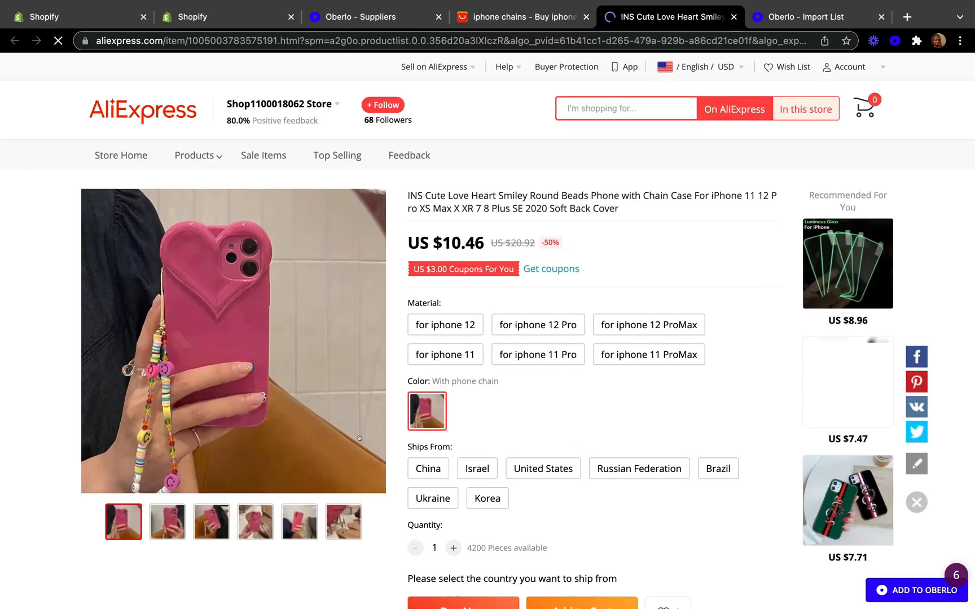
Choose United States as the Love Heart Smiley case's origin, add it to Oberlo, and open the import list
scroll(359, 437, "down", 1)
left_click(318, 502)
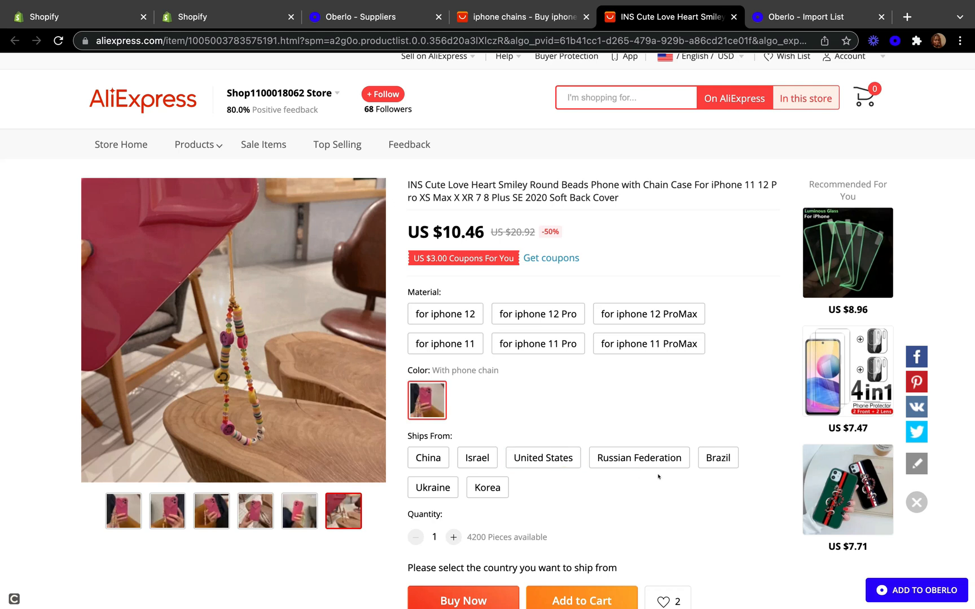
left_click(553, 457)
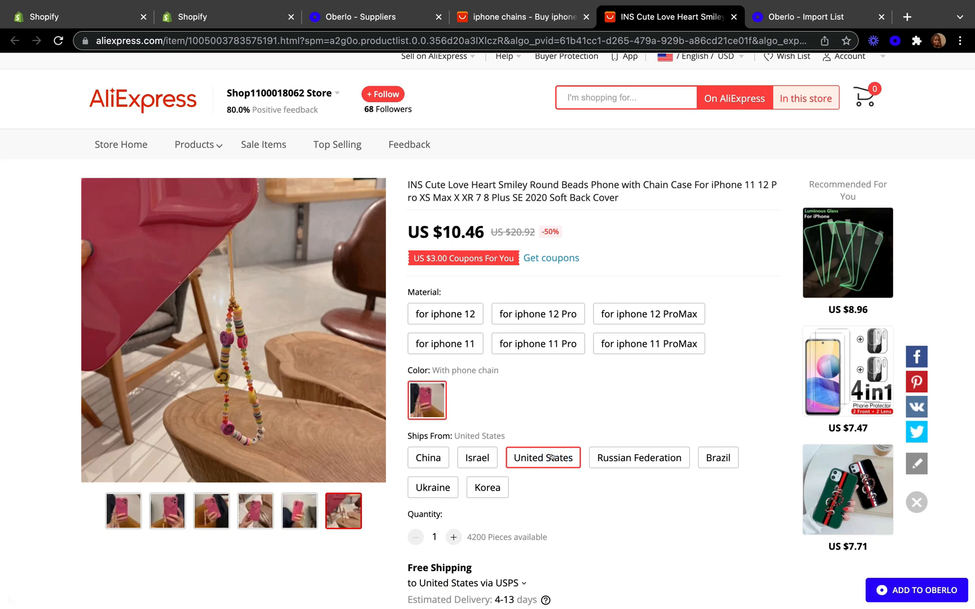
scroll(552, 457, "down", 5)
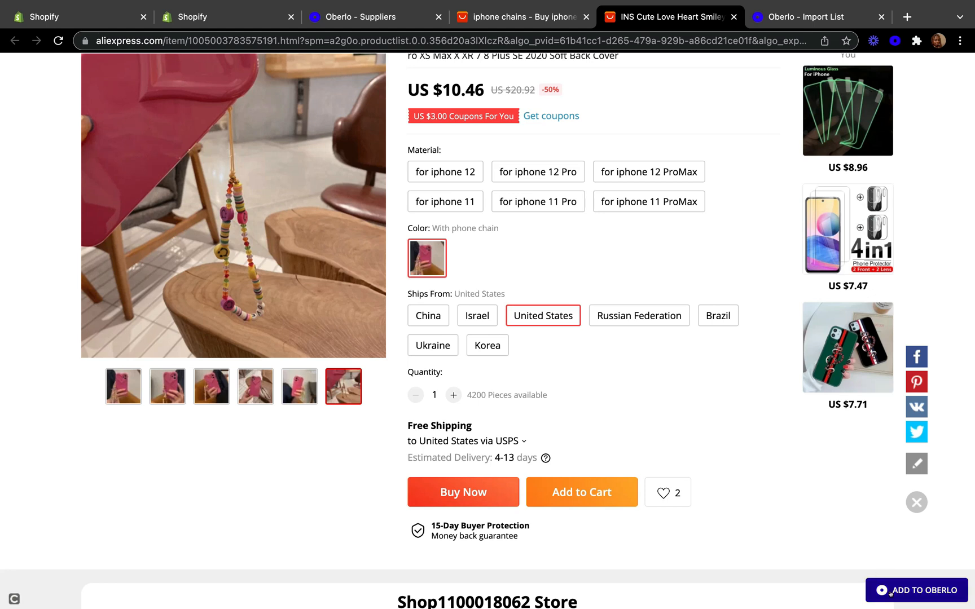
left_click(928, 590)
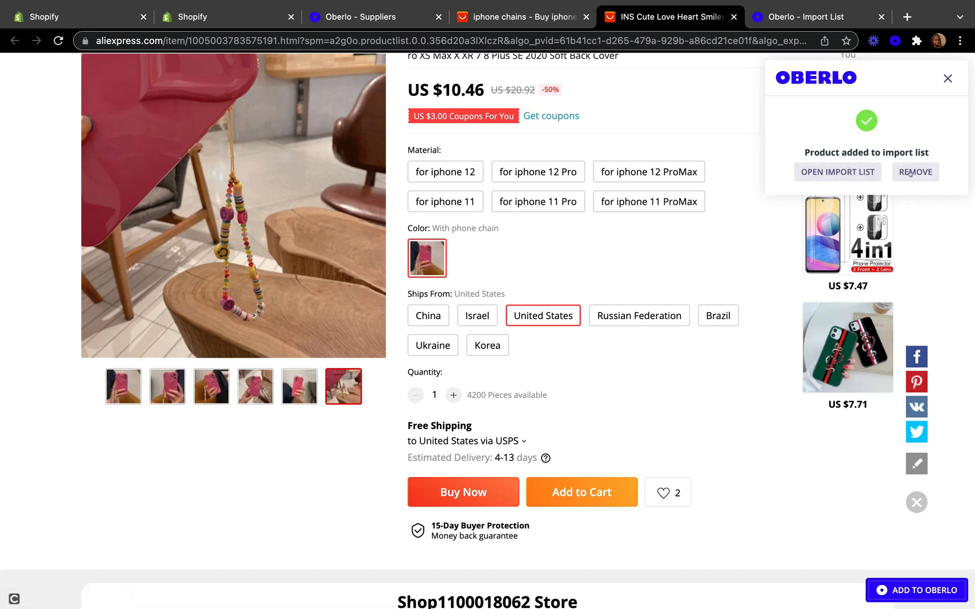
left_click(835, 180)
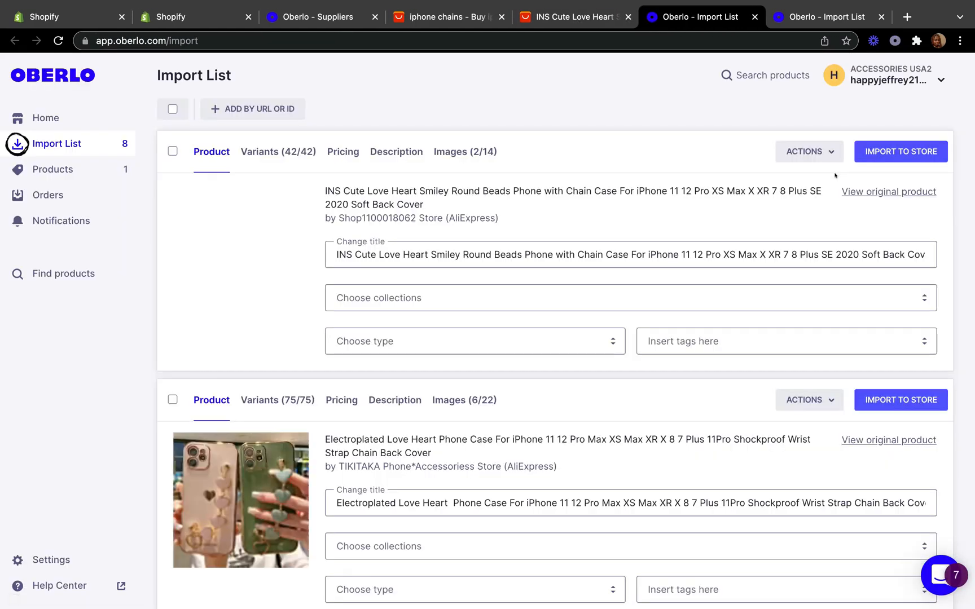
Disable the heart case's Korea, Russian Federation and Ukraine iphone 12 Pro variants
left_click(267, 150)
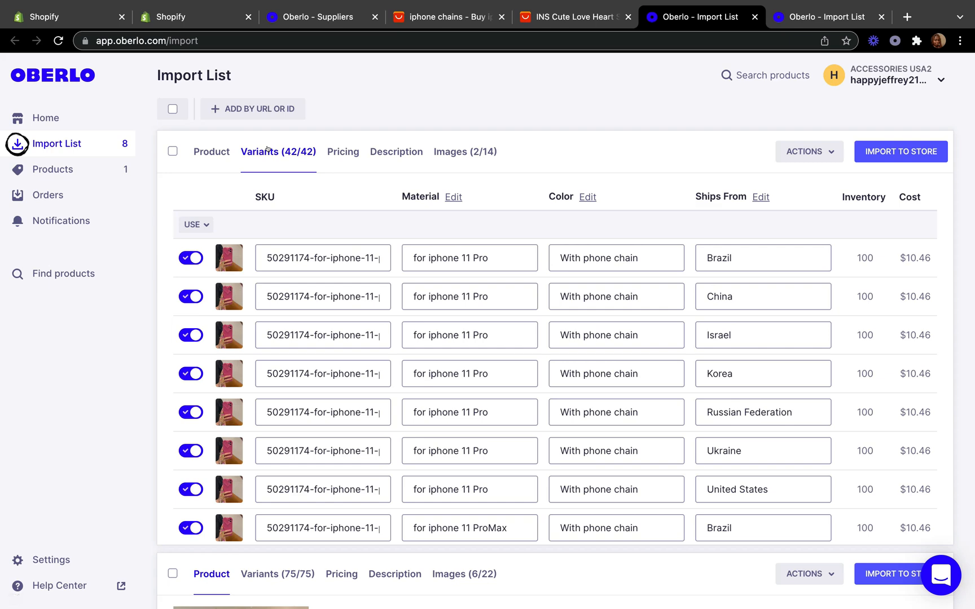
scroll(277, 268, "down", 1)
scroll(278, 267, "up", 1)
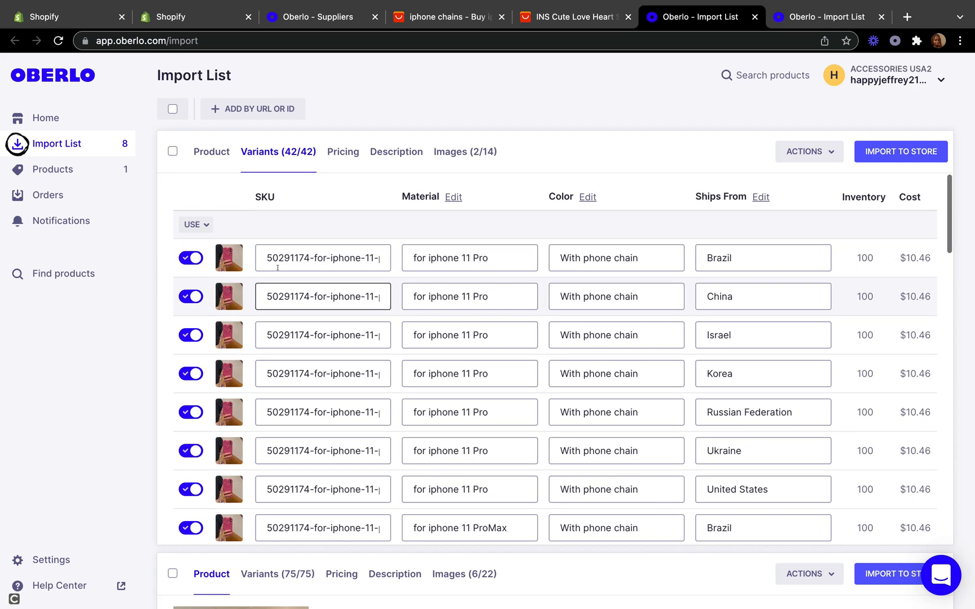
scroll(277, 267, "down", 10)
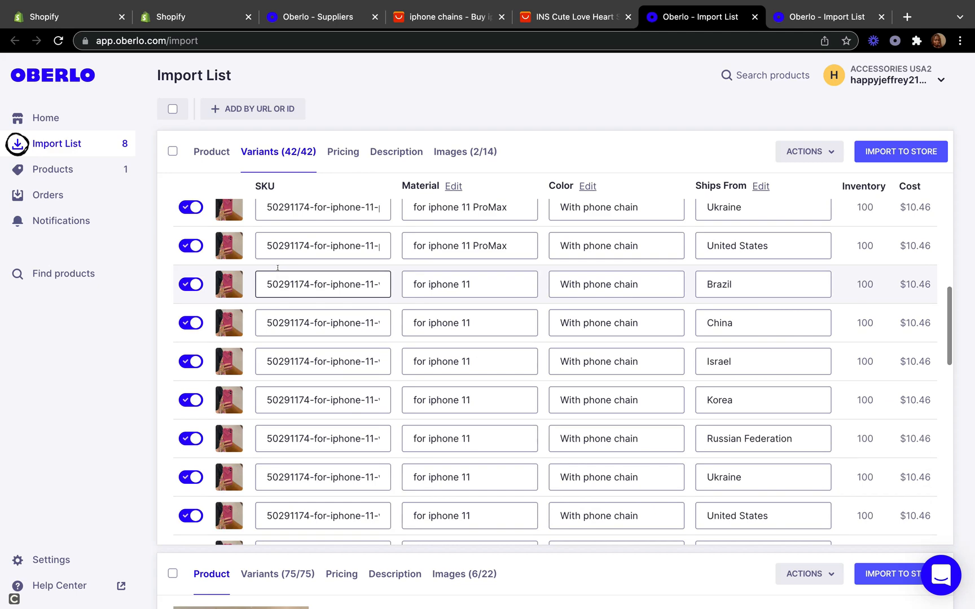
scroll(278, 269, "down", 2)
scroll(278, 271, "down", 5)
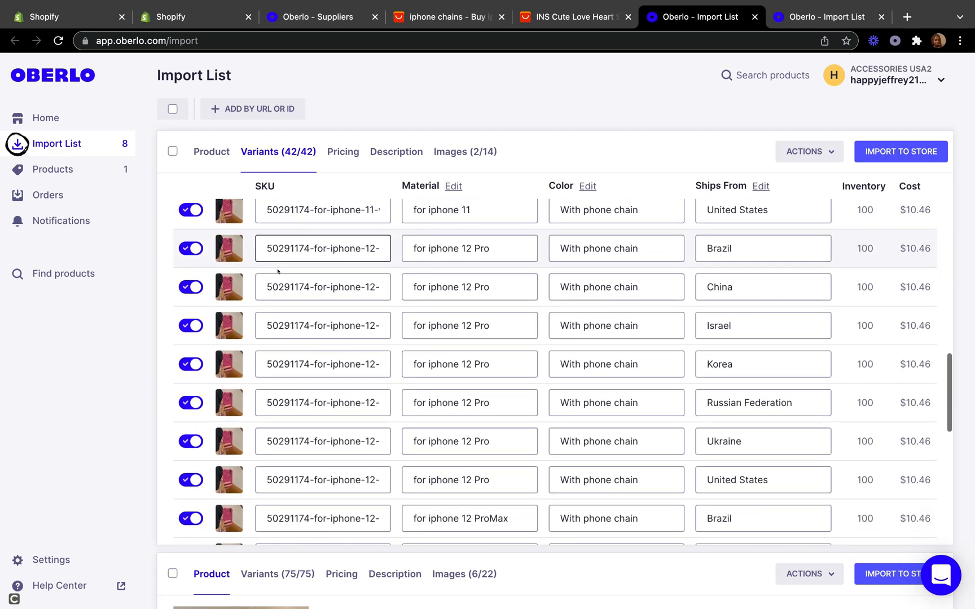
left_click(187, 363)
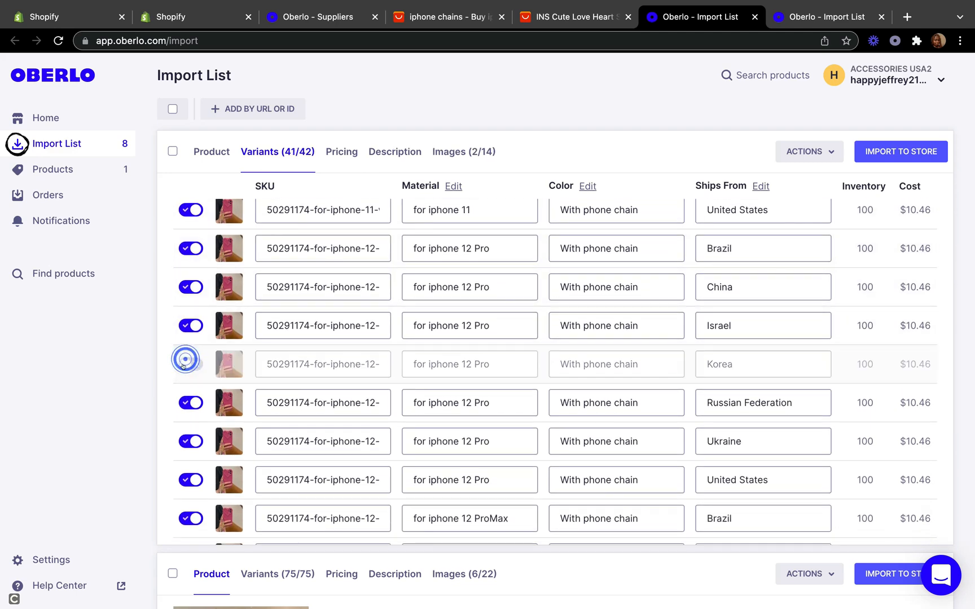
left_click(188, 402)
left_click(188, 441)
Disable the Brazil, China, Israel, Korea, Russian Federation and Ukraine iphone 12 ProMax variants
scroll(184, 441, "down", 3)
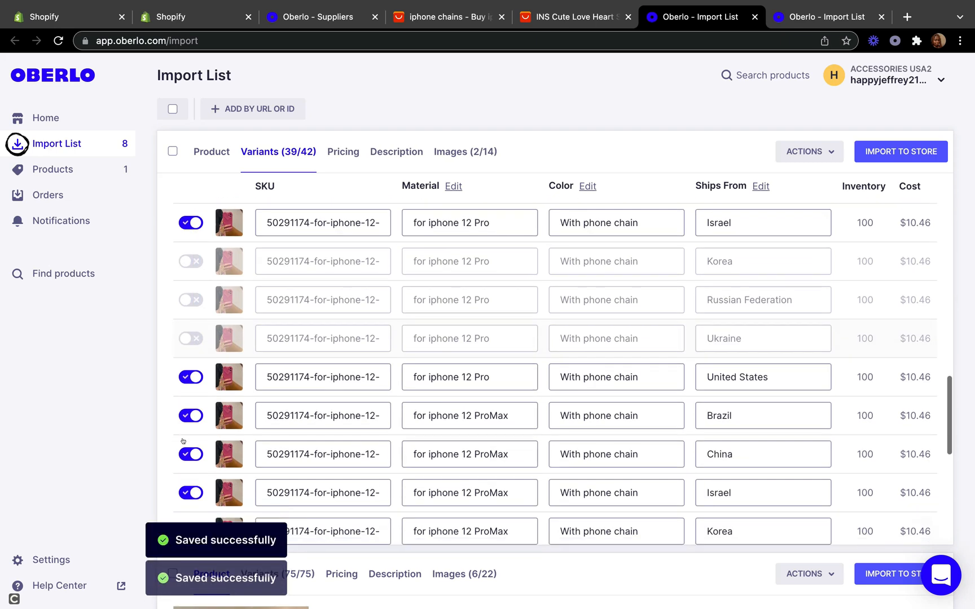
left_click(187, 418)
scroll(187, 395, "down", 2)
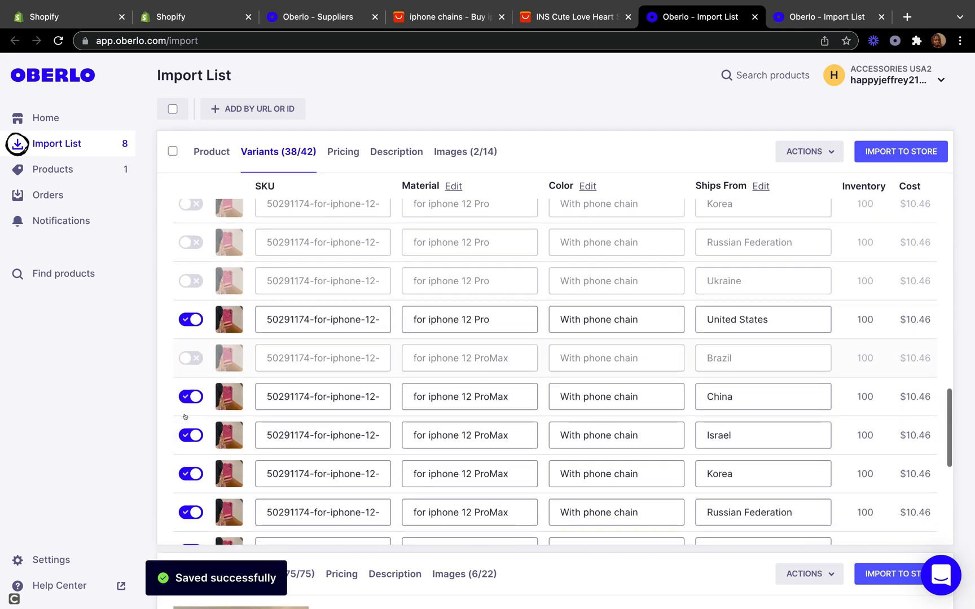
left_click(188, 369)
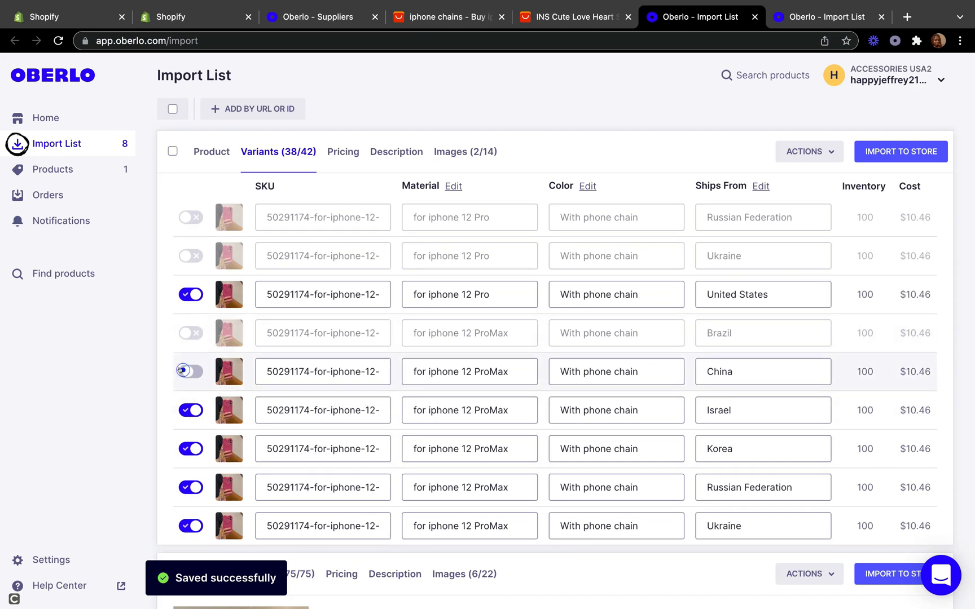
left_click(190, 411)
left_click(191, 449)
scroll(192, 446, "down", 2)
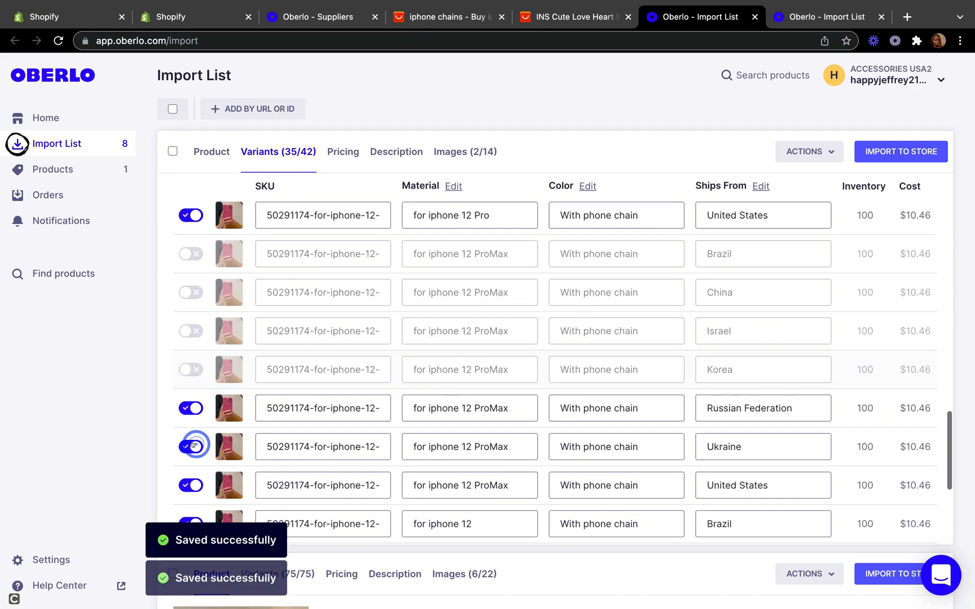
left_click(192, 435)
left_click(189, 397)
Disable the Brazil and Russian Federation iphone 12 variants, leaving 6 of 42 enabled
scroll(189, 397, "down", 2)
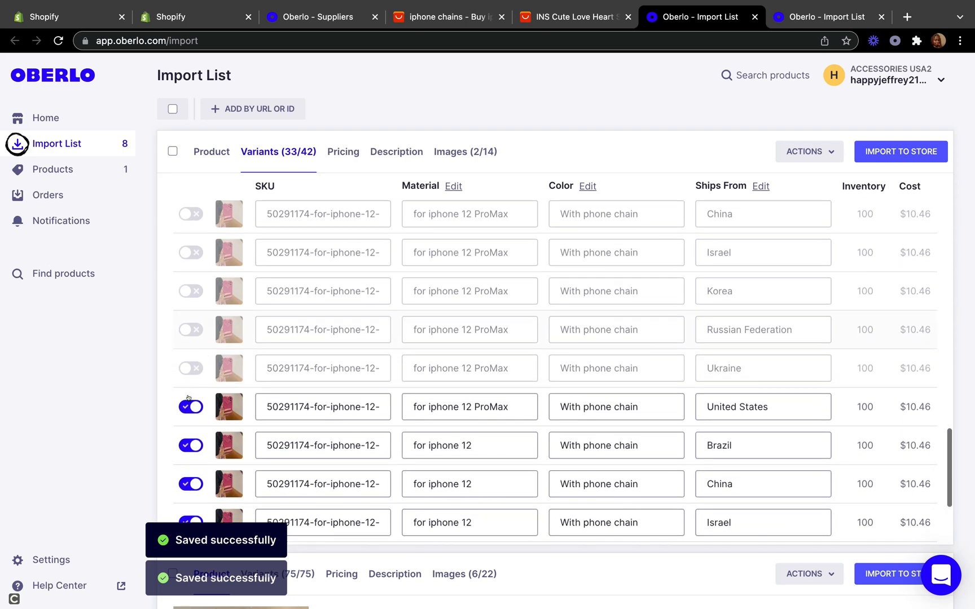
left_click(186, 445)
scroll(189, 442, "down", 2)
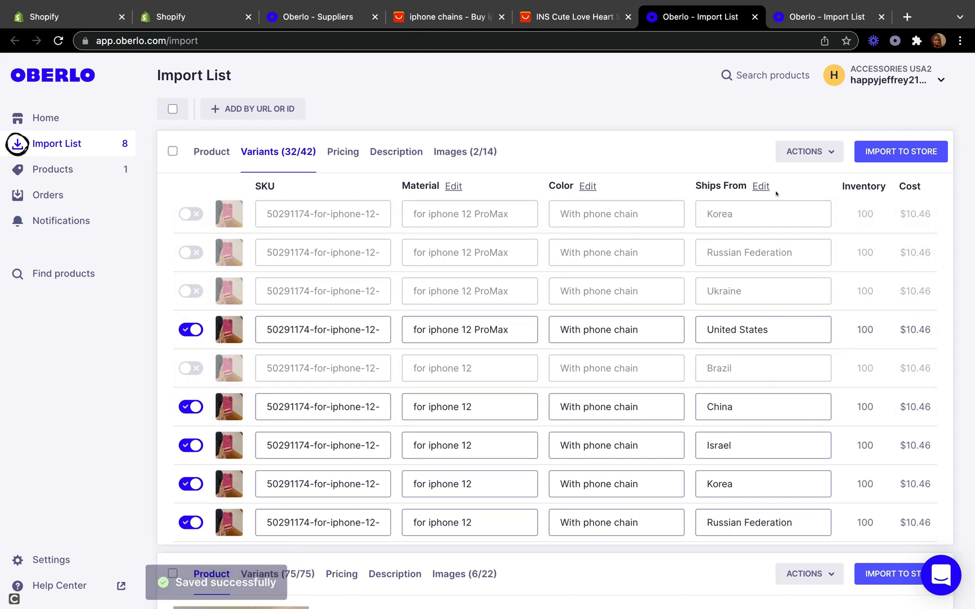
scroll(682, 485, "down", 1)
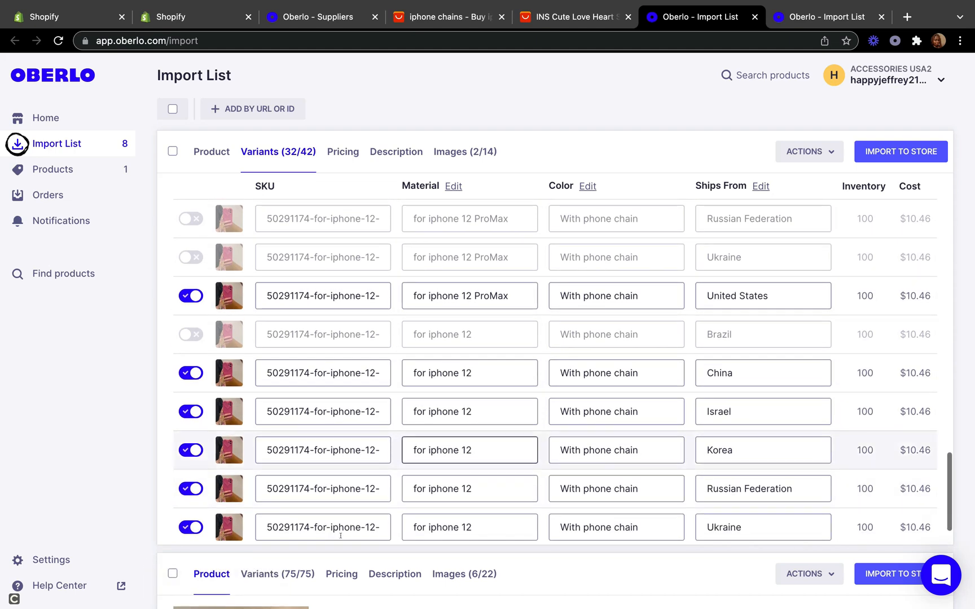
left_click(187, 489)
scroll(188, 489, "down", 1)
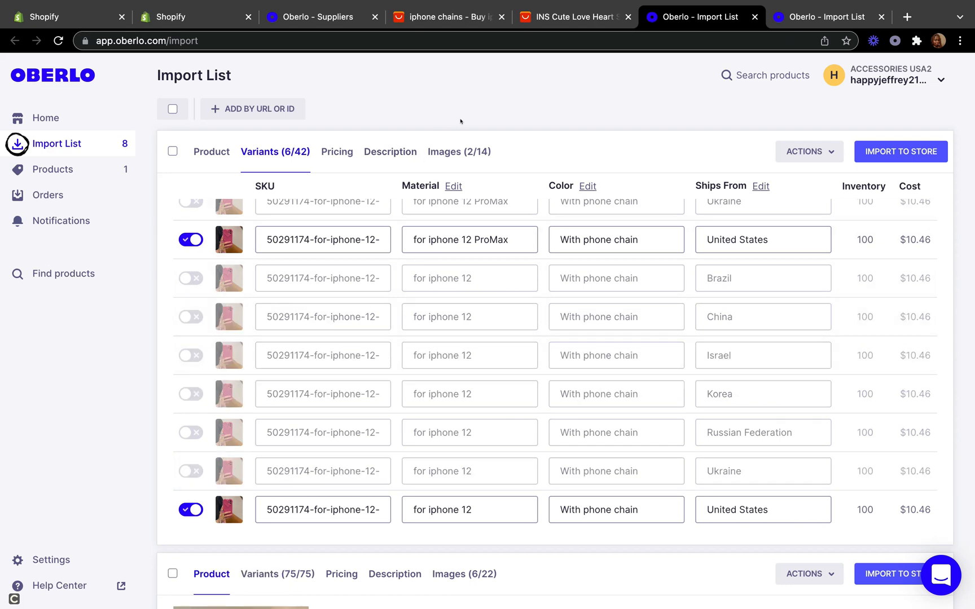
Keep the heart case's main photo and add its second and third photos
left_click(454, 148)
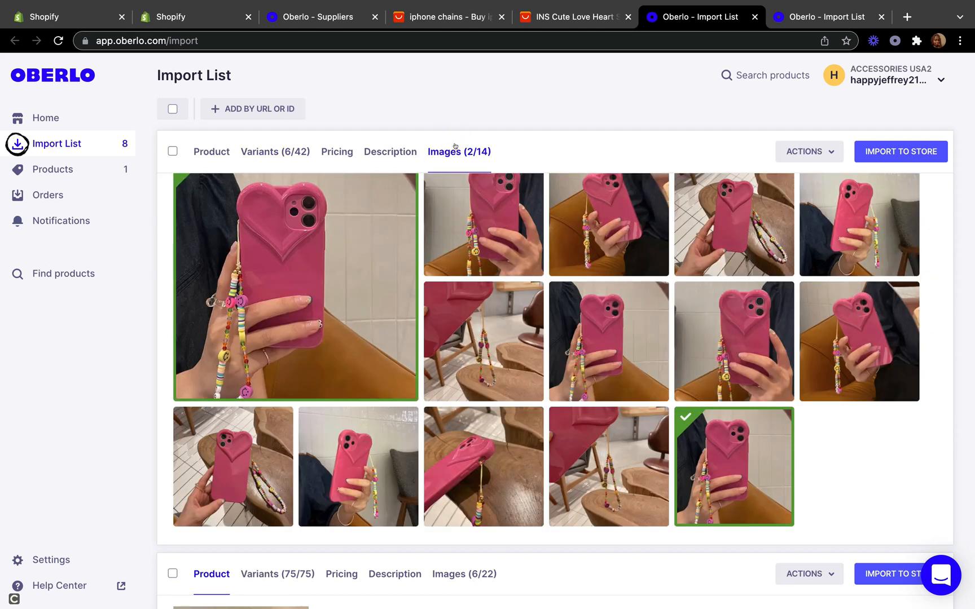
scroll(454, 146, "down", 2)
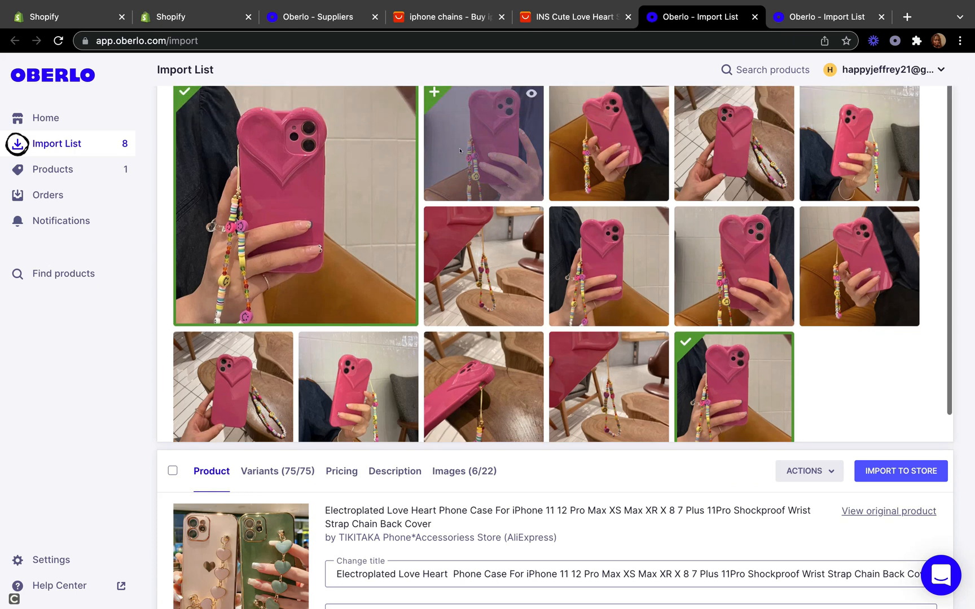
scroll(197, 245, "up", 1)
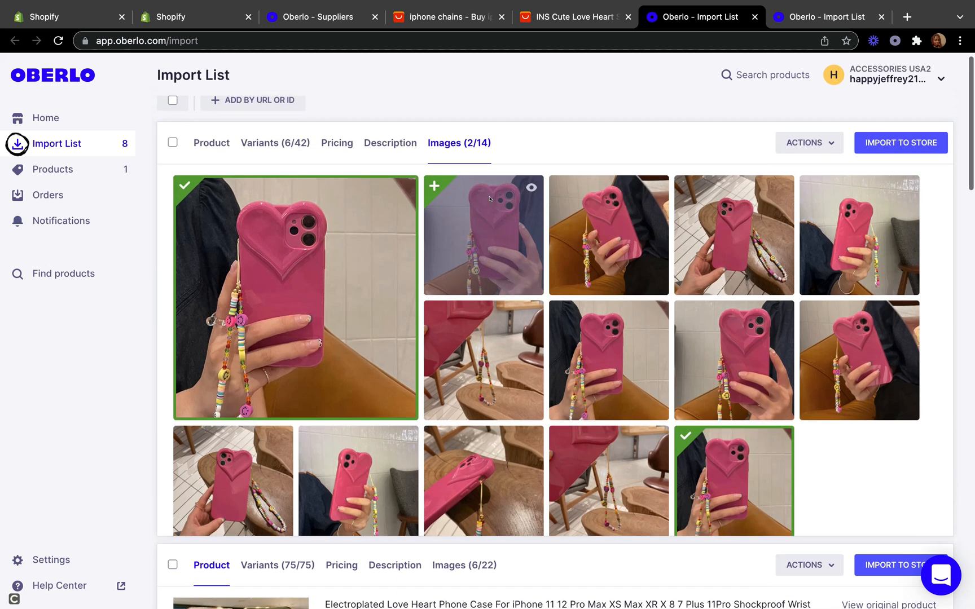
left_click(184, 183)
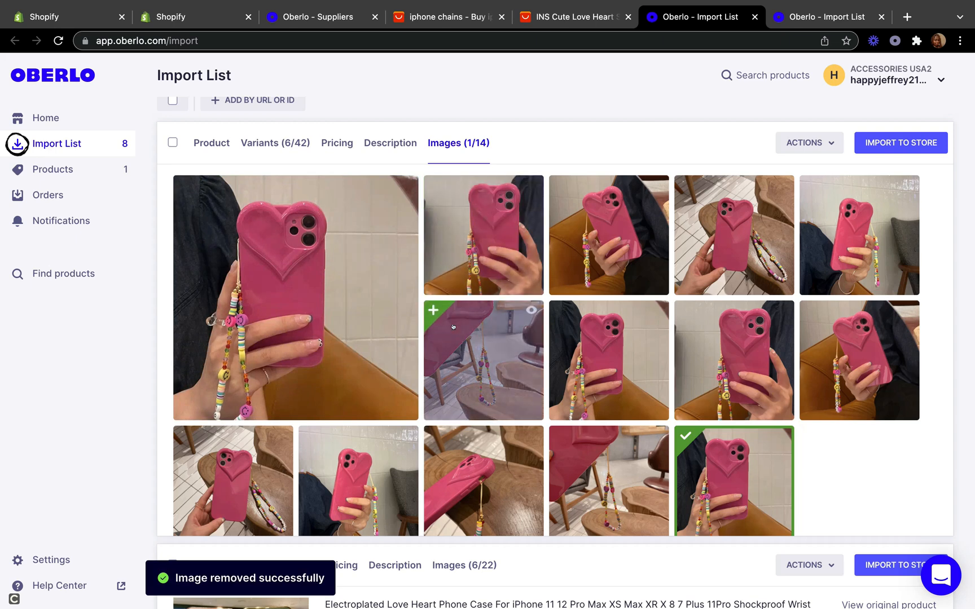
left_click(183, 184)
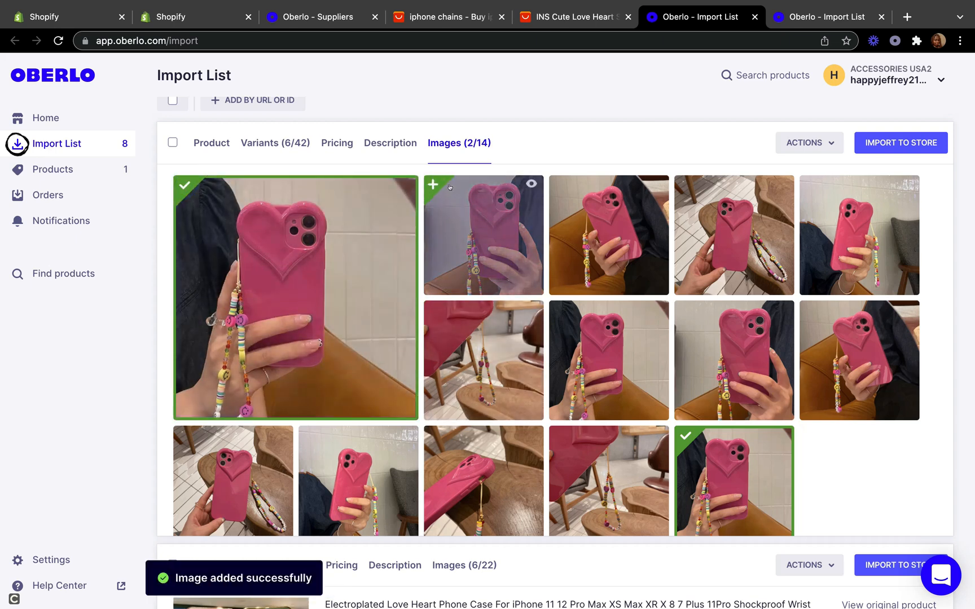
left_click(435, 185)
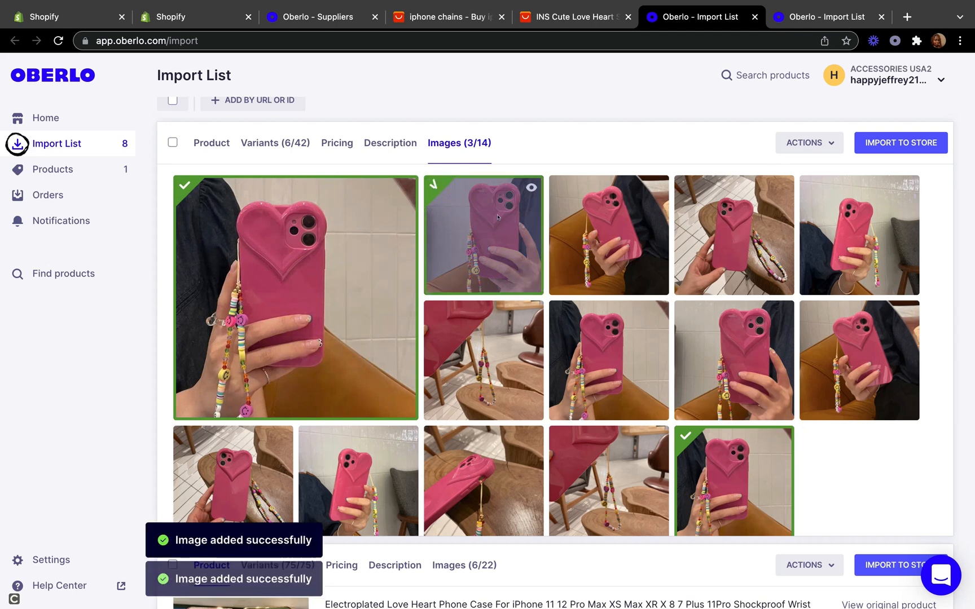
left_click(559, 184)
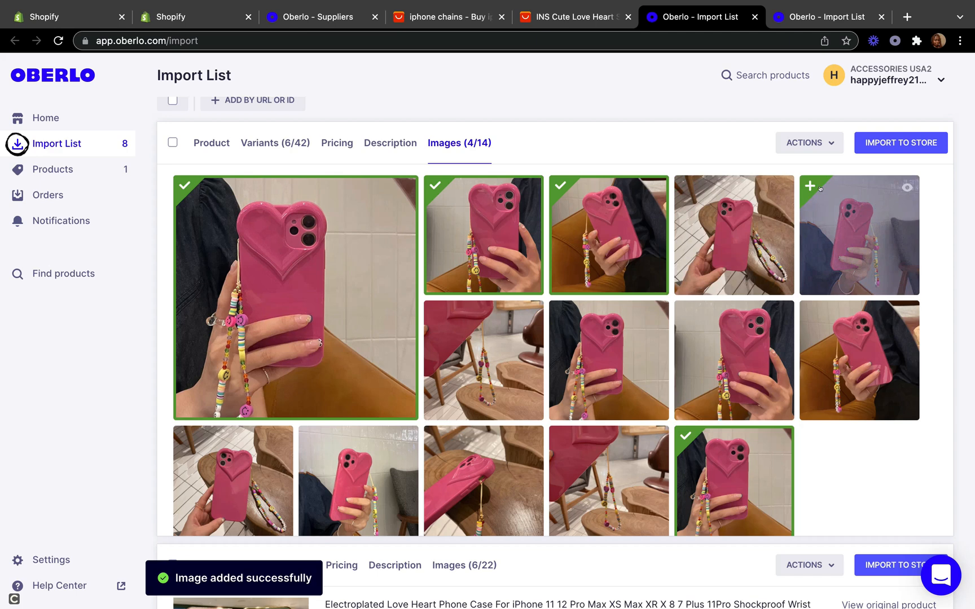
Add five more heart case photos and import the product to the store
left_click(816, 185)
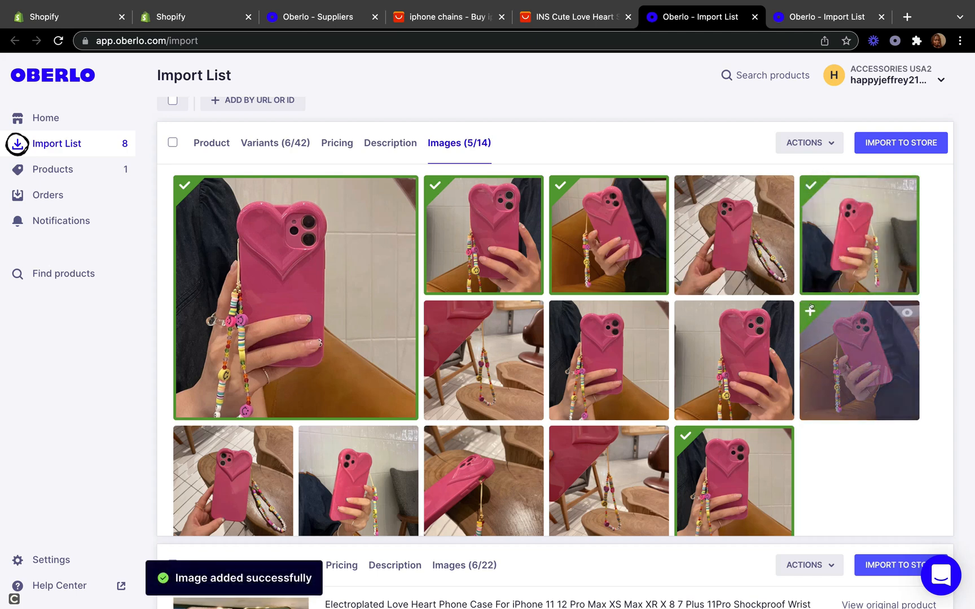
left_click(696, 311)
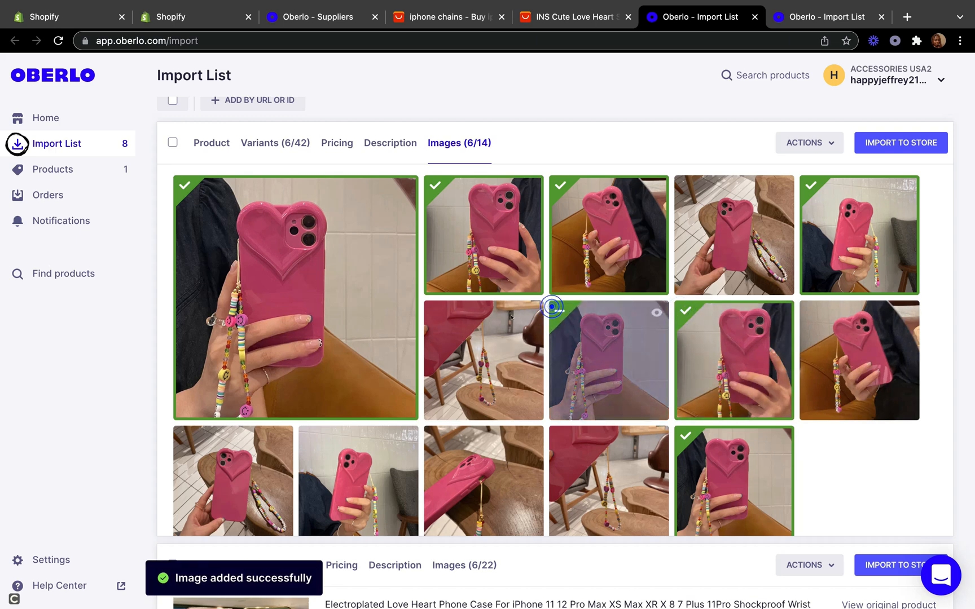
left_click(553, 310)
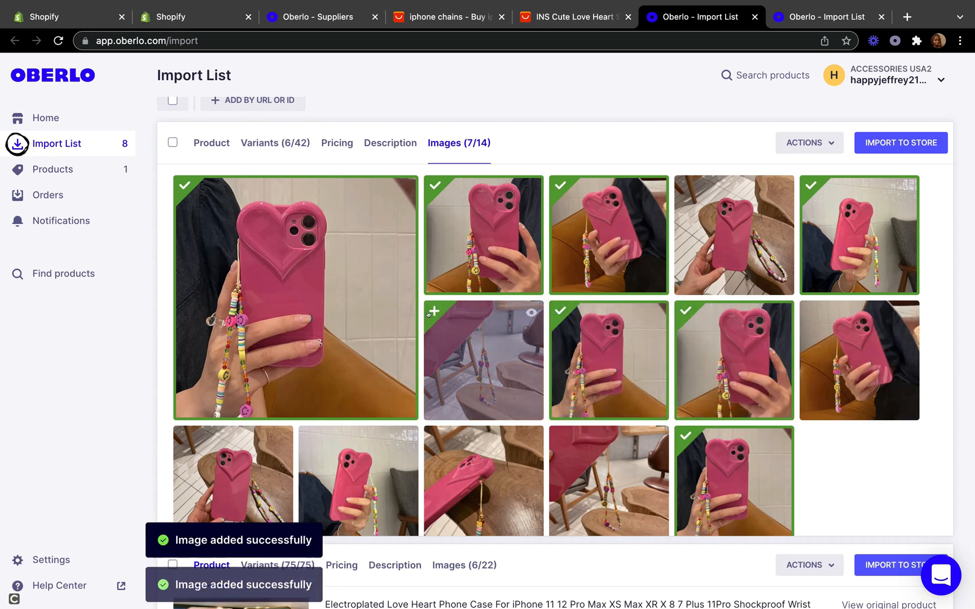
scroll(431, 308, "down", 1)
scroll(432, 308, "up", 1)
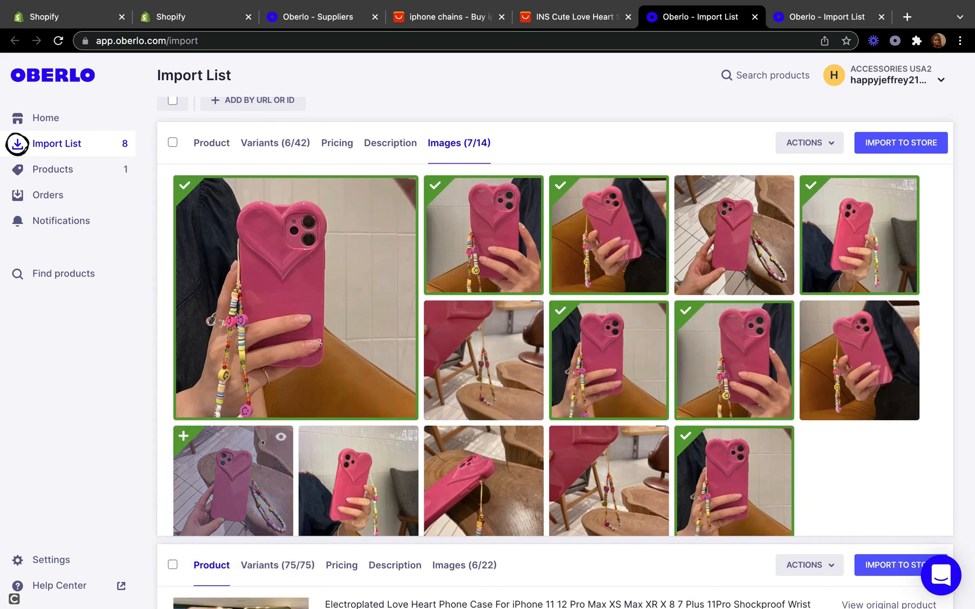
left_click(178, 435)
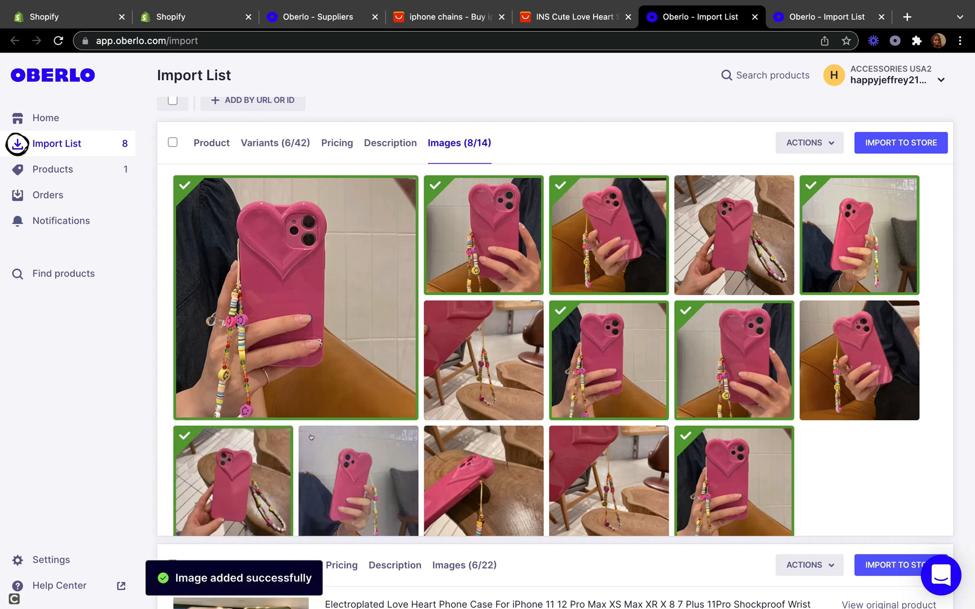
left_click(307, 435)
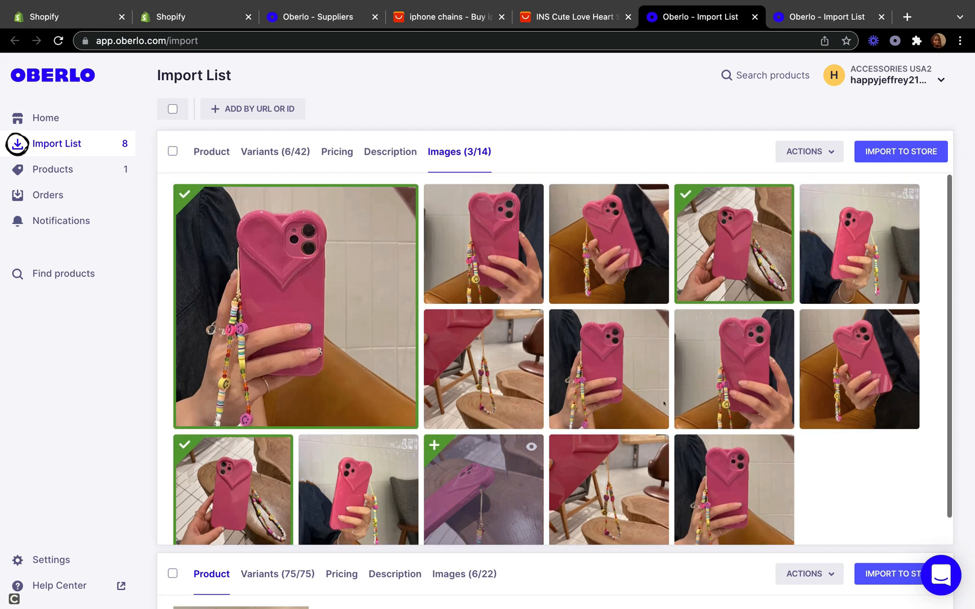
left_click(884, 148)
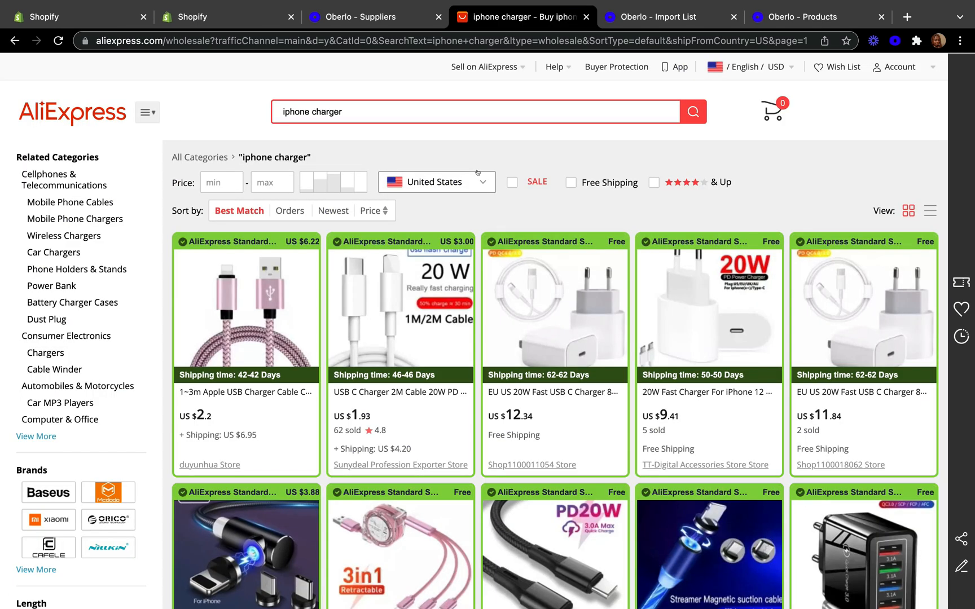
Check the USB charger cable import confirmation in Oberlo, then return to the Shopify admin
left_click(648, 18)
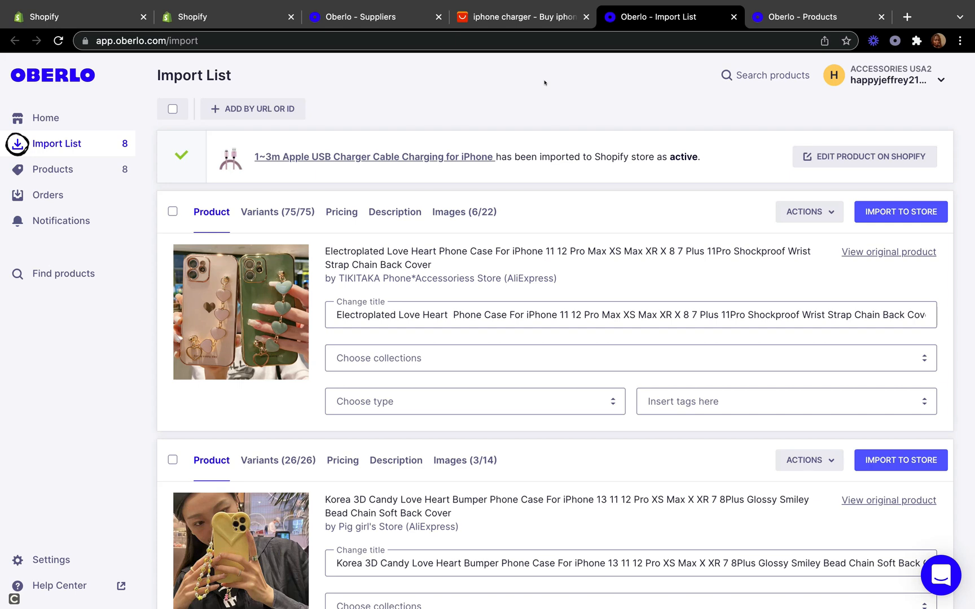
left_click(195, 17)
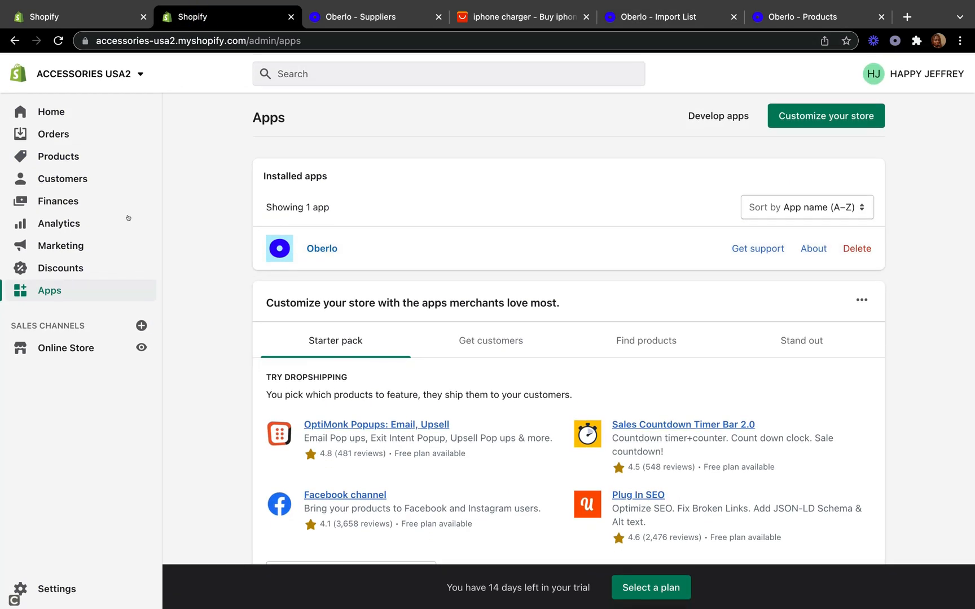
left_click(101, 17)
key("super+l")
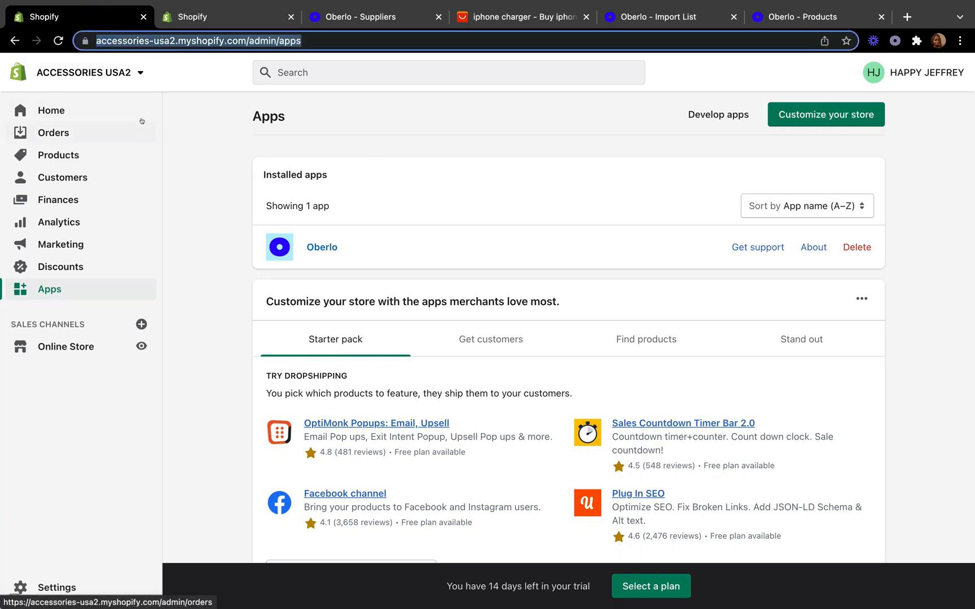
left_click(62, 347)
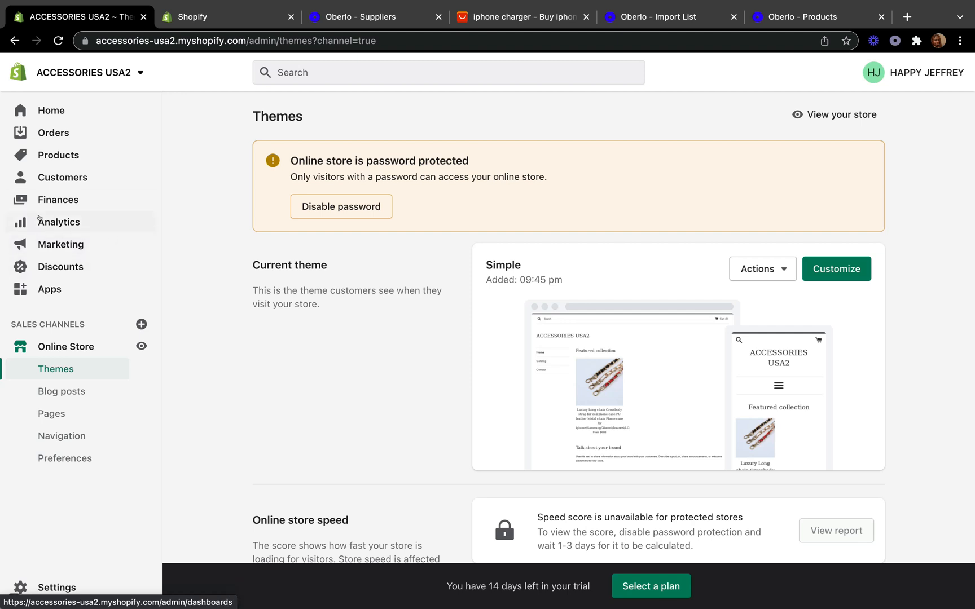
left_click(56, 289)
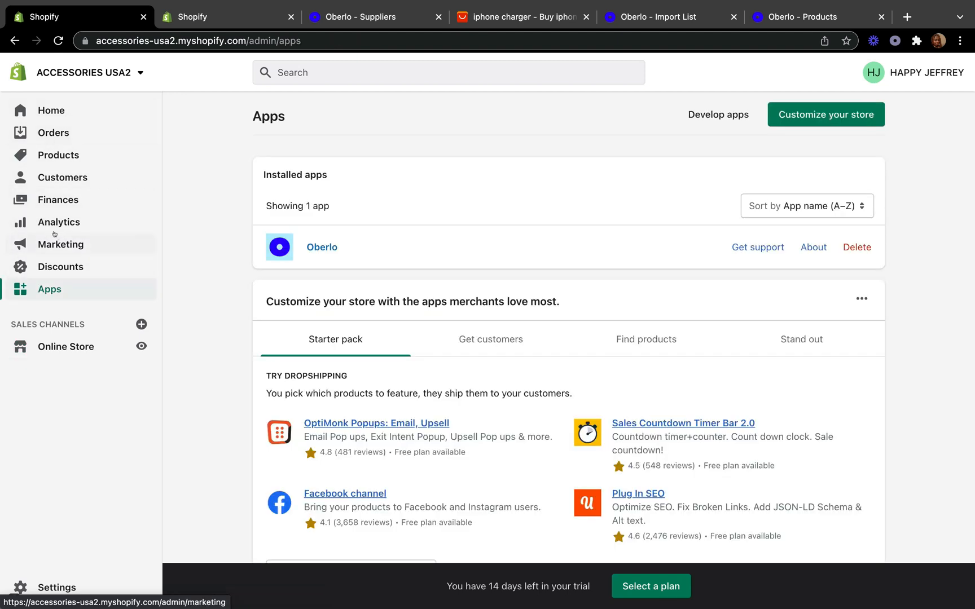
Go to Products > Collections and begin a new collection
left_click(47, 152)
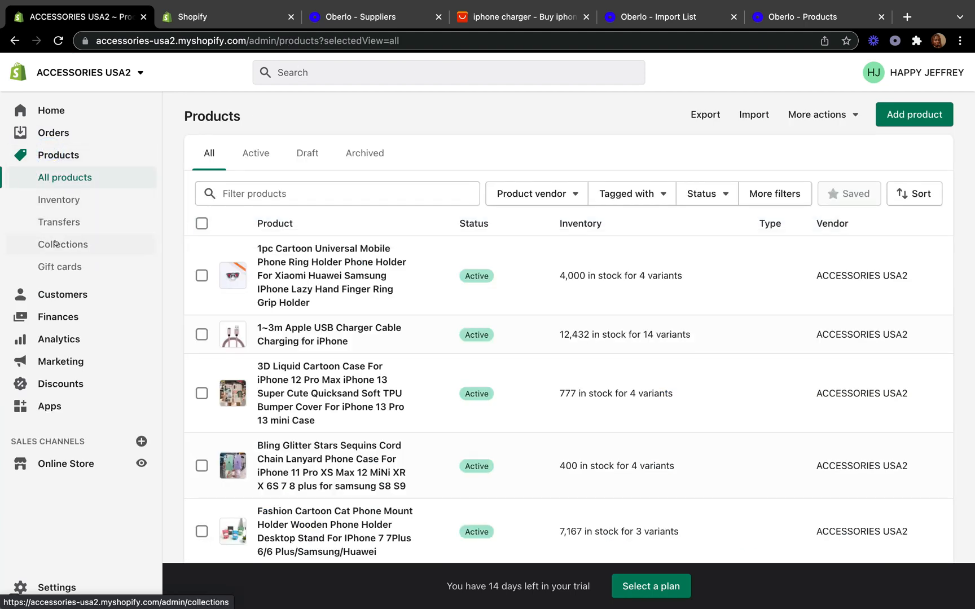
left_click(56, 243)
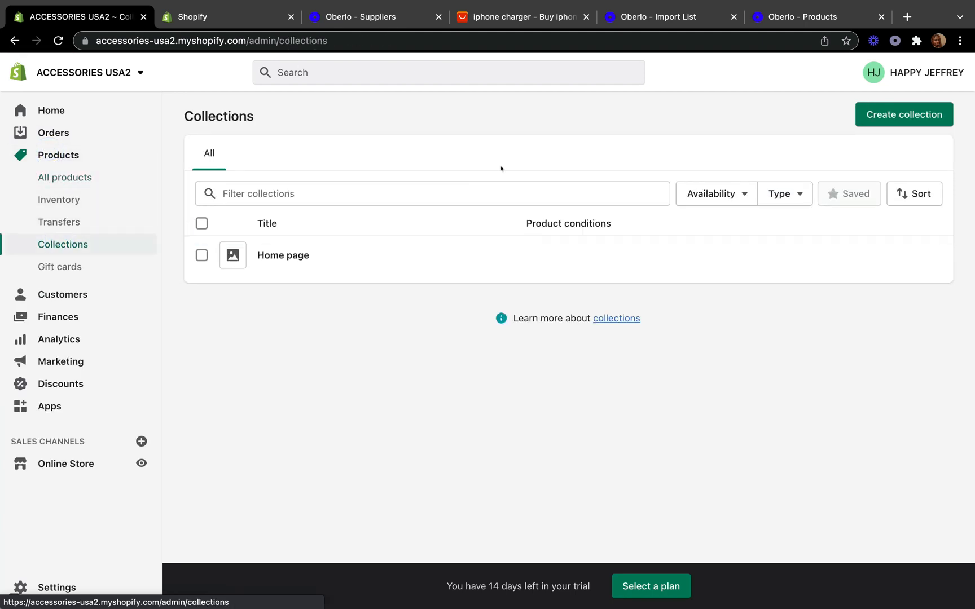
left_click(878, 115)
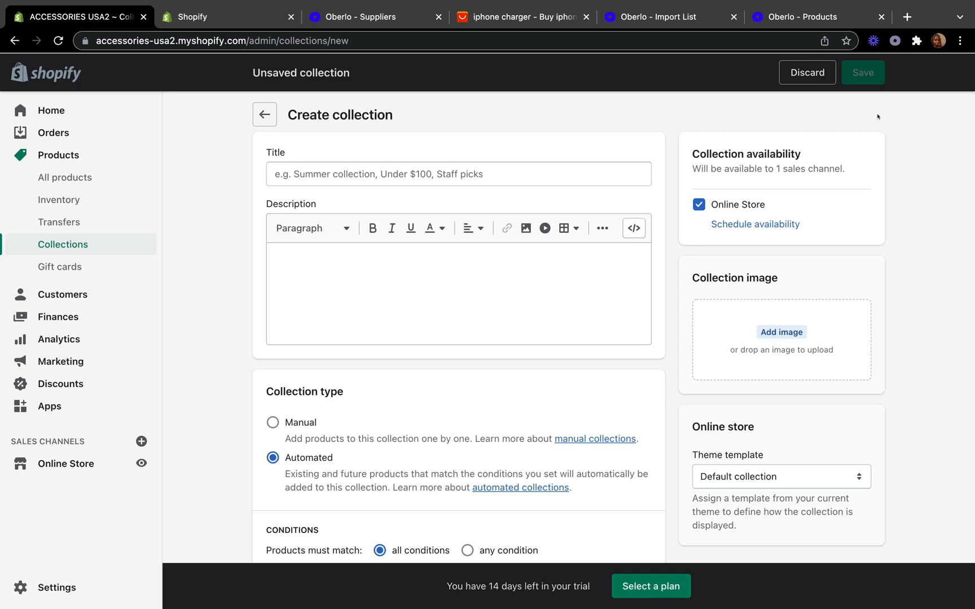
Create a manual collection titled 'Cute iPhone Cases', save it, and go back to Collections
left_click(430, 177)
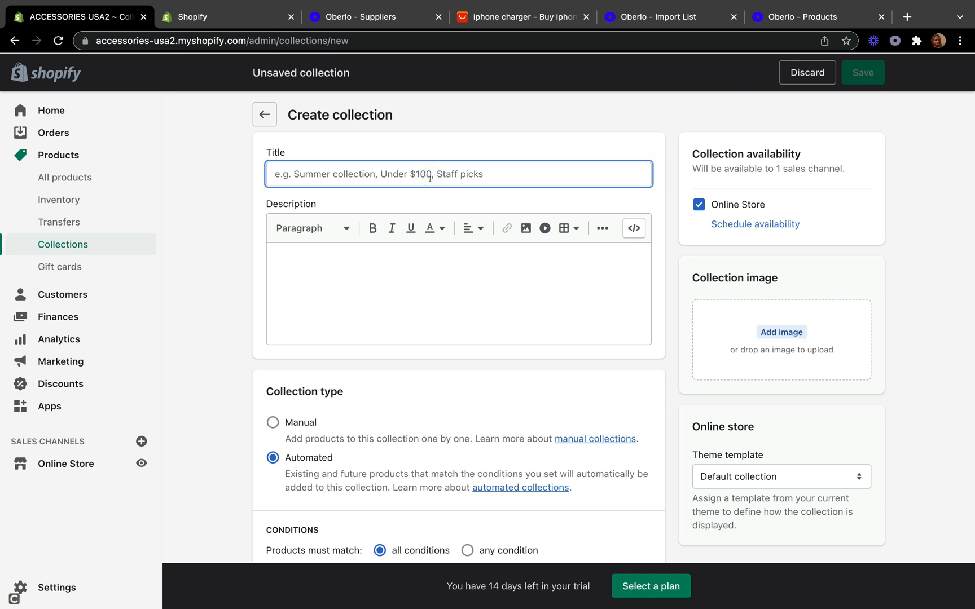
type("Iphon")
key("BackSpace")
key("BackSpace")
key("BackSpace")
key("BackSpace")
key("BackSpace")
type("Cute iPhone Cases")
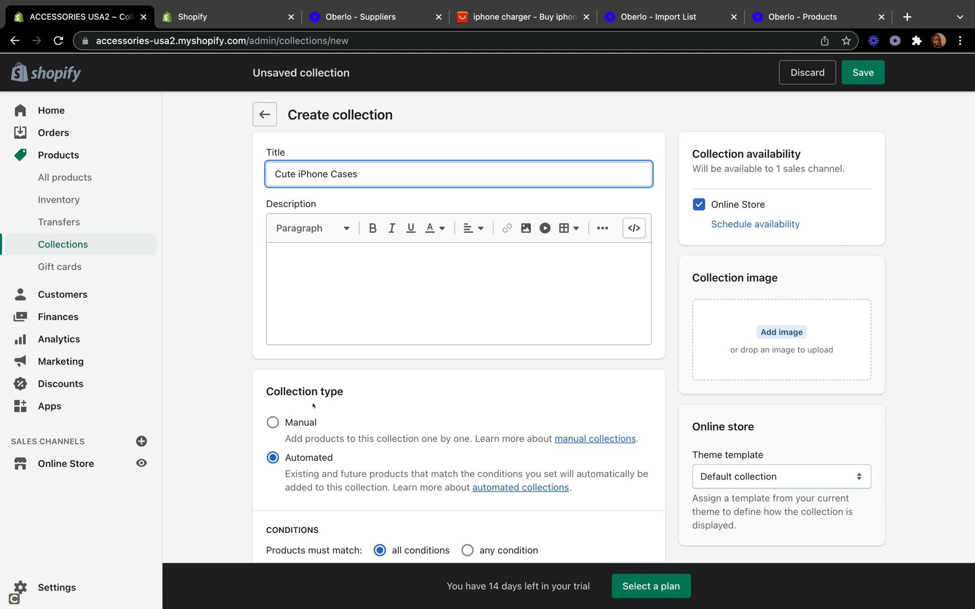
scroll(395, 254, "down", 3)
left_click(270, 353)
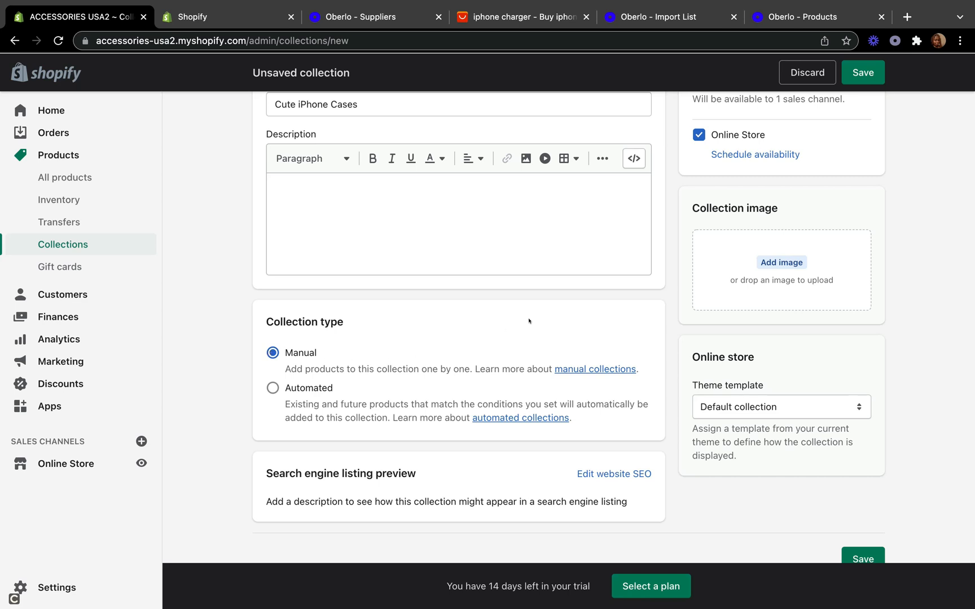
left_click(846, 78)
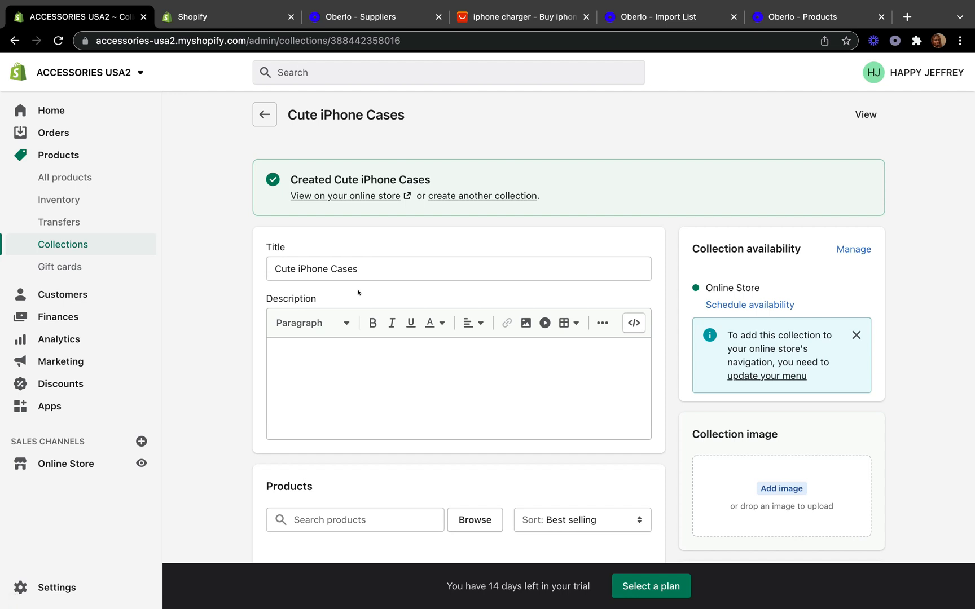
left_click(259, 123)
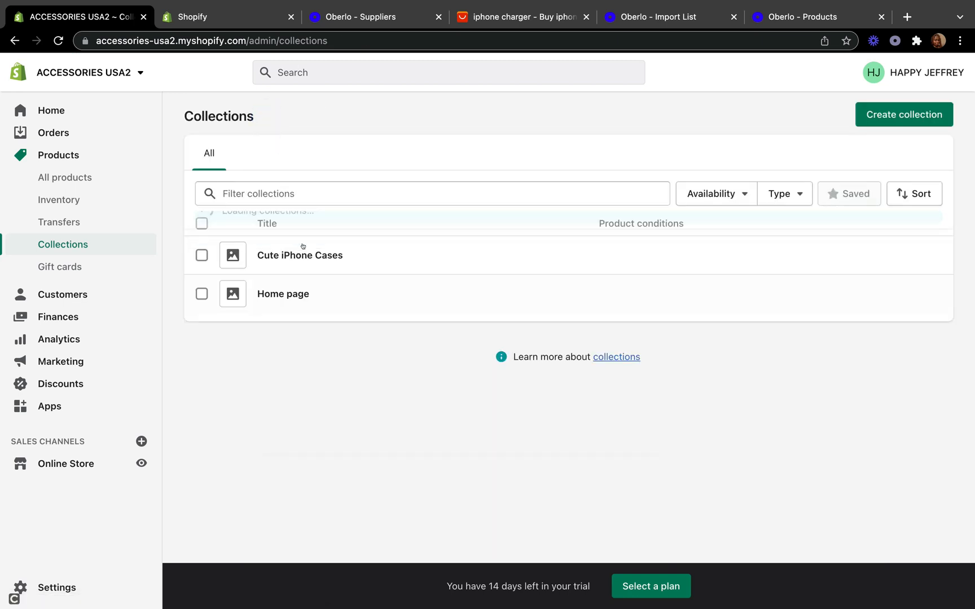
Add the Cute iPhone Chain, iPhone Charger and Phone Ring Holder collections, then return to the Collections list
left_click(904, 115)
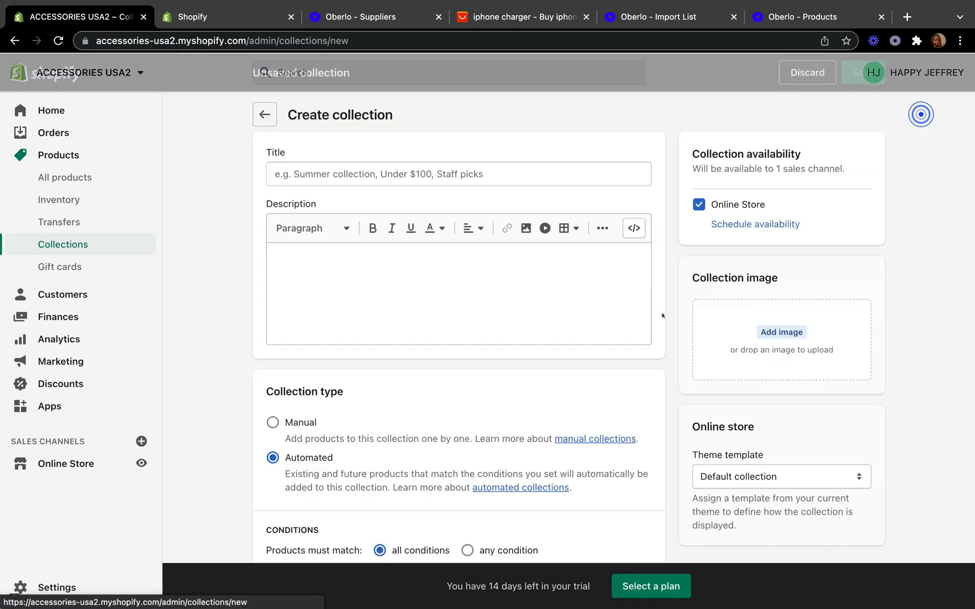
left_click(262, 118)
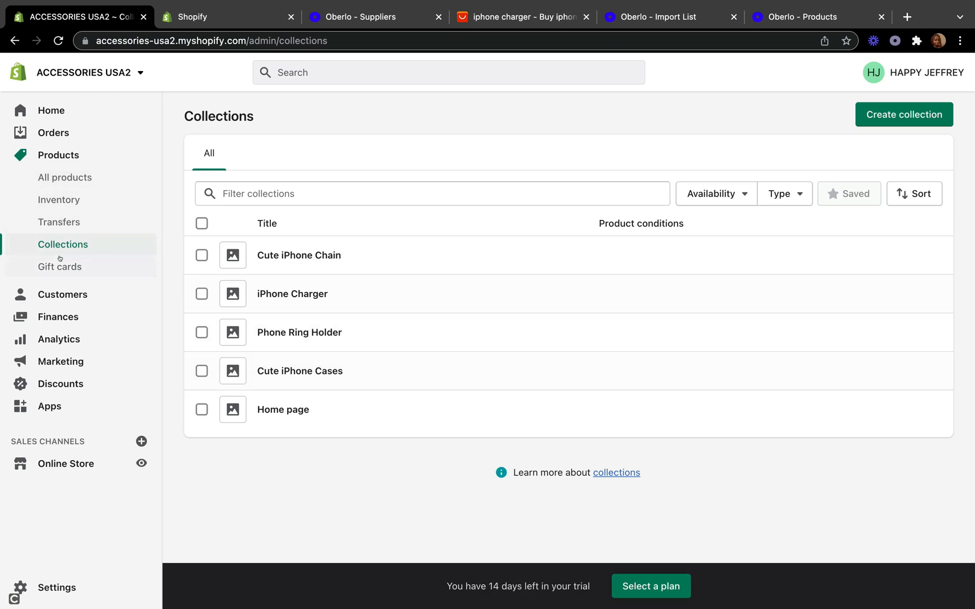
Scroll through the imported items on All products and open '1pc Cartoon Universal Mobile Phone Ring Holder'
left_click(49, 155)
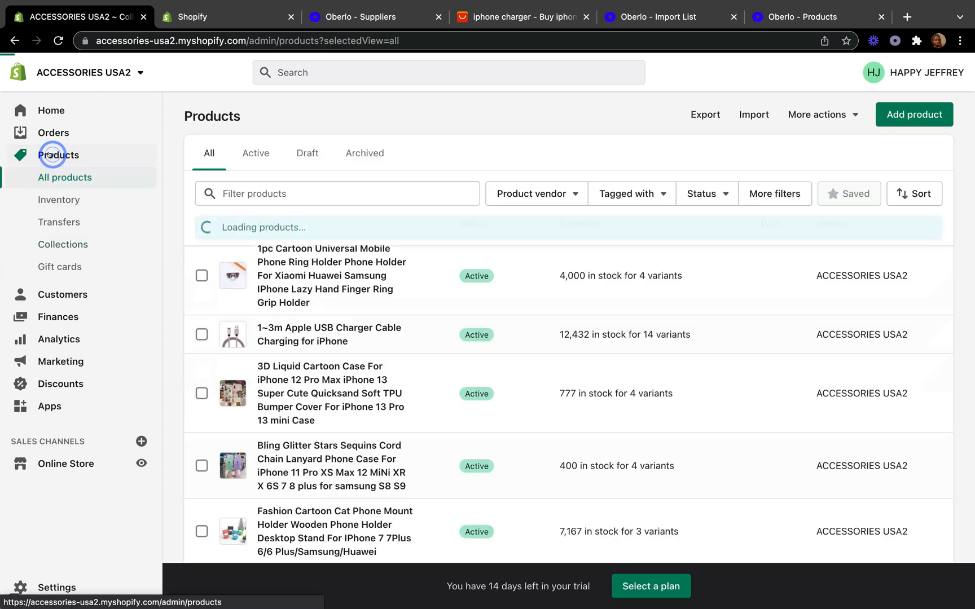
scroll(429, 372, "down", 6)
scroll(365, 439, "down", 2)
scroll(365, 439, "up", 8)
scroll(365, 439, "down", 7)
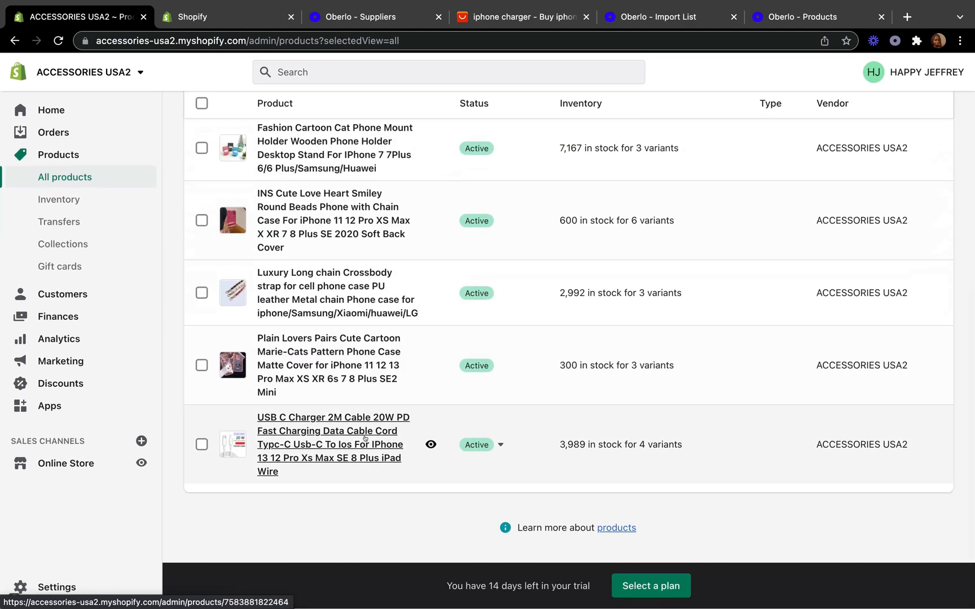
scroll(365, 438, "up", 4)
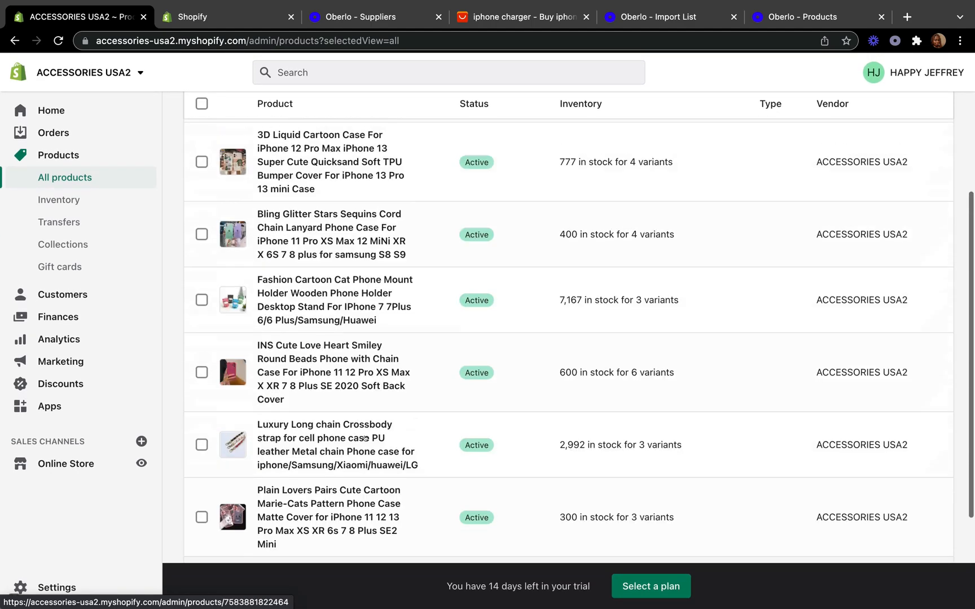
scroll(365, 439, "up", 3)
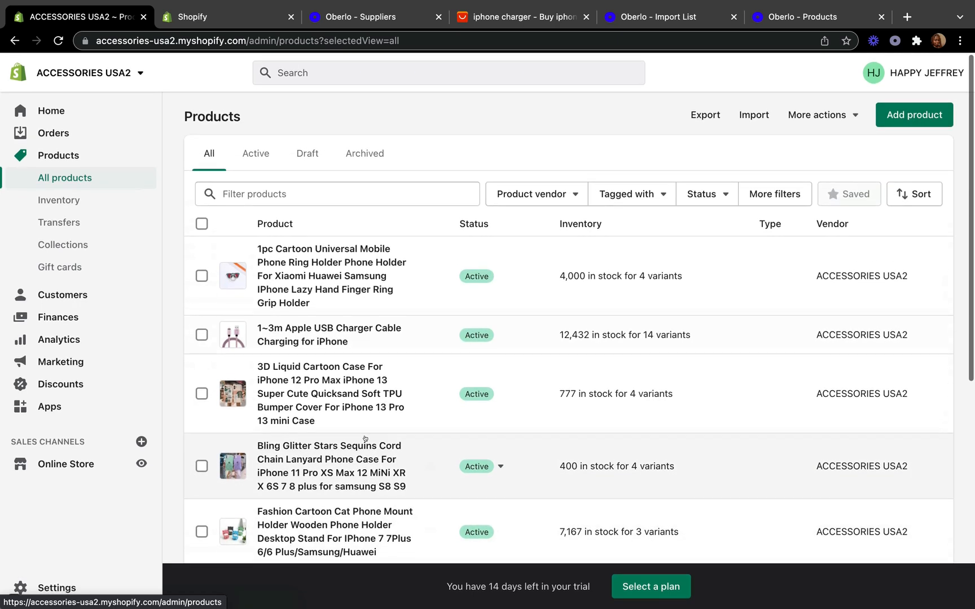
scroll(365, 438, "down", 1)
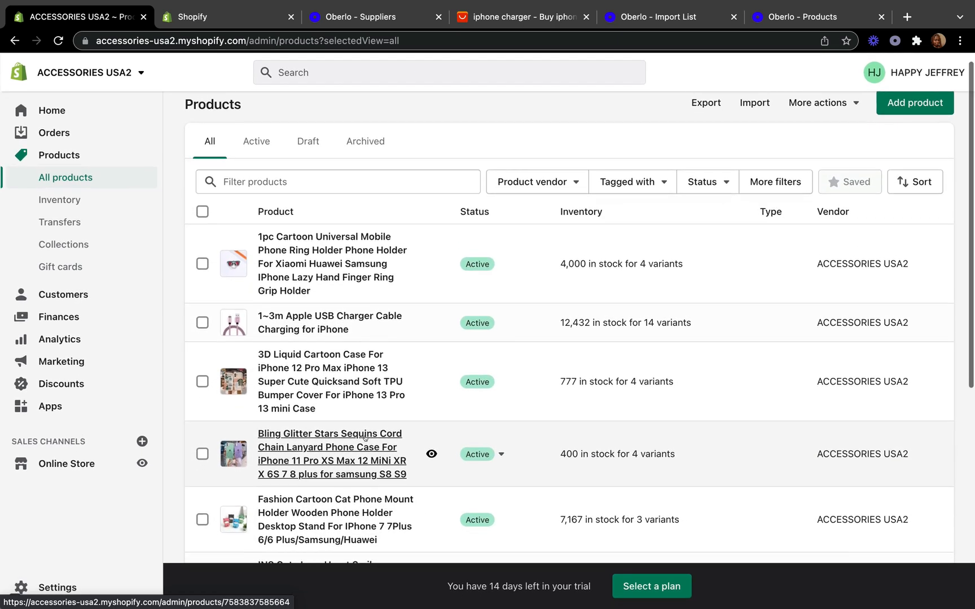
scroll(365, 438, "down", 1)
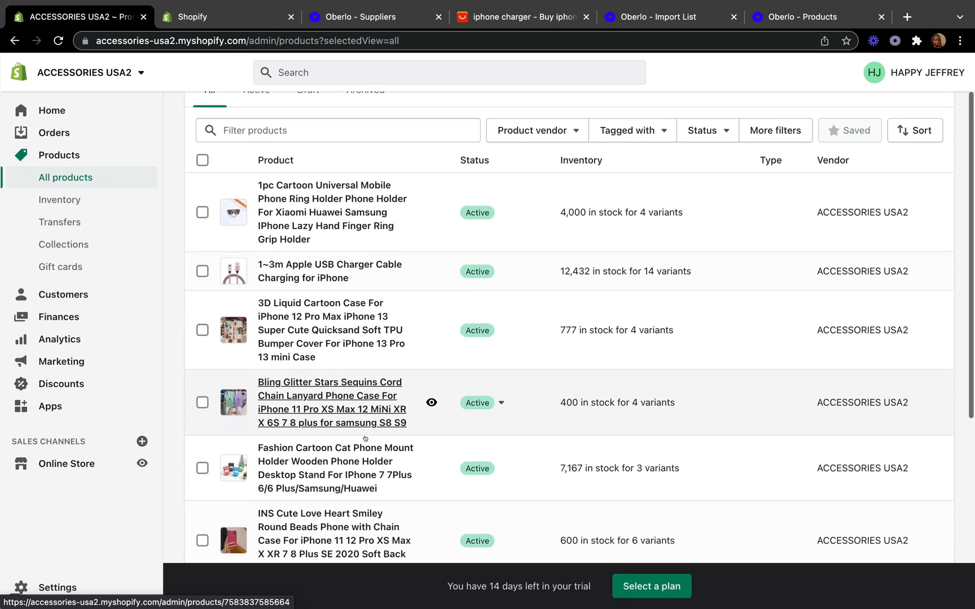
scroll(365, 439, "down", 1)
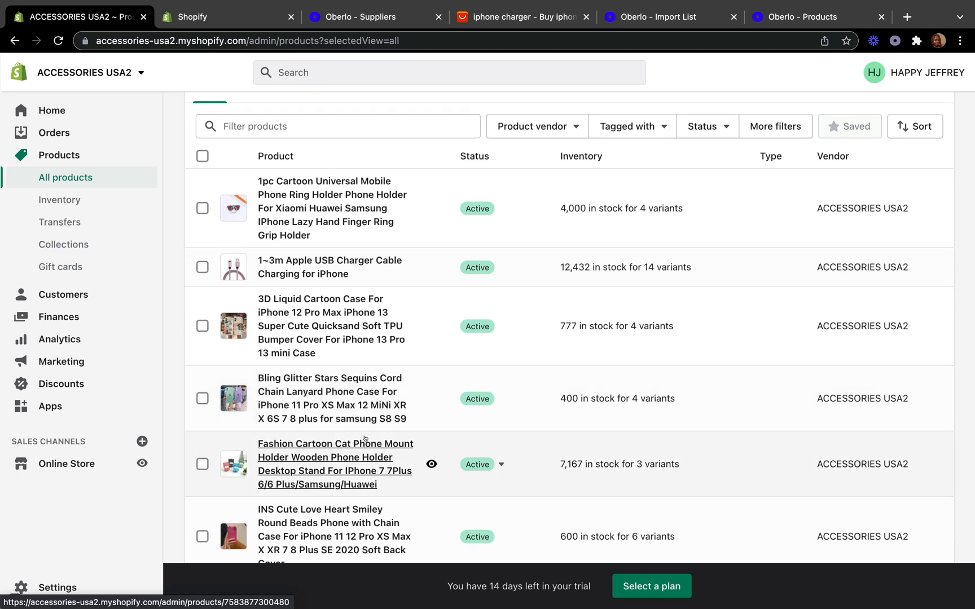
scroll(361, 435, "down", 1)
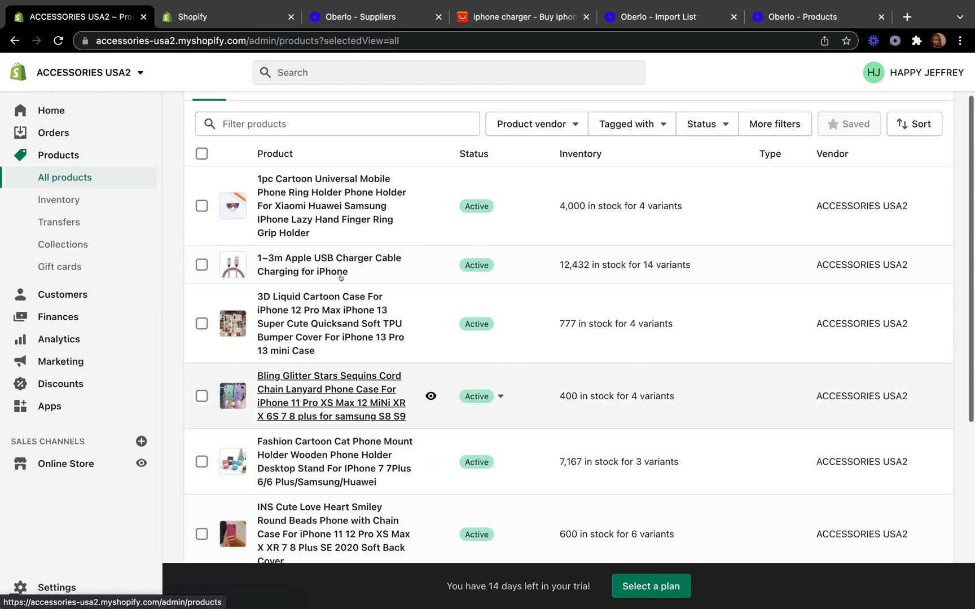
scroll(310, 204, "up", 3)
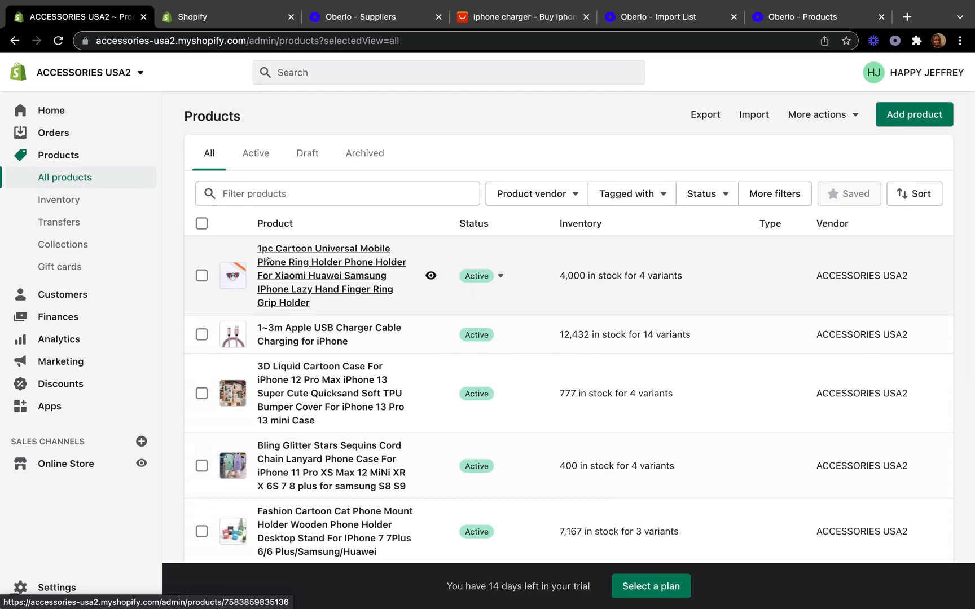
scroll(460, 410, "down", 3)
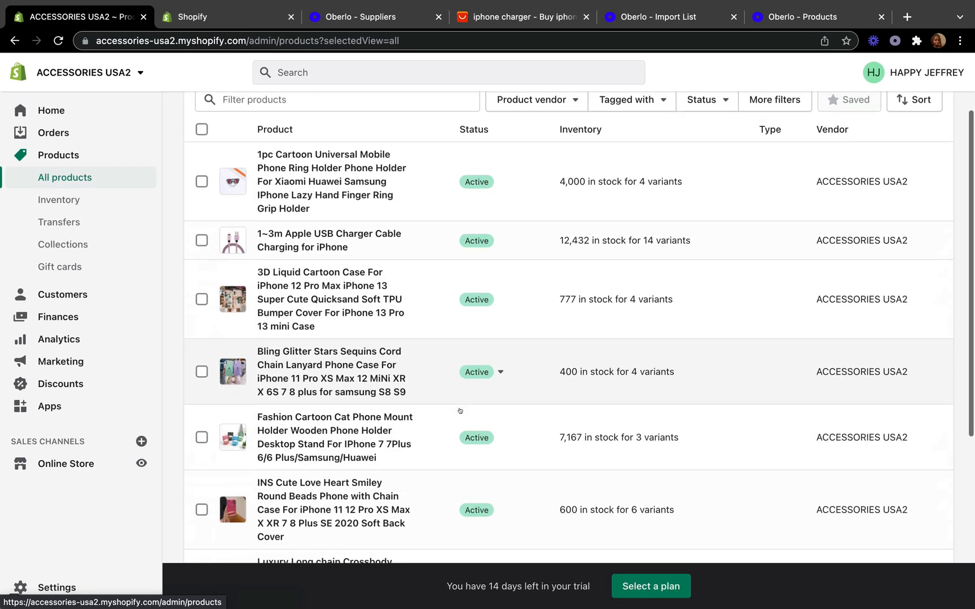
scroll(460, 410, "up", 3)
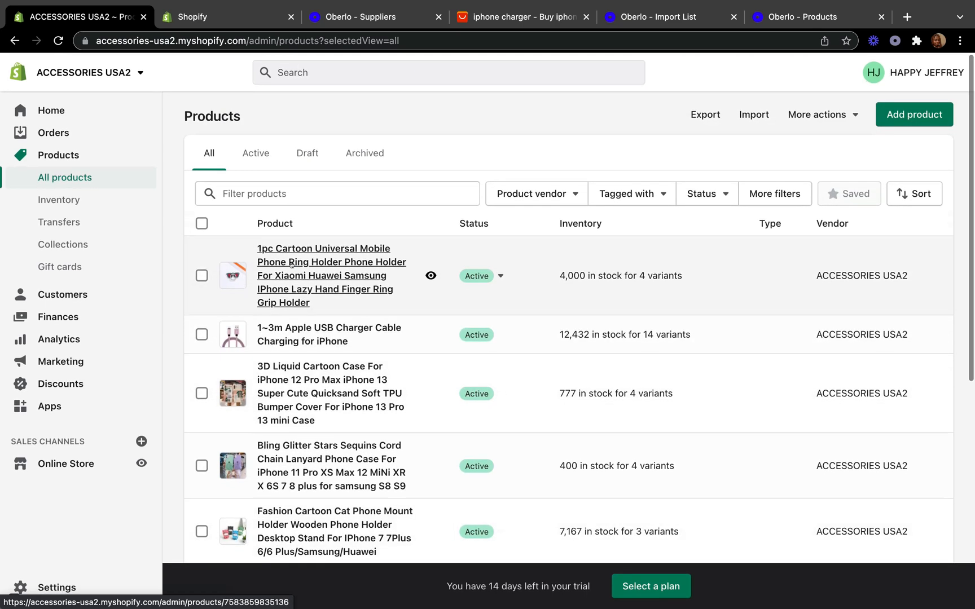
left_click(294, 264)
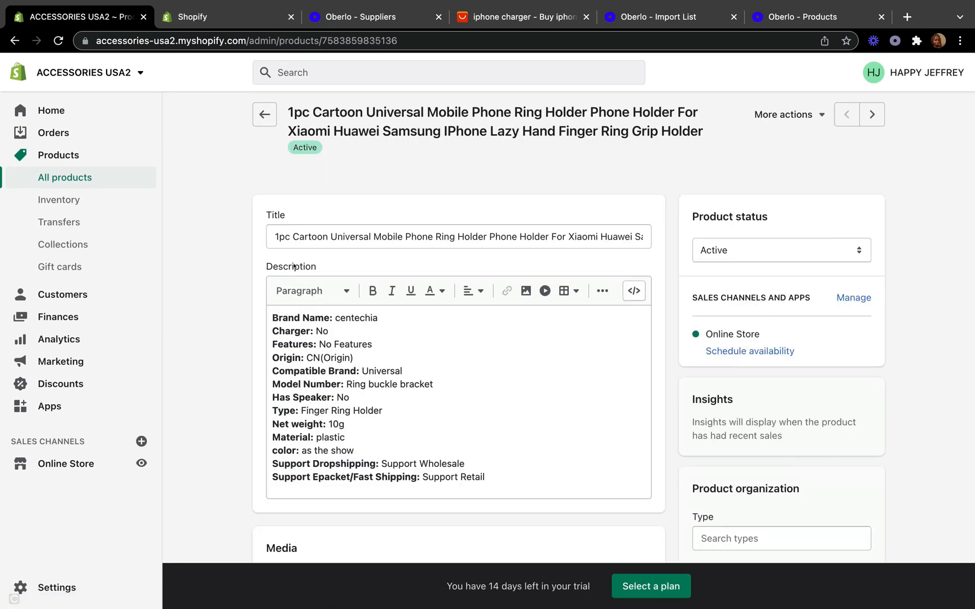
Review the ring holder's media, ships-from and colour options and variant prices, then launch the online store
left_click(284, 236)
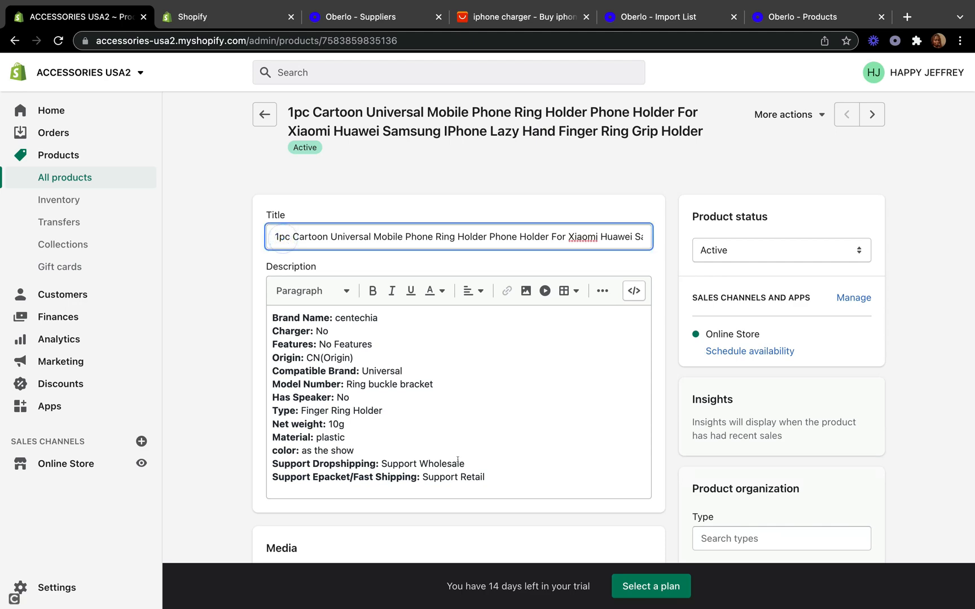
scroll(457, 459, "down", 1)
scroll(457, 459, "down", 8)
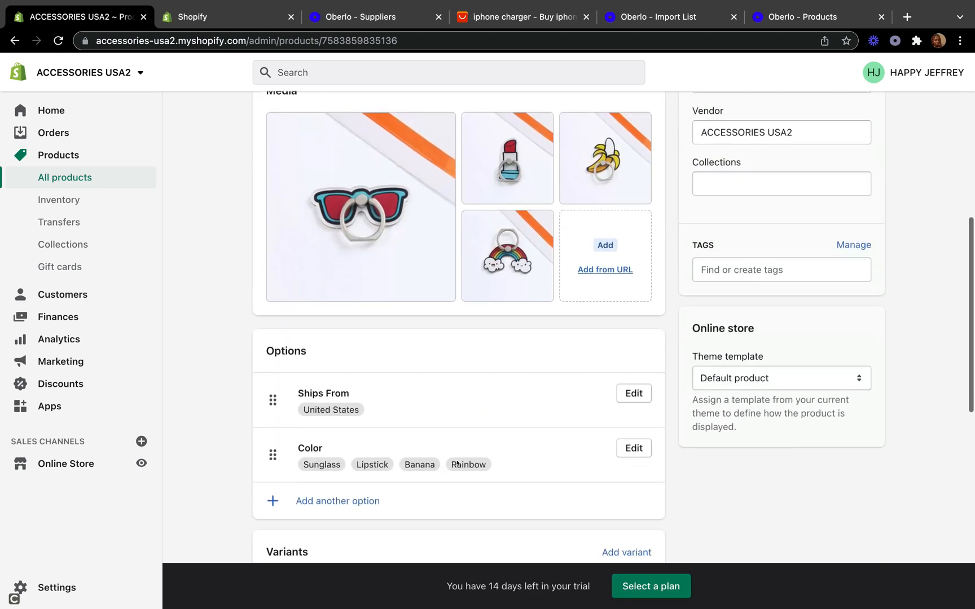
scroll(457, 463, "down", 8)
scroll(455, 462, "up", 2)
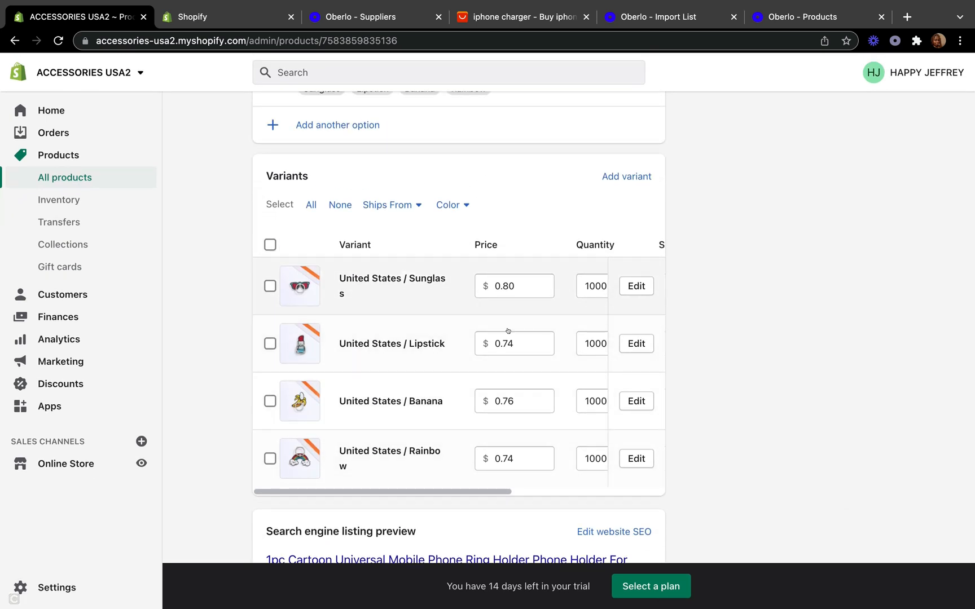
scroll(506, 385, "up", 10)
scroll(506, 385, "up", 3)
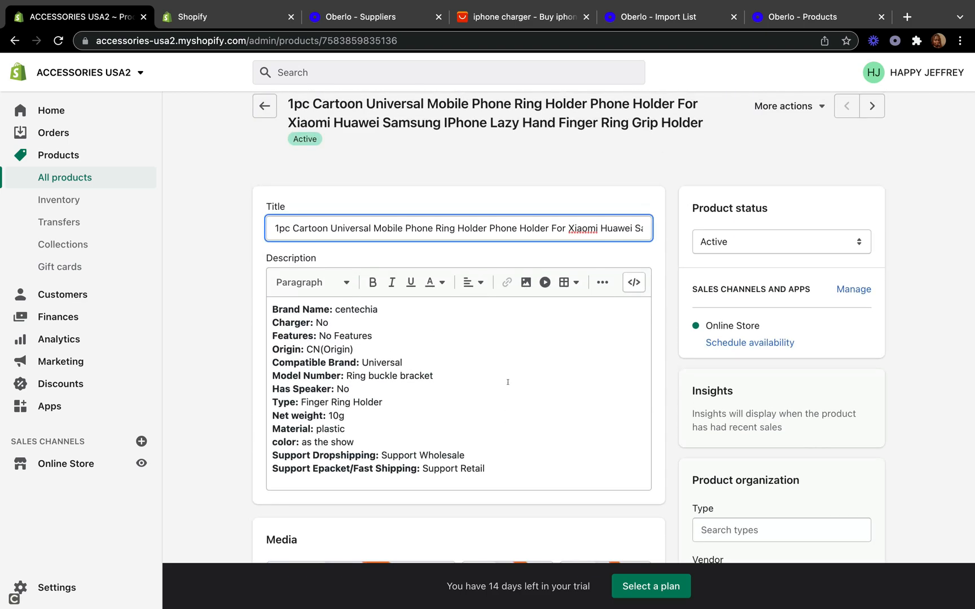
scroll(508, 382, "up", 1)
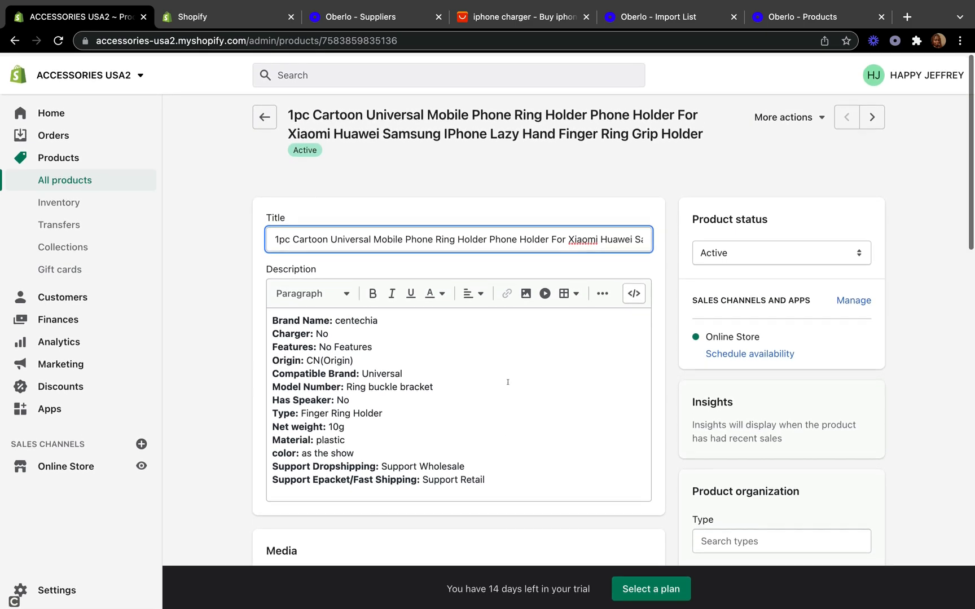
scroll(507, 383, "down", 4)
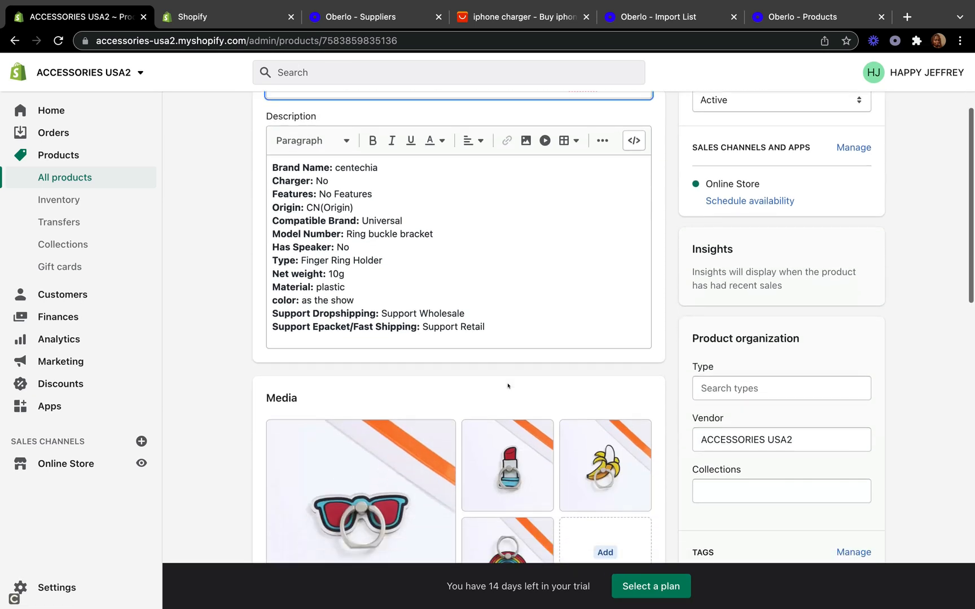
scroll(508, 386, "down", 5)
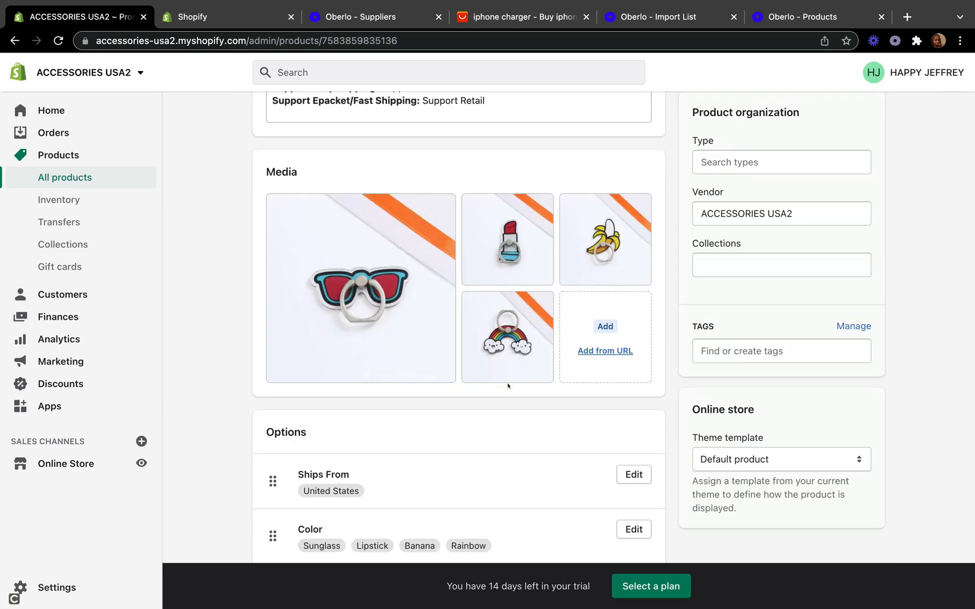
scroll(508, 386, "down", 4)
scroll(508, 386, "up", 12)
scroll(507, 385, "down", 8)
scroll(505, 385, "down", 9)
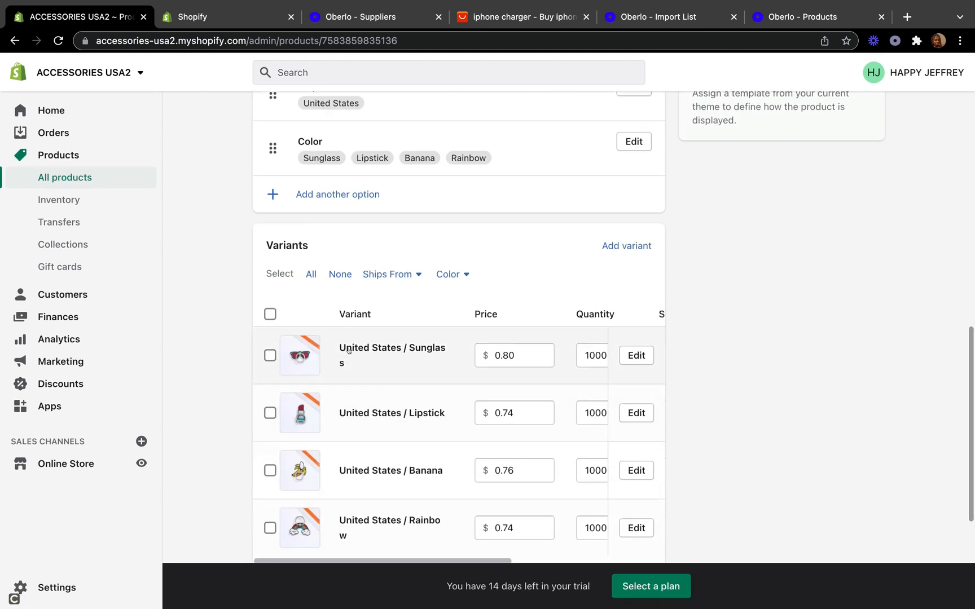
scroll(359, 344, "down", 2)
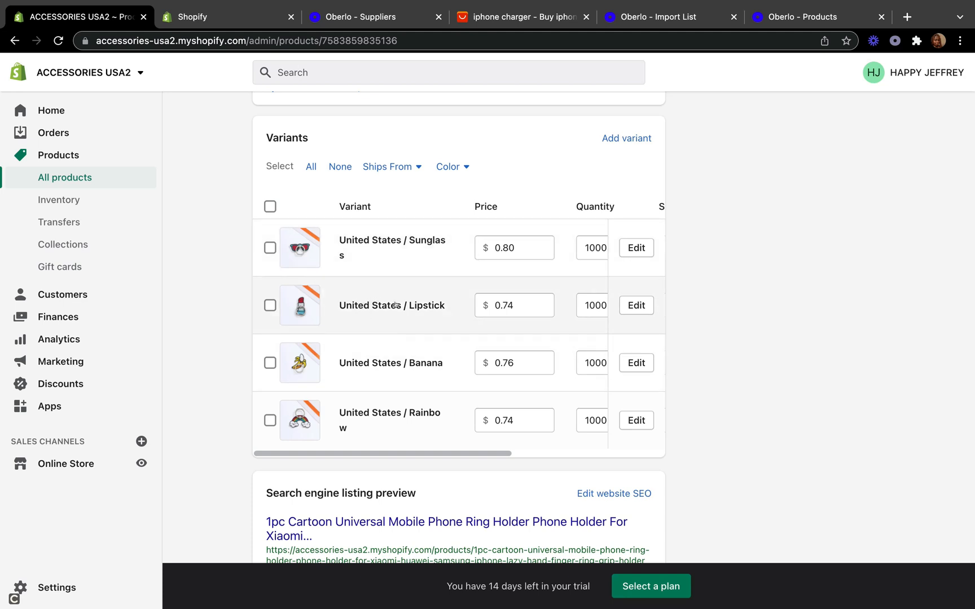
left_click(138, 462)
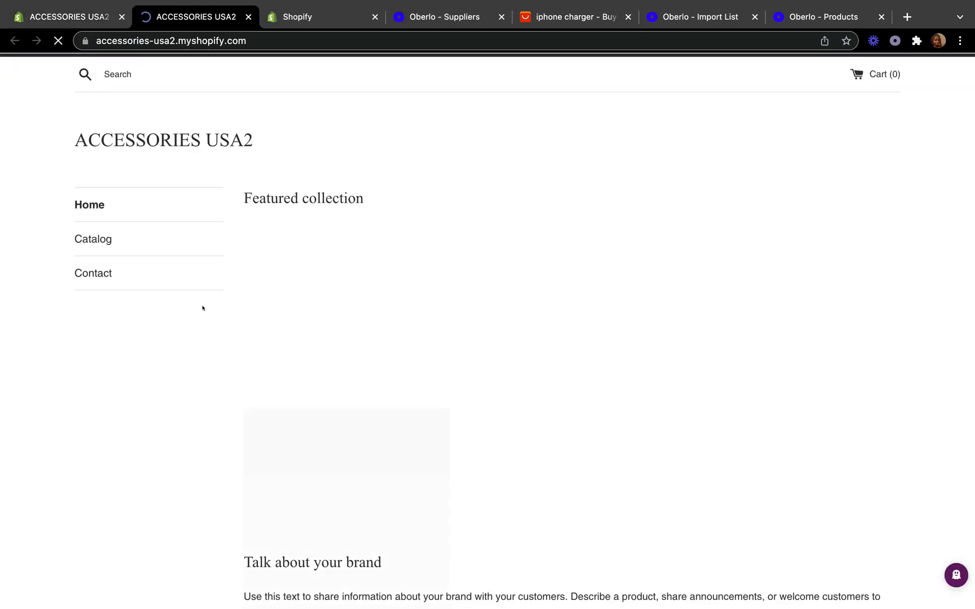
Open the cartoon phone ring holder's product page from the storefront Catalog
left_click(93, 239)
left_click(361, 314)
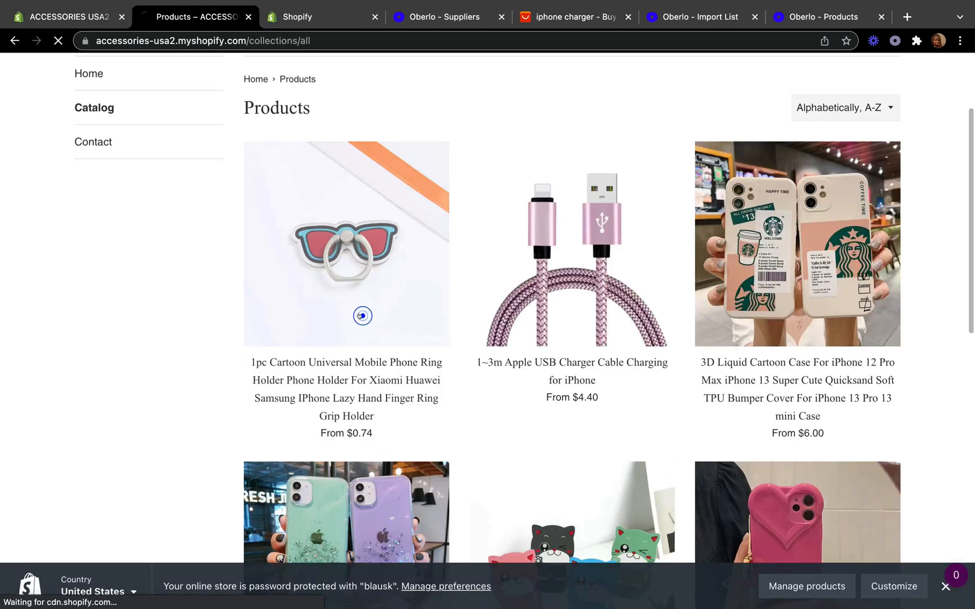
scroll(423, 389, "down", 2)
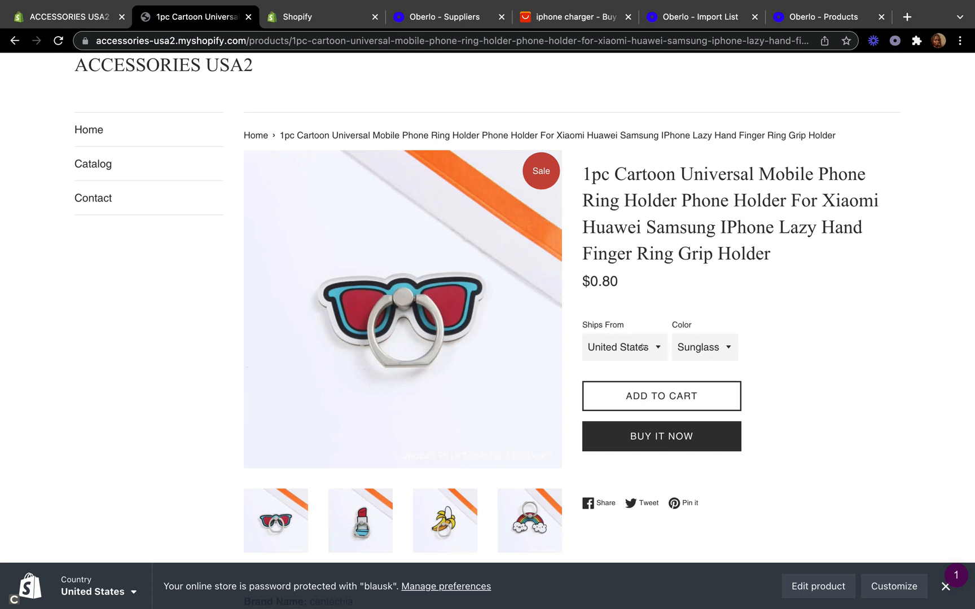
Confirm Ships From stays United States at $0.80, then close the storefront tab
left_click(644, 349)
left_click(645, 348)
left_click(640, 310)
scroll(640, 307, "down", 1)
scroll(564, 293, "up", 3)
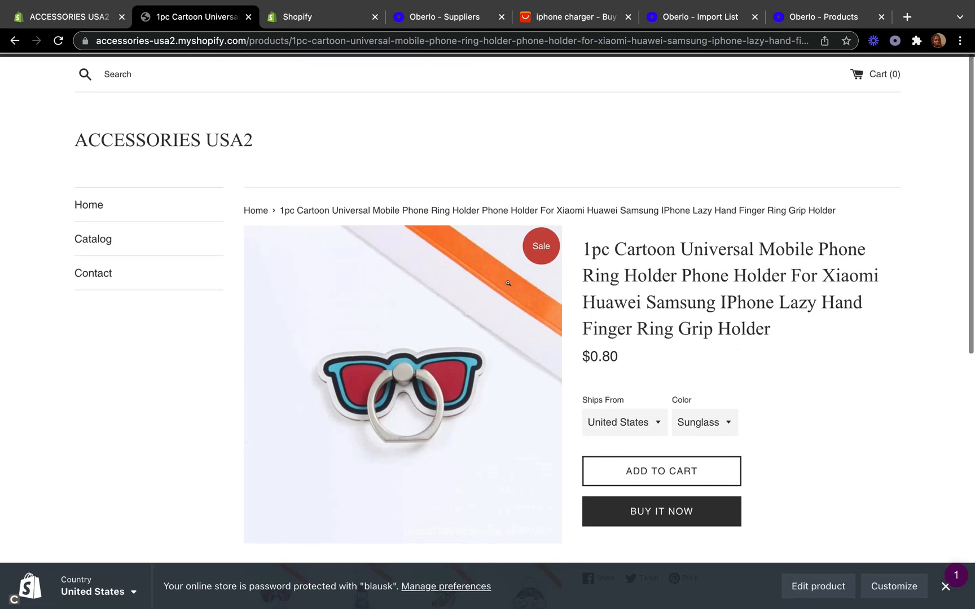
scroll(627, 289, "down", 5)
scroll(627, 288, "down", 3)
scroll(596, 322, "up", 8)
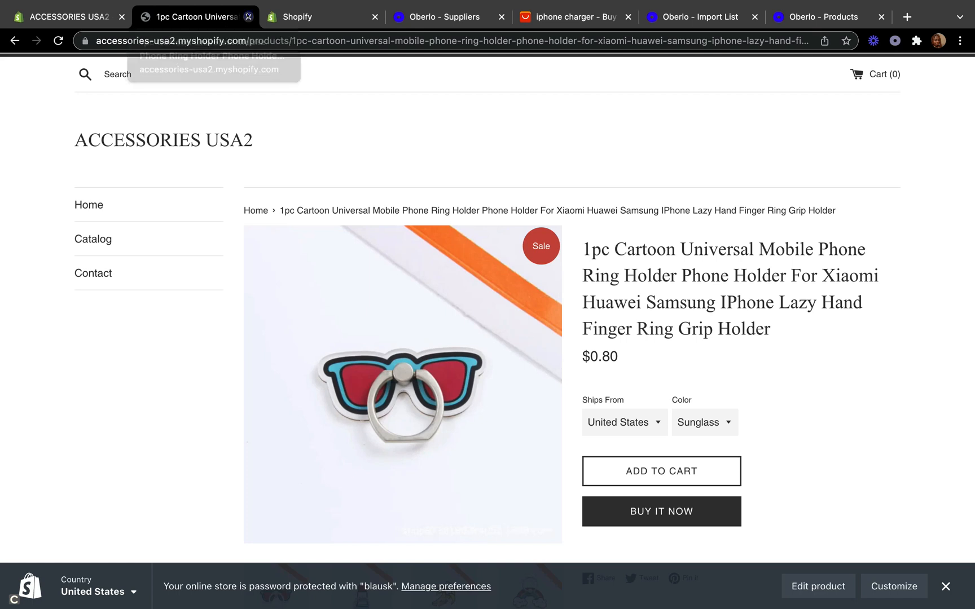
left_click(248, 16)
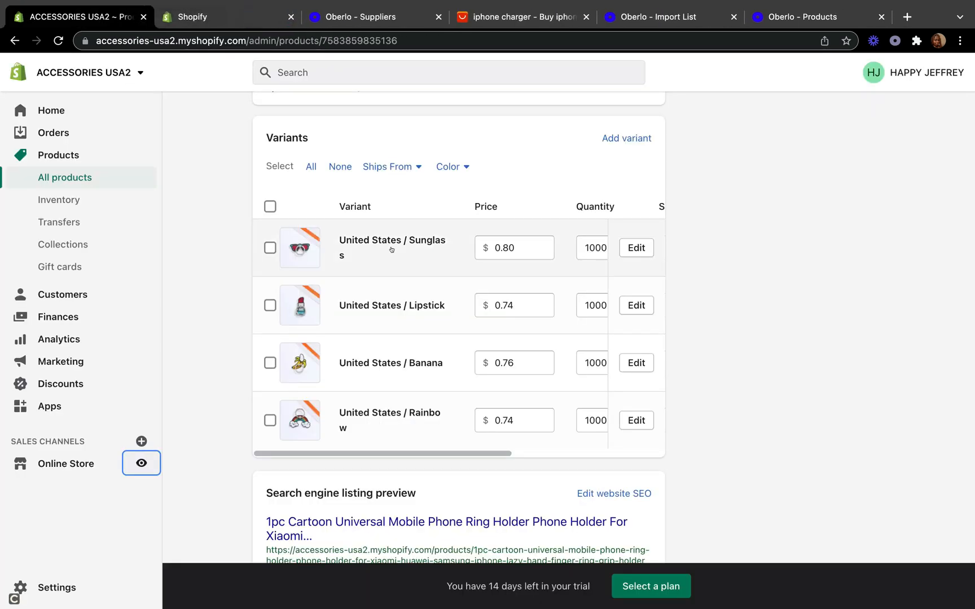
scroll(391, 262, "up", 5)
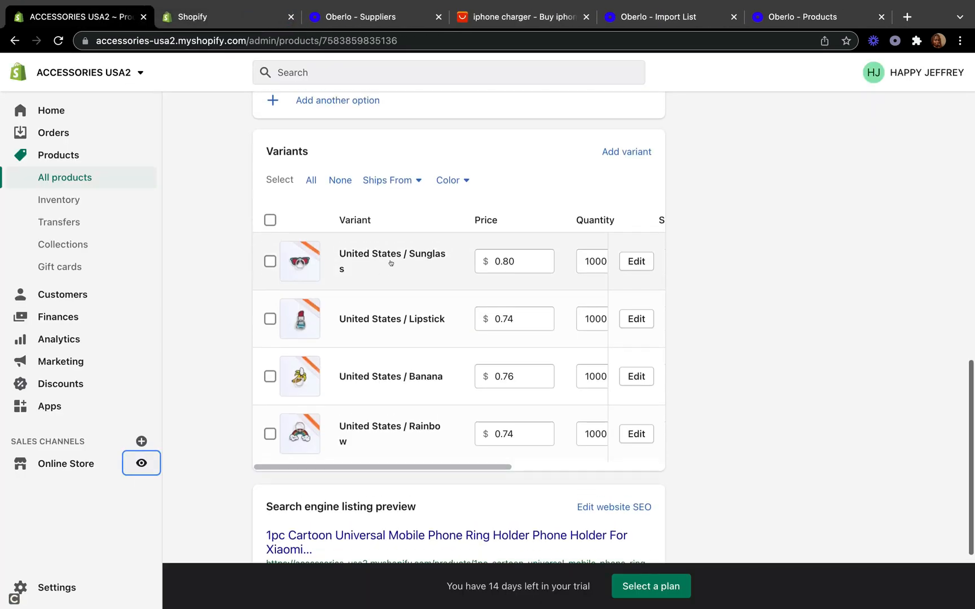
scroll(390, 263, "up", 3)
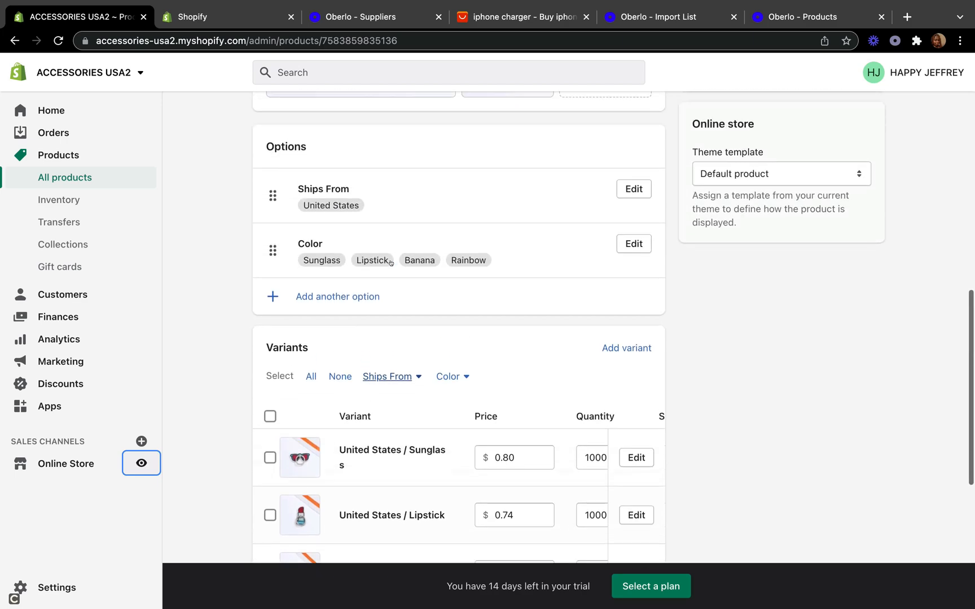
scroll(390, 263, "up", 10)
scroll(394, 260, "up", 6)
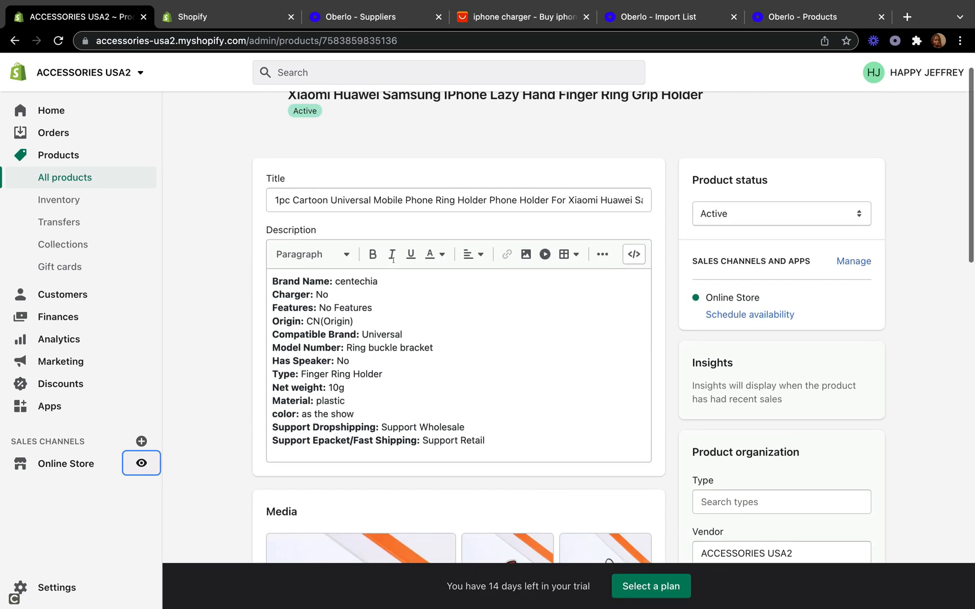
left_click(56, 154)
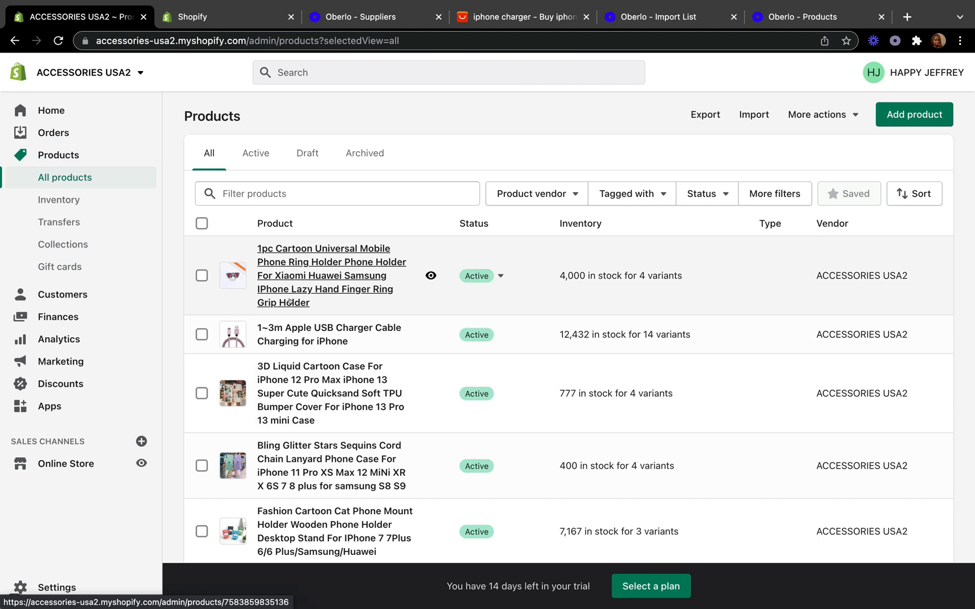
left_click(316, 289)
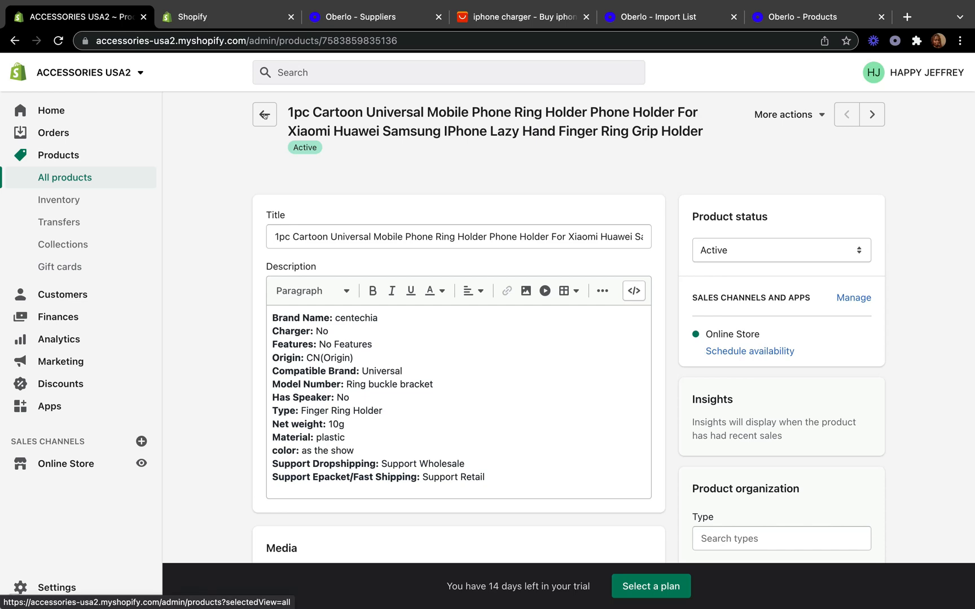
scroll(420, 349, "down", 10)
scroll(420, 352, "up", 10)
scroll(420, 353, "up", 1)
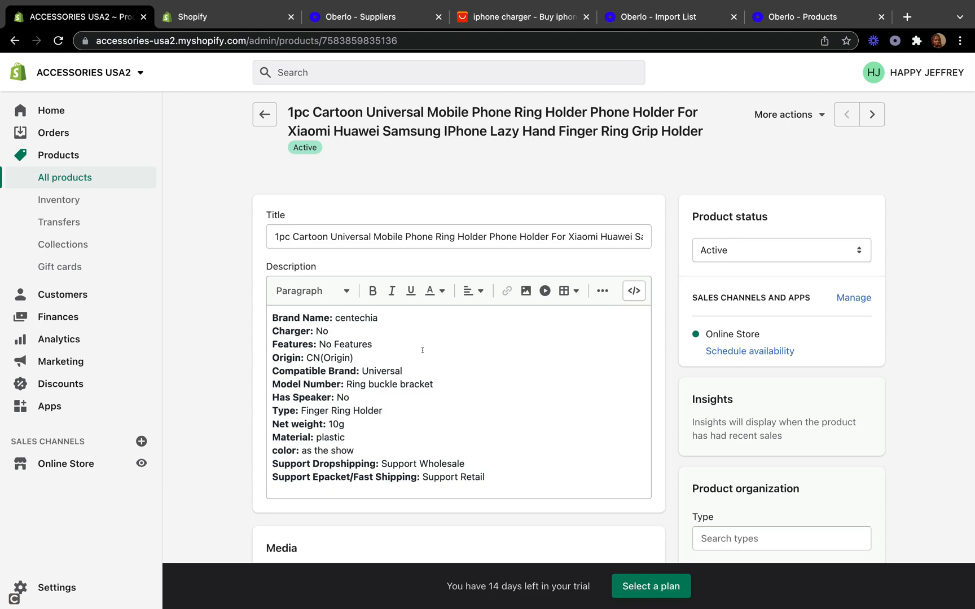
scroll(422, 350, "down", 9)
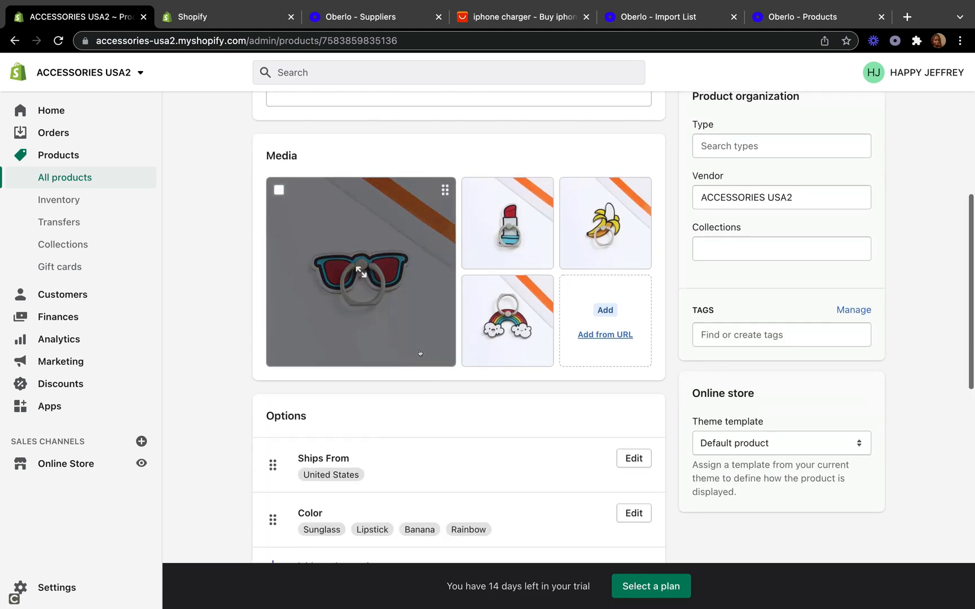
scroll(423, 353, "down", 8)
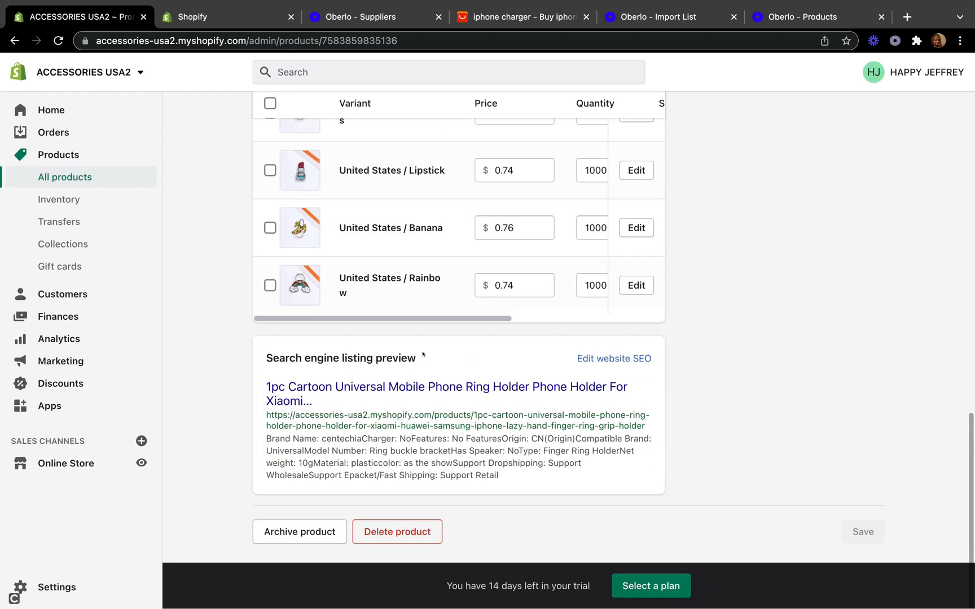
scroll(422, 354, "up", 20)
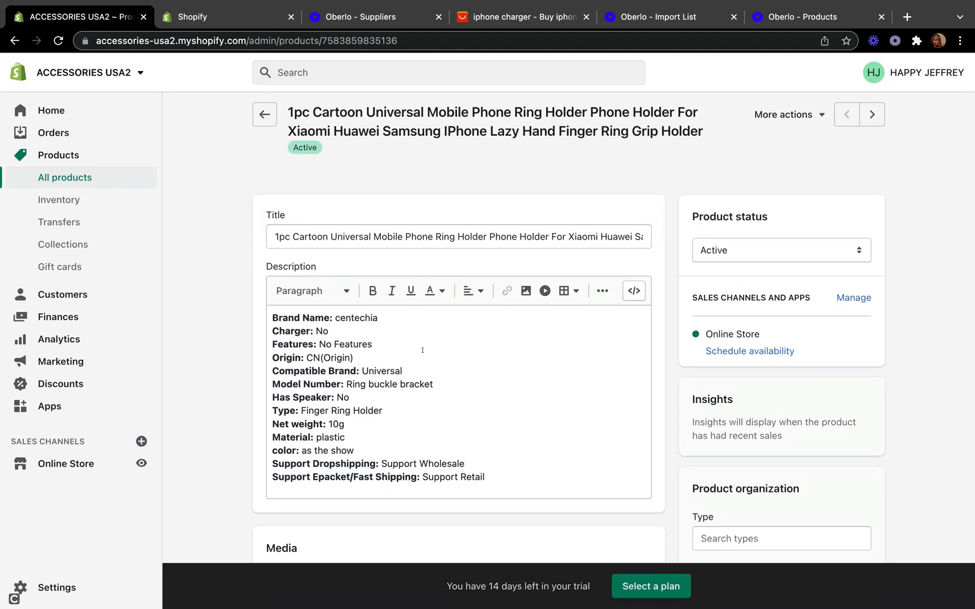
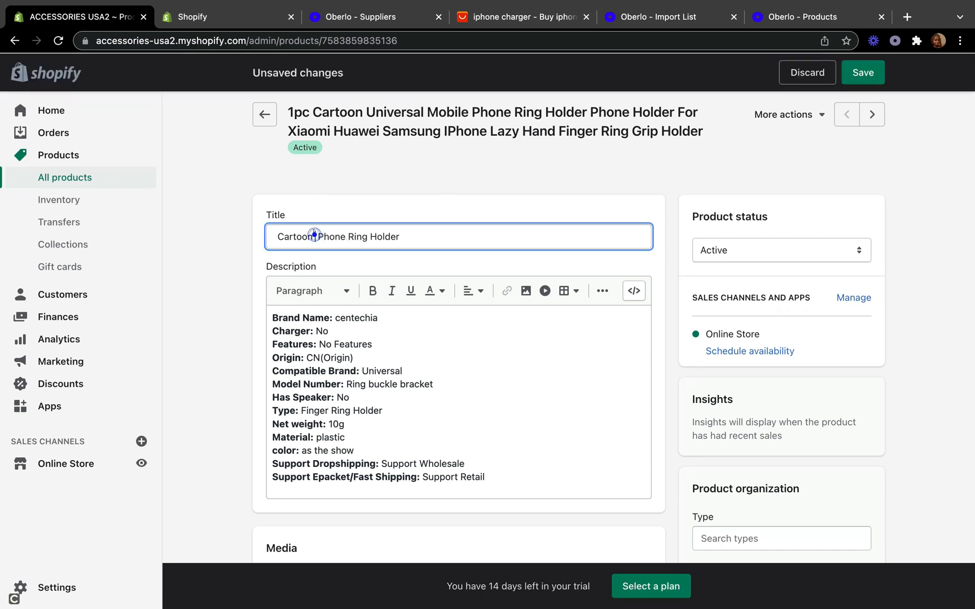
Change the product title to 'Cute Phone Ring Holder'
key("BackSpace")
key("BackSpace")
key("BackSpace")
key("BackSpace")
key("BackSpace")
key("BackSpace")
key("BackSpace")
key("BackSpace")
key("BackSpace")
type("C")
key("BackSpace")
type("Cute")
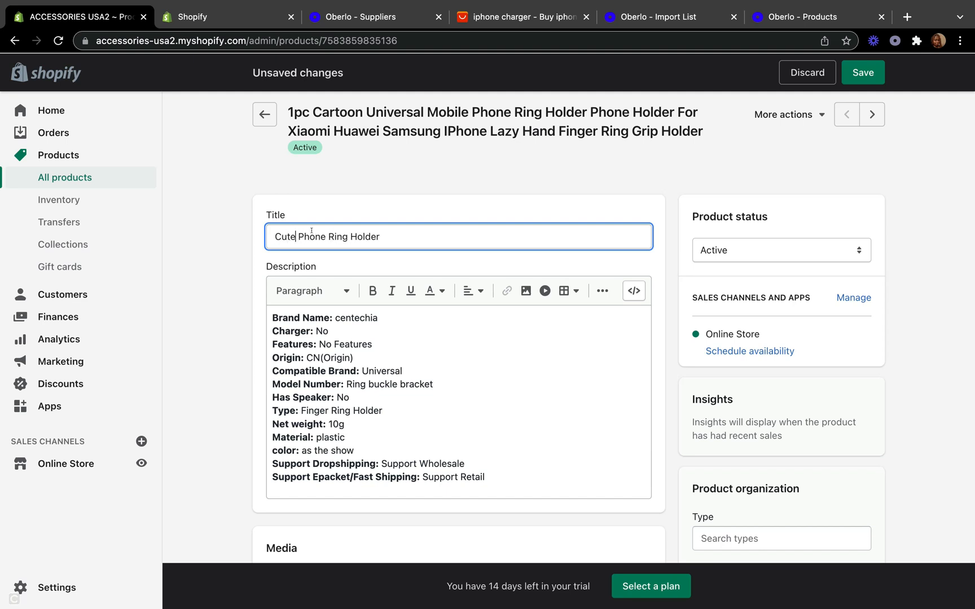
Select and delete the old spec-list product description
scroll(439, 352, "down", 2)
left_click_drag(272, 252, 458, 426)
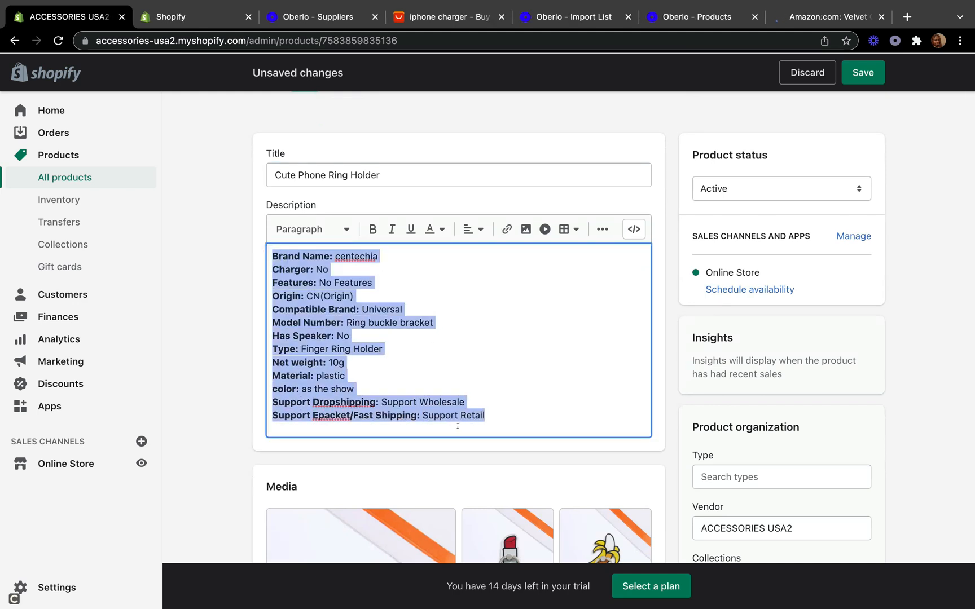
key("BackSpace")
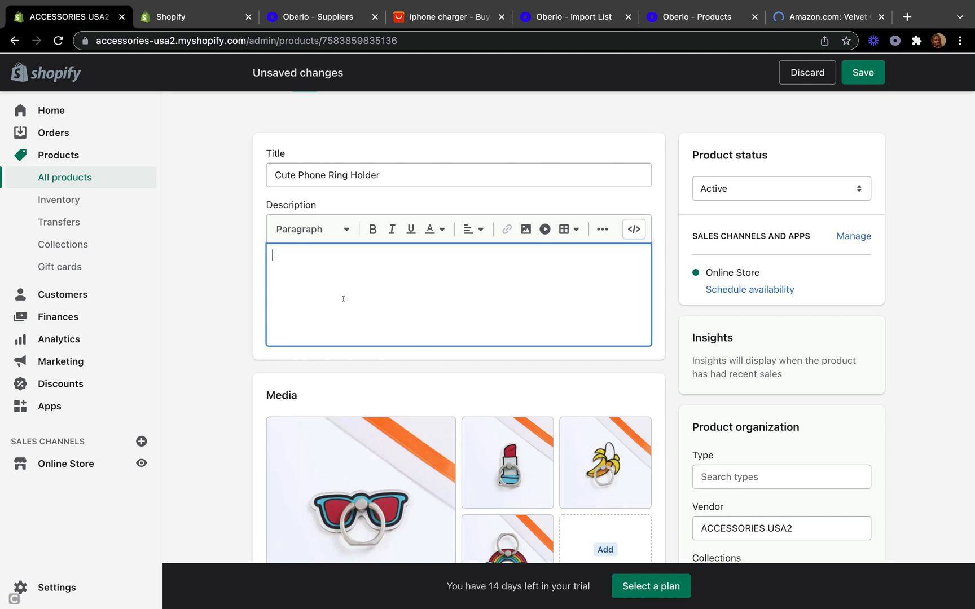
Paste the copied 'About this item' heading and five feature bullets into the empty description
right_click(318, 277)
left_click(283, 277)
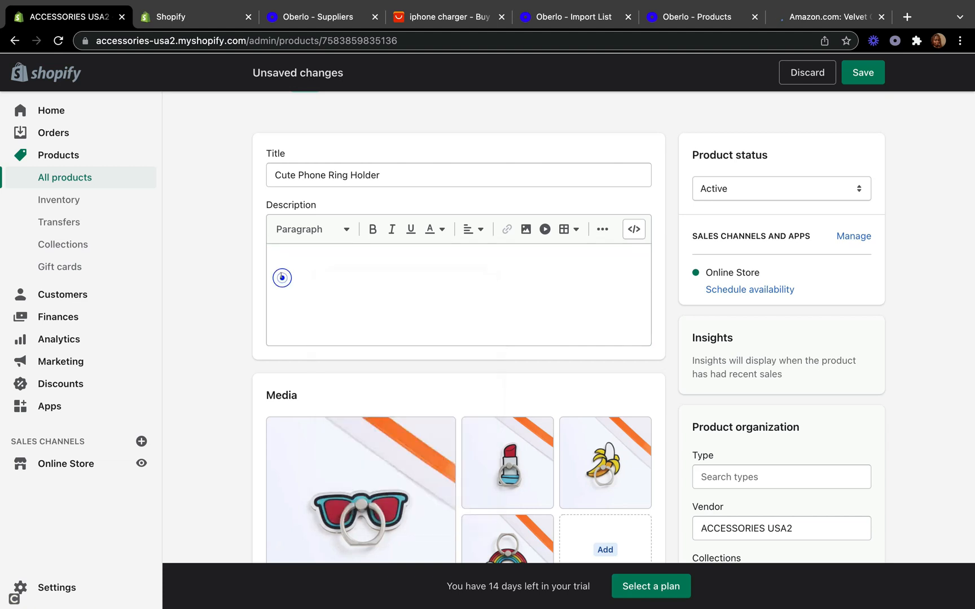
right_click(282, 269)
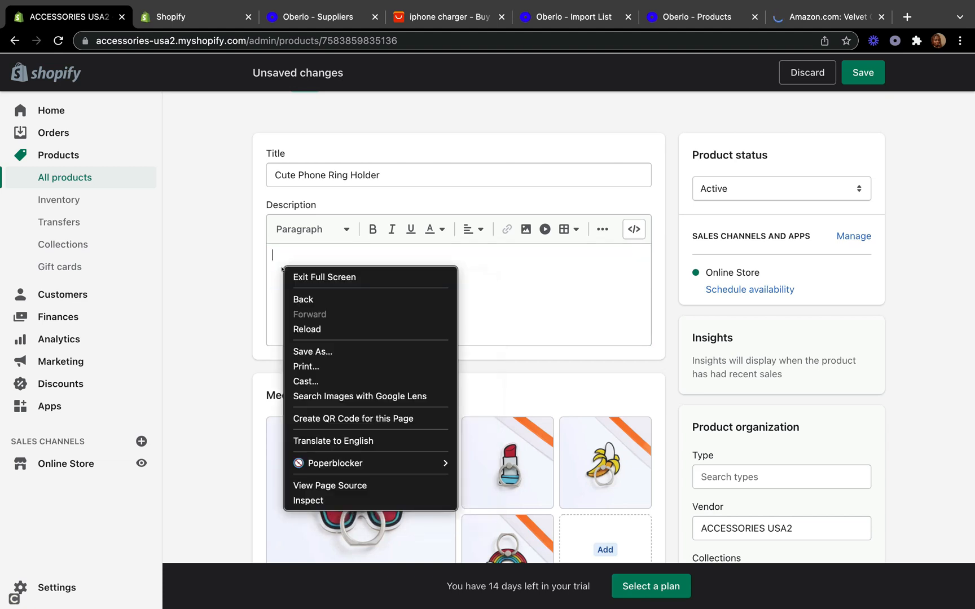
left_click(508, 282)
right_click(285, 254)
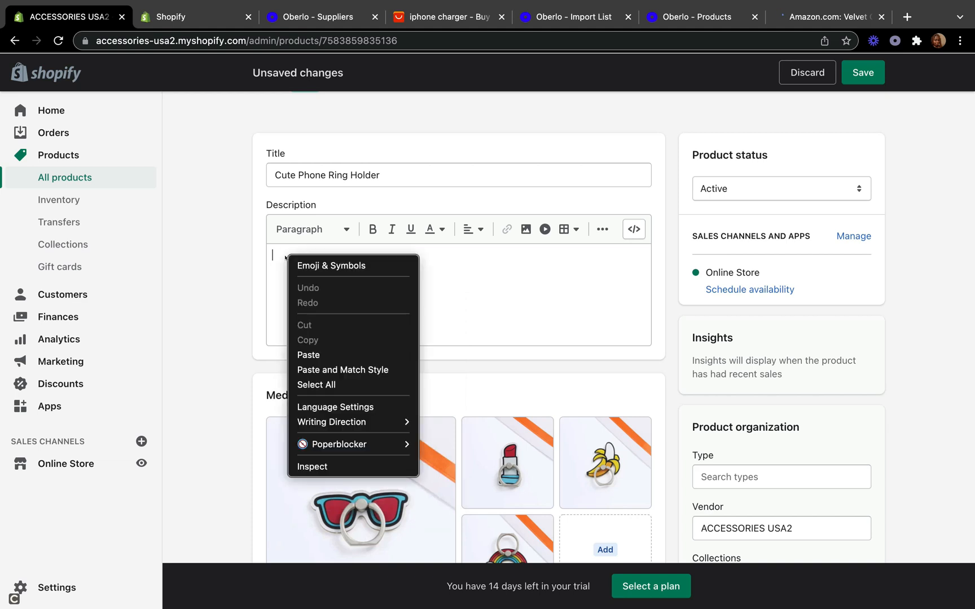
left_click(304, 355)
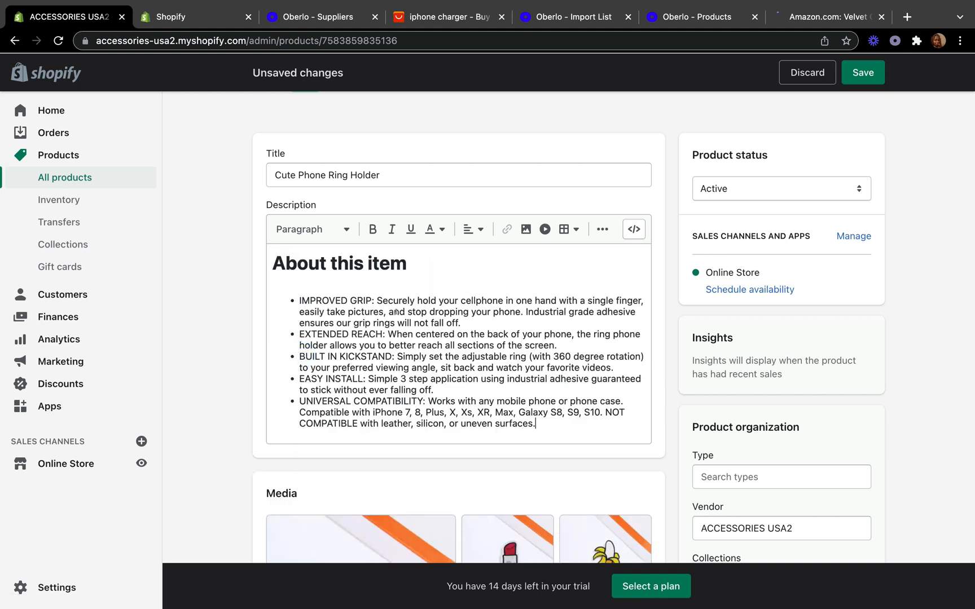
scroll(396, 311, "down", 1)
scroll(397, 311, "up", 1)
scroll(395, 312, "down", 5)
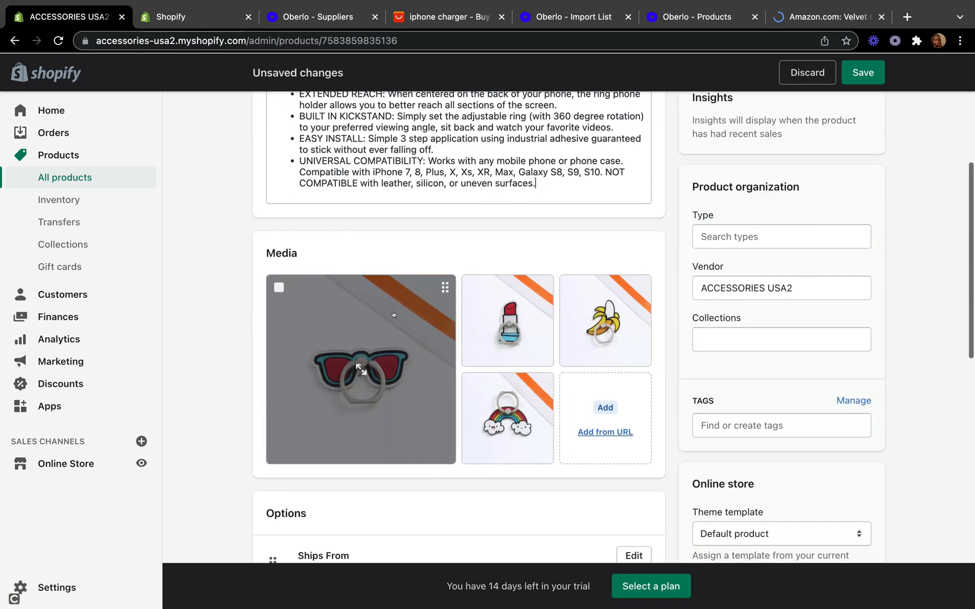
scroll(393, 314, "down", 4)
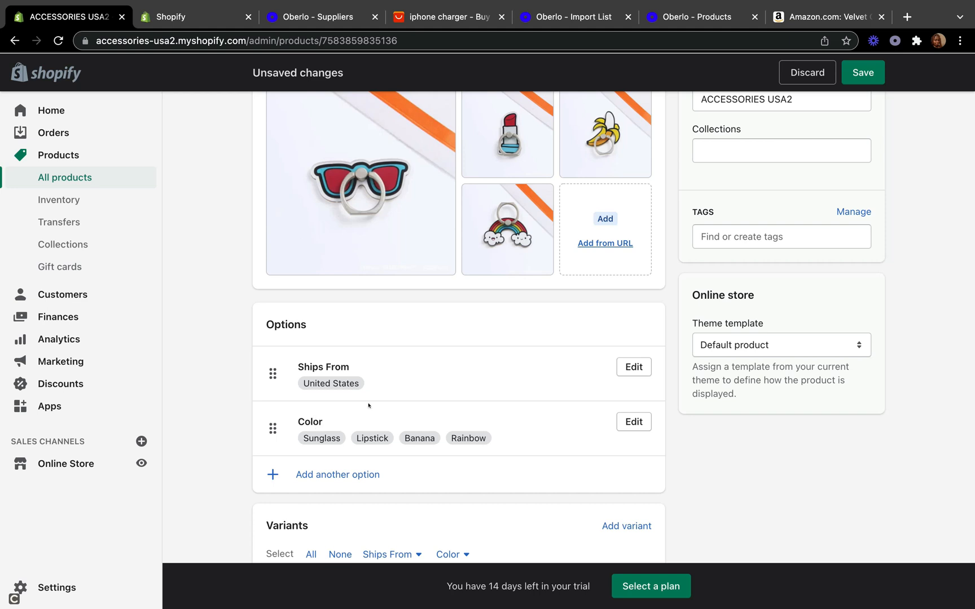
Rename the Ships From option to Size and replace its United States value with One Size
left_click(629, 374)
scroll(541, 408, "down", 2)
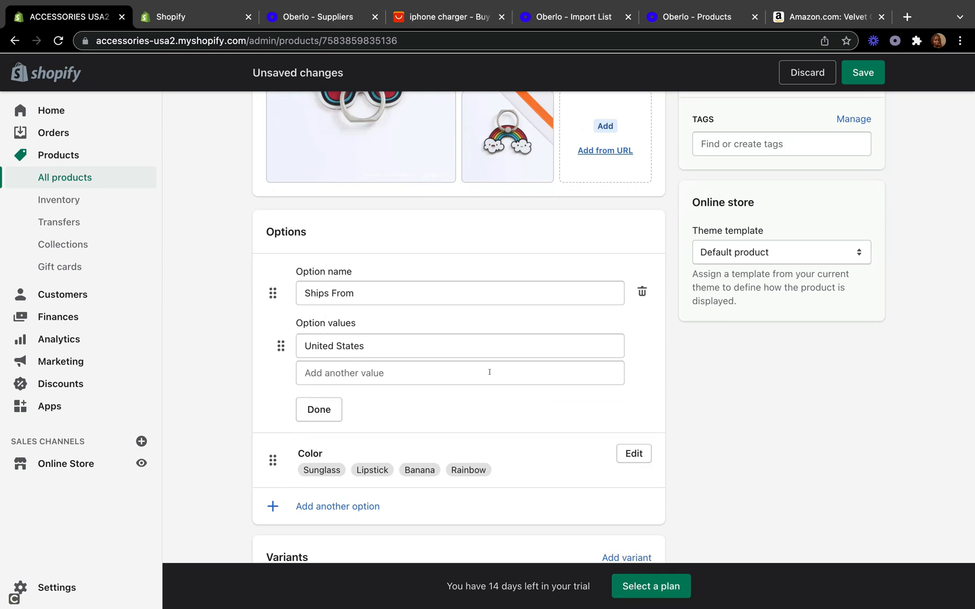
left_click(488, 286)
scroll(423, 363, "down", 1)
scroll(423, 363, "up", 1)
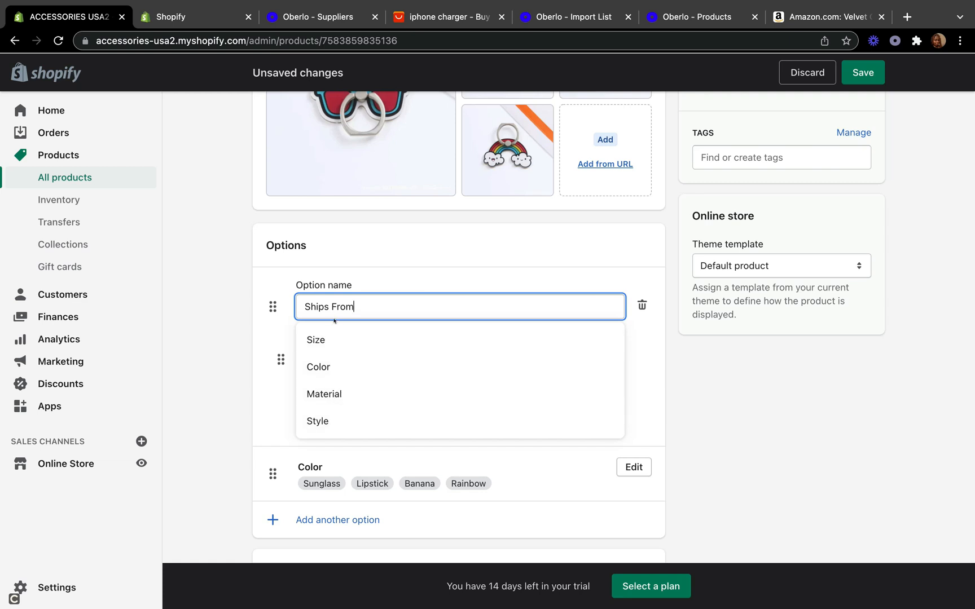
left_click(319, 337)
left_click(386, 361)
key("BackSpace")
key("BackSpace")
key("BackSpace")
key("BackSpace")
key("BackSpace")
key("BackSpace")
key("BackSpace")
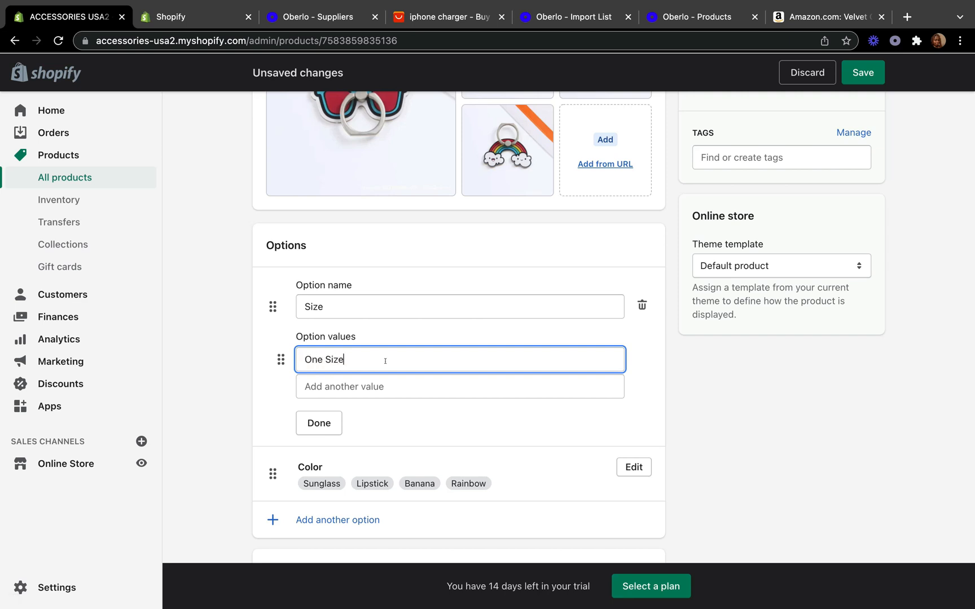
left_click(319, 422)
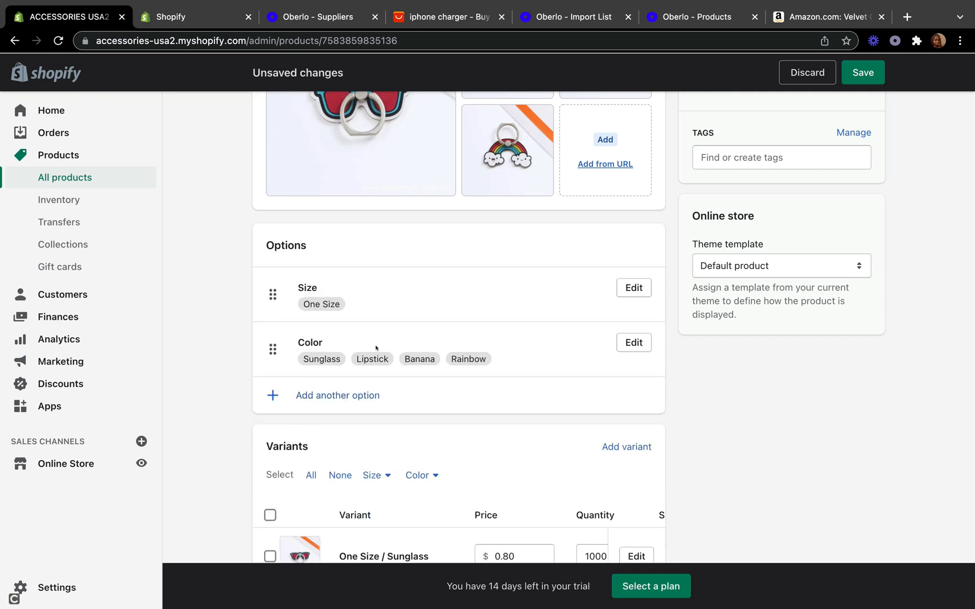
scroll(376, 348, "down", 5)
Drag the media thumbnails into the order sunglasses, lipstick, rainbow, banana
scroll(375, 346, "up", 1)
scroll(350, 347, "down", 2)
scroll(323, 323, "down", 1)
scroll(327, 327, "up", 7)
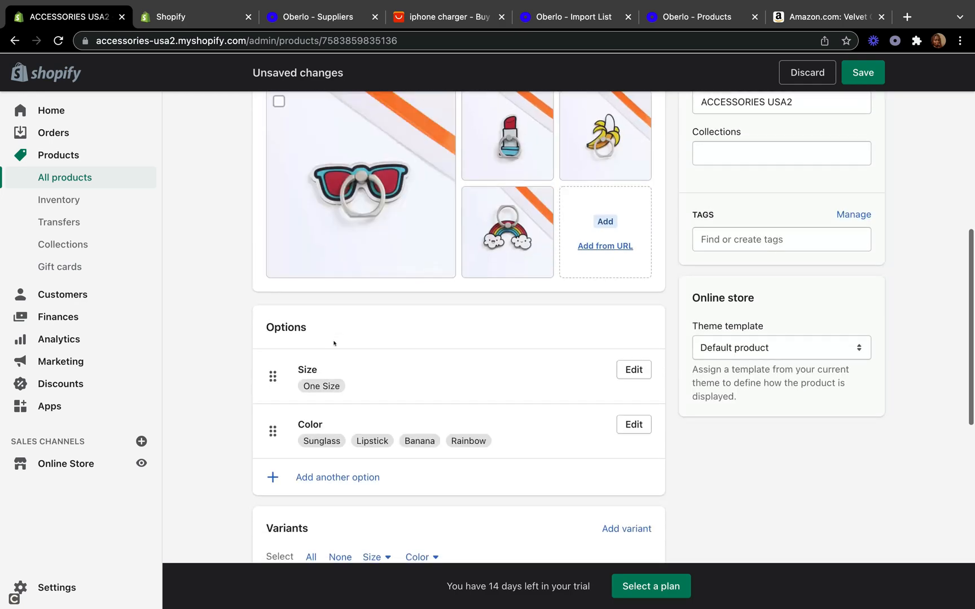
scroll(330, 339, "down", 6)
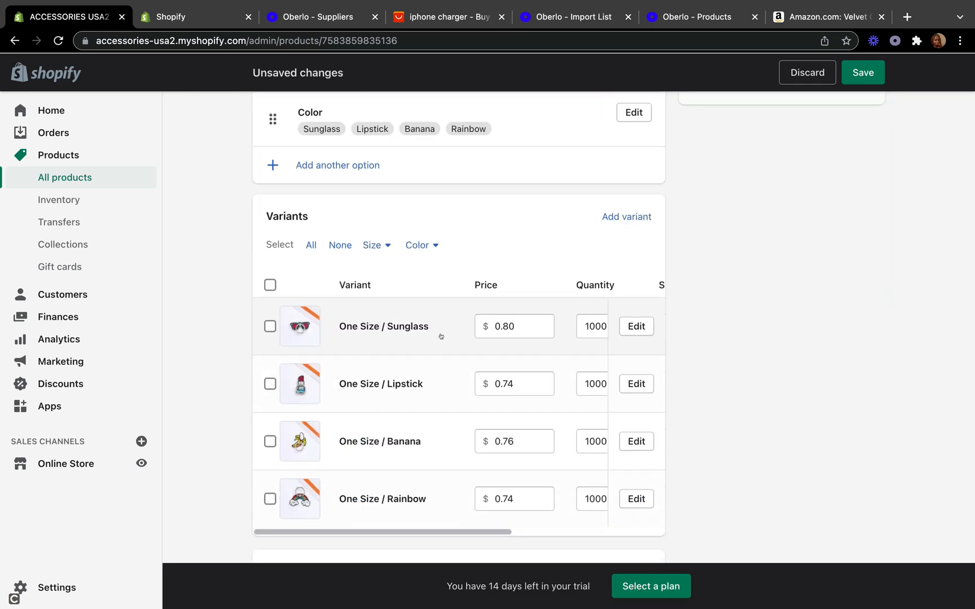
scroll(407, 387, "up", 1)
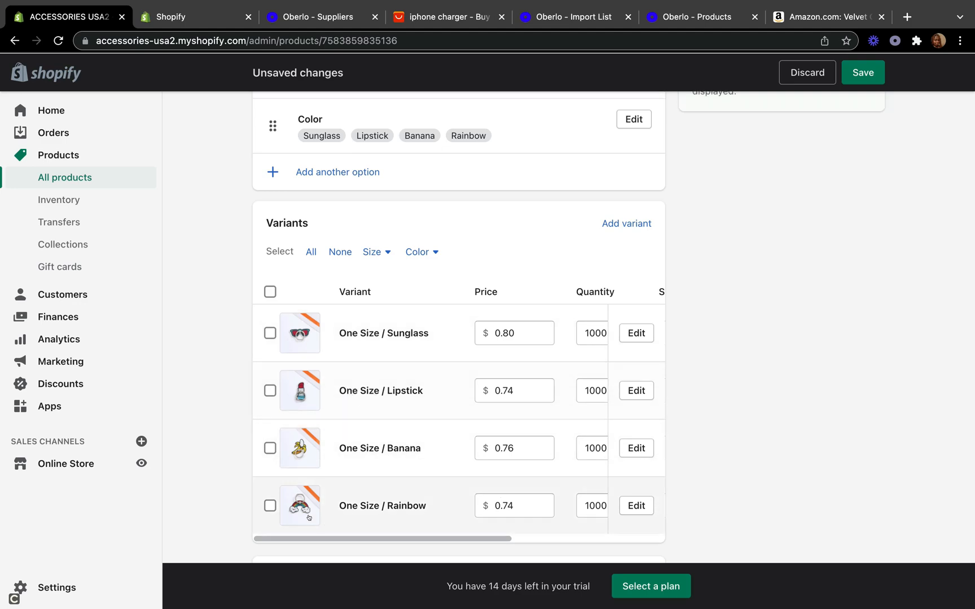
scroll(421, 486, "up", 9)
scroll(422, 486, "down", 2)
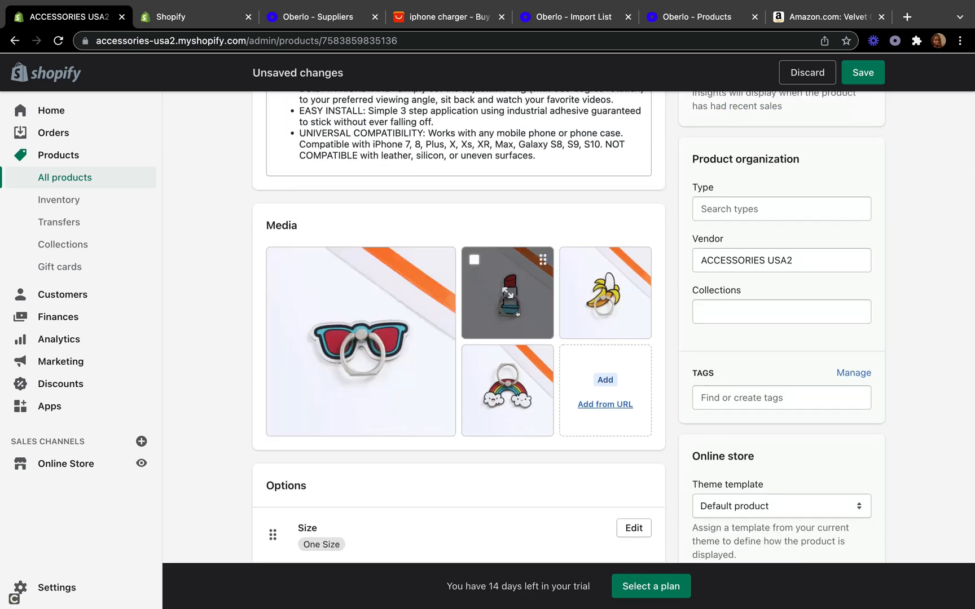
left_click_drag(517, 313, 315, 333)
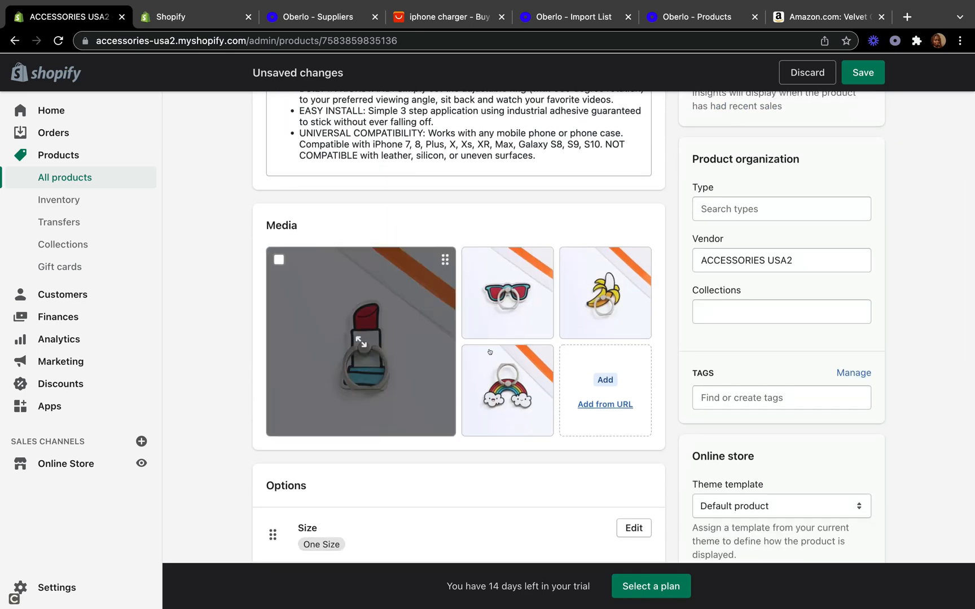
left_click_drag(504, 381, 505, 282)
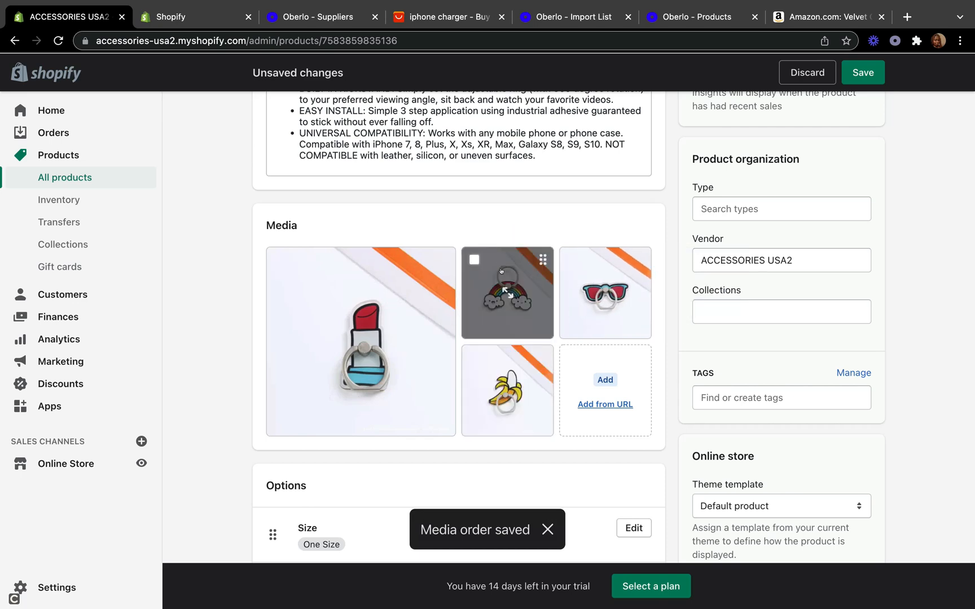
scroll(606, 343, "down", 10)
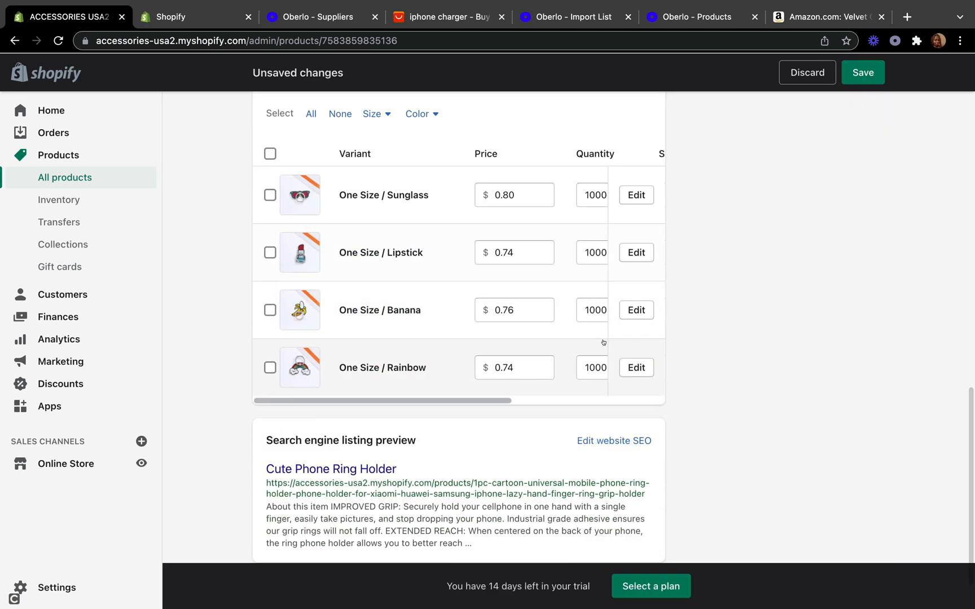
scroll(606, 343, "up", 12)
scroll(606, 343, "down", 3)
left_click_drag(606, 342, 336, 352)
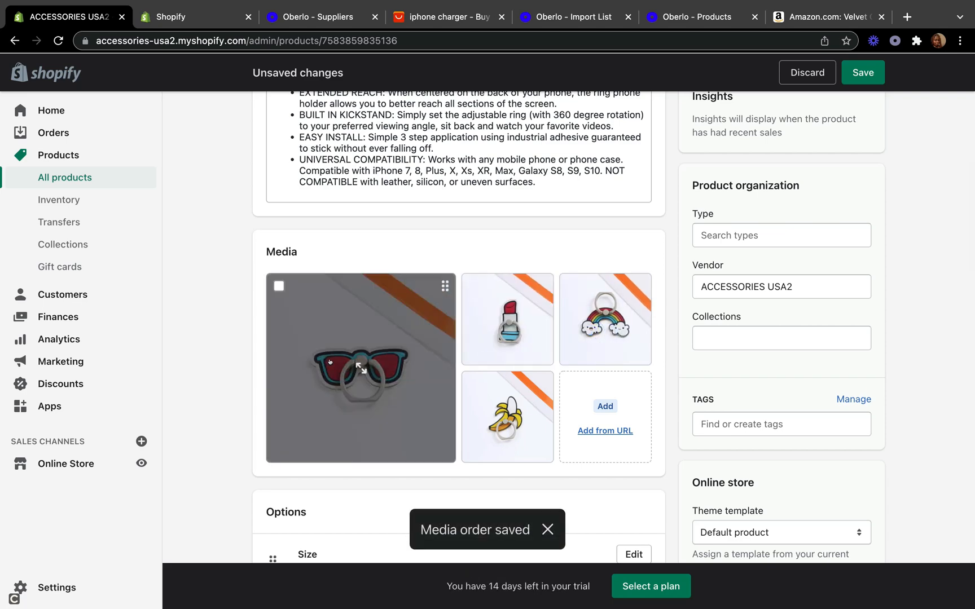
scroll(330, 362, "down", 2)
scroll(330, 363, "down", 3)
scroll(330, 361, "up", 12)
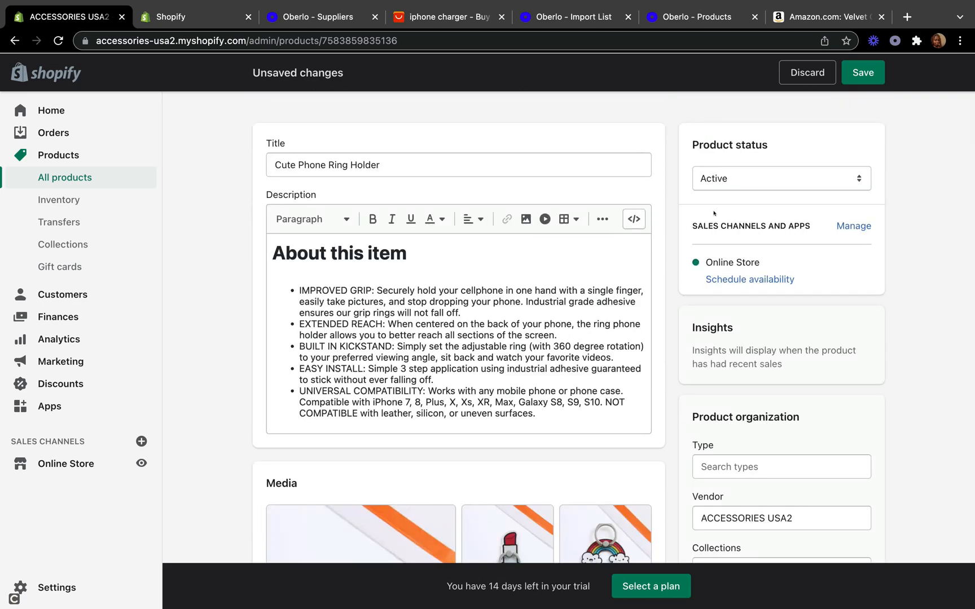
Add the product to the Phone Ring Holder collection
scroll(805, 198, "up", 2)
scroll(757, 246, "down", 2)
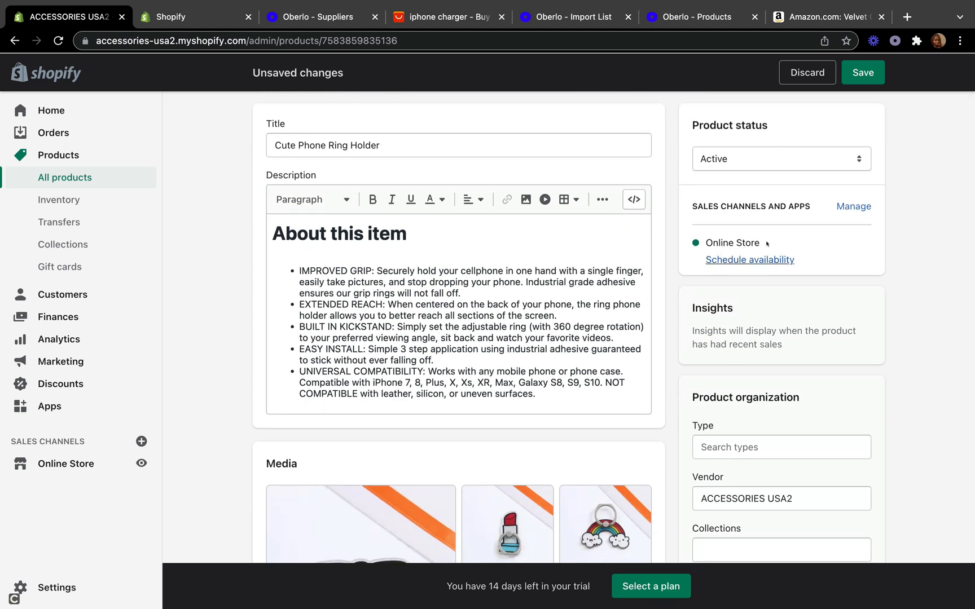
scroll(728, 299, "down", 5)
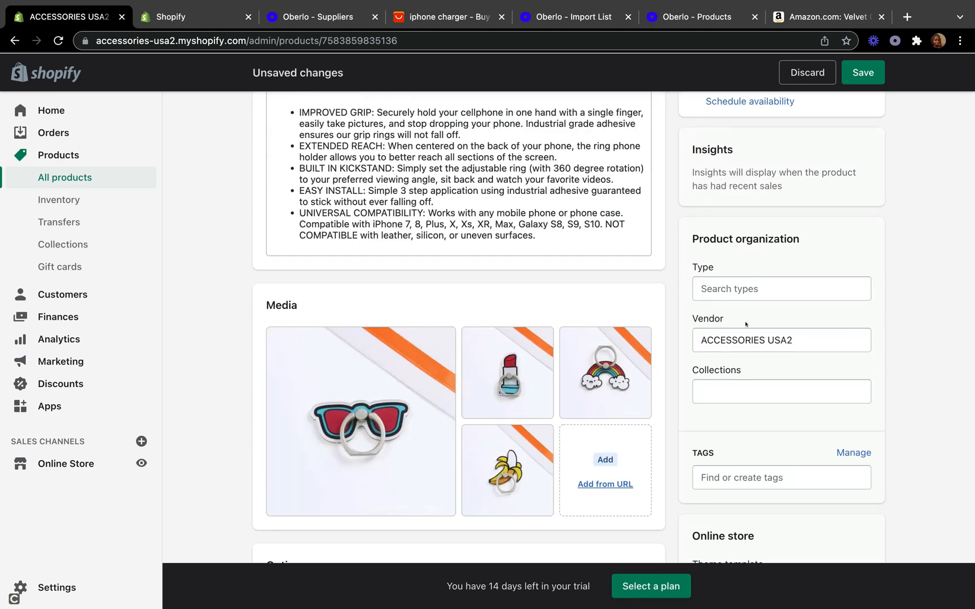
scroll(740, 340, "down", 3)
left_click(726, 299)
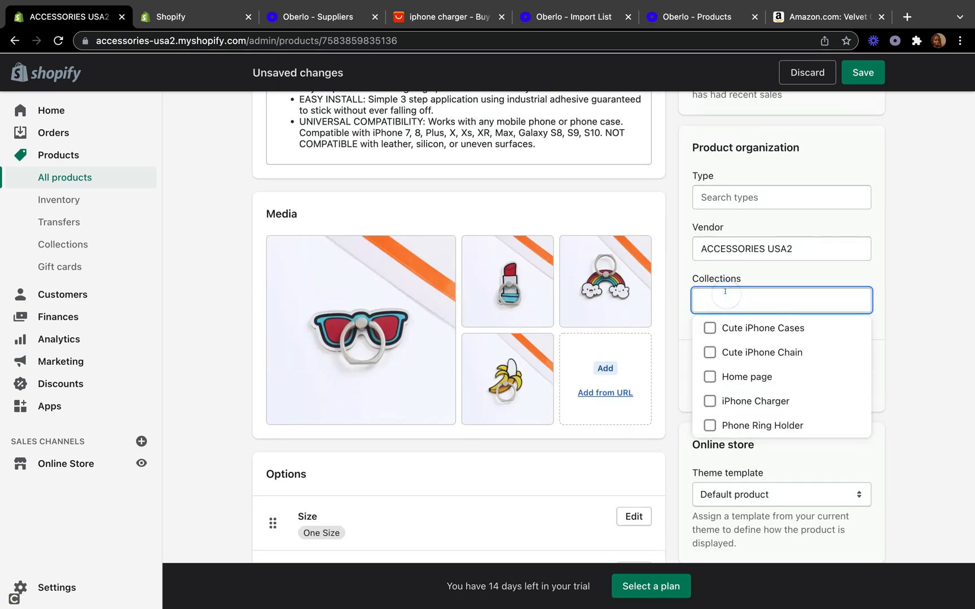
scroll(773, 389, "down", 2)
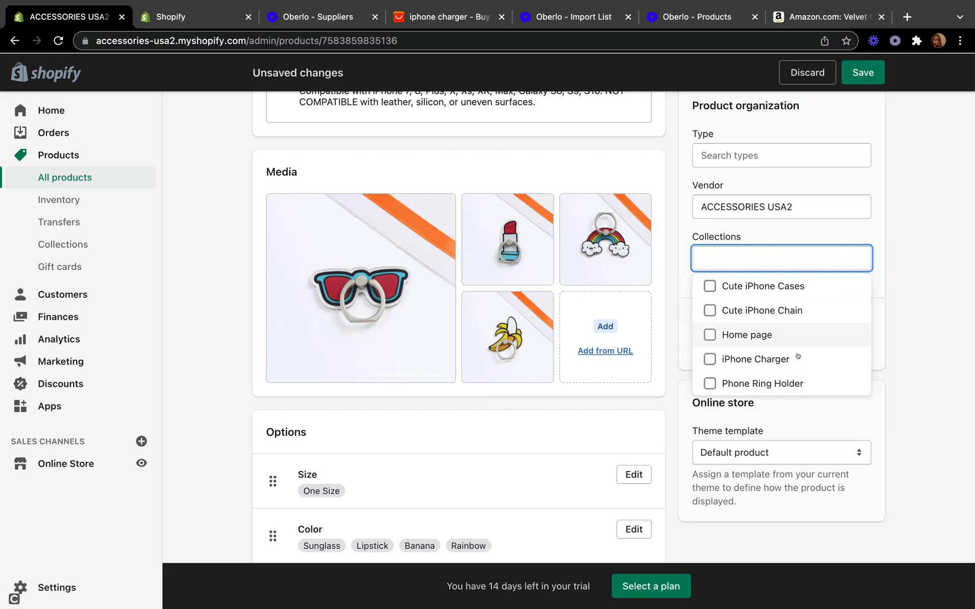
scroll(780, 364, "up", 1)
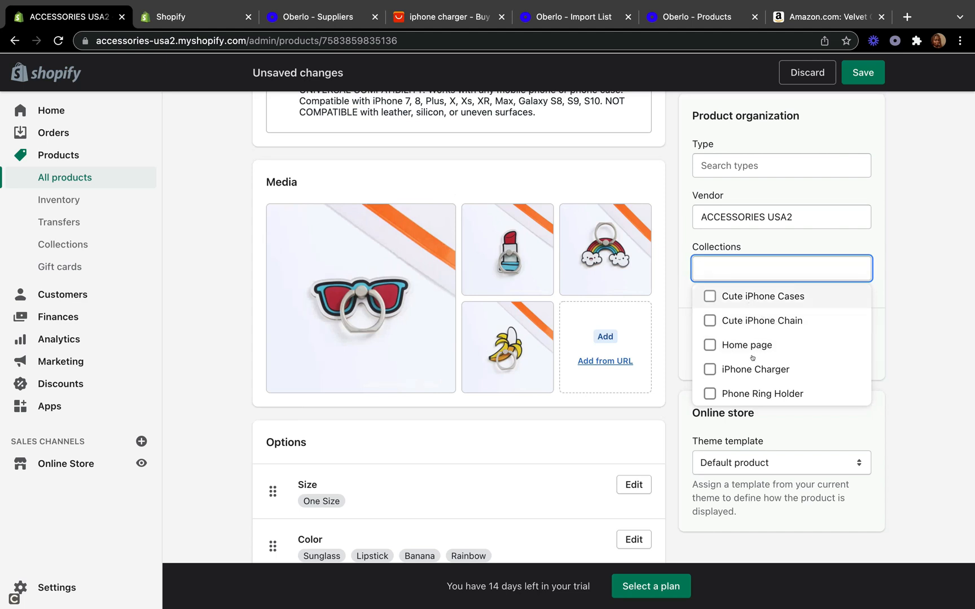
left_click(706, 391)
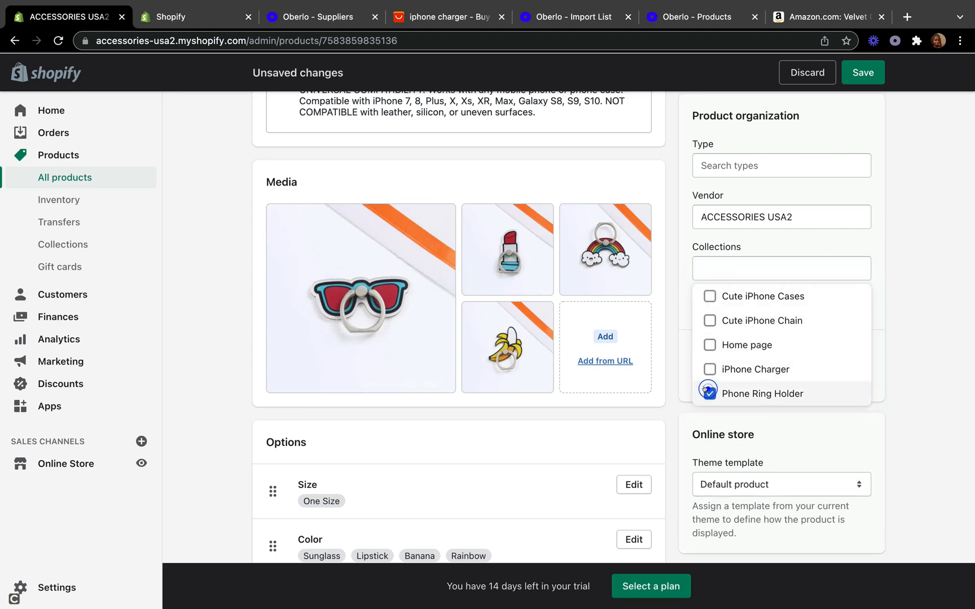
left_click(957, 341)
Save the Cute Phone Ring Holder product
scroll(896, 438, "down", 10)
scroll(896, 439, "up", 10)
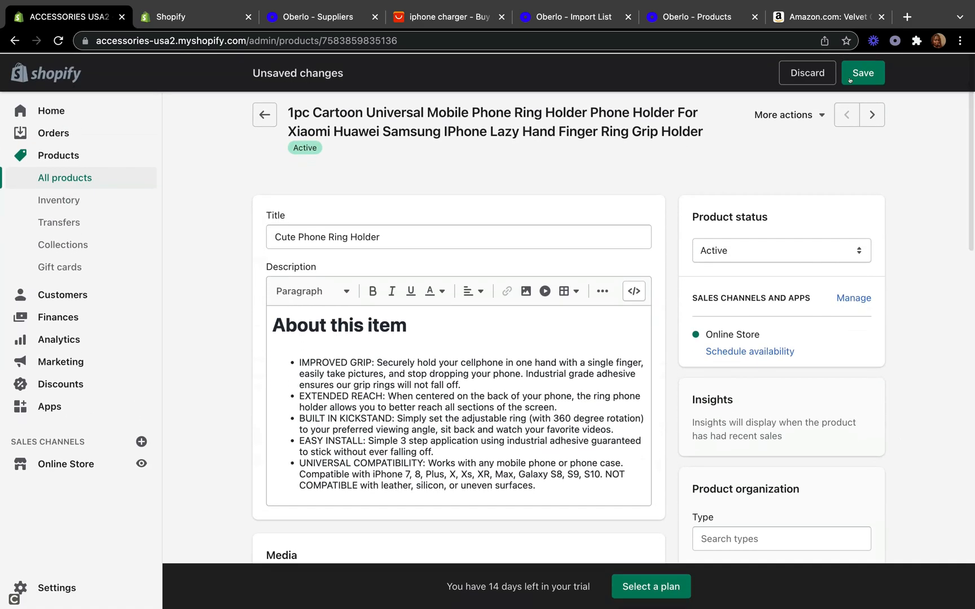
left_click(855, 75)
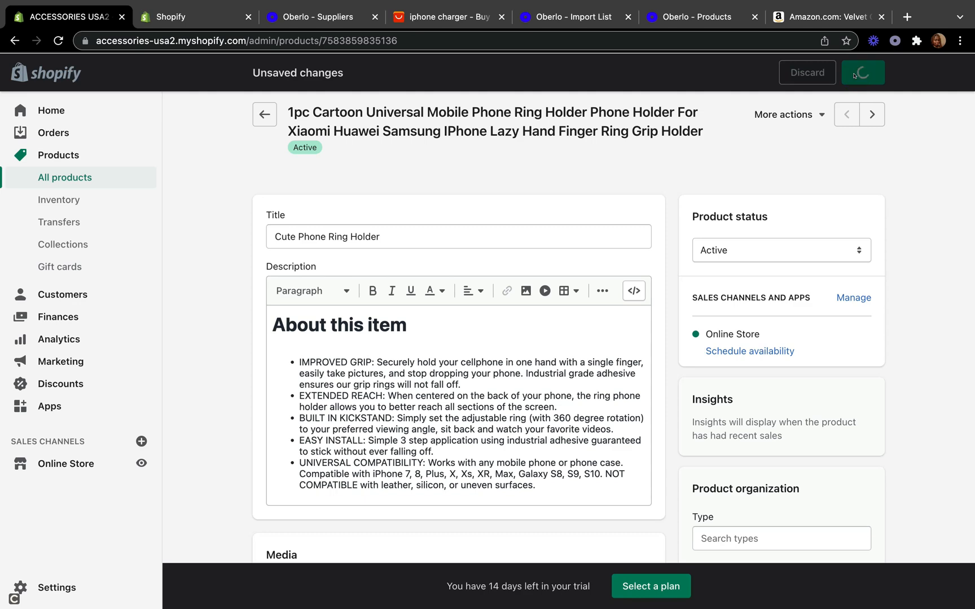
Return from the product editor to the All products list and scroll through it
left_click(264, 115)
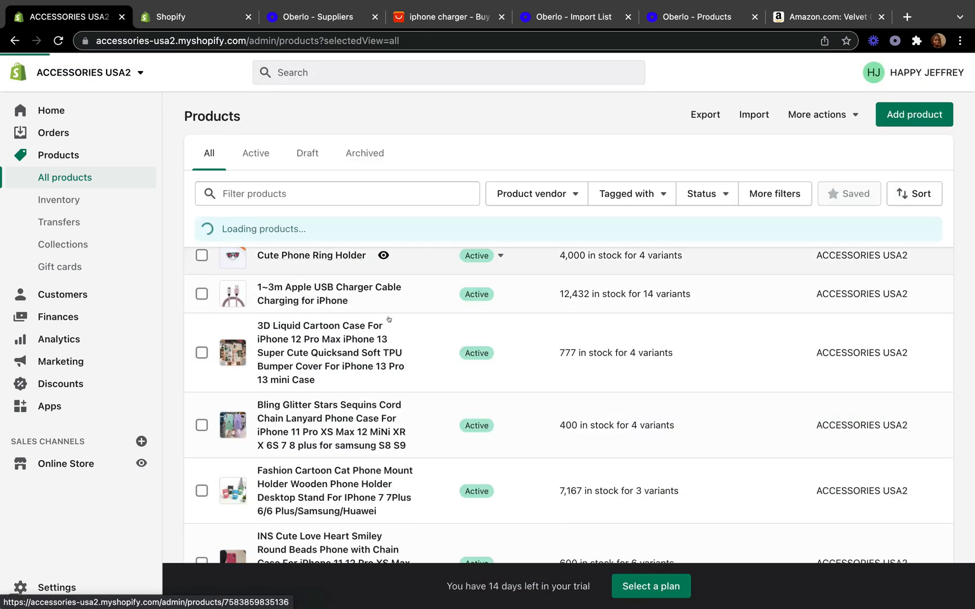
scroll(325, 264, "down", 5)
scroll(293, 225, "up", 3)
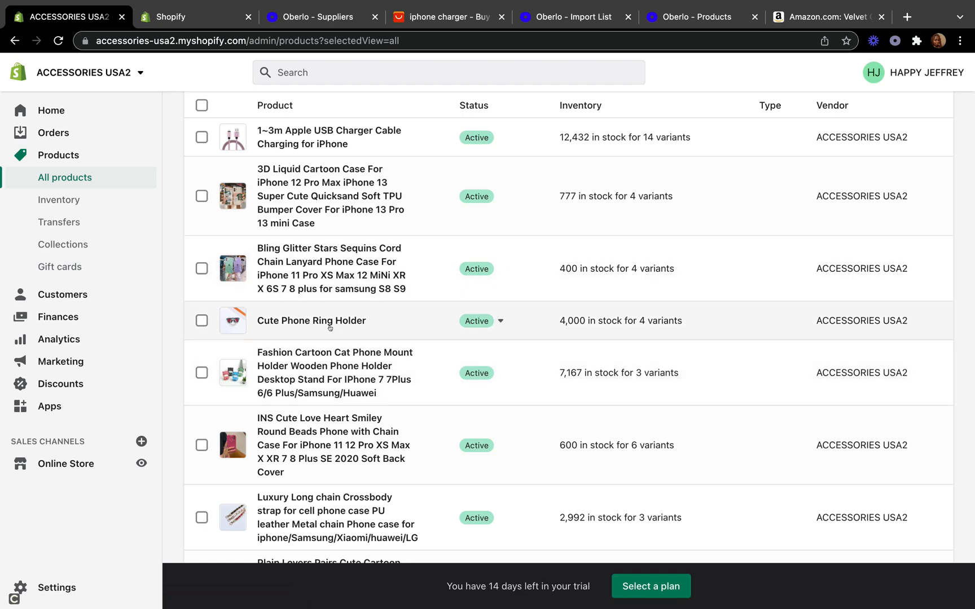
scroll(308, 361, "down", 5)
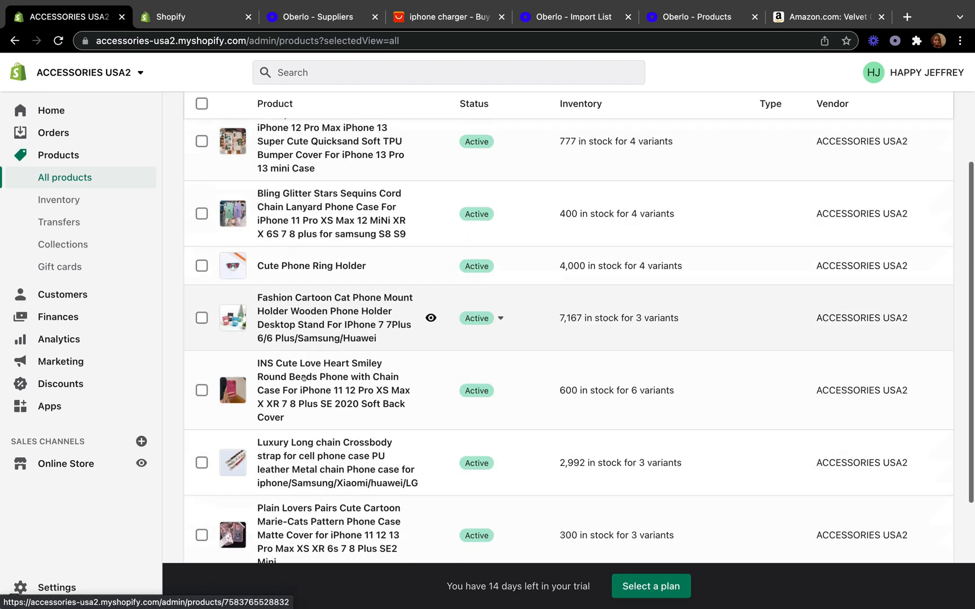
scroll(304, 384, "up", 5)
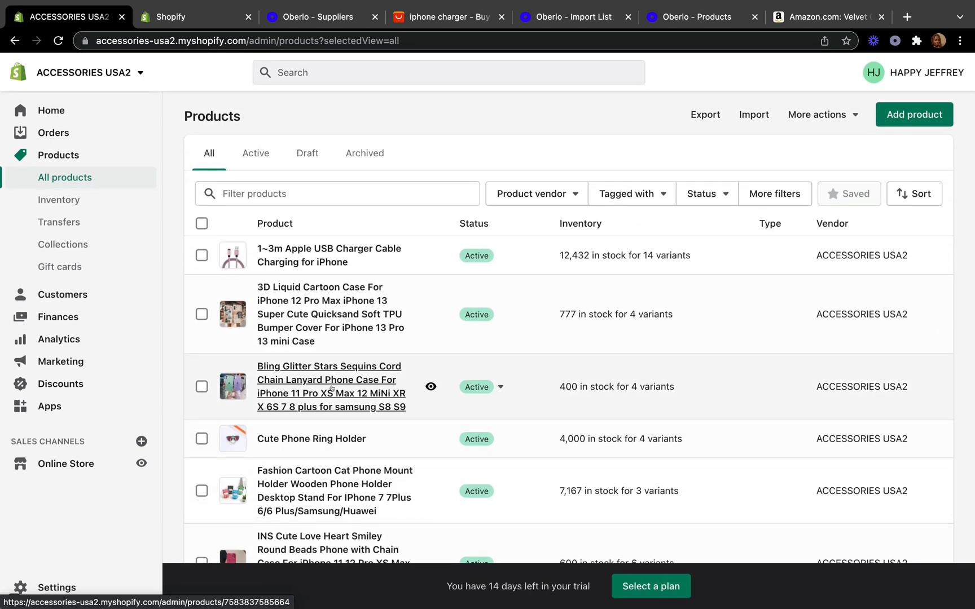
scroll(311, 413, "down", 6)
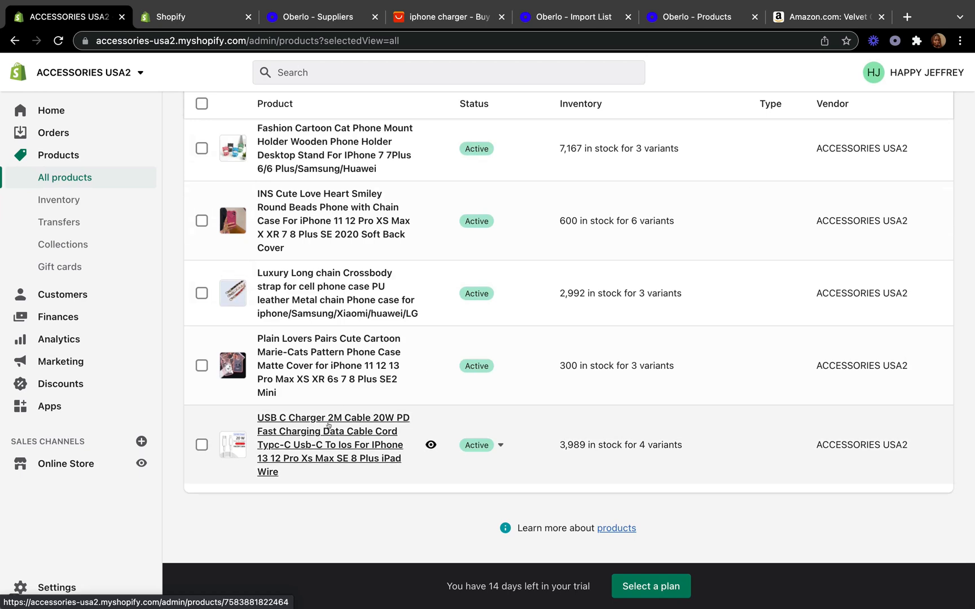
scroll(329, 425, "up", 6)
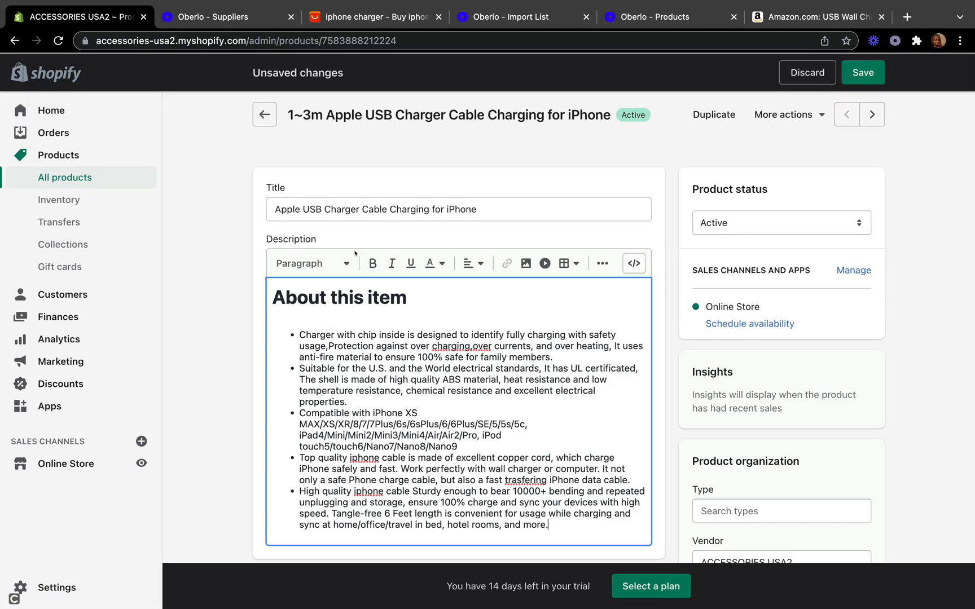
Delete the Ships From option from the Apple USB charger cable
scroll(501, 391, "down", 10)
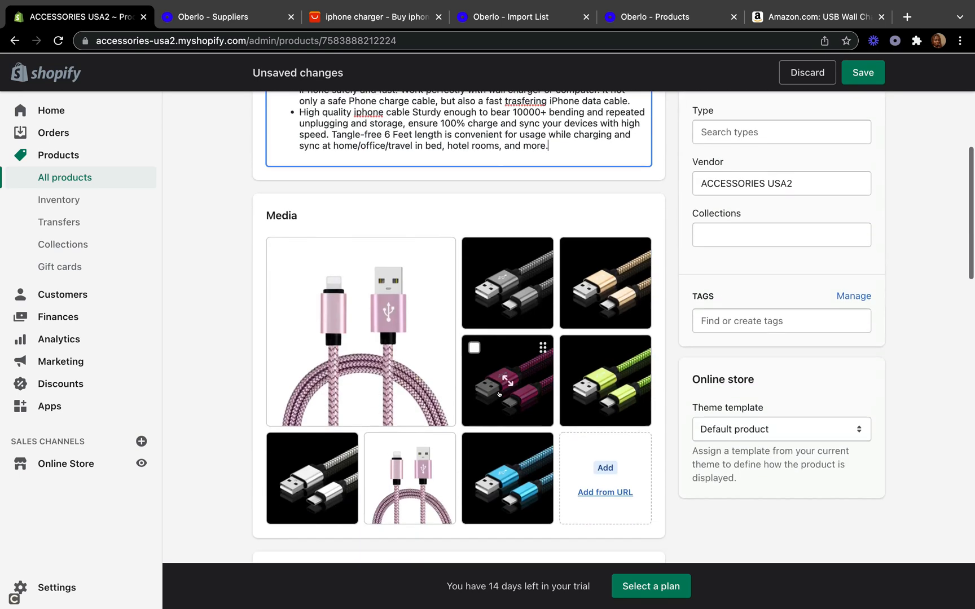
scroll(498, 394, "down", 3)
scroll(508, 396, "down", 6)
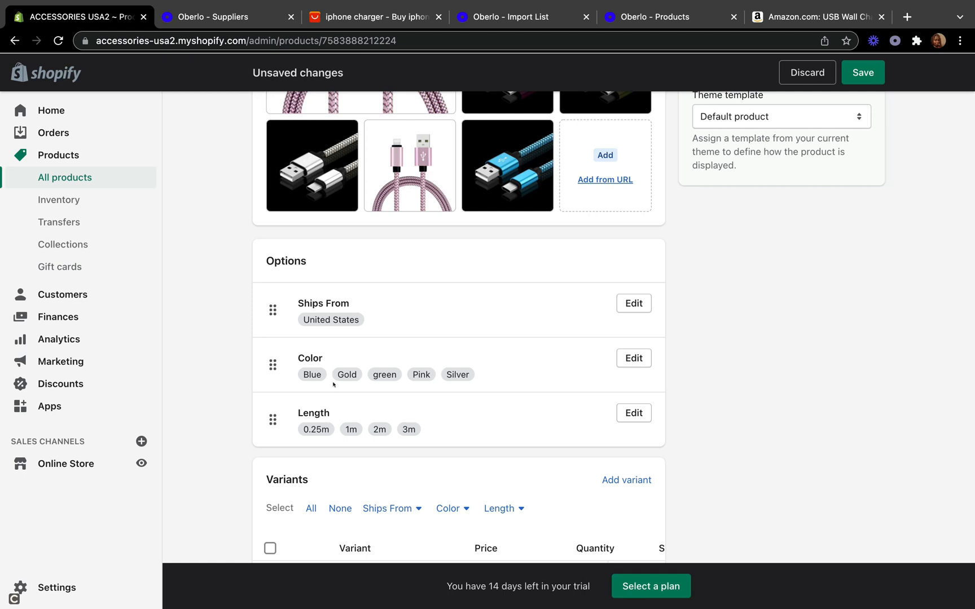
left_click(632, 302)
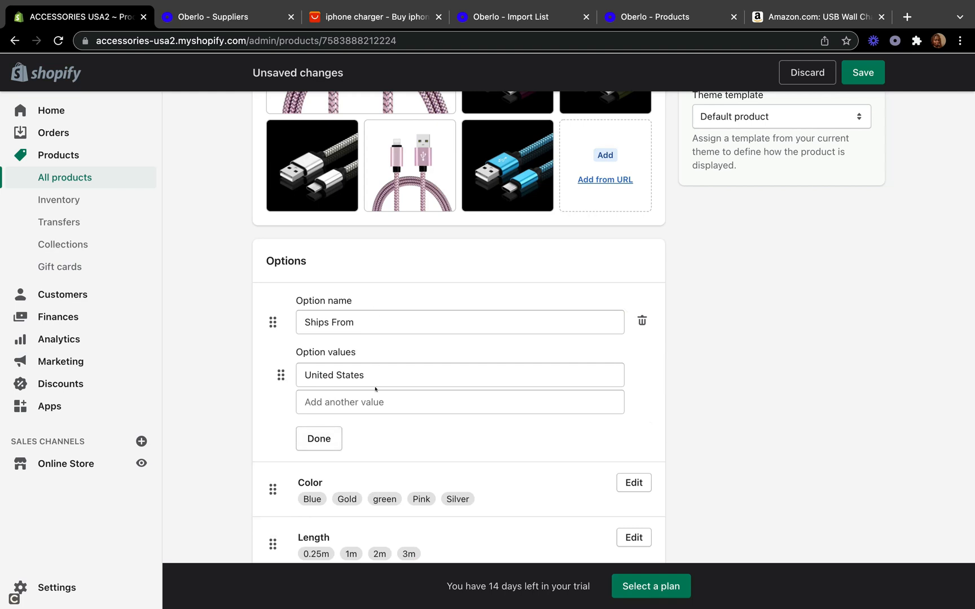
scroll(374, 394, "down", 2)
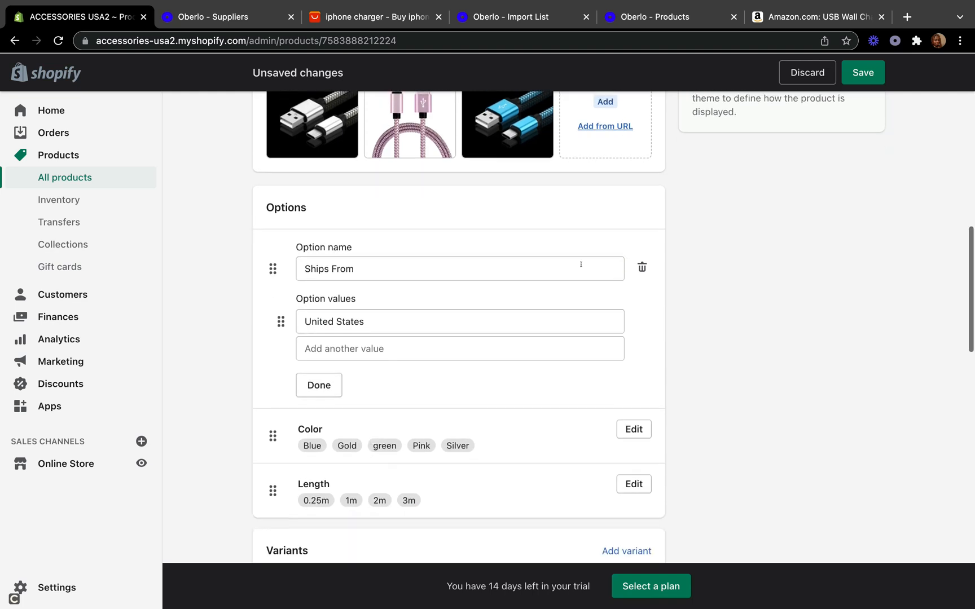
left_click(635, 273)
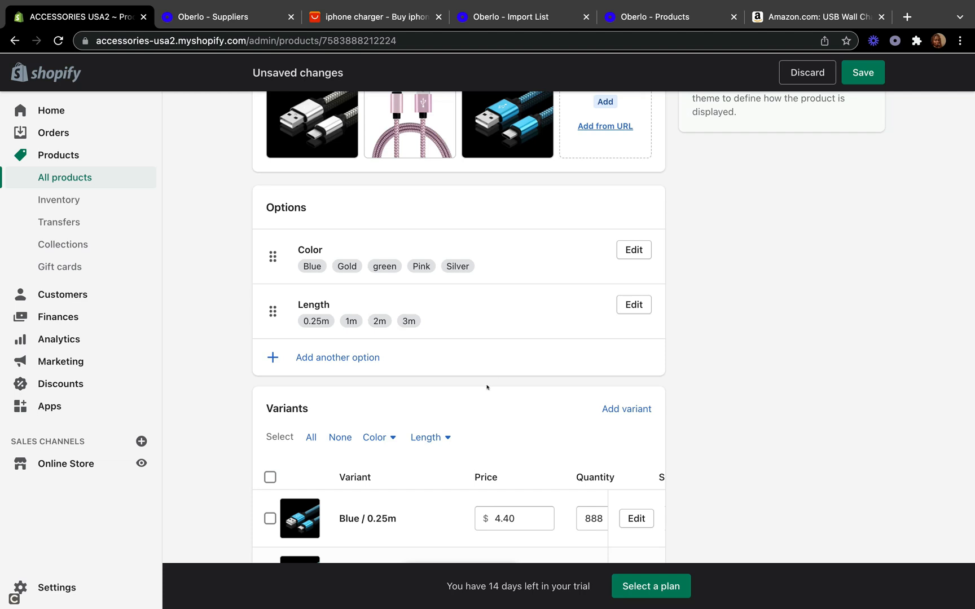
Assign the charger cable to the iPhone Charger collection
scroll(485, 387, "down", 5)
scroll(484, 387, "up", 2)
scroll(485, 387, "up", 2)
scroll(484, 387, "down", 6)
scroll(484, 387, "up", 4)
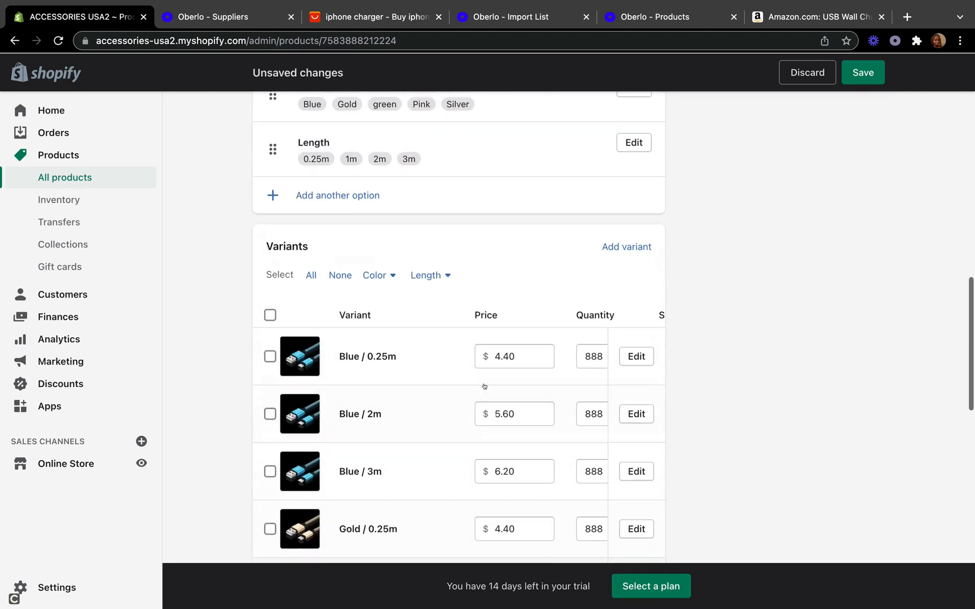
scroll(484, 387, "up", 10)
left_click(720, 306)
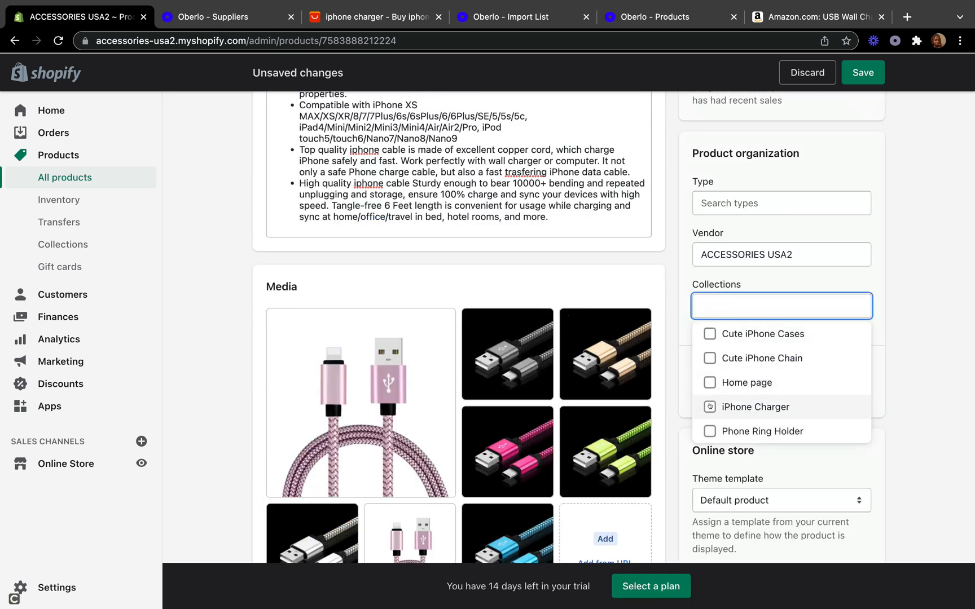
left_click(709, 407)
left_click(813, 472)
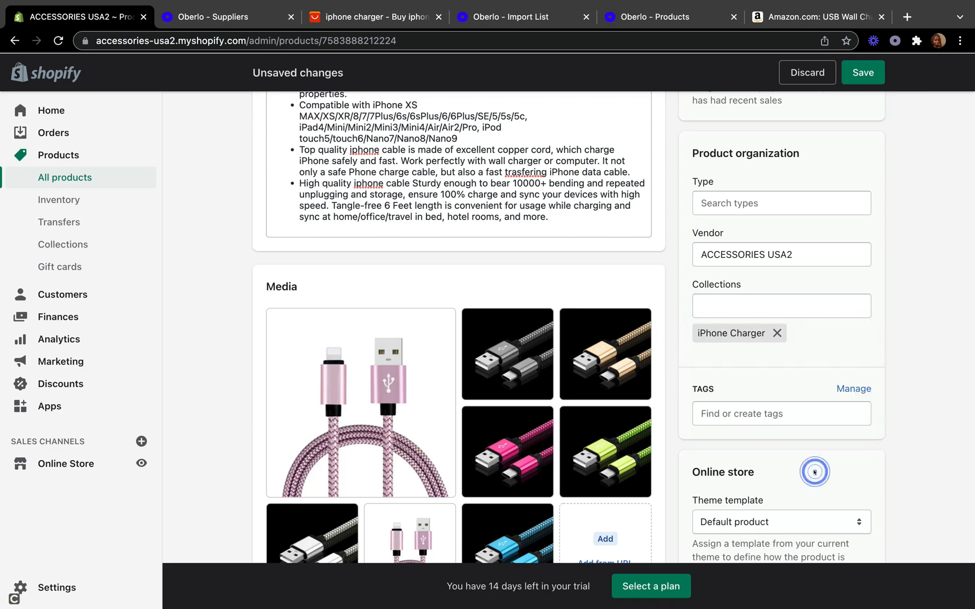
scroll(814, 473, "down", 2)
scroll(813, 472, "down", 15)
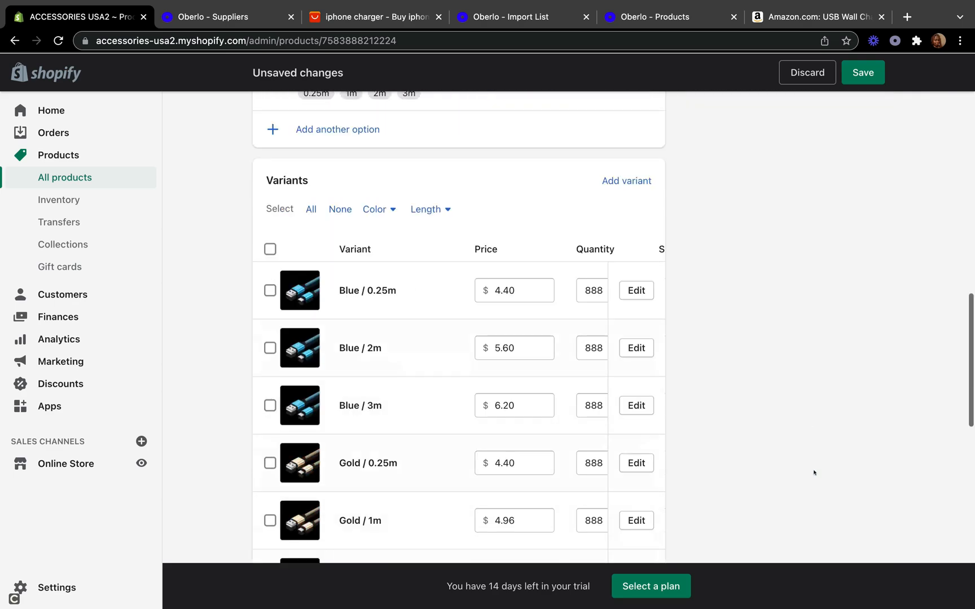
scroll(814, 473, "down", 5)
scroll(814, 472, "up", 20)
scroll(814, 472, "down", 5)
scroll(814, 473, "down", 12)
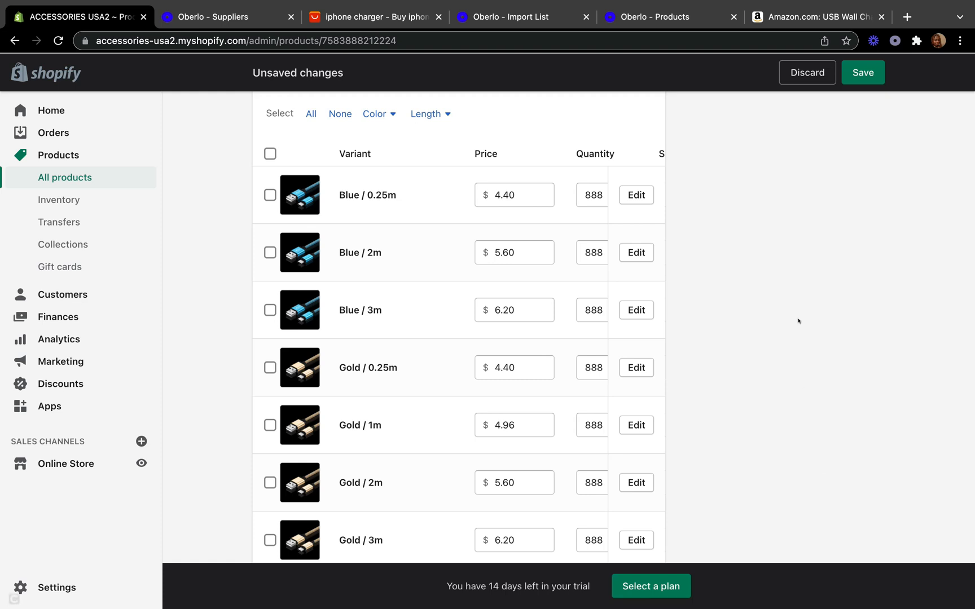
scroll(505, 292, "right", 5)
scroll(505, 292, "left", 5)
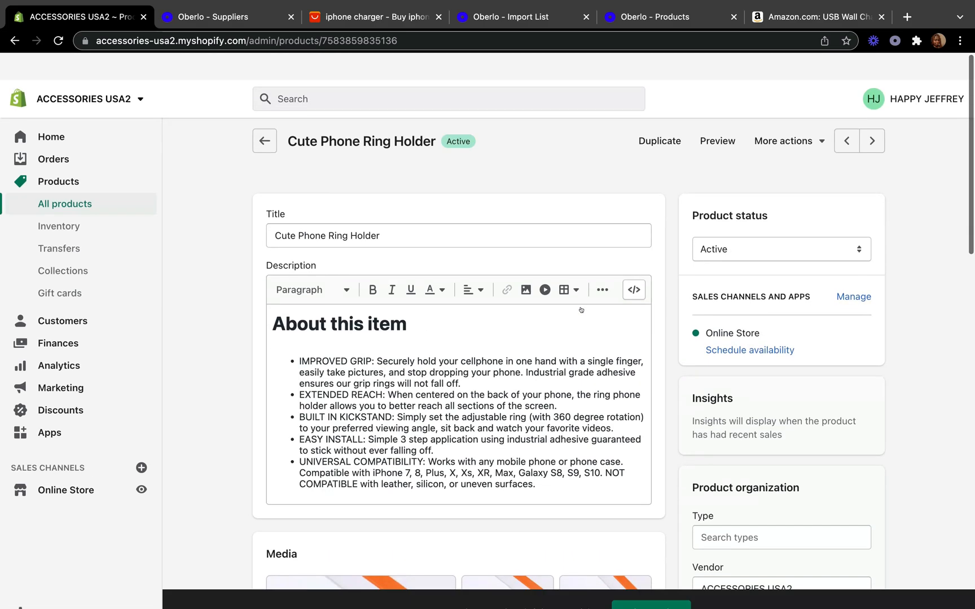
scroll(584, 307, "down", 4)
scroll(583, 309, "down", 10)
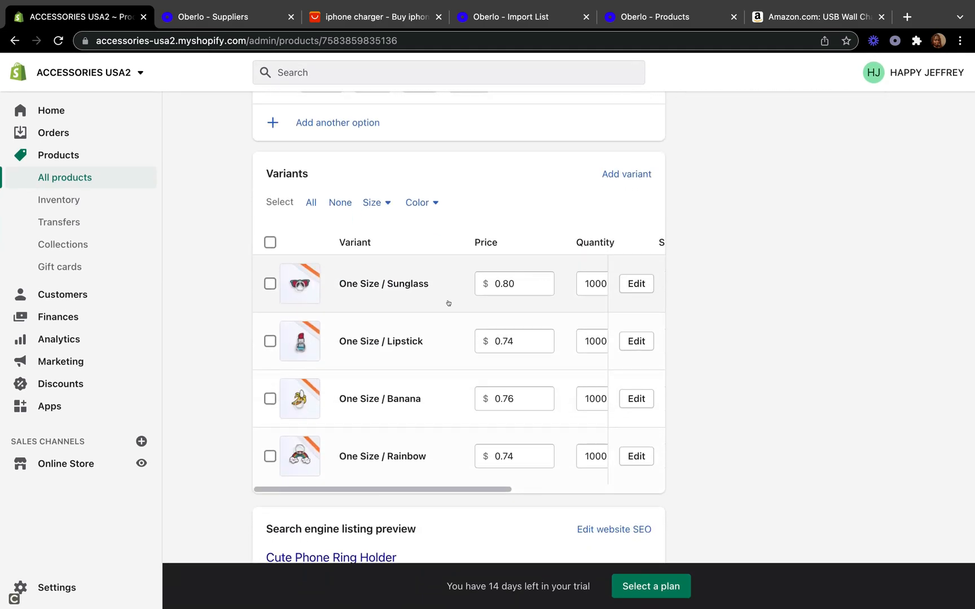
Open the One Size / Sunglass variant's details
scroll(429, 303, "right", 2)
scroll(423, 302, "left", 2)
scroll(423, 303, "right", 5)
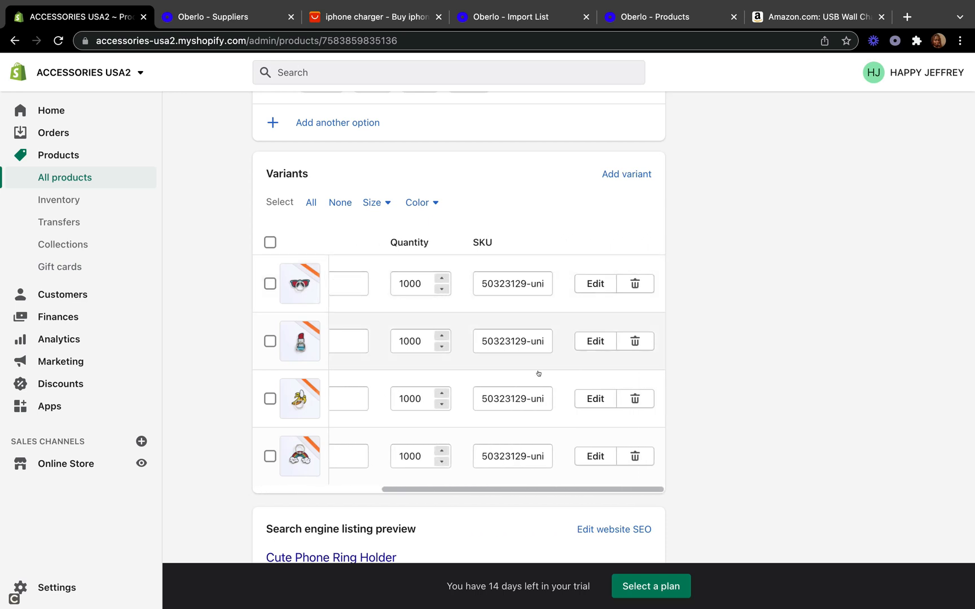
left_click(600, 284)
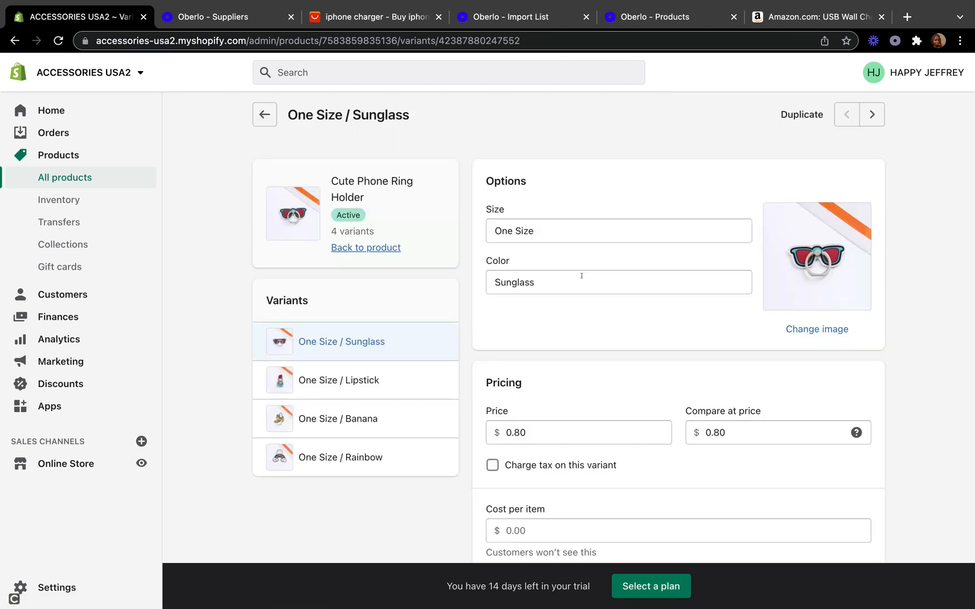
scroll(582, 276, "down", 10)
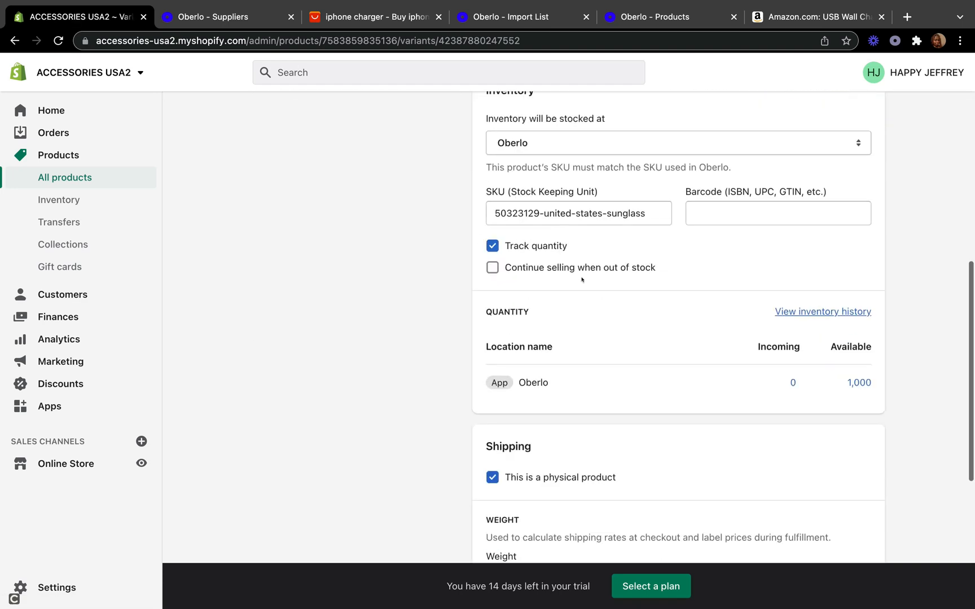
scroll(582, 280, "up", 10)
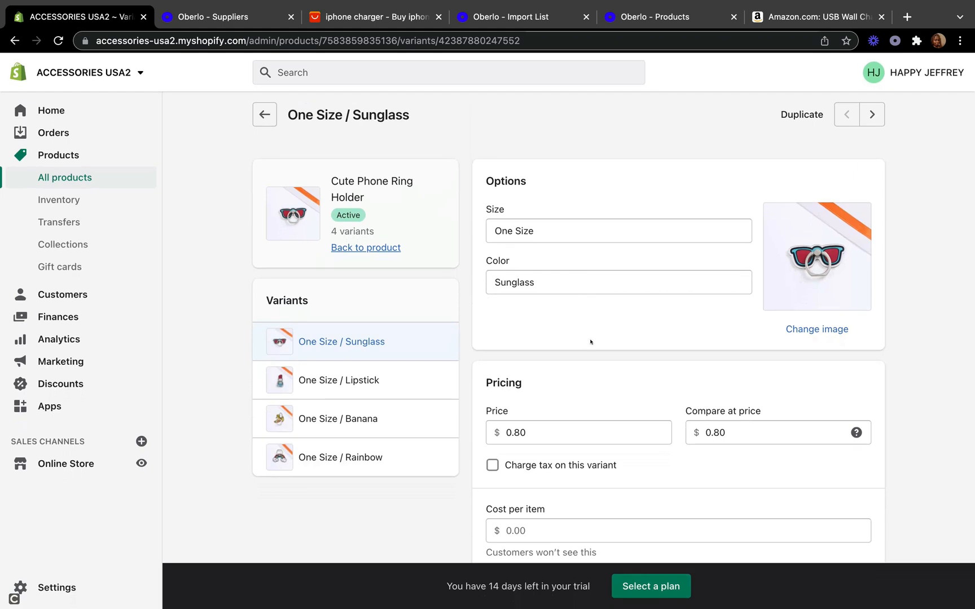
scroll(607, 421, "down", 2)
scroll(608, 419, "down", 3)
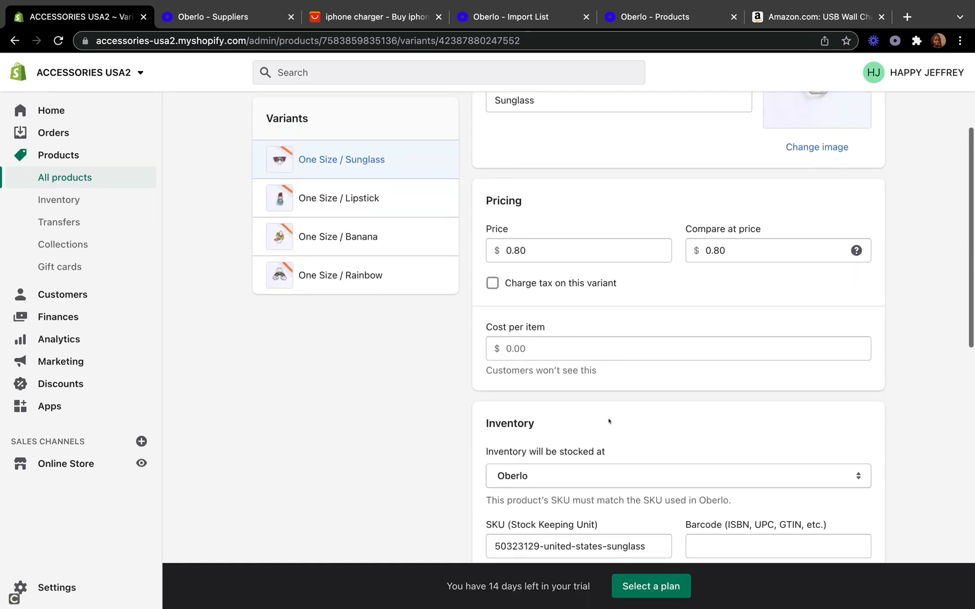
Set the Sunglass price to 12.99 and clear its 0.80 compare-at price
left_click(542, 249)
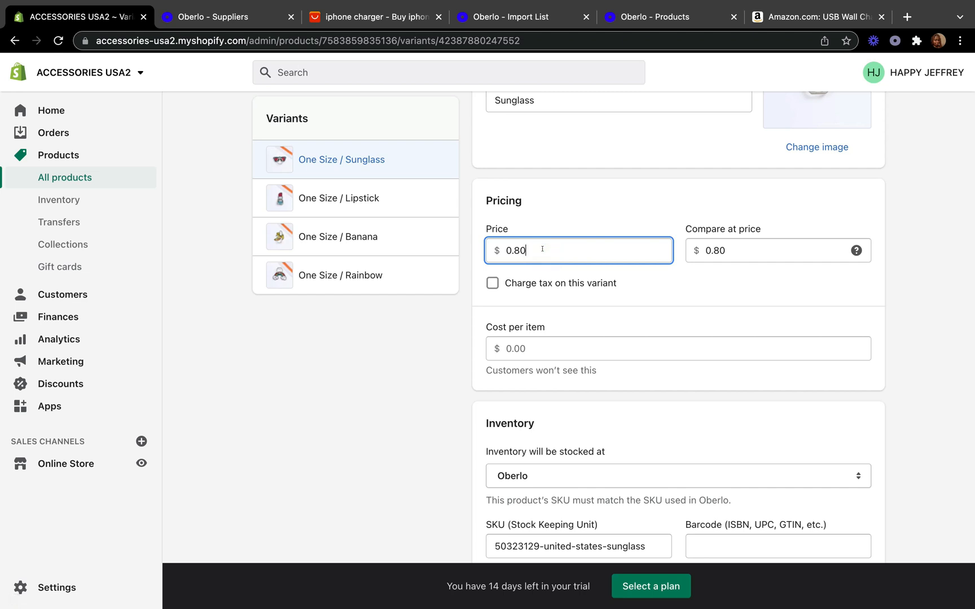
key("BackSpace")
key("BackSpace")
key("BackSpace")
key("BackSpace")
type("1")
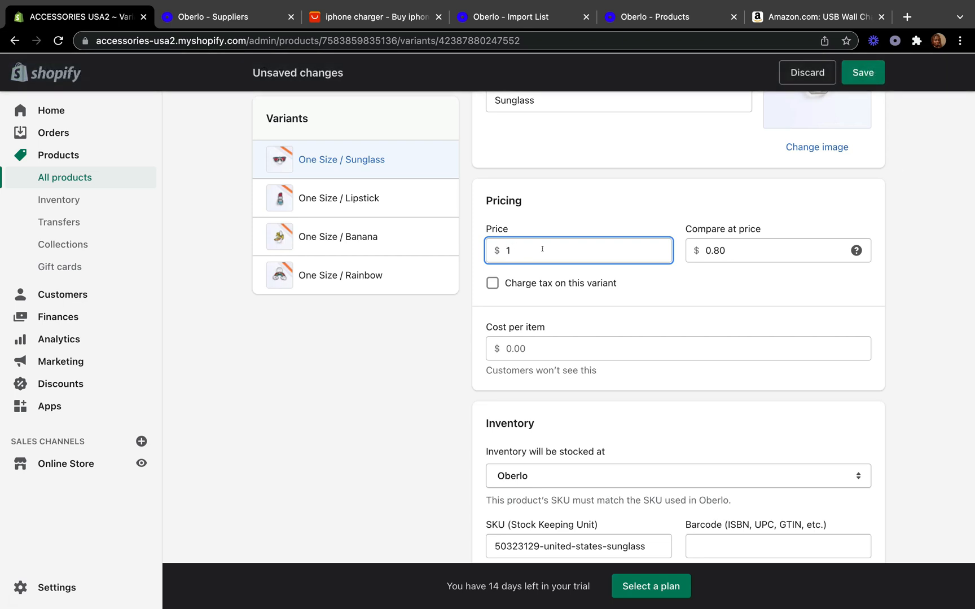
type("2.99")
left_click(743, 252)
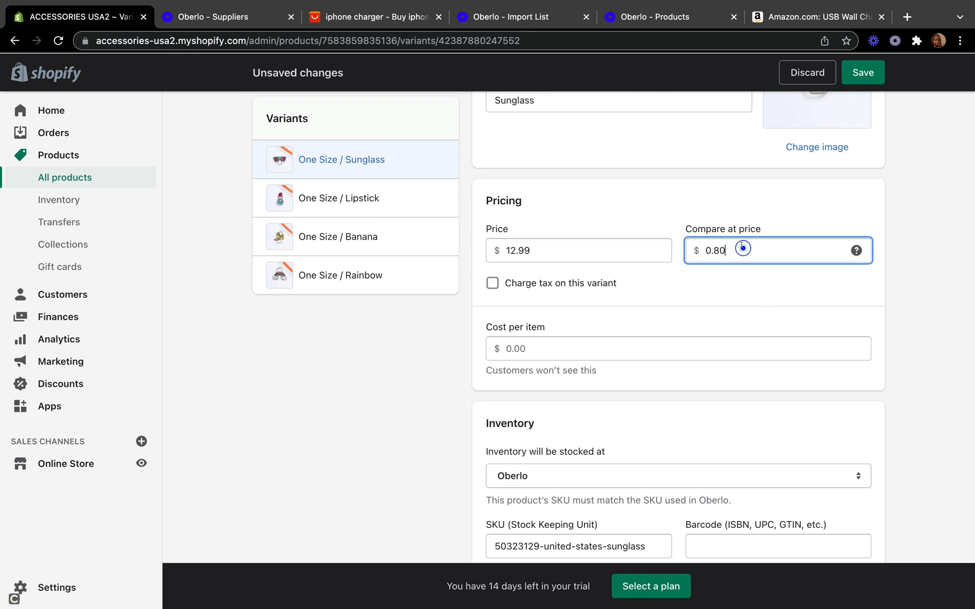
key("BackSpace")
key("BackSpace")
key("BackSpace")
key("BackSpace")
left_click(719, 279)
Enter 0.80 as the Sunglass variant's cost per item
scroll(622, 333, "down", 3)
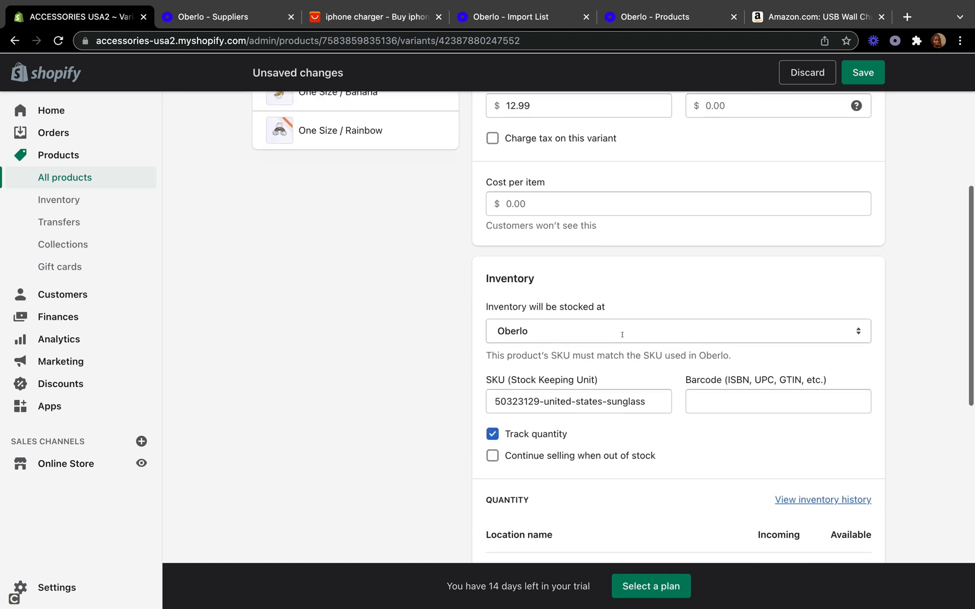
left_click(558, 186)
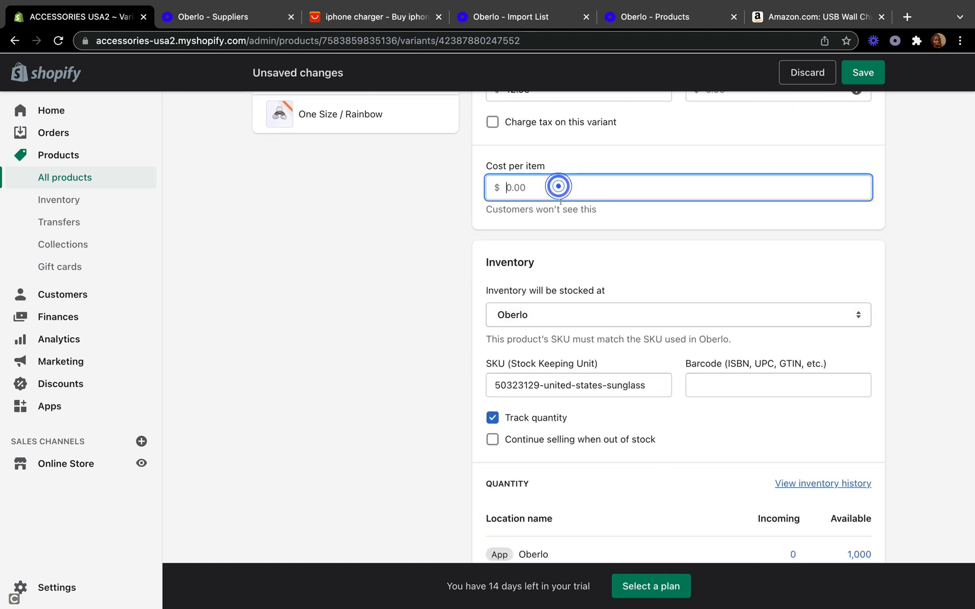
scroll(560, 203, "up", 4)
type("0.")
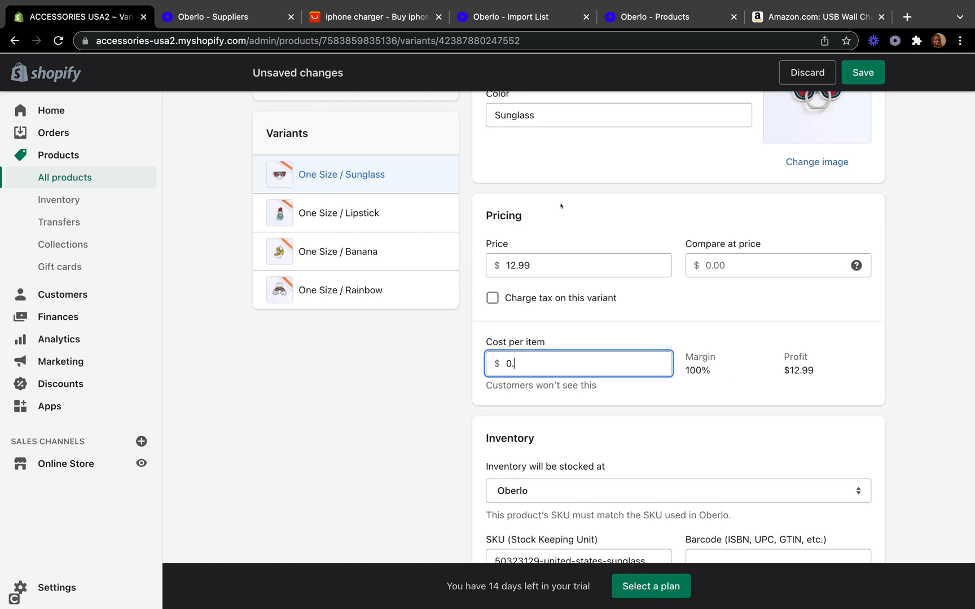
type("80")
left_click(693, 358)
Enter 9.99 as the Sunglass variant's compare-at price
left_click(577, 319)
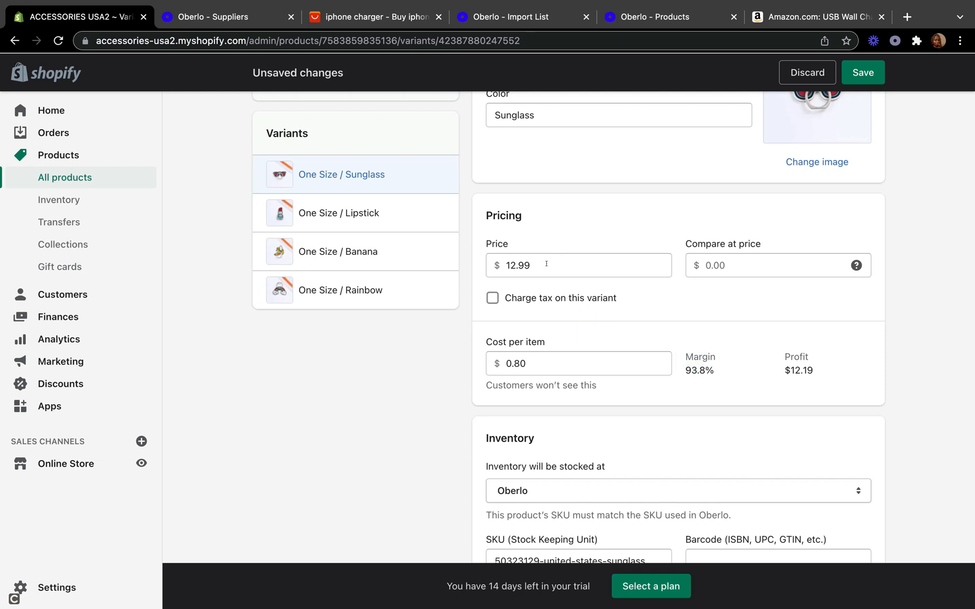
left_click(546, 267)
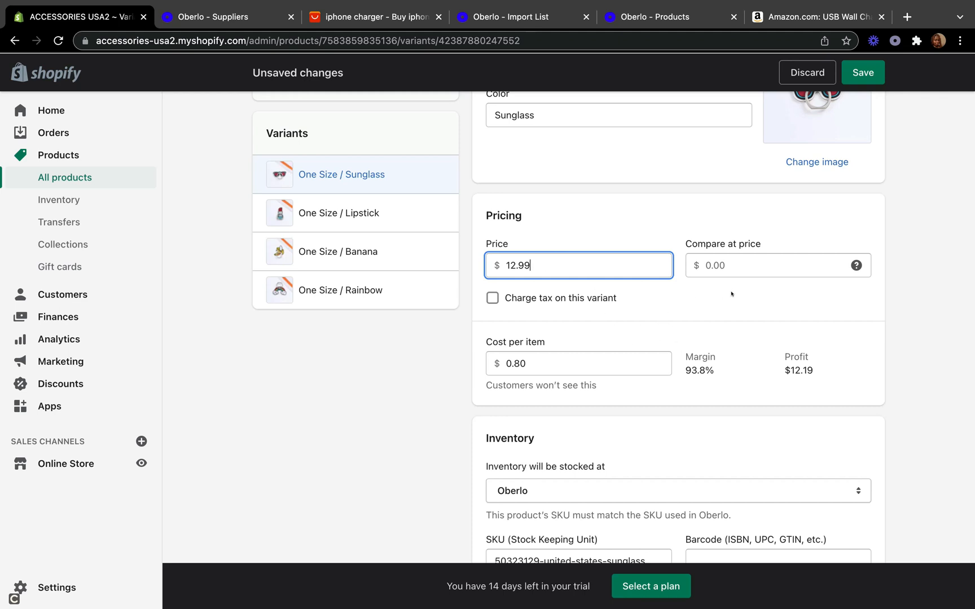
left_click(743, 268)
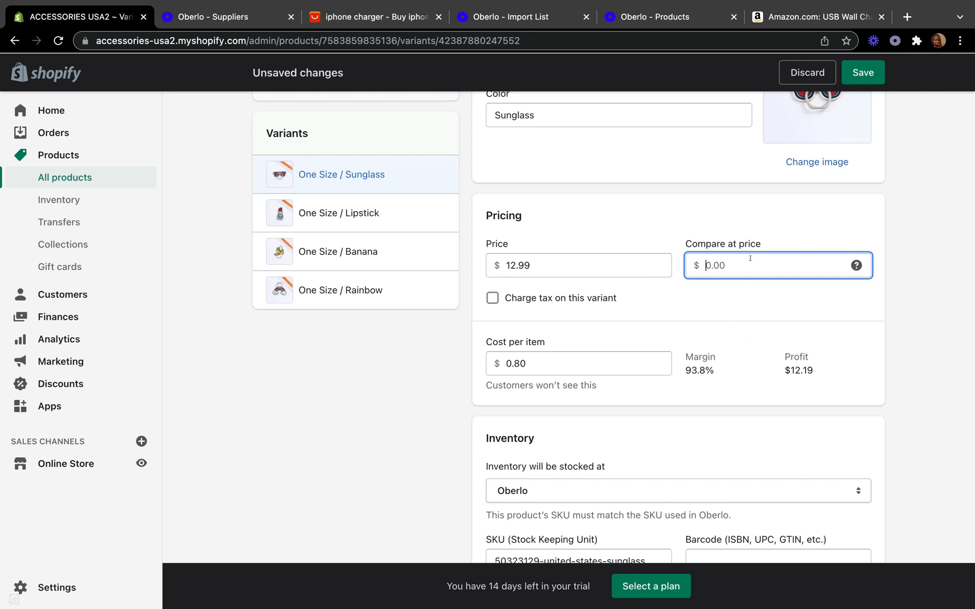
type("9.99")
left_click(756, 306)
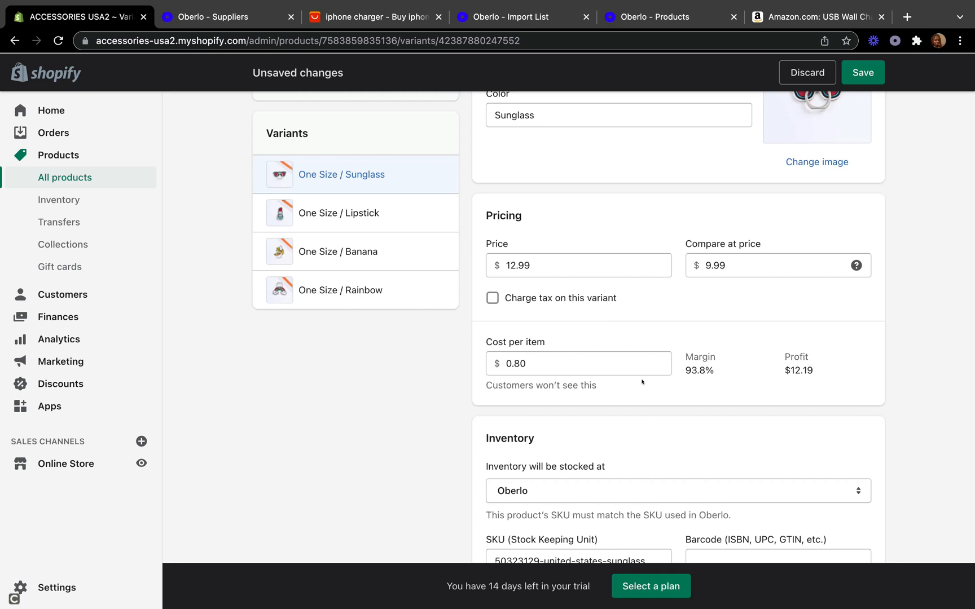
Save the Sunglass variant's pricing
scroll(622, 286, "up", 1)
scroll(623, 286, "down", 10)
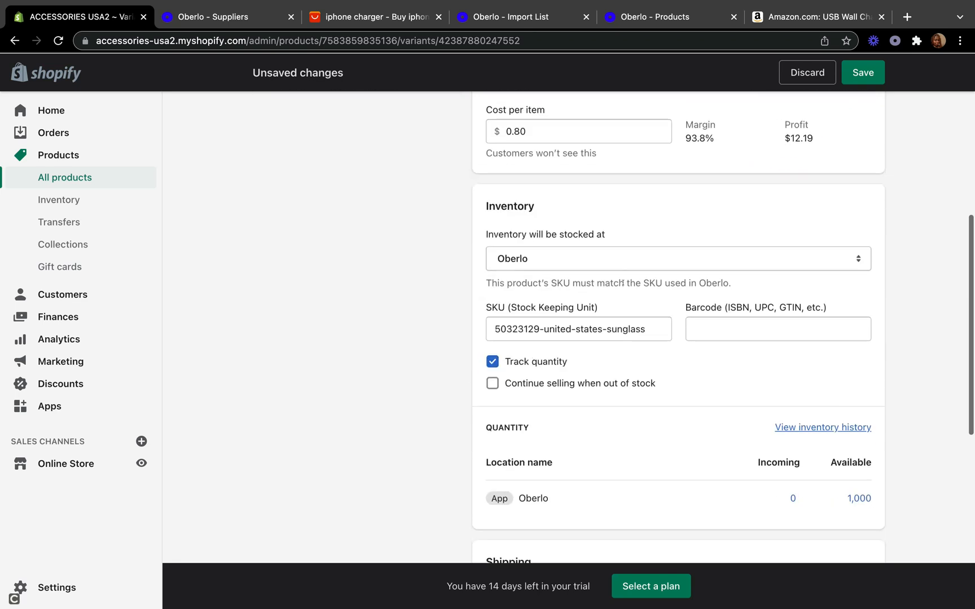
scroll(623, 293, "down", 5)
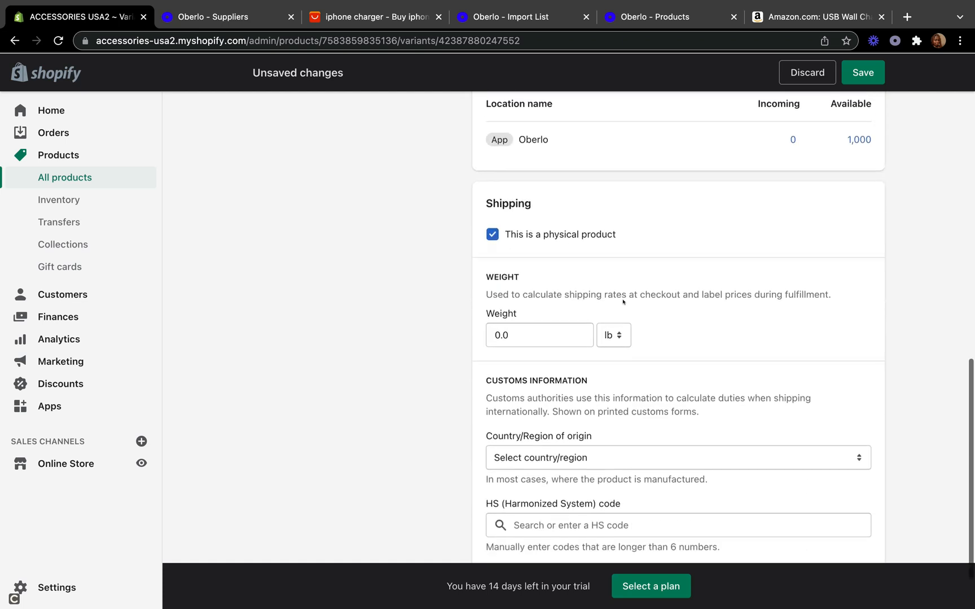
scroll(623, 302, "up", 15)
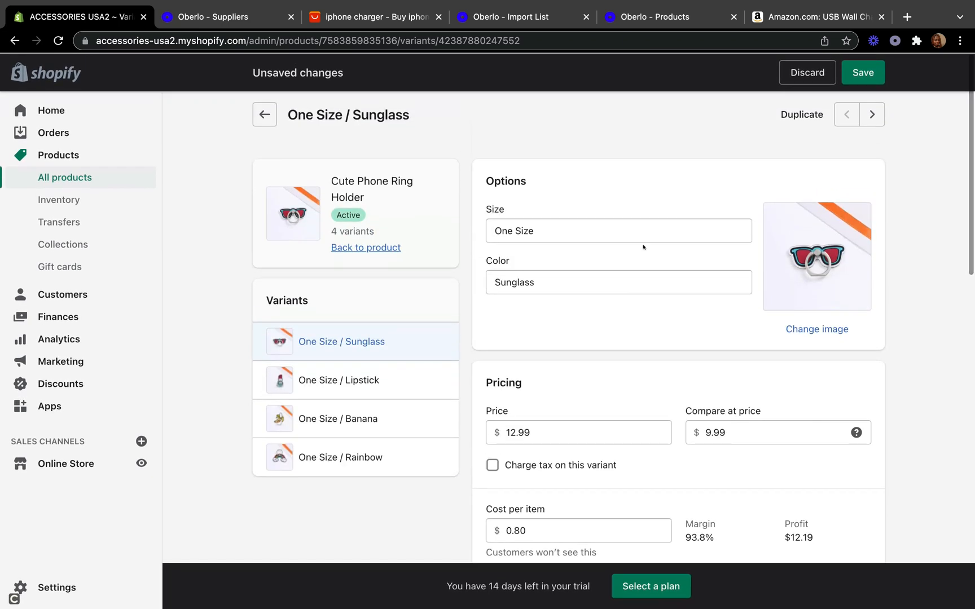
left_click(863, 73)
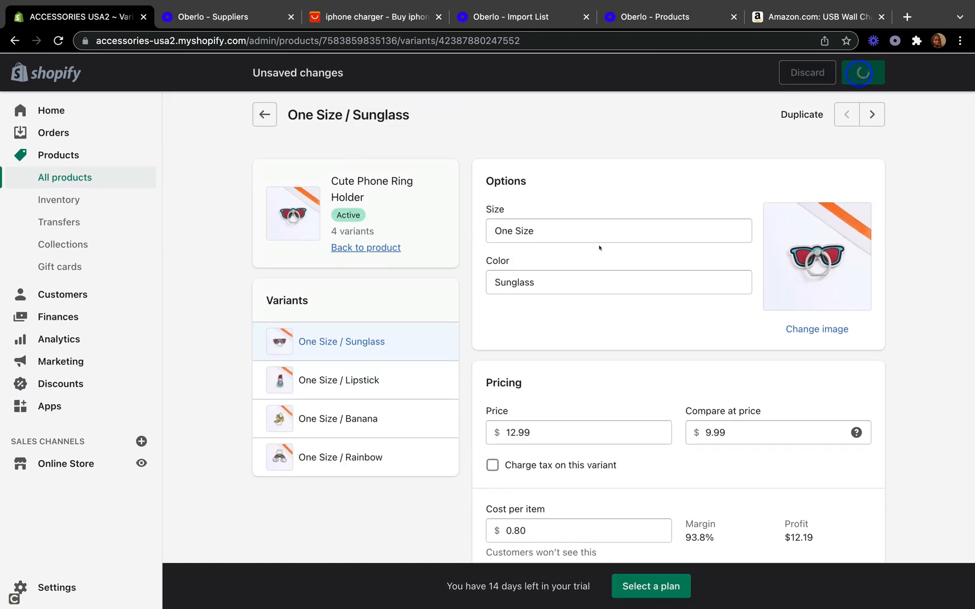
Give the Lipstick variant price 12.99 and compare-at 9.99, and save
left_click(339, 378)
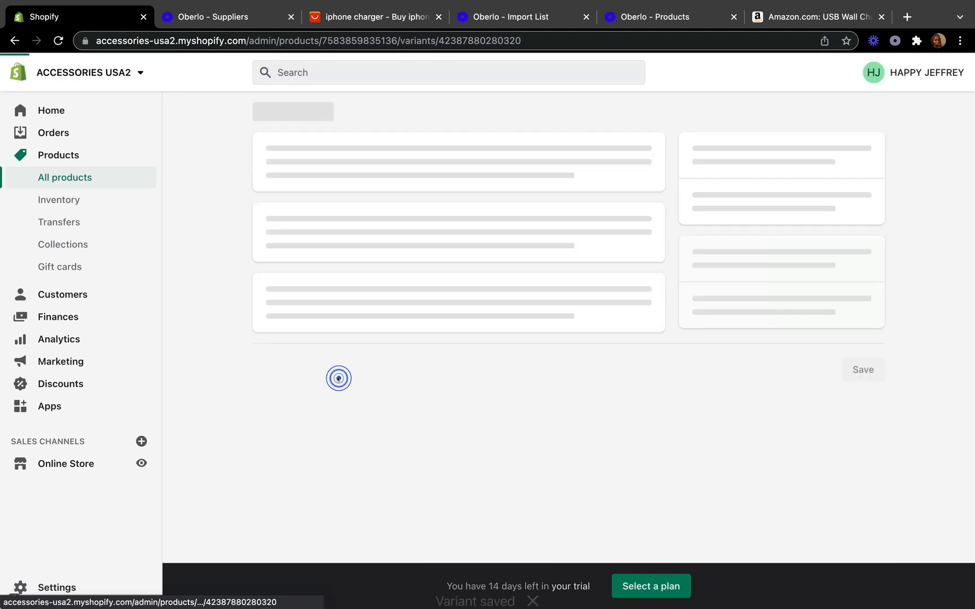
double_click(536, 433)
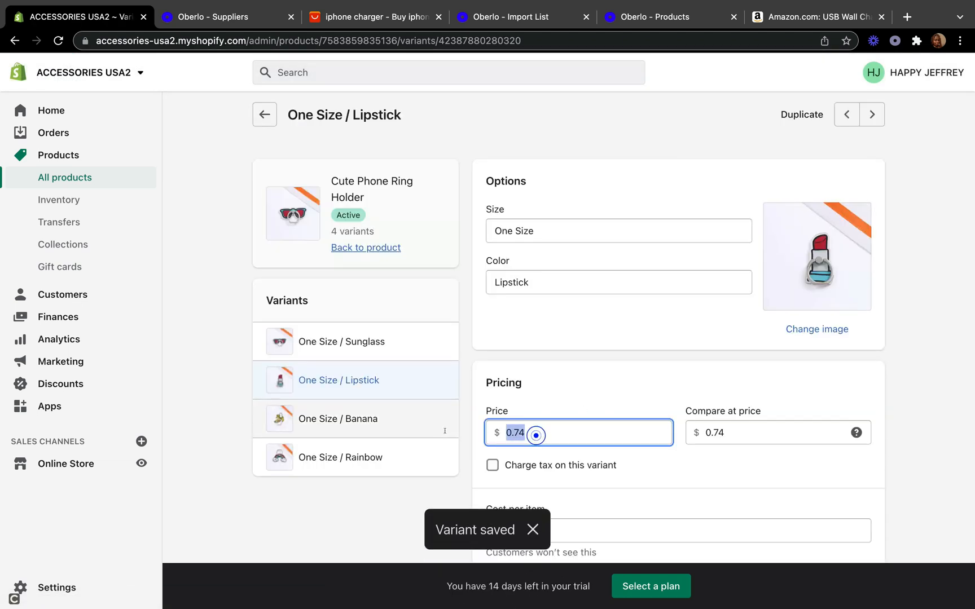
type("12.99")
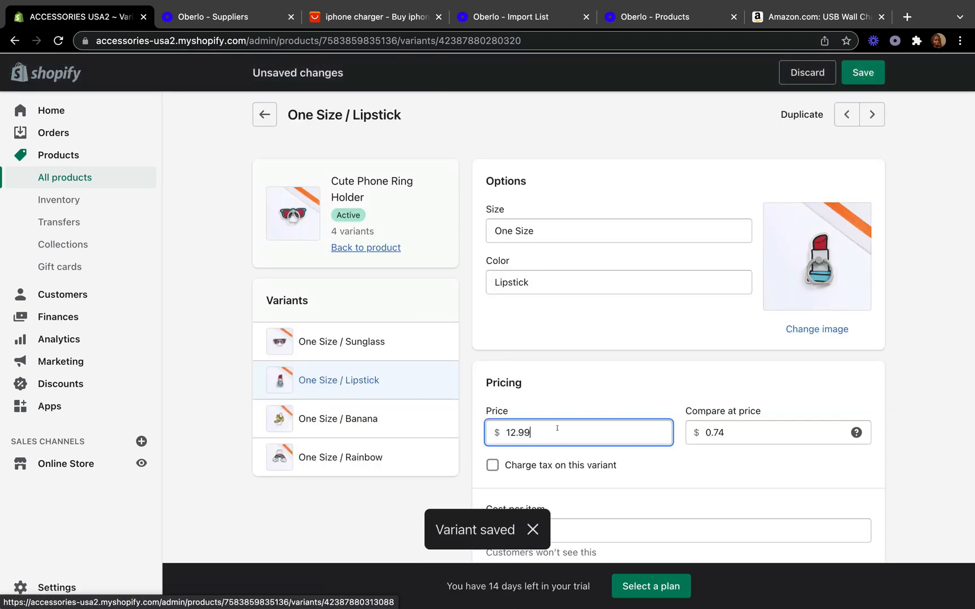
key("Tab")
type("9.99")
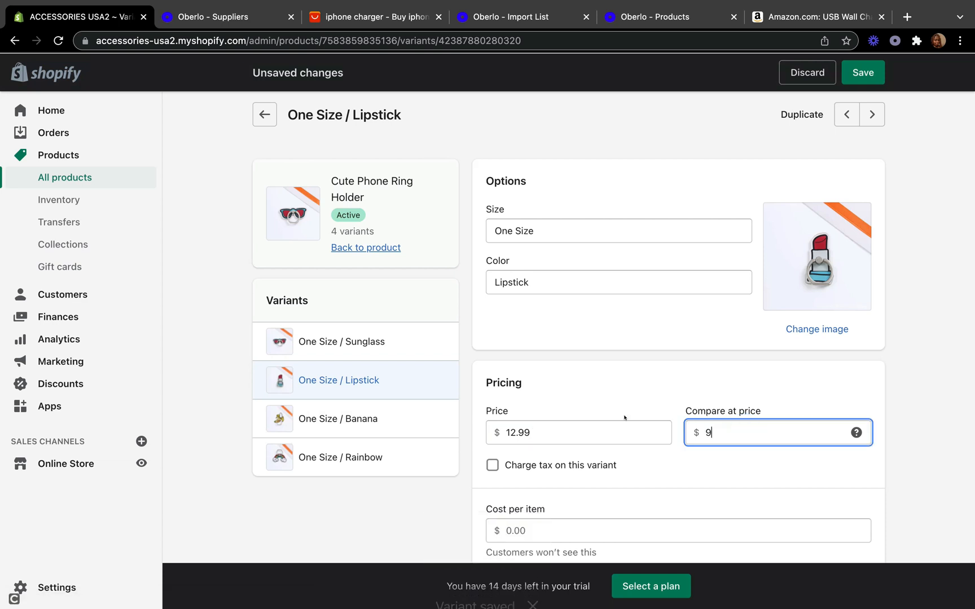
left_click(316, 419)
left_click(676, 287)
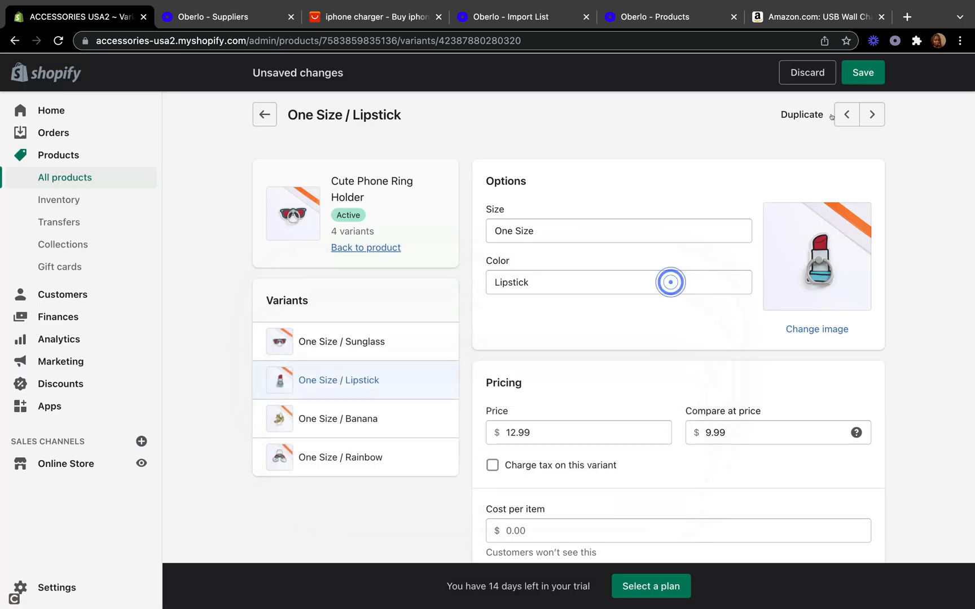
left_click(864, 73)
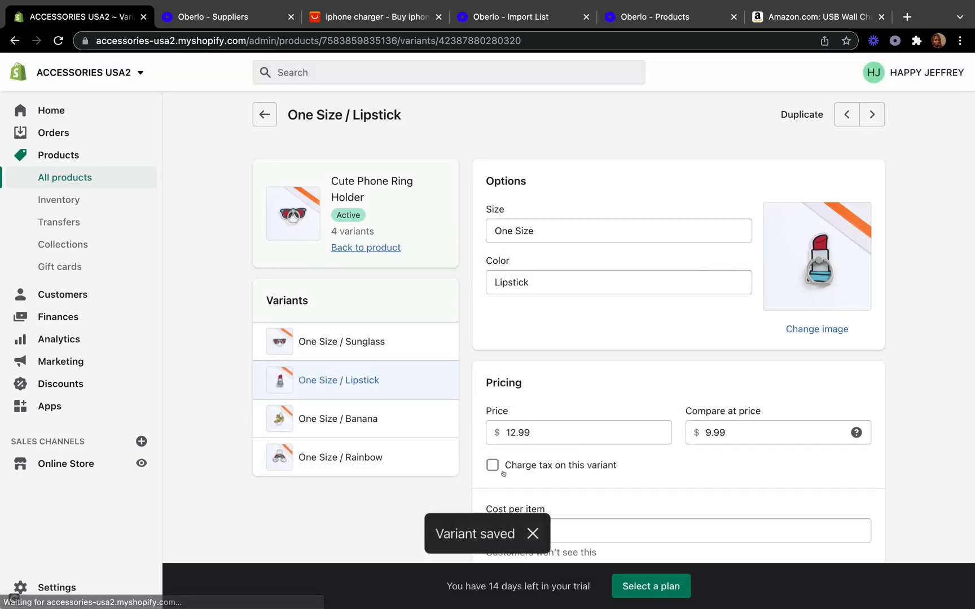
Set the Lipstick cost per item to 0.80, save, and open the Banana variant
scroll(516, 468, "down", 2)
left_click(547, 473)
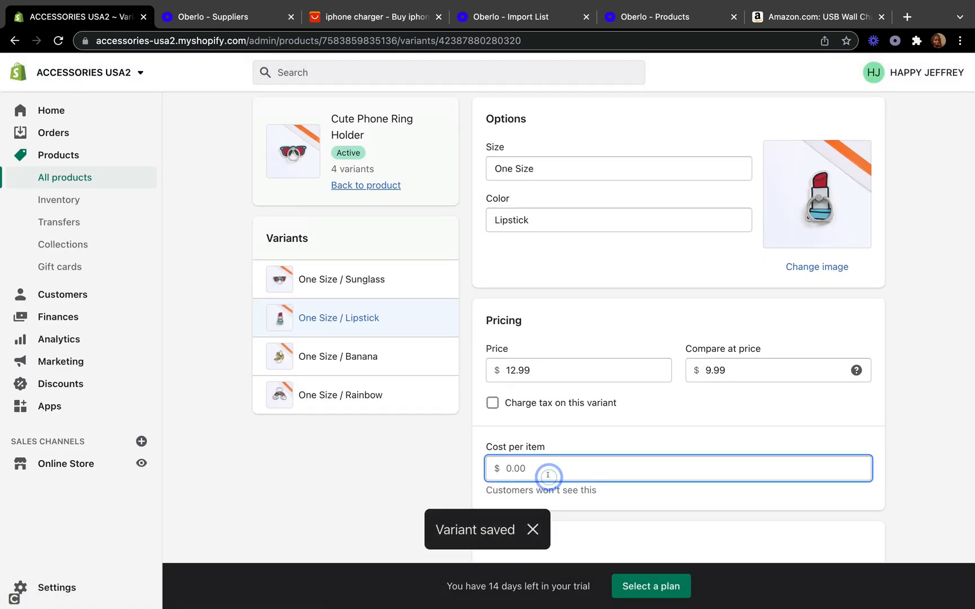
type("0.80")
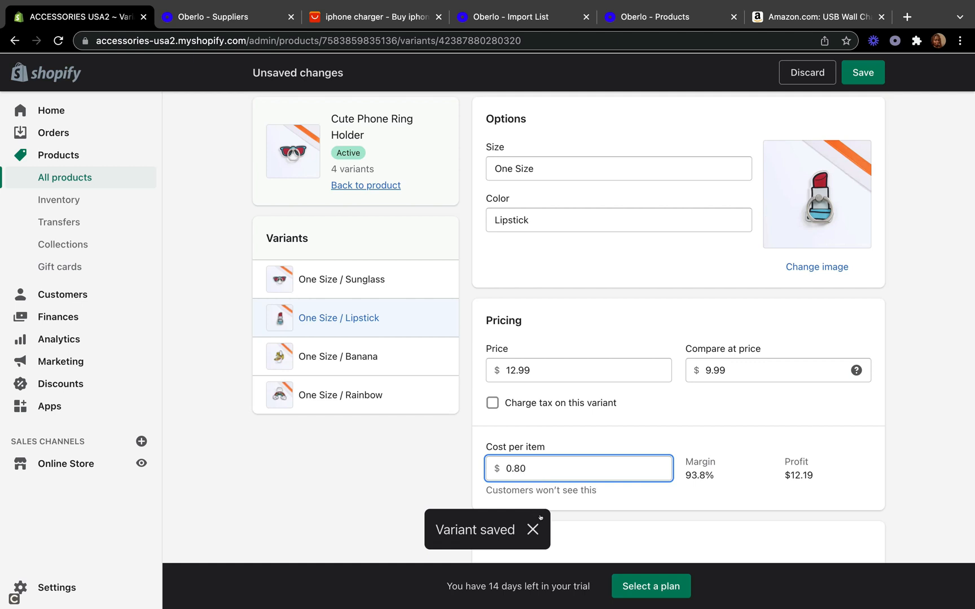
left_click(652, 419)
left_click(863, 73)
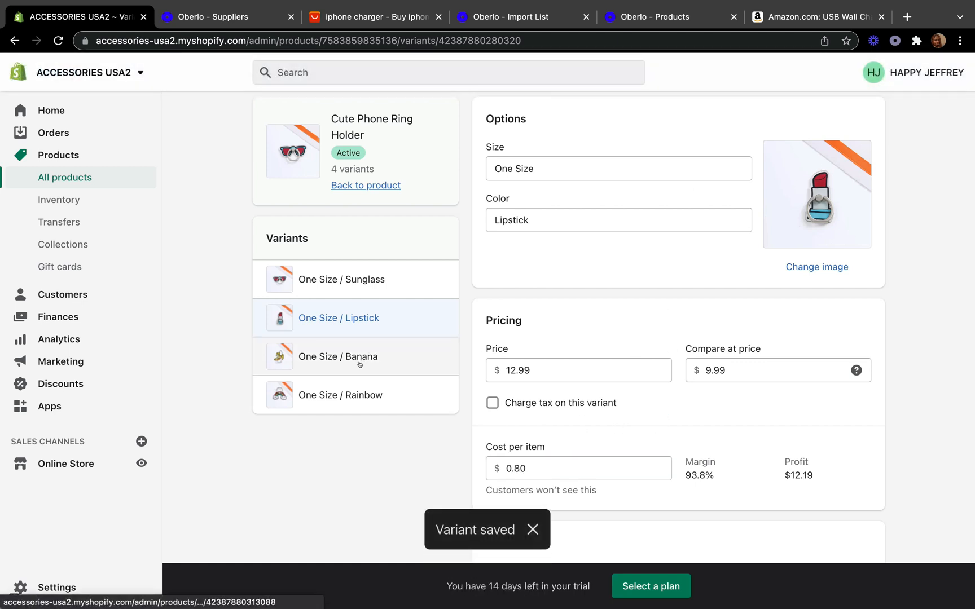
left_click(363, 364)
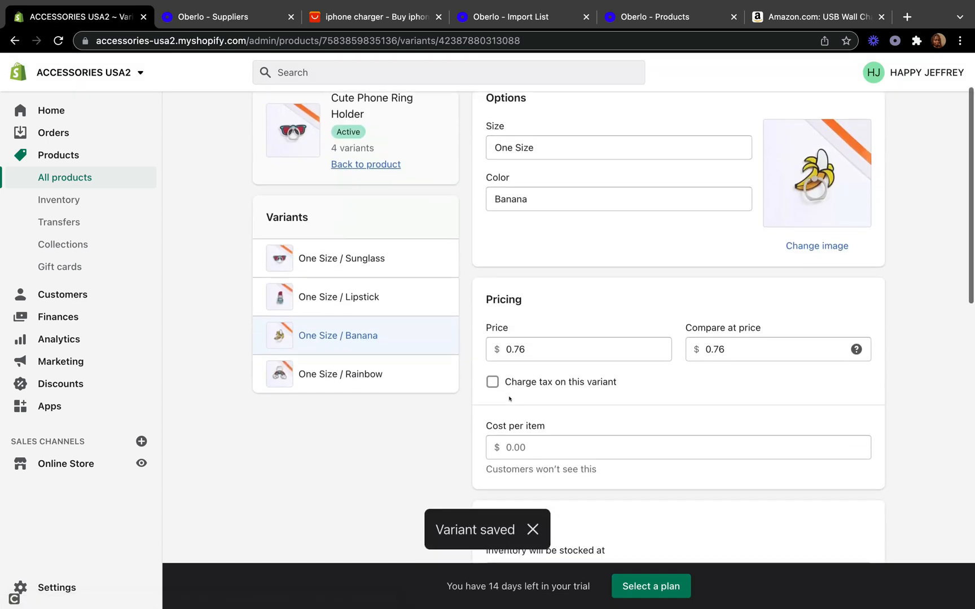
Enter Banana price 12.99, compare-at 9.99 and cost per item 0.80, then save
left_click(571, 341)
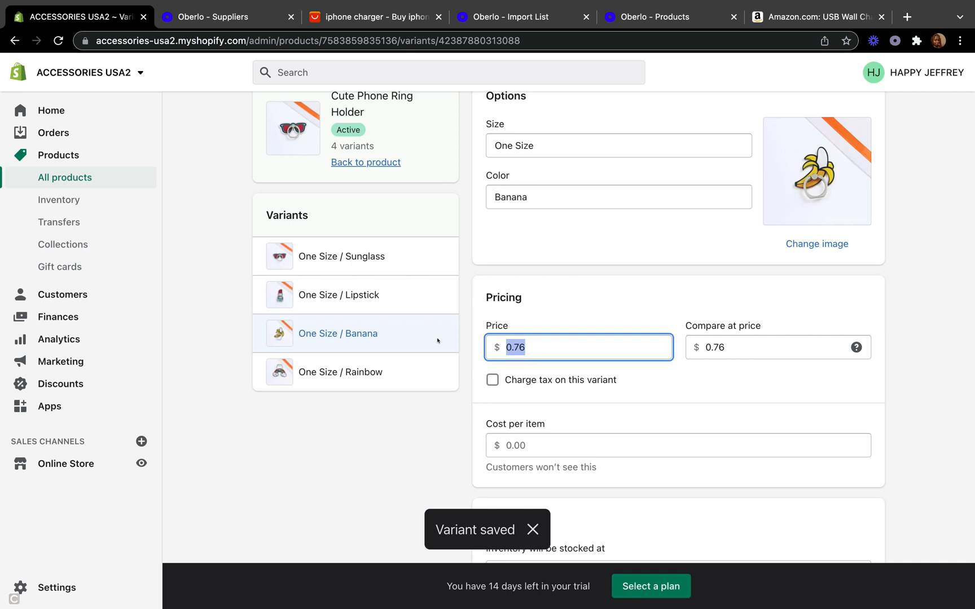
type("12.99")
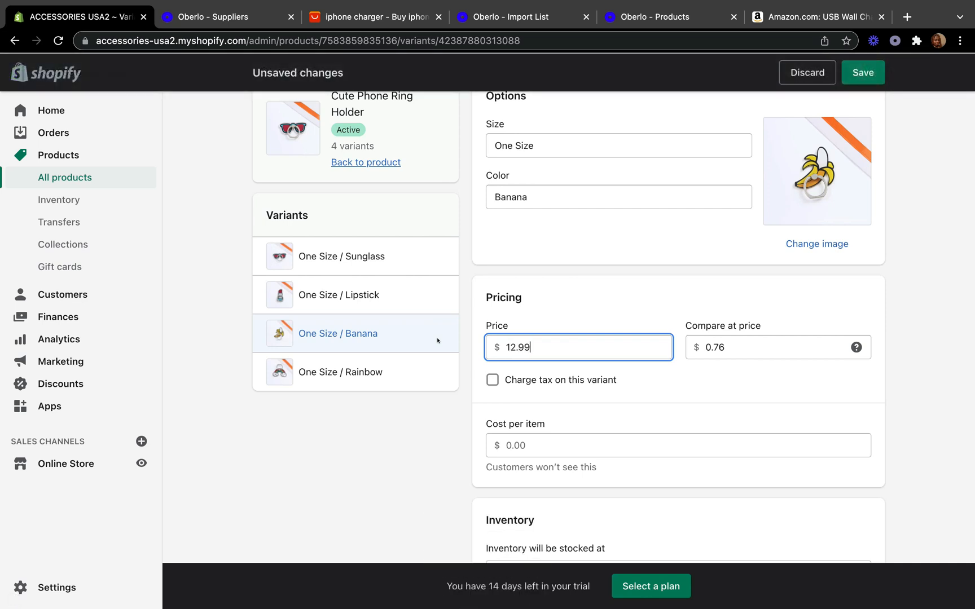
left_click(730, 352)
key("BackSpace")
type("9.99")
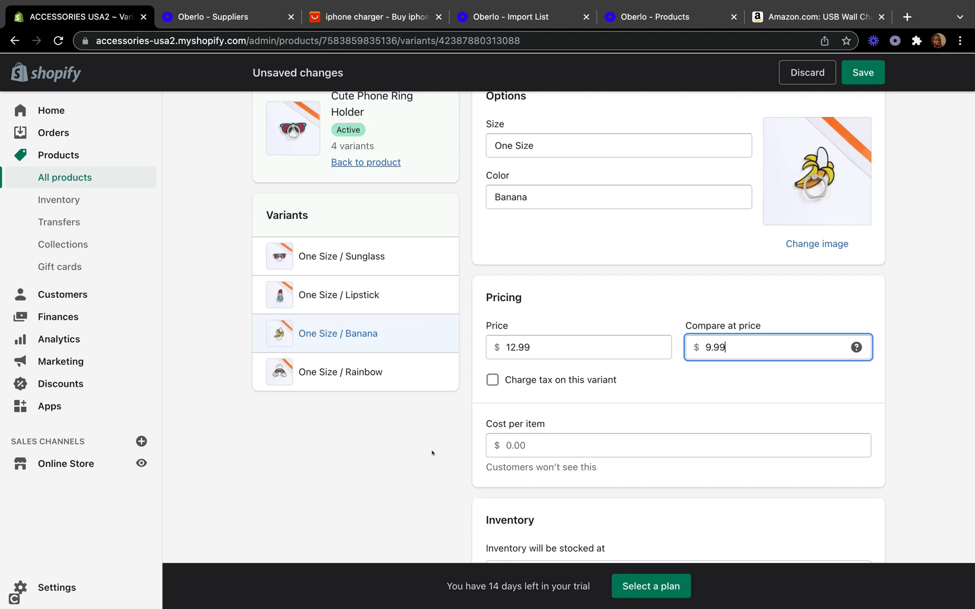
scroll(432, 453, "down", 5)
left_click(533, 308)
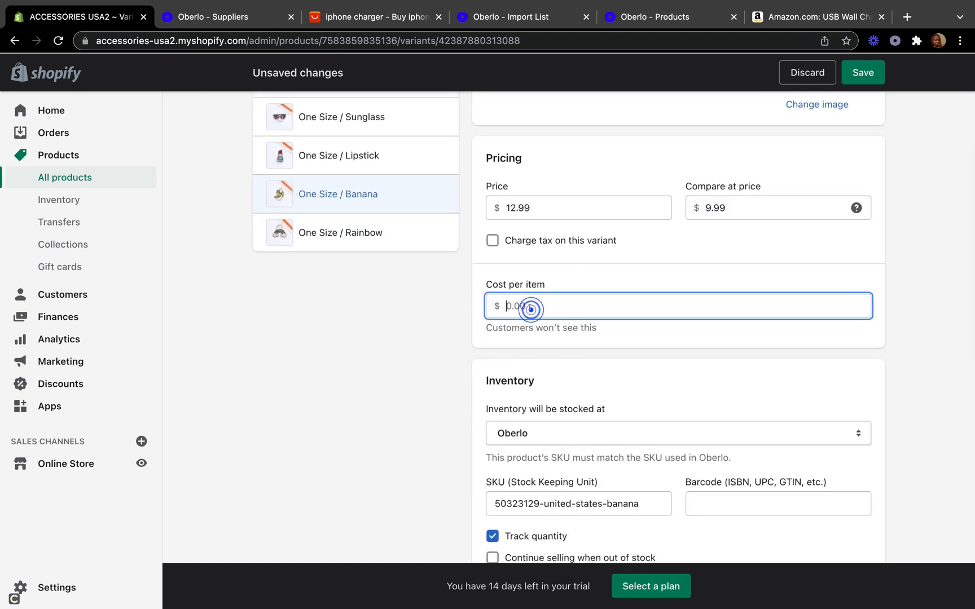
type("0.80")
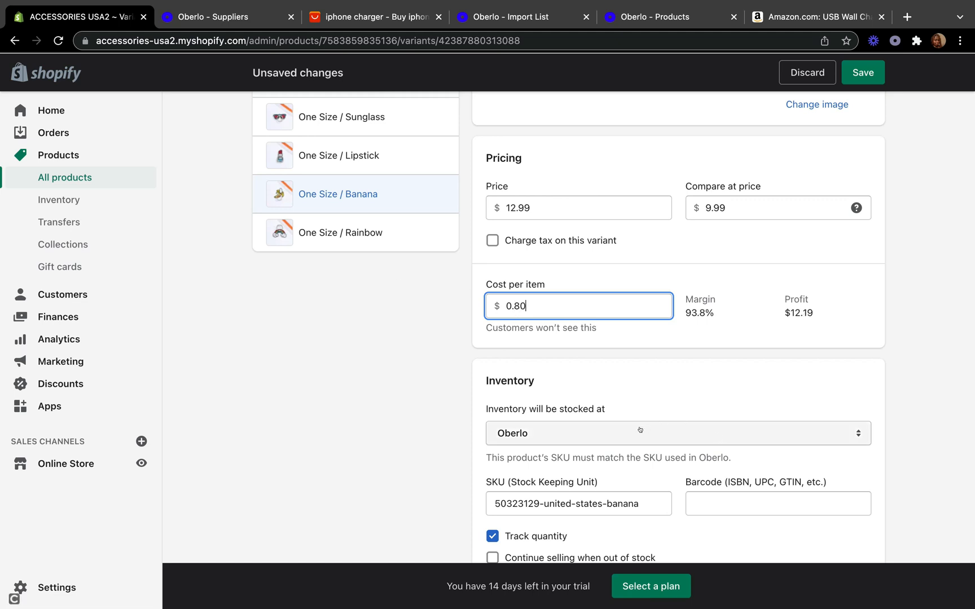
left_click(862, 72)
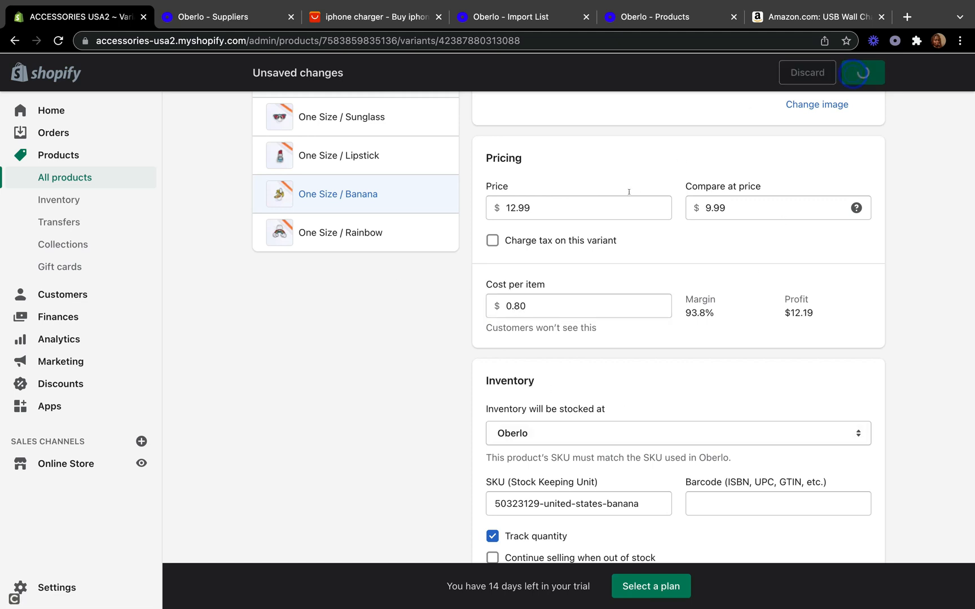
Set the Rainbow variant's price to $12.99 and its compare-at price to $9.99
left_click(283, 230)
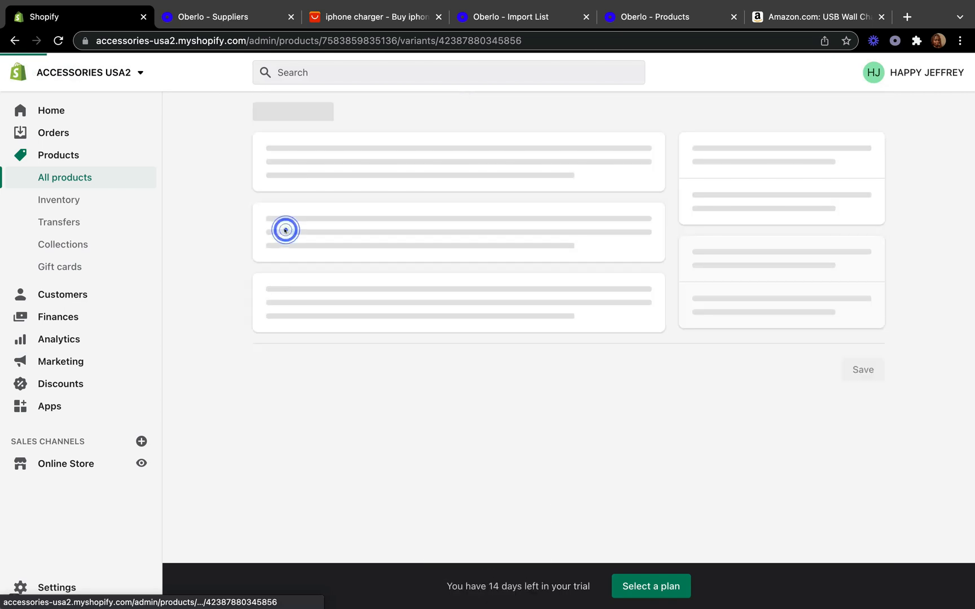
left_click(545, 433)
double_click(555, 435)
type("12.99")
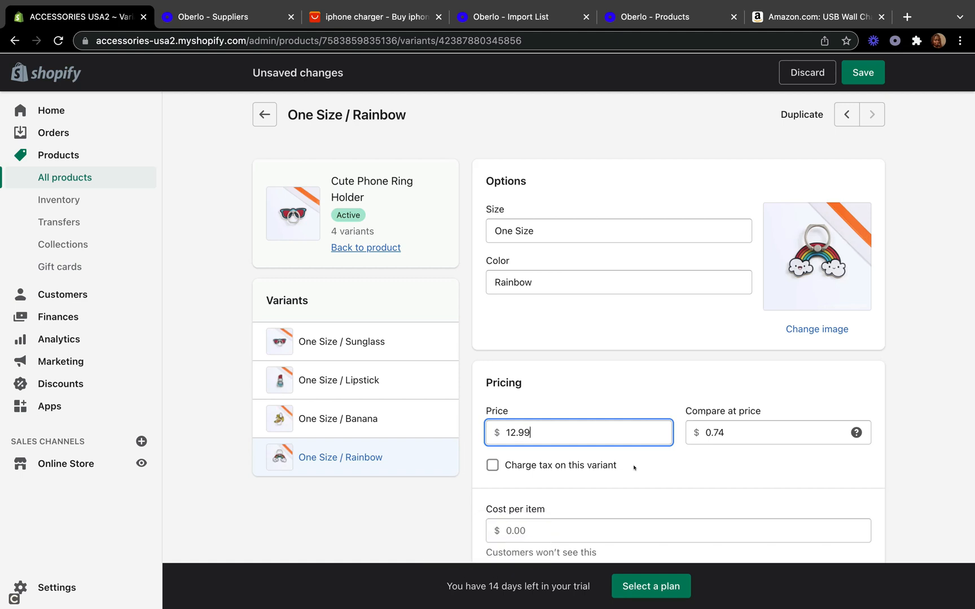
left_click(732, 432)
double_click(731, 438)
key("BackSpace")
type("9.99")
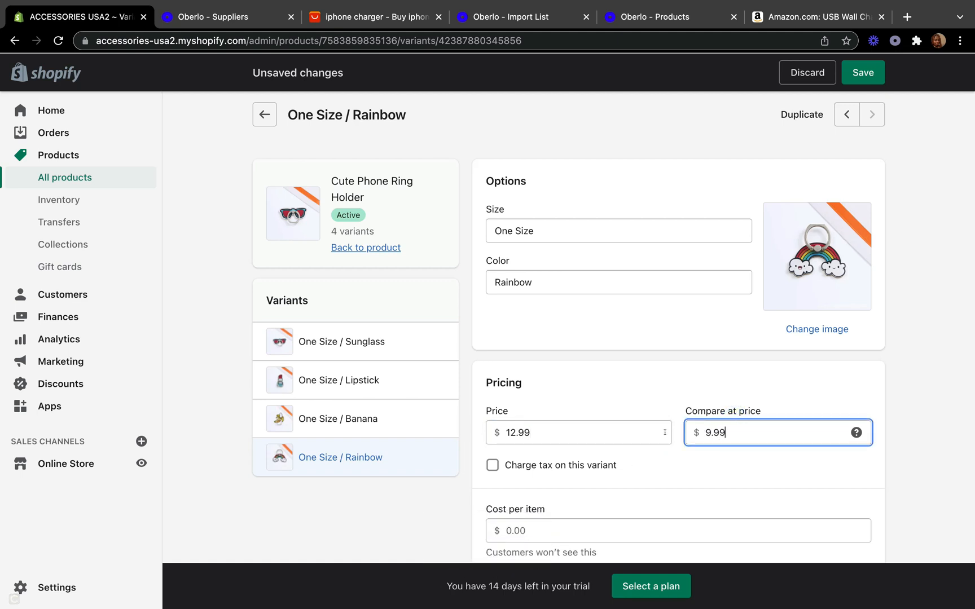
Enter a $0.80 cost per item and save the Rainbow variant
scroll(694, 383, "down", 3)
scroll(725, 327, "down", 1)
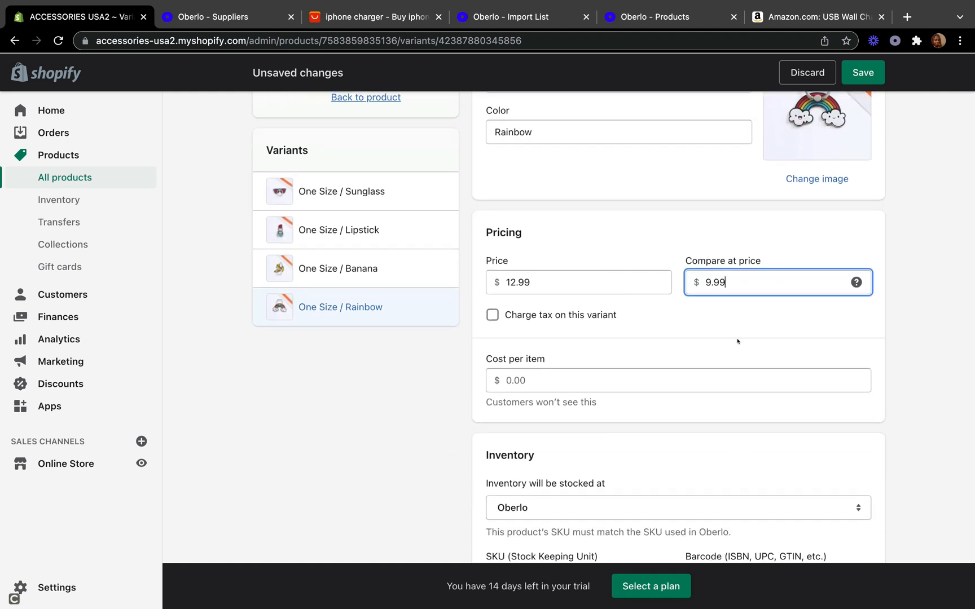
scroll(575, 477, "down", 2)
left_click(536, 302)
type("0.8")
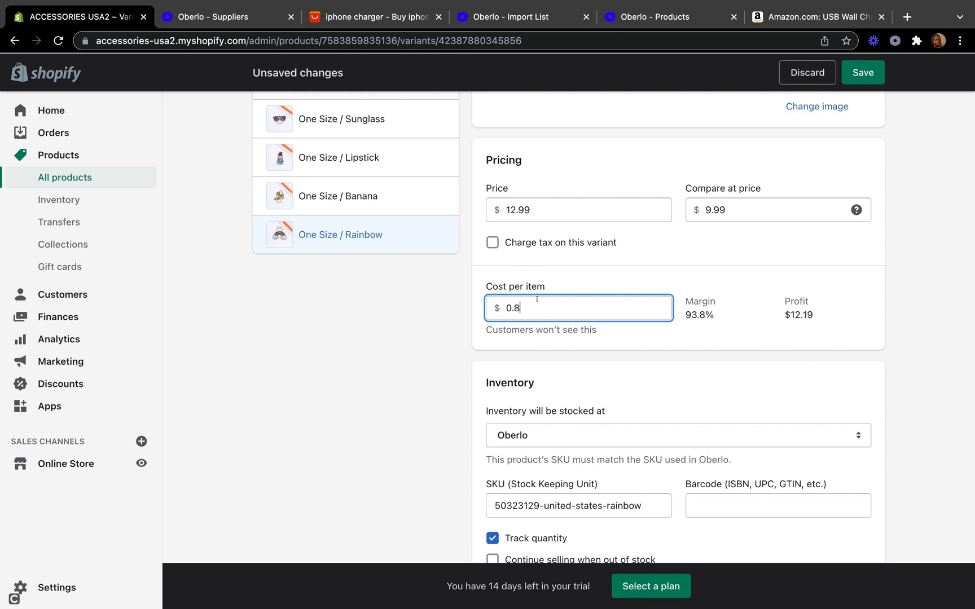
type("0")
key("Return")
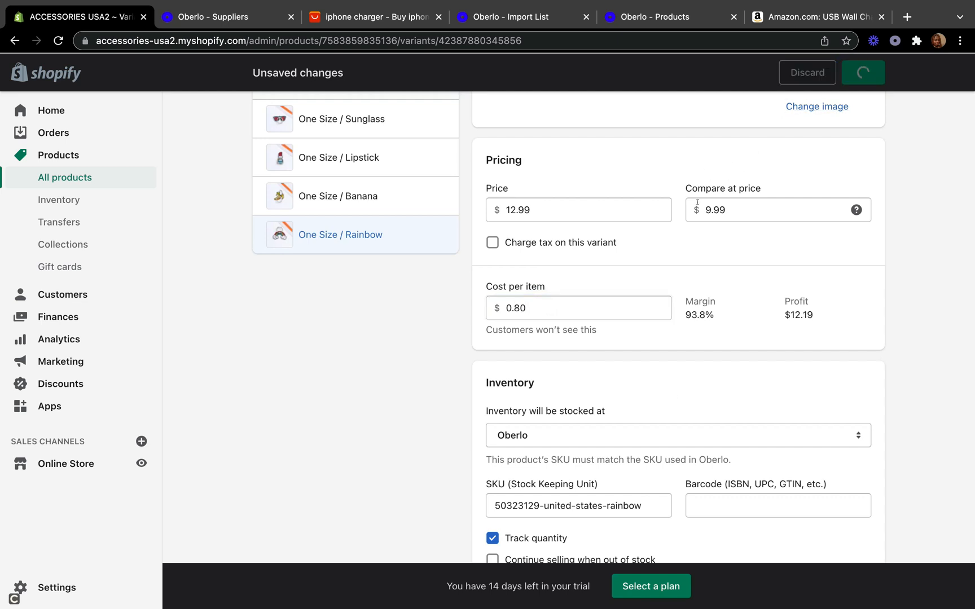
Go back through the Cute Phone Ring Holder product to the full products list
scroll(697, 203, "down", 6)
scroll(695, 209, "down", 5)
scroll(695, 208, "up", 6)
scroll(695, 209, "up", 2)
scroll(702, 190, "up", 7)
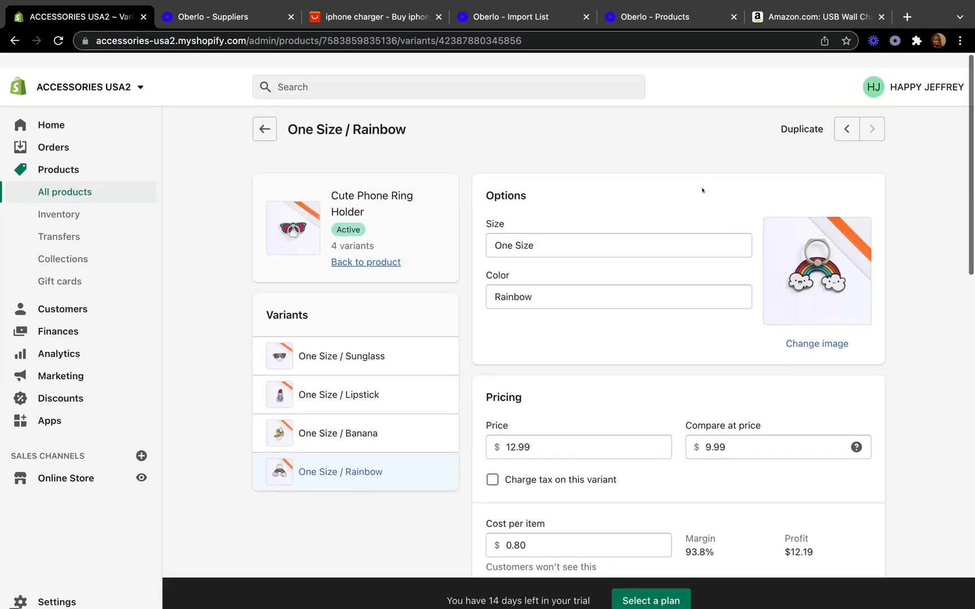
left_click(256, 106)
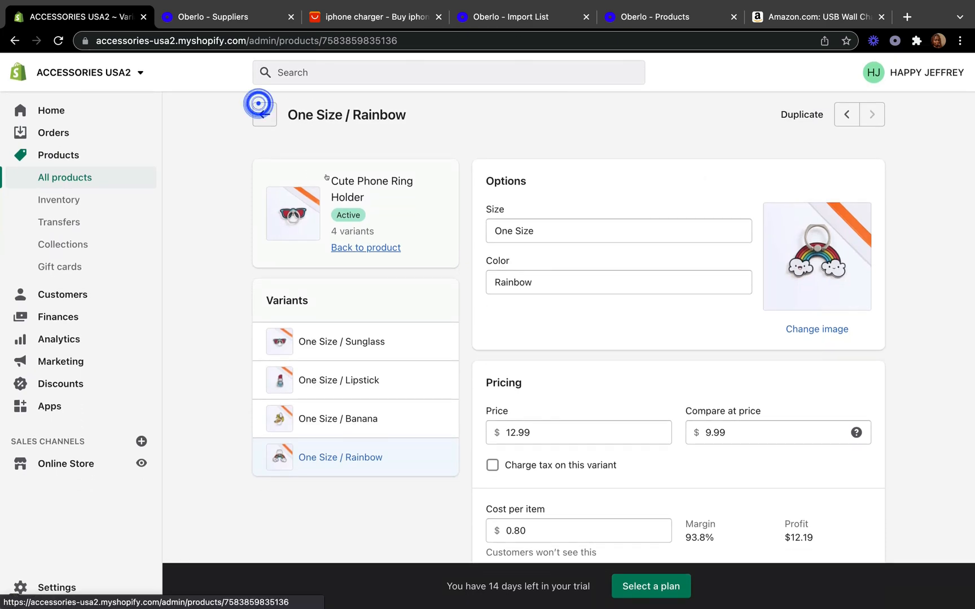
left_click(256, 107)
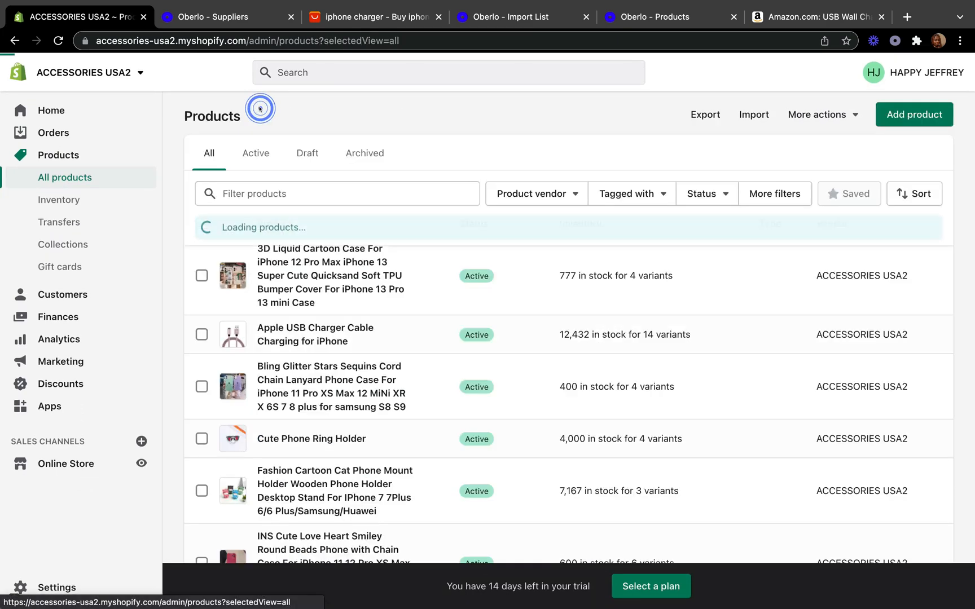
scroll(308, 300, "down", 1)
Open the Apple USB Charger Cable's Blue / 0.25m variant for editing
left_click(308, 305)
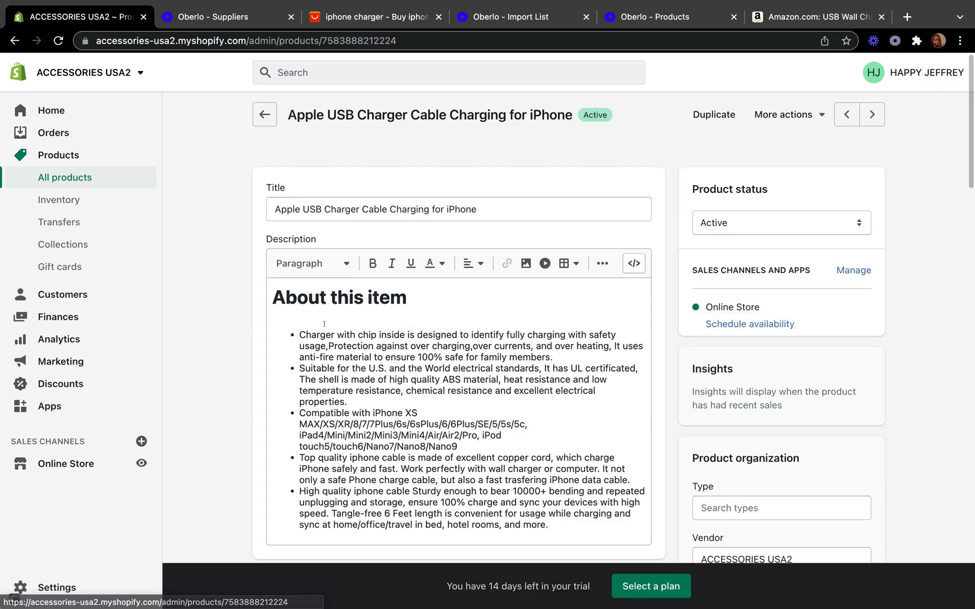
scroll(347, 280, "down", 10)
scroll(347, 281, "down", 6)
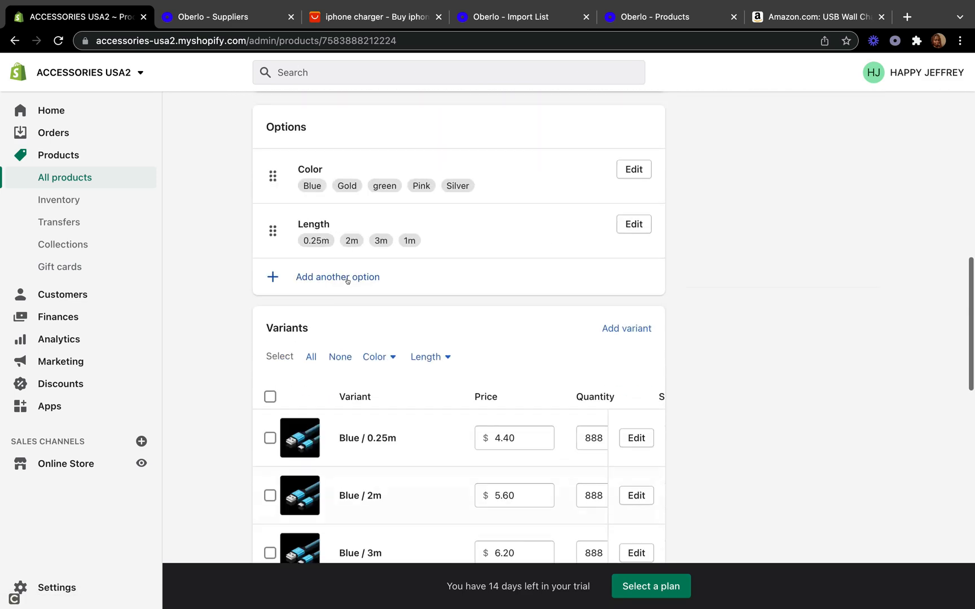
left_click(637, 431)
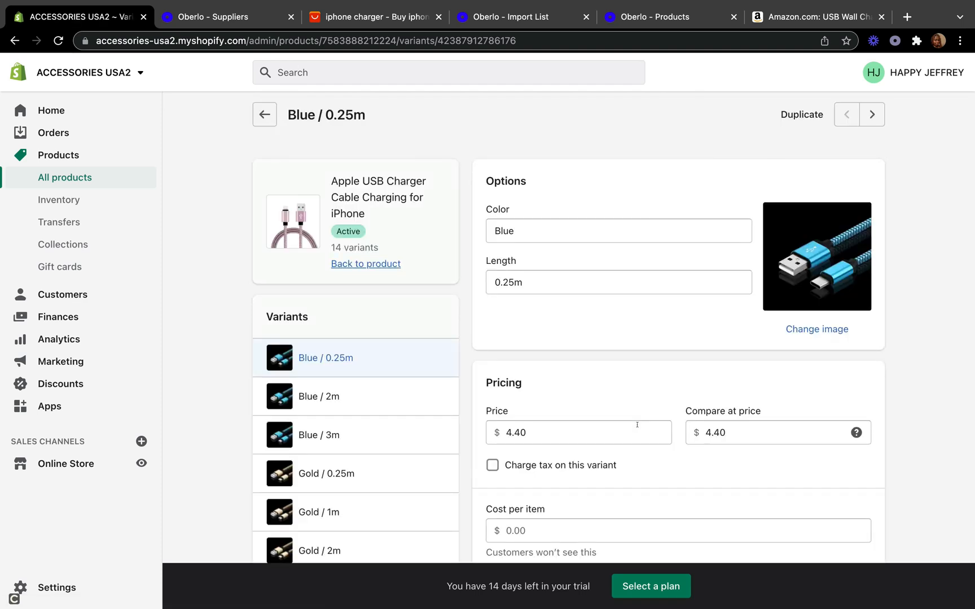
scroll(637, 424, "down", 7)
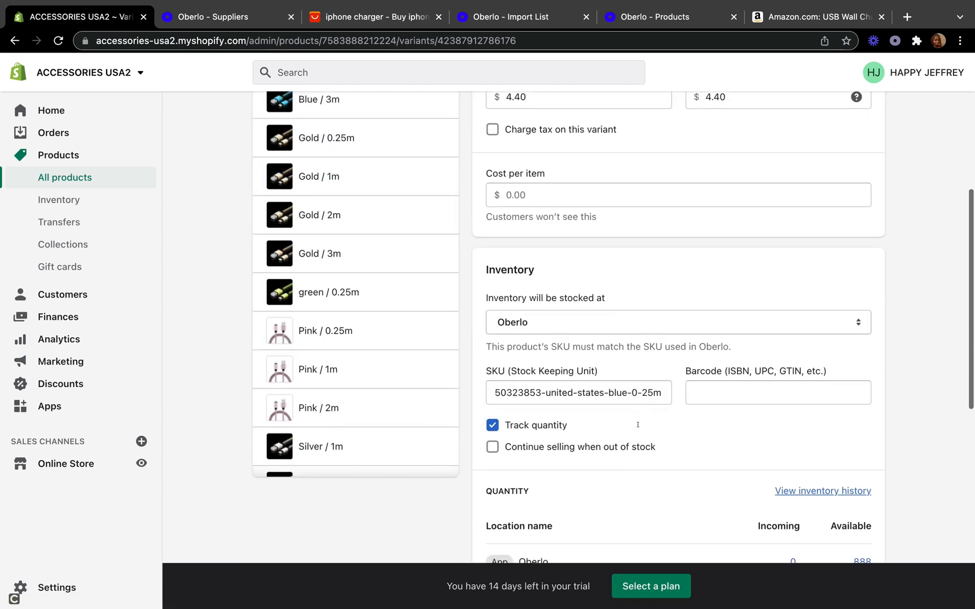
scroll(637, 428, "up", 5)
scroll(638, 429, "down", 2)
scroll(638, 429, "down", 2)
Change the variant's price from 4.40 to 19.99 and clear the compare-at price
left_click(554, 165)
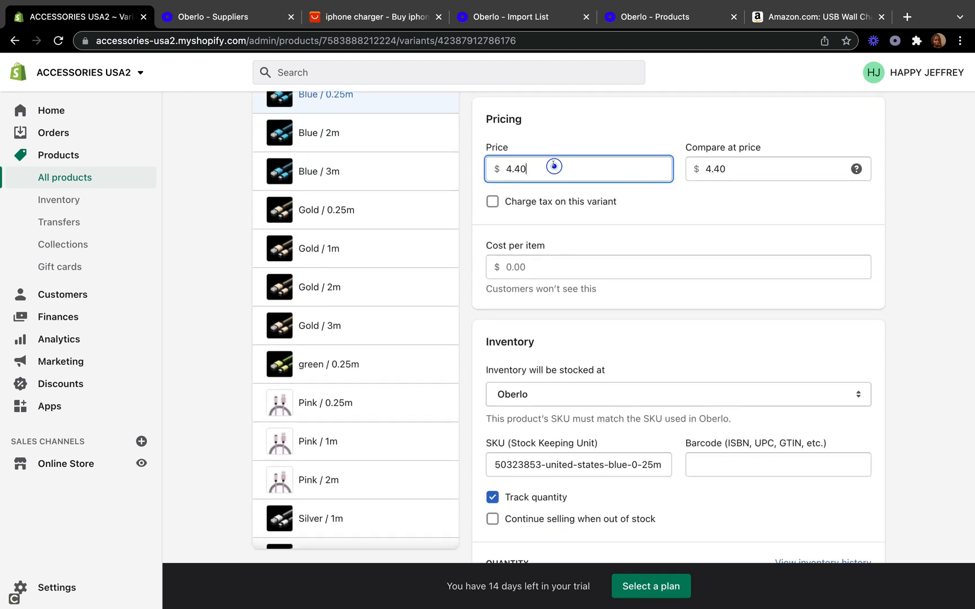
key("BackSpace")
key("BackSpace")
key("BackSpace")
key("BackSpace")
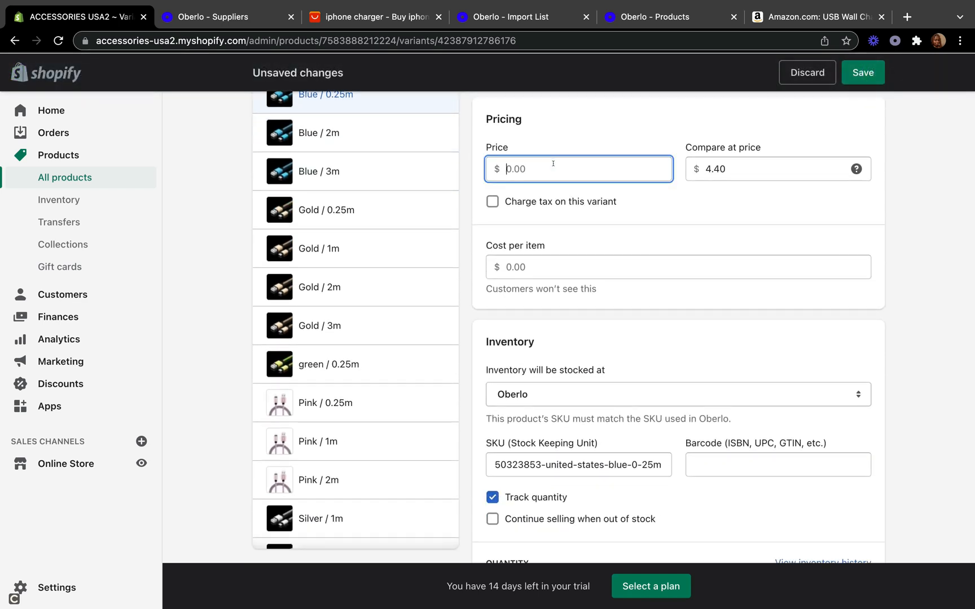
type("19.99")
left_click(710, 166)
double_click(729, 169)
key("BackSpace")
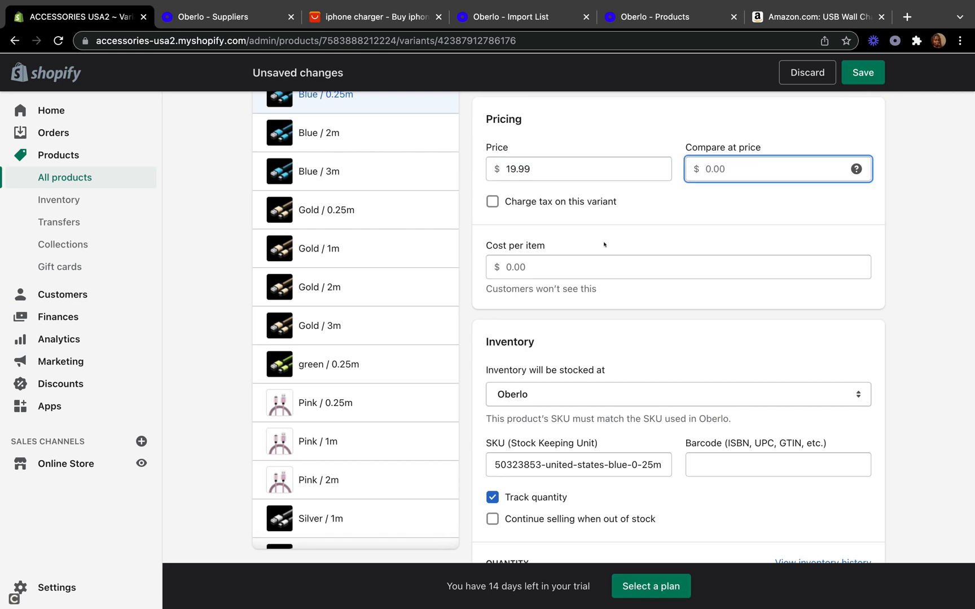
Enter a 4.40 cost per item and save the variant's pricing
left_click(535, 266)
type("4.40")
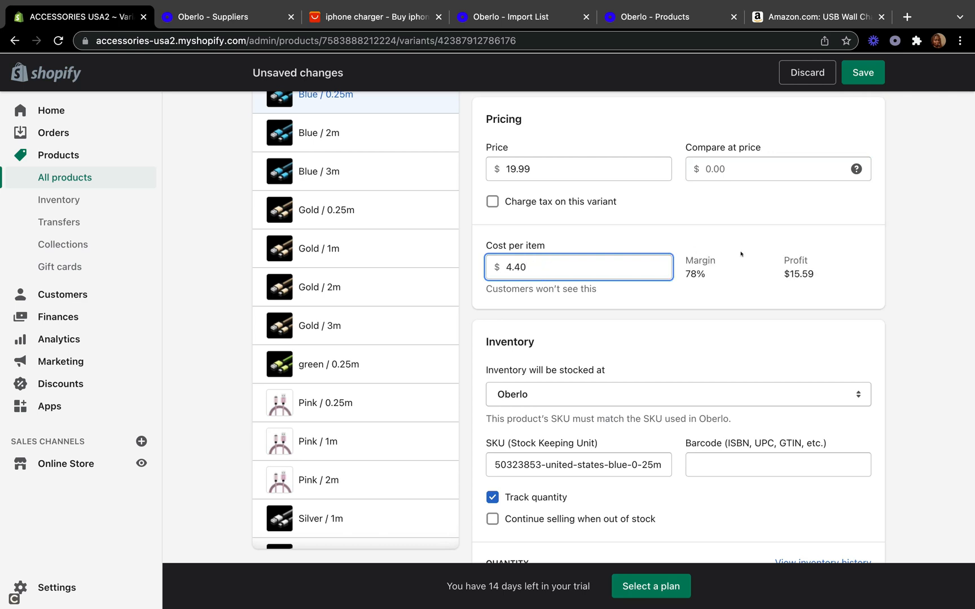
left_click(742, 209)
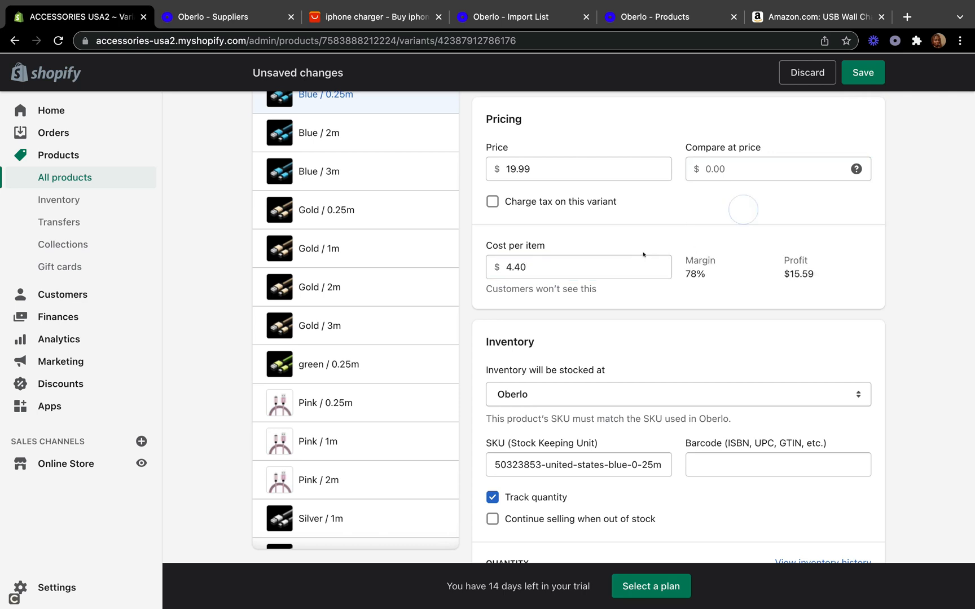
scroll(625, 288, "up", 5)
left_click(862, 72)
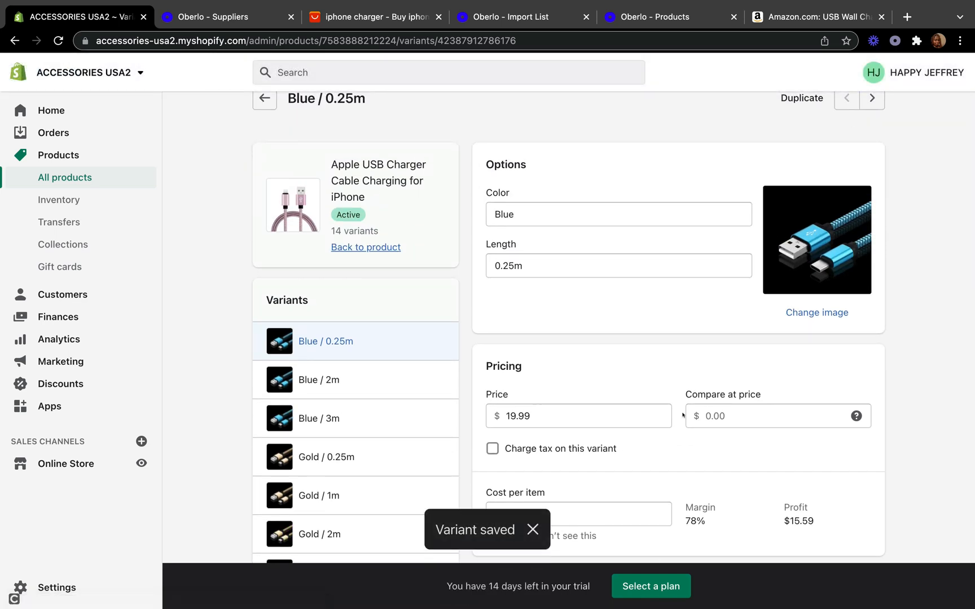
scroll(683, 415, "down", 3)
scroll(683, 415, "down", 4)
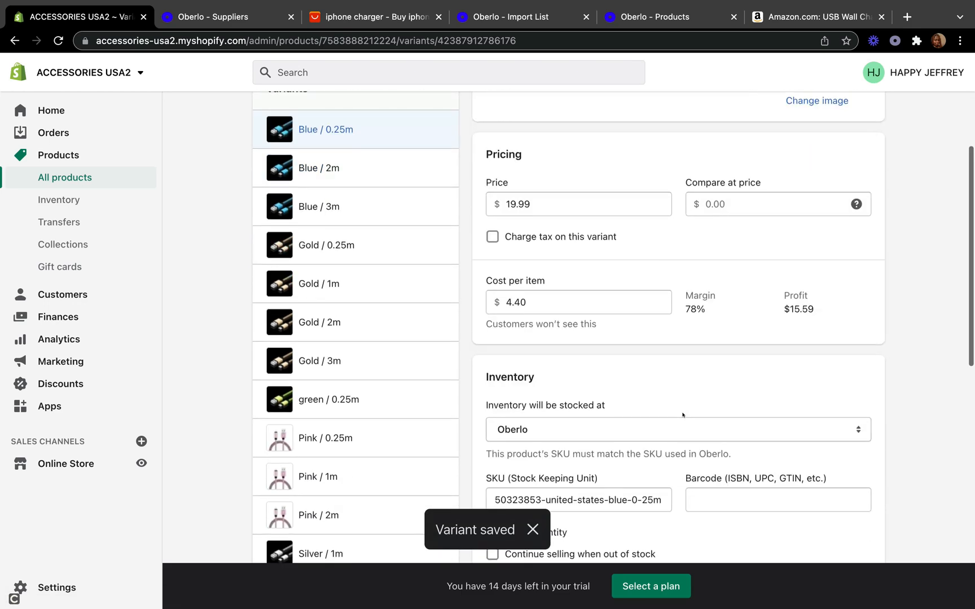
scroll(361, 338, "down", 8)
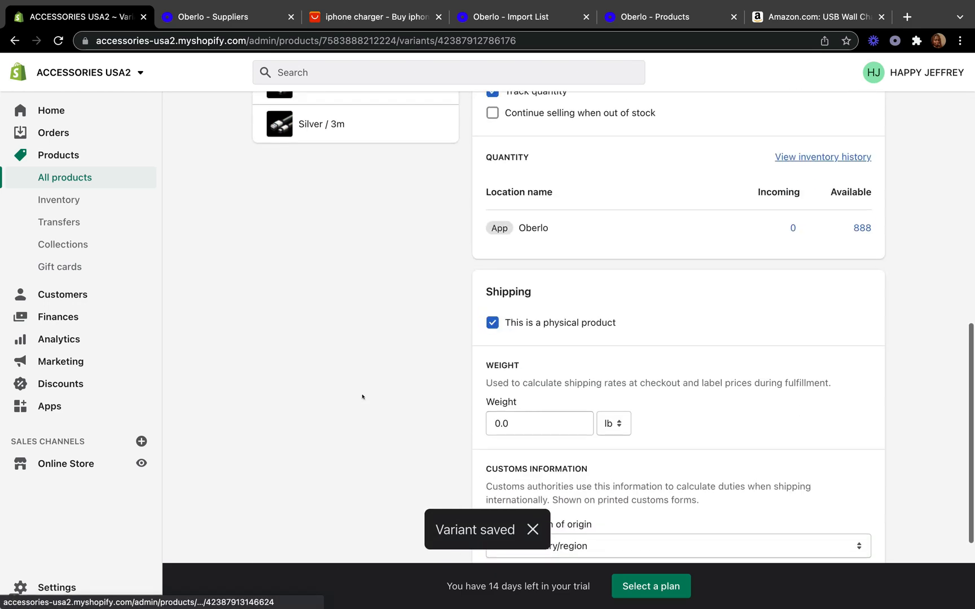
scroll(360, 396, "up", 8)
scroll(360, 396, "up", 5)
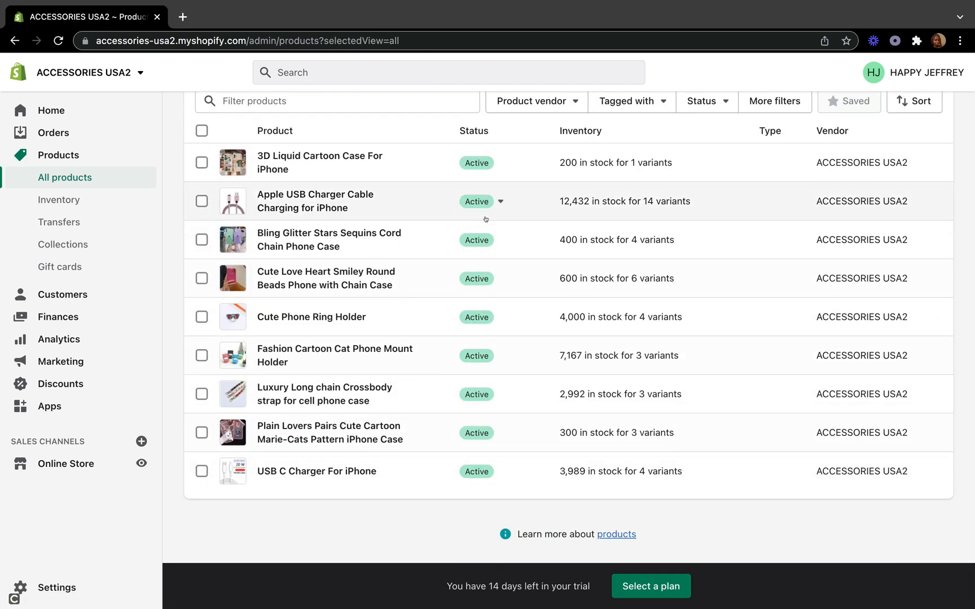
Open Settings from the sidebar to reach the Store details page
scroll(486, 219, "up", 1)
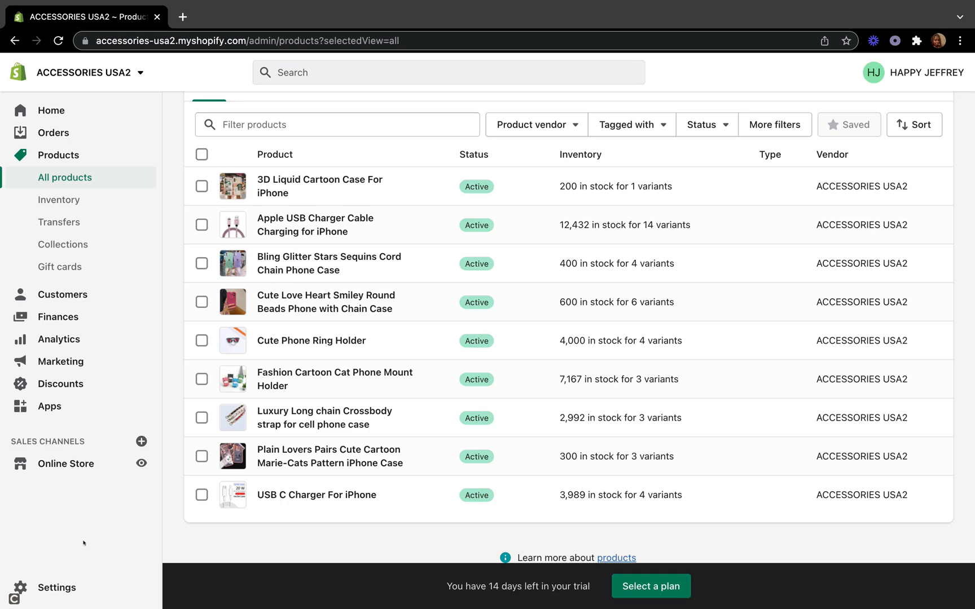
left_click(54, 594)
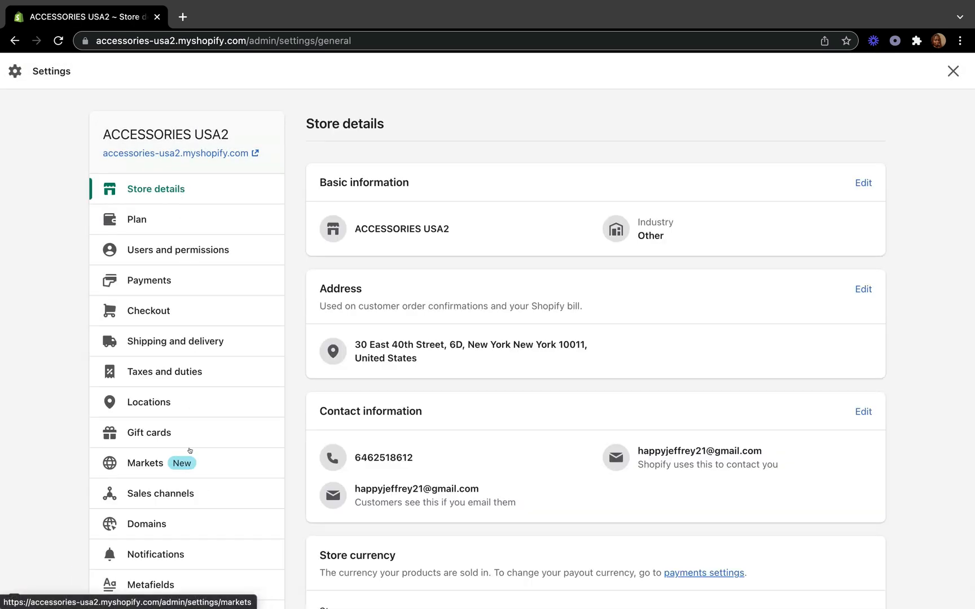
scroll(192, 454, "down", 2)
left_click(154, 200)
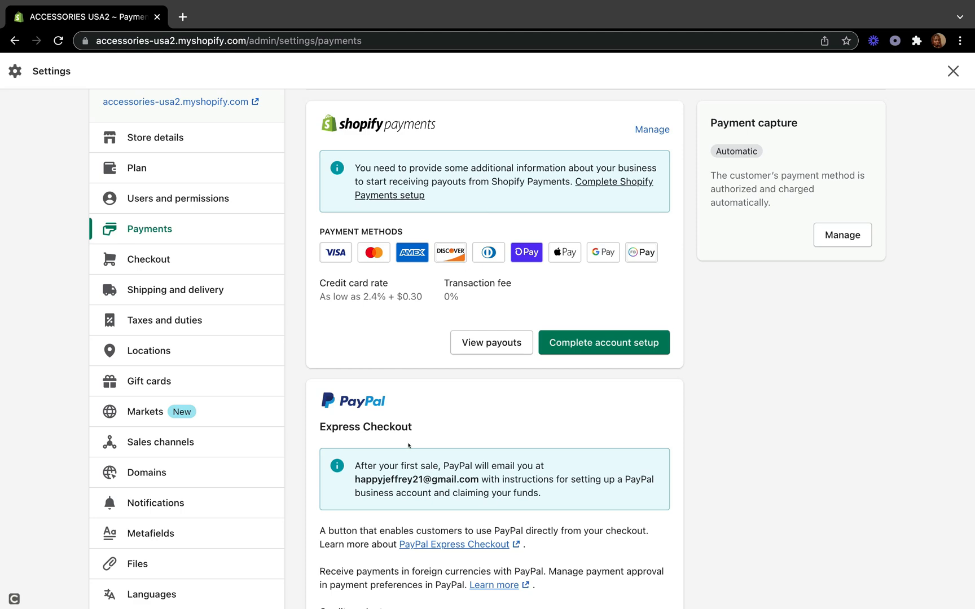
scroll(408, 446, "down", 5)
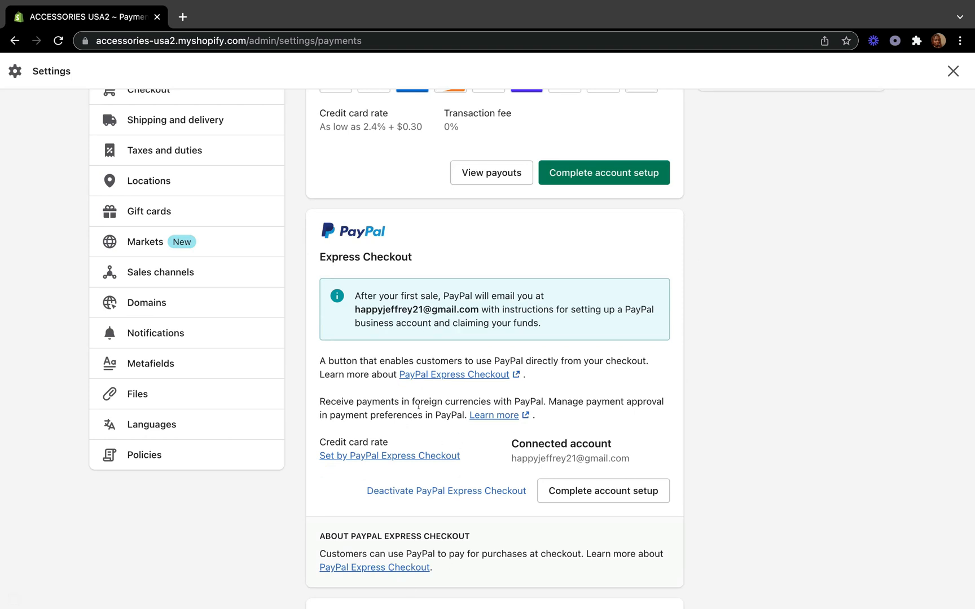
scroll(418, 406, "down", 3)
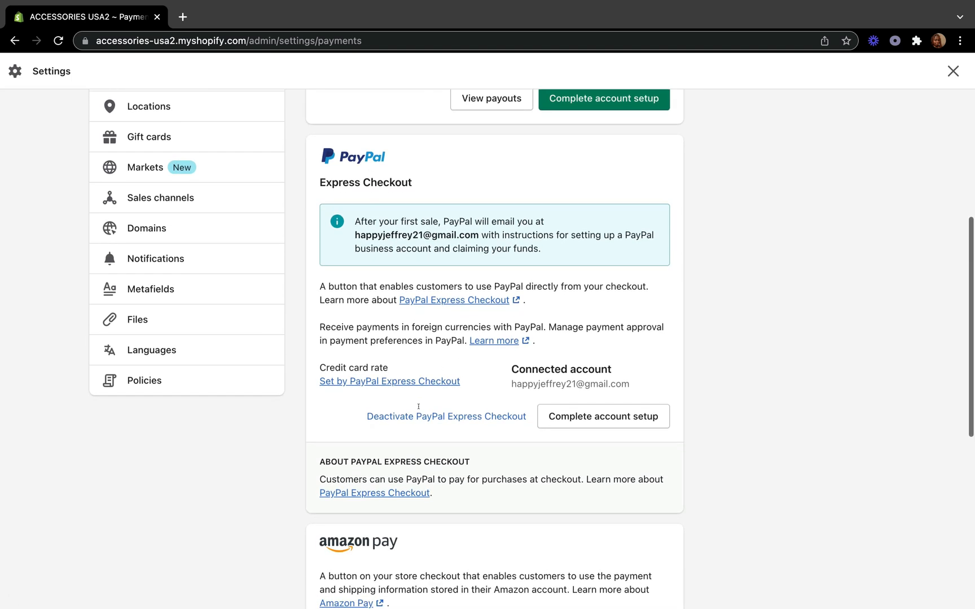
scroll(418, 406, "up", 1)
scroll(419, 406, "down", 1)
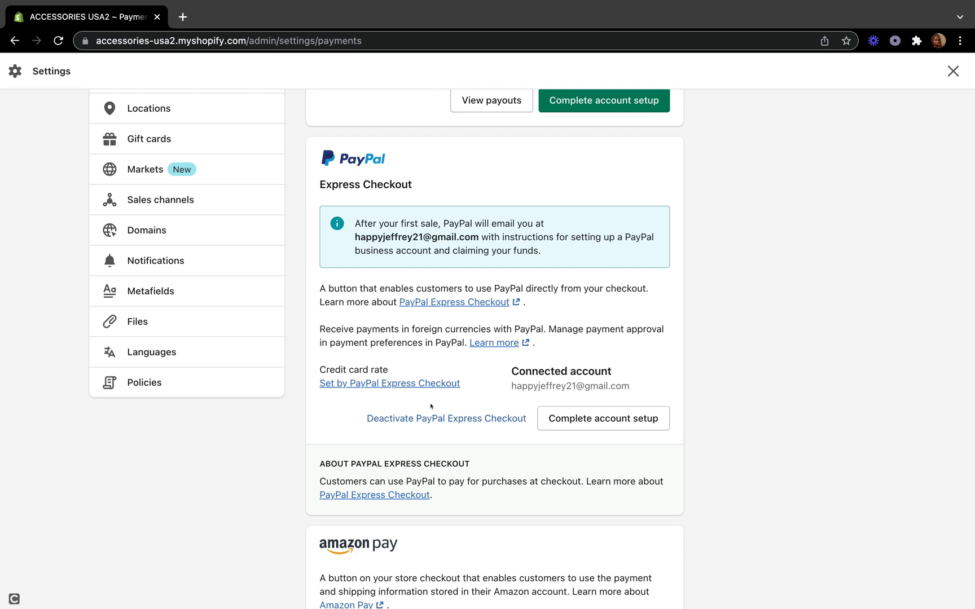
scroll(431, 405, "up", 3)
scroll(430, 406, "down", 3)
scroll(430, 405, "up", 2)
scroll(431, 406, "up", 1)
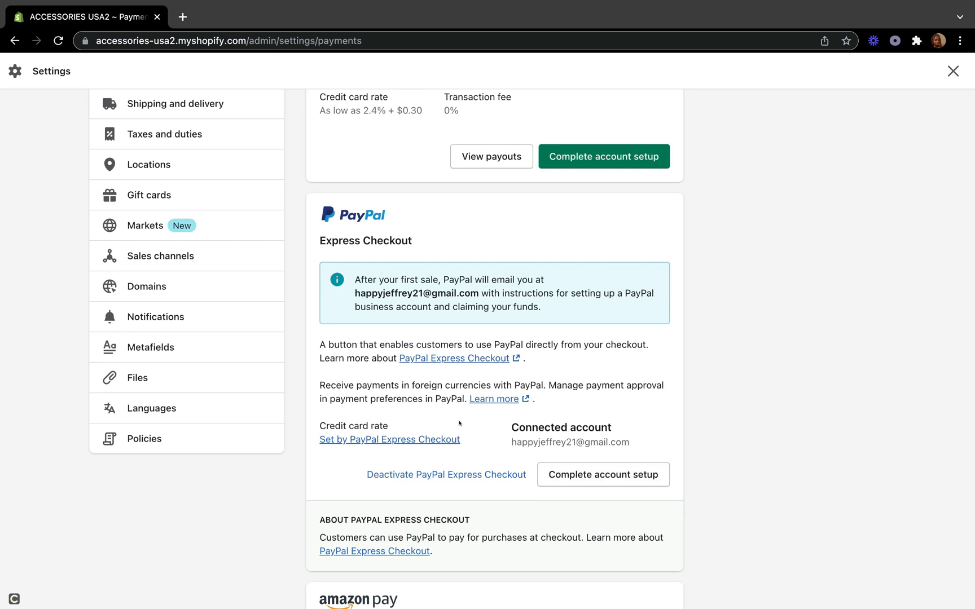
scroll(458, 419, "down", 2)
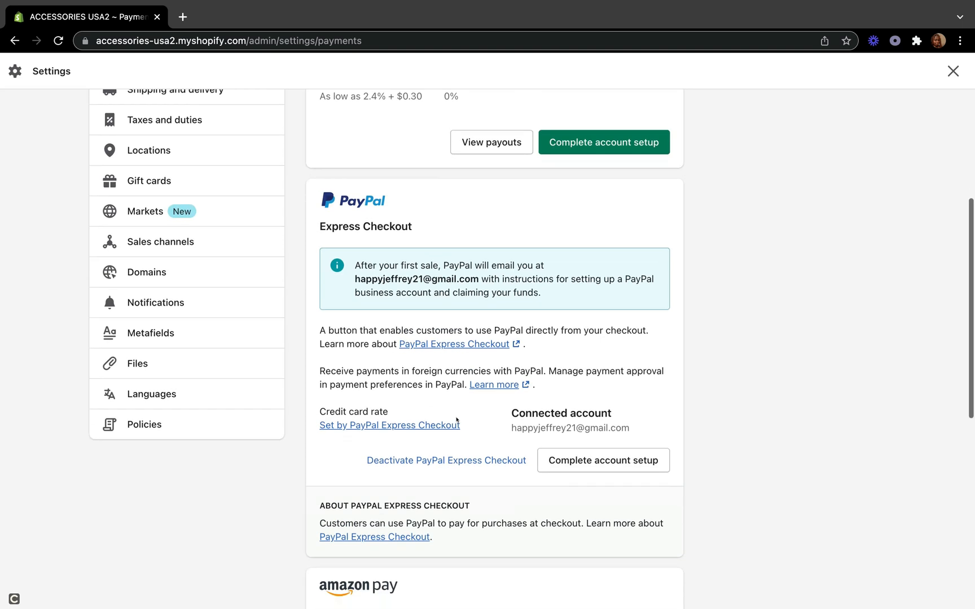
scroll(457, 420, "up", 1)
scroll(457, 418, "up", 2)
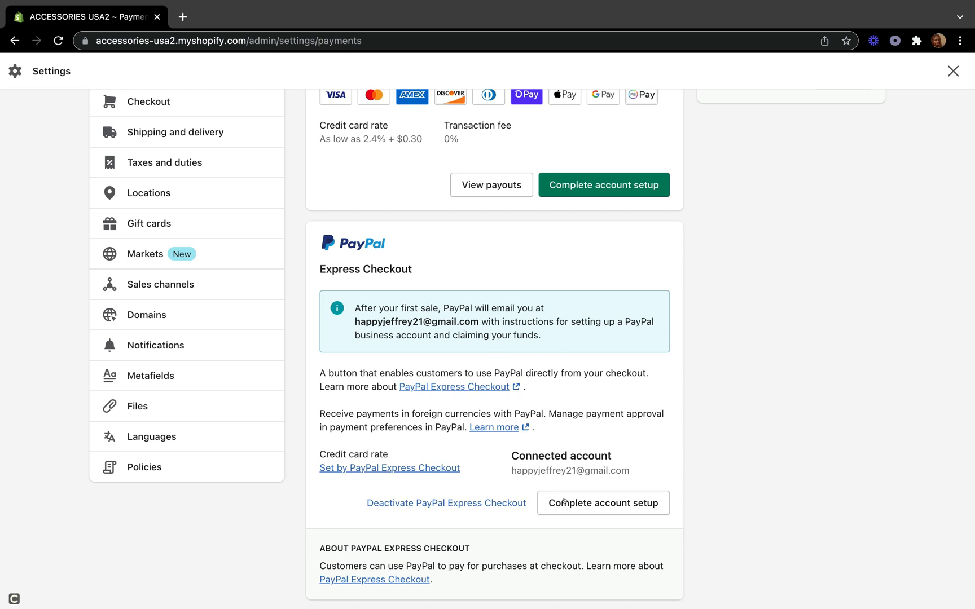
scroll(565, 474, "down", 1)
scroll(538, 502, "up", 1)
scroll(538, 502, "down", 2)
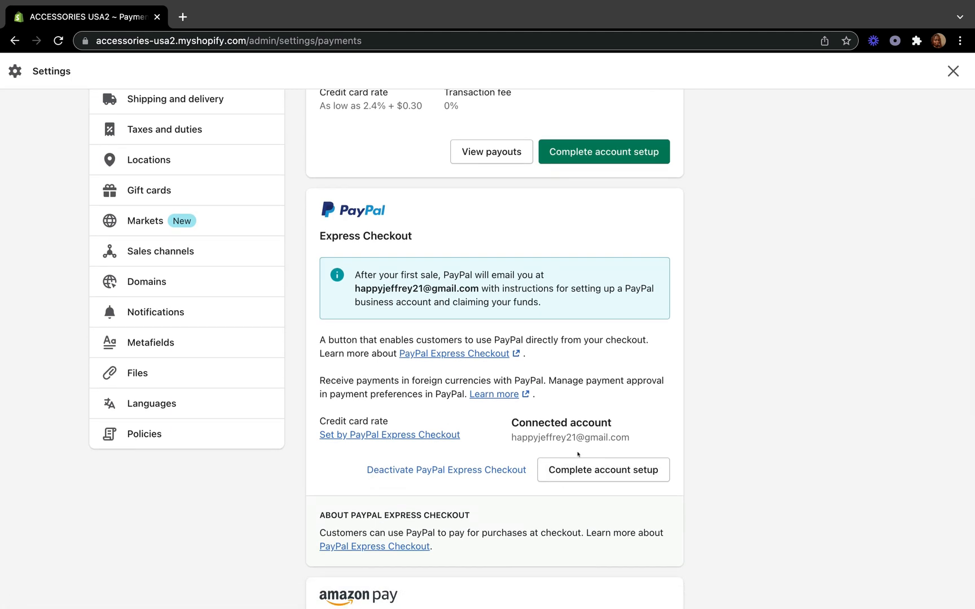
scroll(508, 423, "down", 2)
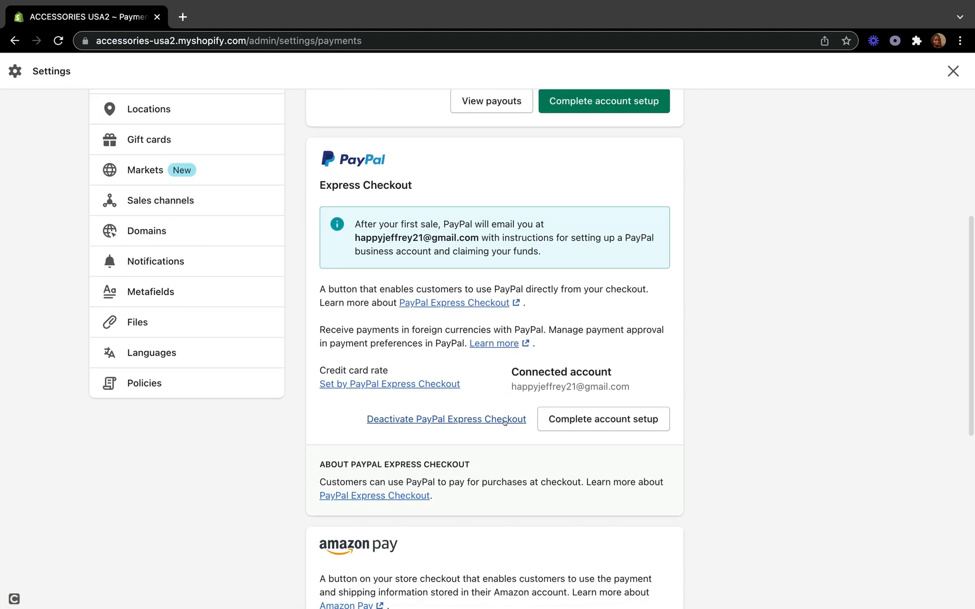
scroll(504, 421, "up", 1)
scroll(505, 425, "up", 1)
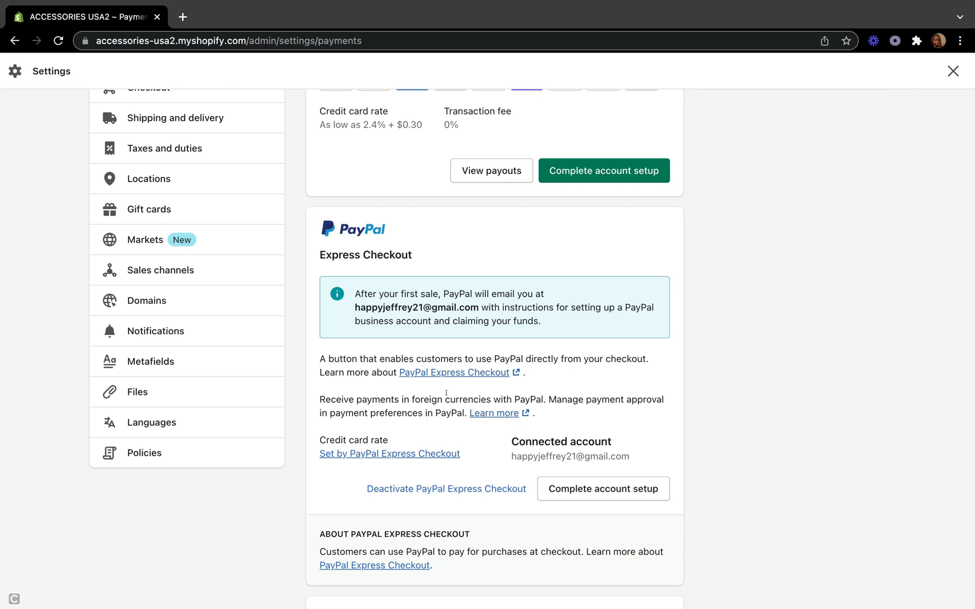
scroll(561, 344, "up", 5)
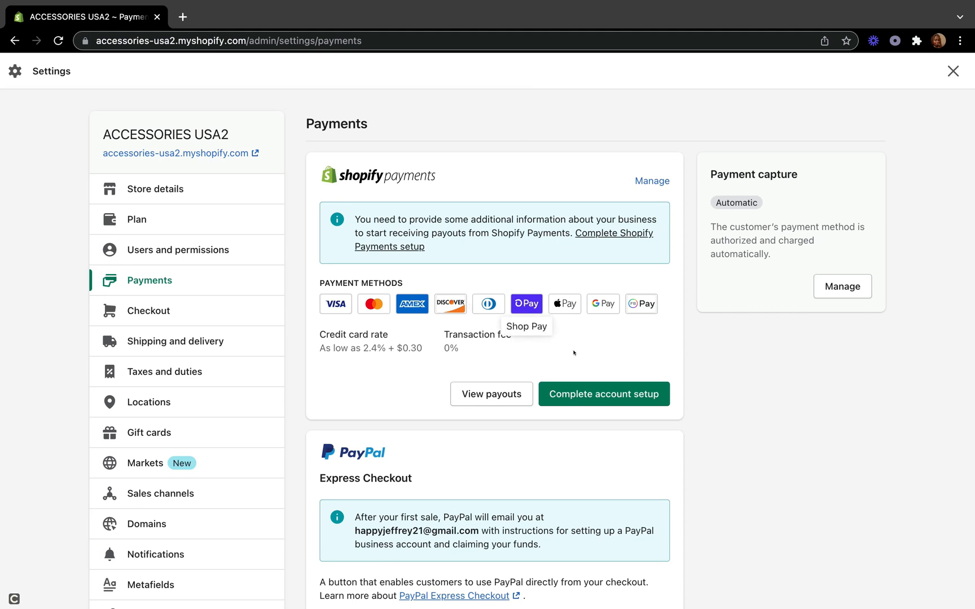
Start Shopify Payments account setup and view the business type options without changing them
left_click(583, 397)
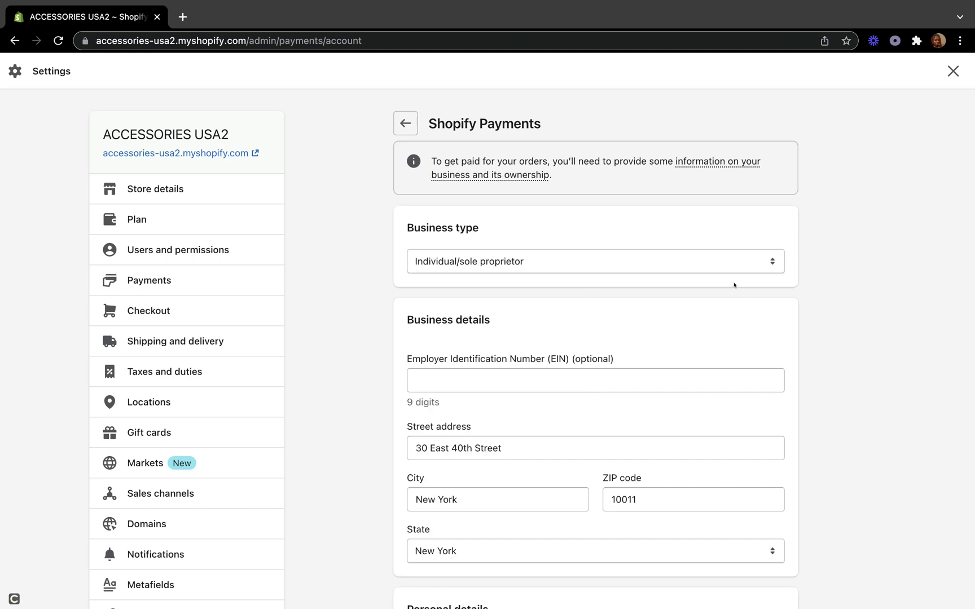
left_click(770, 259)
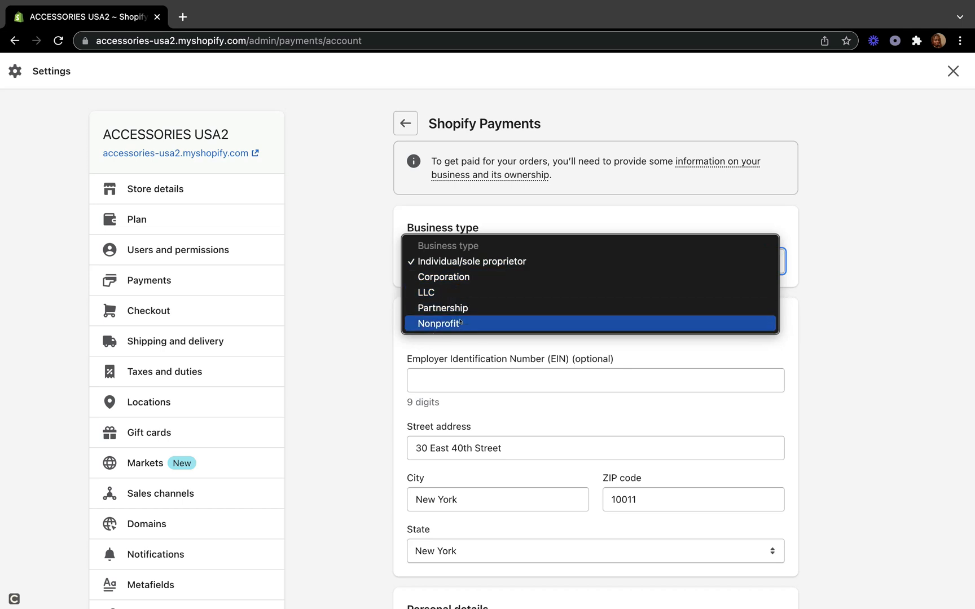
left_click(818, 290)
scroll(655, 341, "down", 3)
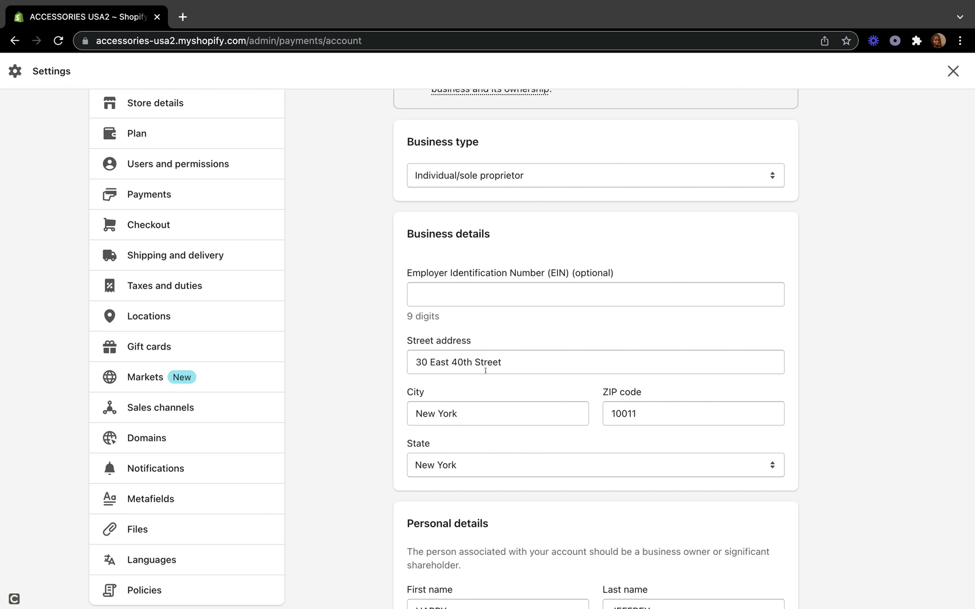
scroll(487, 371, "down", 6)
scroll(623, 226, "up", 1)
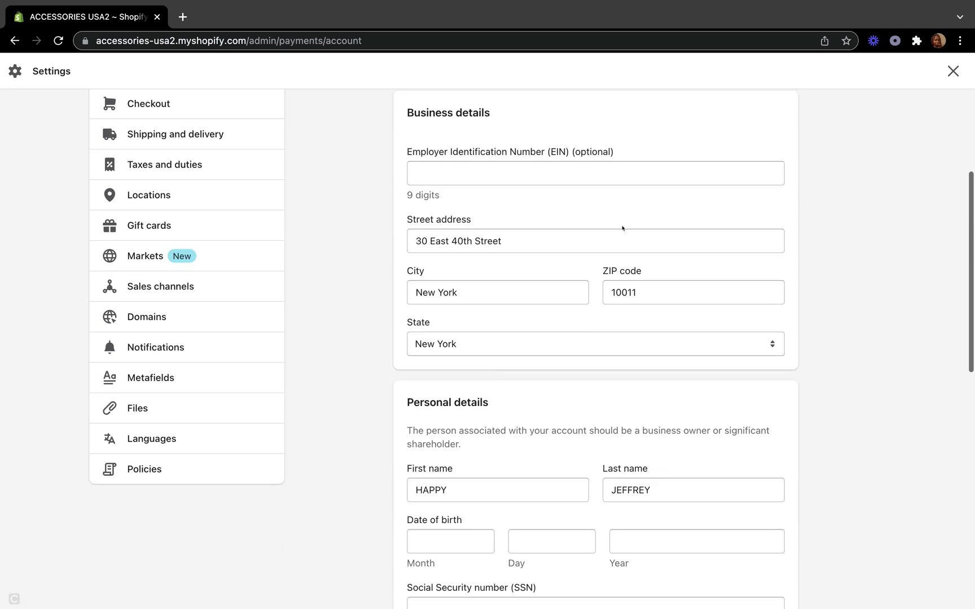
scroll(503, 394, "down", 5)
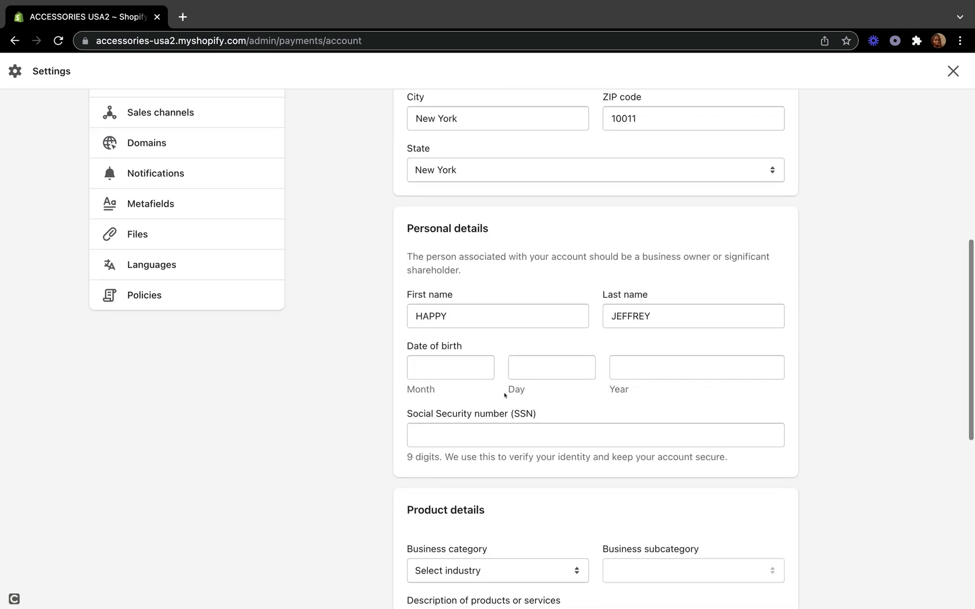
Go through the owner's date of birth month, day, year and Social Security number fields
left_click(457, 368)
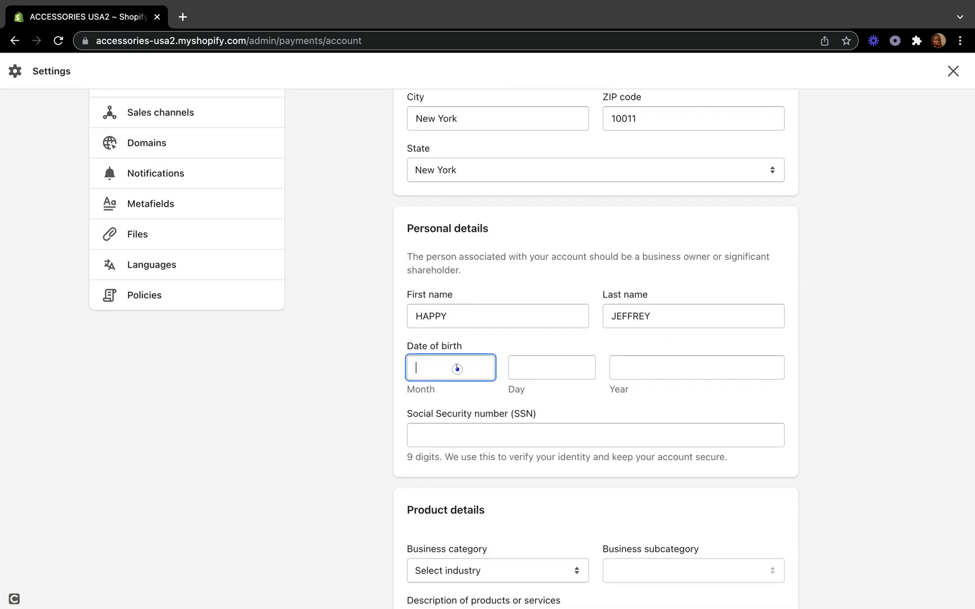
left_click(553, 368)
left_click(668, 371)
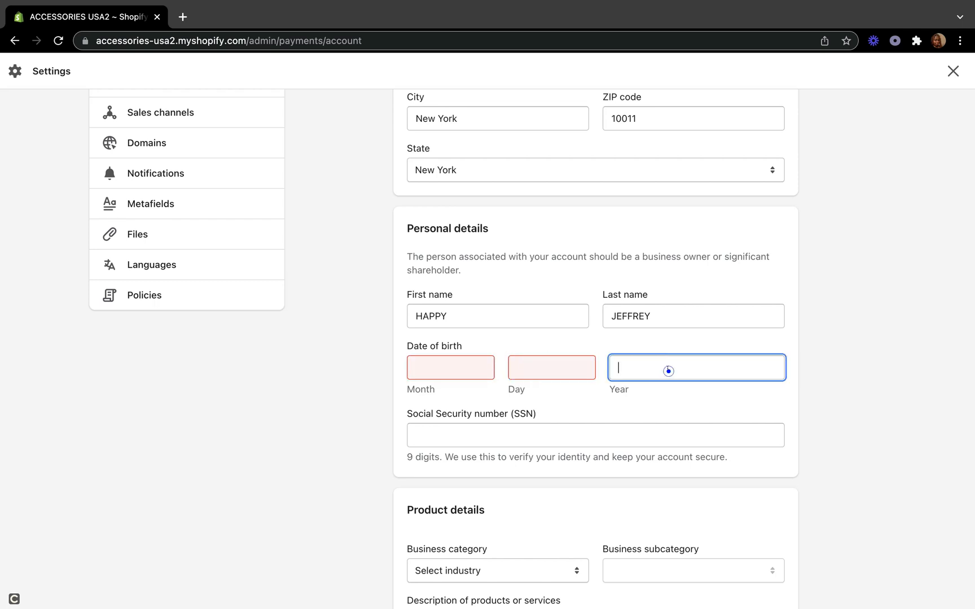
scroll(668, 370, "down", 5)
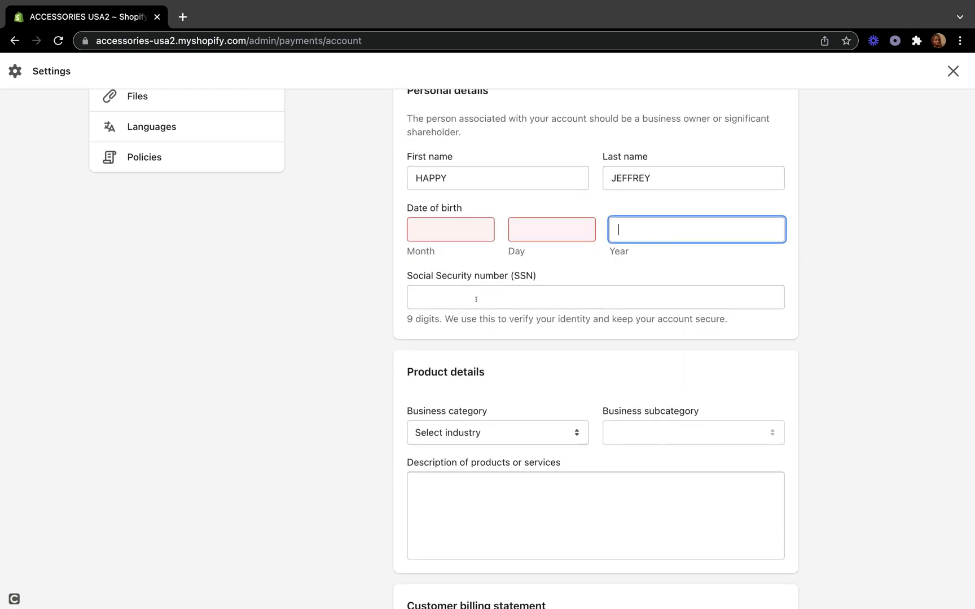
left_click(476, 299)
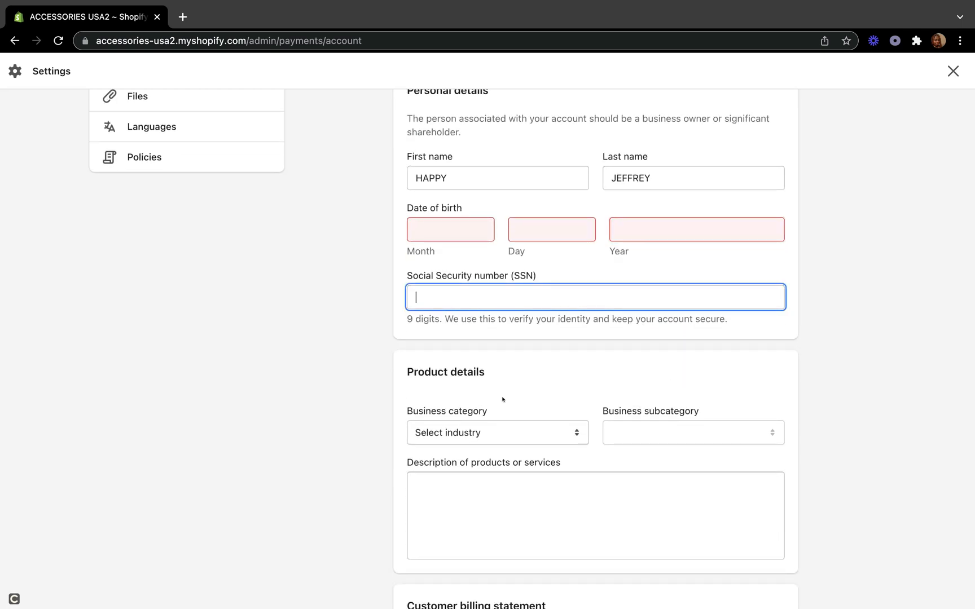
scroll(502, 399, "down", 4)
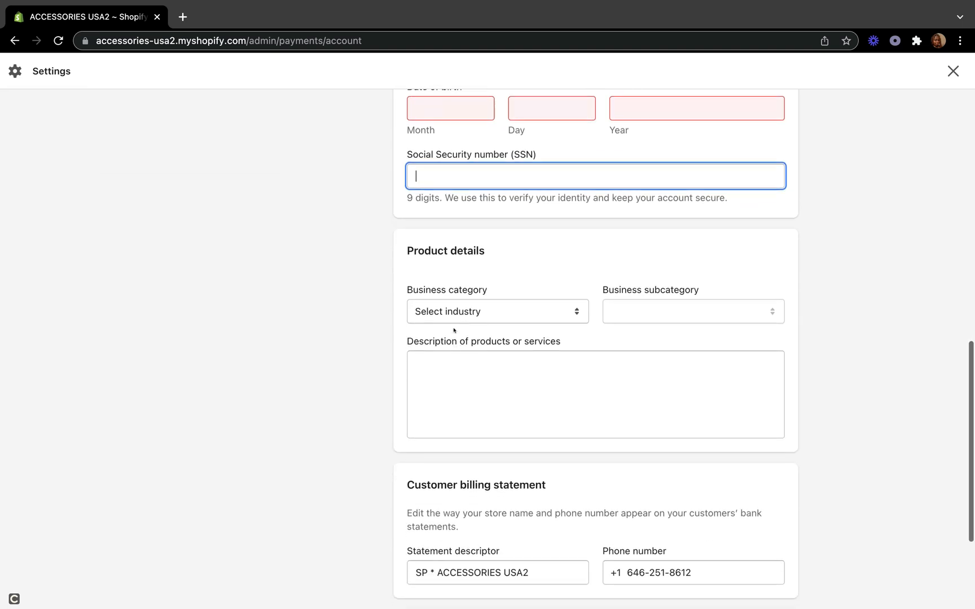
Set the business category to Clothing and accessories, leaving the subcategory unchosen
left_click(568, 315)
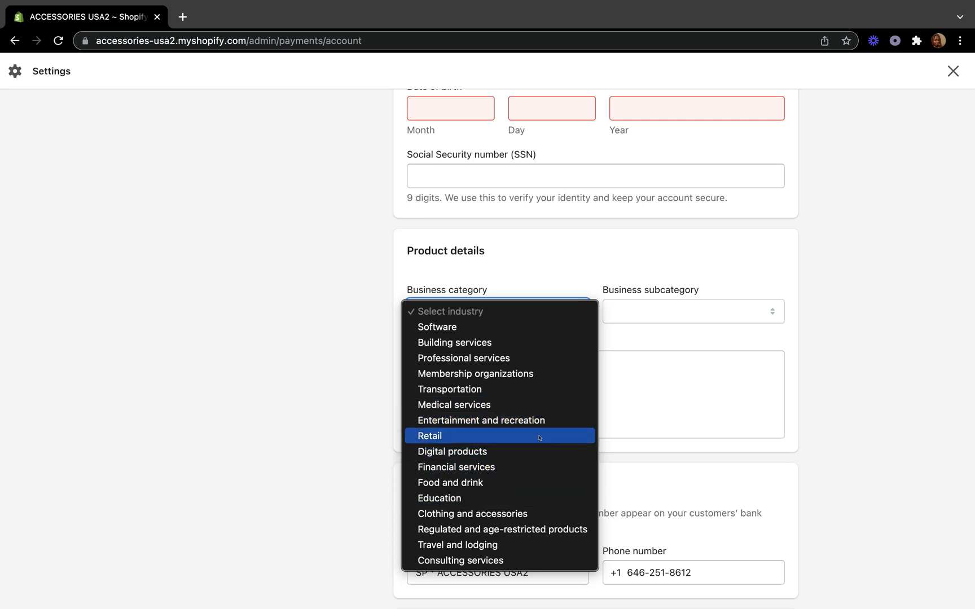
left_click(524, 514)
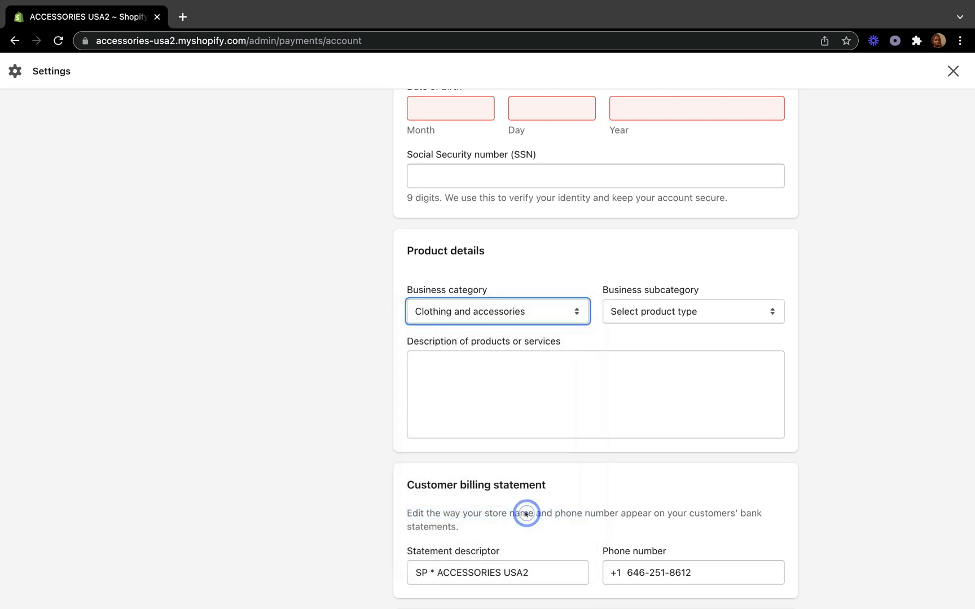
left_click(762, 317)
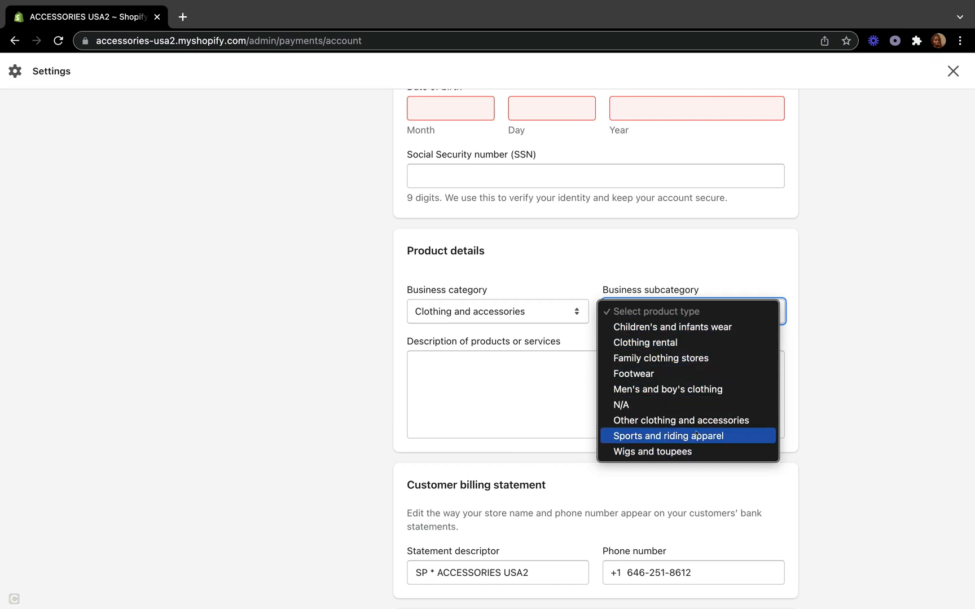
left_click(481, 394)
left_click(462, 388)
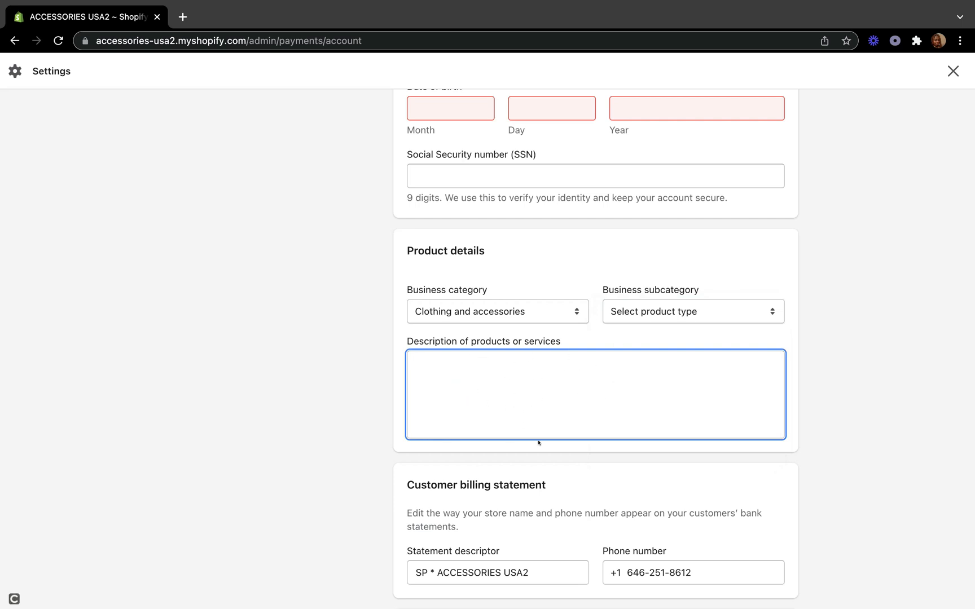
Review the billing statement phone number and date of birth fields
scroll(511, 398, "down", 5)
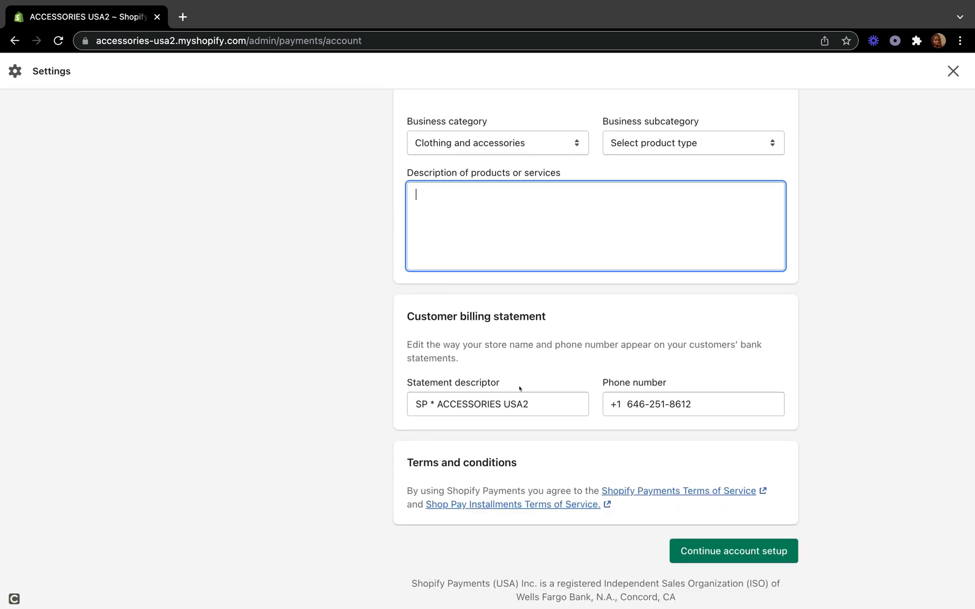
left_click(718, 396)
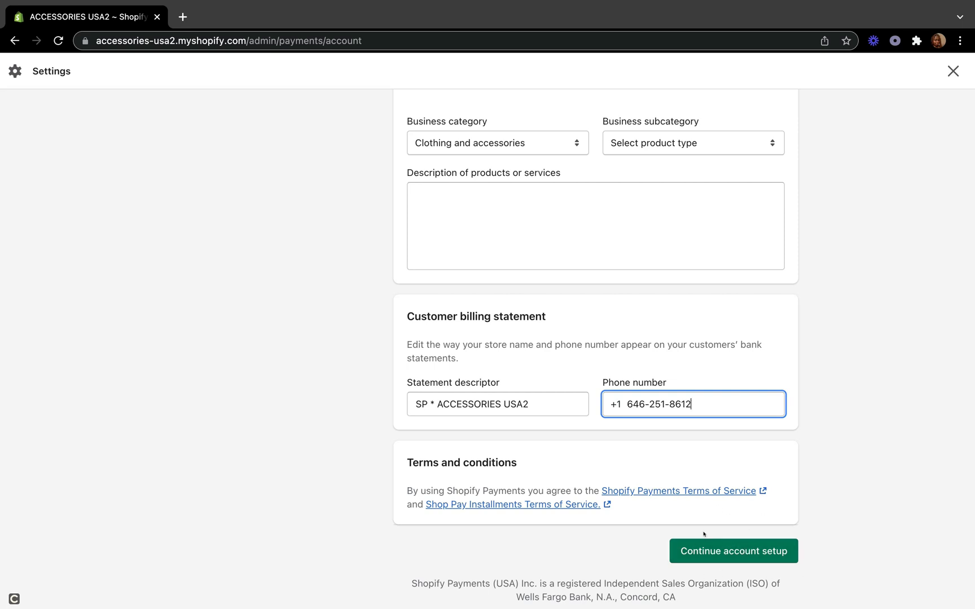
scroll(720, 374, "up", 20)
scroll(707, 381, "down", 20)
scroll(706, 391, "up", 14)
scroll(707, 395, "down", 10)
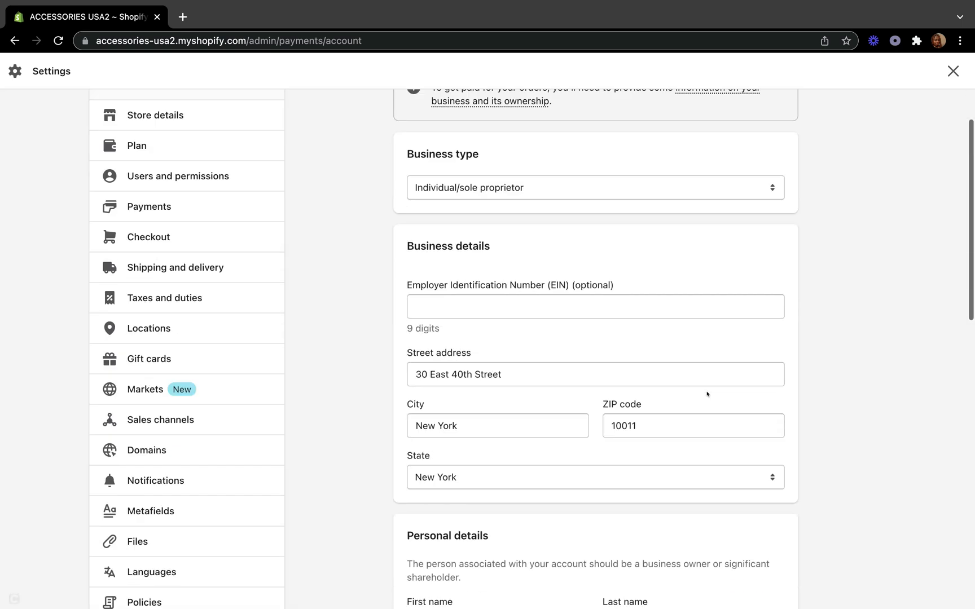
scroll(707, 394, "down", 4)
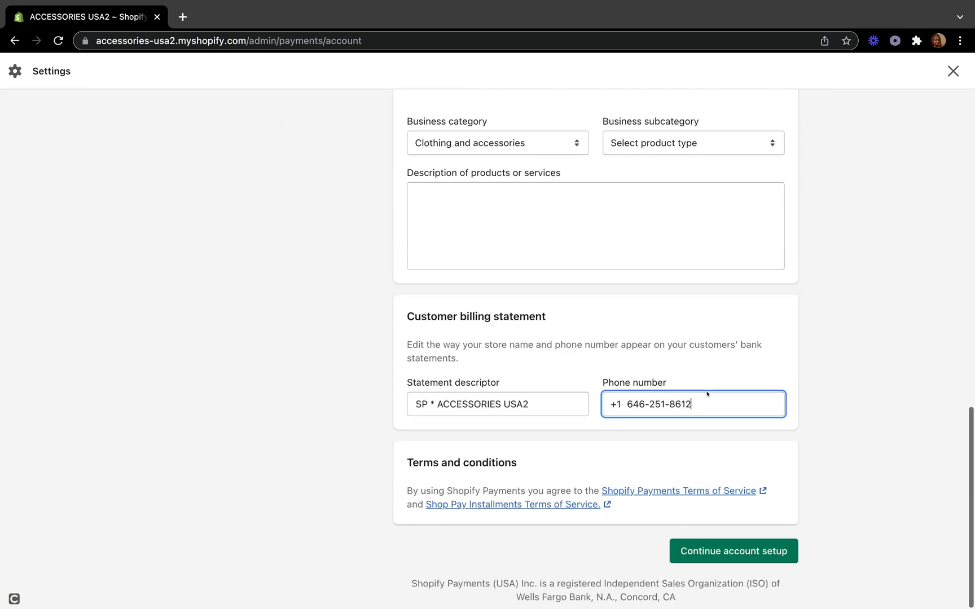
scroll(707, 391, "up", 3)
scroll(707, 390, "up", 3)
left_click(437, 249)
left_click(565, 264)
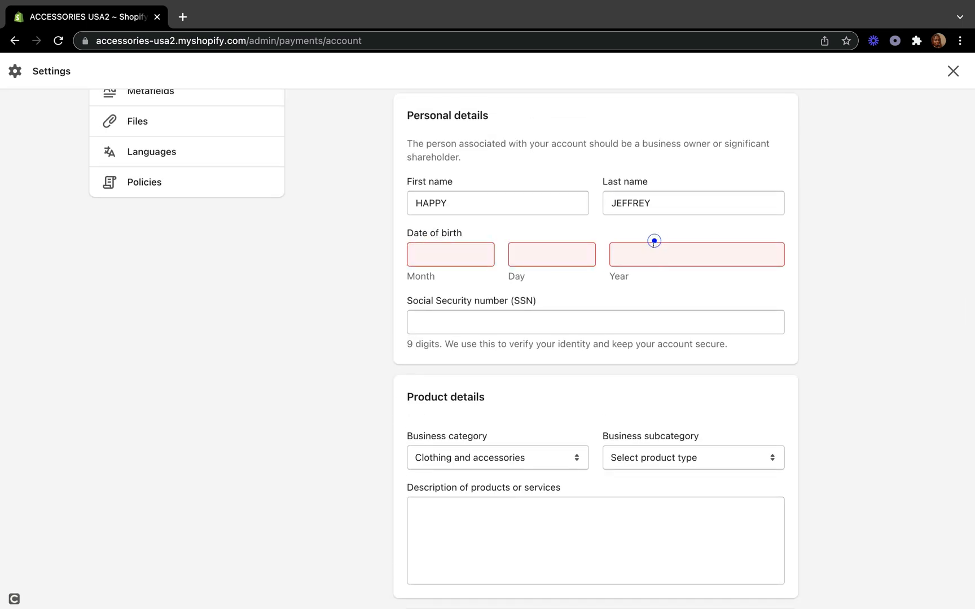
left_click(643, 254)
Submit the incomplete setup form, then back out of Payments settings to the Home dashboard
scroll(643, 365, "down", 5)
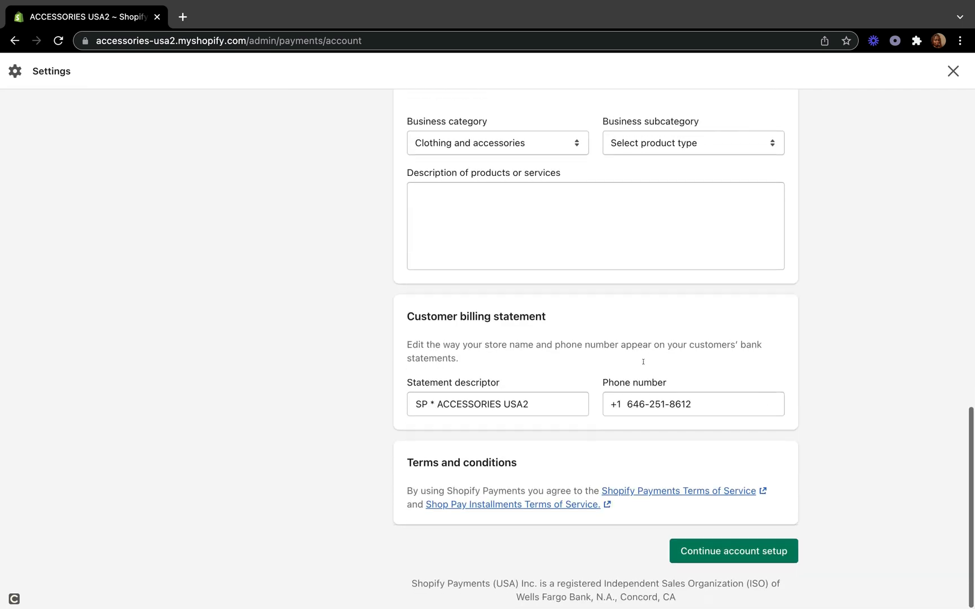
left_click(718, 553)
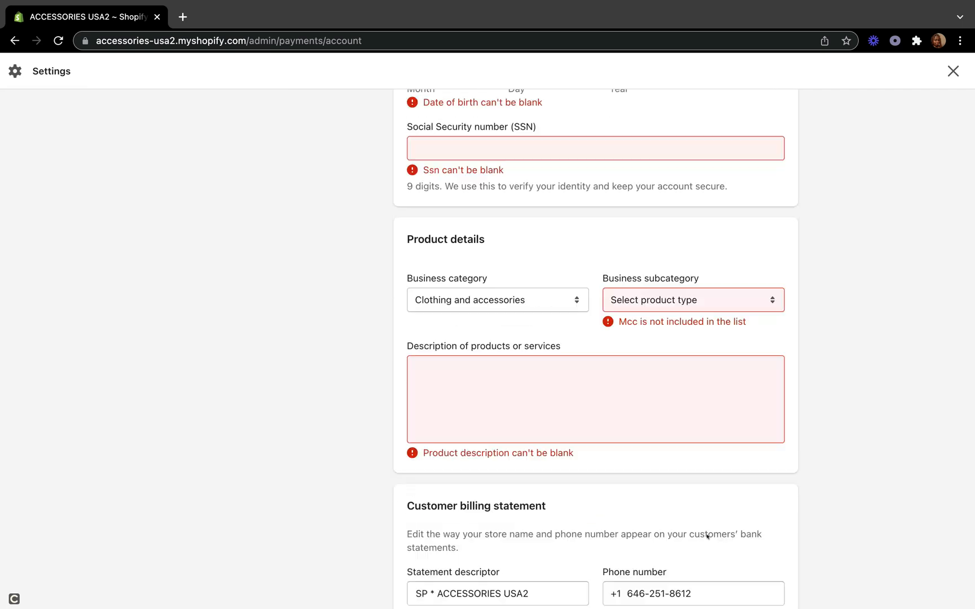
scroll(602, 244, "up", 15)
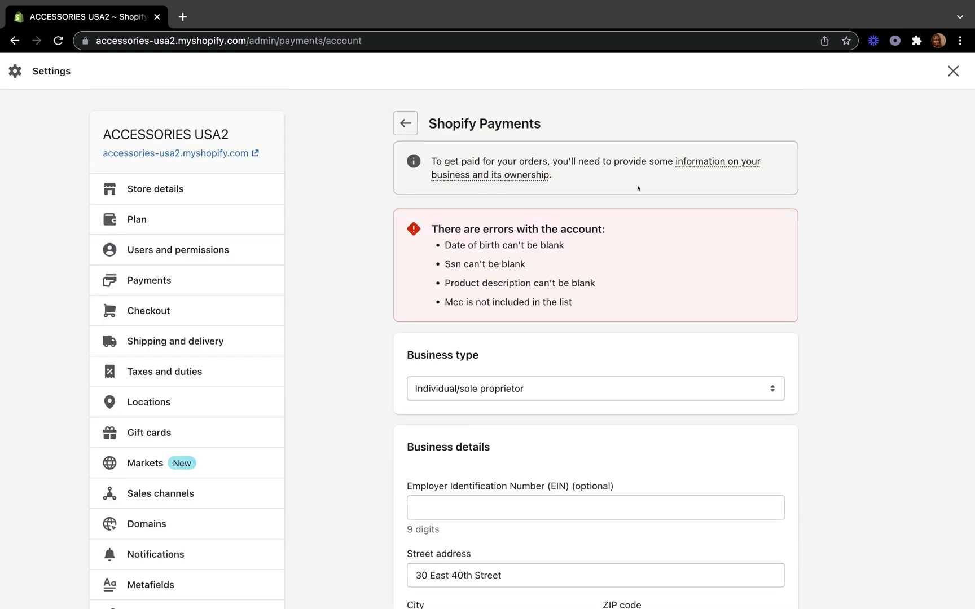
left_click(405, 123)
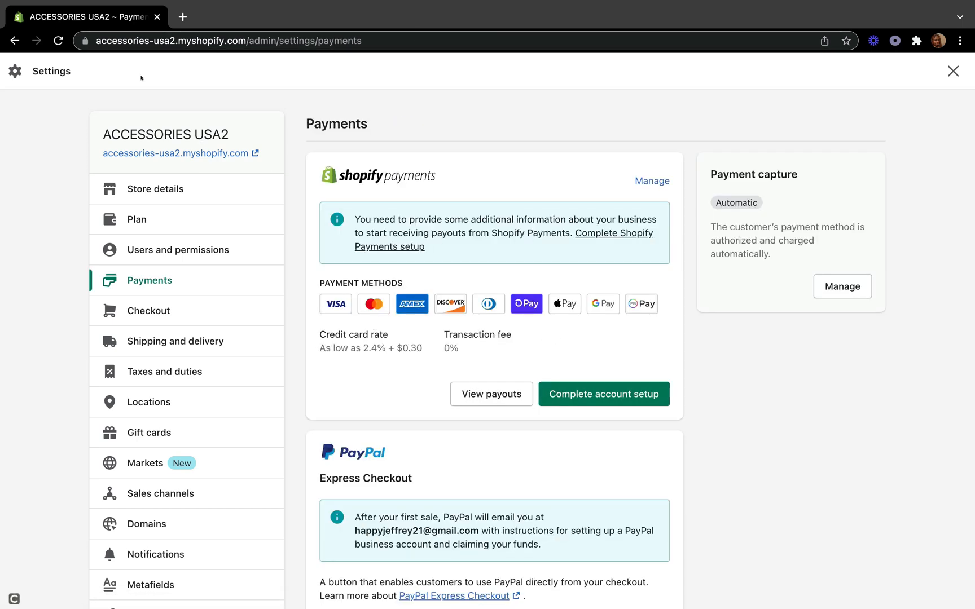
left_click(15, 40)
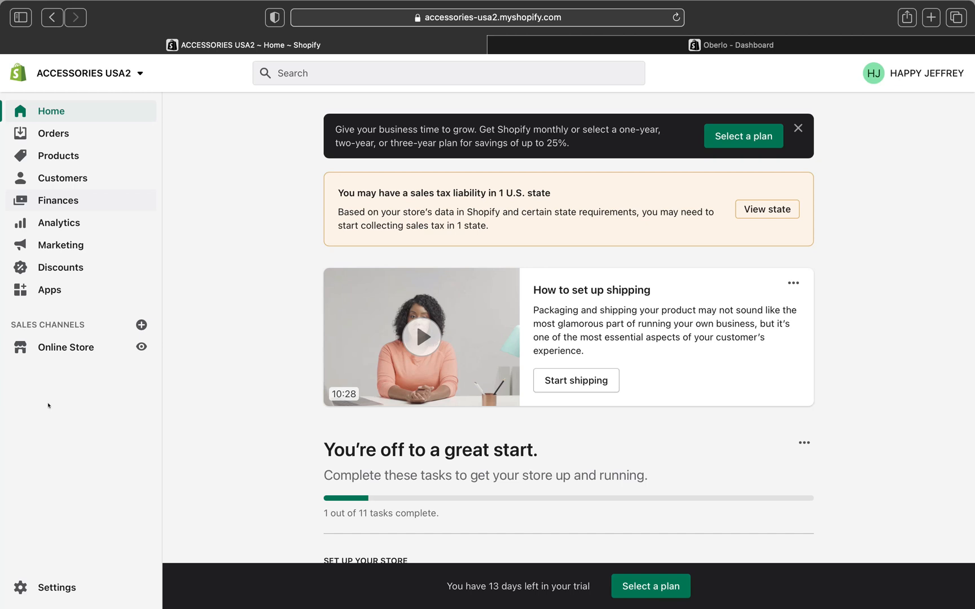
Add a new page under Online Store > Pages and title it 'Contact Us'
left_click(61, 345)
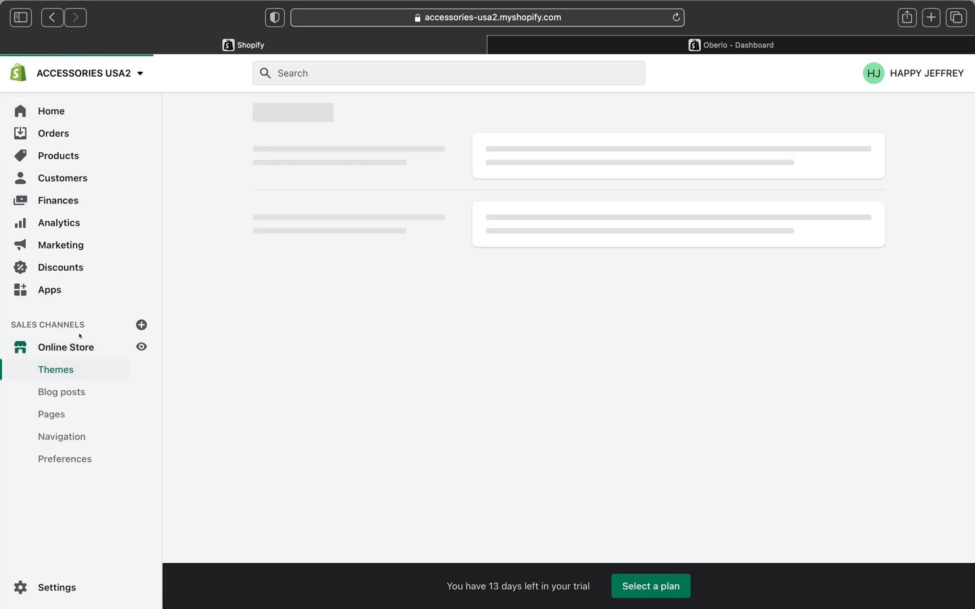
left_click(61, 418)
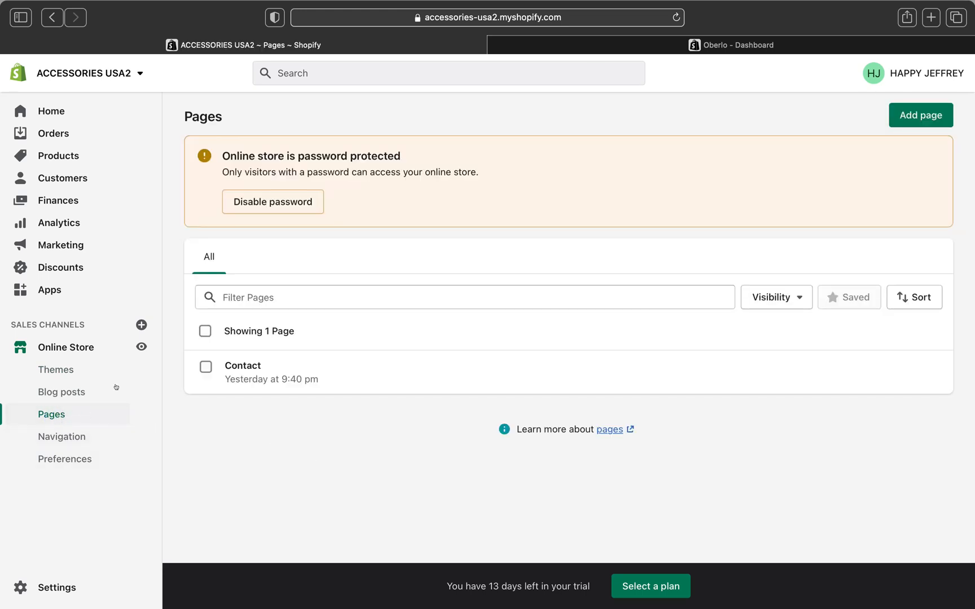
left_click(937, 108)
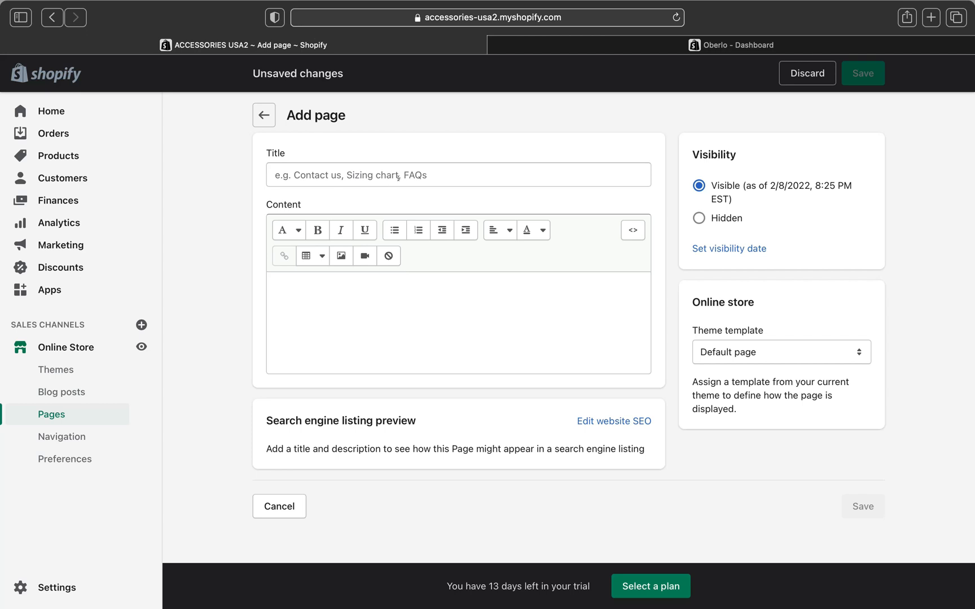
left_click(433, 176)
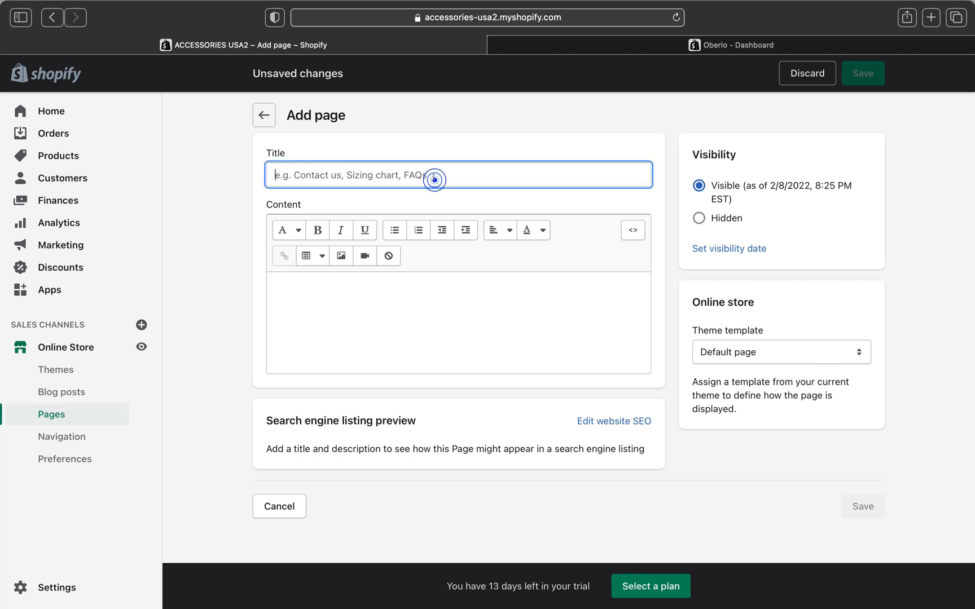
type("Contact U")
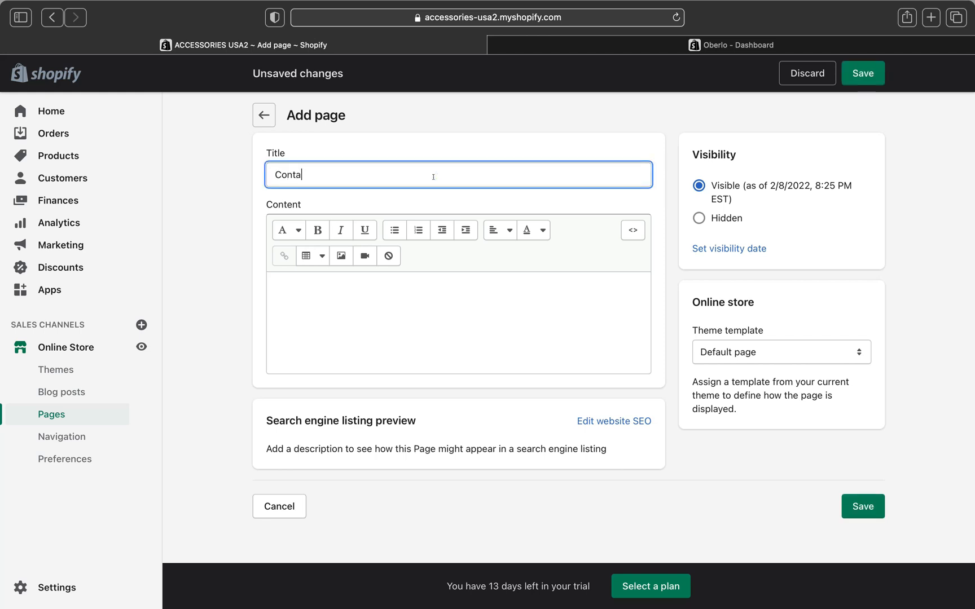
type("s")
Check the live storefront's Contact page, then set the page's theme template to 'contact'
left_click(142, 347)
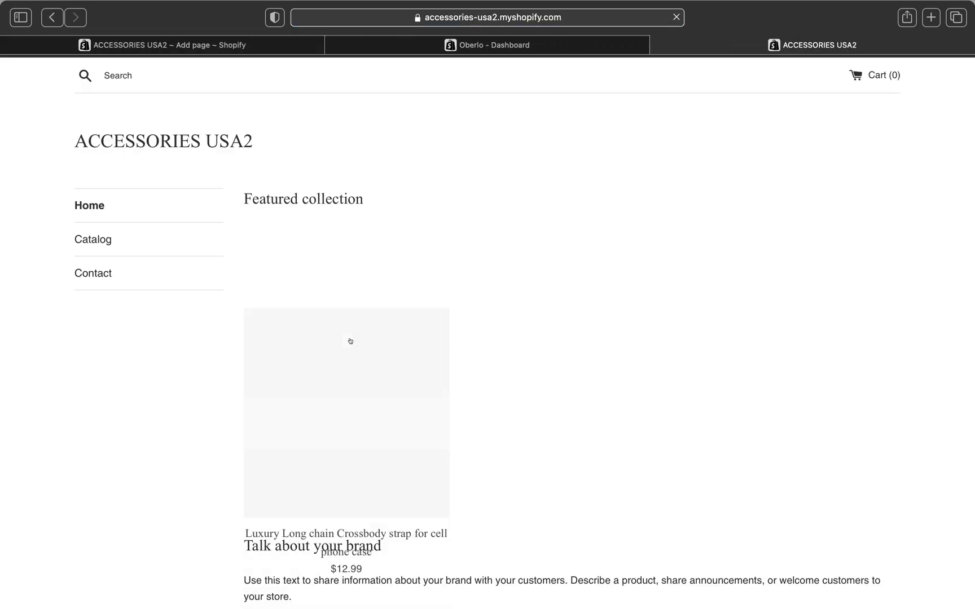
left_click(116, 268)
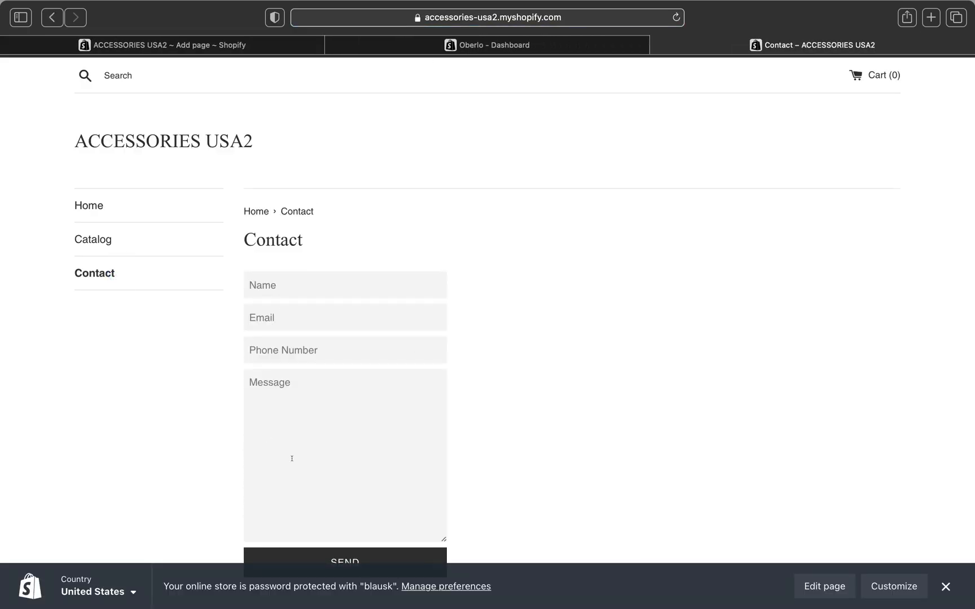
left_click(260, 45)
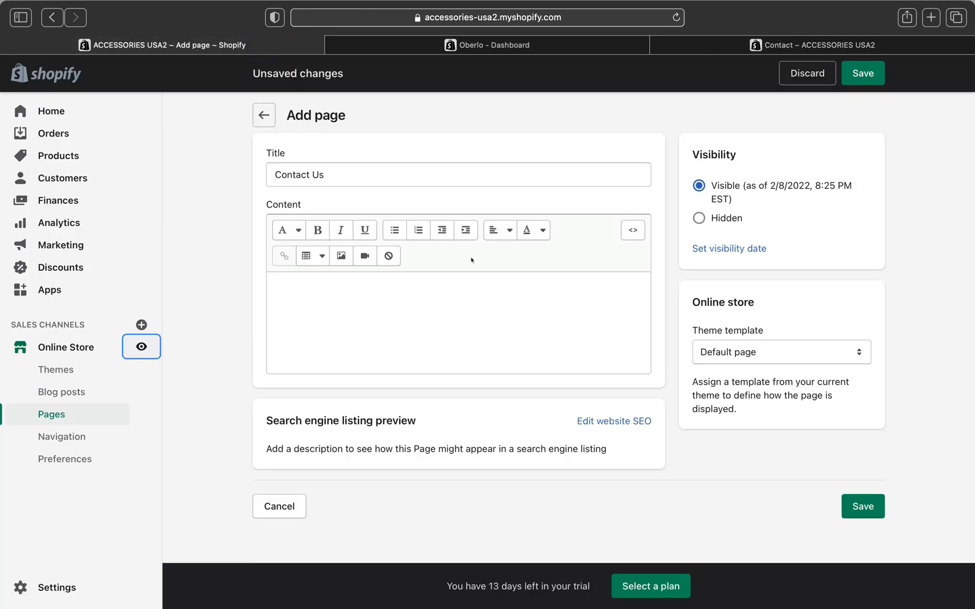
left_click(327, 320)
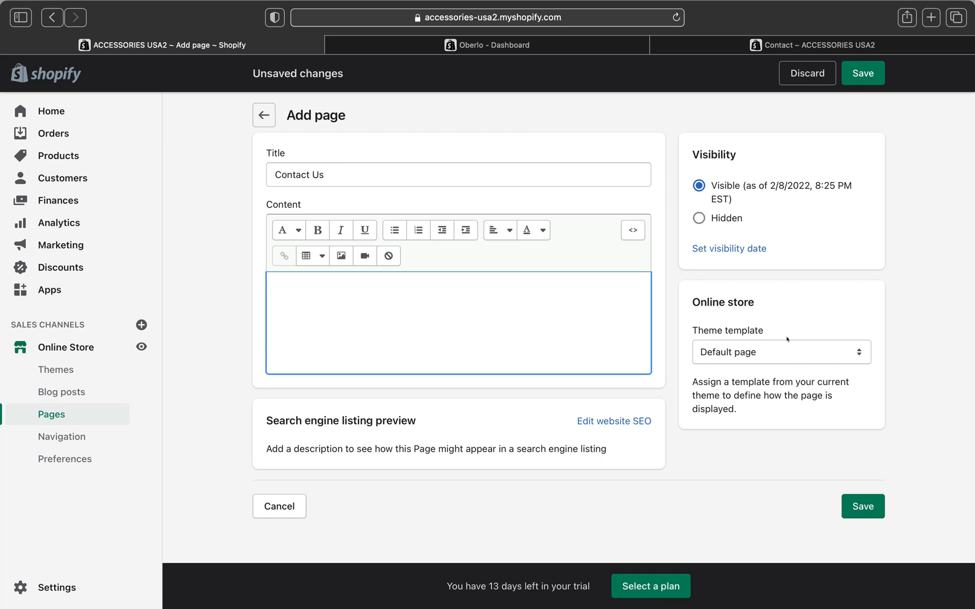
left_click(856, 352)
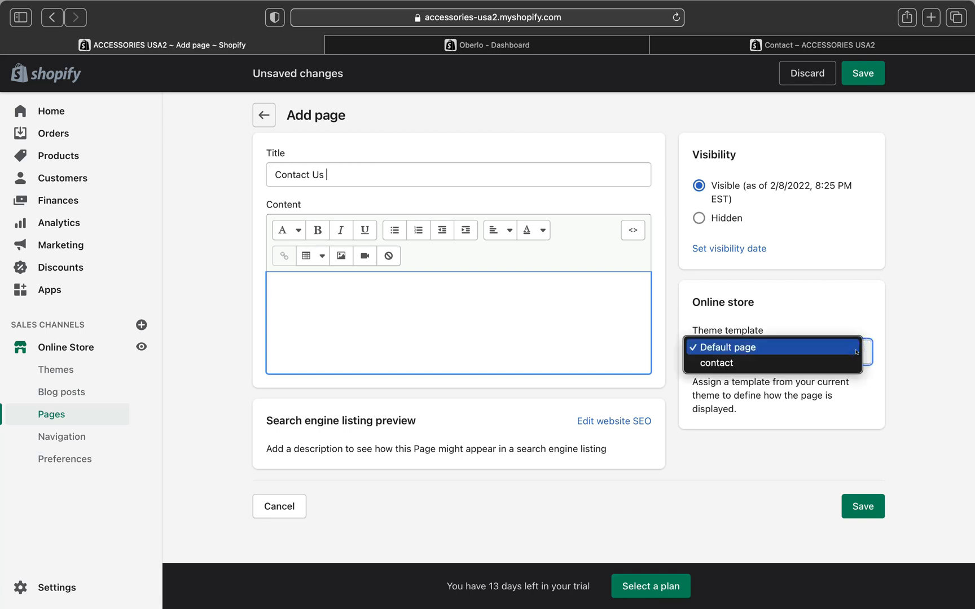
left_click(757, 365)
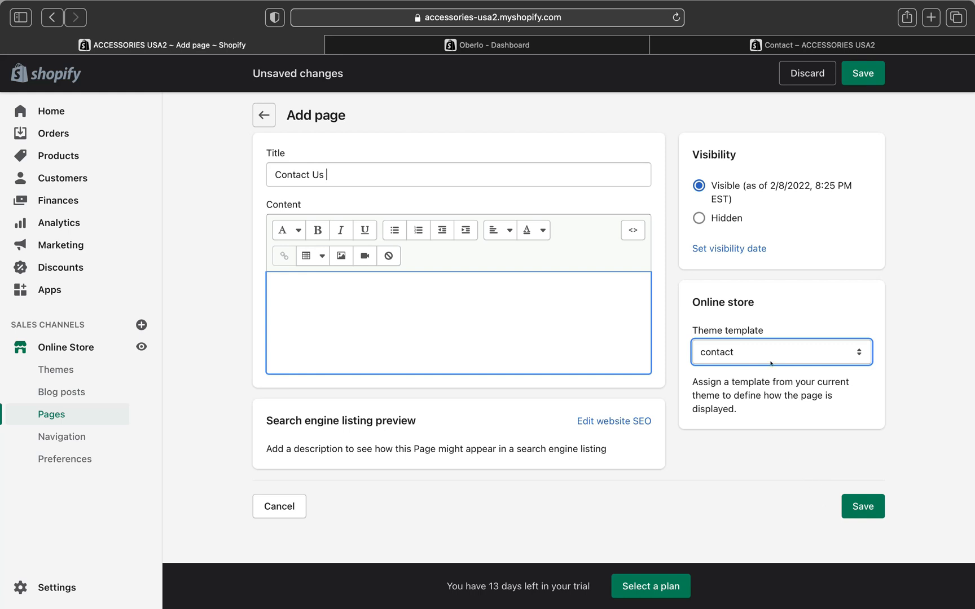
Try the storefront contact form's Name, Email, Phone Number and Message fields
left_click(774, 43)
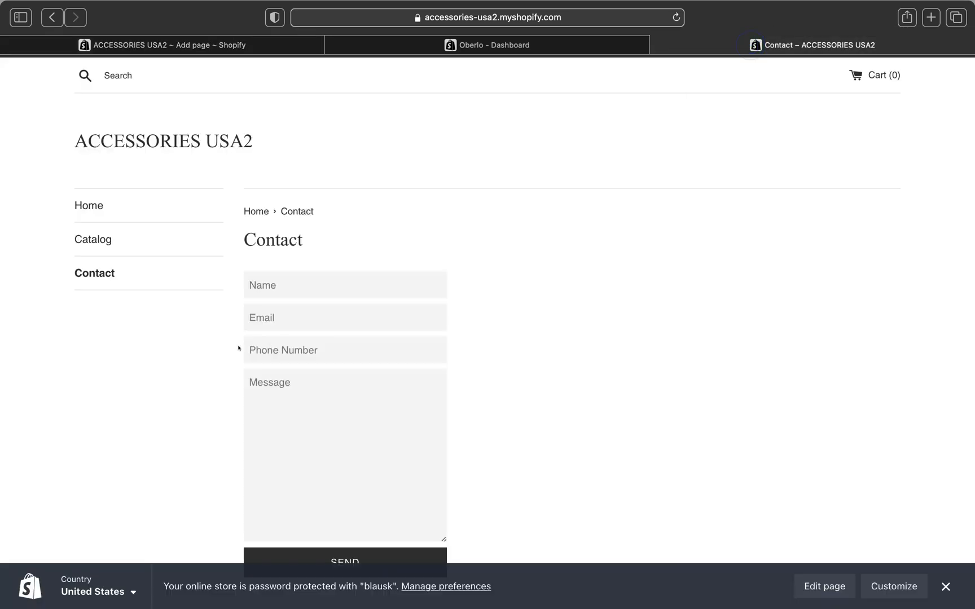
left_click(269, 289)
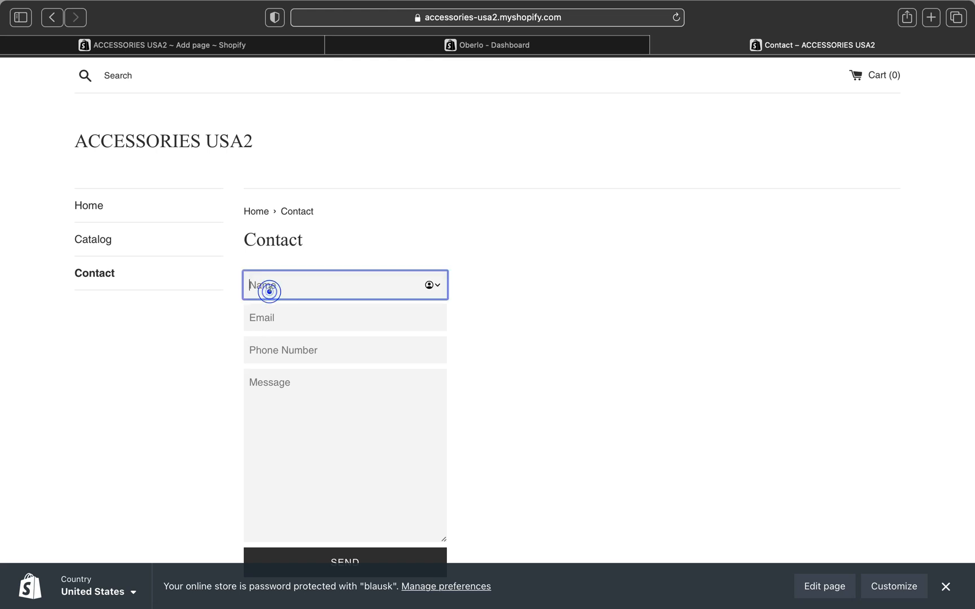
left_click(290, 320)
left_click(291, 356)
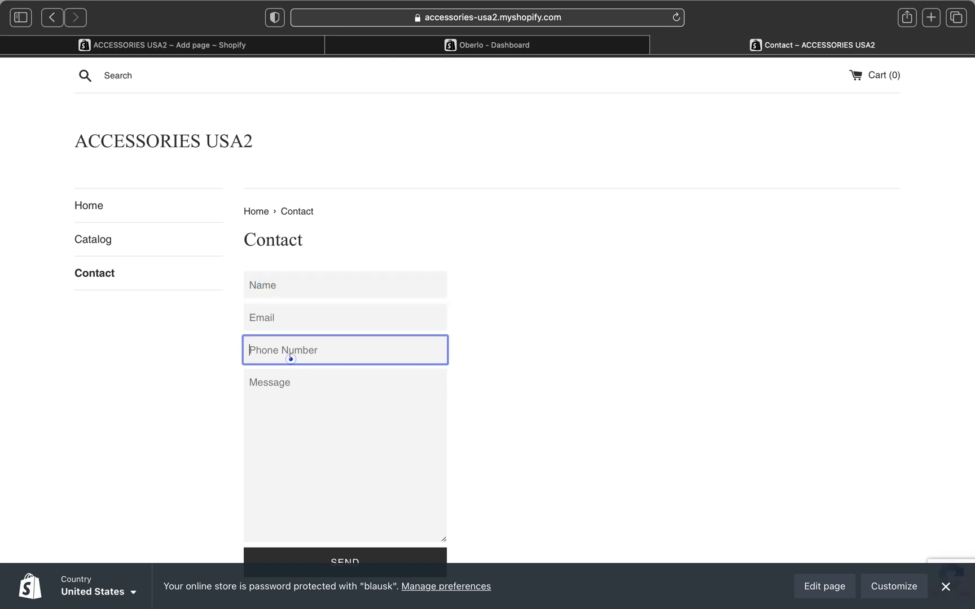
left_click(291, 392)
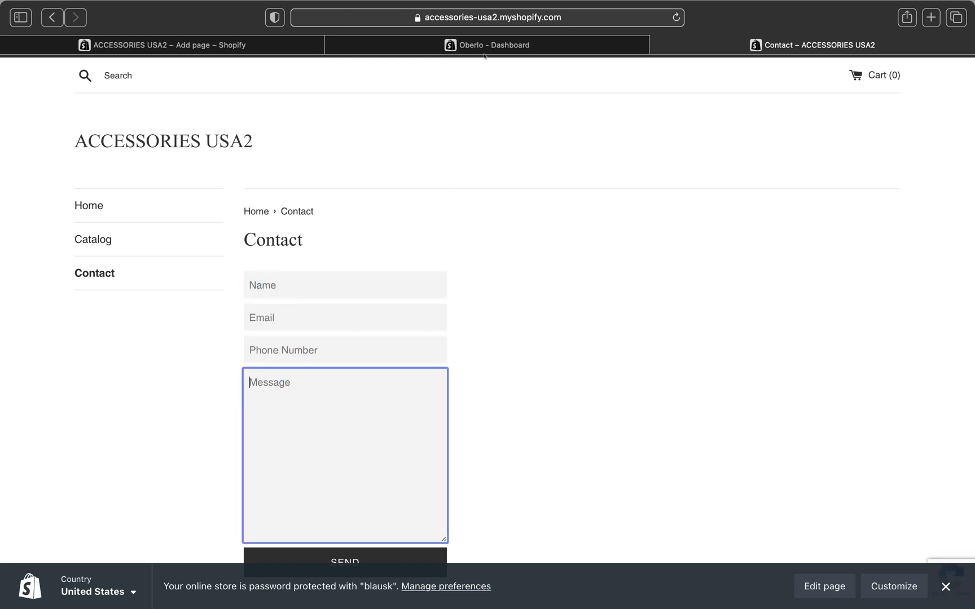
left_click(271, 50)
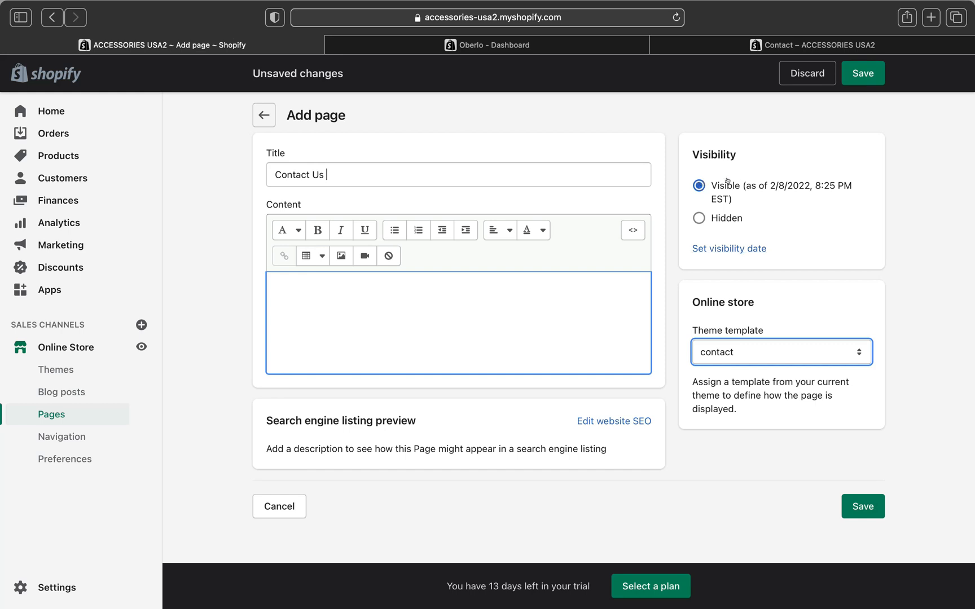
Keep the page's visibility on Visible and save the Contact Us page
left_click(699, 218)
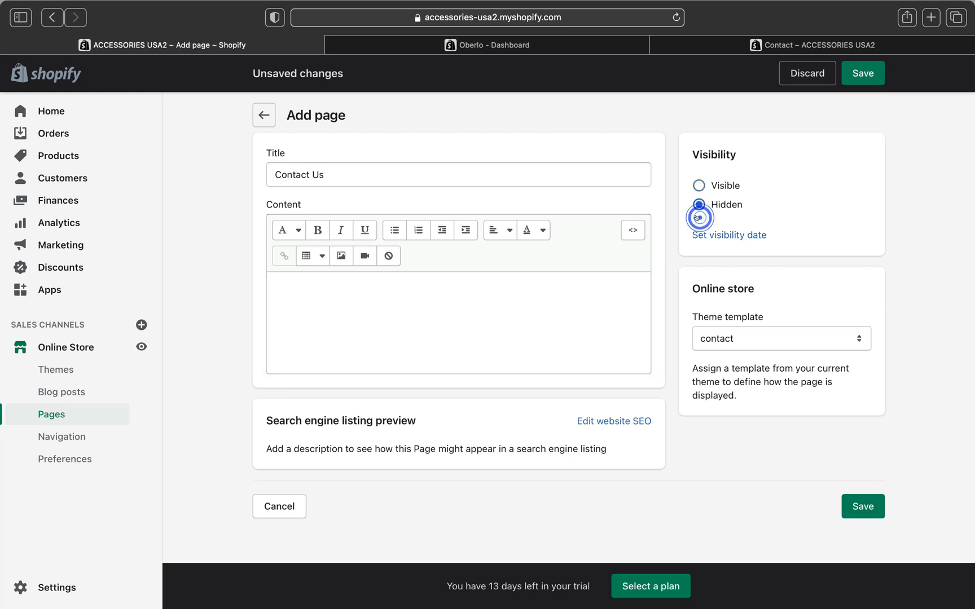
left_click(699, 186)
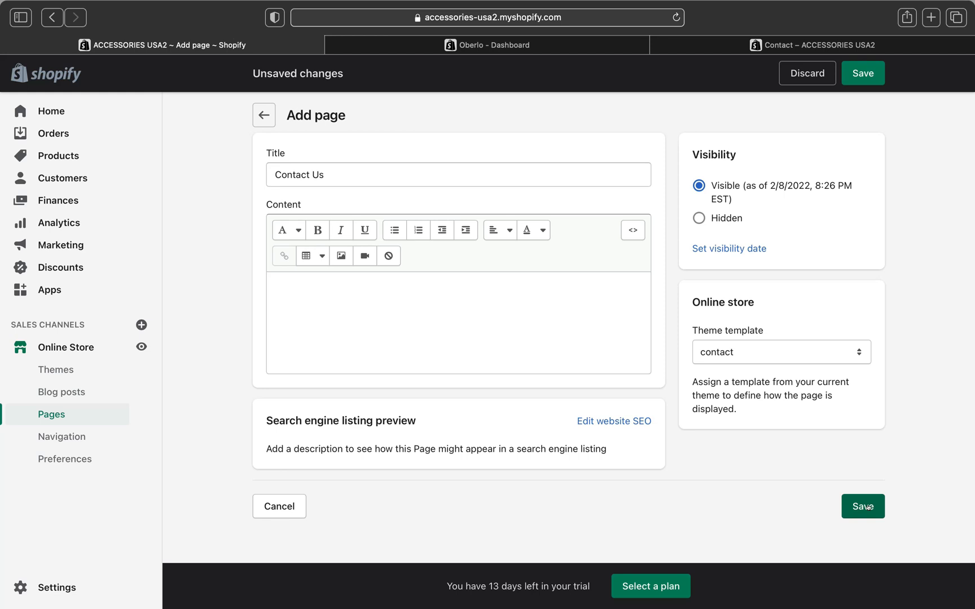
left_click(867, 506)
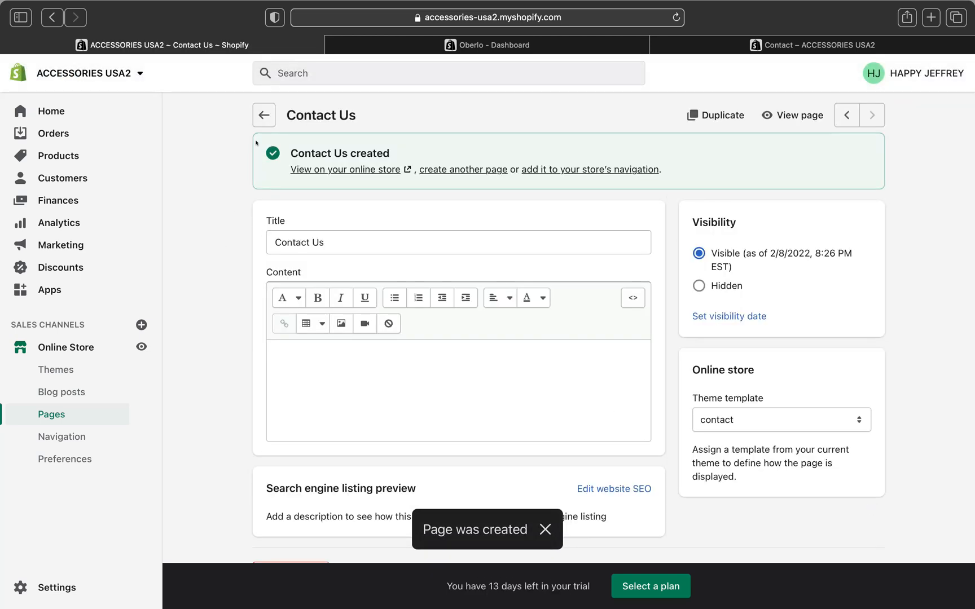
Add another new page titled 'About Us'
left_click(263, 115)
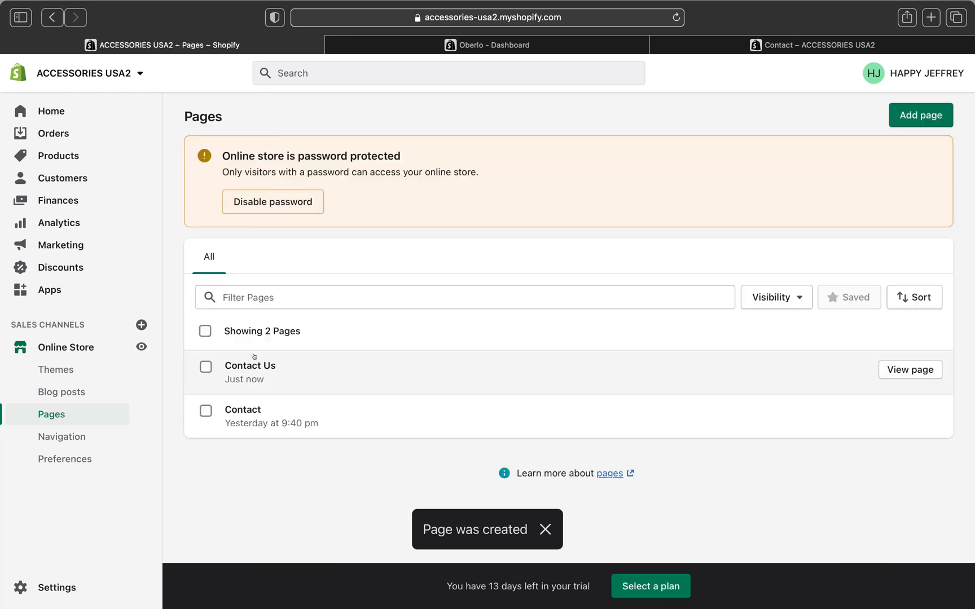
left_click(920, 114)
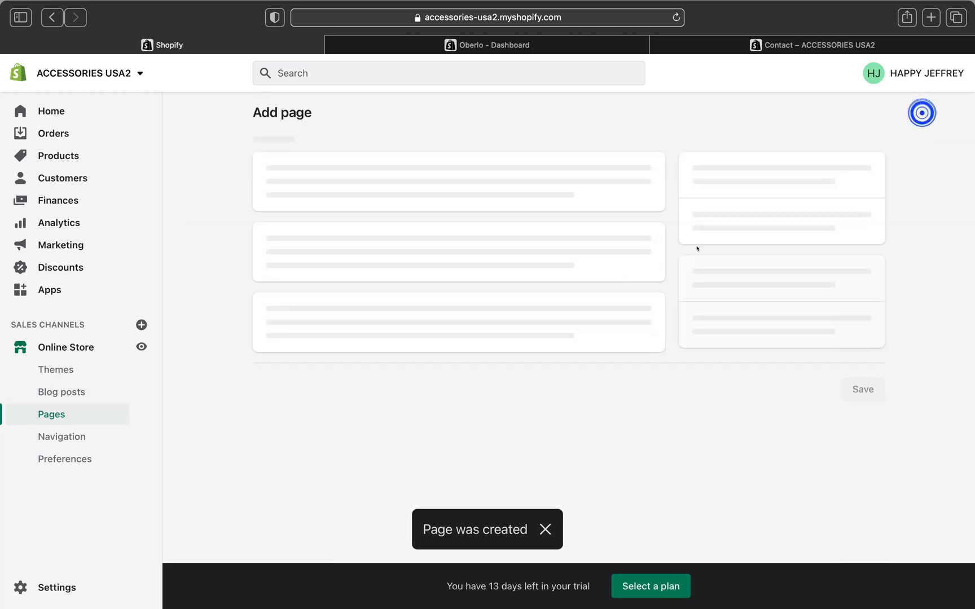
left_click(396, 175)
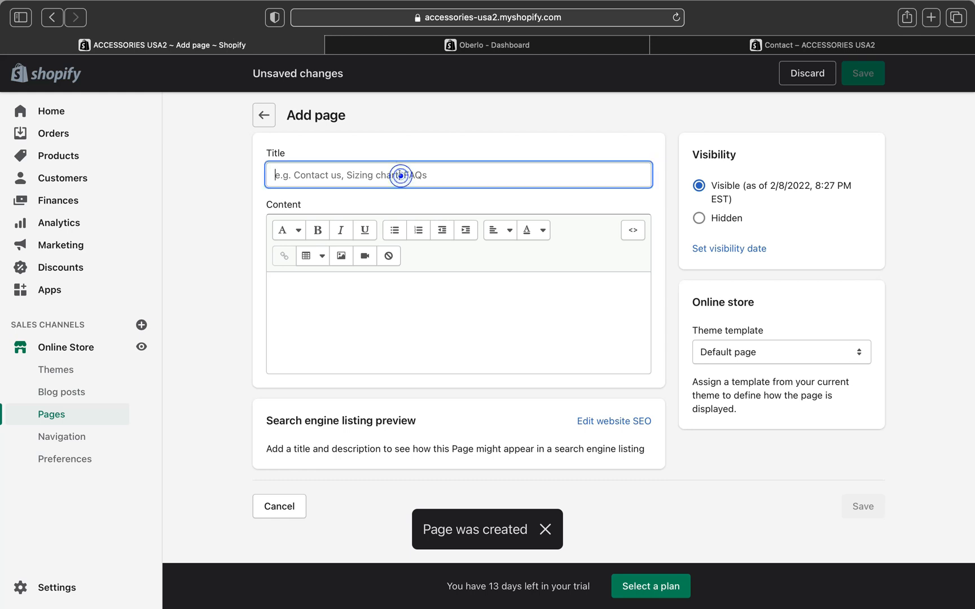
type("a")
key("BackSpace")
type("About Us")
Write content about your brand, vision and mission, save the page, and return to Pages
left_click(361, 292)
type("Y")
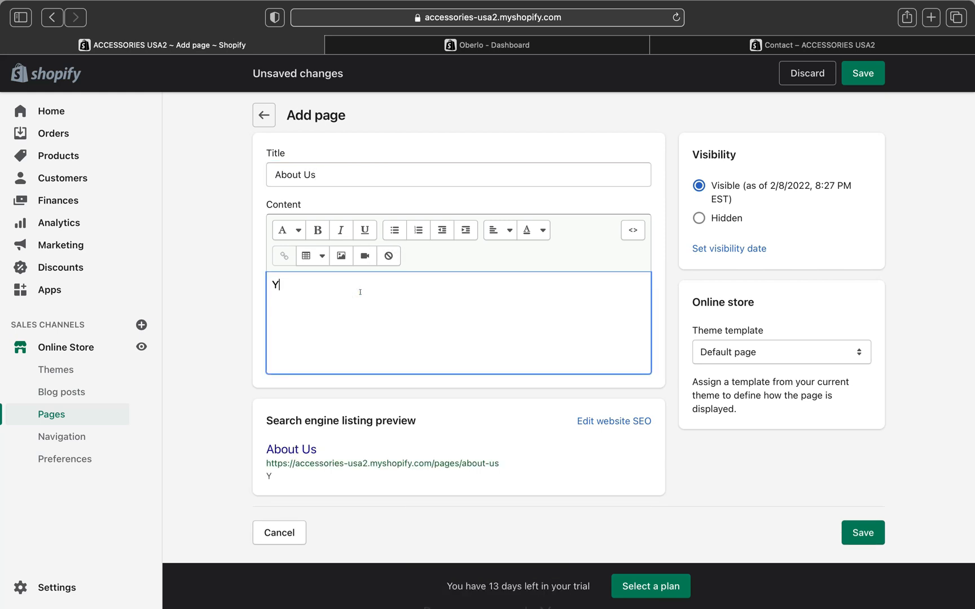
type("ou cn")
key("BackSpace")
type("an tell your cust")
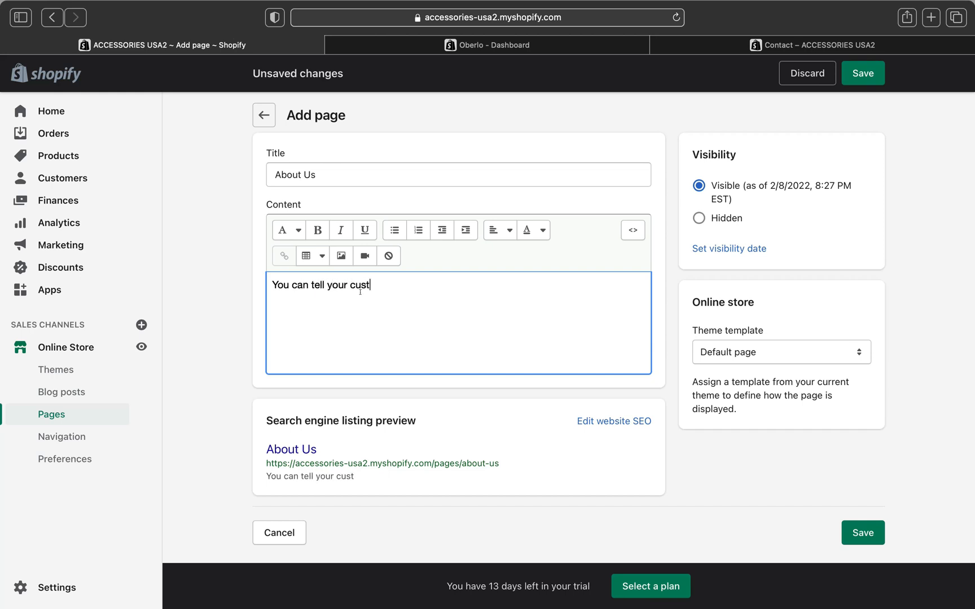
type("omers abu")
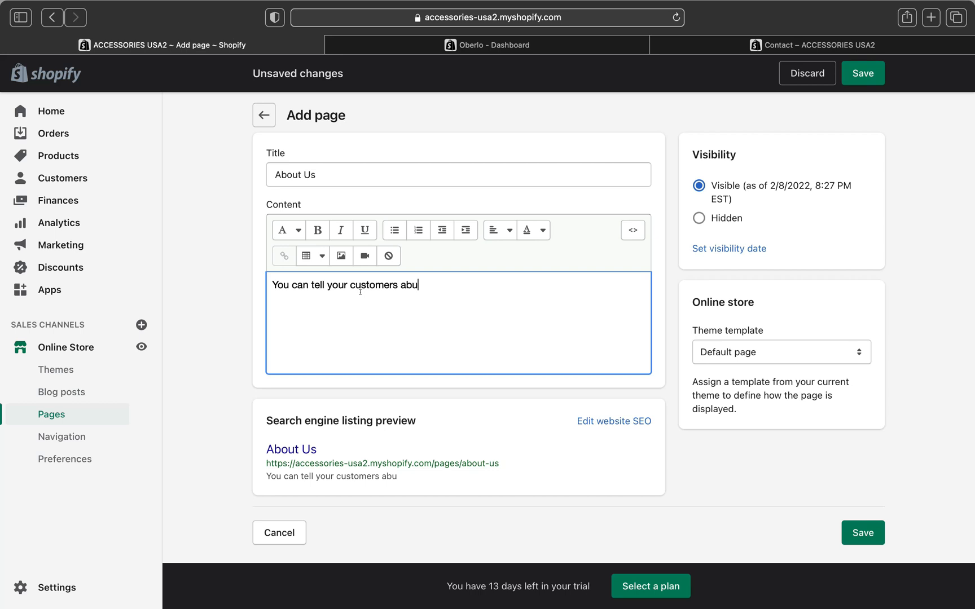
key("BackSpace")
type("out your brand, vis")
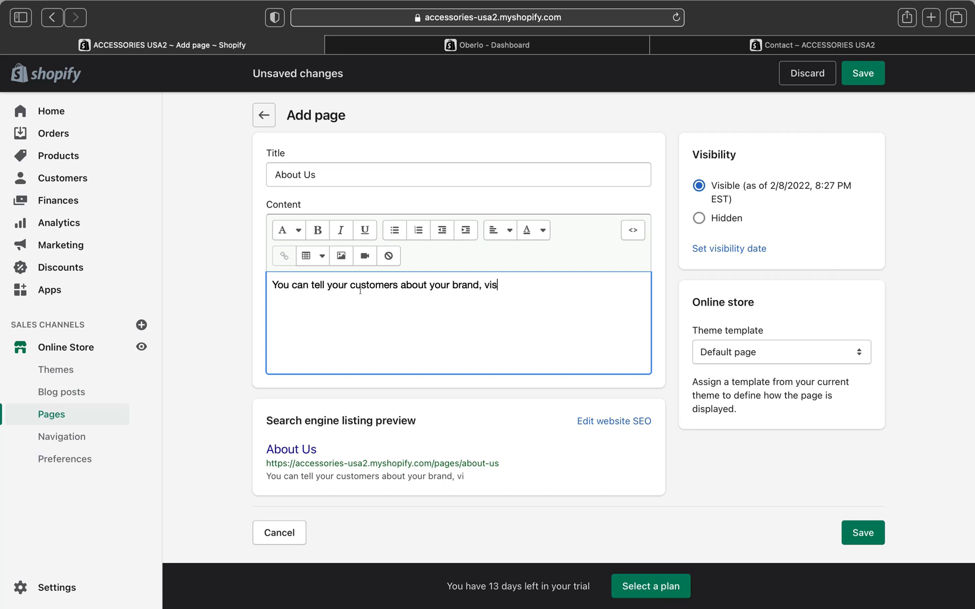
type("ion, missions")
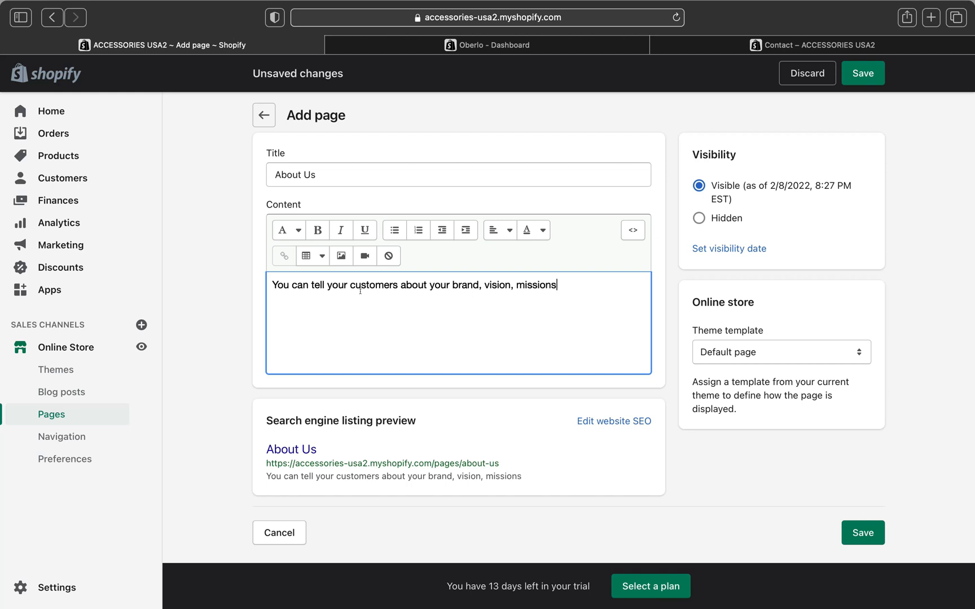
key("BackSpace")
key("BackSpace")
key("BackSpace")
type("ments etc.")
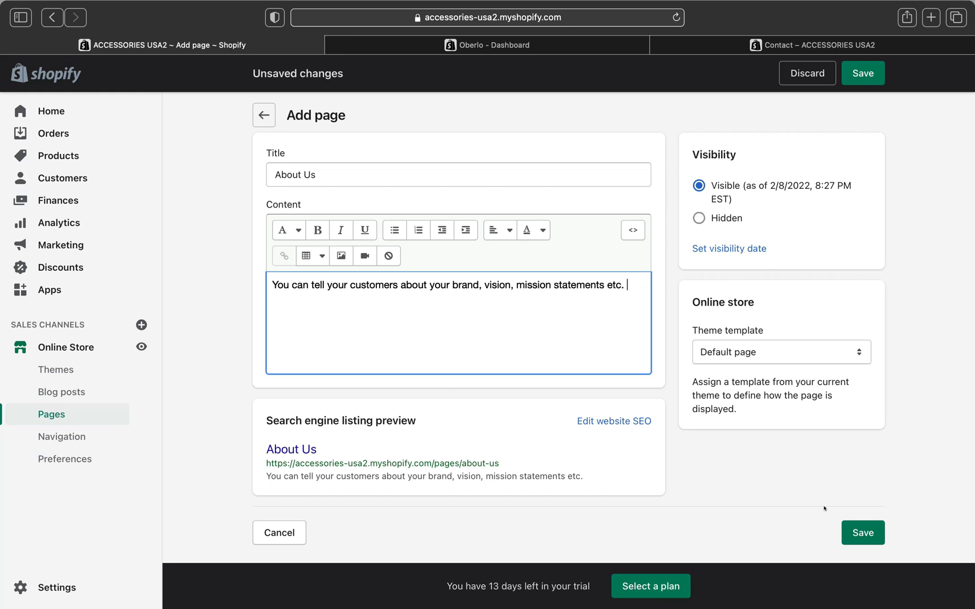
left_click(867, 533)
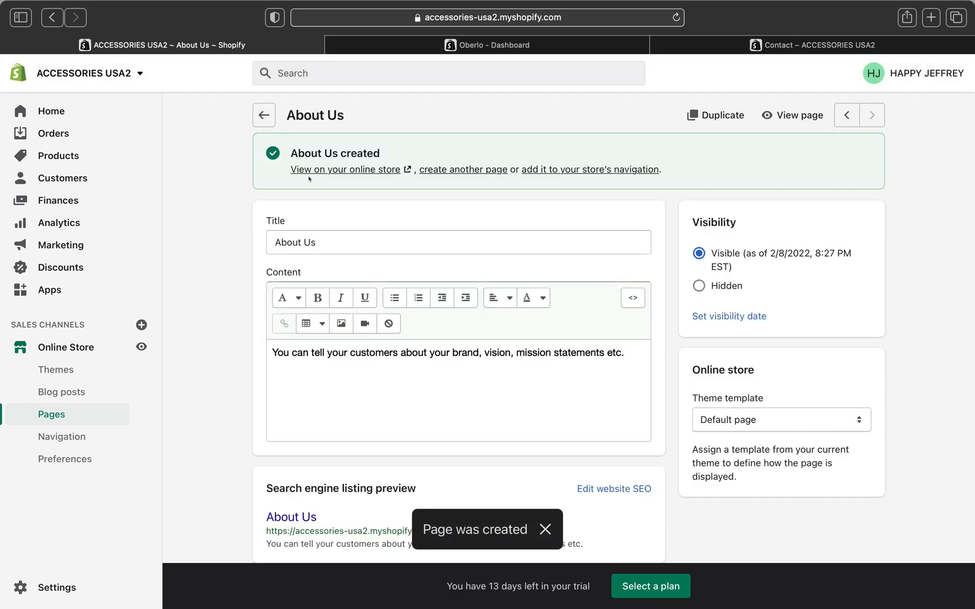
left_click(267, 122)
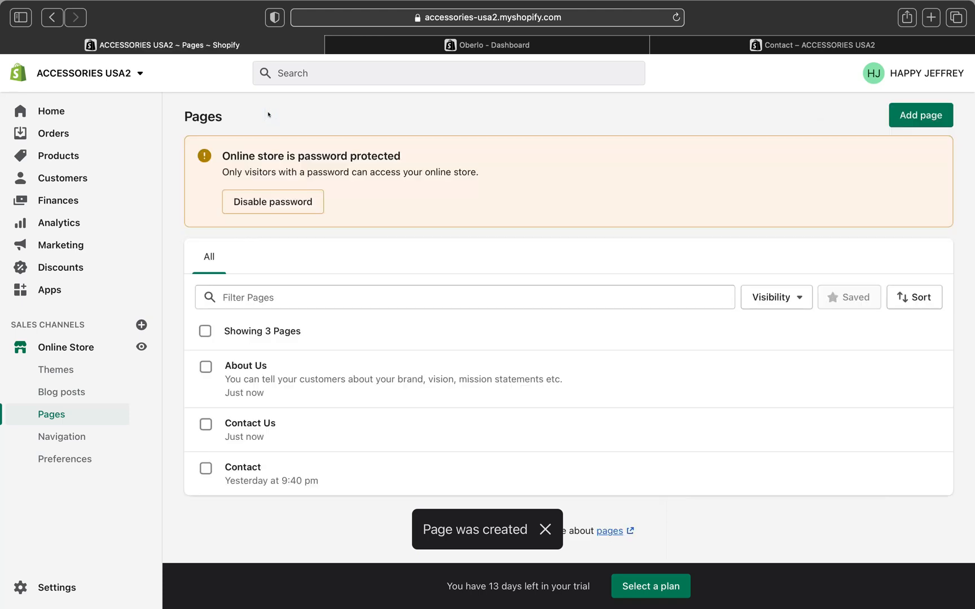
Customize the Simple theme's header and choose to add a logo image
left_click(71, 348)
left_click(836, 264)
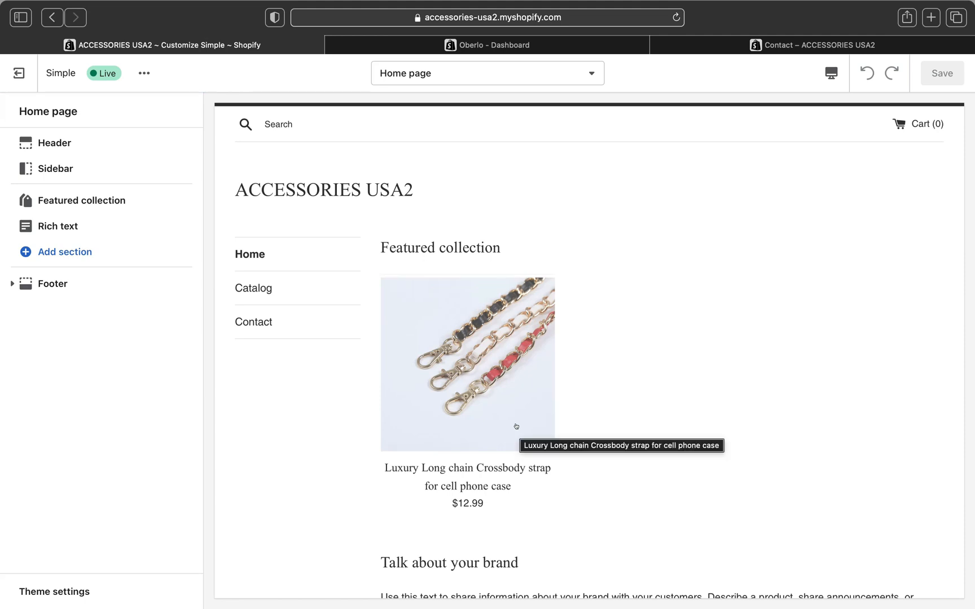
left_click(42, 139)
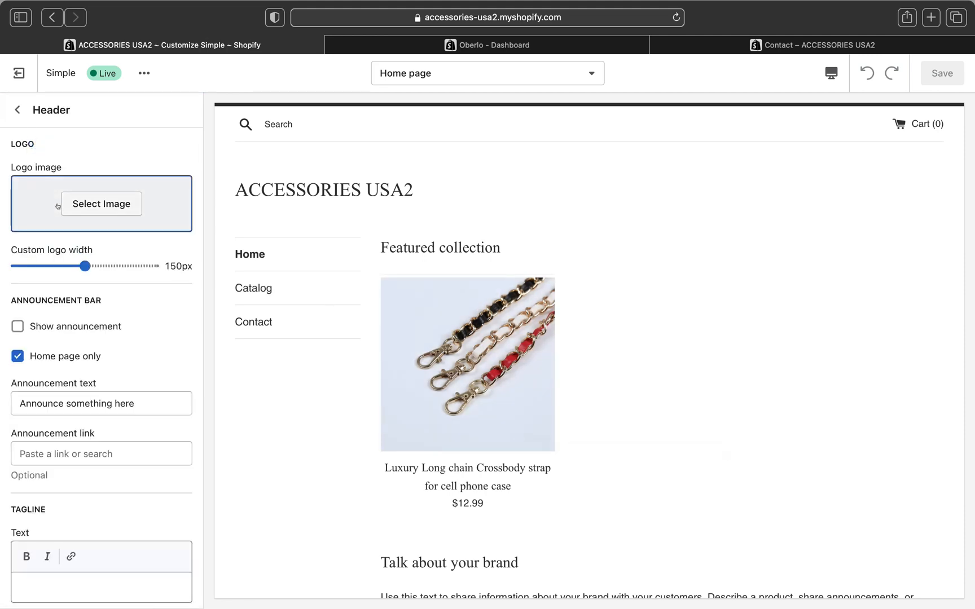
left_click(104, 202)
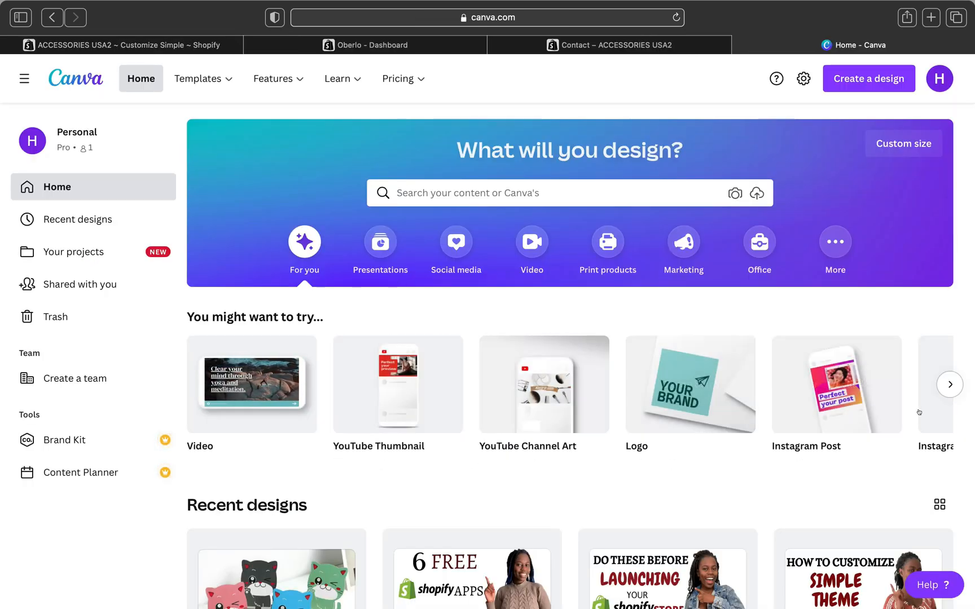
Browse Canva's suggested design types, then search the templates for 'logo'
left_click(948, 385)
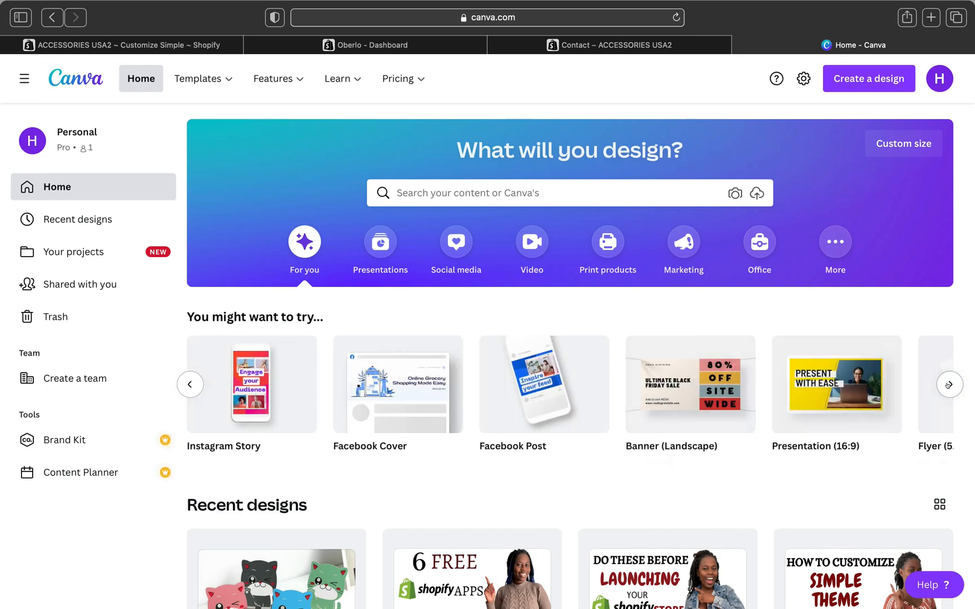
left_click(949, 384)
left_click(949, 385)
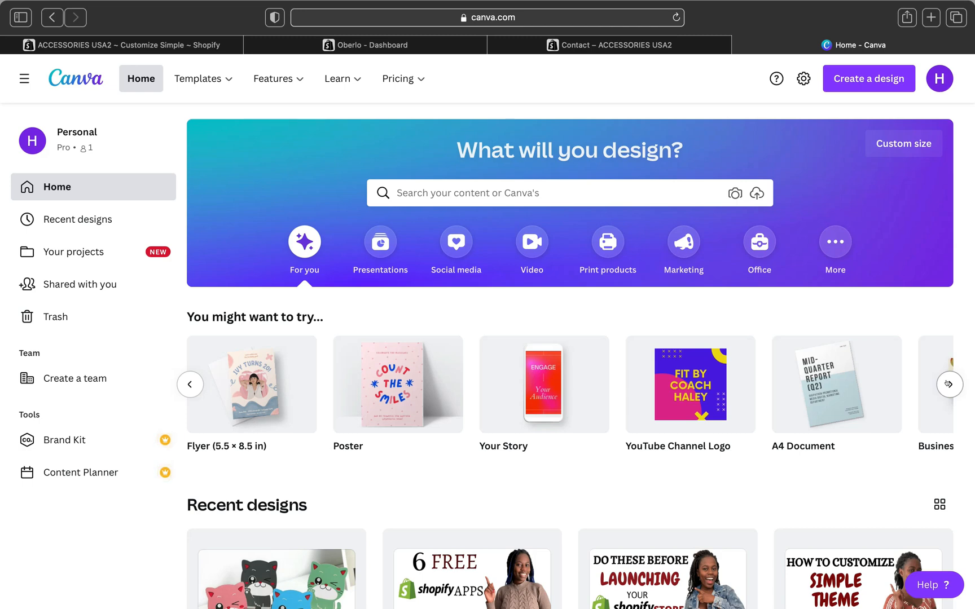
left_click(949, 385)
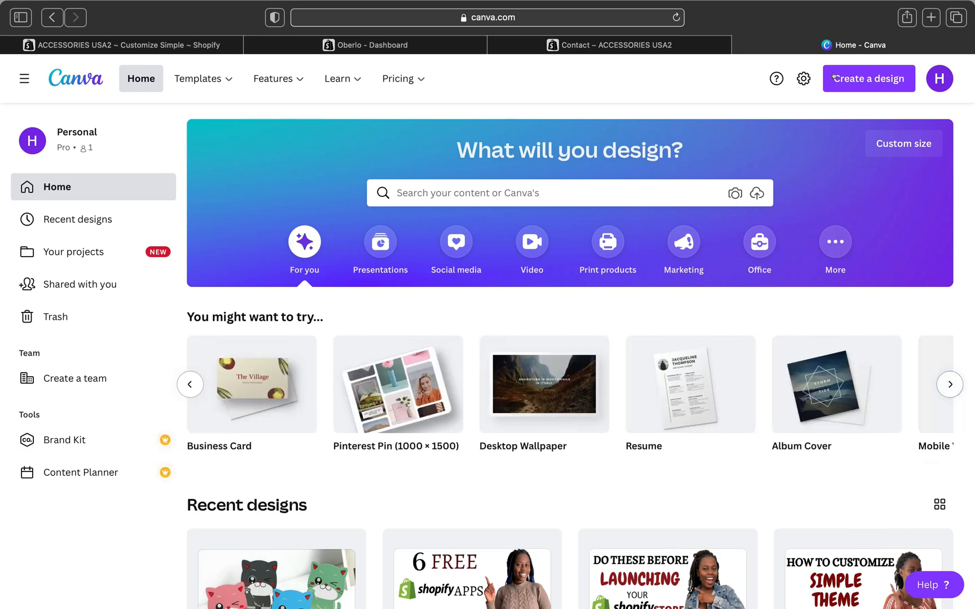
left_click(576, 189)
type("l")
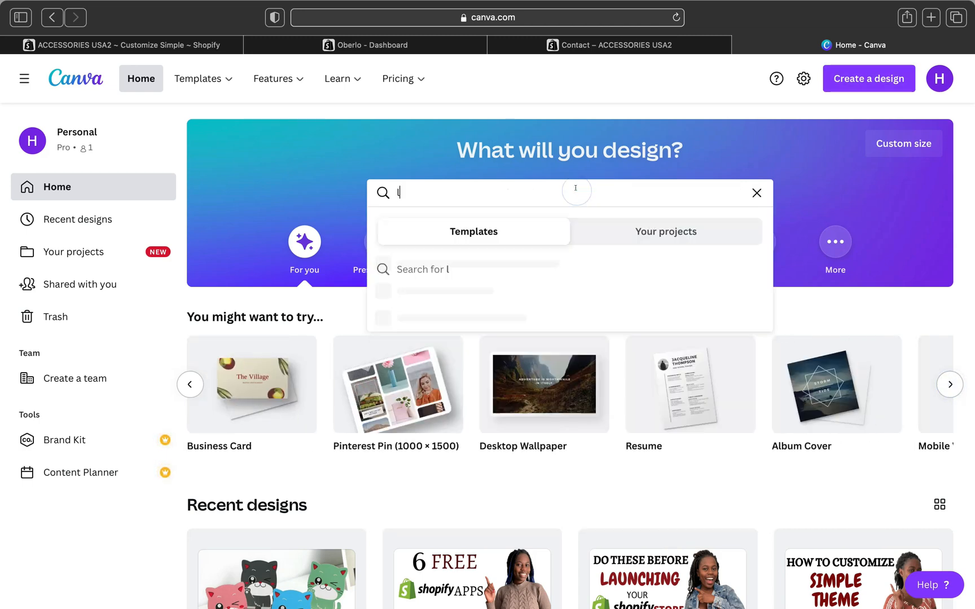
type("ogo")
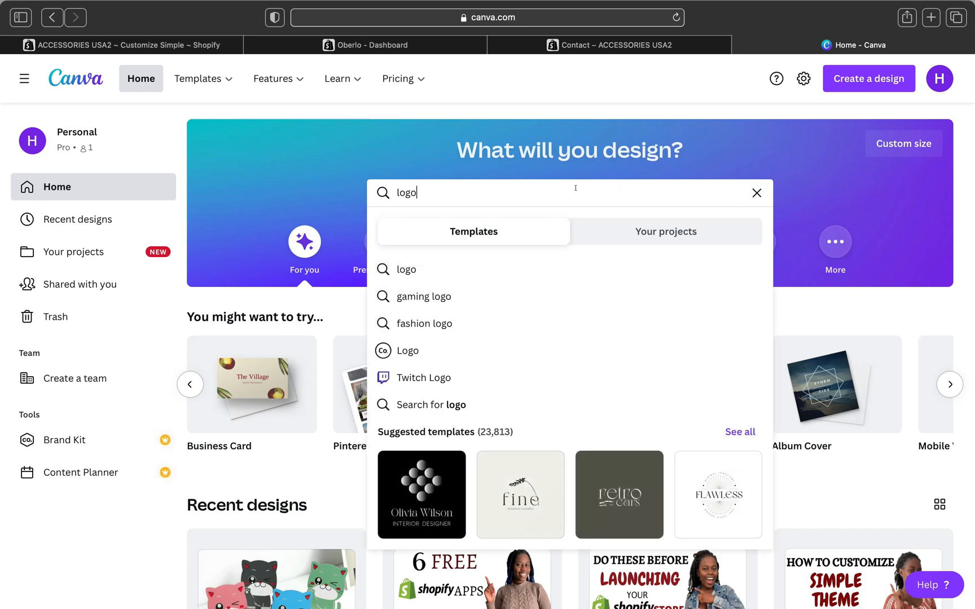
left_click(423, 267)
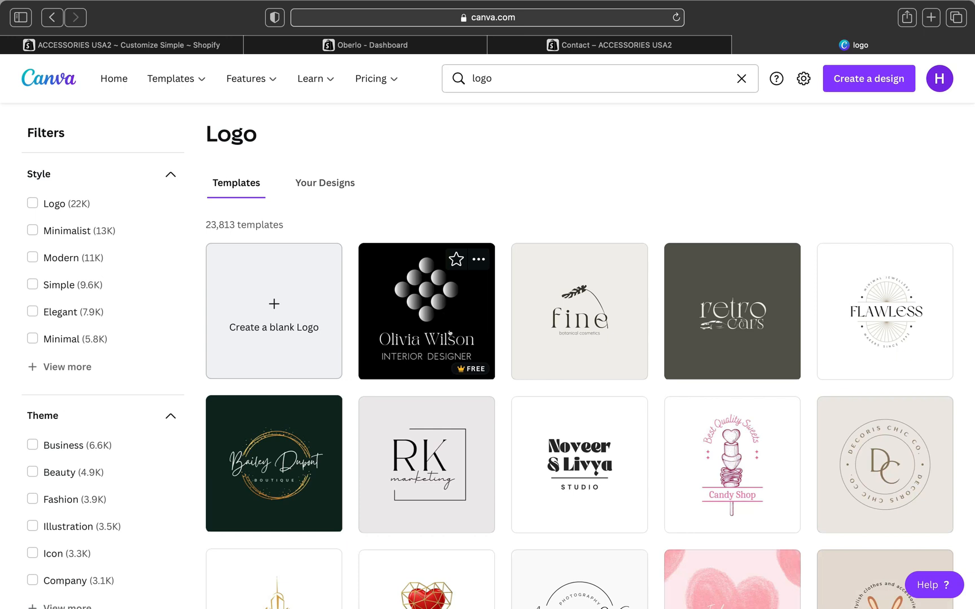
Create a blank Logo design and scroll through the categorized logo templates
left_click(290, 325)
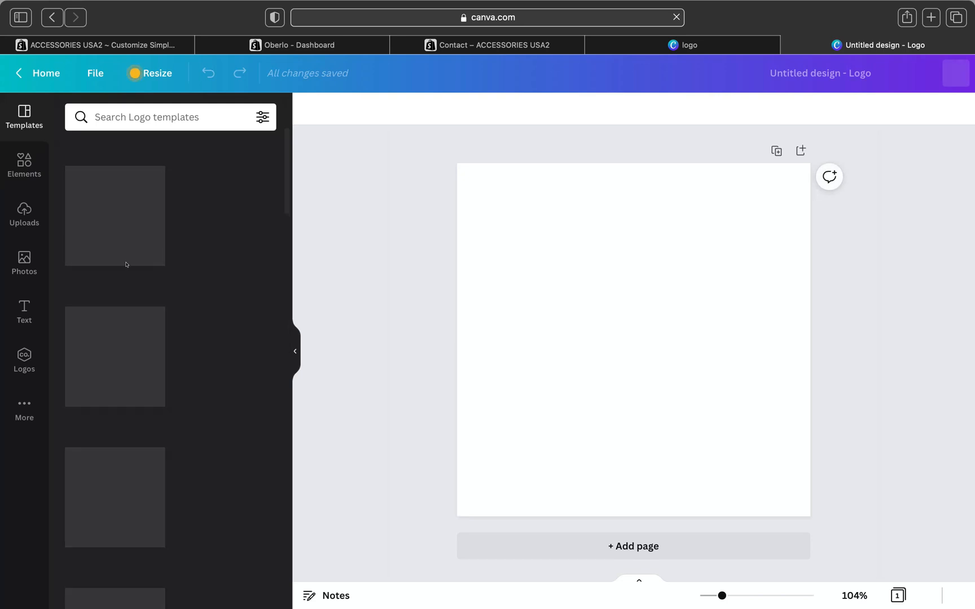
scroll(199, 441, "down", 3)
scroll(200, 440, "down", 15)
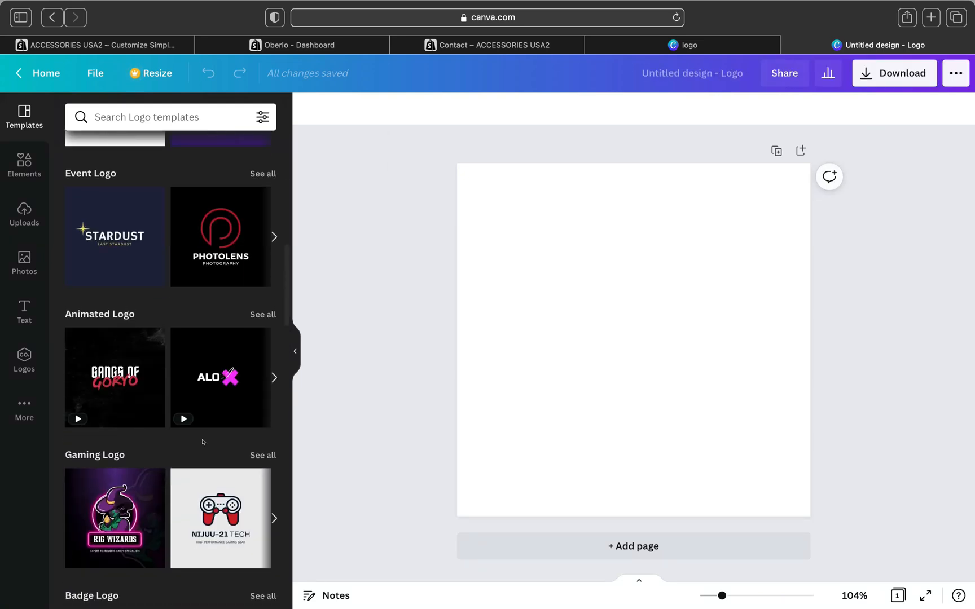
scroll(203, 442, "down", 20)
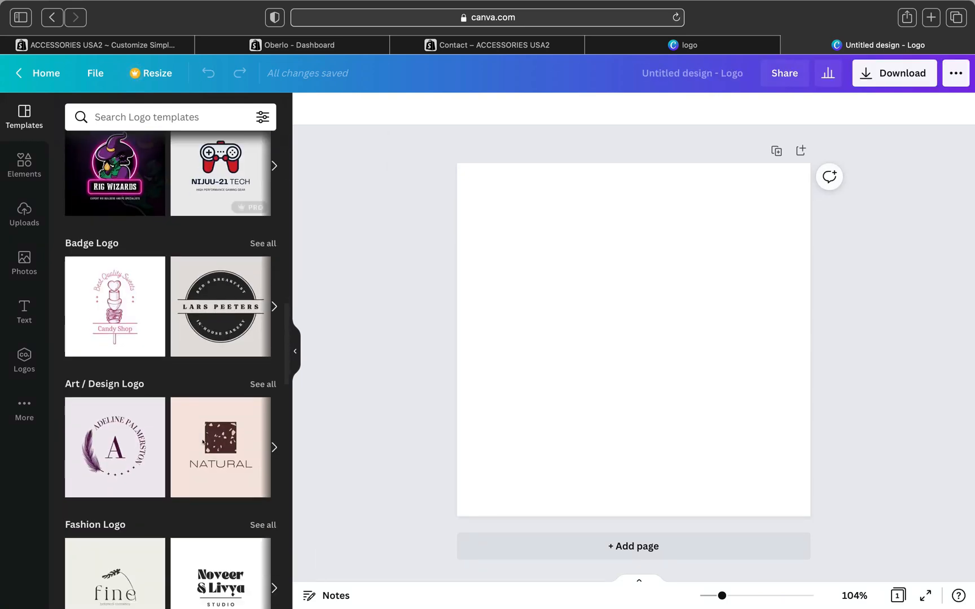
scroll(203, 442, "down", 10)
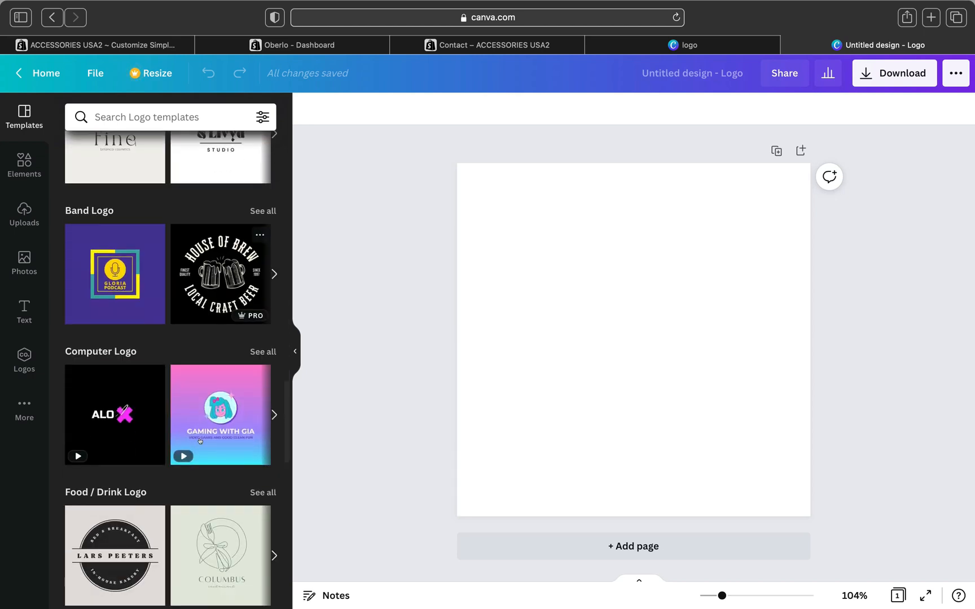
scroll(200, 441, "down", 15)
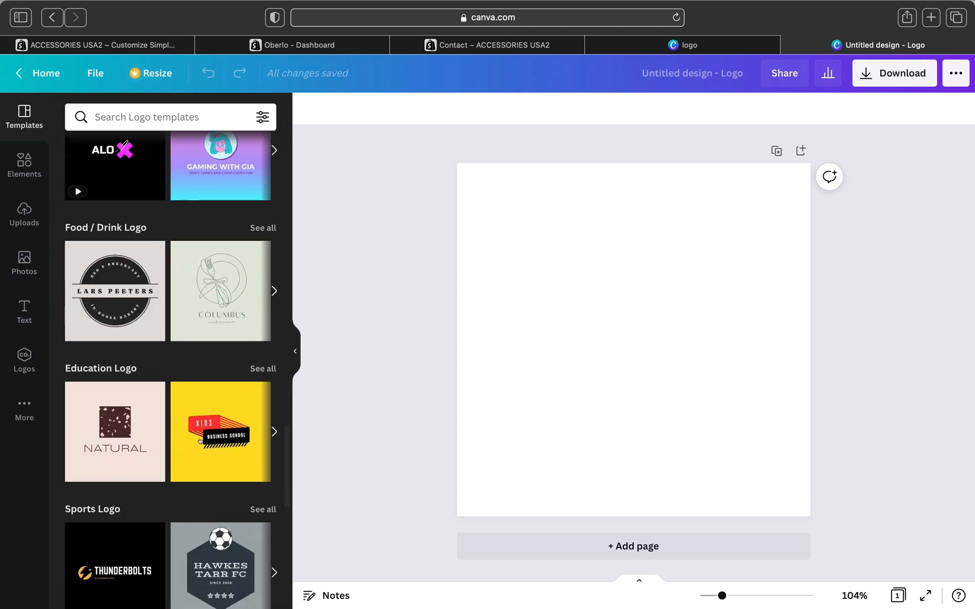
scroll(200, 441, "down", 12)
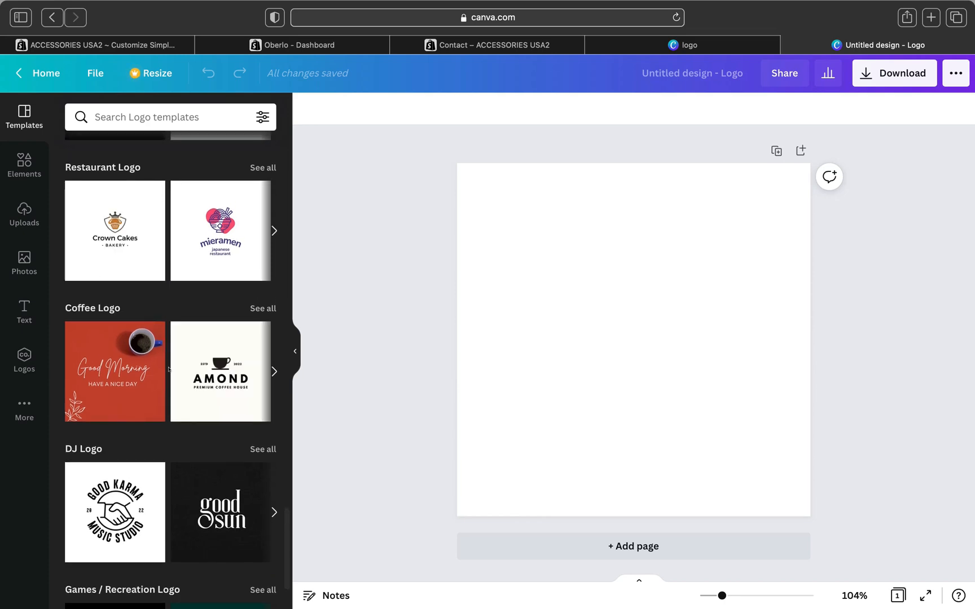
scroll(168, 369, "down", 14)
scroll(168, 369, "up", 20)
scroll(168, 369, "up", 20)
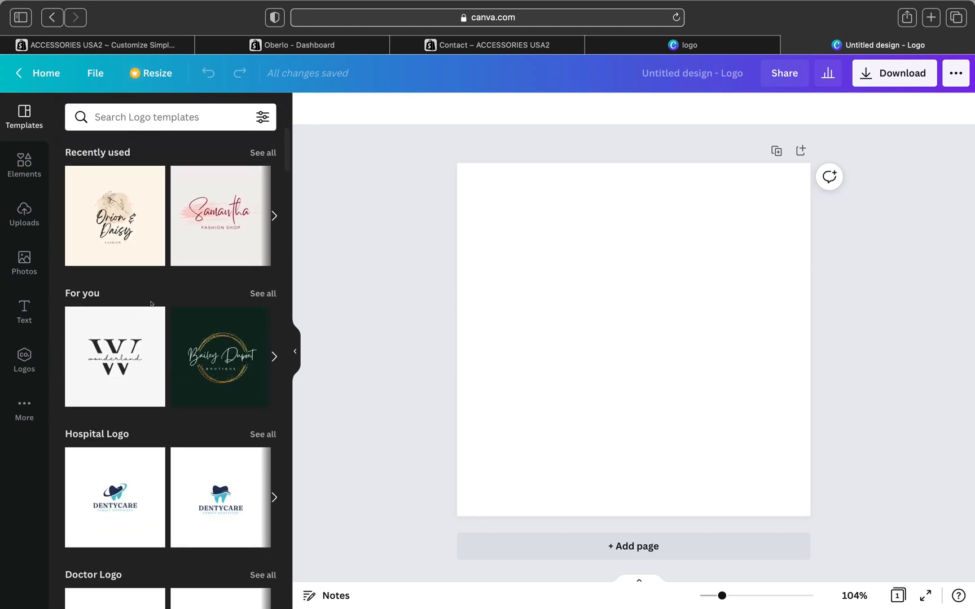
Apply the Orion & Daisy floral template and change its name text to 'Accessories USA2'
left_click(111, 228)
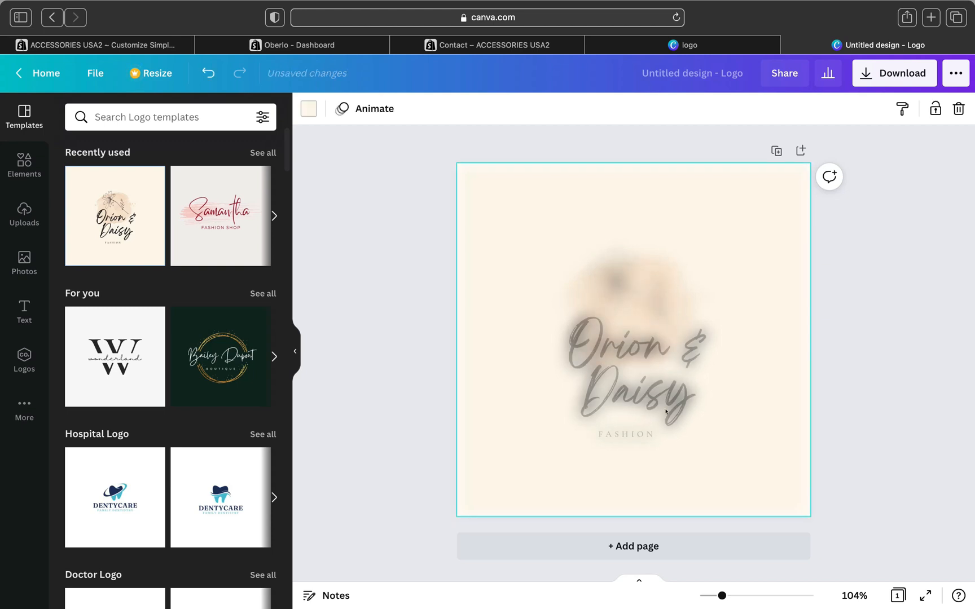
left_click(635, 363)
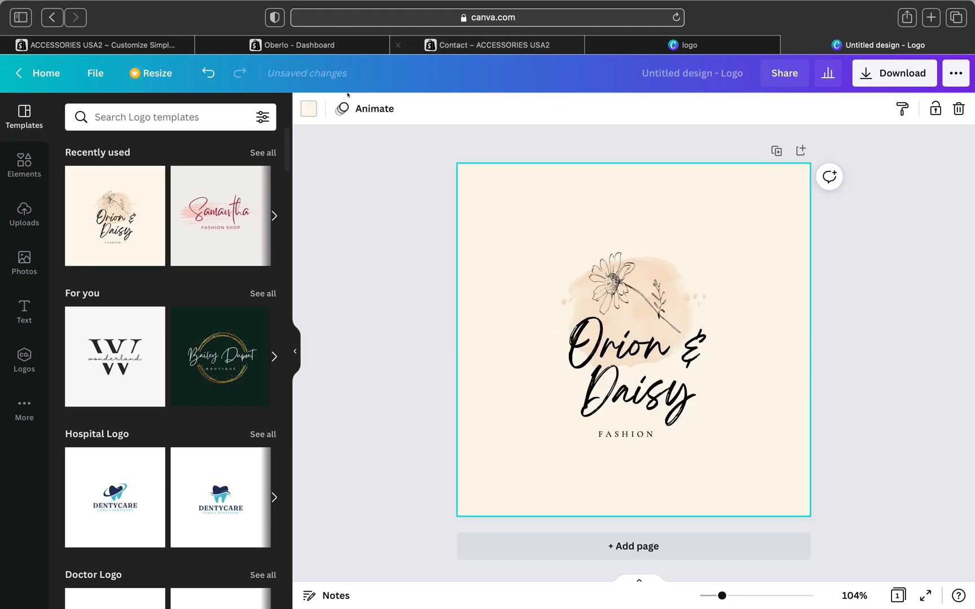
type("SA")
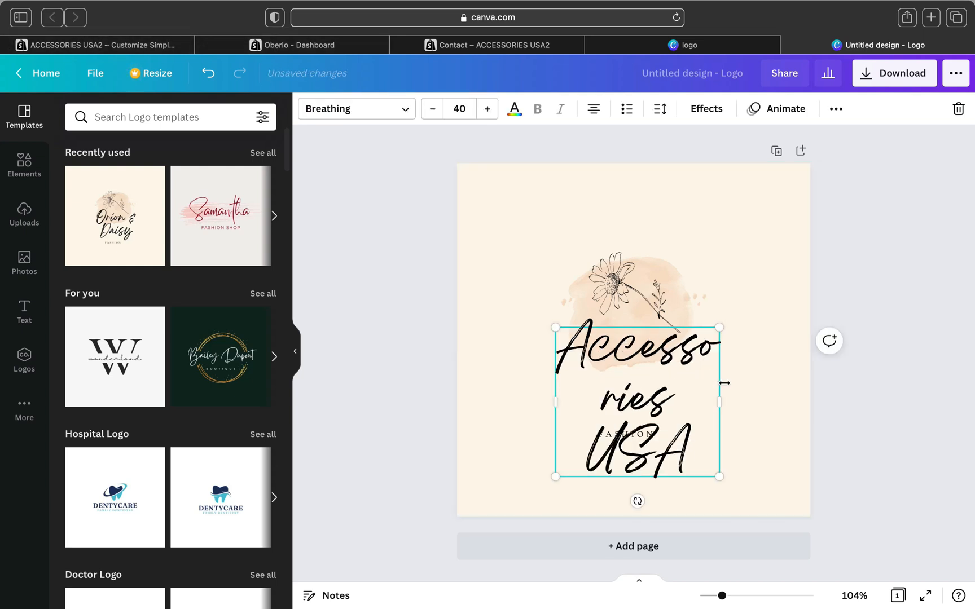
type("2")
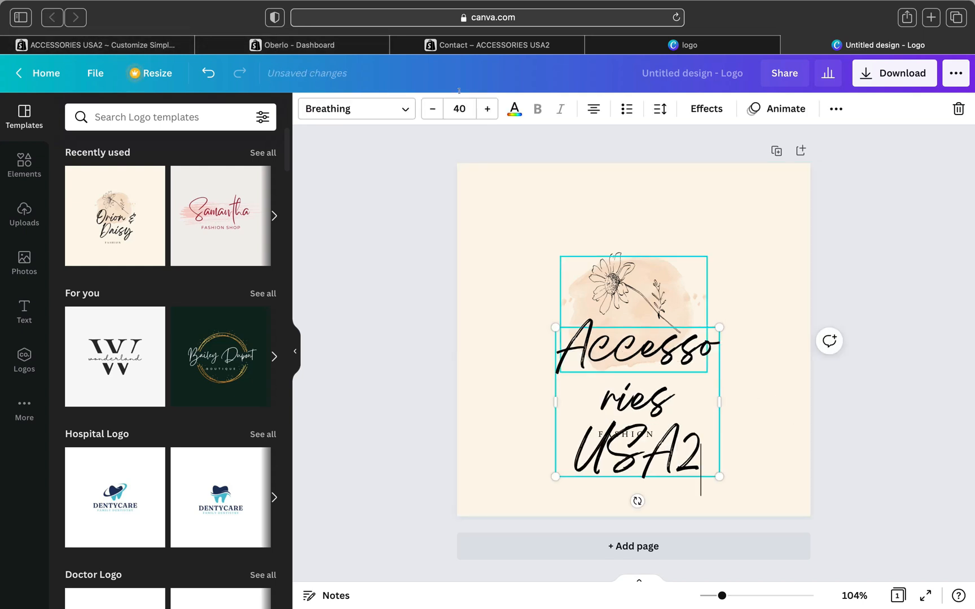
Try the Argent font, widen the text box, and settle on the Alice font
left_click(402, 107)
left_click(93, 239)
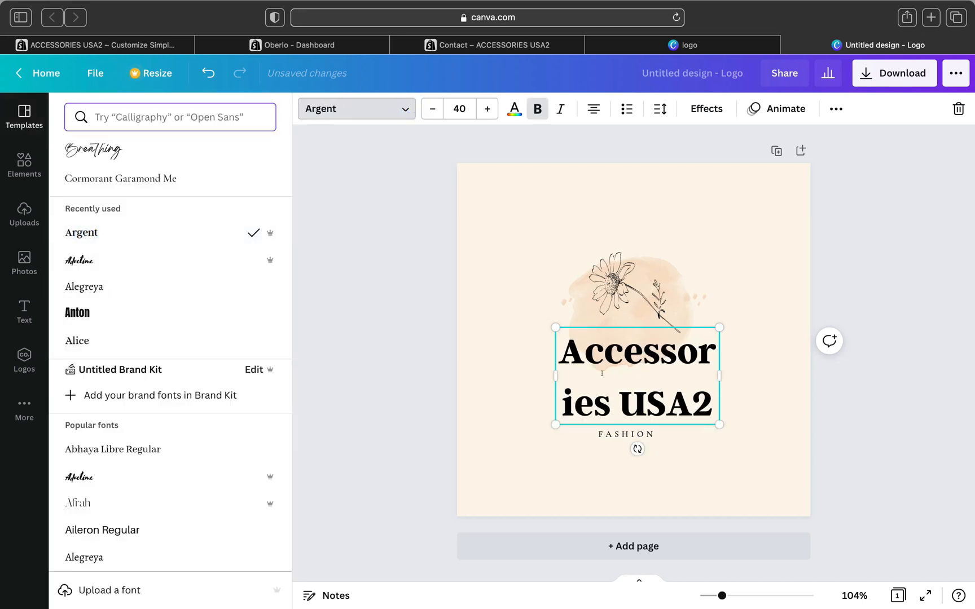
left_click_drag(720, 375, 754, 374)
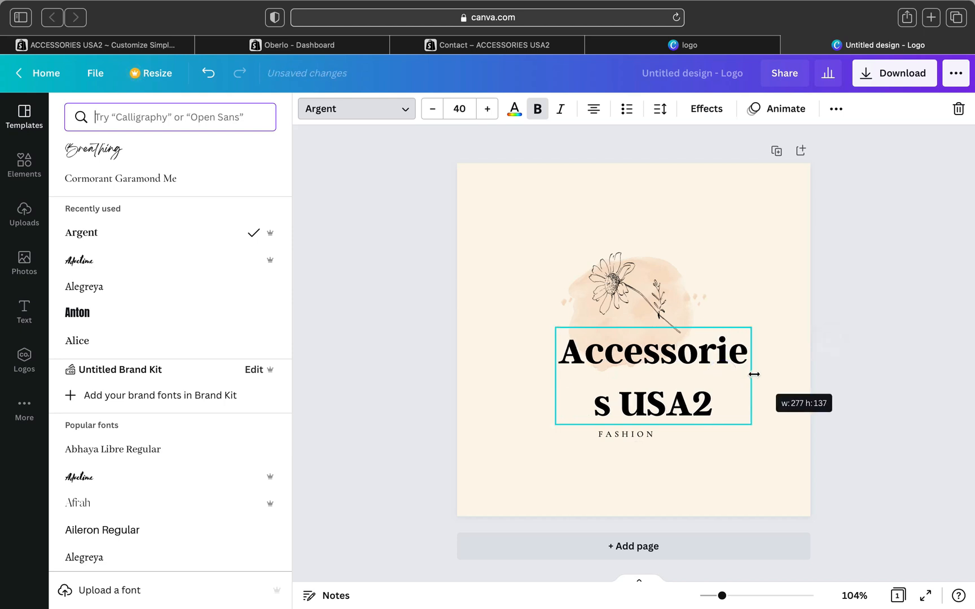
left_click(79, 340)
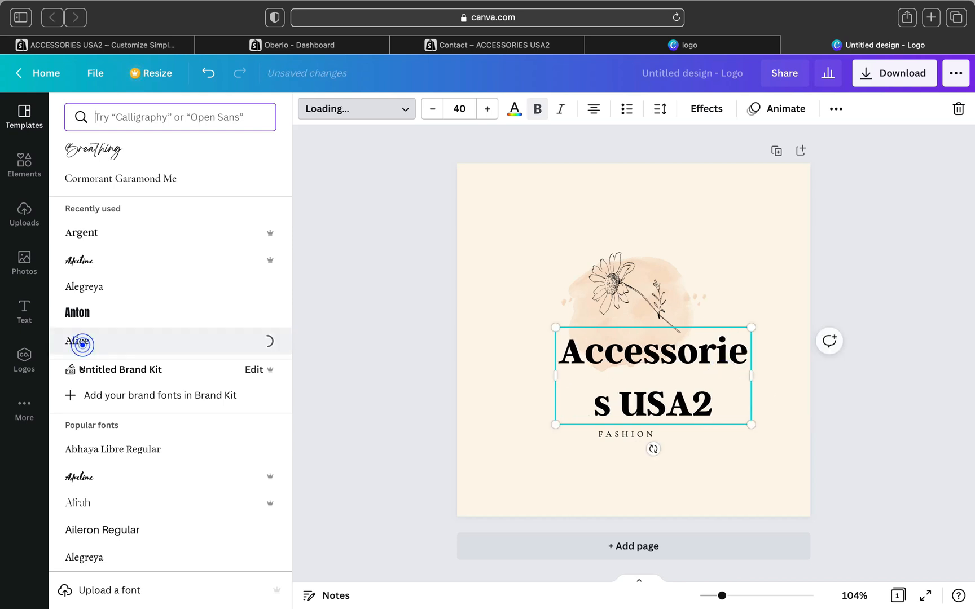
Give the Accessories USA2 logo page a white background
left_click(742, 273)
left_click(547, 213)
left_click(309, 108)
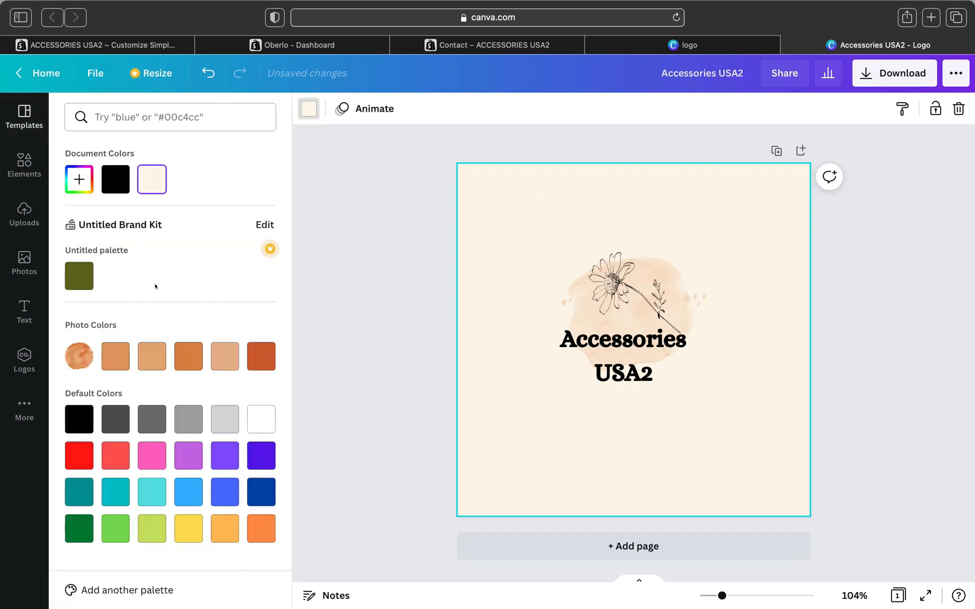
left_click(252, 420)
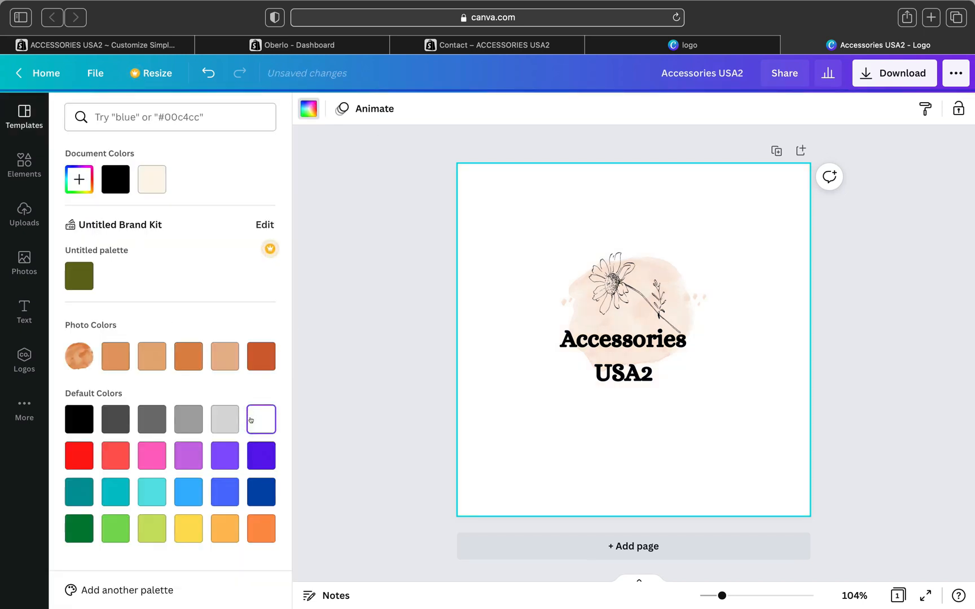
left_click(725, 387)
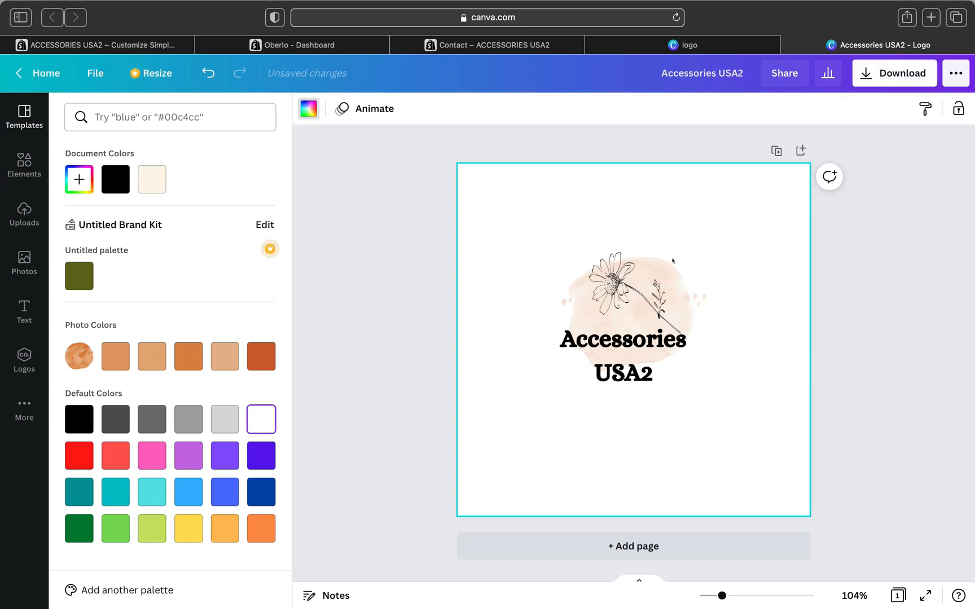
Nudge the logo text slightly right and download the logo as a PNG
left_click_drag(643, 343, 651, 343)
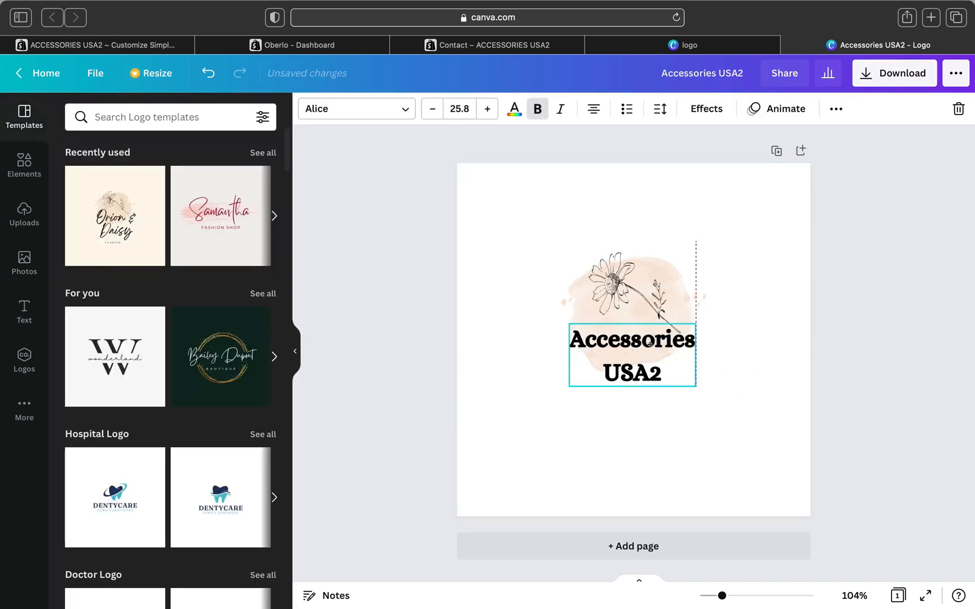
left_click(752, 362)
left_click(903, 73)
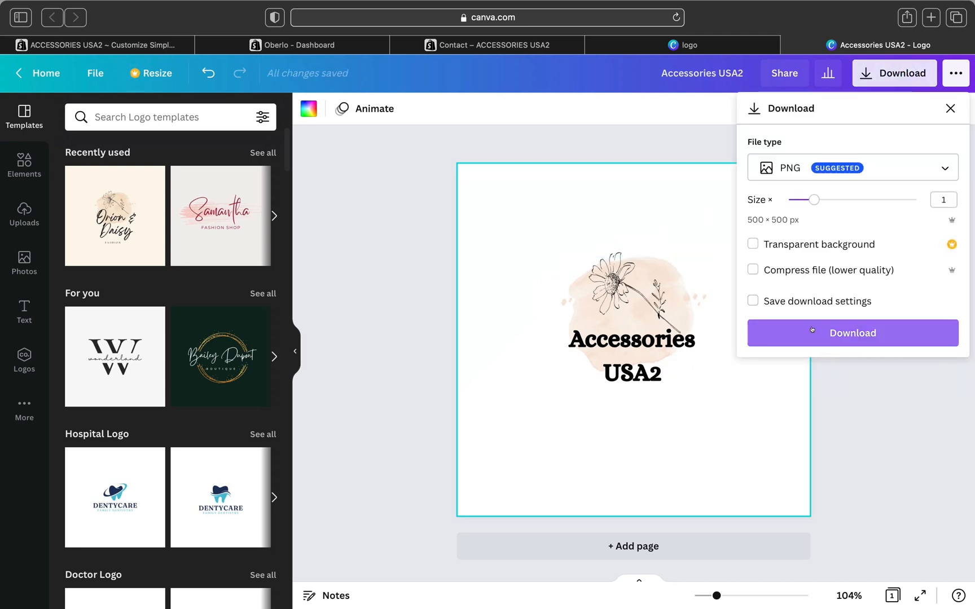
left_click(812, 331)
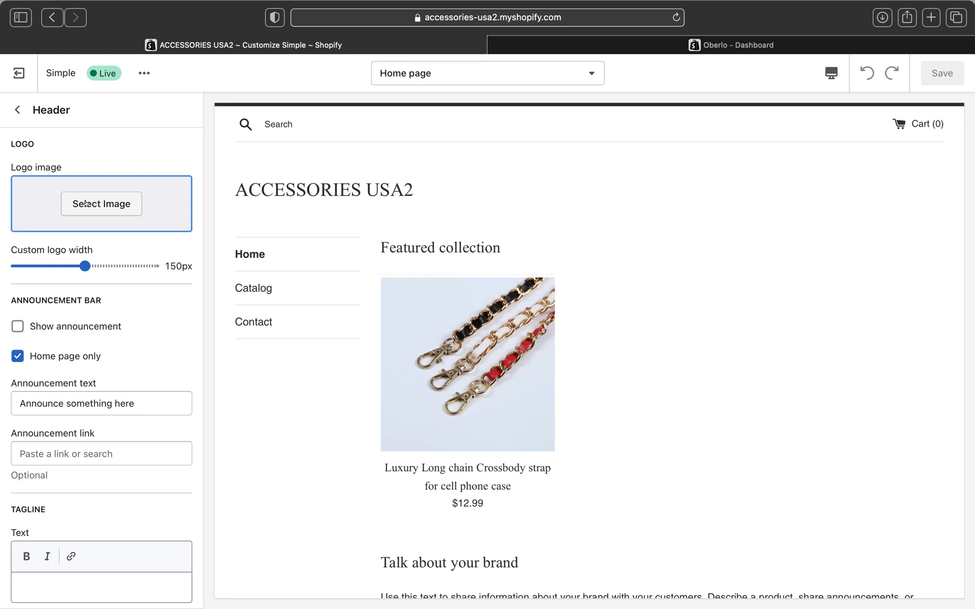
Upload the downloaded Canva PNG and set it as the header logo
left_click(86, 203)
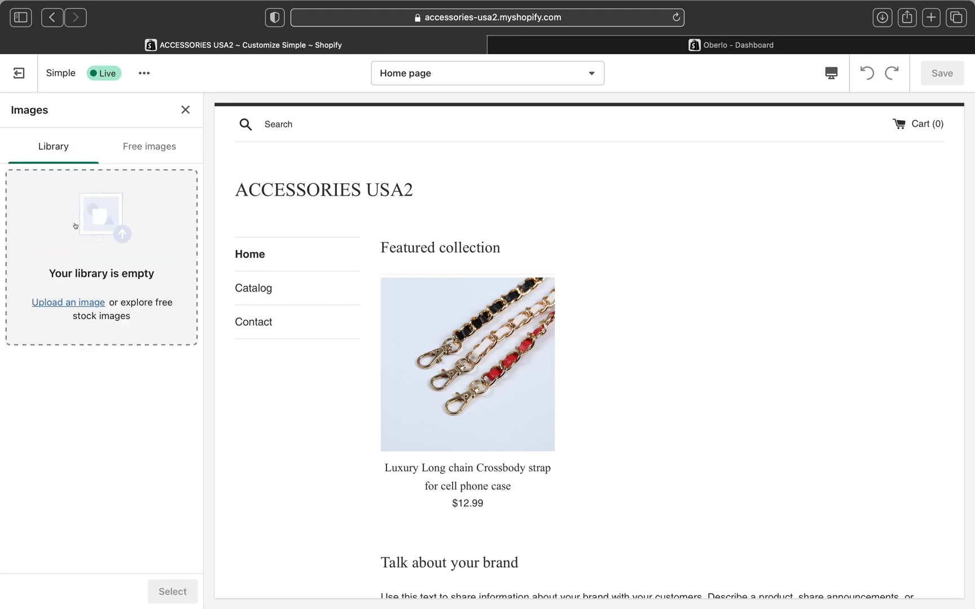
left_click(53, 298)
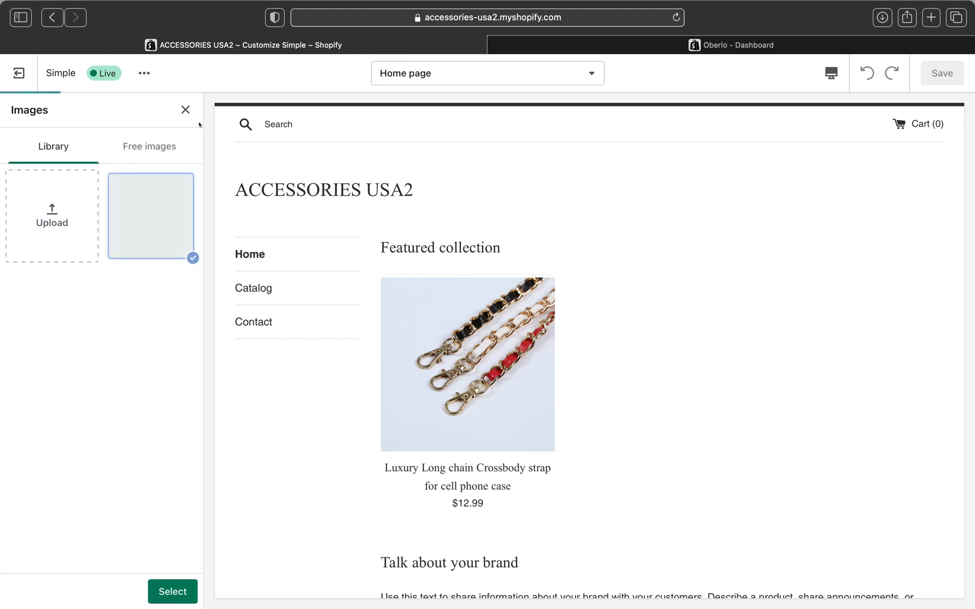
left_click(172, 592)
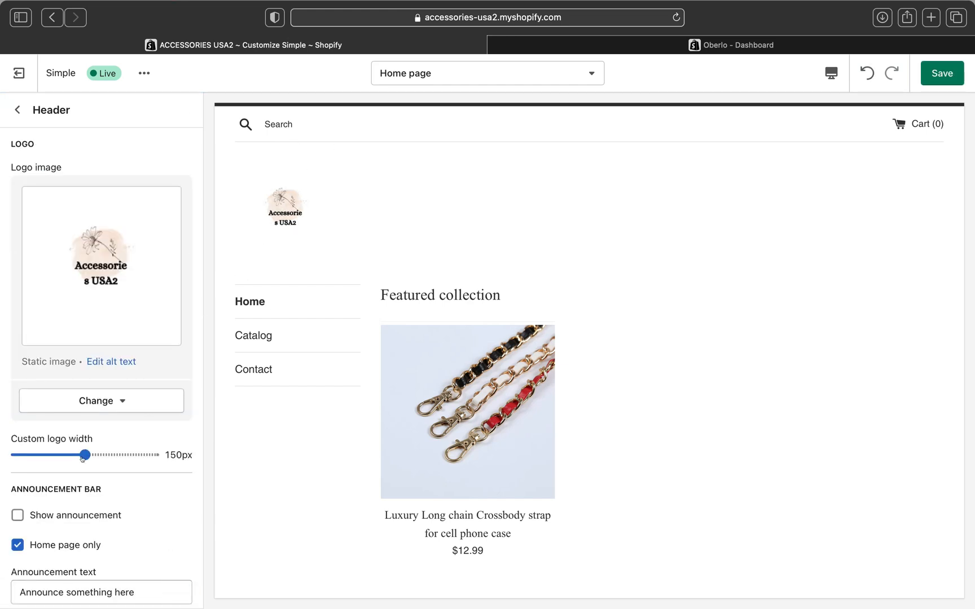
Keep the current logo image and set the custom logo width to 160px
left_click(119, 400)
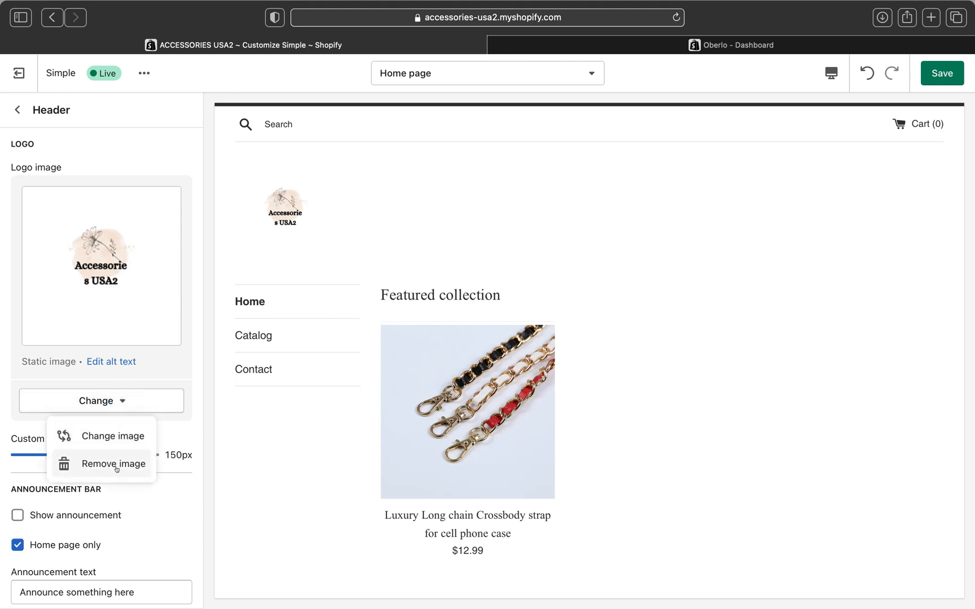
left_click(192, 376)
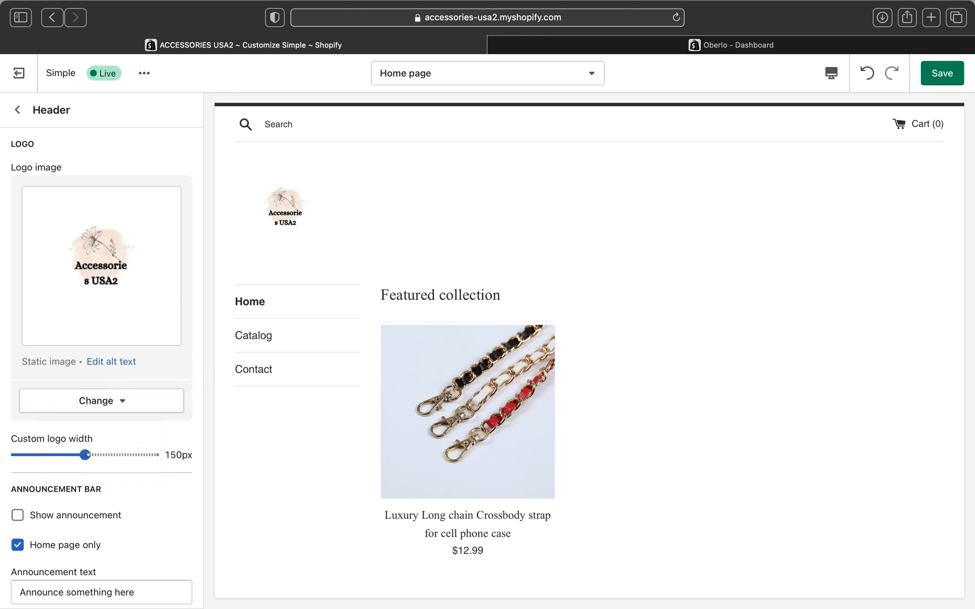
left_click_drag(84, 449, 116, 449)
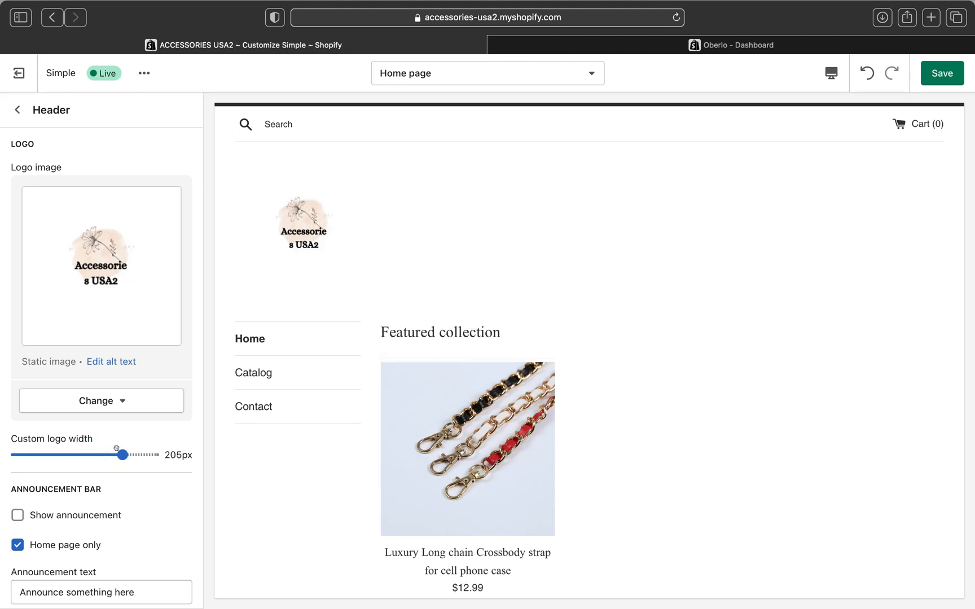
left_click_drag(116, 448, 85, 447)
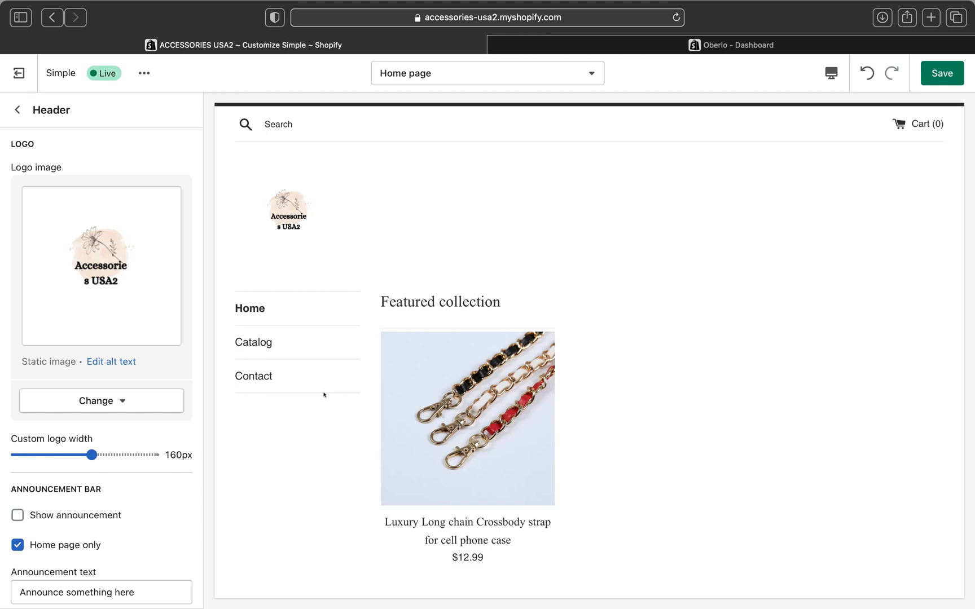
Turn on the Show announcement option in the header settings
scroll(324, 395, "down", 5)
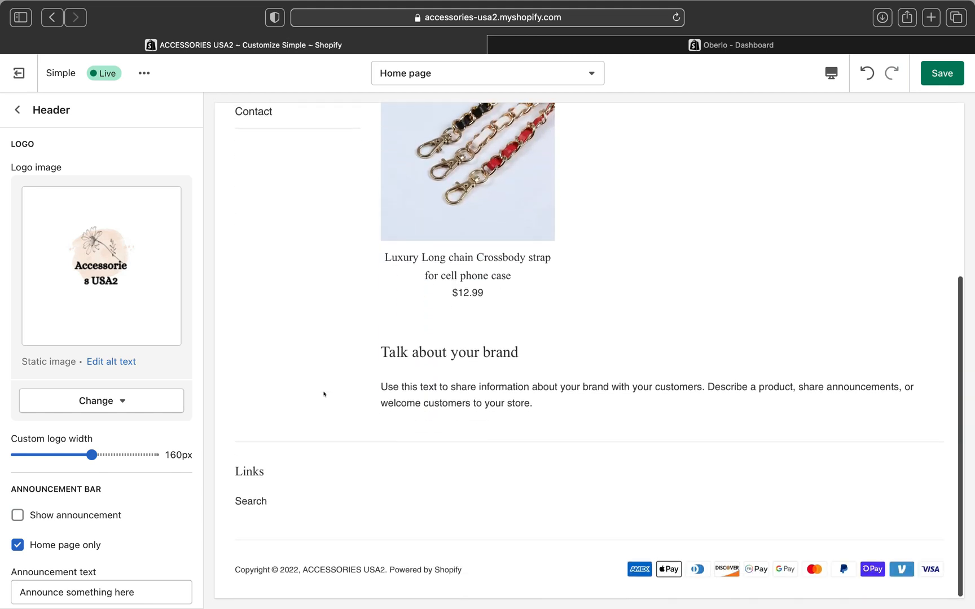
scroll(24, 433, "down", 2)
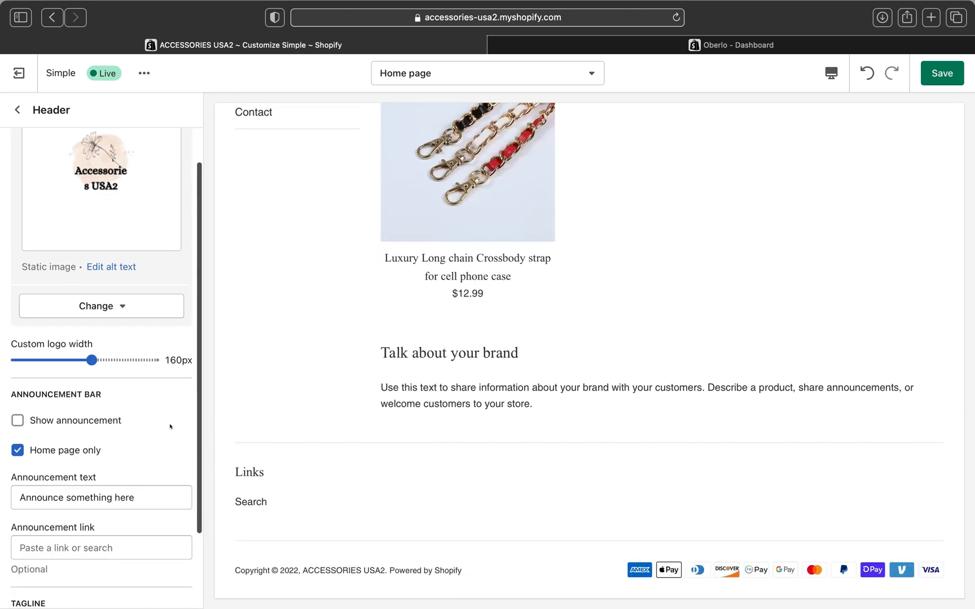
scroll(167, 426, "up", 3)
left_click(17, 515)
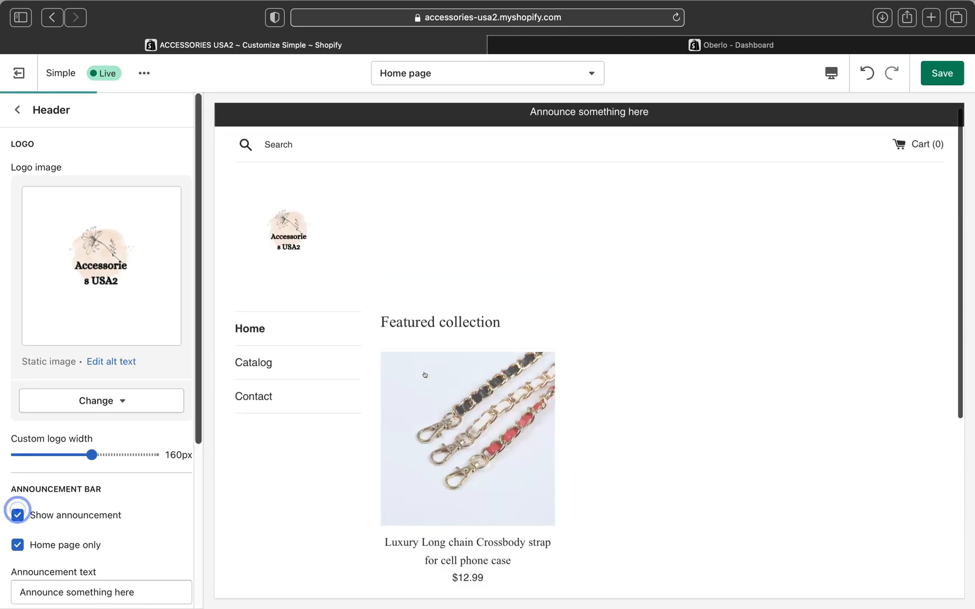
Replace the announcement text with 'ENJOY 20% OFF THE ENTIRE SITE!!'
scroll(60, 460, "down", 2)
left_click(143, 495)
key("BackSpace")
key("BackSpace")
key("BackSpace")
key("BackSpace")
key("BackSpace")
key("BackSpace")
key("BackSpace")
key("BackSpace")
key("BackSpace")
key("BackSpace")
key("BackSpace")
key("BackSpace")
key("BackSpace")
key("BackSpace")
key("BackSpace")
key("BackSpace")
key("BackSpace")
key("BackSpace")
key("BackSpace")
key("BackSpace")
key("BackSpace")
key("BackSpace")
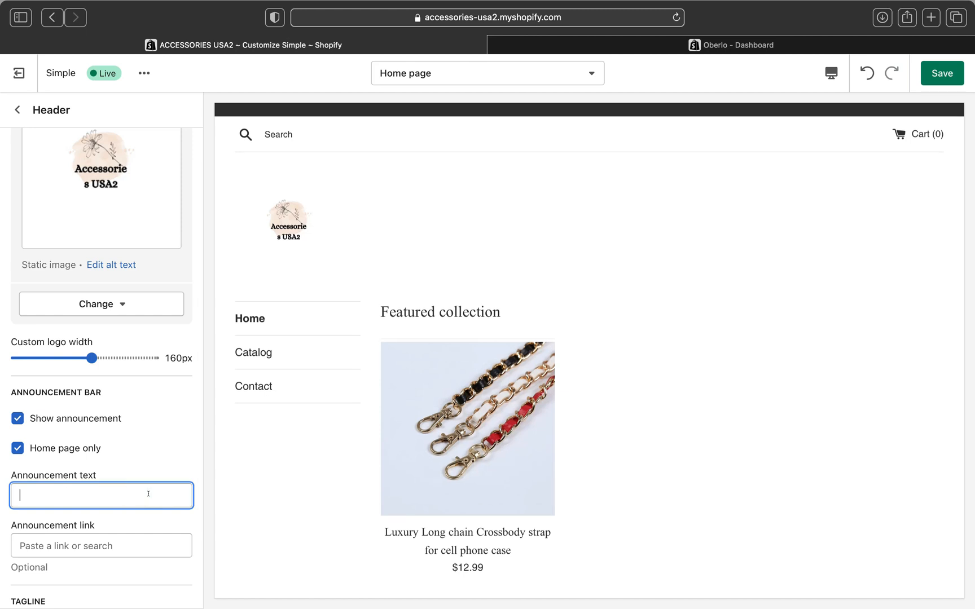
type("ELCOME")
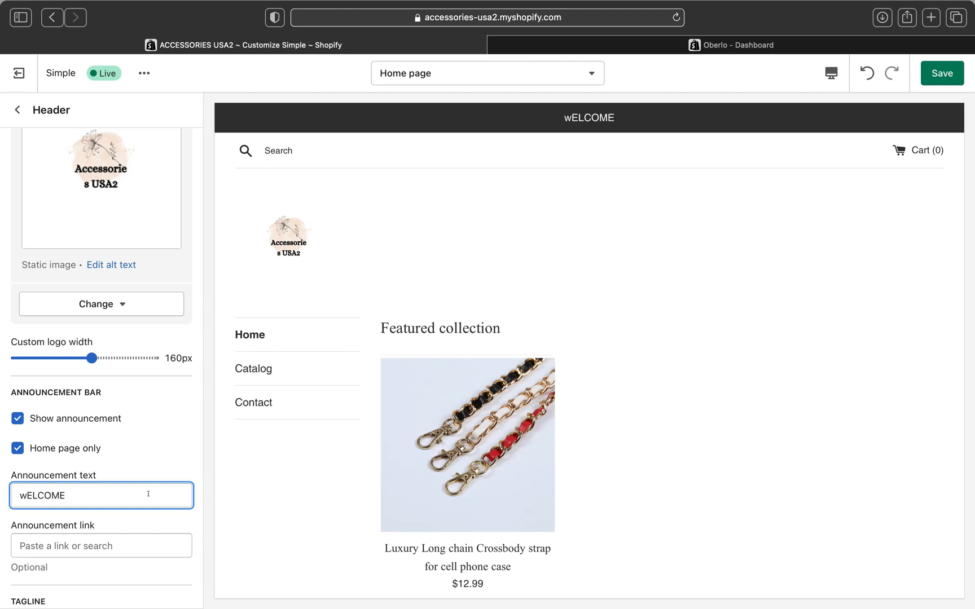
key("BackSpace")
key("BackSpace")
key("BackSpace")
key("BackSpace")
key("BackSpace")
key("BackSpace")
key("BackSpace")
type("ENJ")
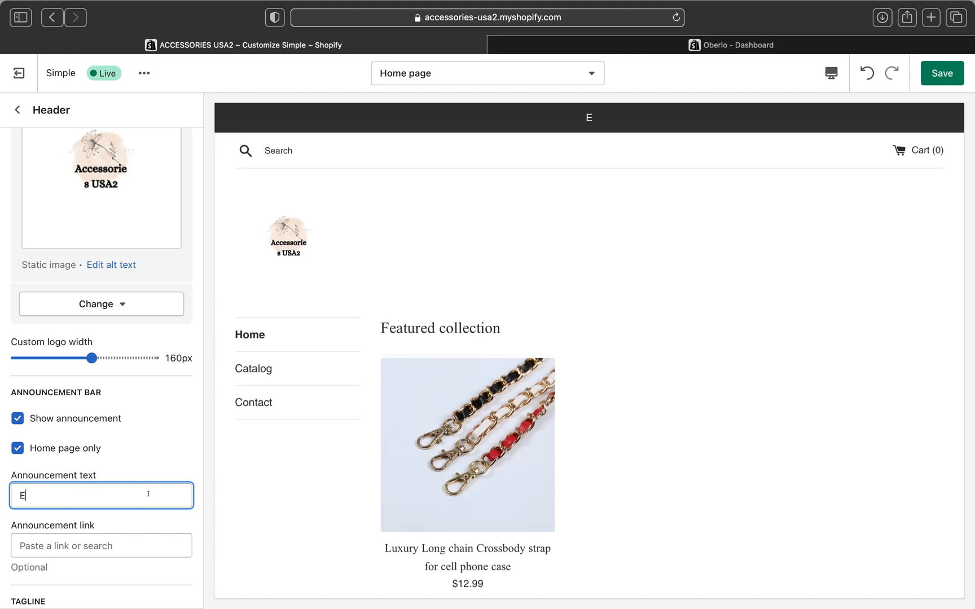
type("OY 20")
type("%")
key("BackSpace")
type("% OFF ")
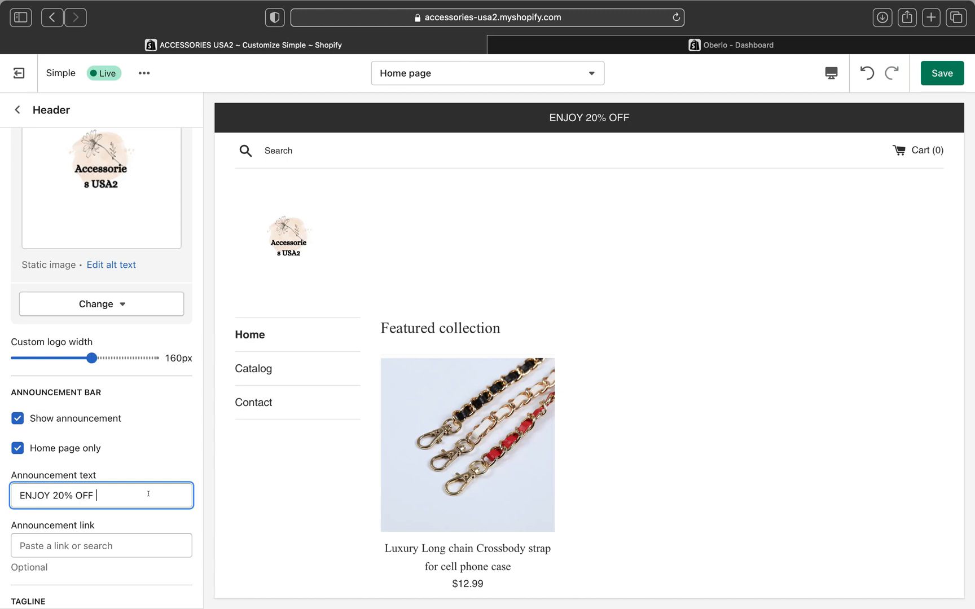
type("THE ENTIR")
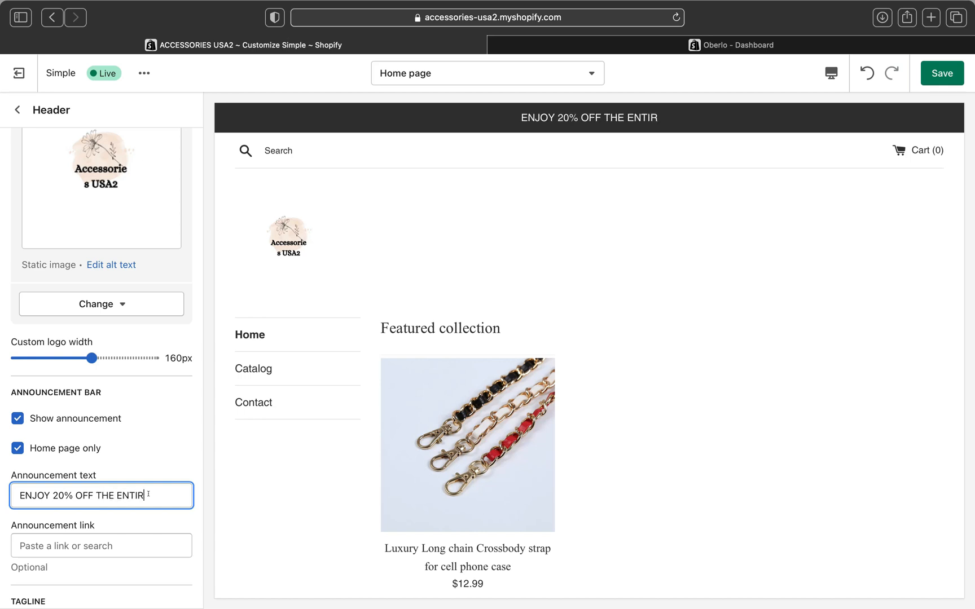
type("E SITER")
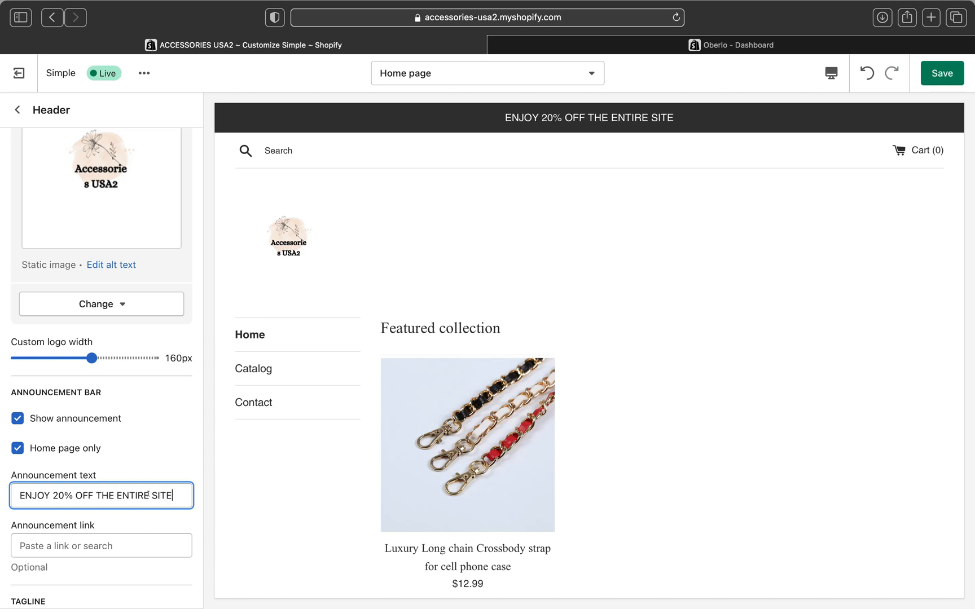
key("BackSpace")
type("!!")
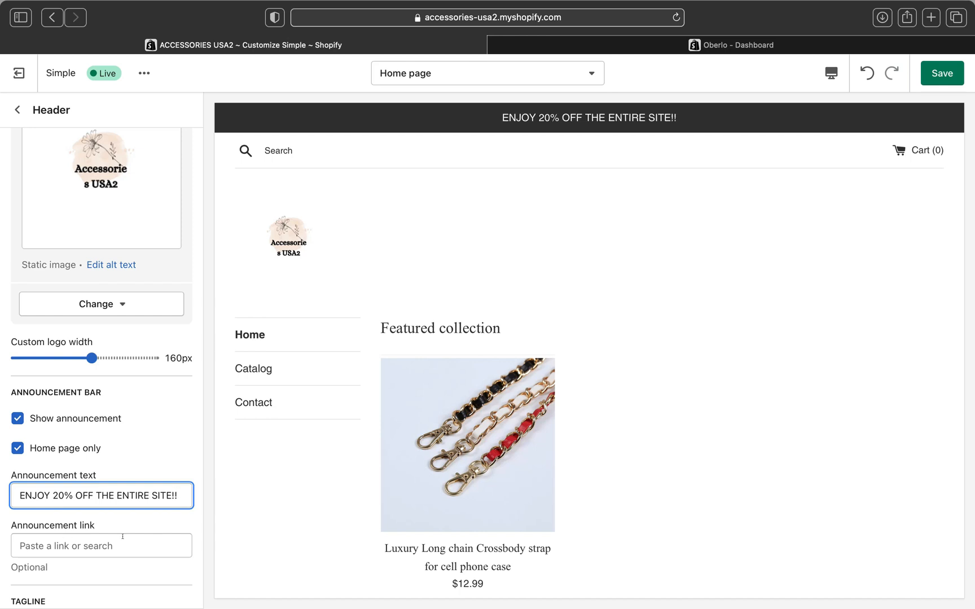
Look through the announcement link choices but leave the link empty
scroll(123, 536, "down", 1)
left_click(109, 516)
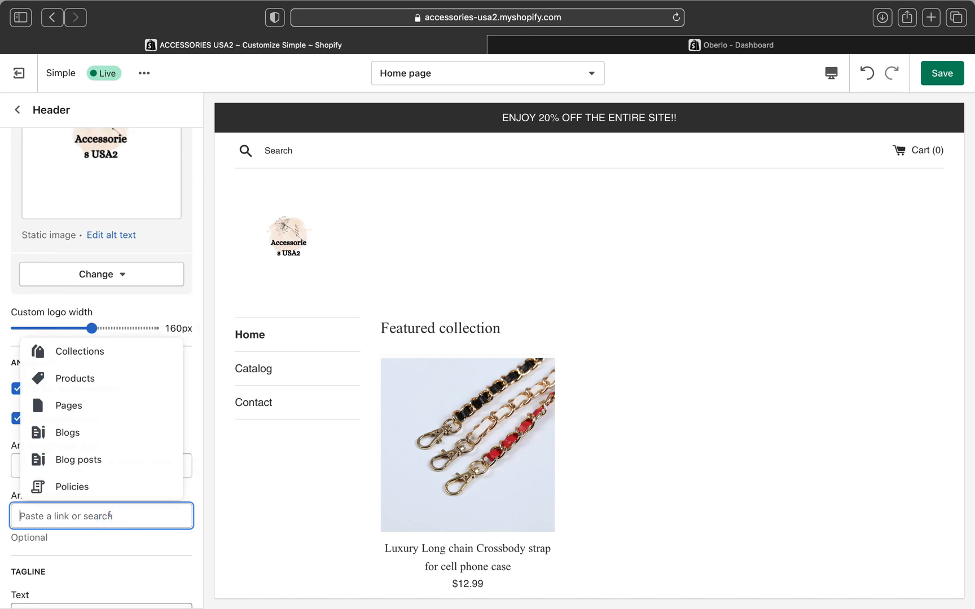
left_click(57, 351)
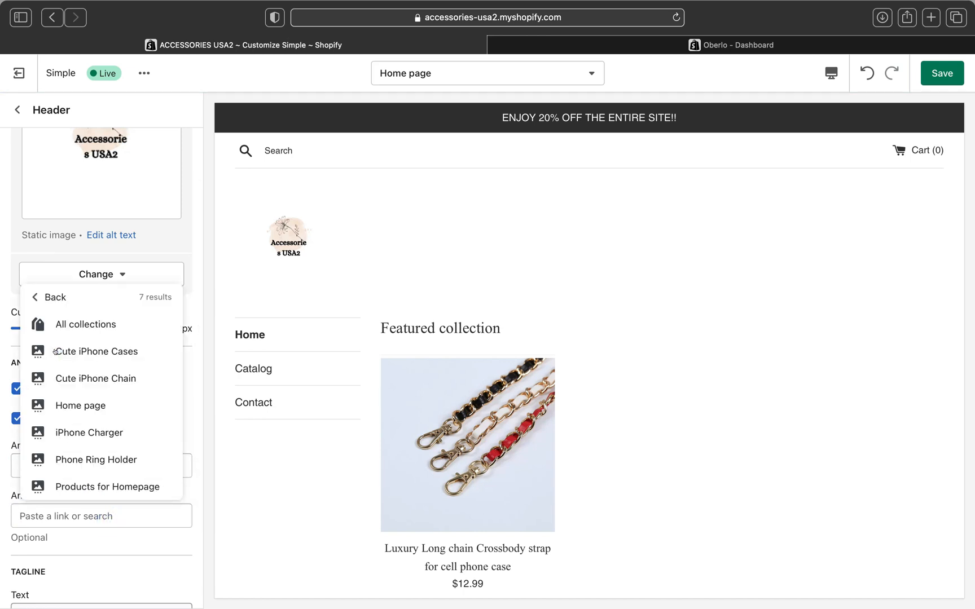
left_click(132, 518)
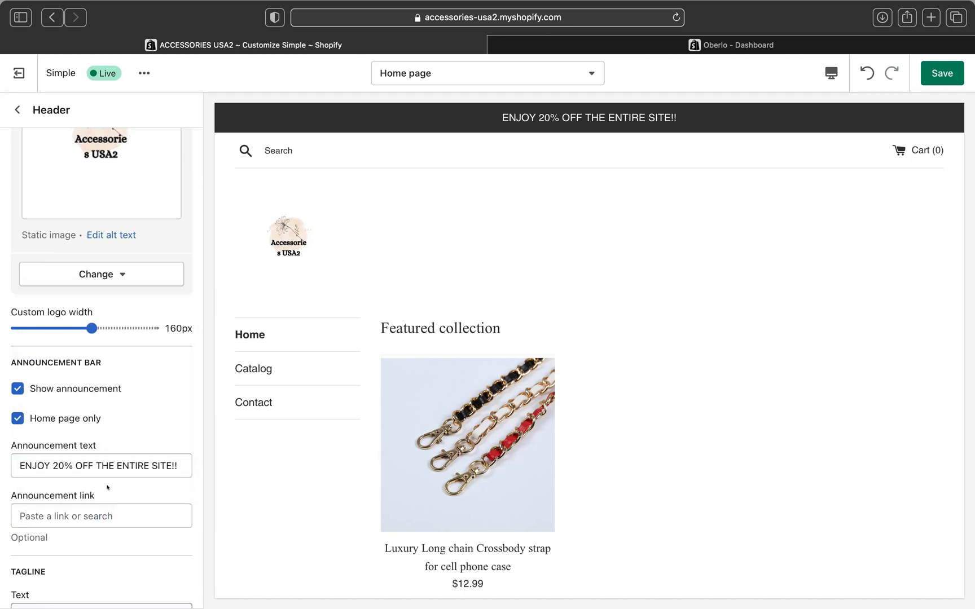
left_click(113, 520)
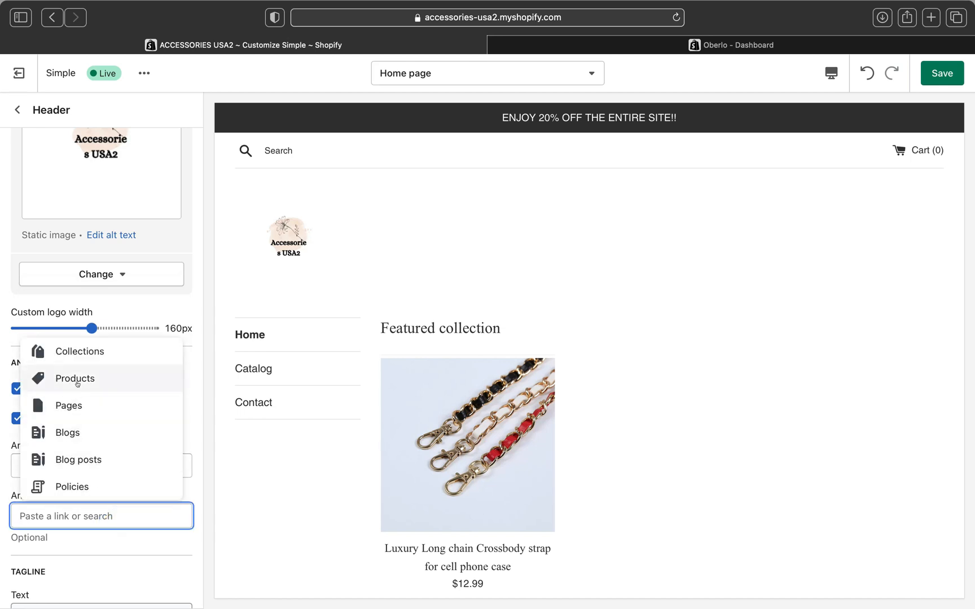
left_click(197, 484)
Save the theme changes and open the Sidebar section settings
scroll(121, 511, "down", 4)
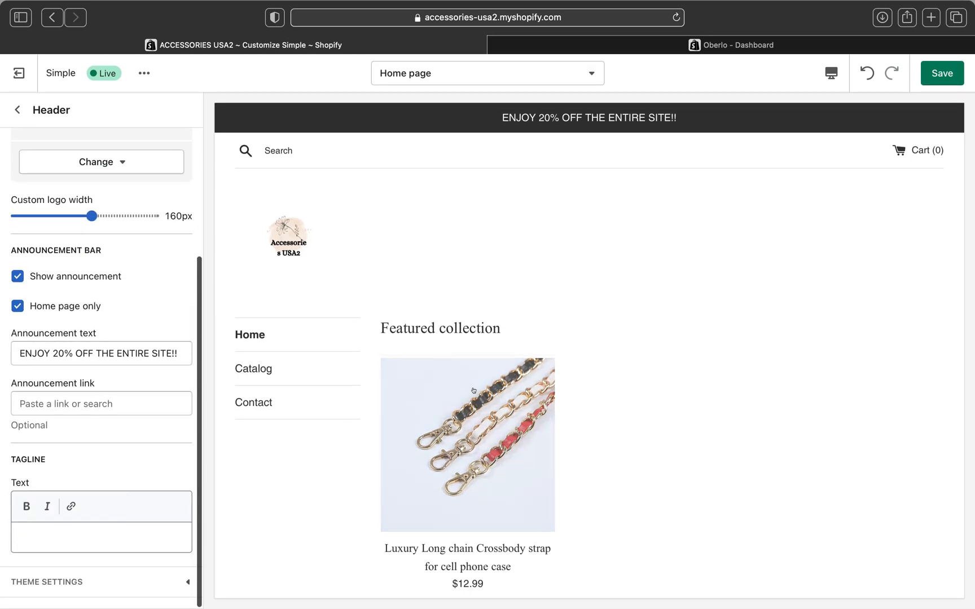
left_click(939, 80)
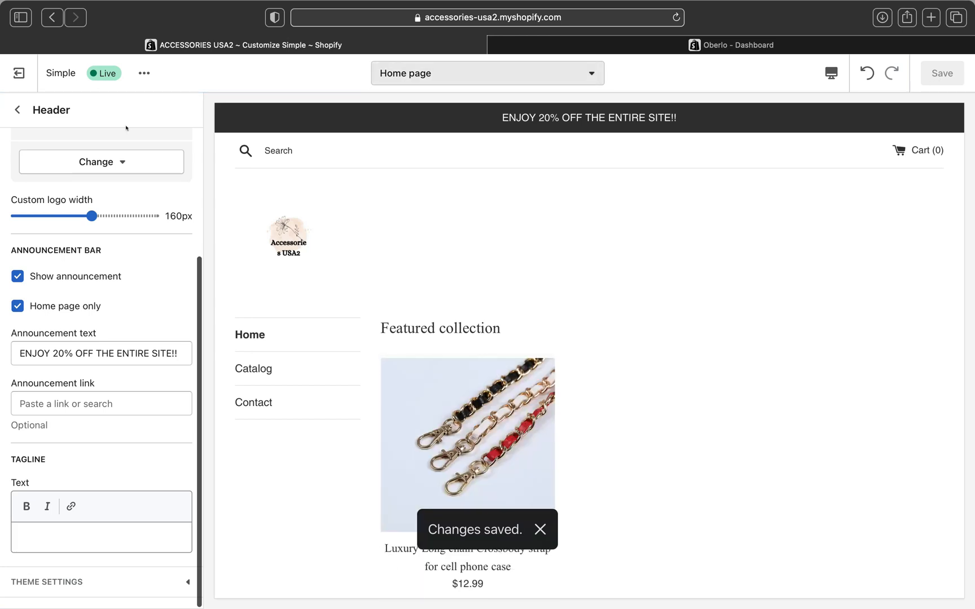
left_click(18, 110)
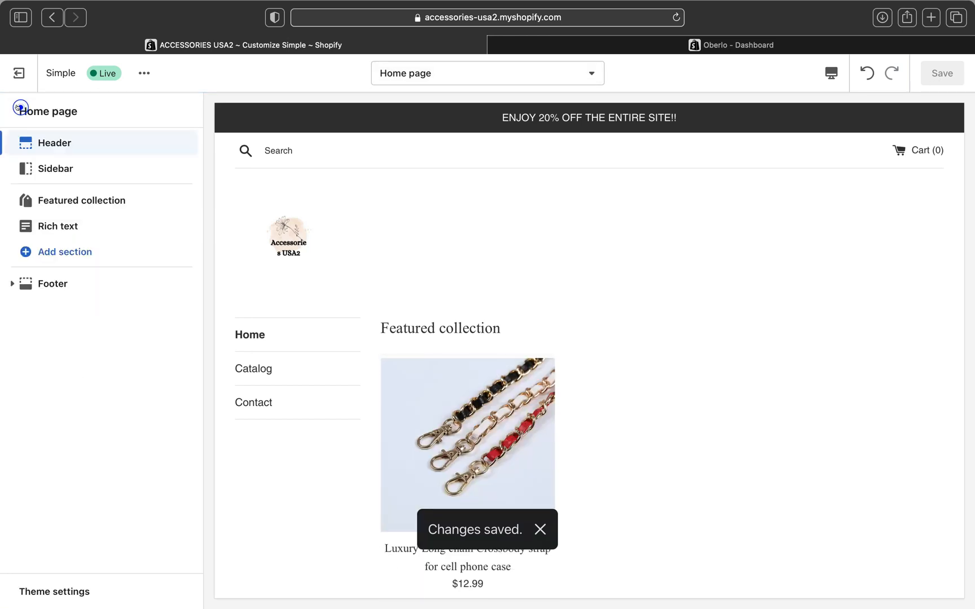
left_click(52, 169)
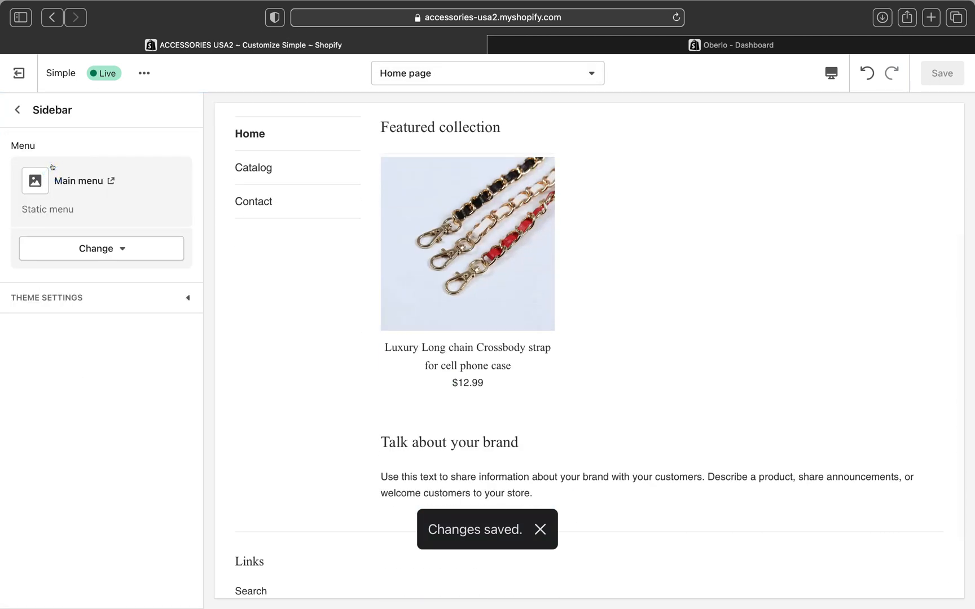
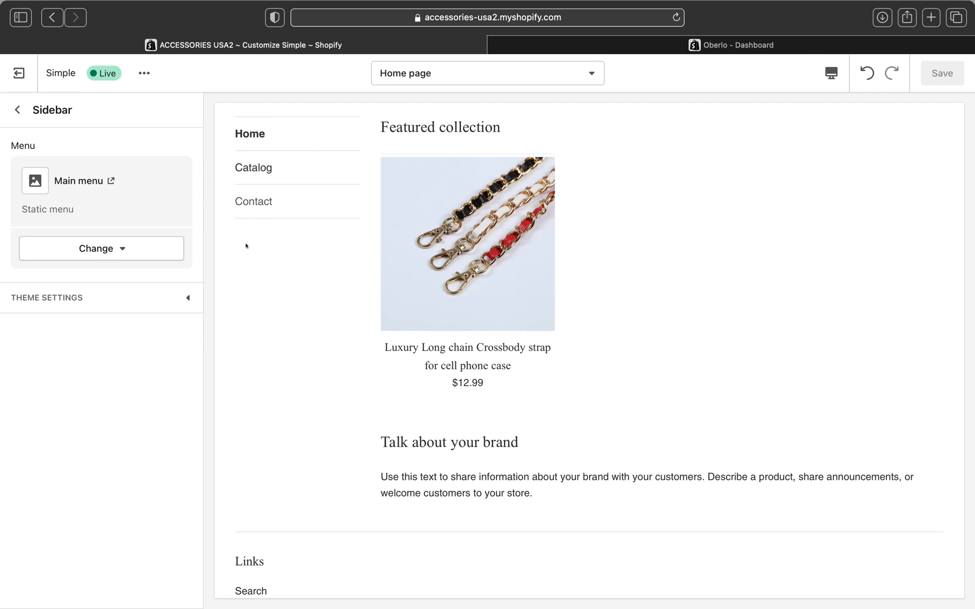
Preview the store's Catalog, Home and Contact pages, then exit the theme editor to Themes
scroll(246, 246, "down", 3)
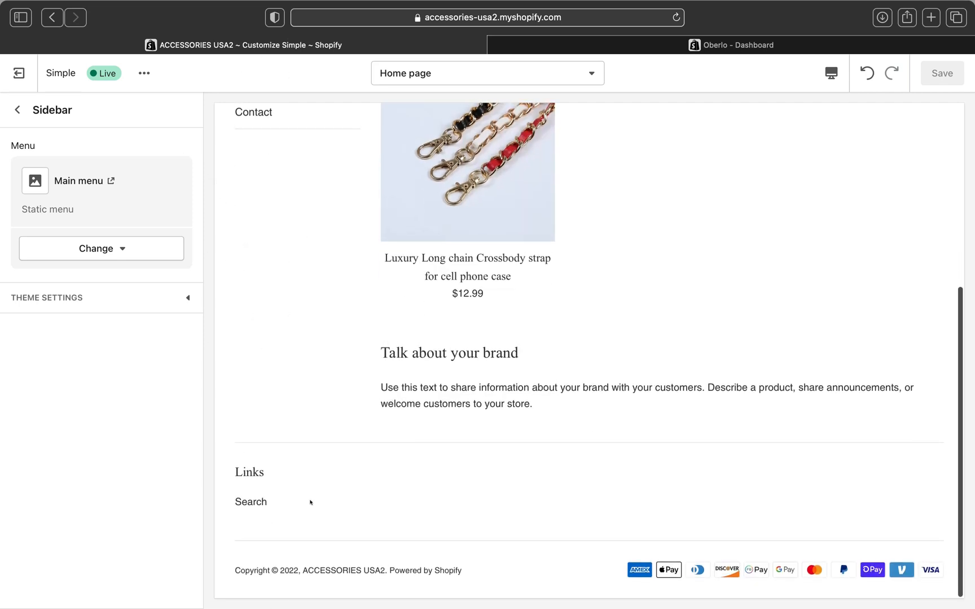
scroll(231, 461, "up", 10)
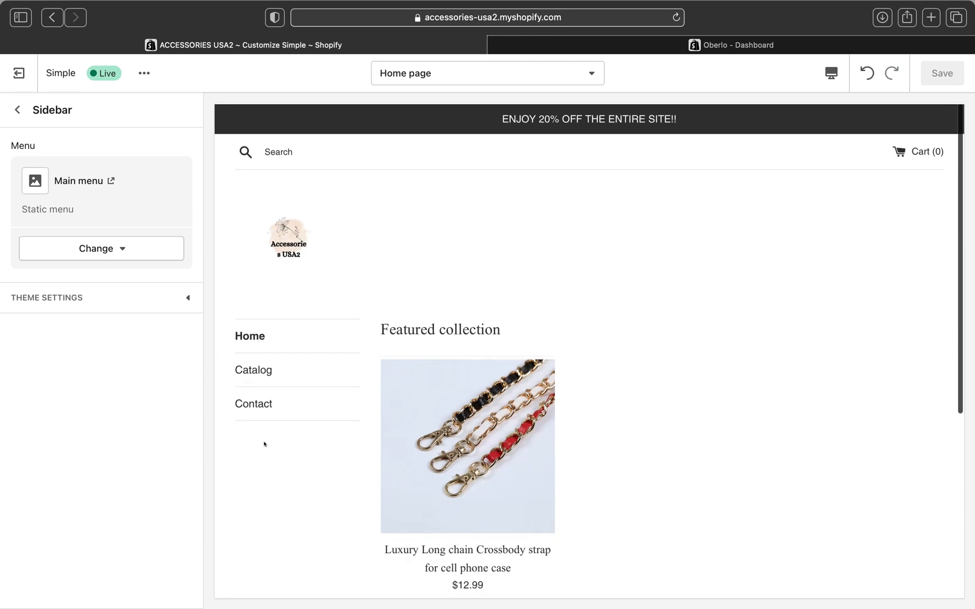
scroll(266, 446, "down", 3)
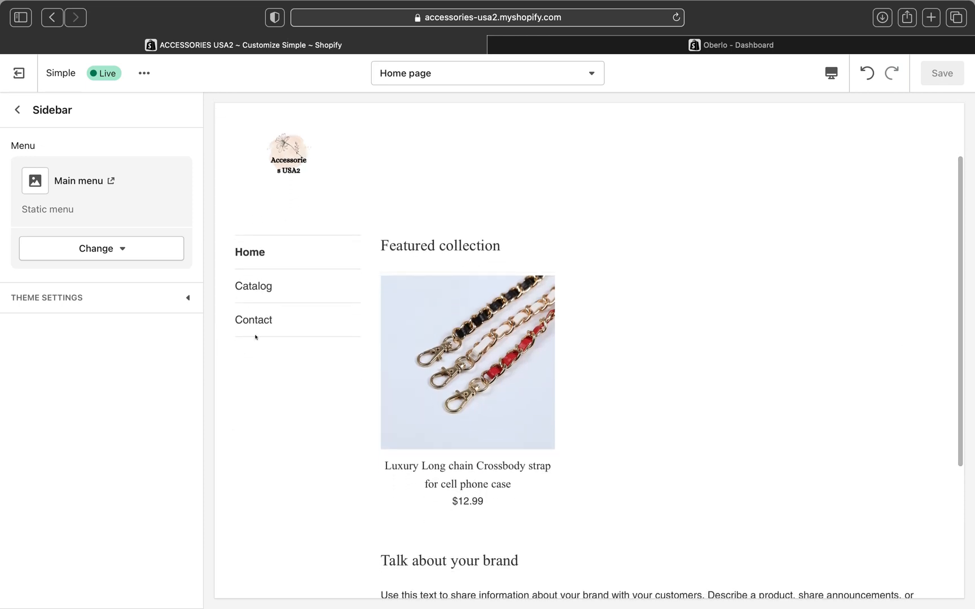
left_click(261, 283)
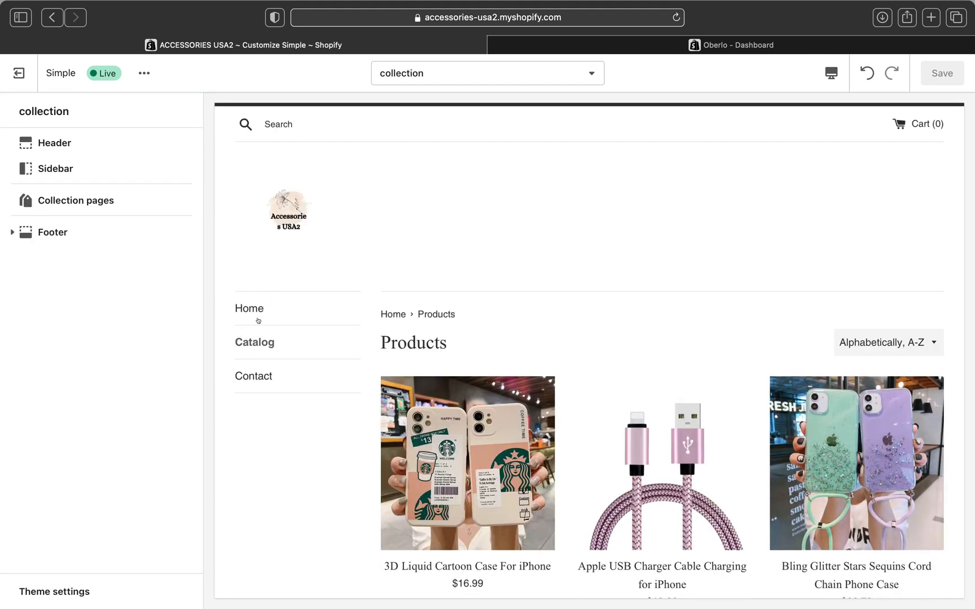
left_click(258, 307)
left_click(254, 405)
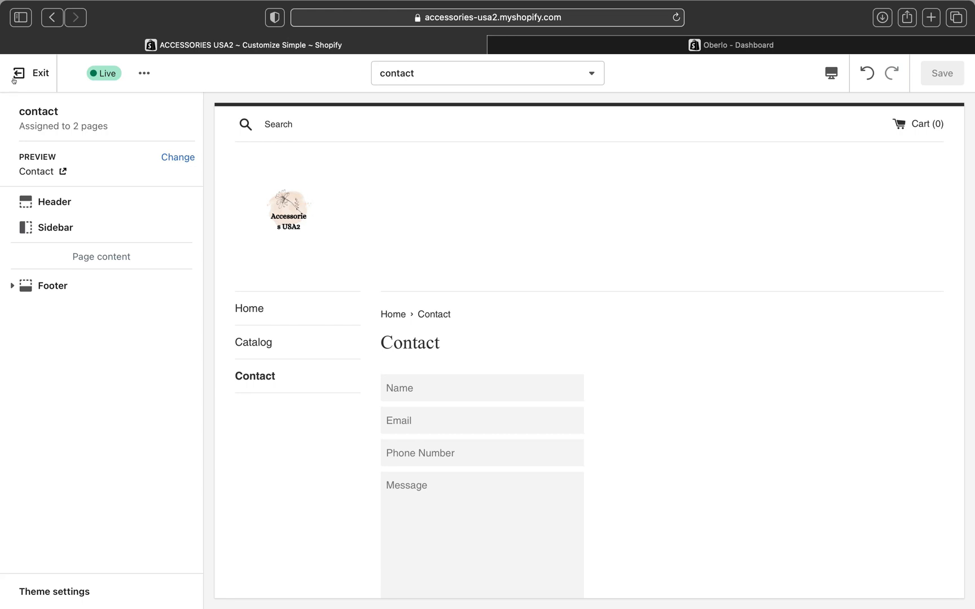
left_click(15, 77)
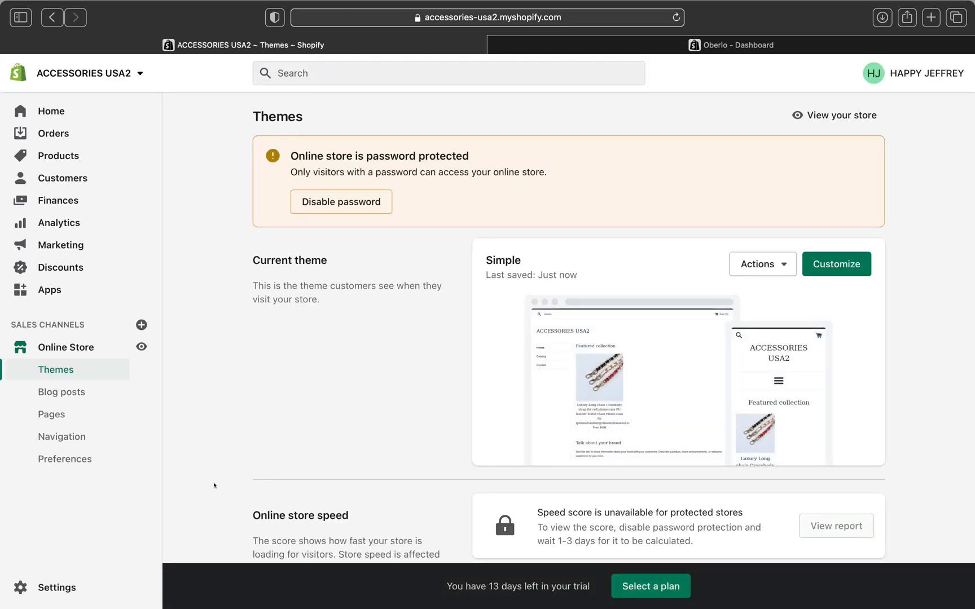
Go to Online Store > Navigation and open the Main menu containing Home, Catalog and Contact
scroll(214, 484, "down", 2)
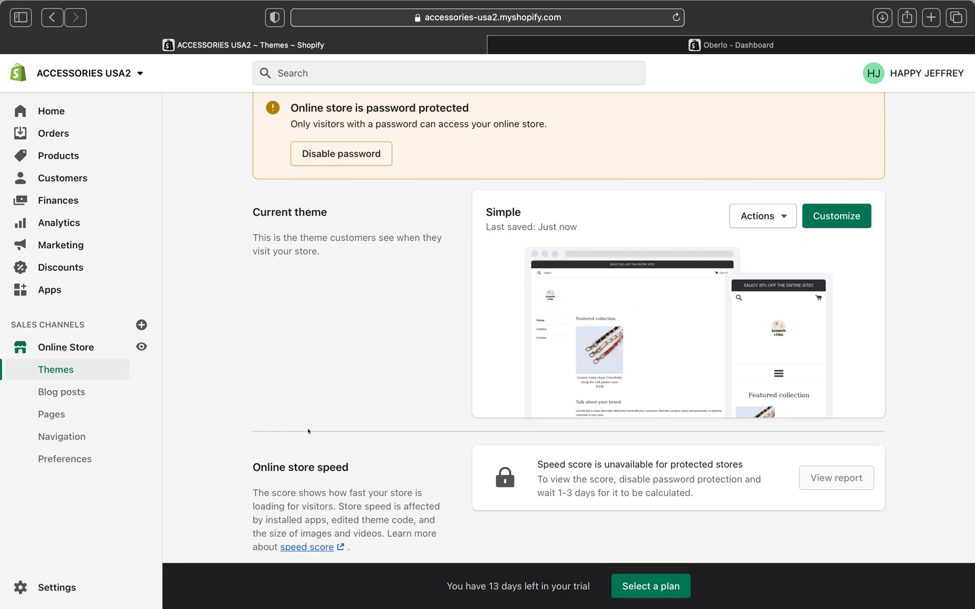
left_click(65, 347)
left_click(59, 438)
scroll(437, 435, "down", 1)
scroll(437, 435, "up", 1)
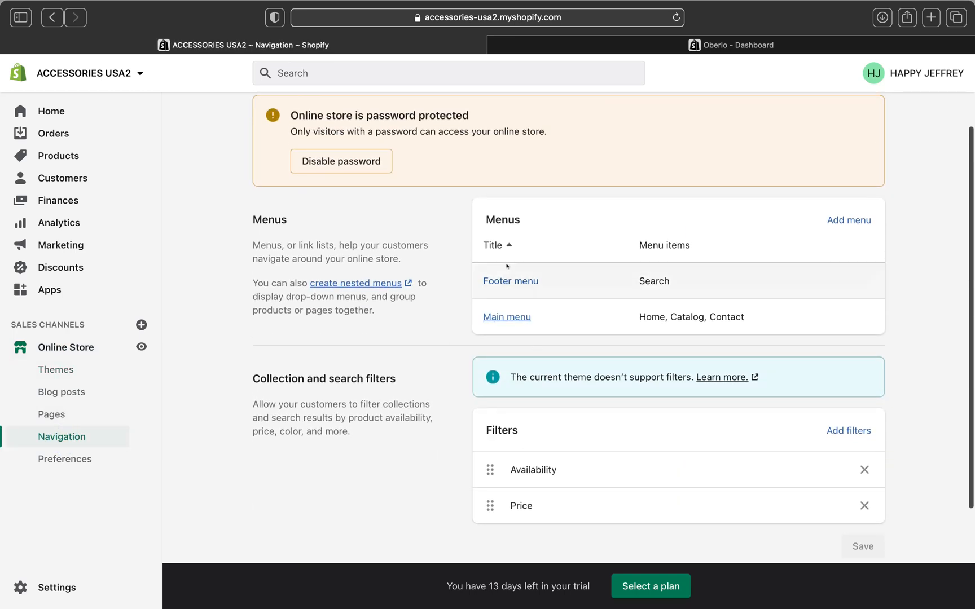
left_click(514, 317)
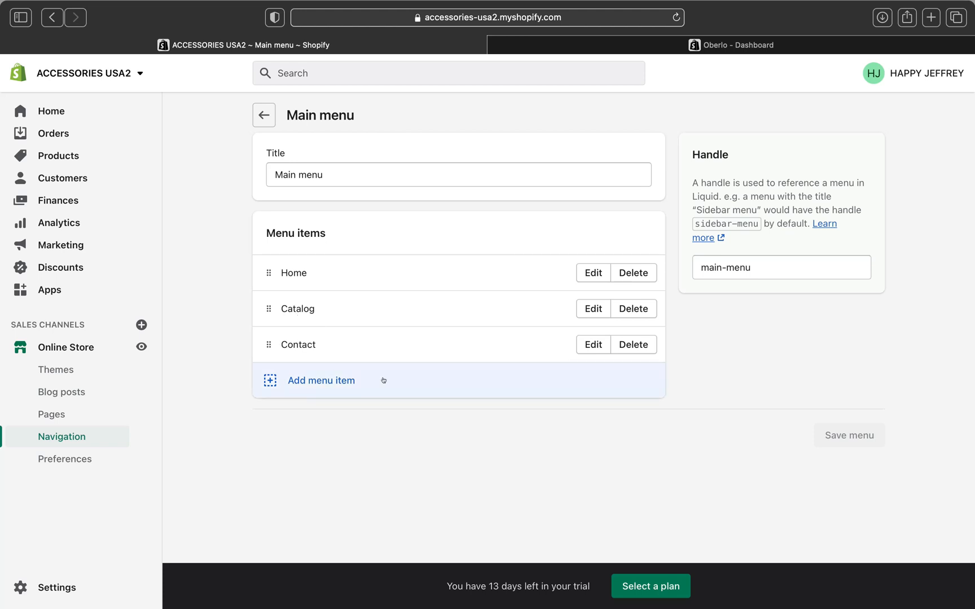
Add an 'iPhone Cases' menu item linked to the Cute iPhone Cases collection
left_click(261, 384)
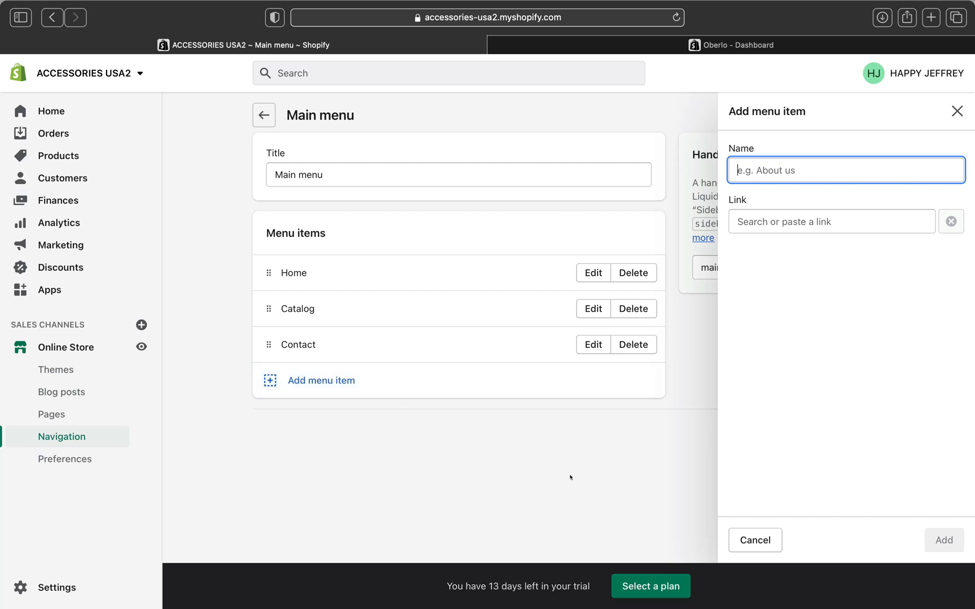
left_click(774, 170)
type("iP")
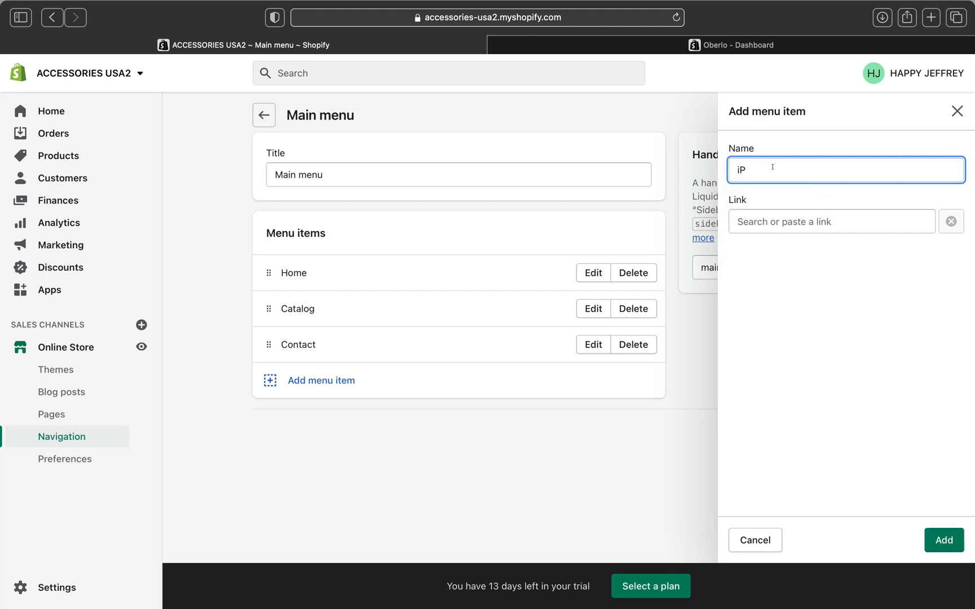
type("hone Cases")
left_click(800, 221)
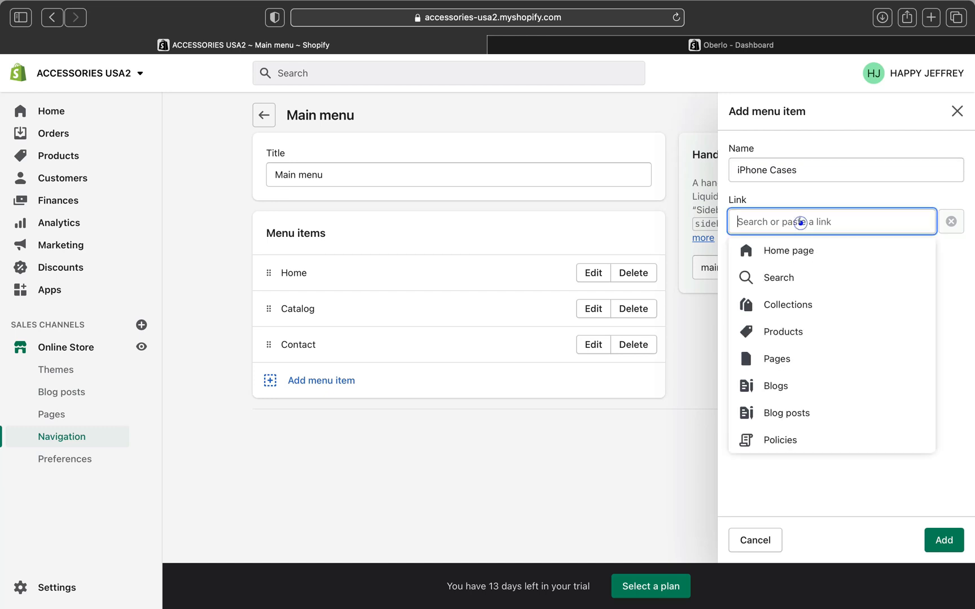
left_click(785, 305)
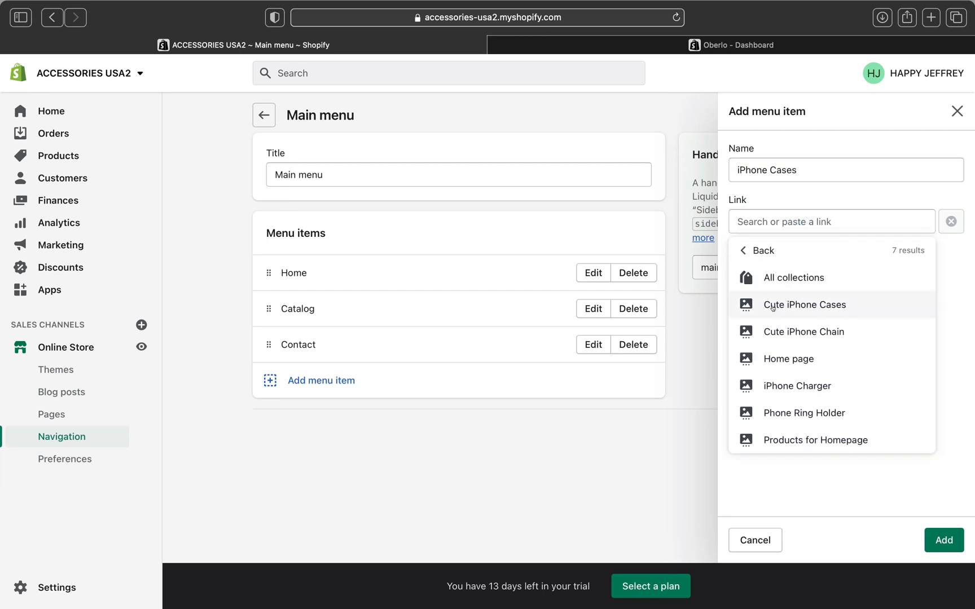
left_click(772, 305)
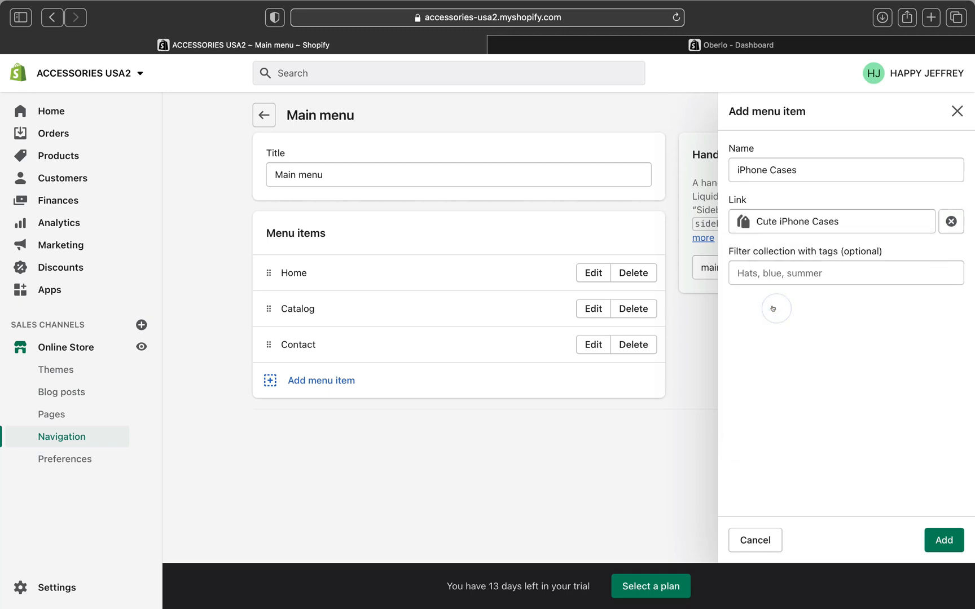
left_click(944, 540)
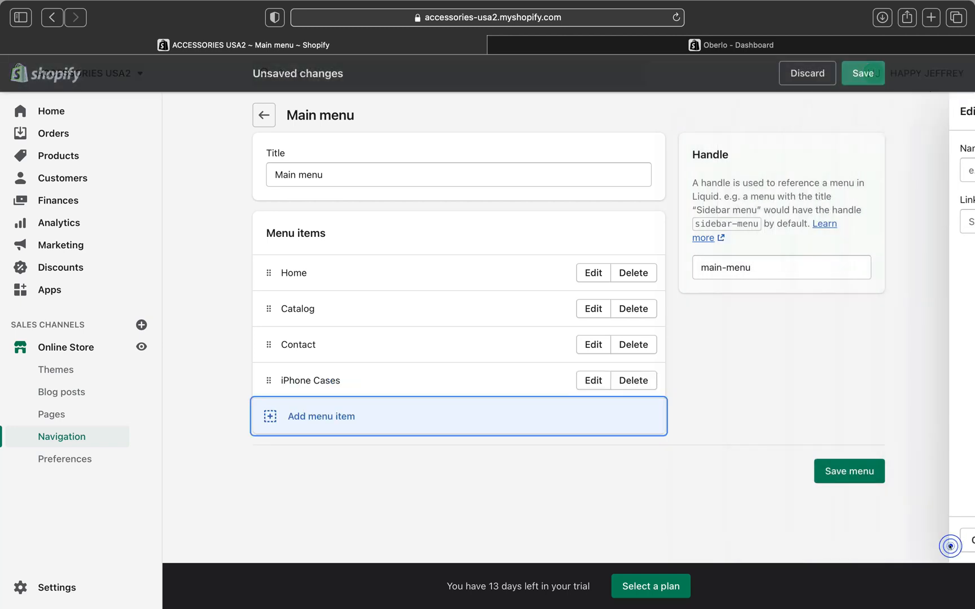
Add an 'iPhone Charger' menu item linked to the iPhone Charger collection
left_click(271, 417)
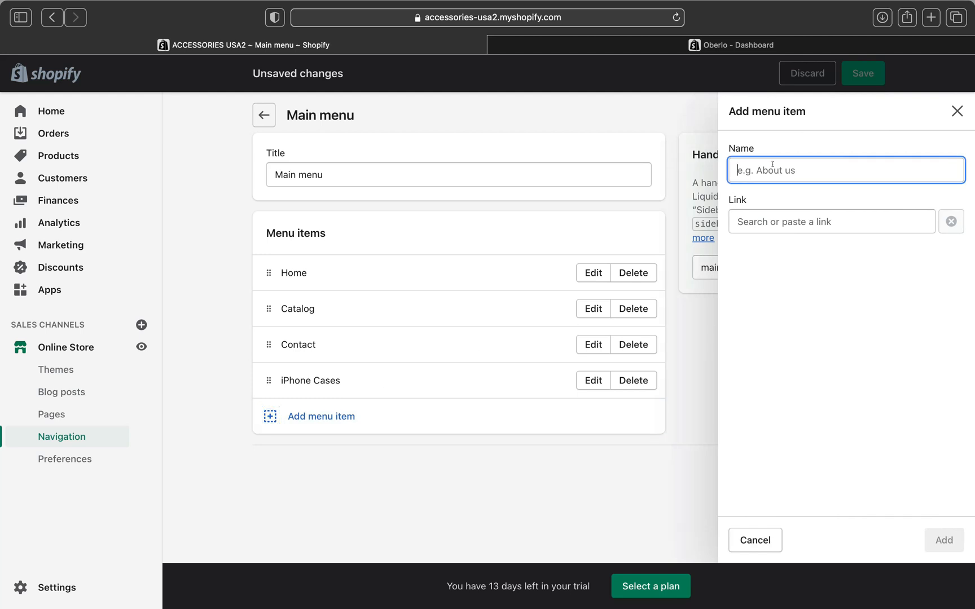
type("iPho")
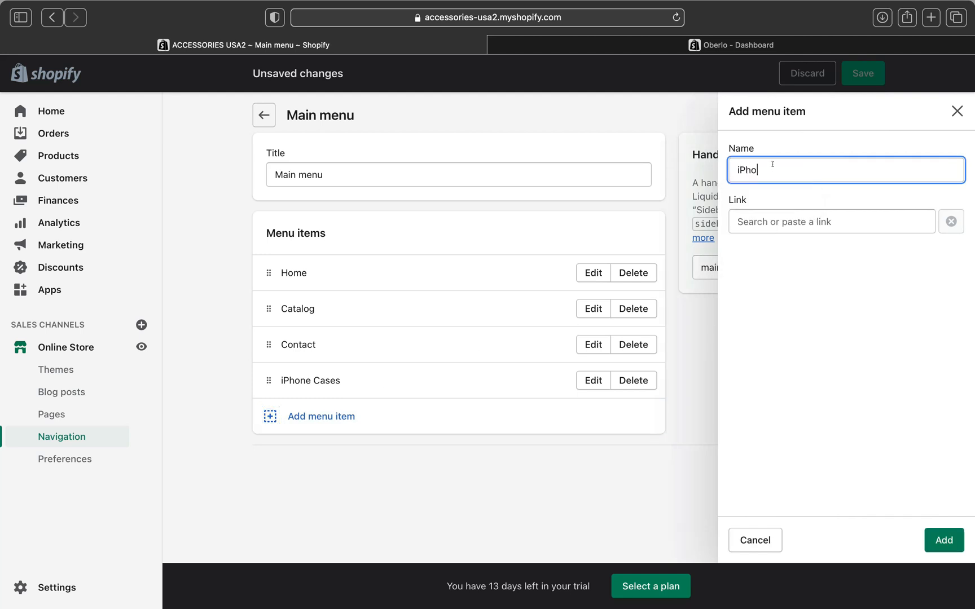
type("ne Charge")
left_click(782, 221)
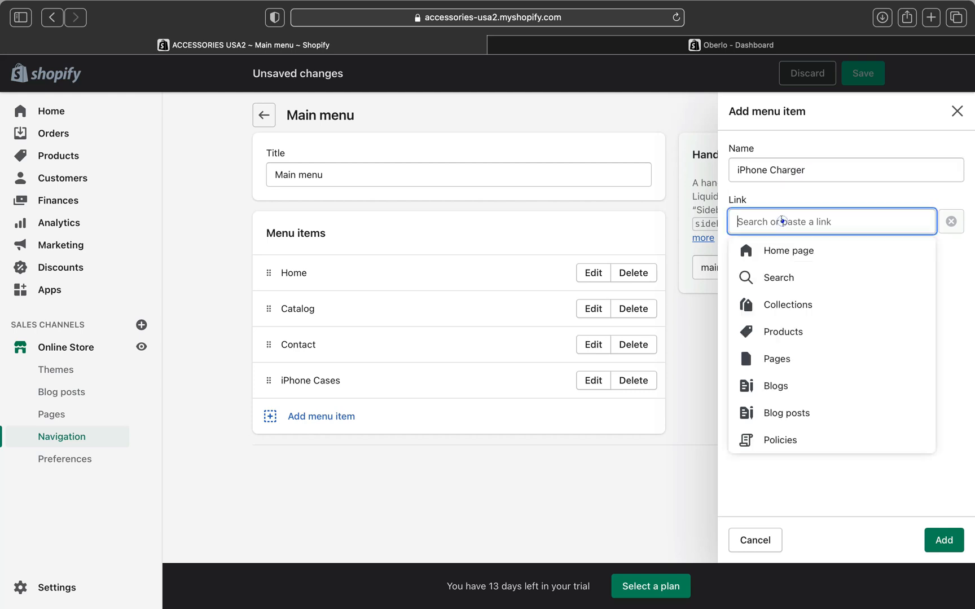
left_click(782, 305)
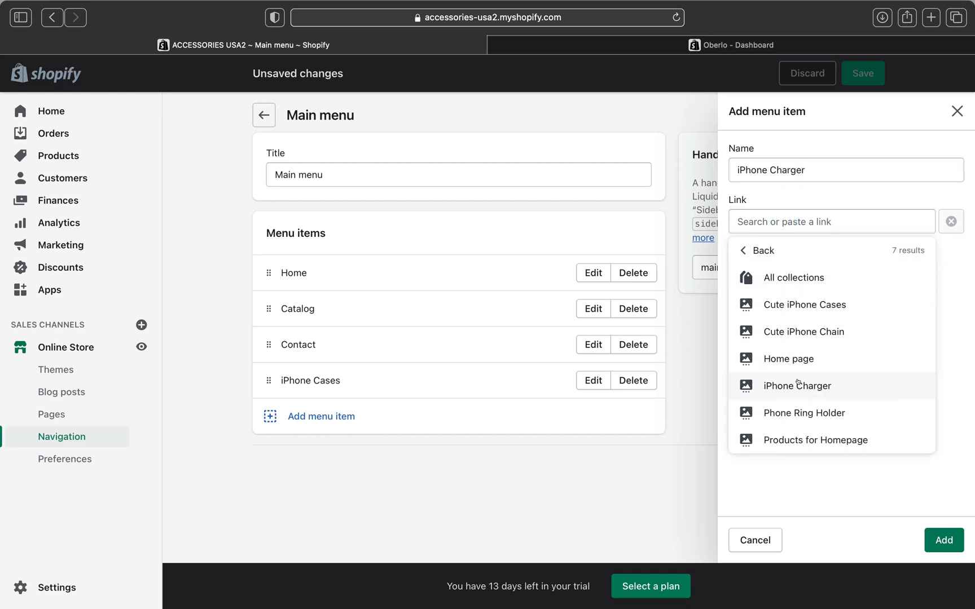
left_click(806, 384)
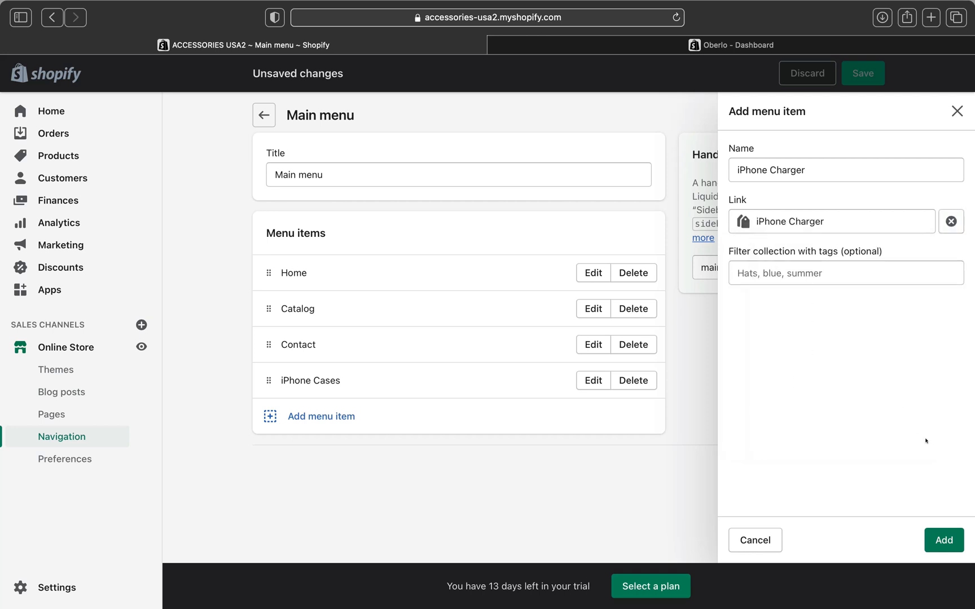
left_click(949, 536)
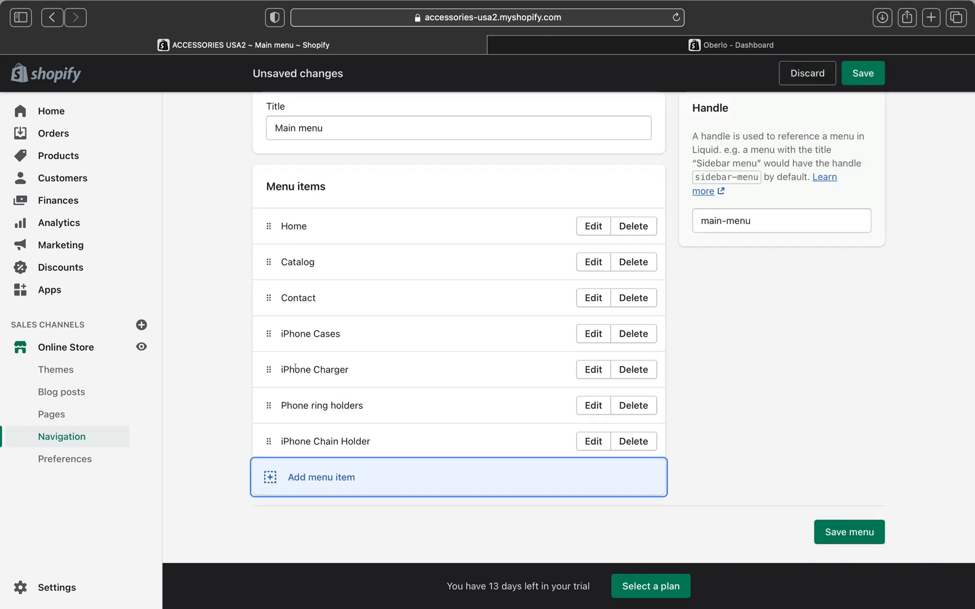
Nest iPhone Cases, iPhone Charger, iPhone Chain Holder and Phone ring holders under Catalog
scroll(295, 368, "up", 1)
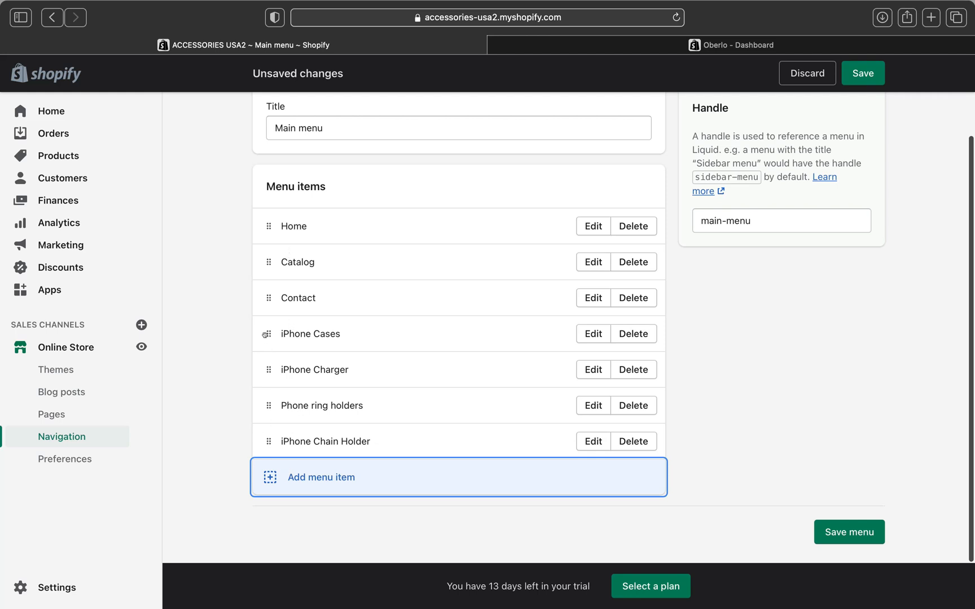
left_click_drag(265, 335, 264, 335)
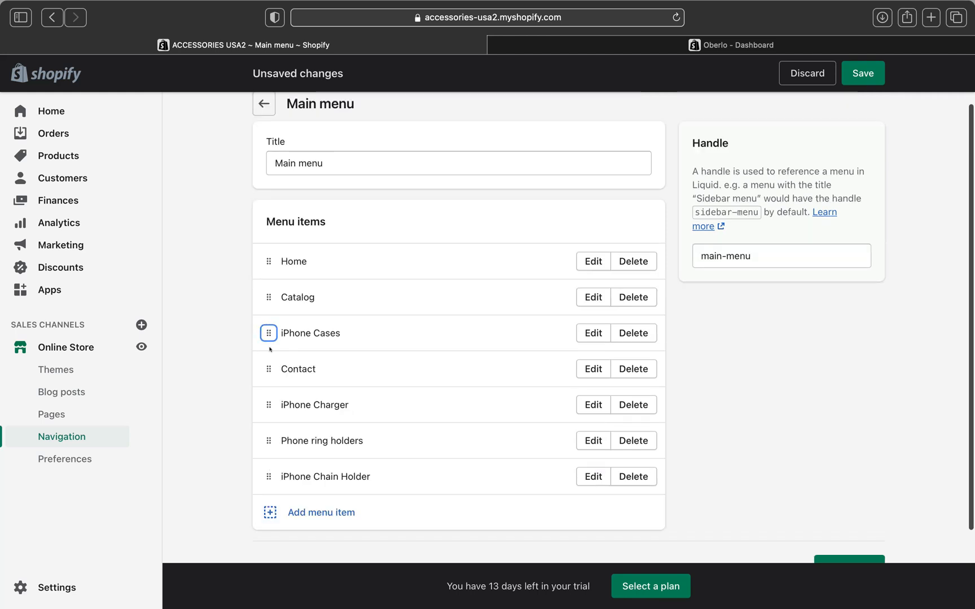
left_click_drag(262, 333, 282, 341)
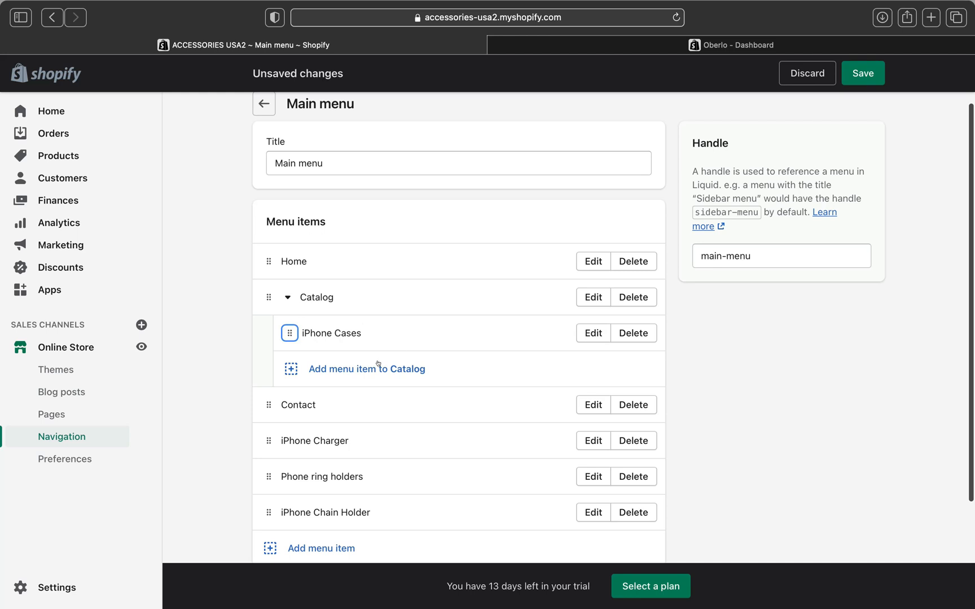
left_click_drag(268, 440, 299, 374)
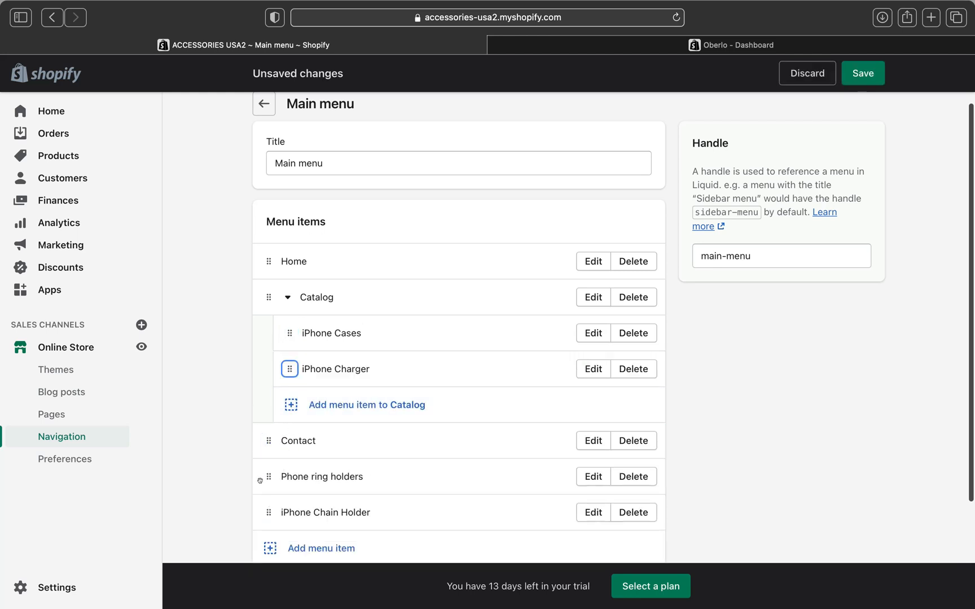
left_click_drag(268, 484, 288, 388)
mouse_move(266, 502)
left_mouse_down()
mouse_move(276, 412)
mouse_move(305, 397)
mouse_move(295, 402)
mouse_move(278, 513)
left_mouse_up()
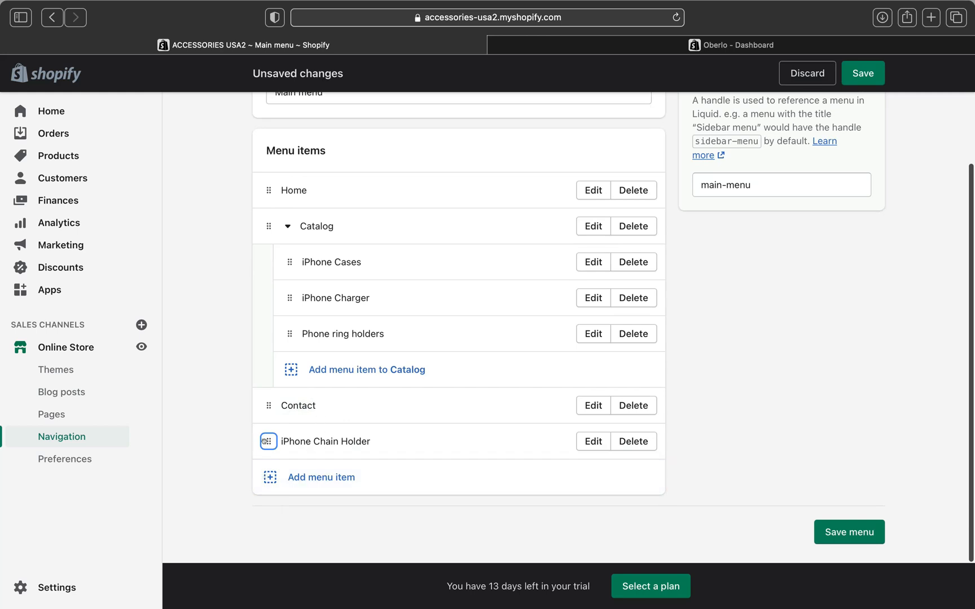
left_click_drag(268, 441, 282, 398)
Save the reorganised Main menu and return to the Navigation page
scroll(380, 462, "down", 1)
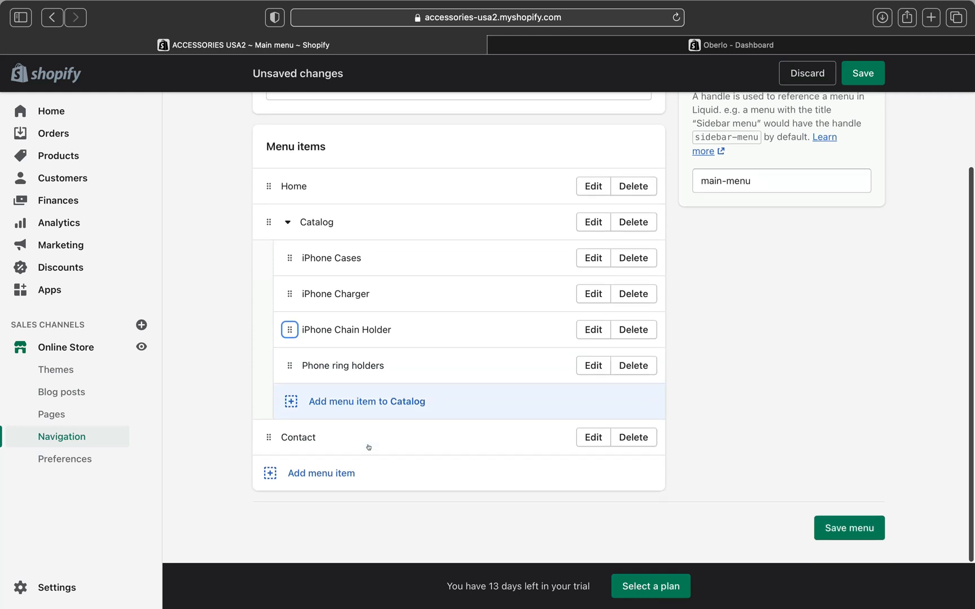
scroll(325, 410, "up", 1)
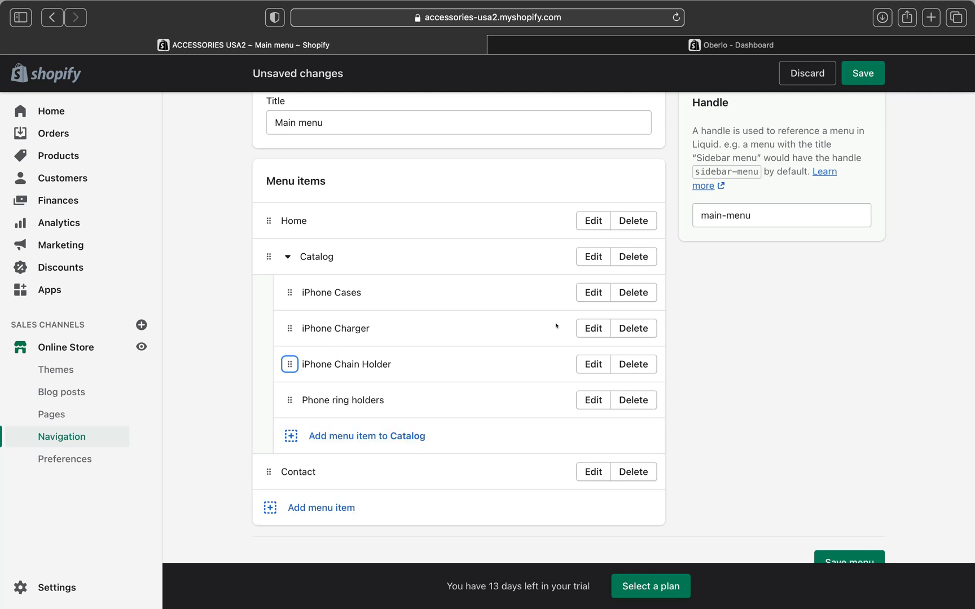
left_click(859, 76)
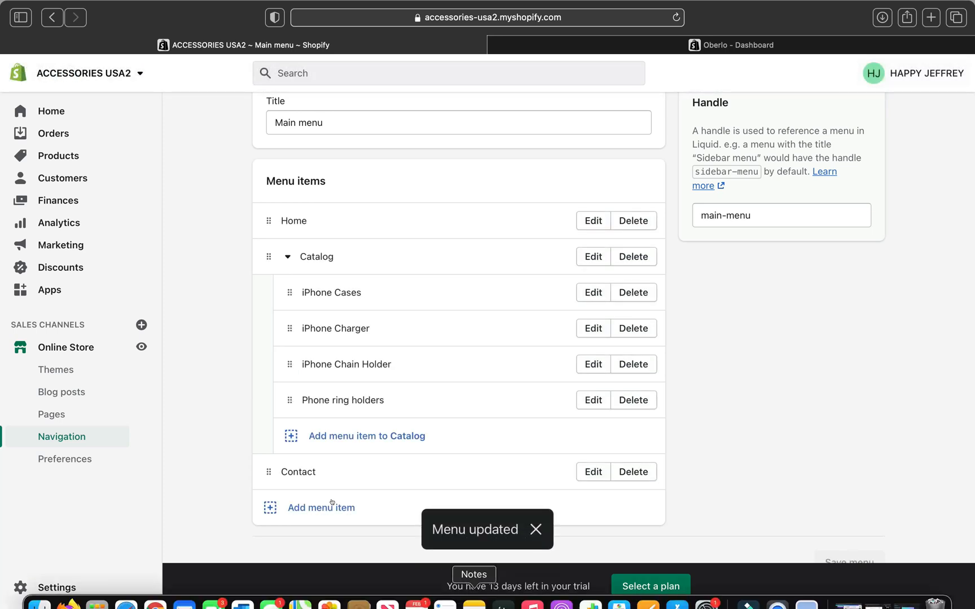
left_click_drag(267, 470, 263, 503)
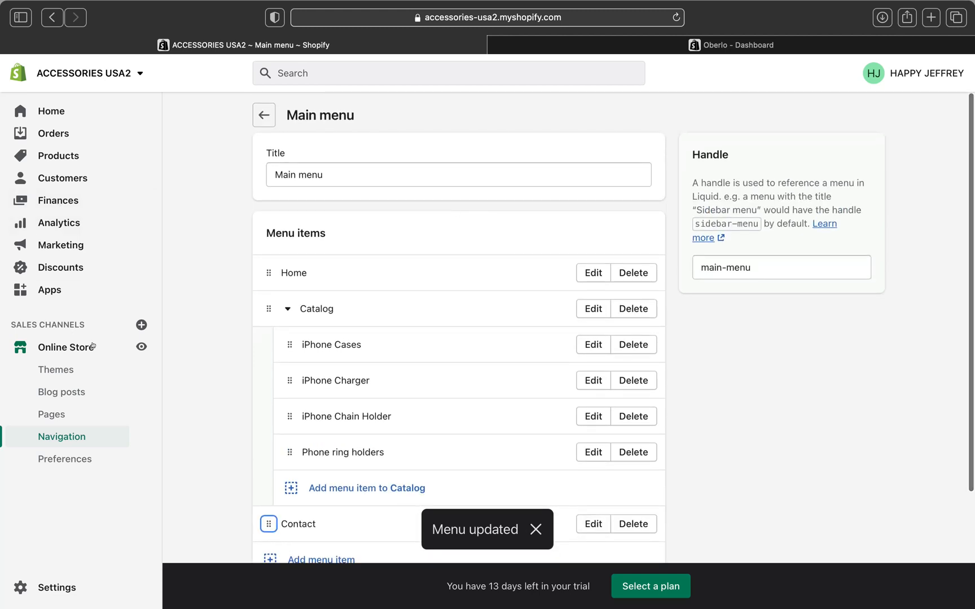
left_click(264, 114)
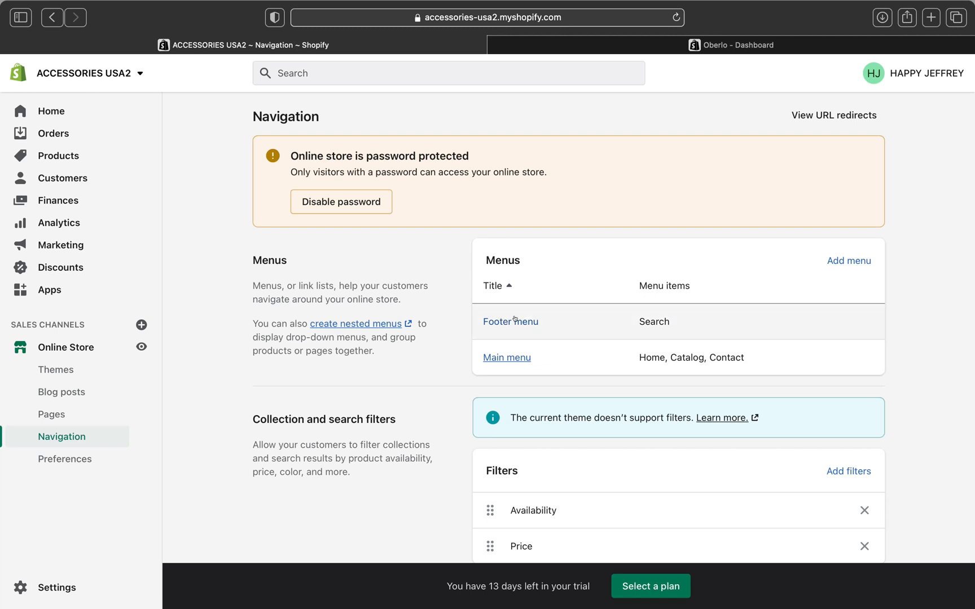
Add an 'About' item to the Footer menu linked to the About Us page
left_click(515, 319)
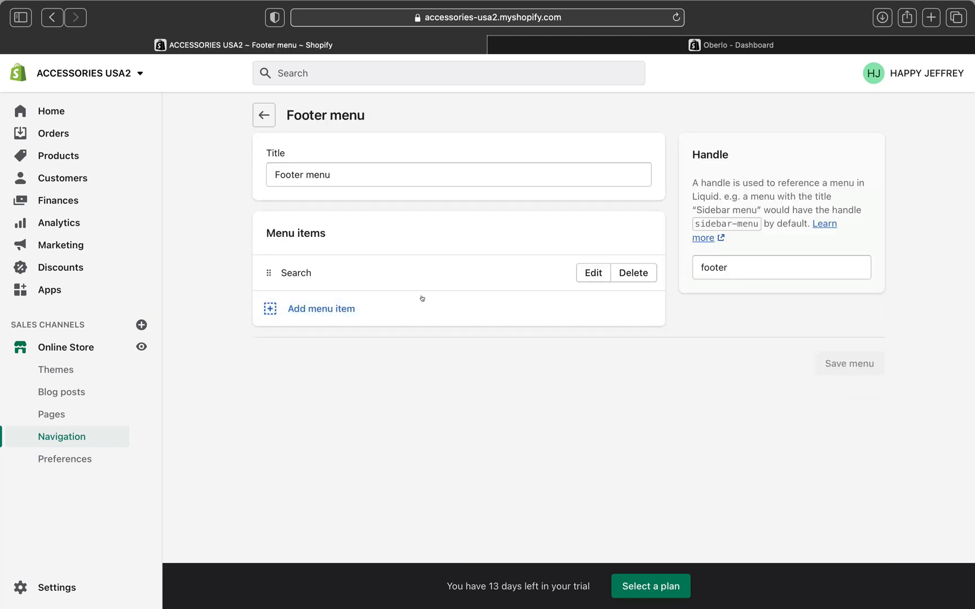
left_click(289, 305)
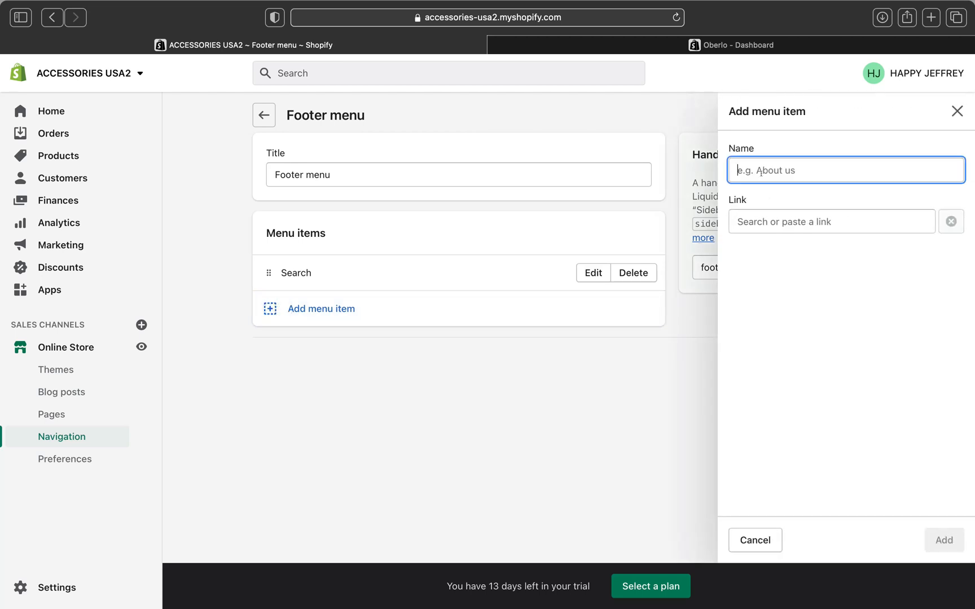
type("A")
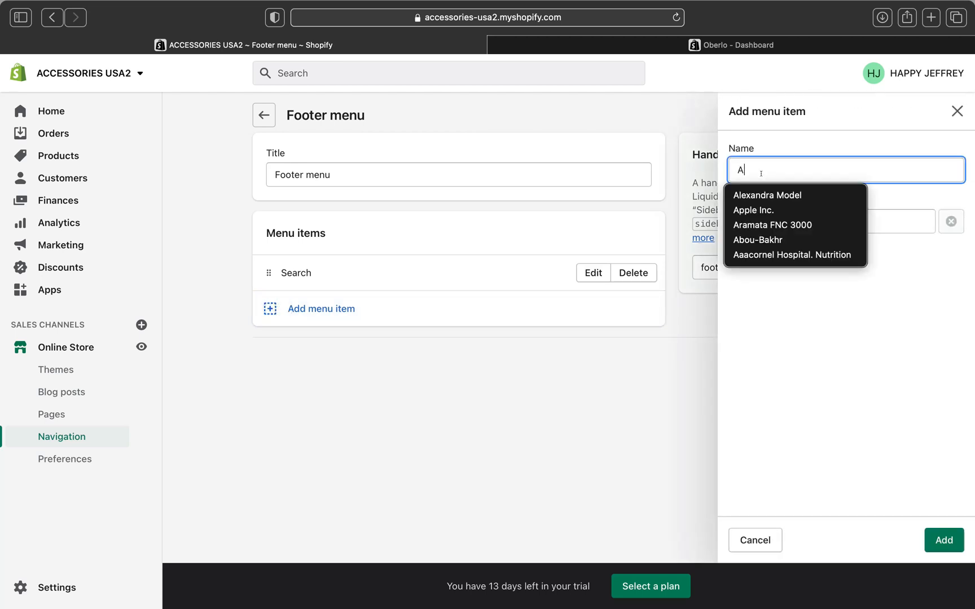
key("BackSpace")
type("Ab")
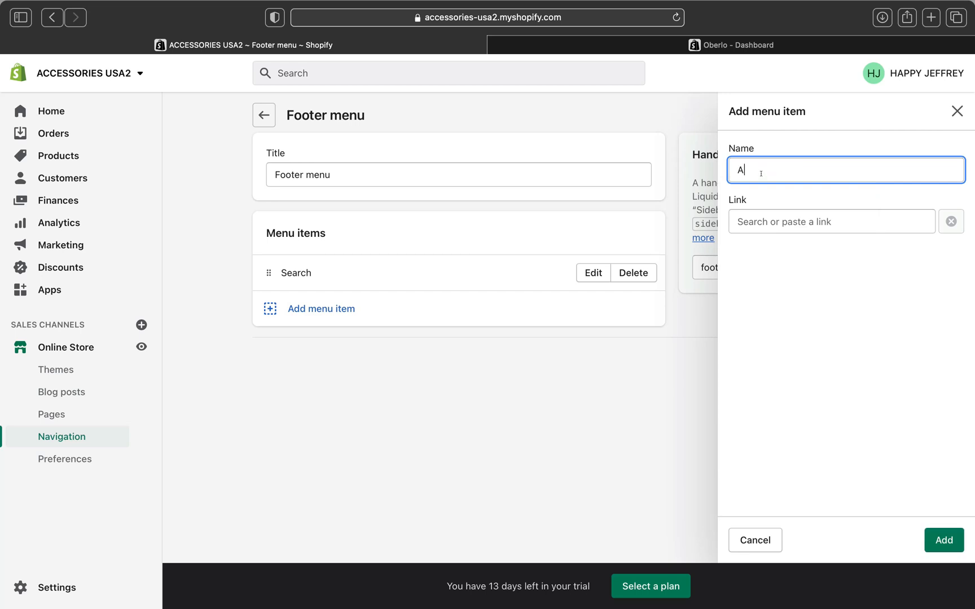
type("out Us")
left_click(798, 226)
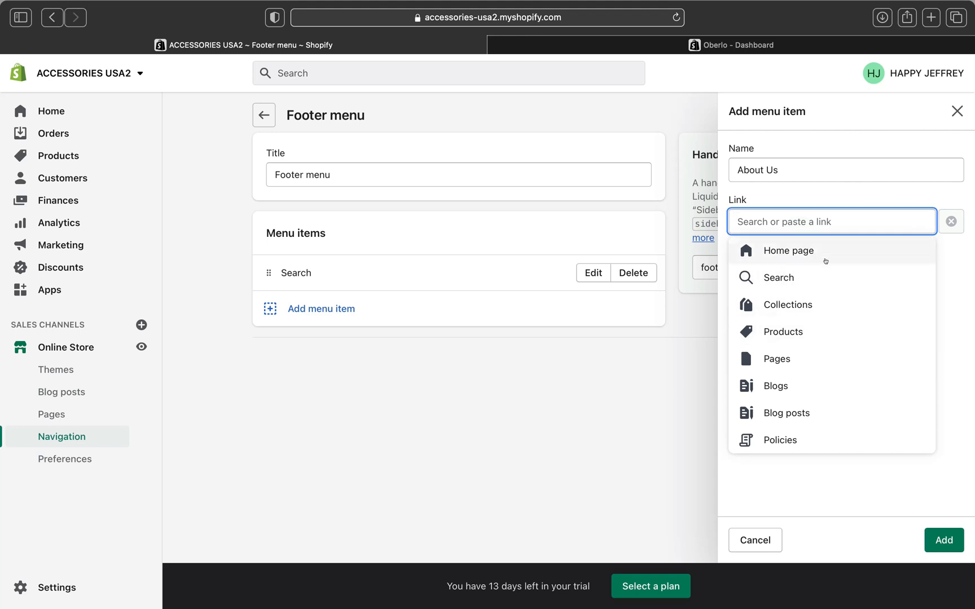
left_click(788, 358)
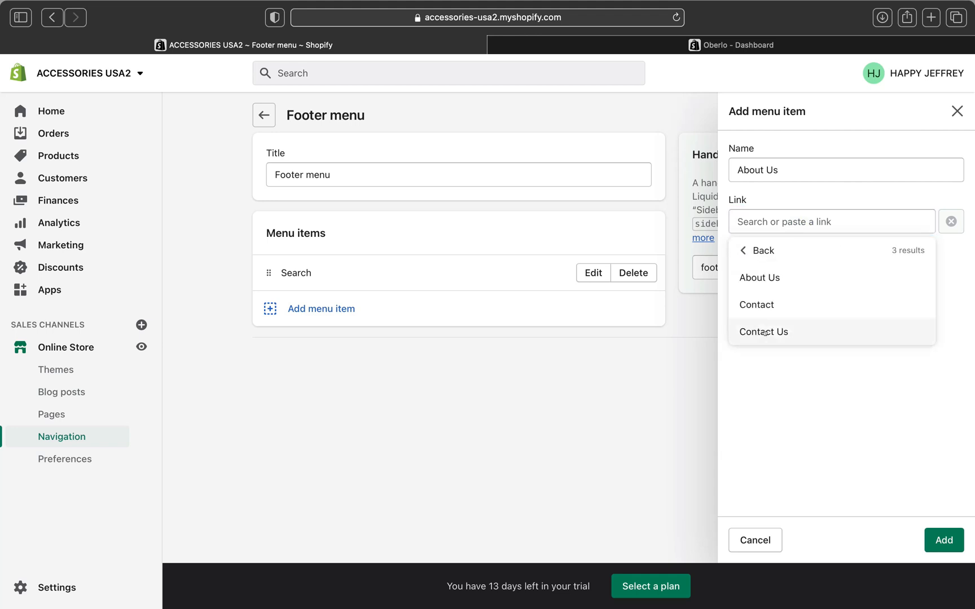
left_click(758, 277)
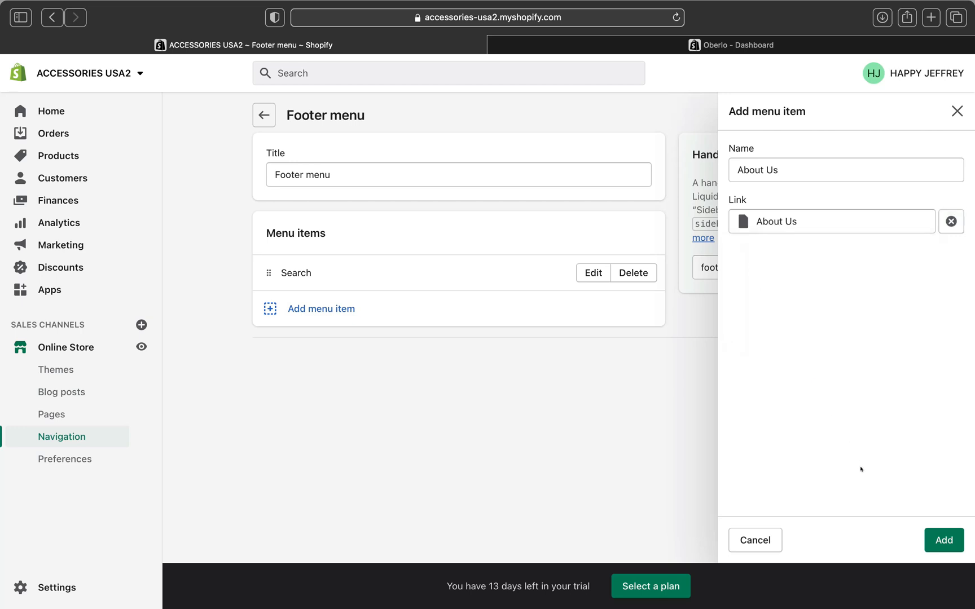
left_click(939, 538)
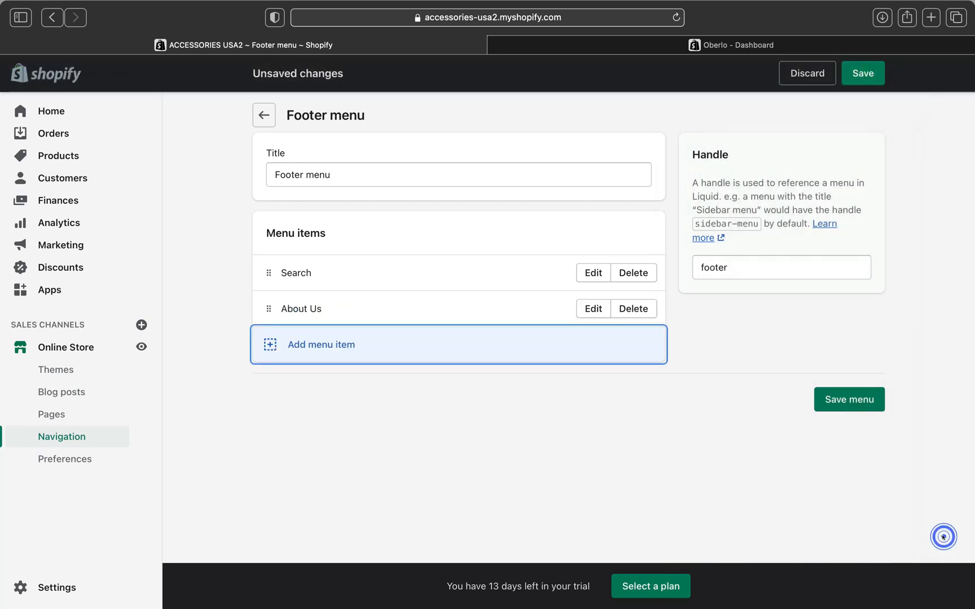
Add a Contact Us footer item linked to the Contact Us page and save the menu
left_click(257, 327)
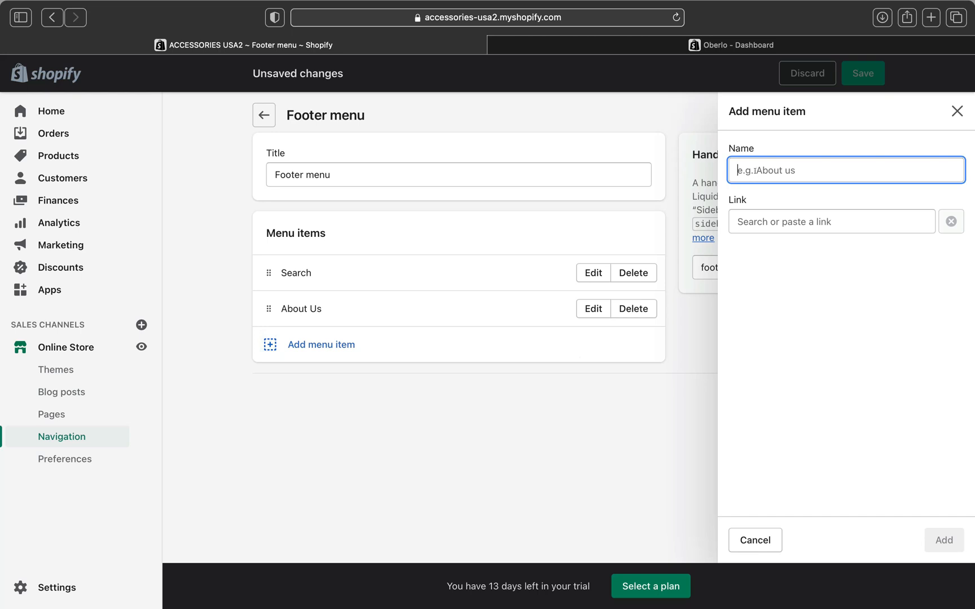
type("Contact Us")
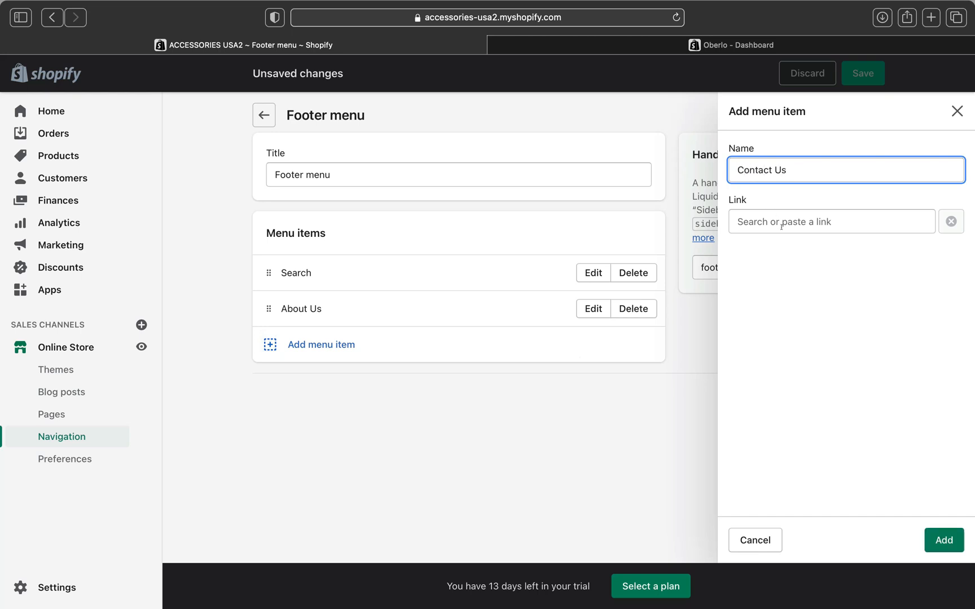
left_click(782, 225)
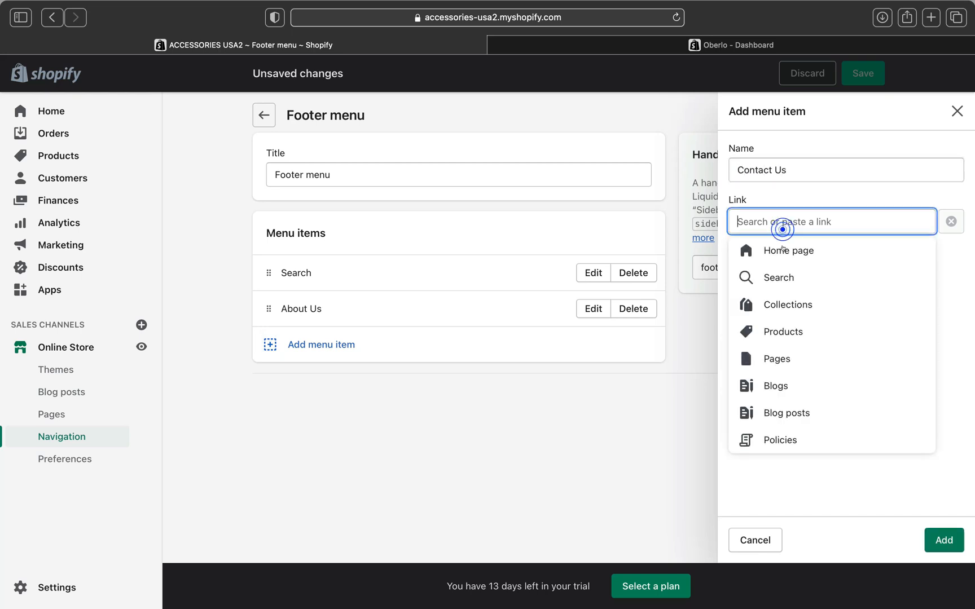
left_click(793, 361)
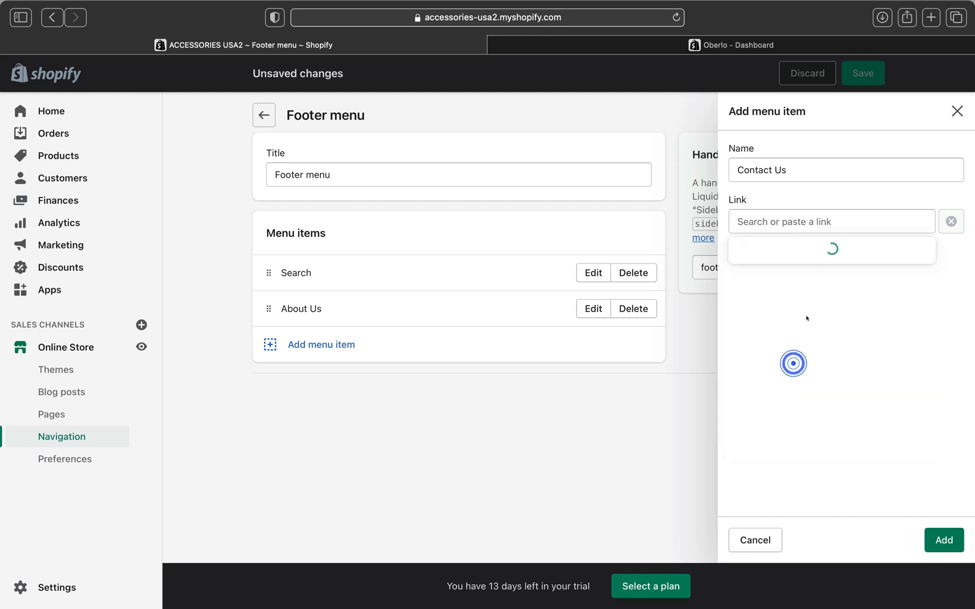
left_click(770, 332)
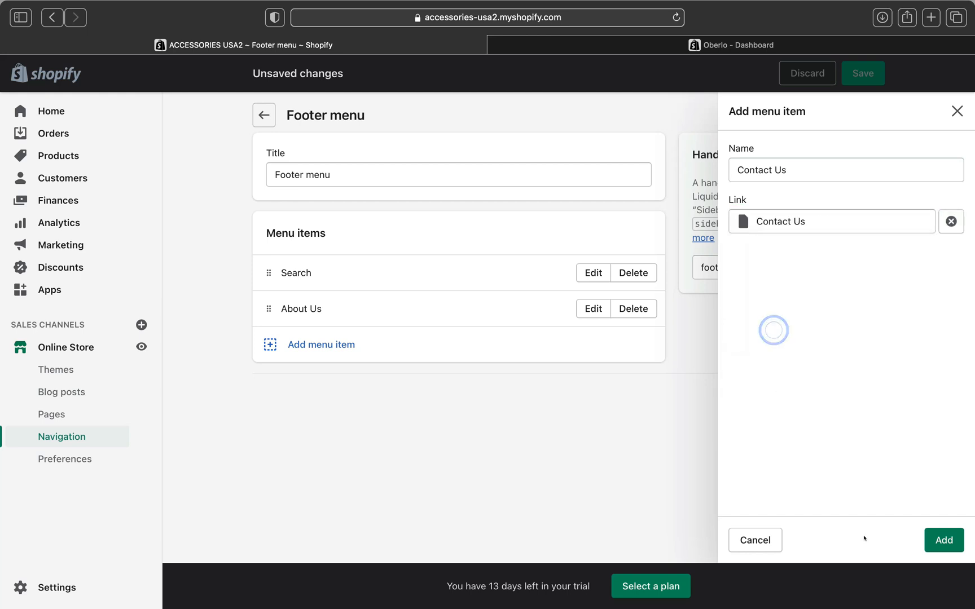
left_click(943, 540)
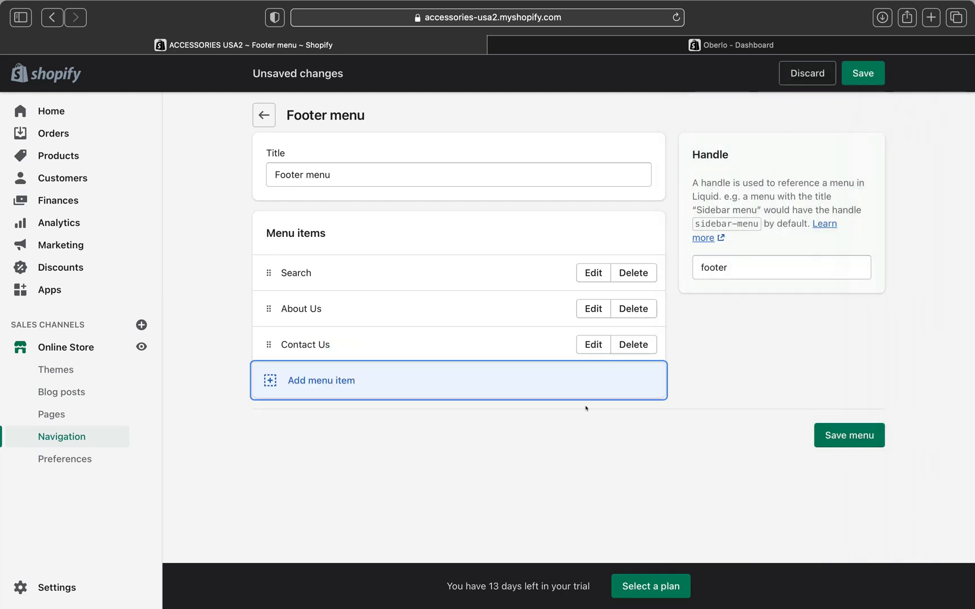
left_click(847, 435)
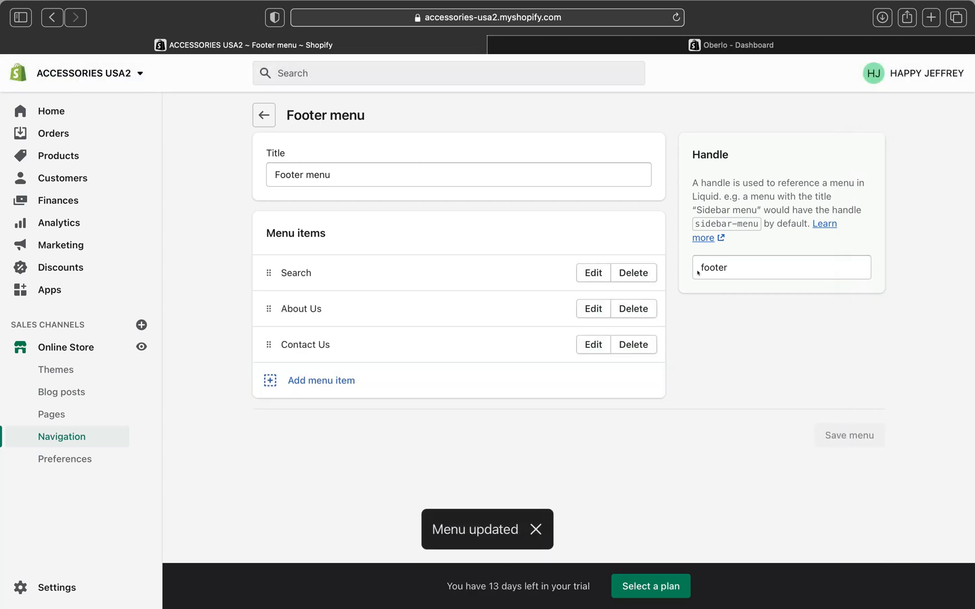
left_click(72, 348)
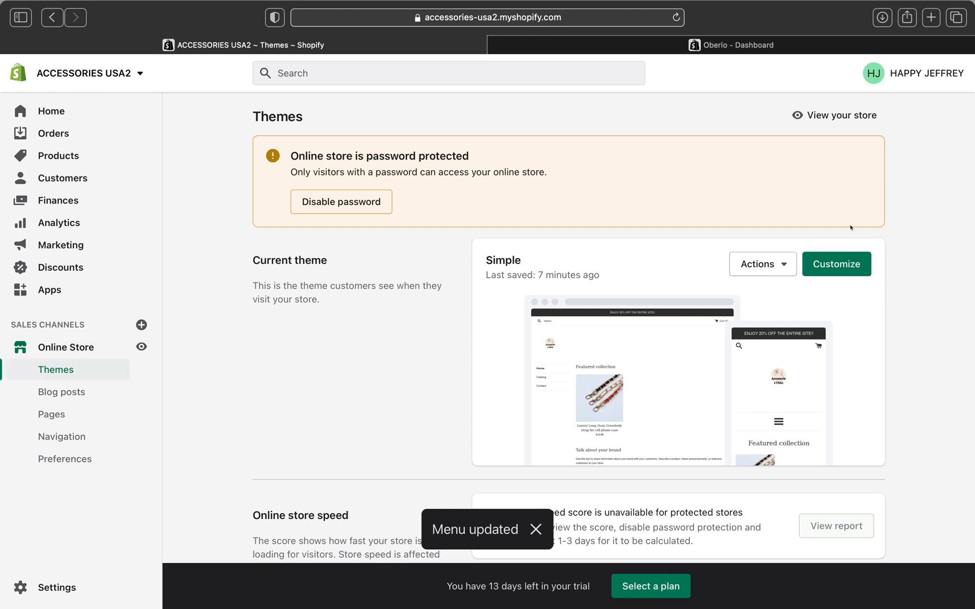
Customize the current Simple theme to open it in the theme editor
left_click(846, 264)
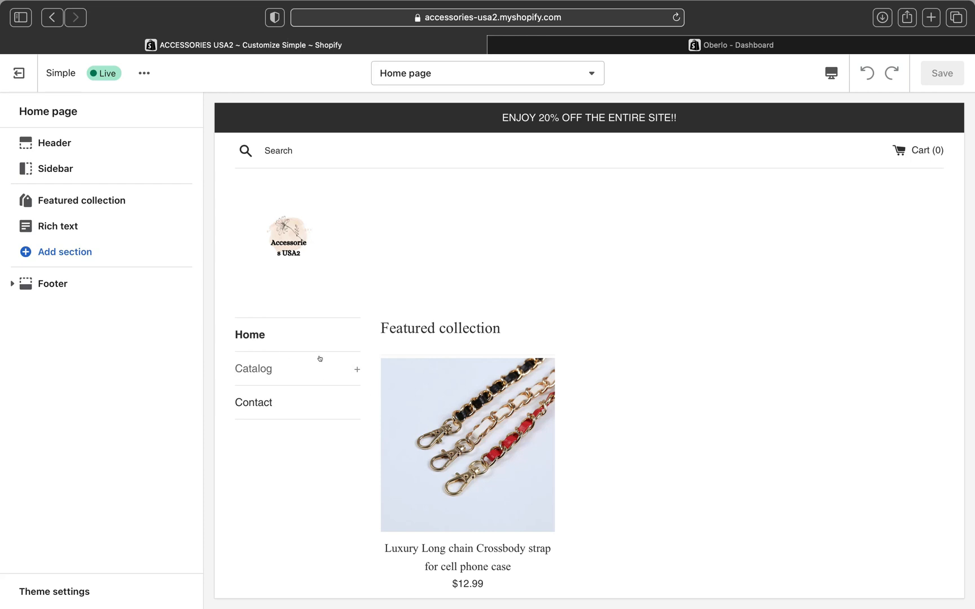
left_click(353, 371)
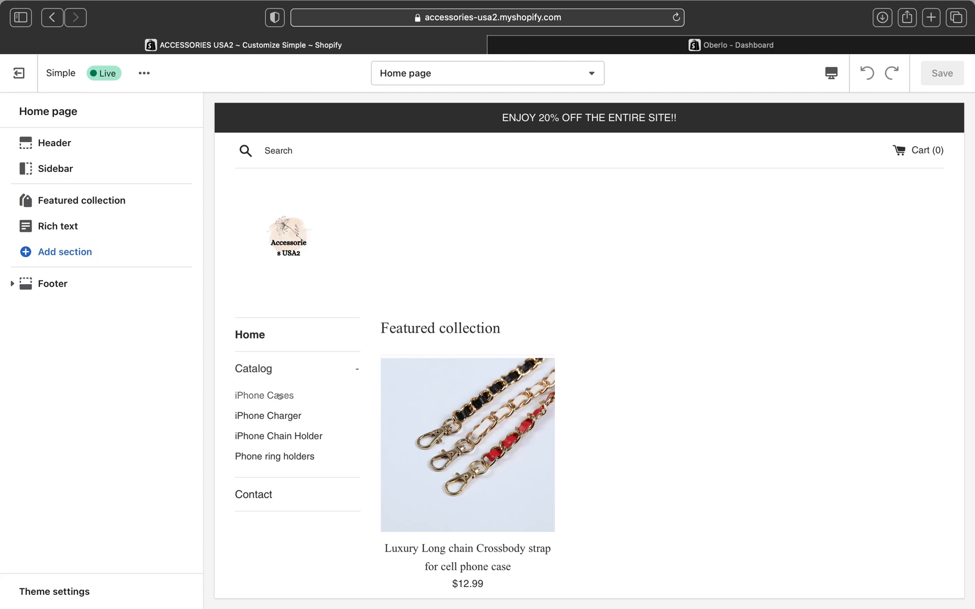
scroll(318, 453, "down", 3)
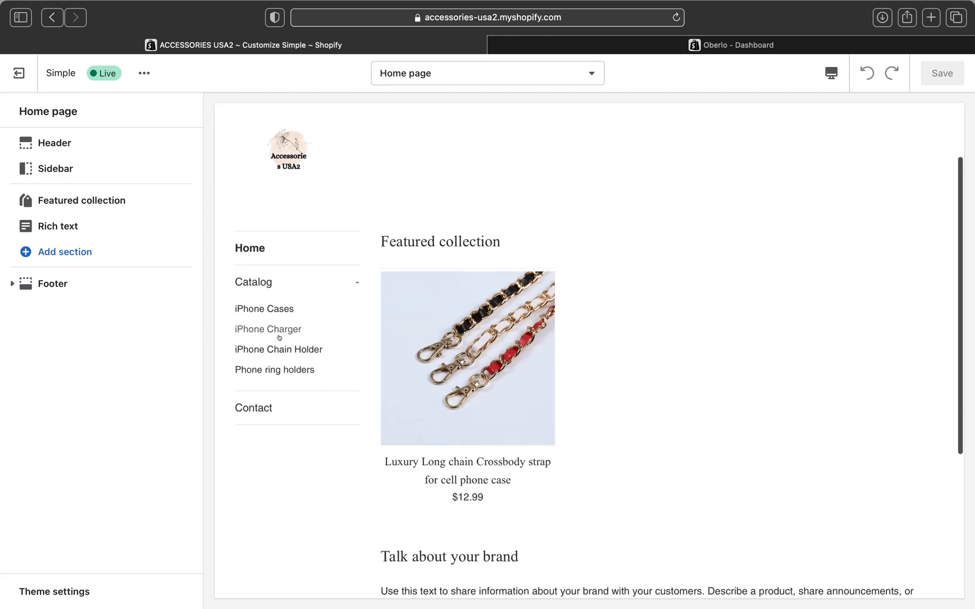
left_click(270, 309)
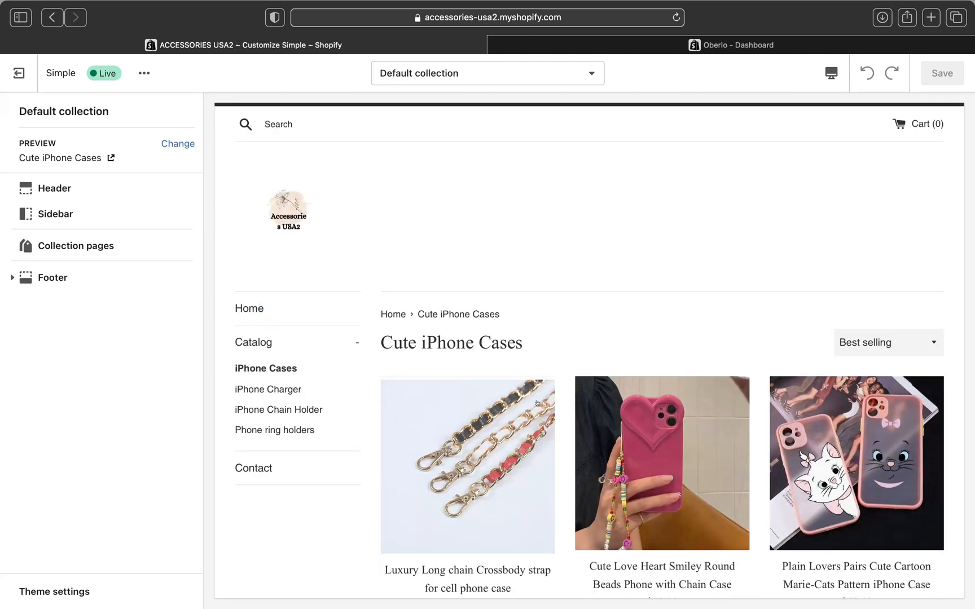
scroll(537, 403, "down", 5)
scroll(537, 403, "down", 5)
scroll(537, 403, "up", 10)
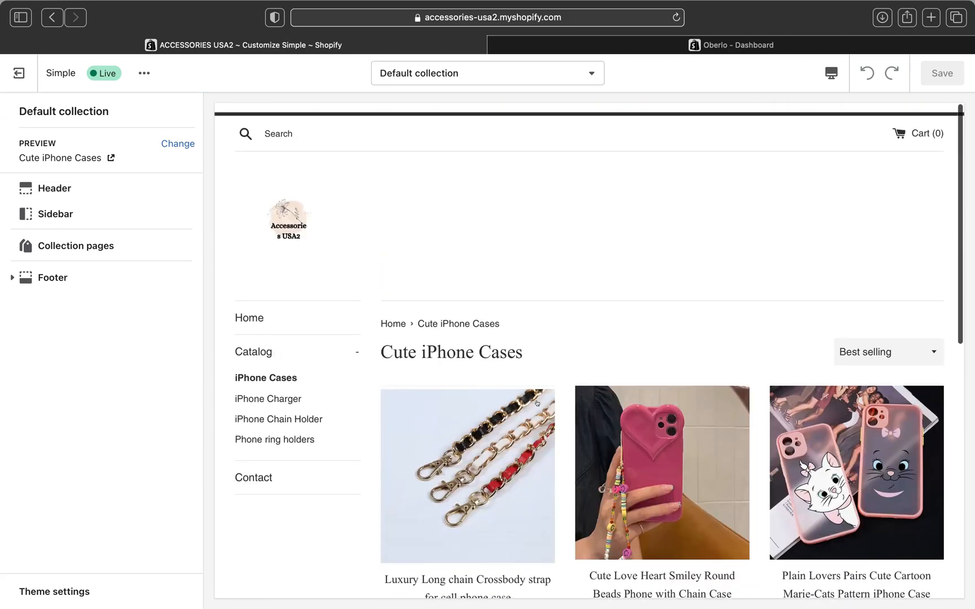
scroll(537, 403, "down", 4)
scroll(395, 339, "up", 1)
left_click(281, 237)
scroll(402, 452, "down", 5)
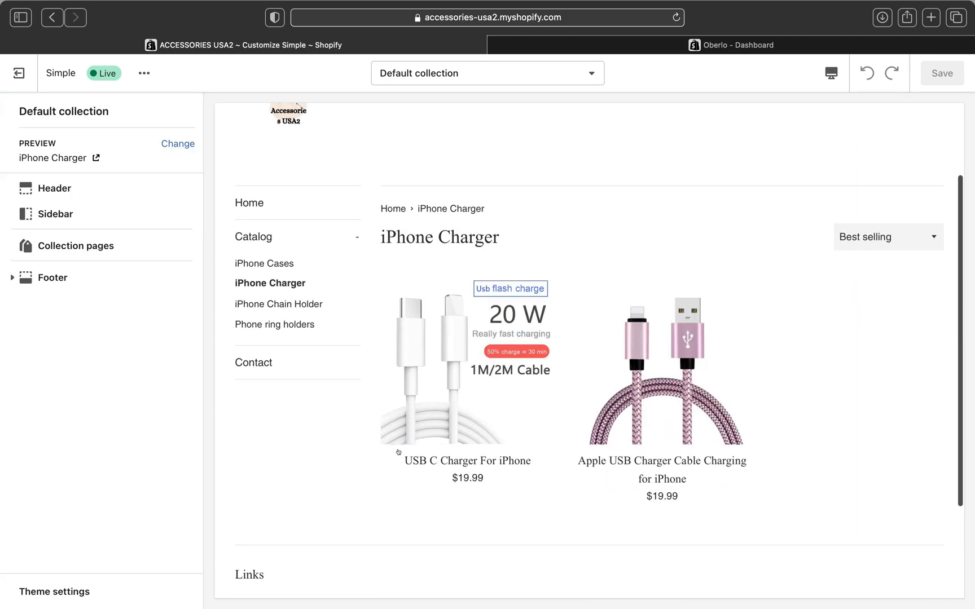
left_click(305, 245)
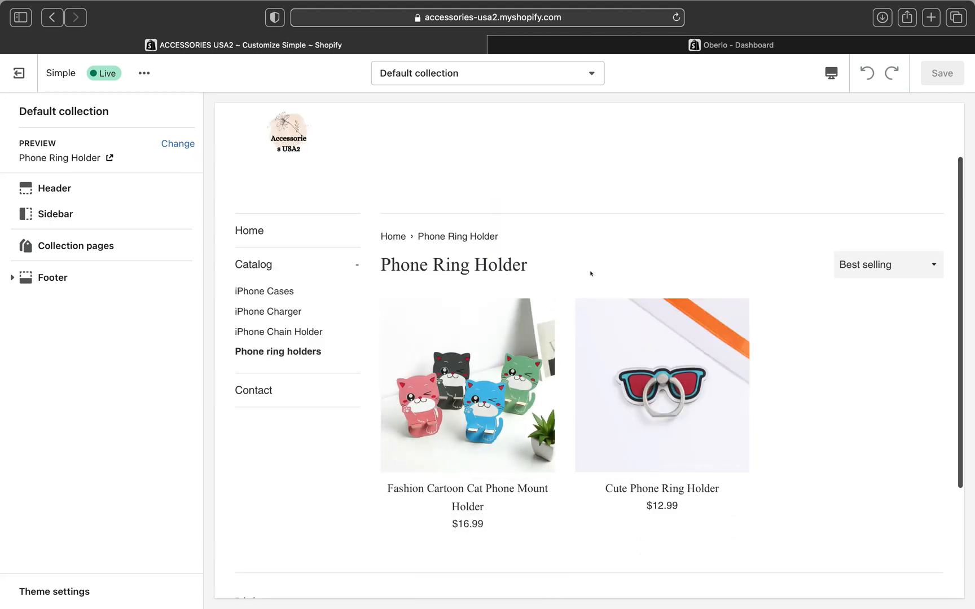
scroll(592, 272, "up", 2)
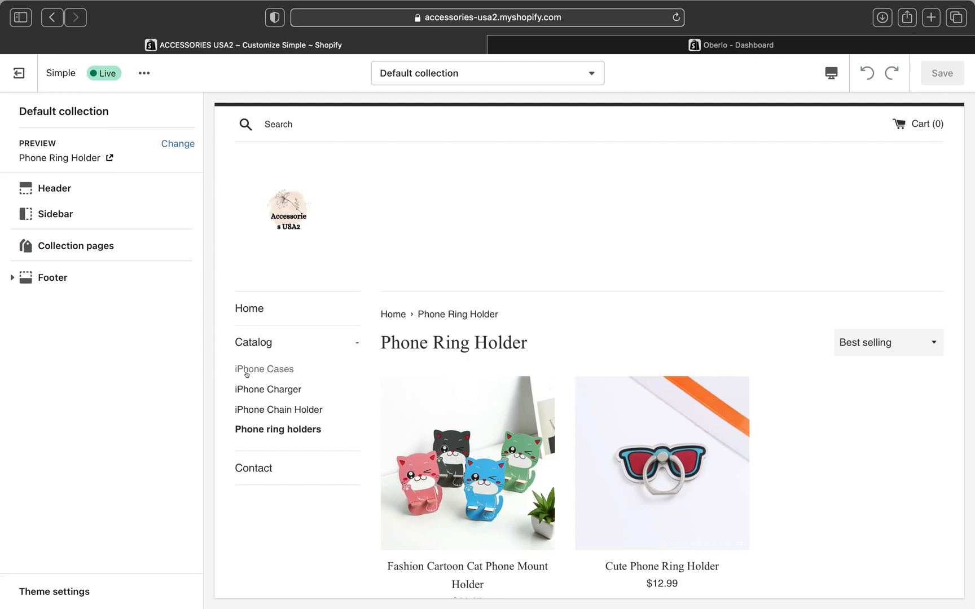
left_click(257, 368)
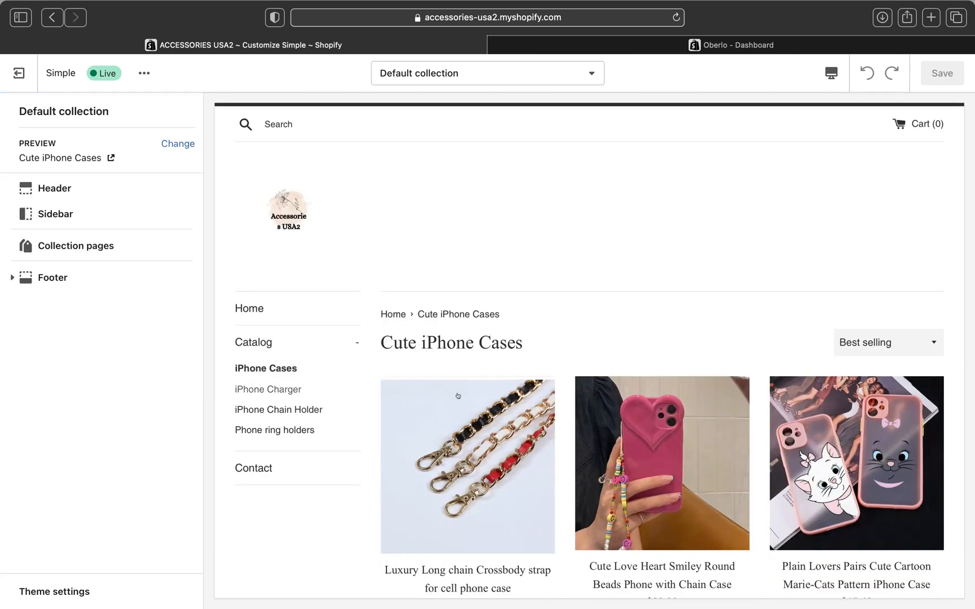
scroll(476, 399, "down", 4)
scroll(476, 400, "down", 8)
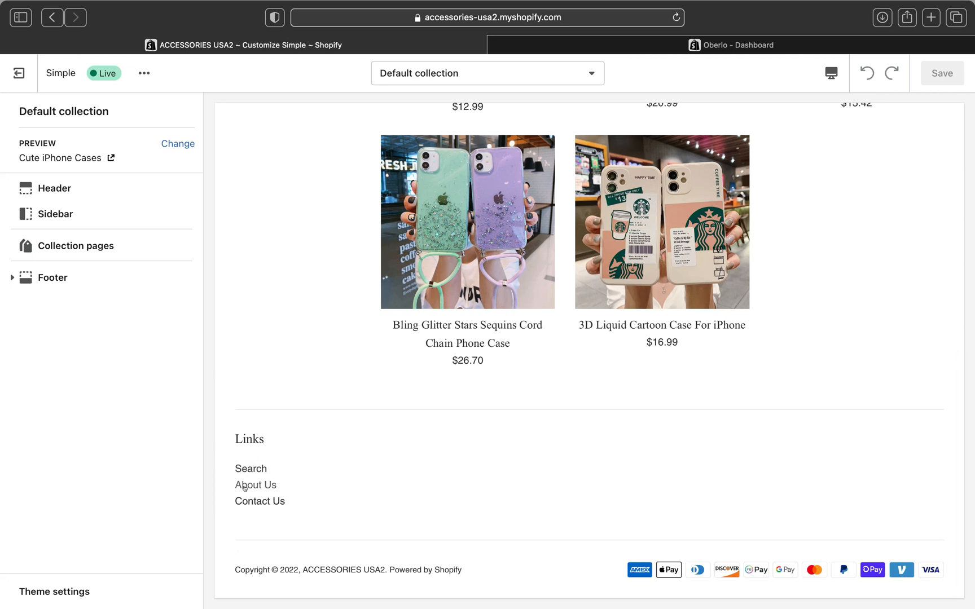
left_click(252, 485)
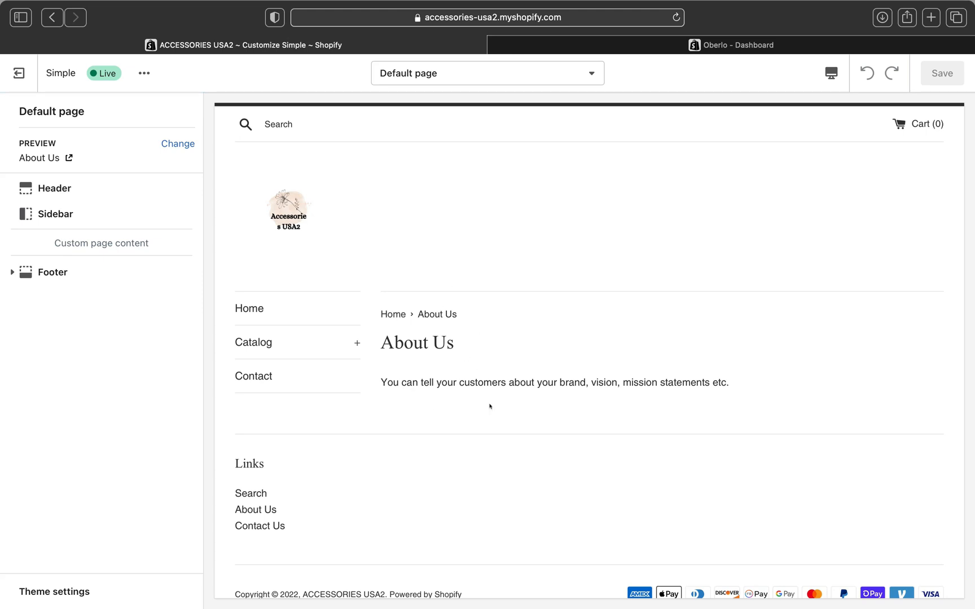
left_click(244, 379)
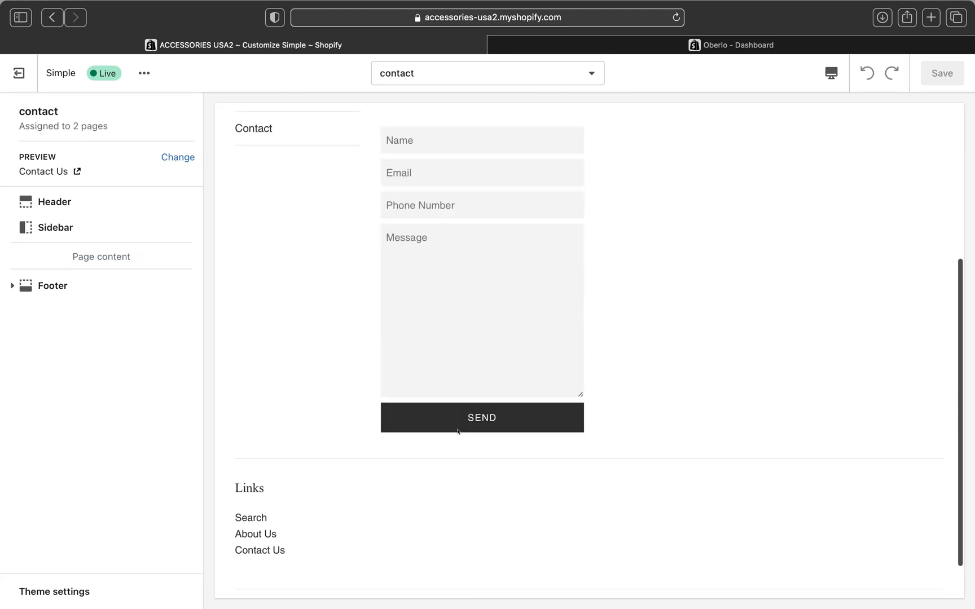
scroll(459, 433, "down", 1)
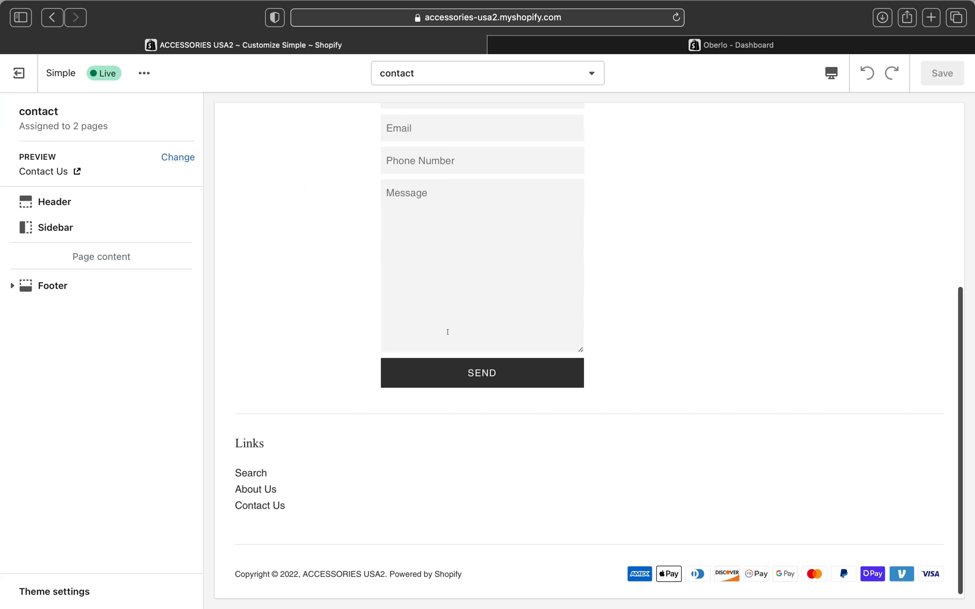
scroll(447, 332, "up", 5)
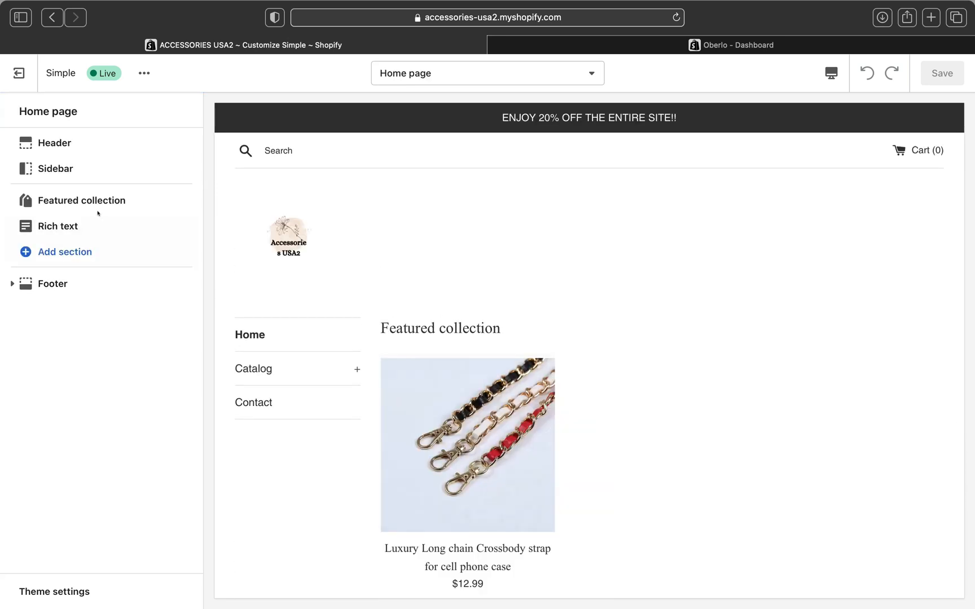
Open the Featured collection settings and reveal the options for changing its Home page collection
left_click(69, 206)
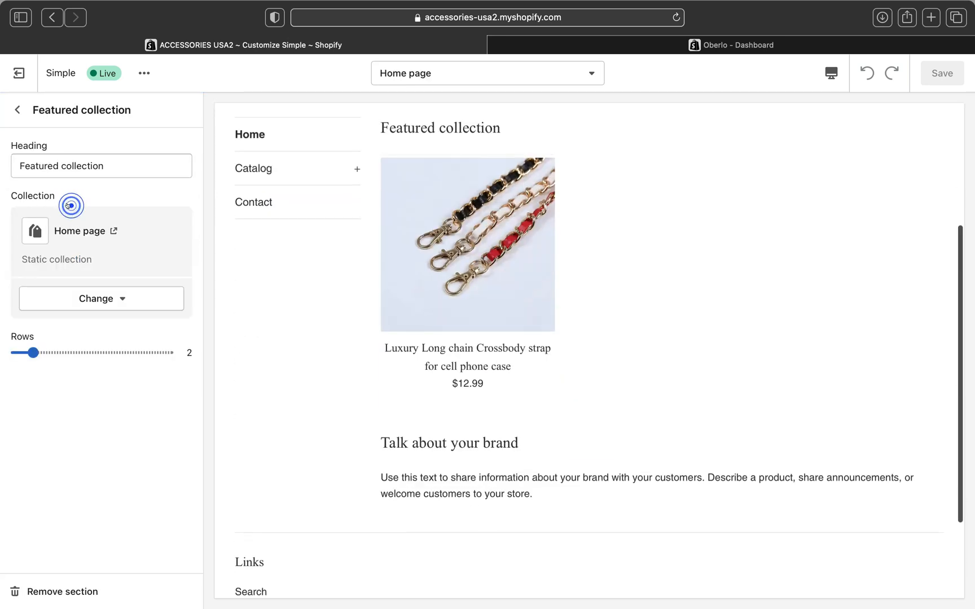
scroll(508, 310, "up", 1)
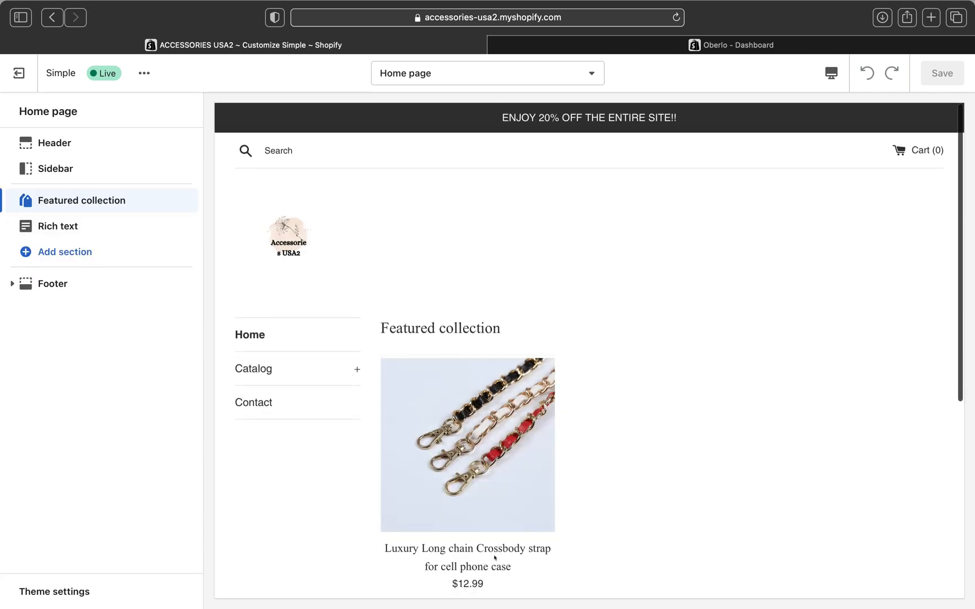
scroll(417, 430, "down", 5)
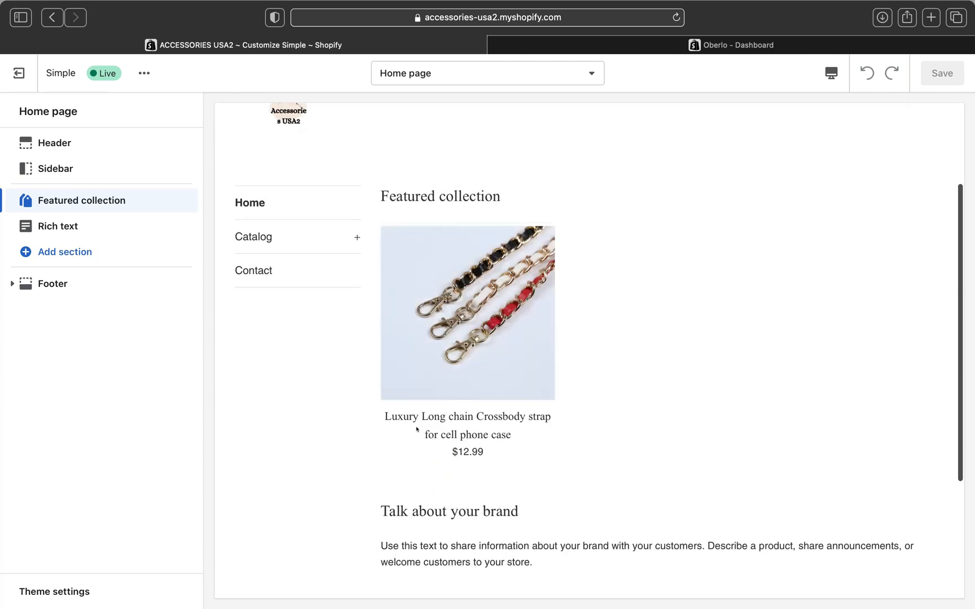
scroll(320, 193, "up", 2)
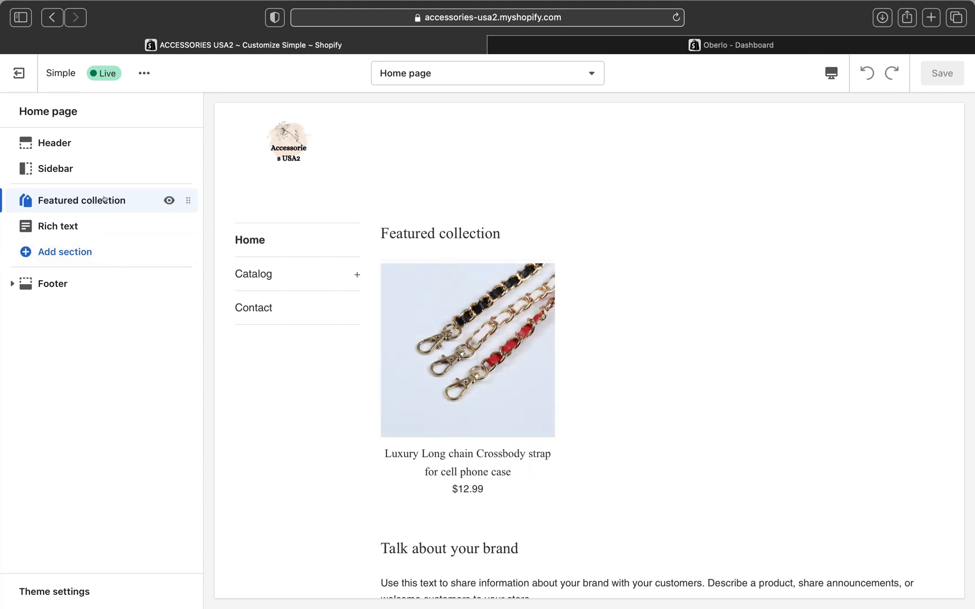
left_click(104, 200)
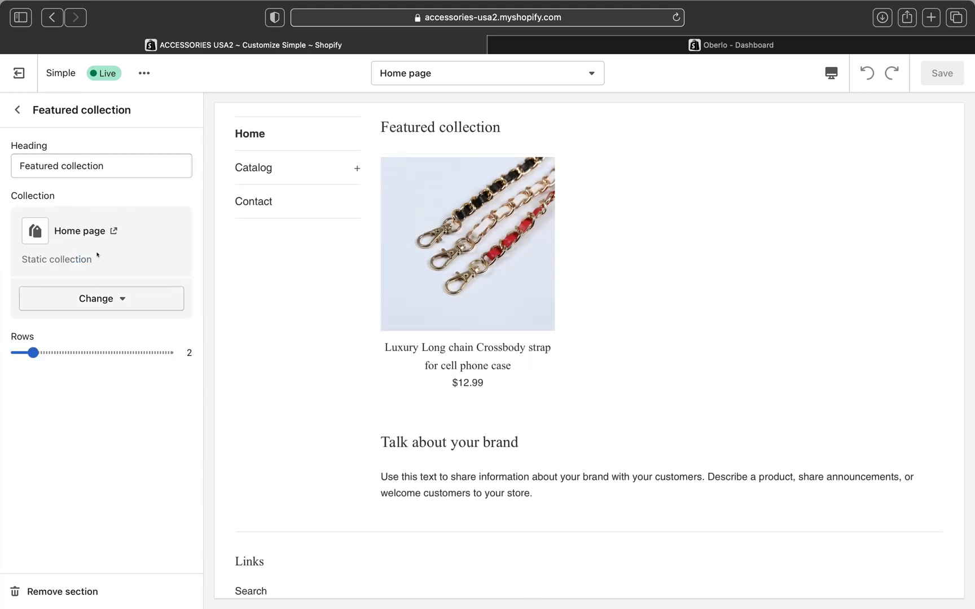
left_click(115, 297)
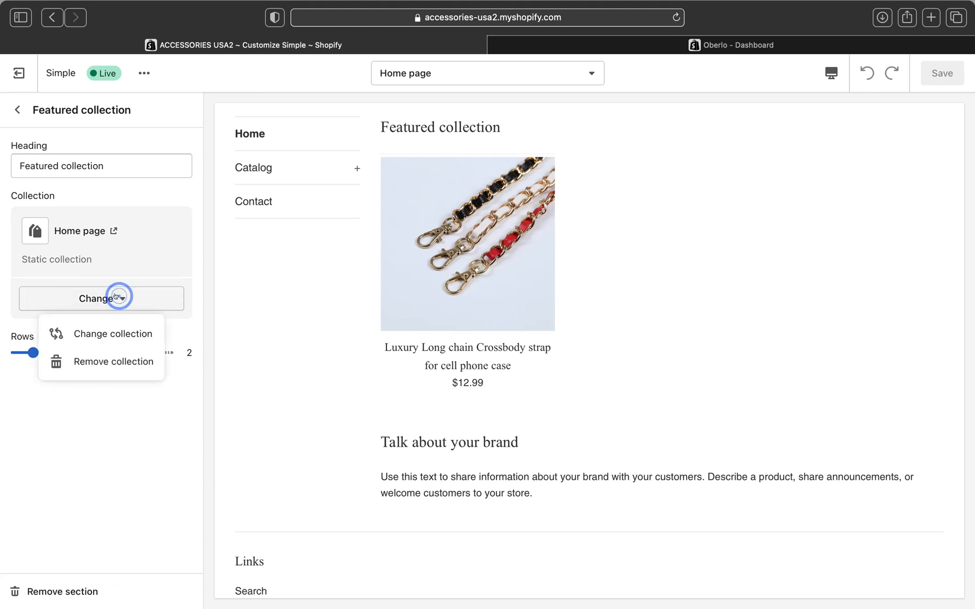
Swap the Featured collection's source from Home page to the Products for Homepage collection
left_click(104, 334)
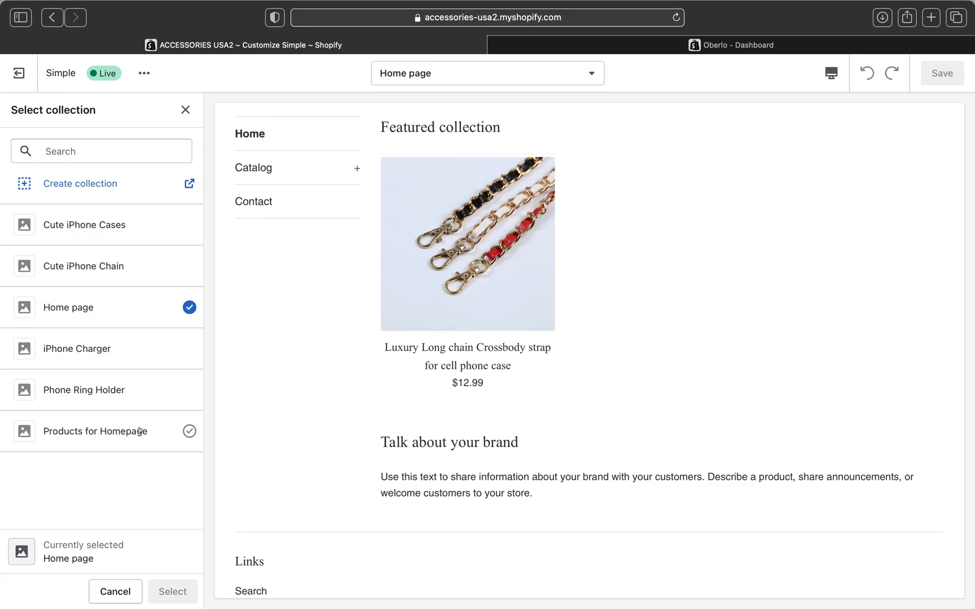
left_click(161, 432)
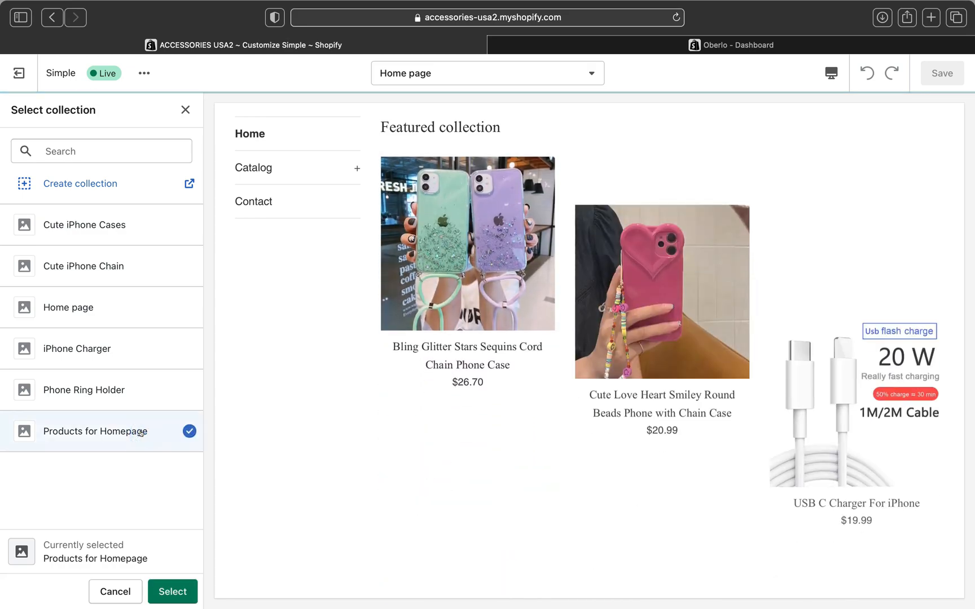
scroll(706, 373, "down", 7)
scroll(705, 372, "up", 9)
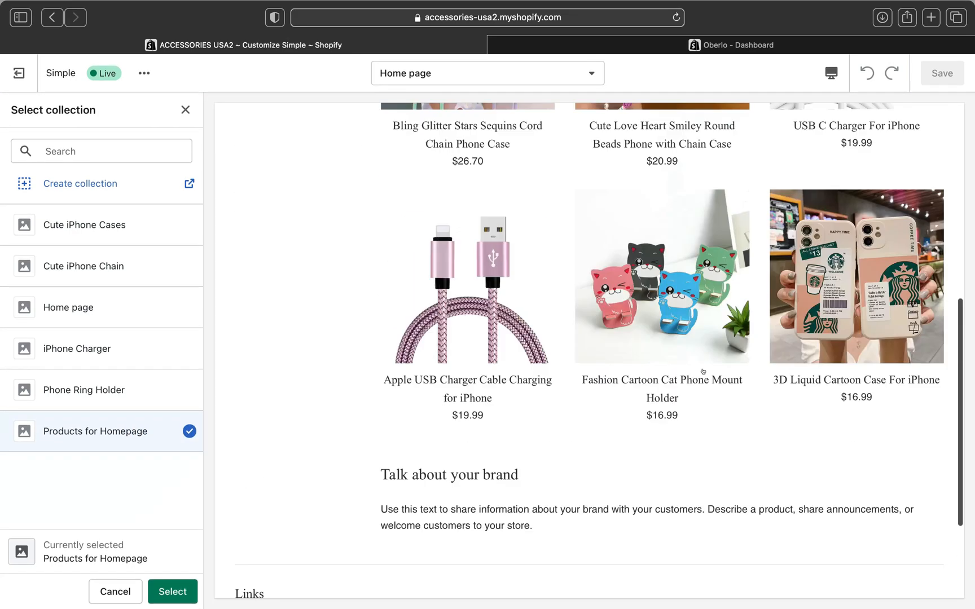
scroll(703, 372, "down", 2)
scroll(703, 371, "down", 4)
scroll(703, 372, "up", 7)
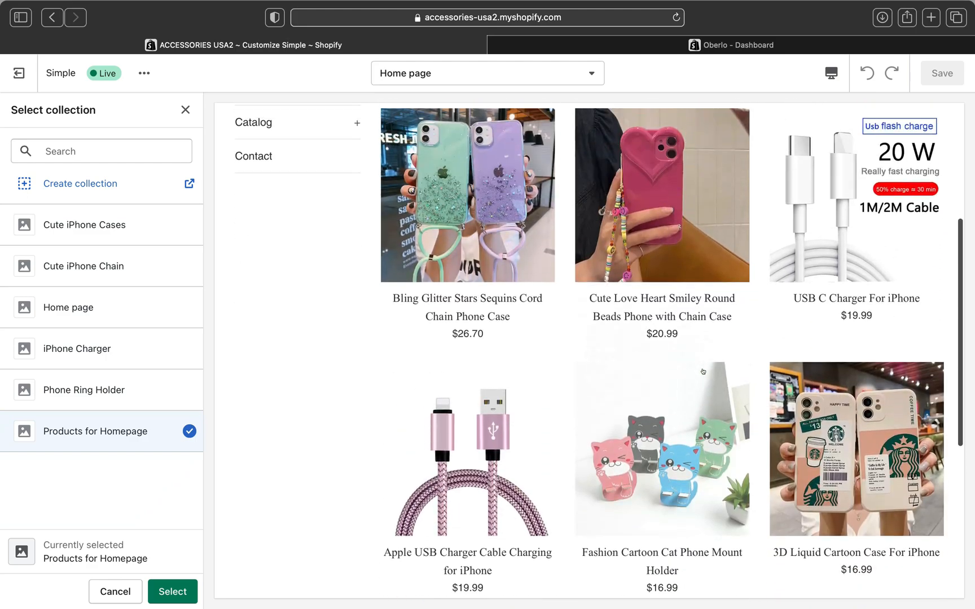
scroll(704, 372, "down", 6)
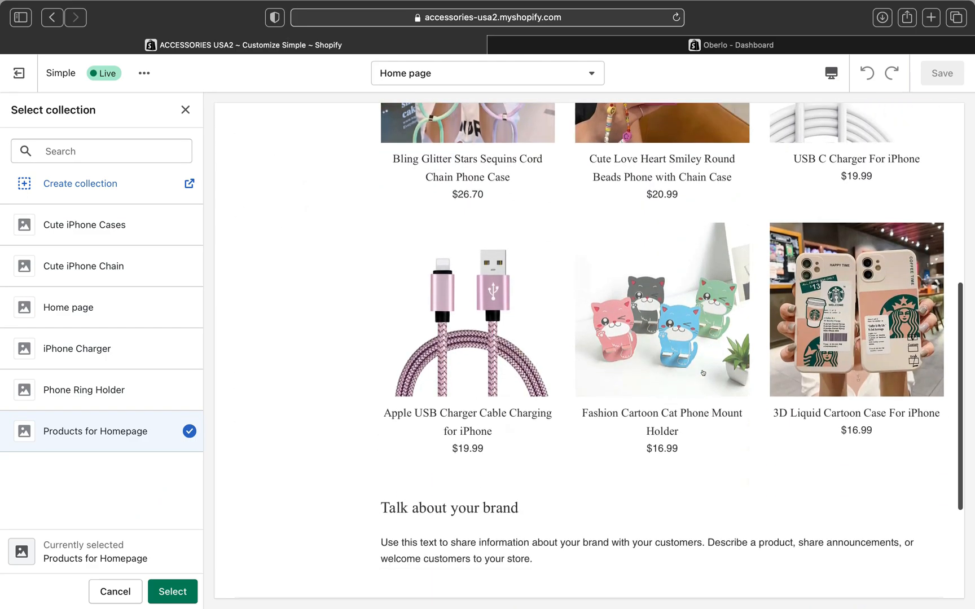
scroll(705, 374, "up", 5)
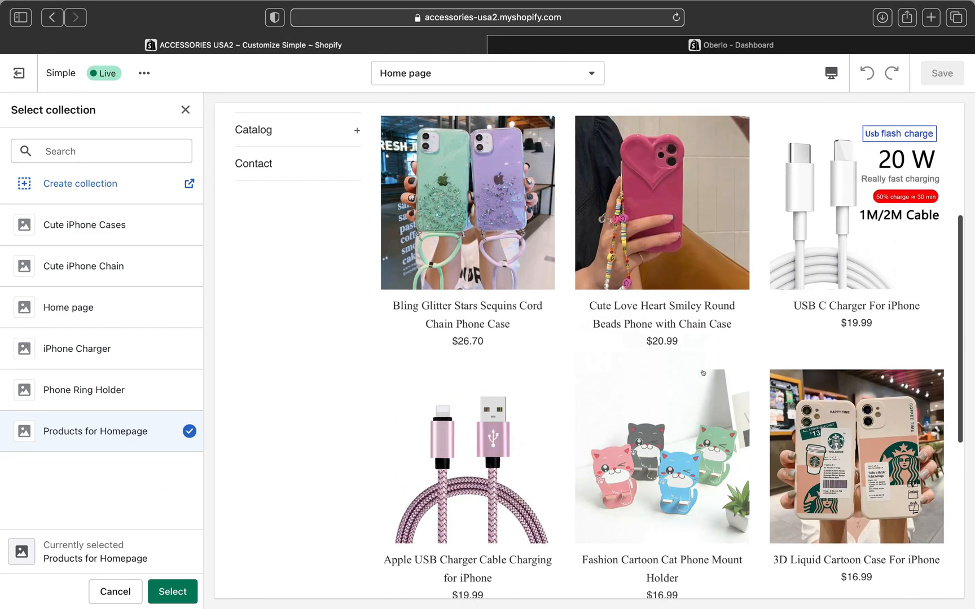
scroll(498, 283, "up", 3)
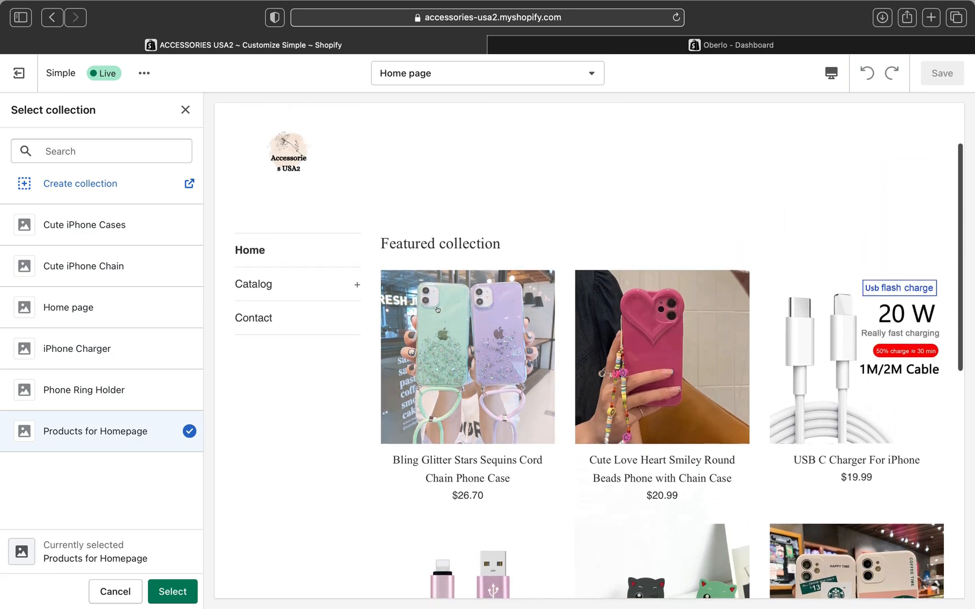
left_click(169, 592)
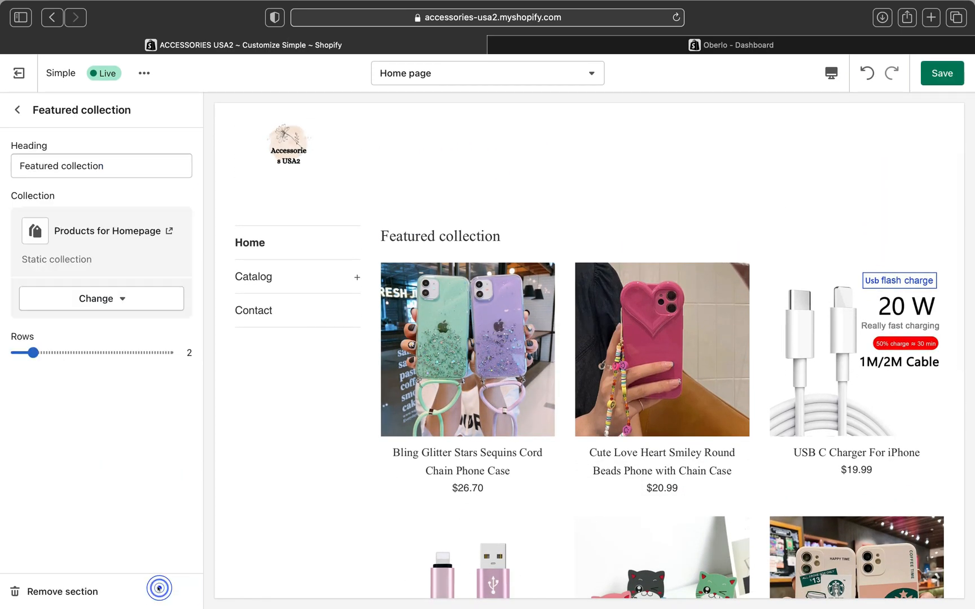
Replace the 'Featured collection' heading with 'Trending Now!!!'
triple_click(111, 164)
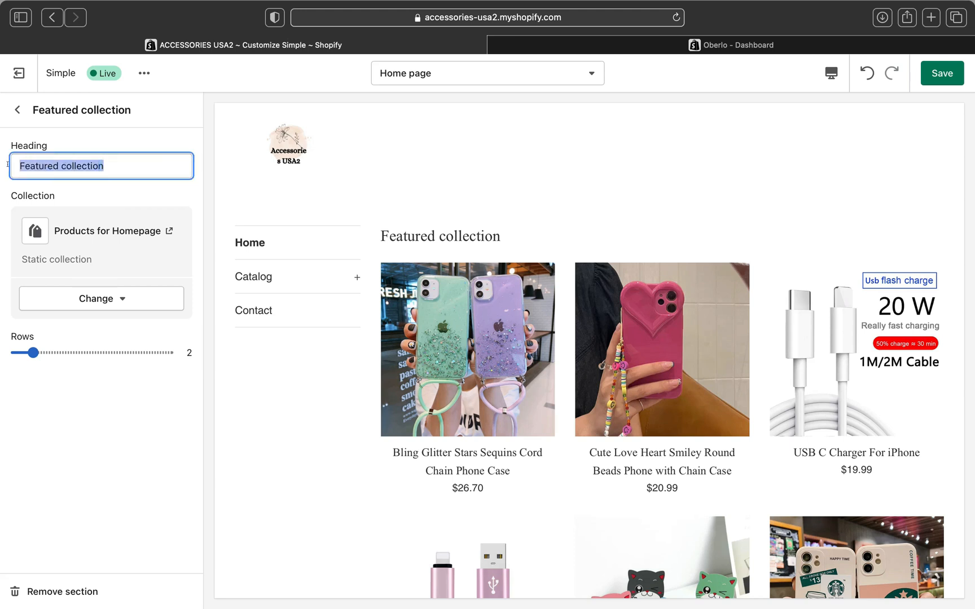
type("Trending Now!!!")
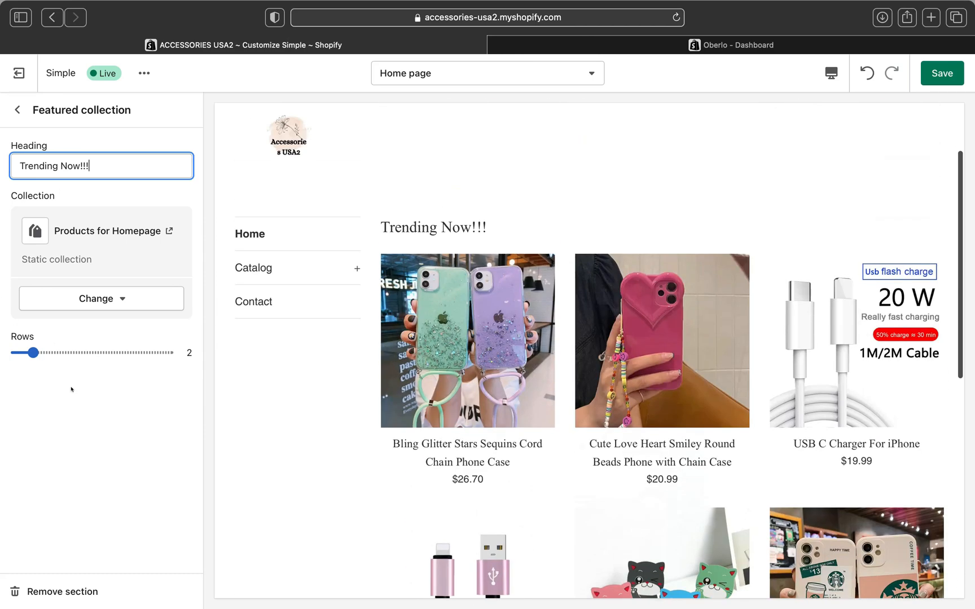
scroll(687, 441, "down", 5)
scroll(686, 441, "up", 1)
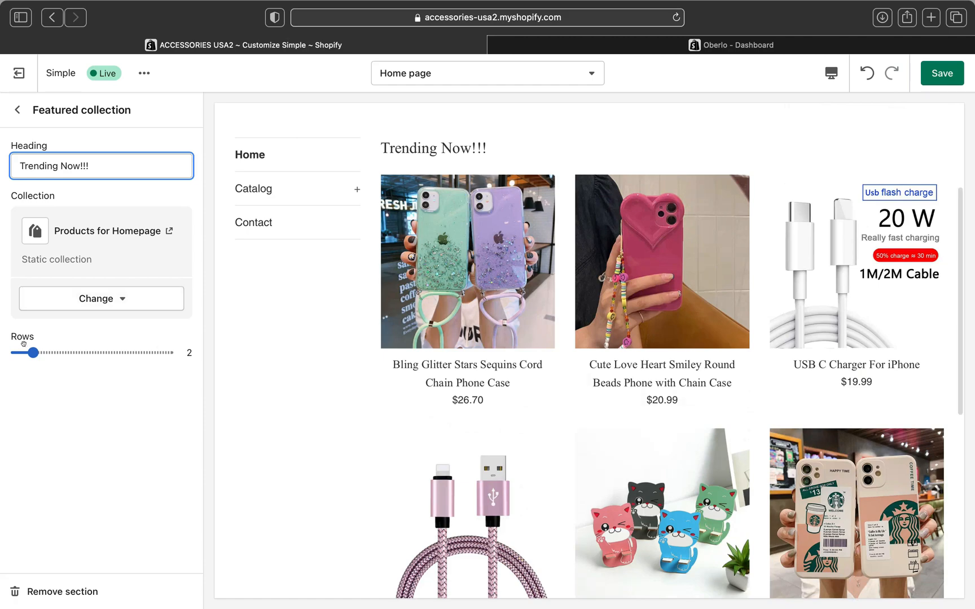
Try 4 and 5 product rows on the Rows slider, then settle on 3 rows
left_click(29, 350)
left_click_drag(30, 349, 54, 347)
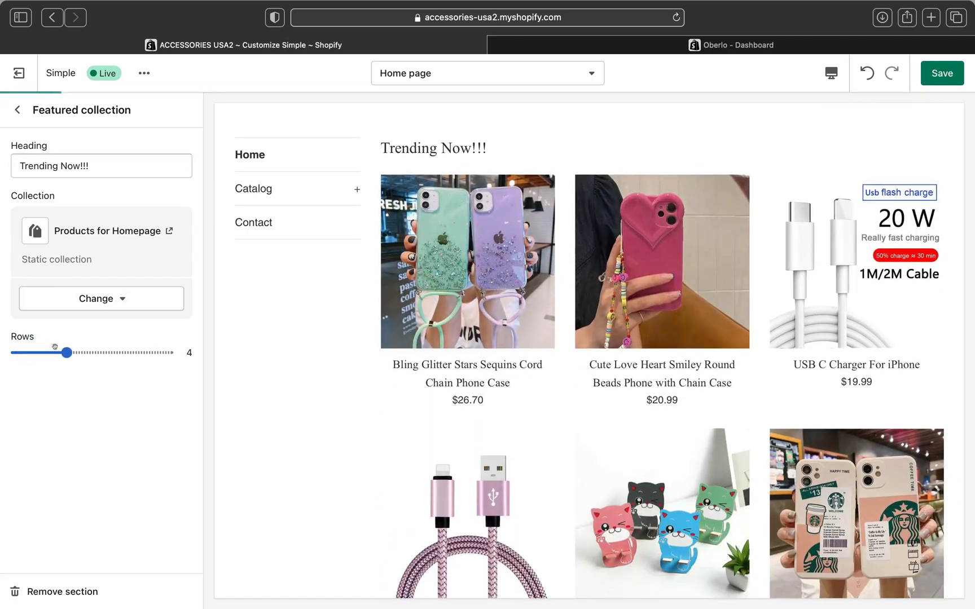
scroll(402, 374, "down", 10)
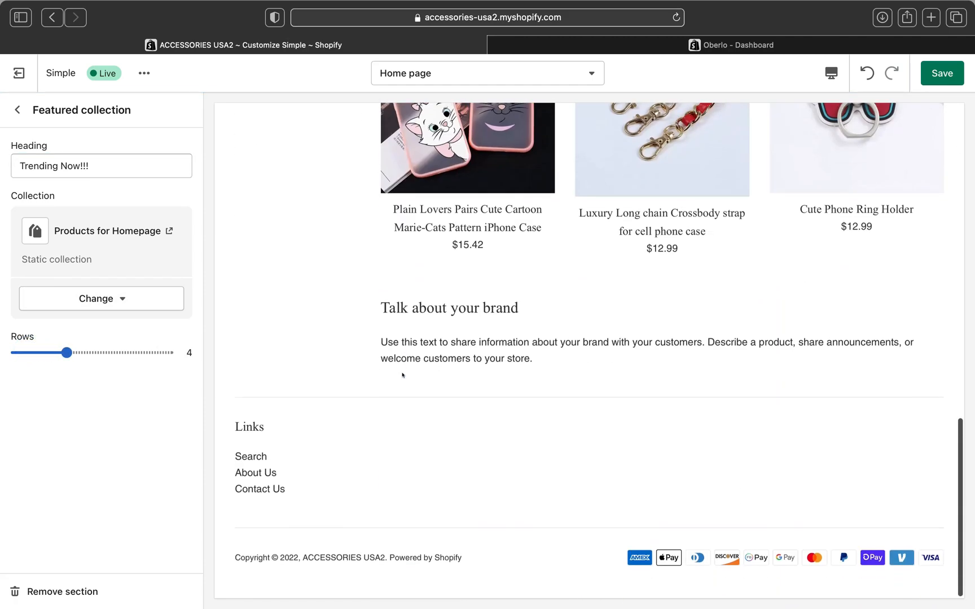
scroll(402, 374, "up", 10)
scroll(400, 374, "down", 2)
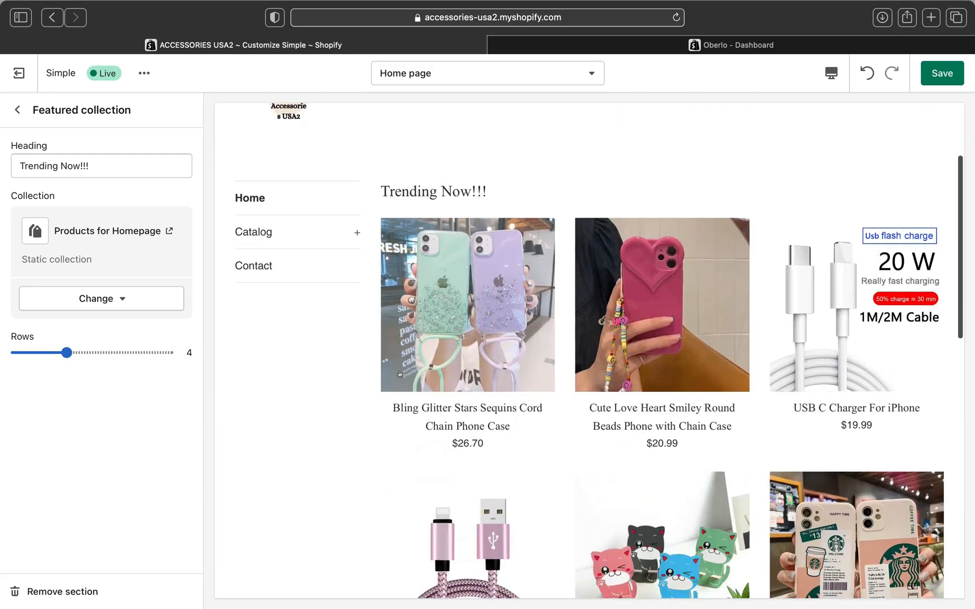
scroll(399, 374, "down", 7)
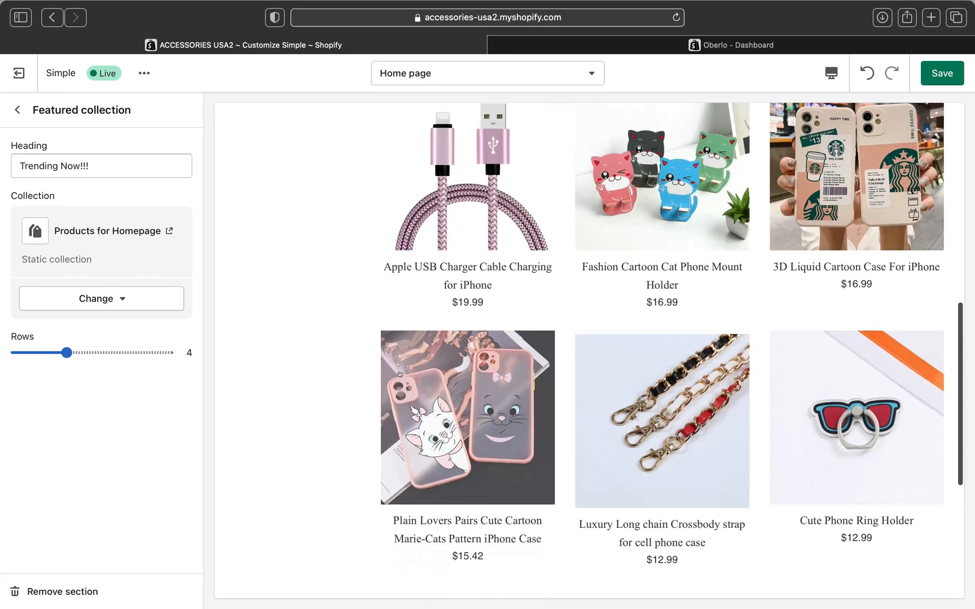
scroll(399, 374, "up", 4)
left_click_drag(61, 348, 83, 353)
scroll(393, 410, "down", 10)
scroll(392, 410, "up", 15)
scroll(390, 409, "down", 1)
scroll(390, 410, "down", 3)
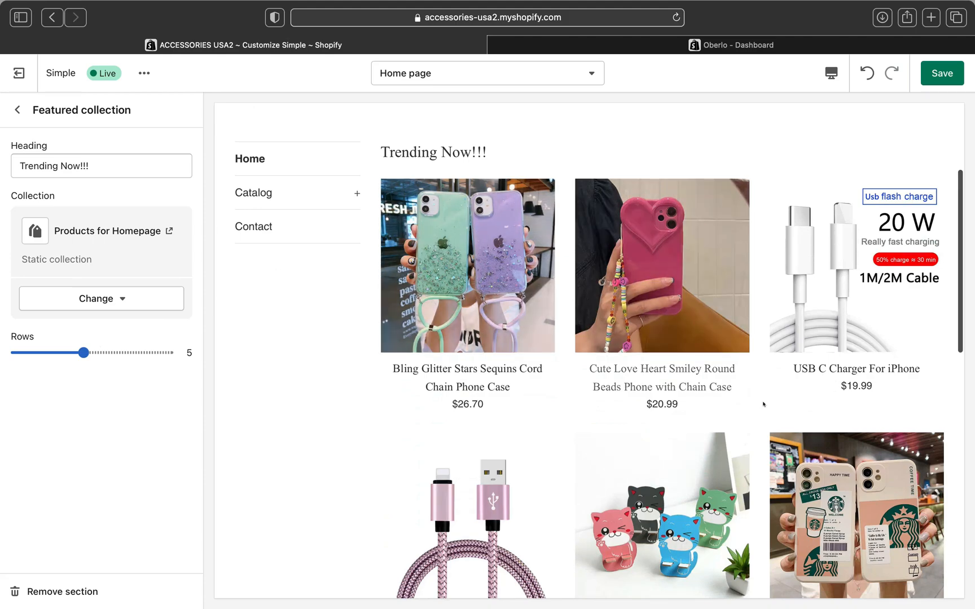
scroll(300, 211, "down", 10)
scroll(339, 226, "up", 15)
scroll(451, 270, "down", 5)
left_click_drag(77, 347, 50, 348)
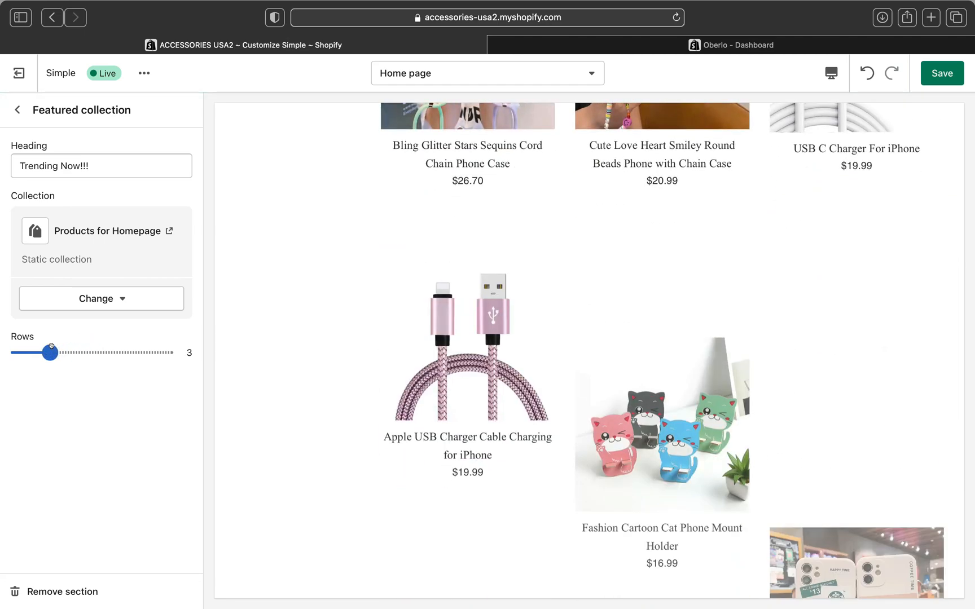
scroll(468, 337, "down", 10)
scroll(469, 339, "up", 10)
scroll(472, 346, "down", 2)
scroll(472, 346, "down", 10)
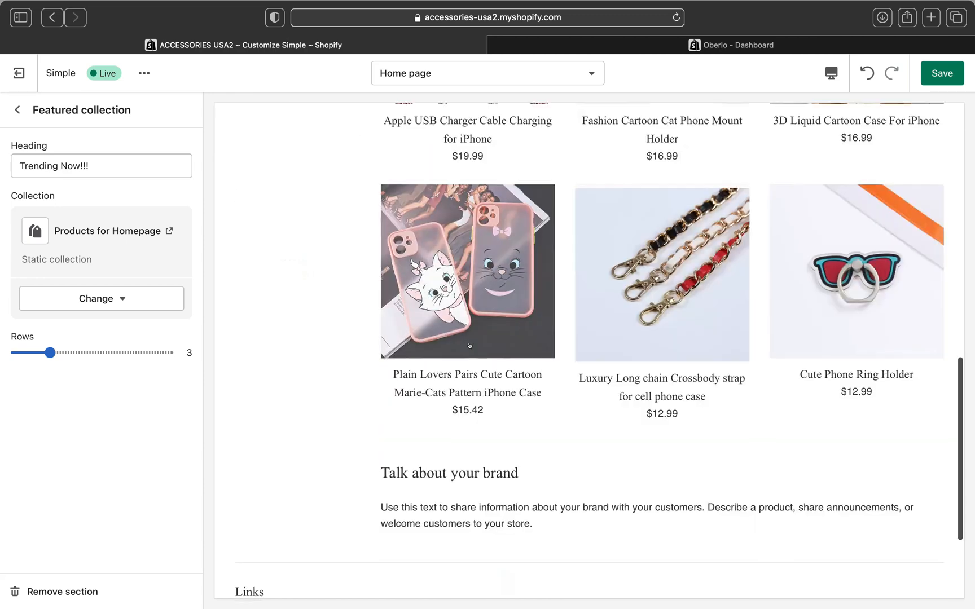
scroll(469, 346, "up", 6)
scroll(469, 346, "up", 4)
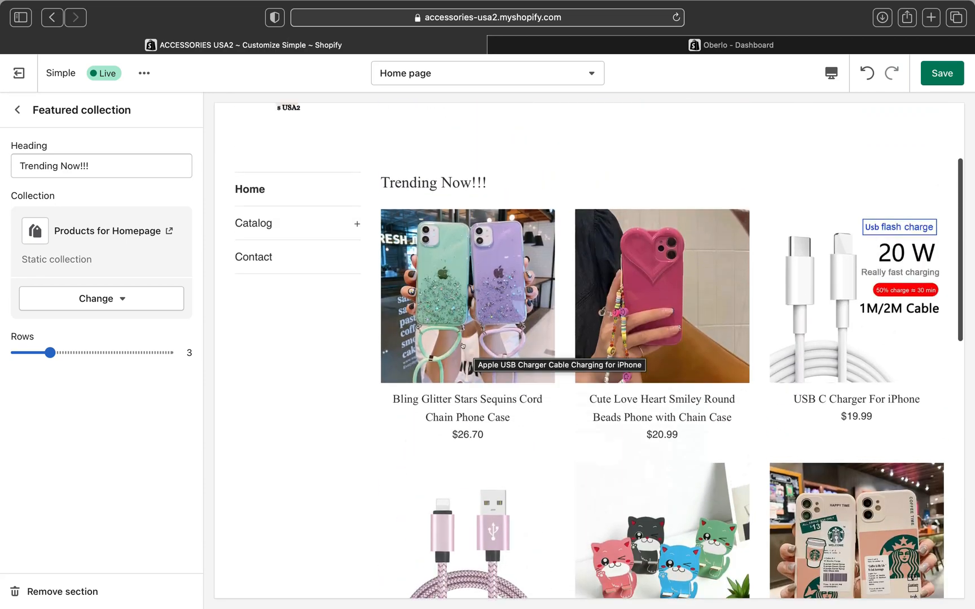
Save the theme changes, then go back and open the Rich text section settings
left_click(941, 73)
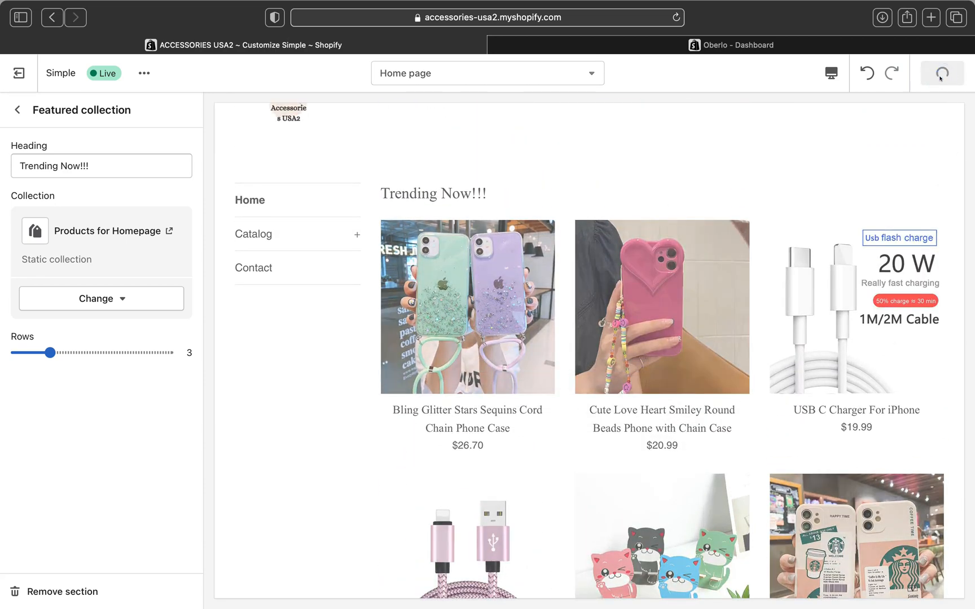
left_click(17, 110)
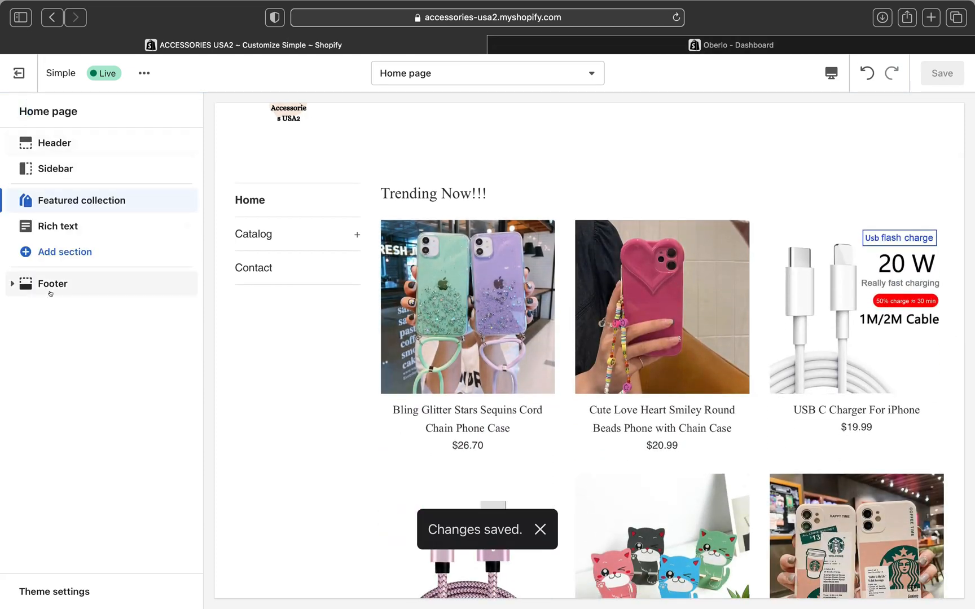
left_click(65, 226)
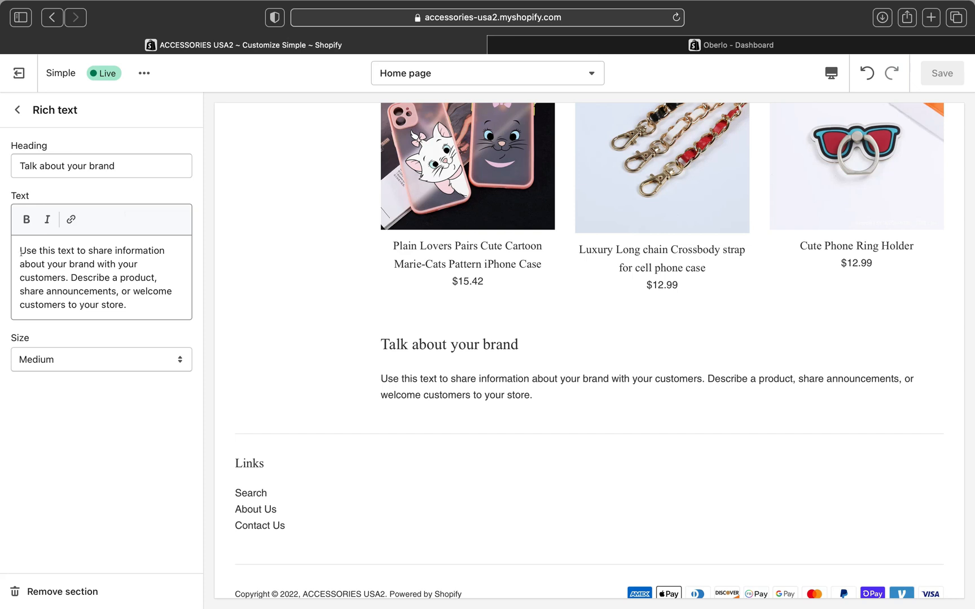
Replace the rich text placeholder body with 'Things that makes your accessories to be better than your competitors…'
left_click_drag(20, 258, 179, 318)
left_click_drag(20, 250, 162, 304)
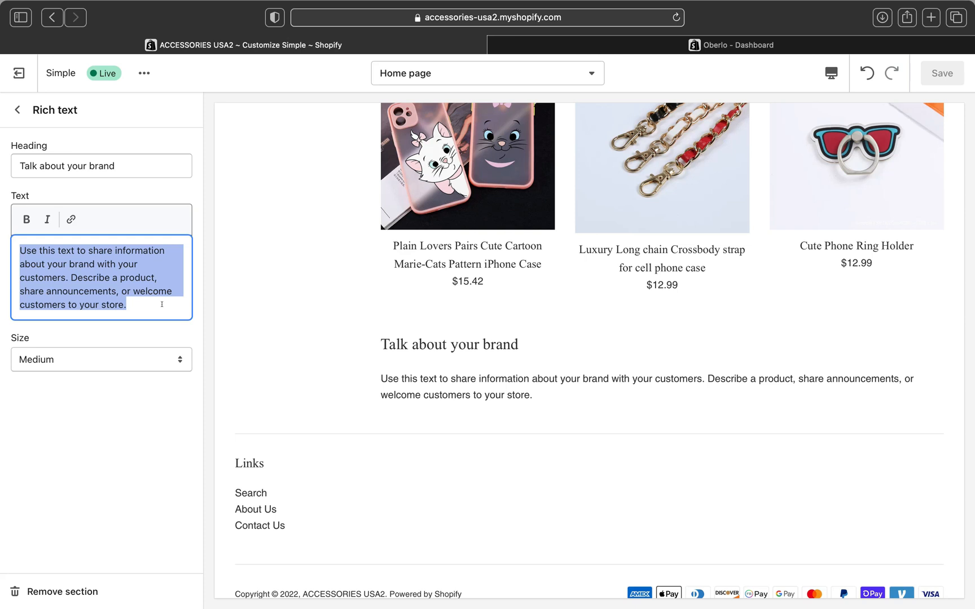
type("Things that ")
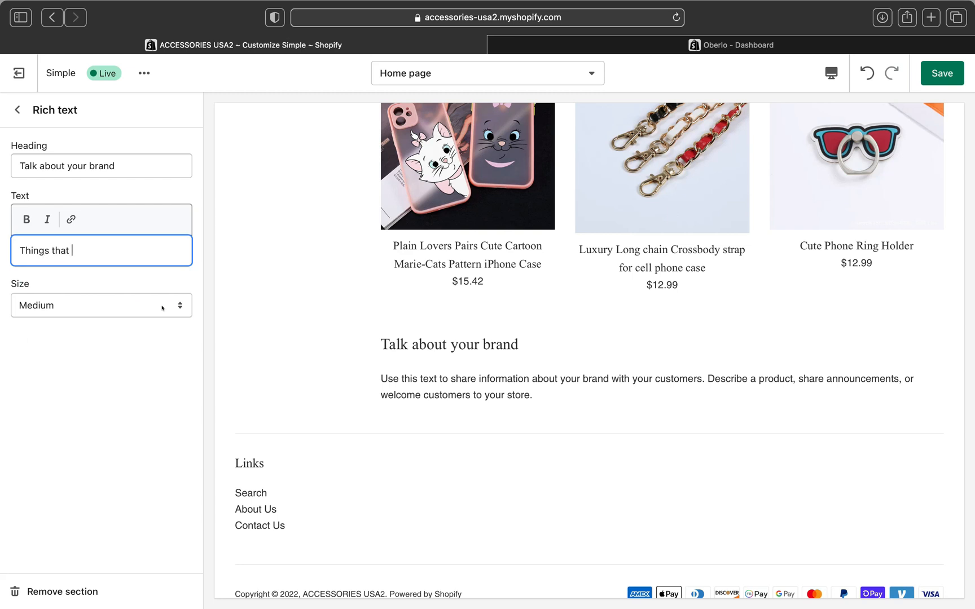
type("make")
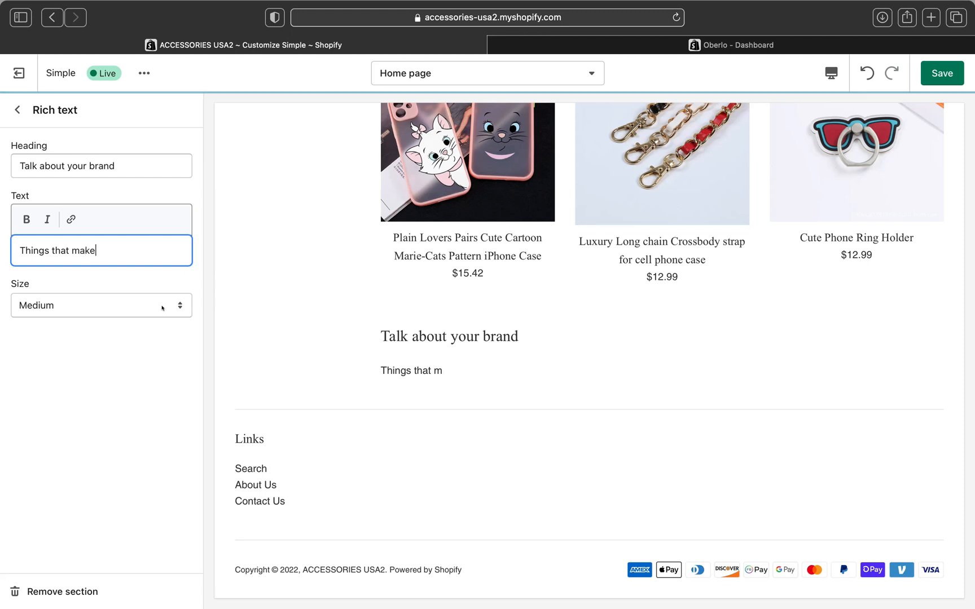
type("s your")
key("BackSpace")
type("ur acces")
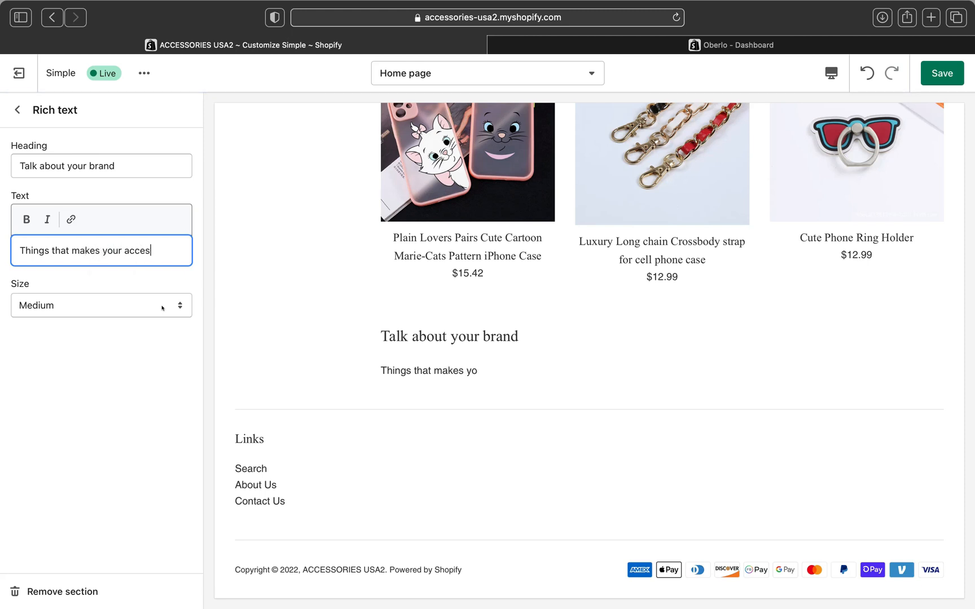
type("sories to ")
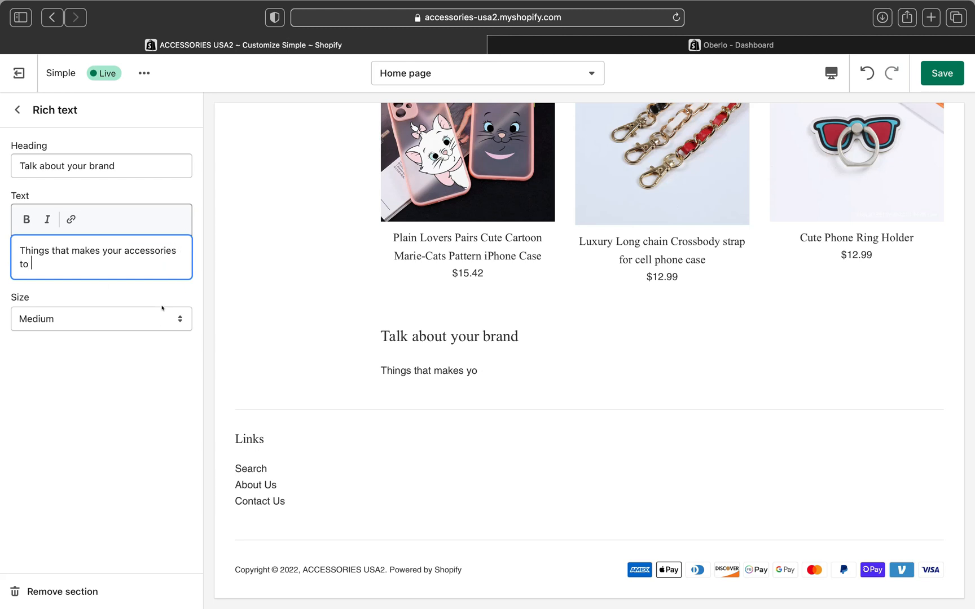
type("be better")
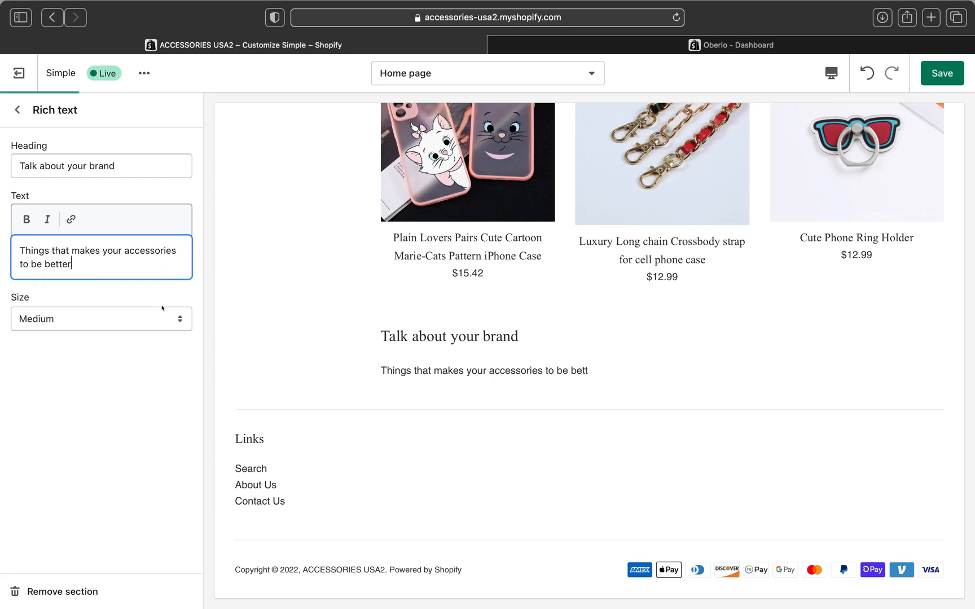
type(" than your competitors. So your custo")
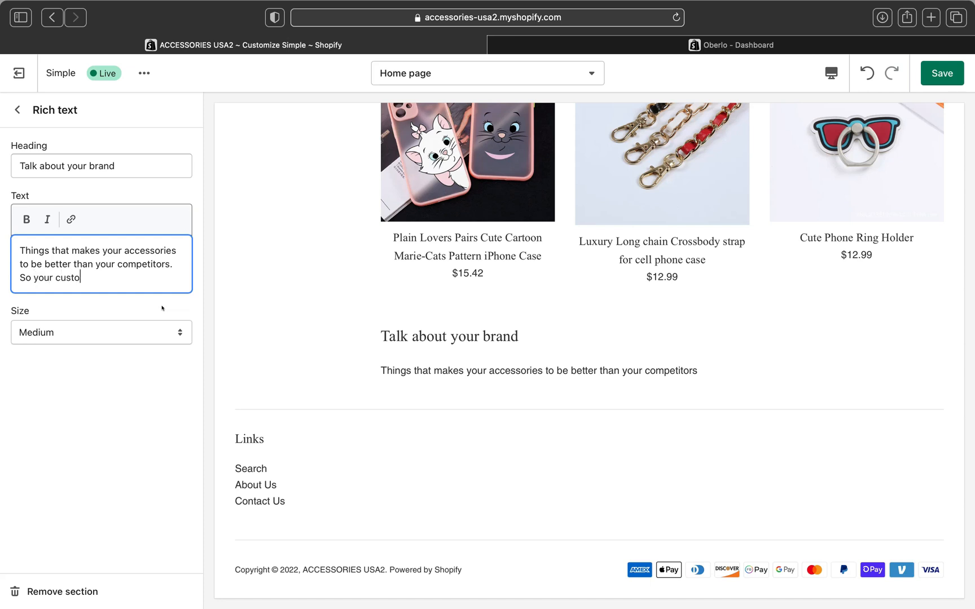
type("mers can buy from you.")
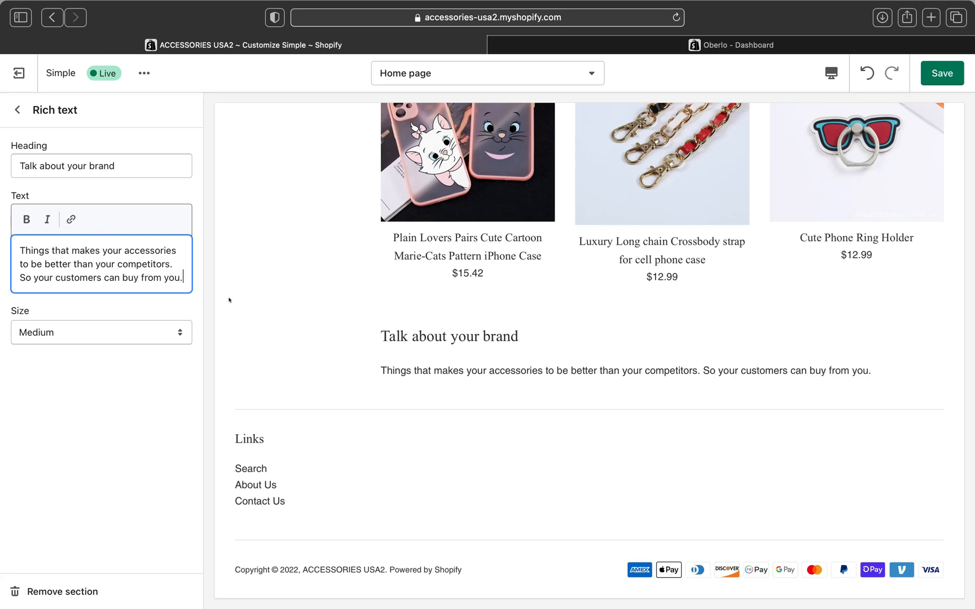
Replace the rich text heading with 'Our Brand History'
triple_click(118, 164)
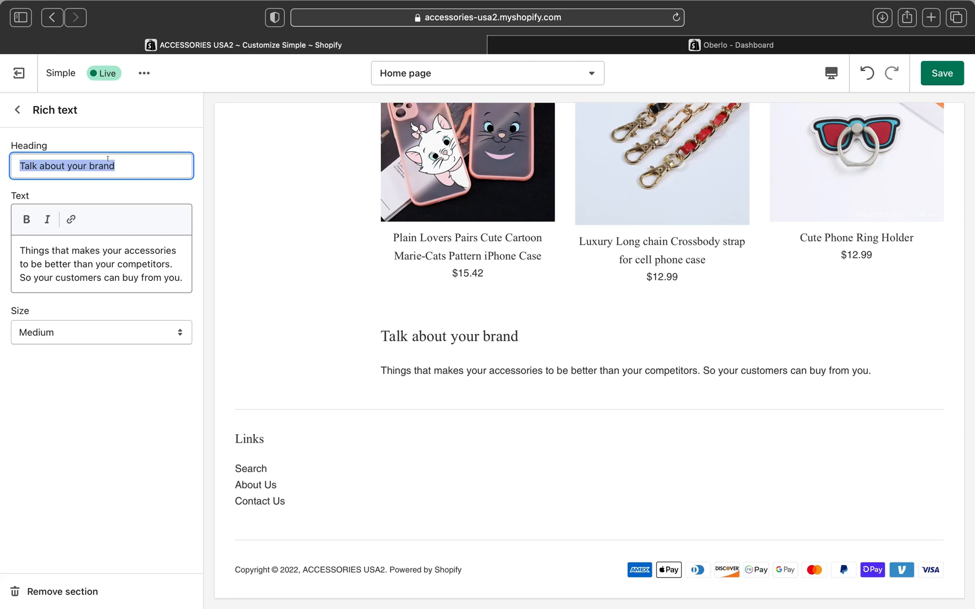
type("b")
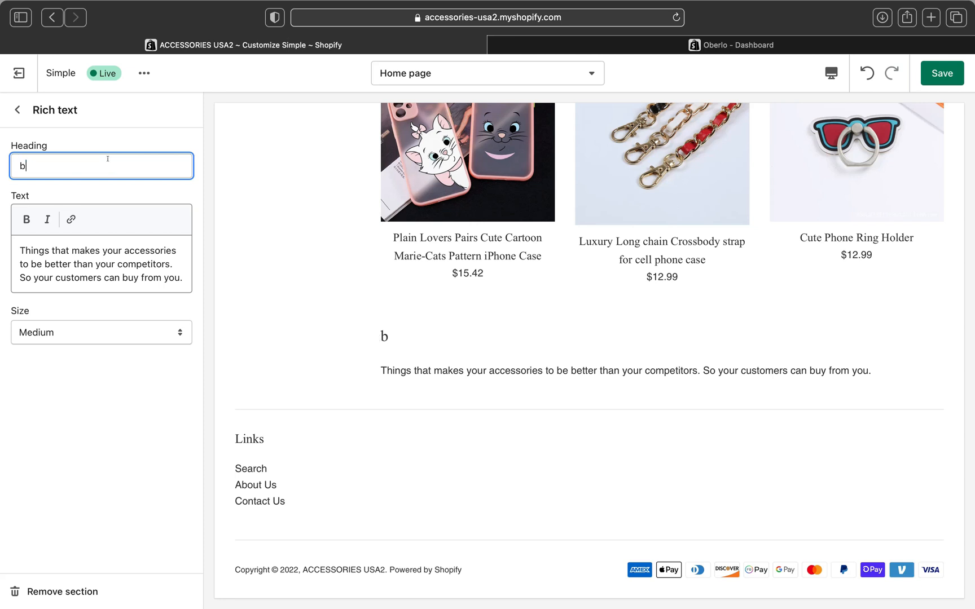
key("BackSpace")
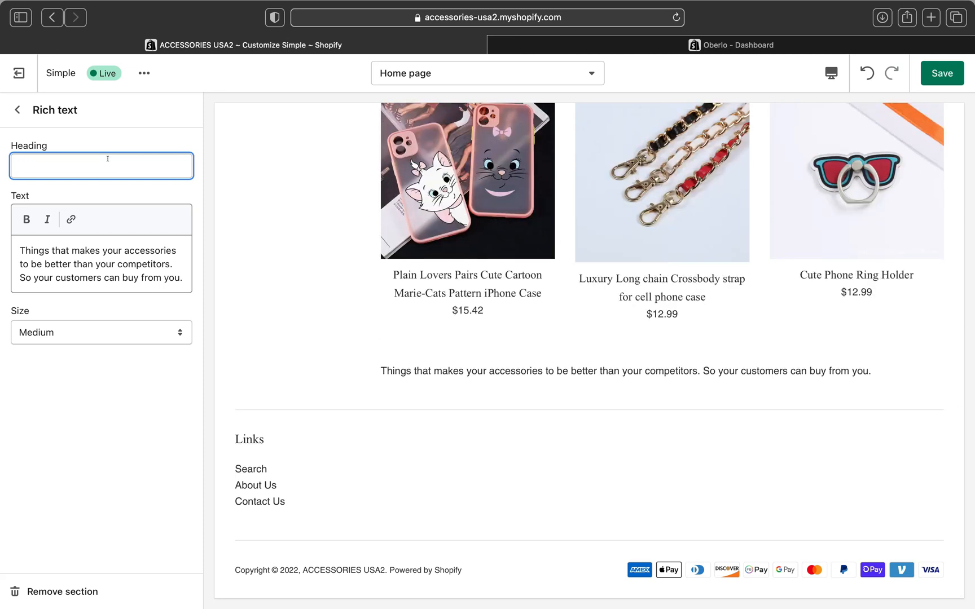
type("Why SHO")
key("BackSpace")
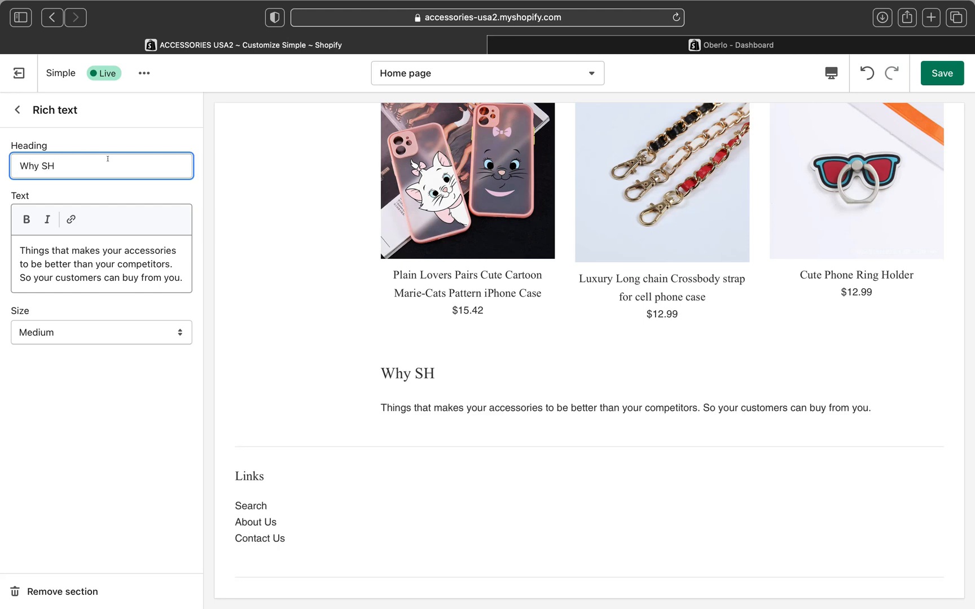
key("BackSpace")
key("BackSpace")
key("BackSpace")
key("BackSpace")
key("BackSpace")
key("BackSpace")
type("Our Brand History")
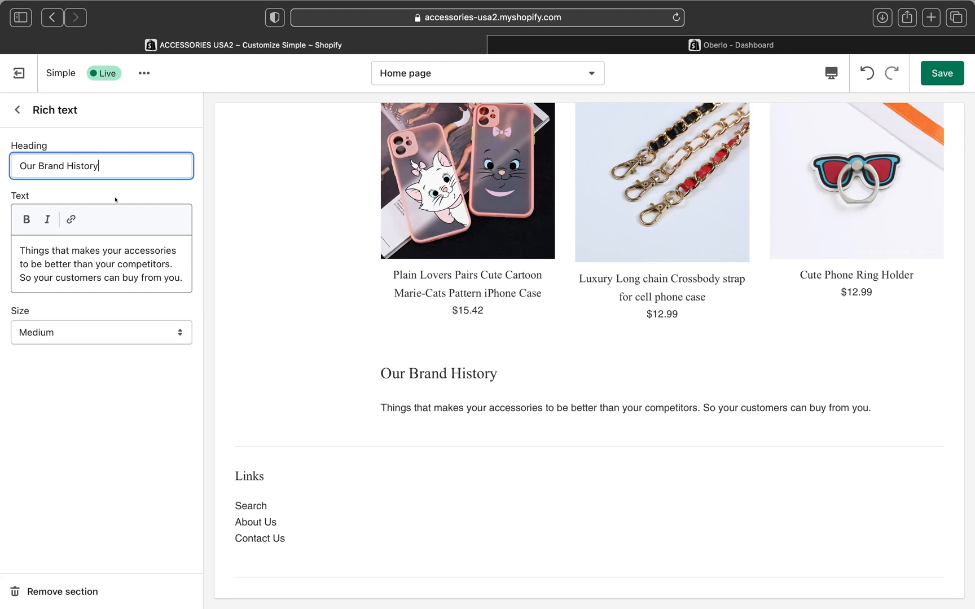
Try Small and Large text sizes, keep Medium, and save the theme
left_click(49, 327)
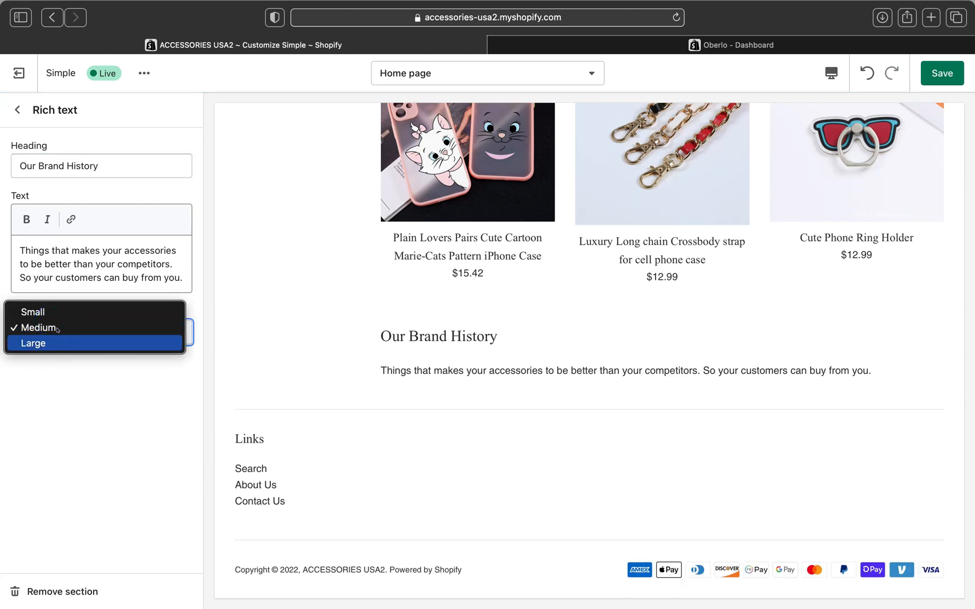
left_click(50, 313)
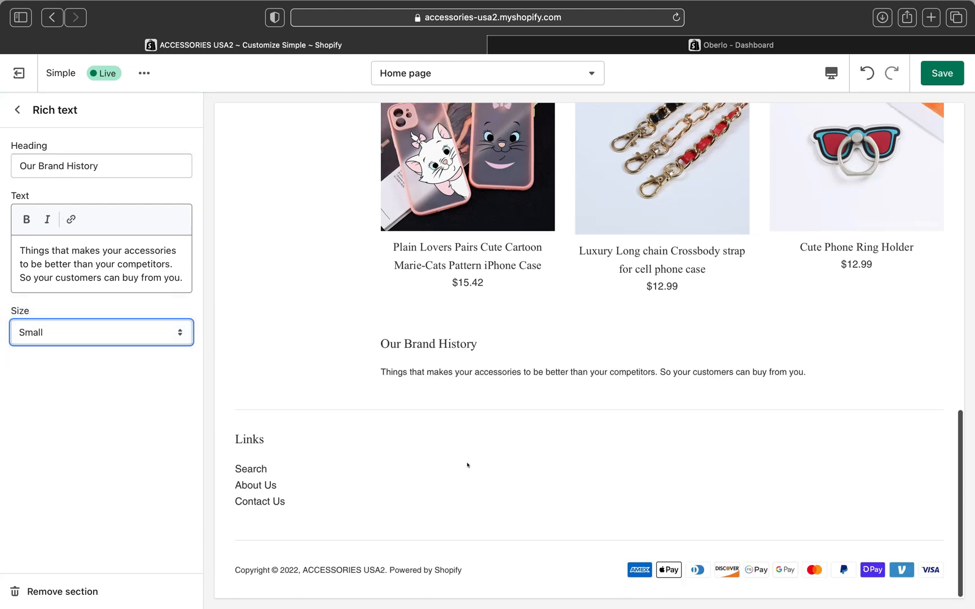
left_click(176, 342)
left_click(116, 360)
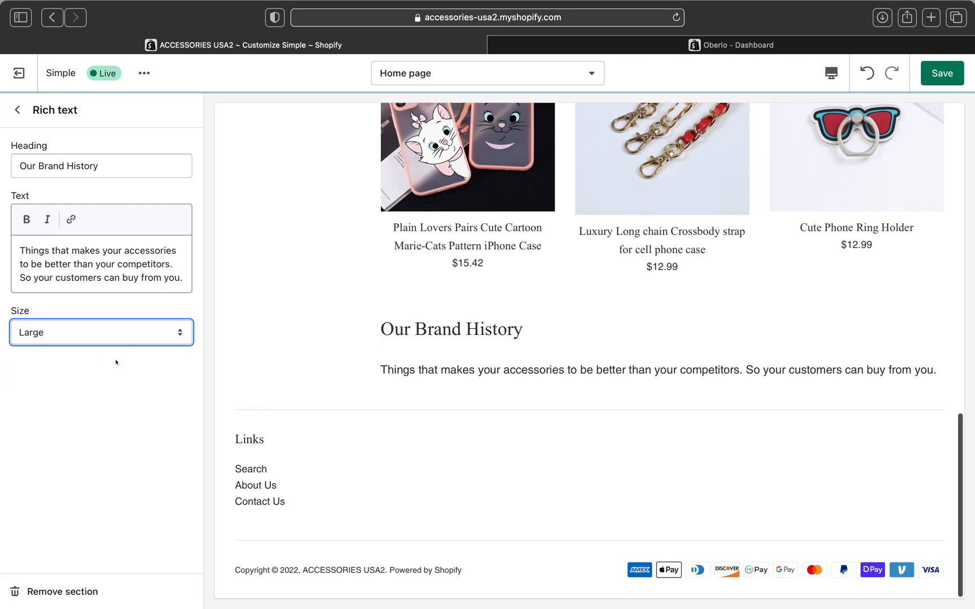
left_click(173, 331)
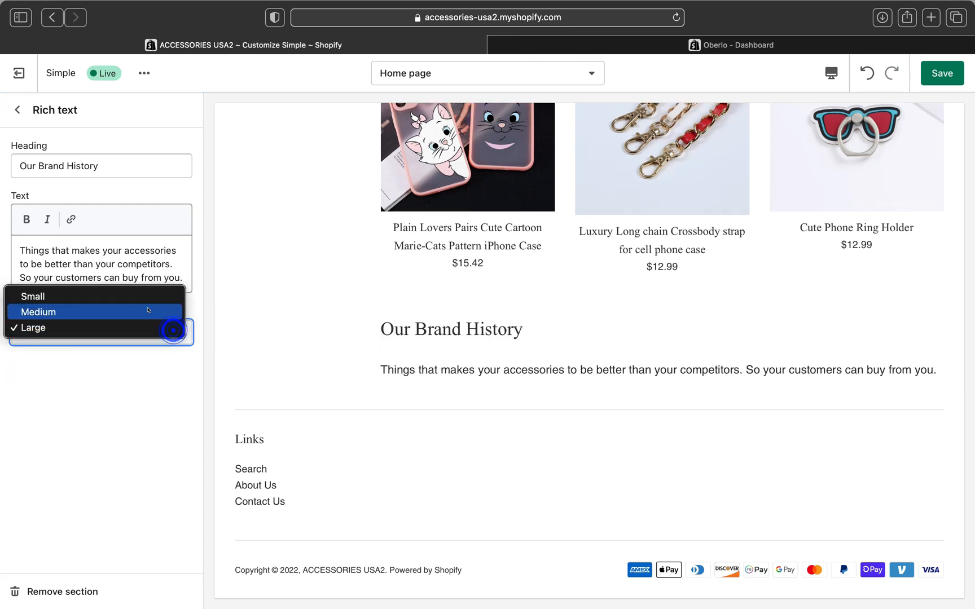
left_click(136, 311)
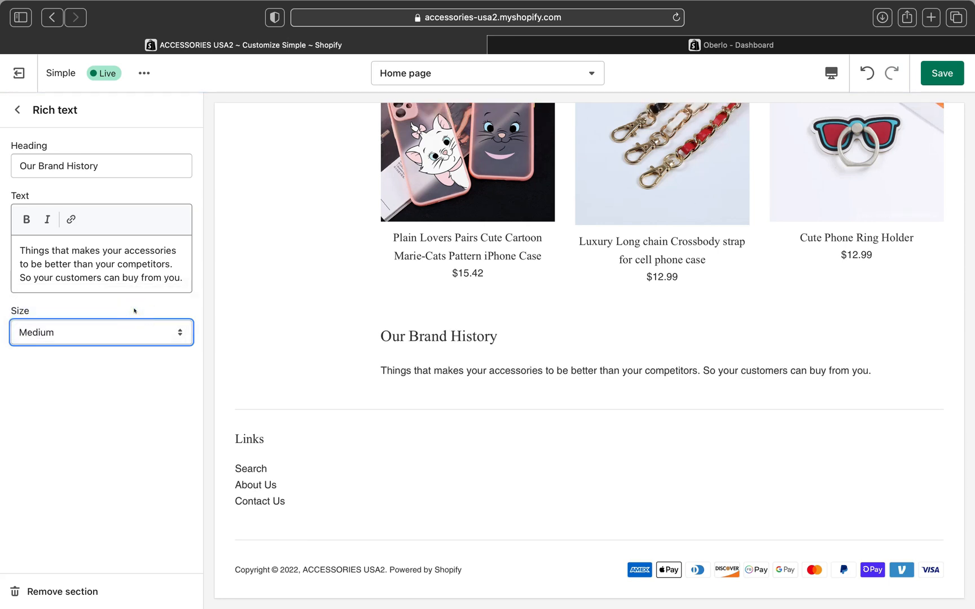
left_click(922, 76)
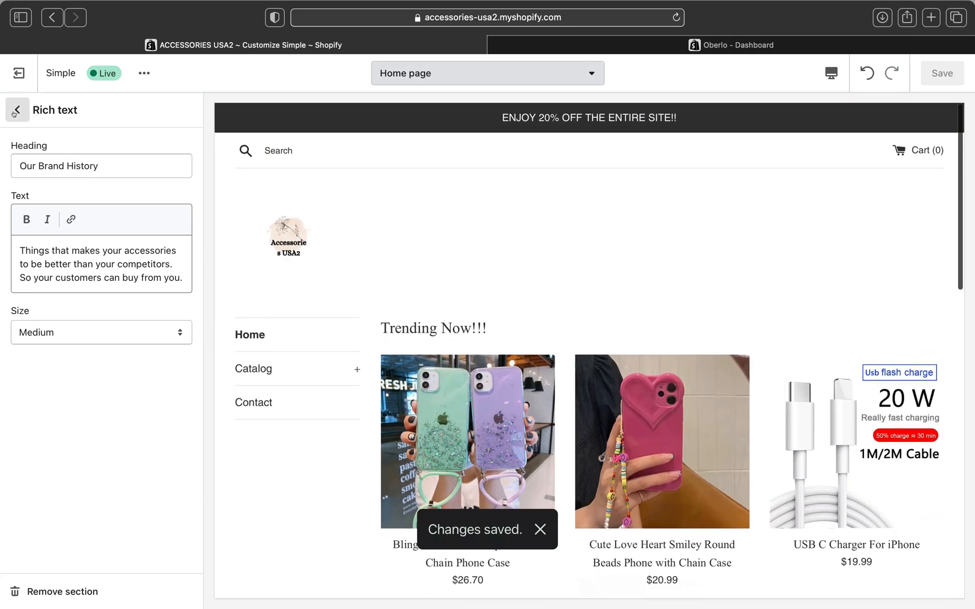
left_click(18, 109)
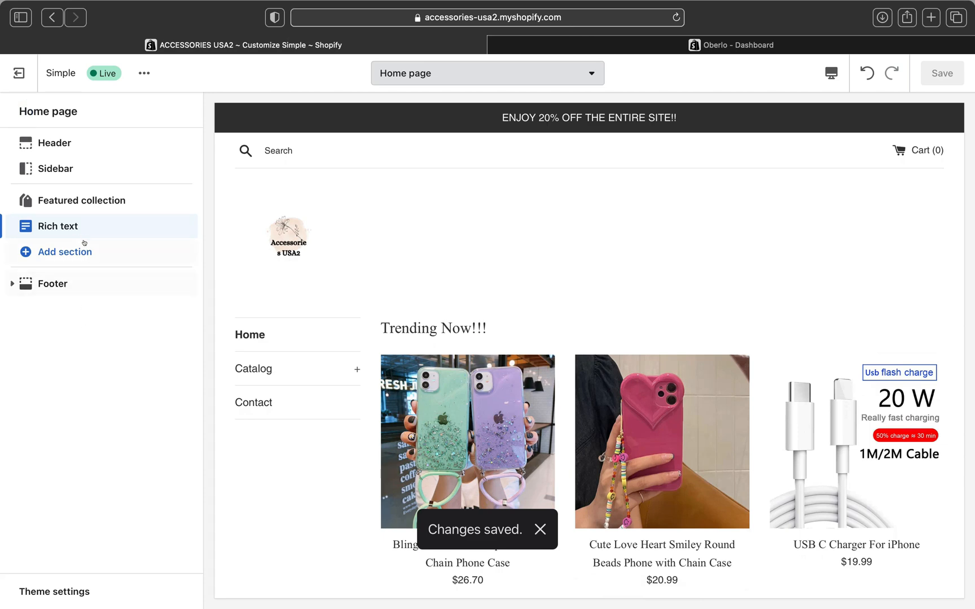
left_click(34, 282)
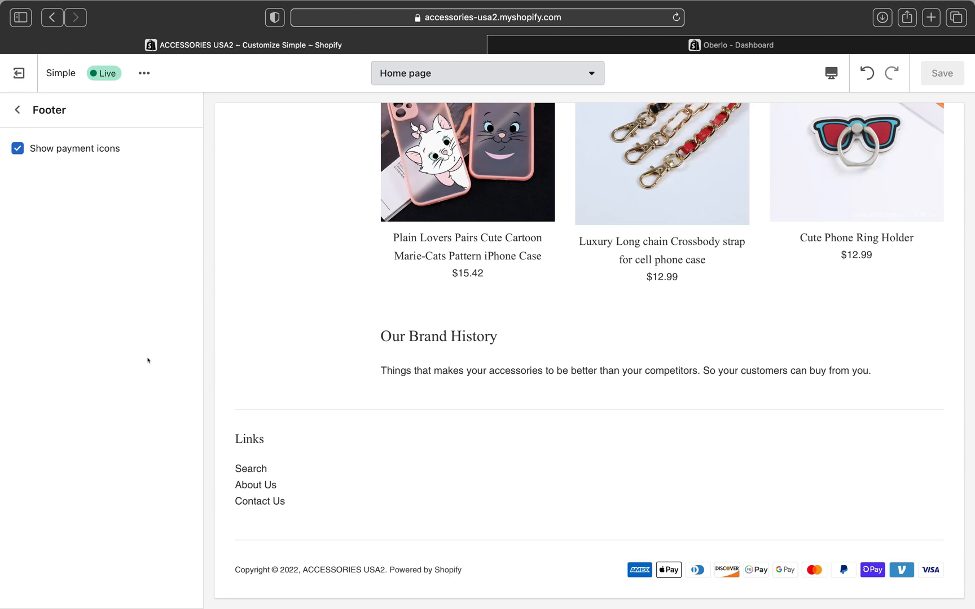
left_click(18, 149)
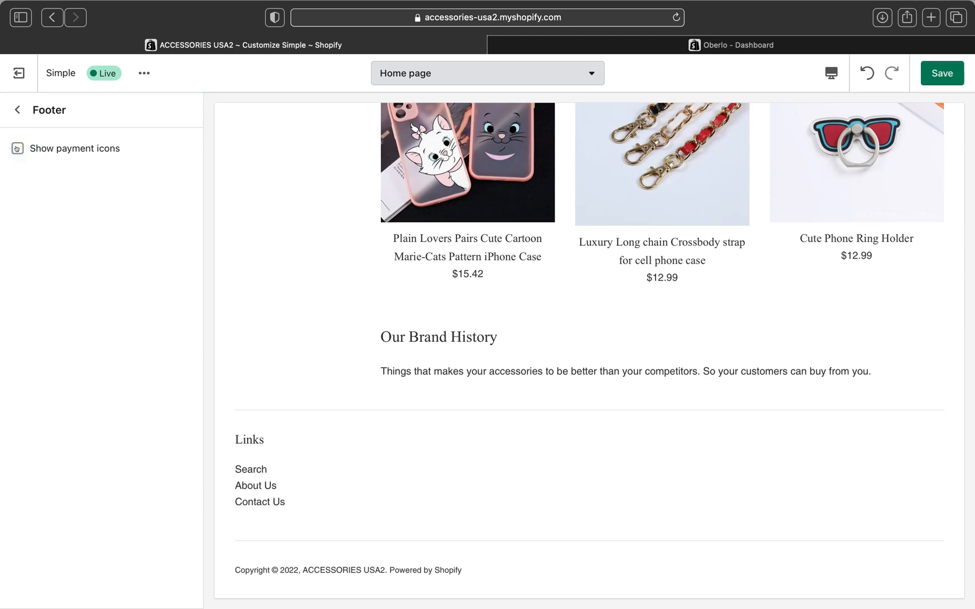
left_click(17, 148)
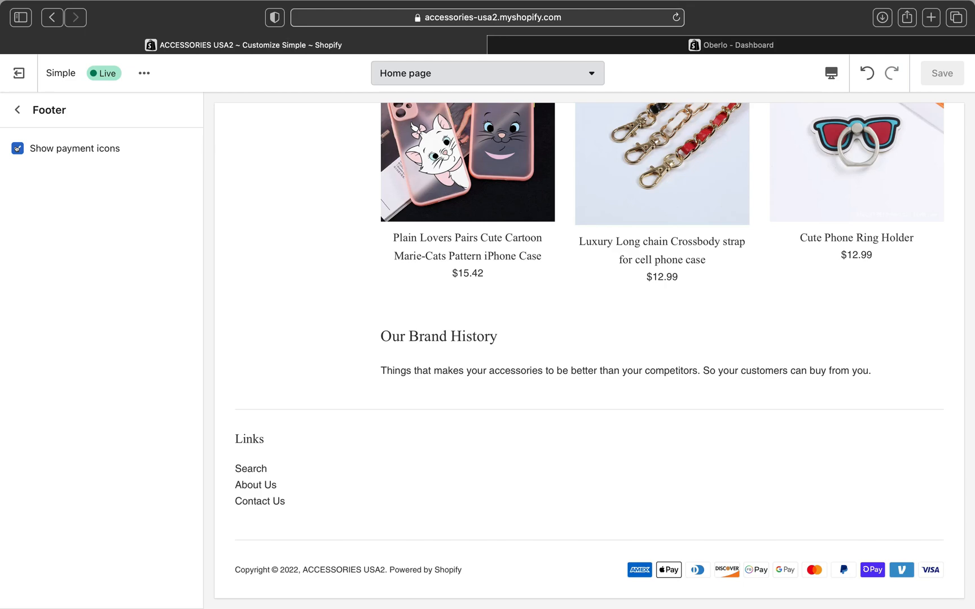
left_click(17, 109)
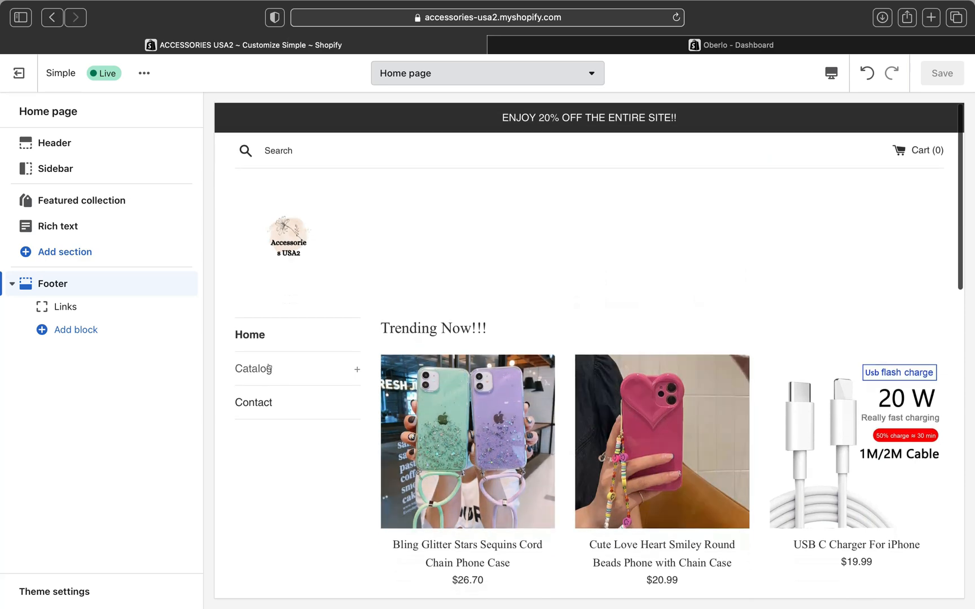
left_click(247, 359)
left_click(261, 395)
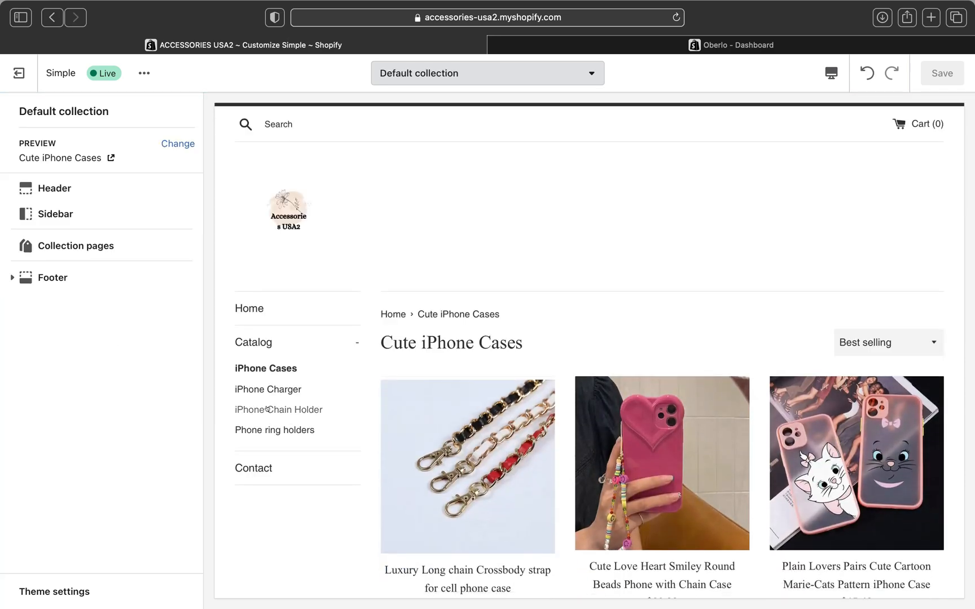
left_click(262, 390)
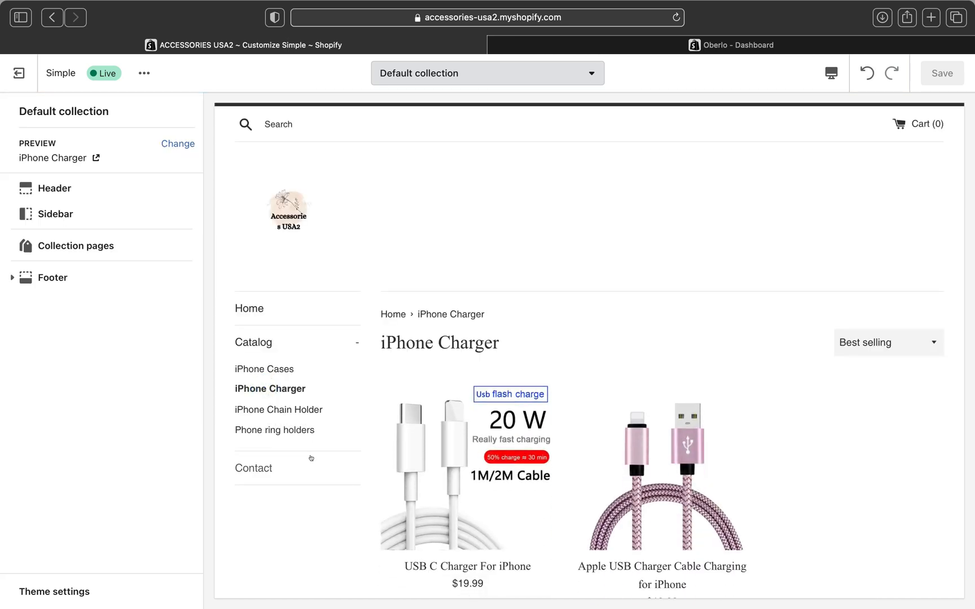
left_click(262, 464)
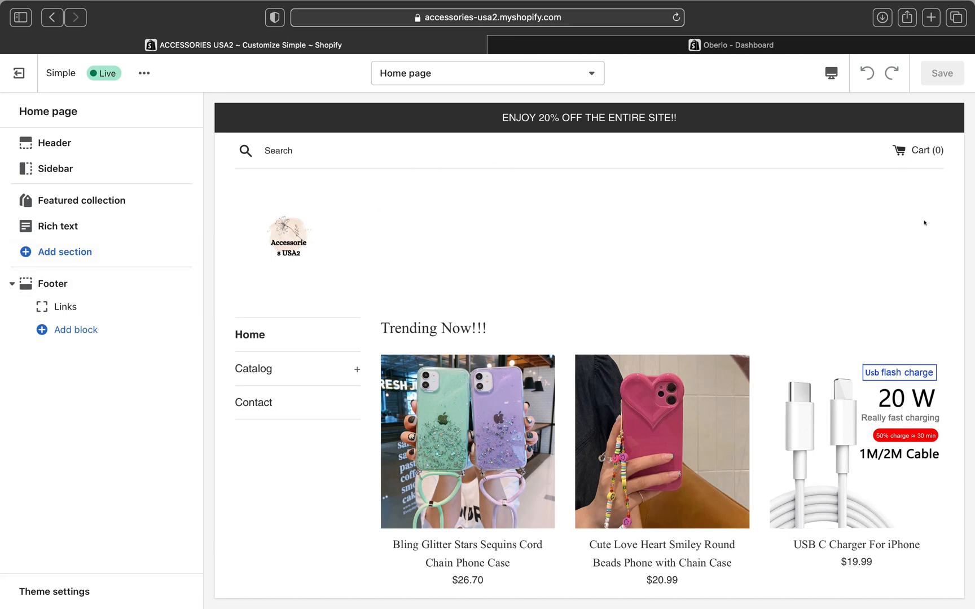
Add a Newsletter section and make its heading 'Subscribe to our newsletter!!!!'
left_click(26, 251)
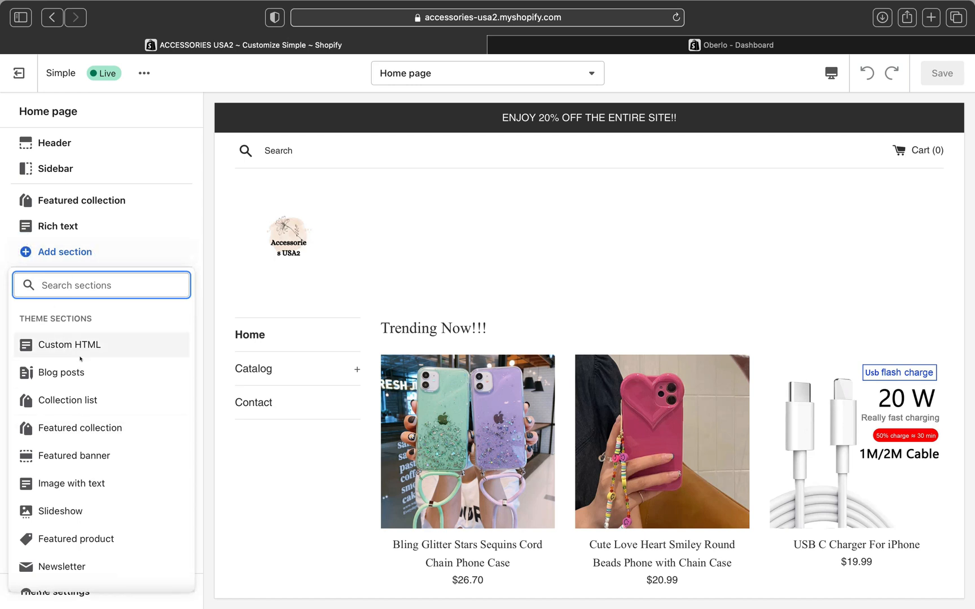
scroll(74, 474, "down", 1)
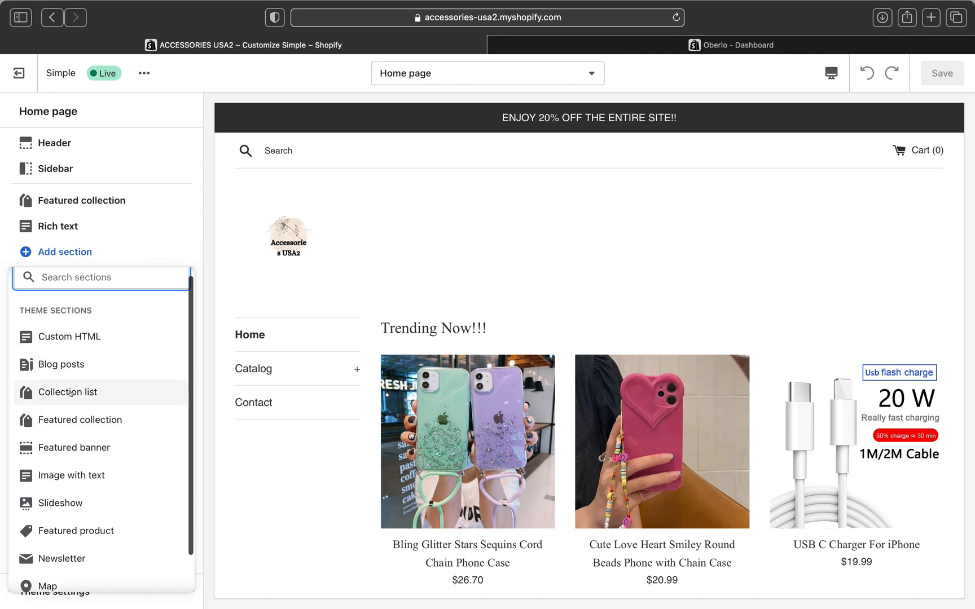
scroll(69, 393, "down", 3)
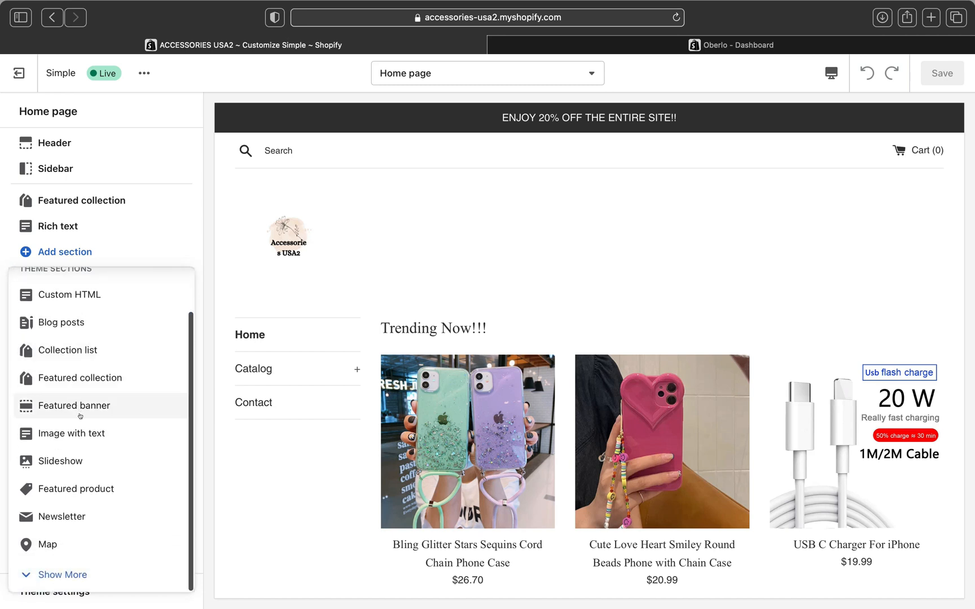
left_click(71, 515)
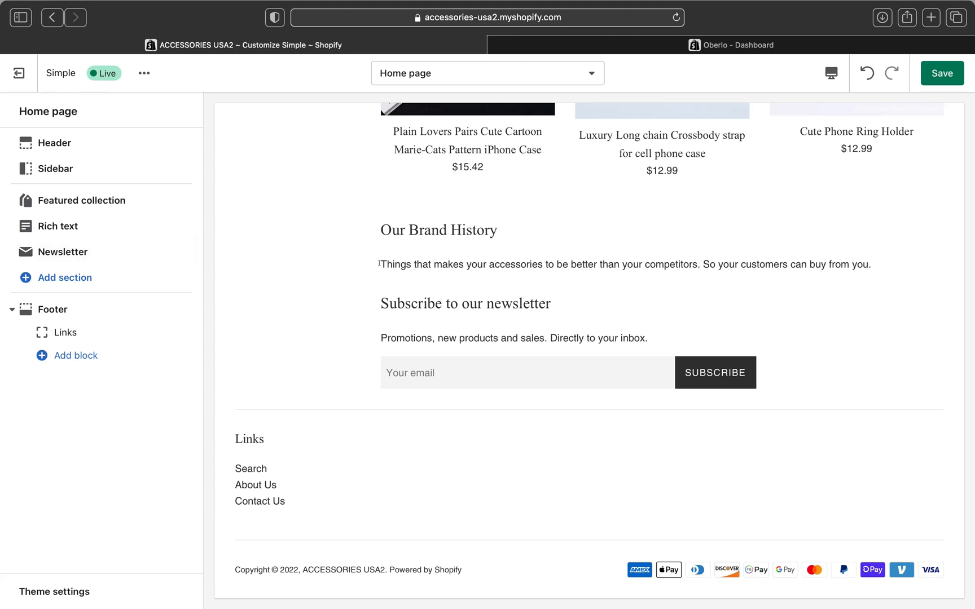
left_click(56, 252)
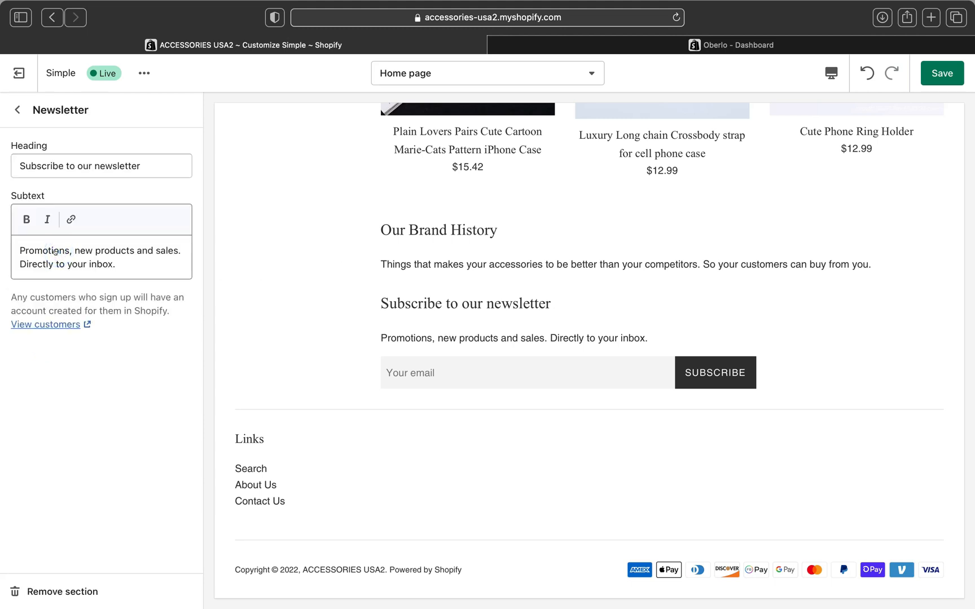
triple_click(152, 164)
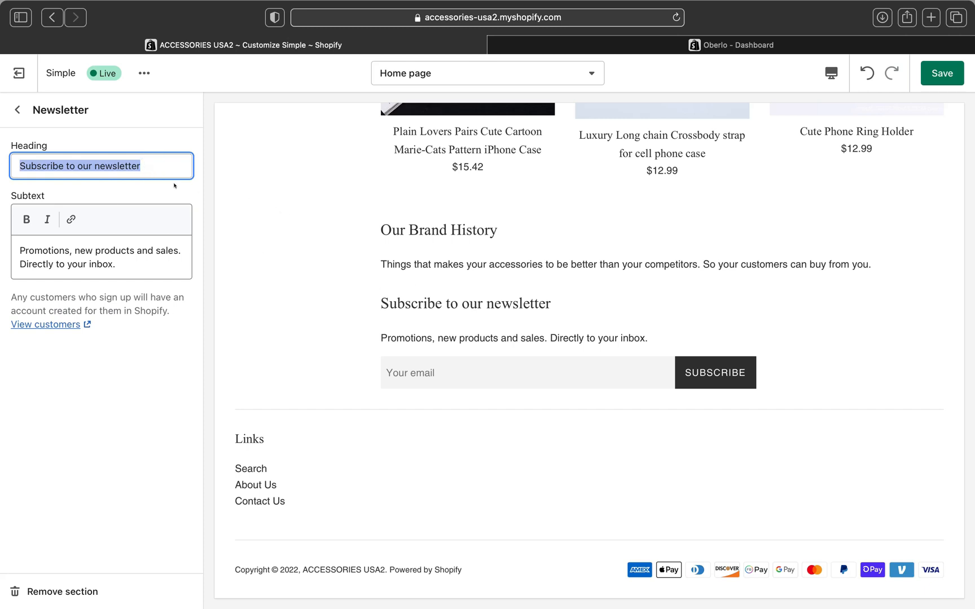
left_click(140, 165)
type("!!!!")
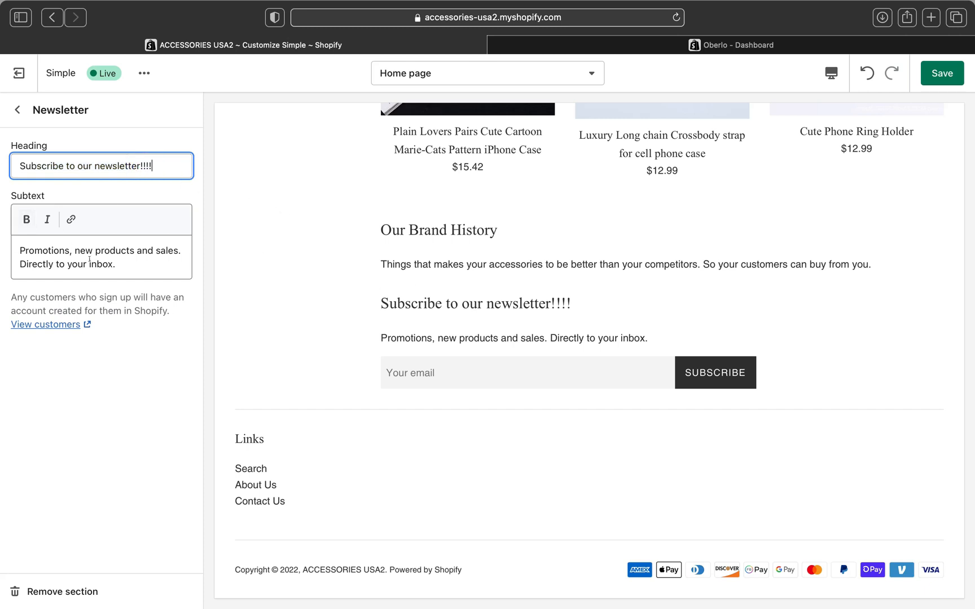
End the newsletter subtext with 'Subscribe now!' and save
left_click_drag(12, 250, 126, 262)
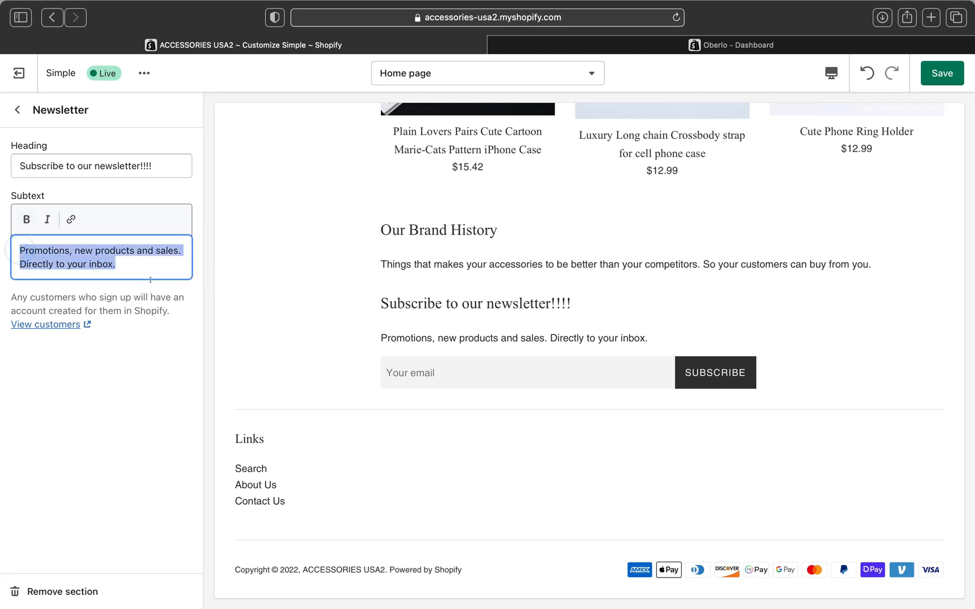
left_click(126, 262)
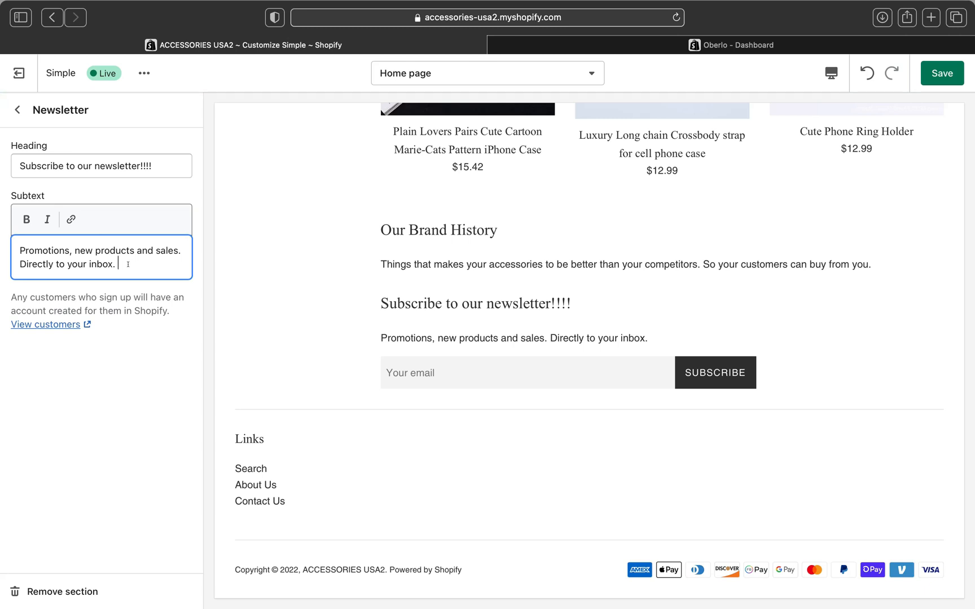
type("sUB")
key("BackSpace")
key("BackSpace")
key("BackSpace")
type("Subscribe now")
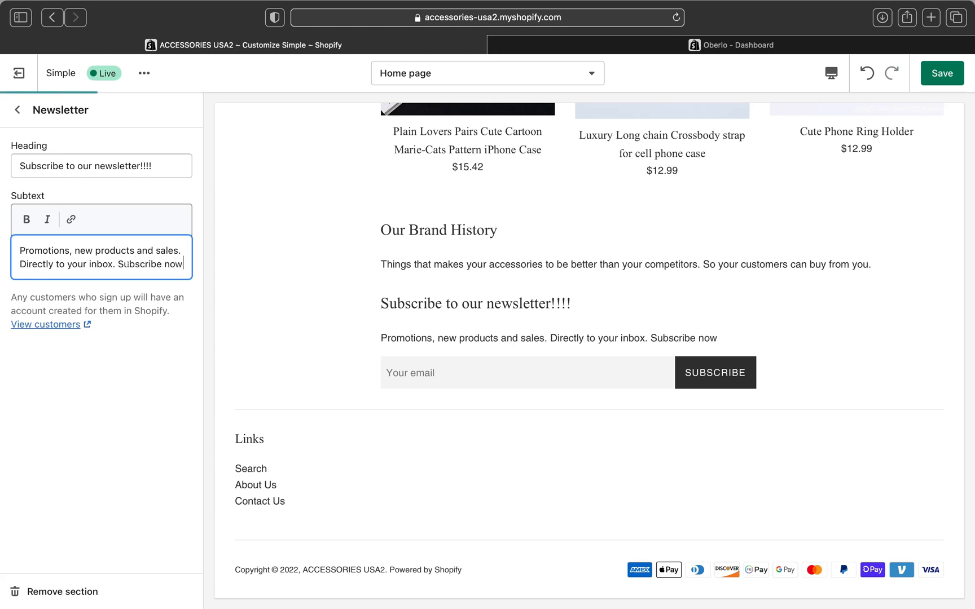
type("!")
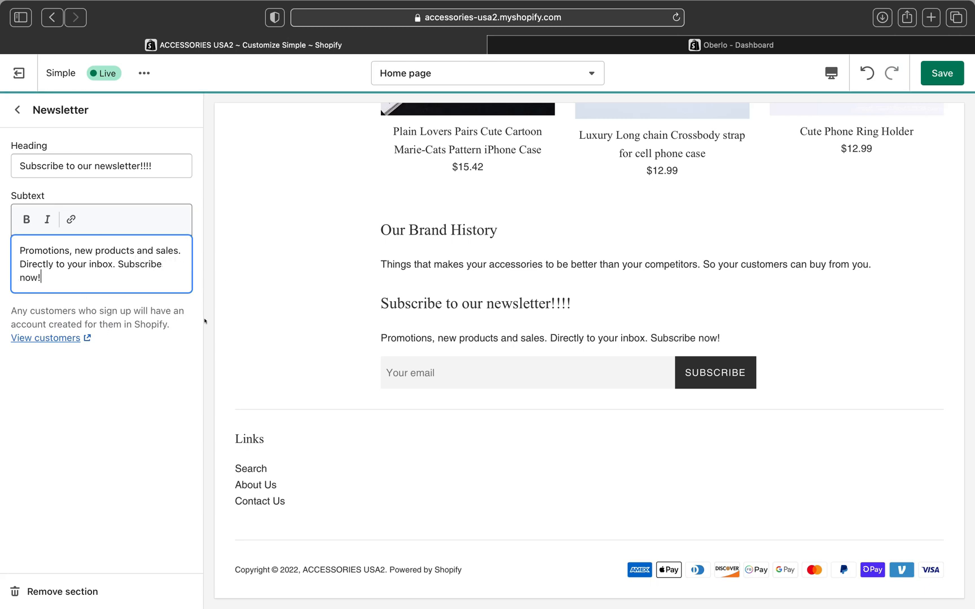
left_click(936, 71)
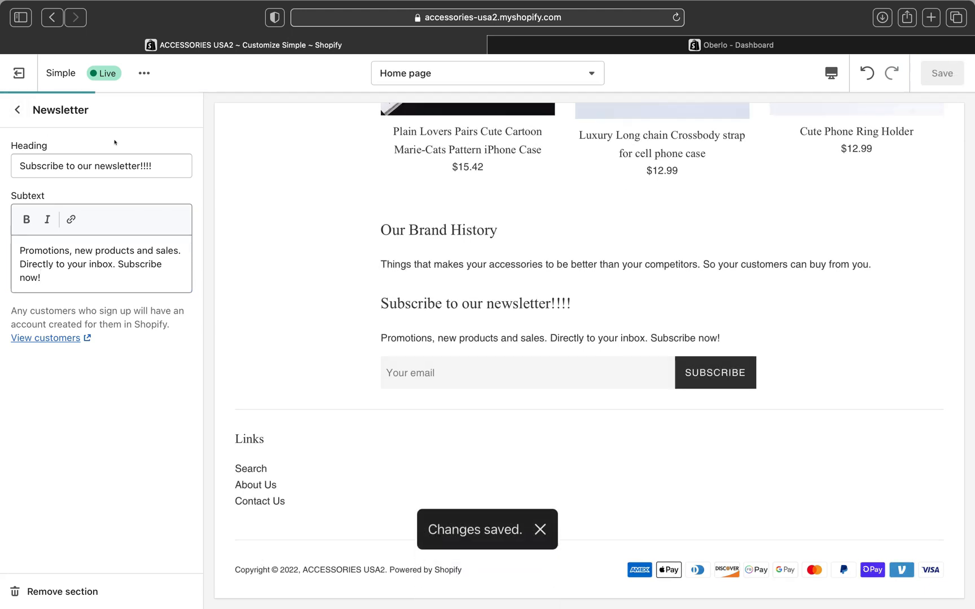
left_click(17, 110)
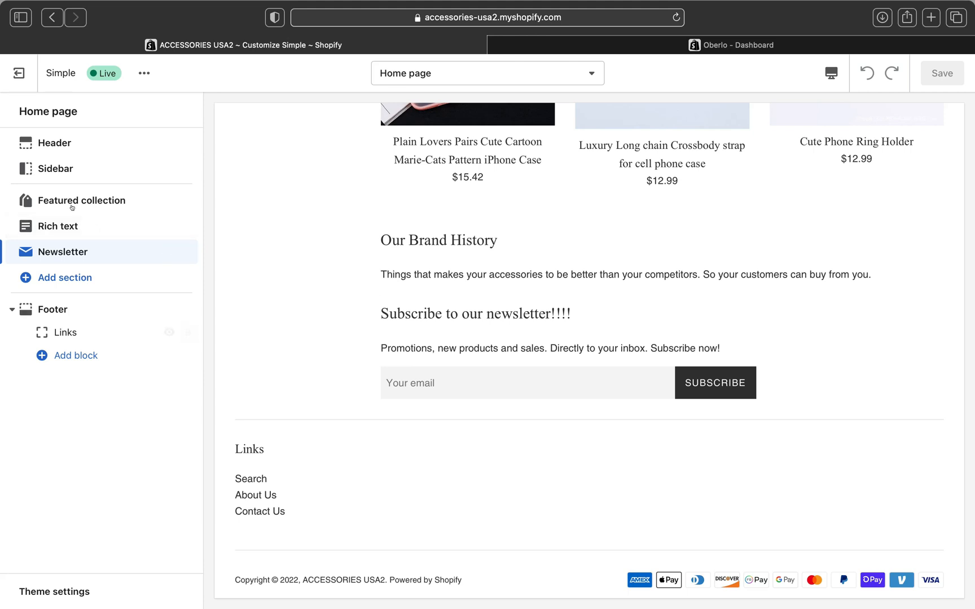
Hide the home page Newsletter section and add a Newsletter signup block to the Footer
left_click(168, 252)
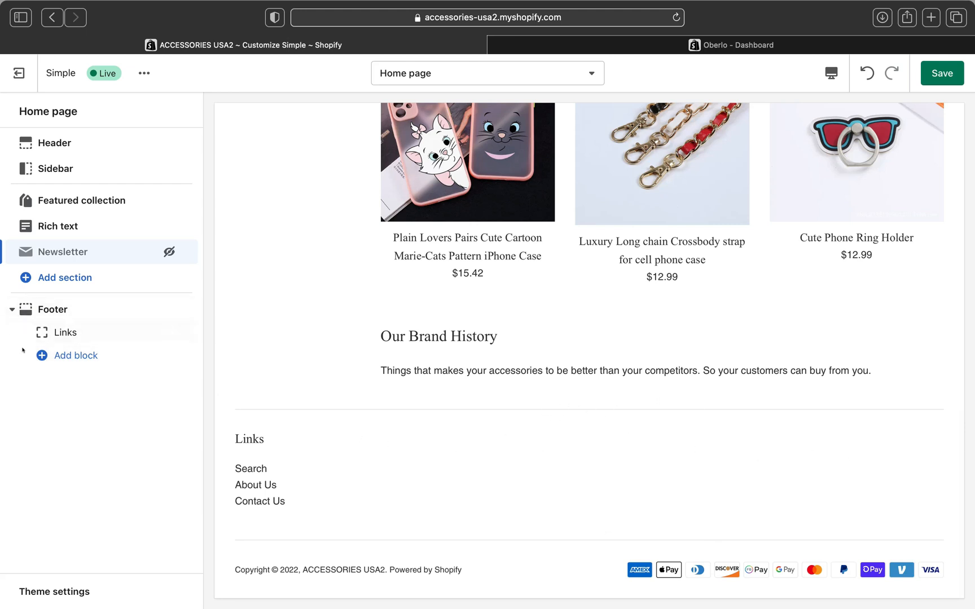
left_click(54, 358)
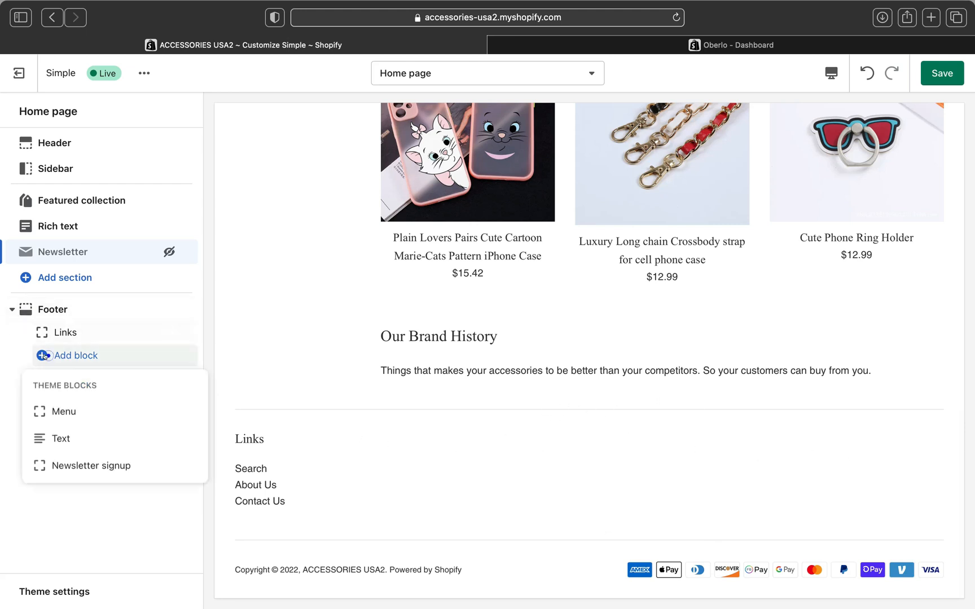
left_click(63, 467)
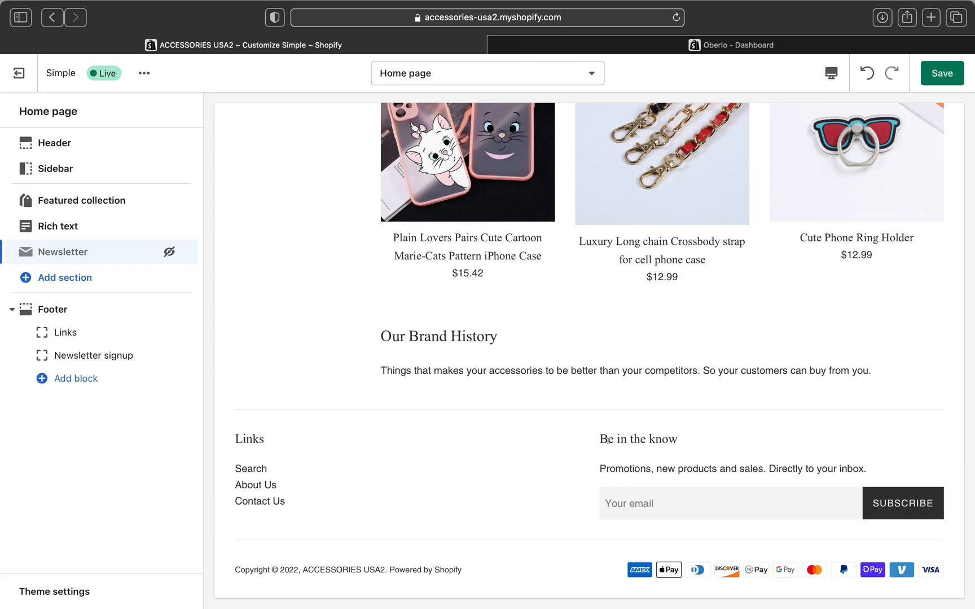
left_click(668, 509)
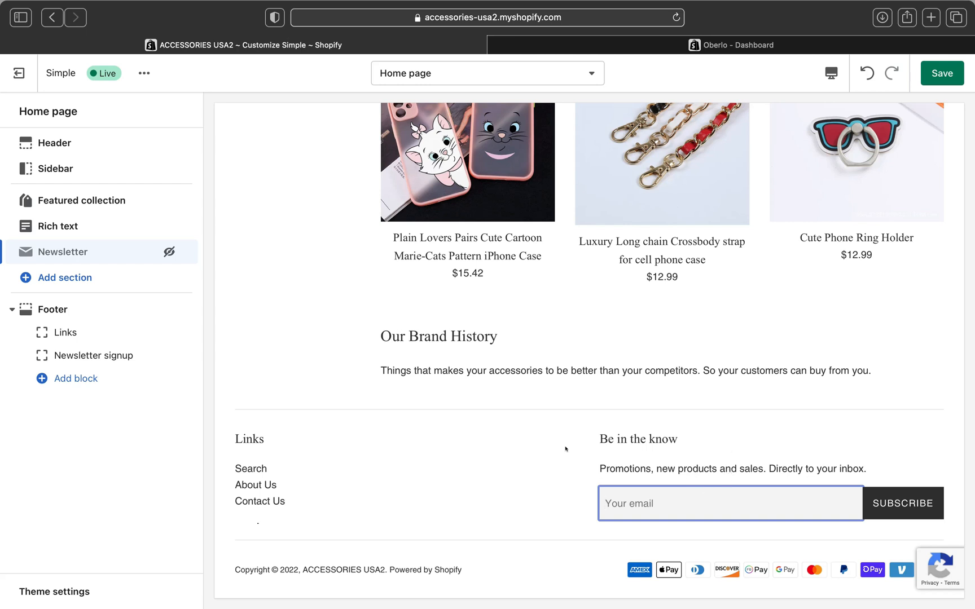
left_click(112, 355)
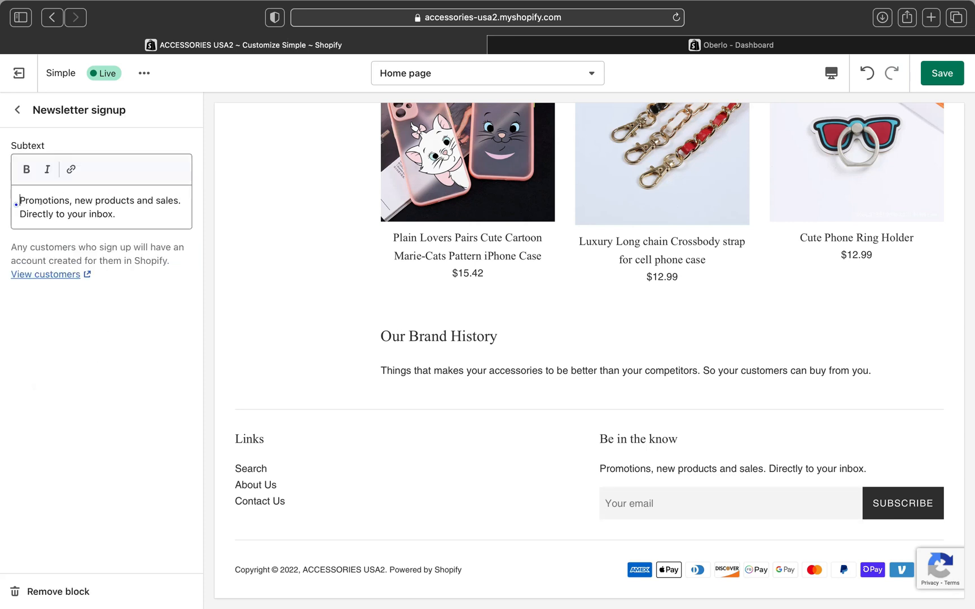
Append 'Subscribe now.' to the footer signup subtext and save
triple_click(16, 201)
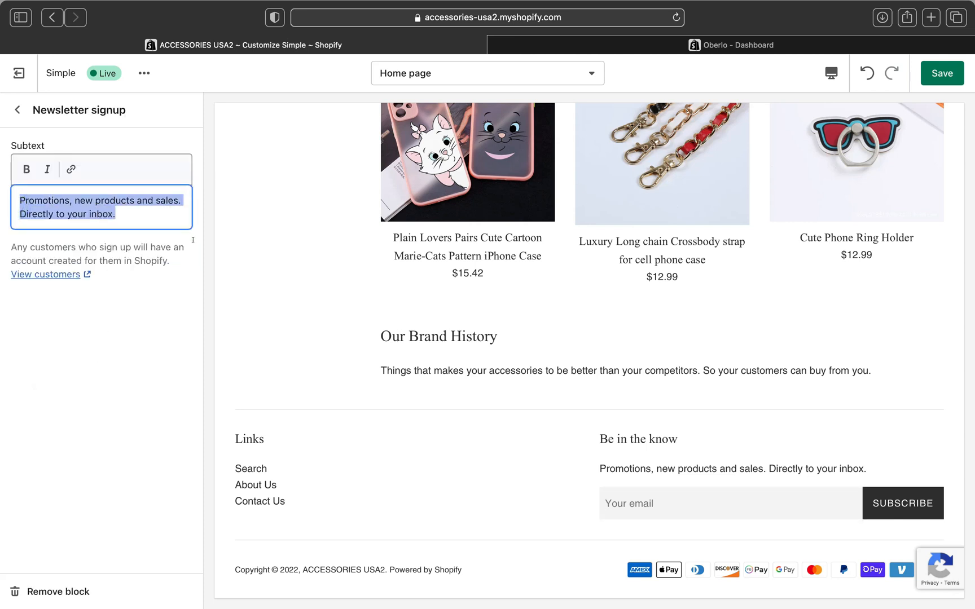
left_click(131, 222)
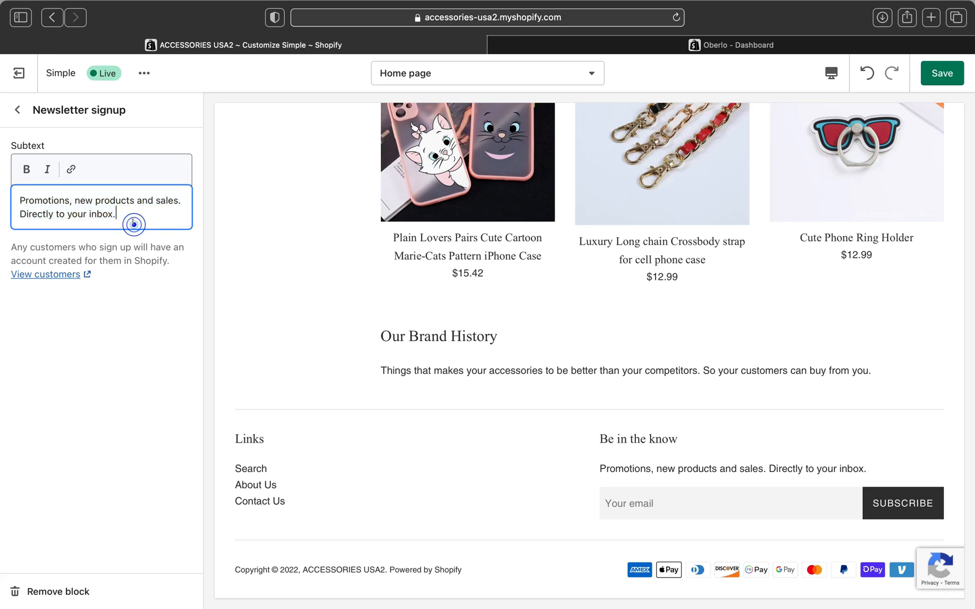
type("Subs")
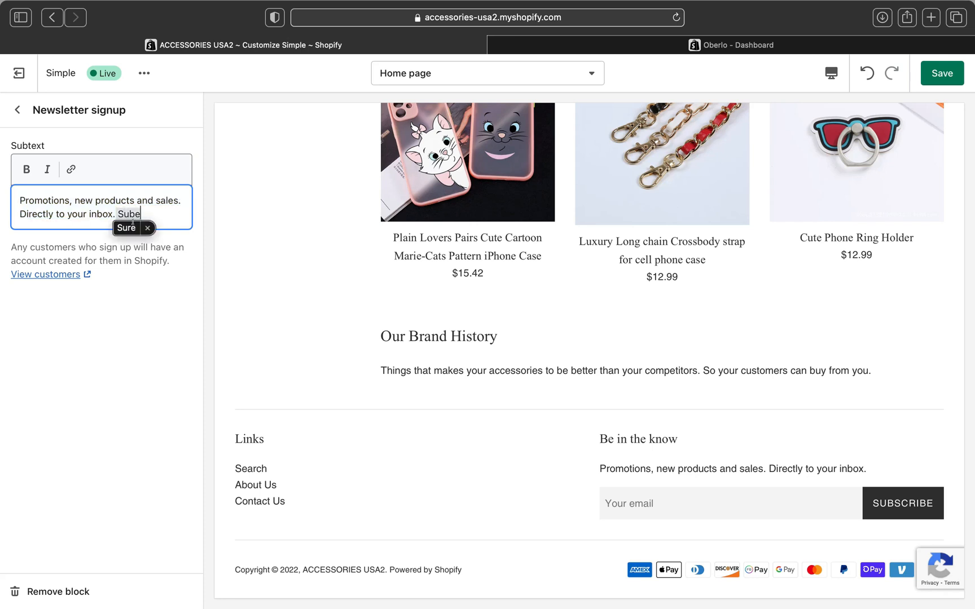
type("cribe now")
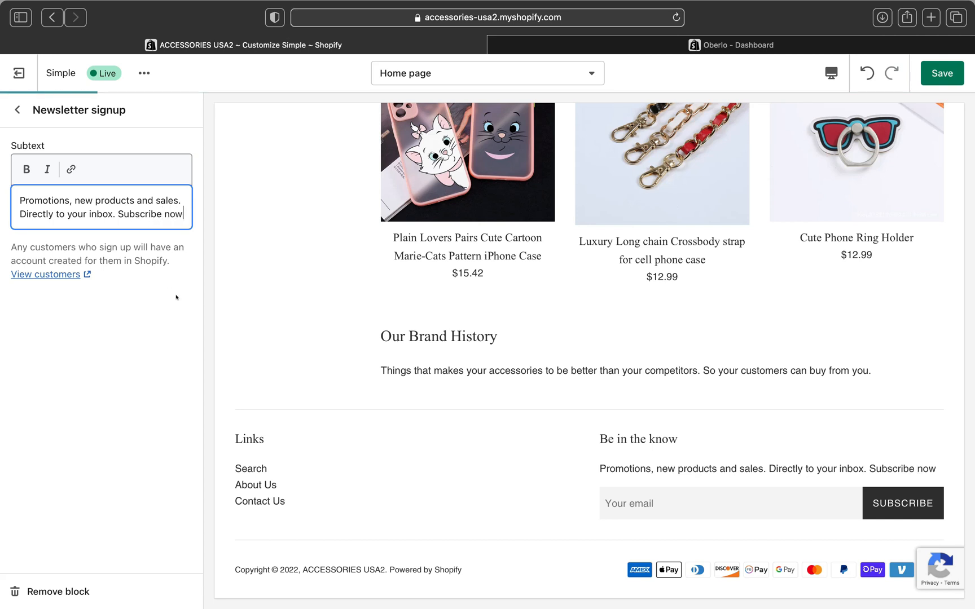
type(".")
left_click(942, 72)
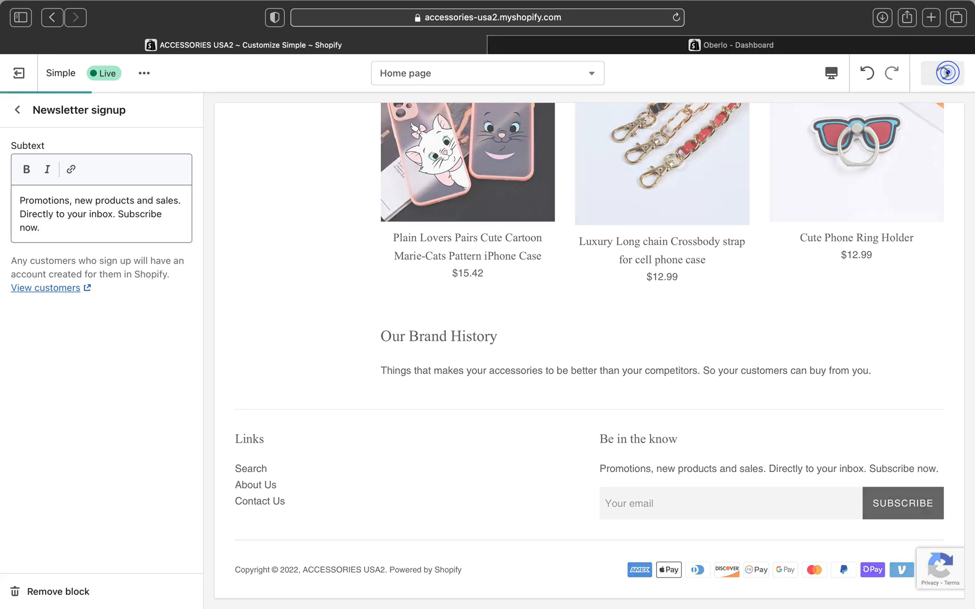
Move the Rich text section above the Featured collection in the section list
left_click(18, 109)
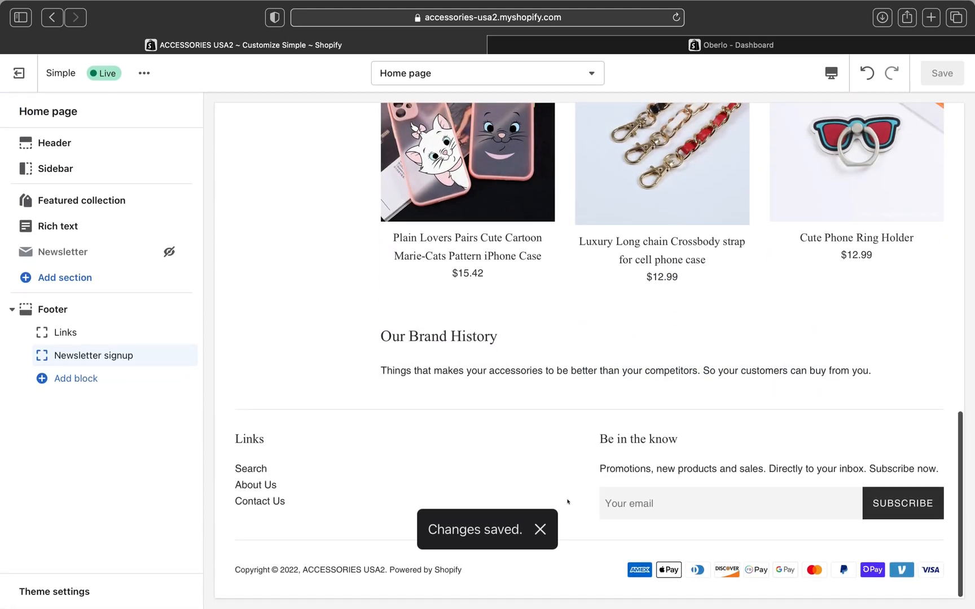
scroll(575, 474, "up", 15)
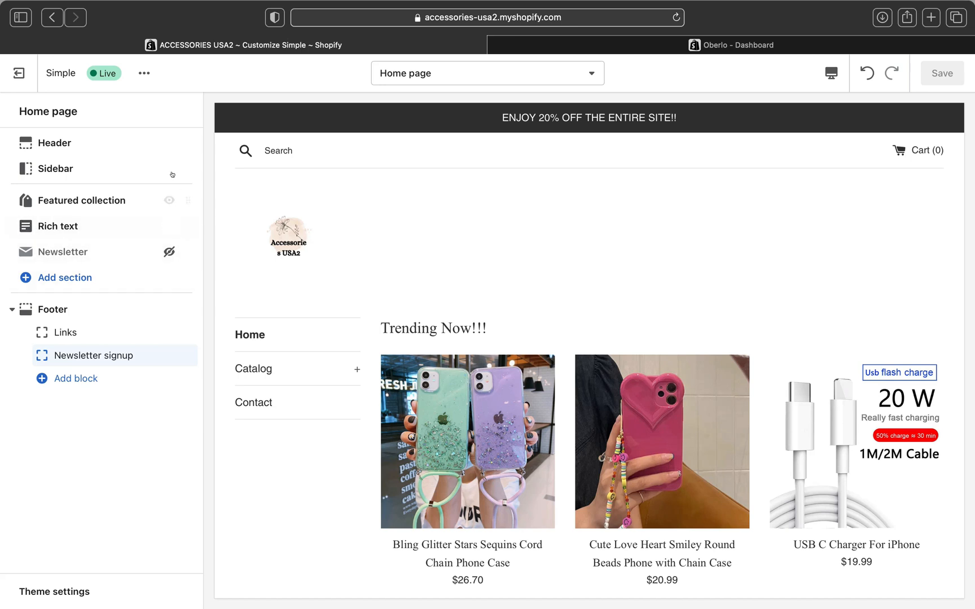
left_click_drag(181, 228, 189, 200)
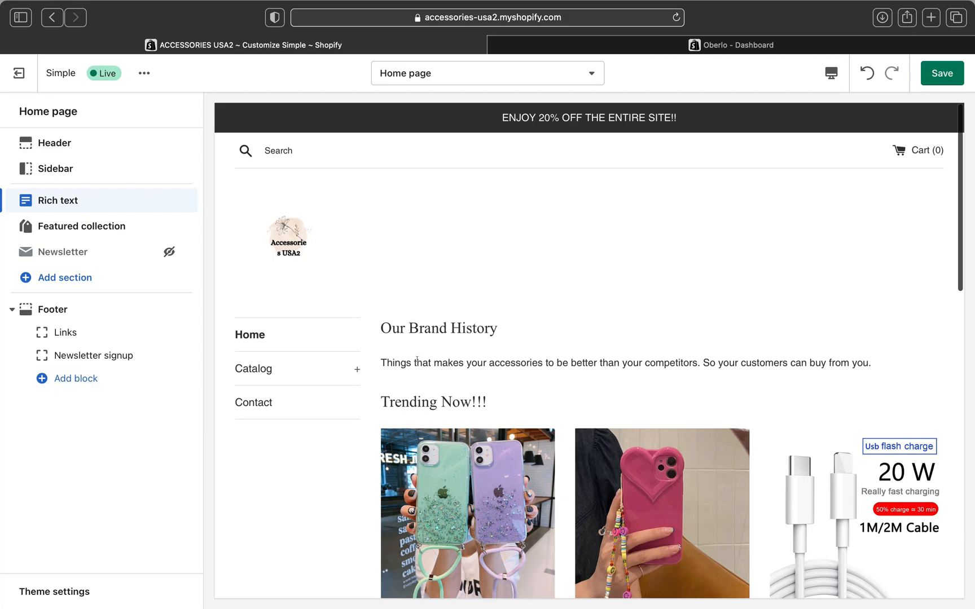
Drag the Rich text section back below Featured collection in the sidebar list
scroll(417, 360, "down", 10)
scroll(414, 359, "up", 10)
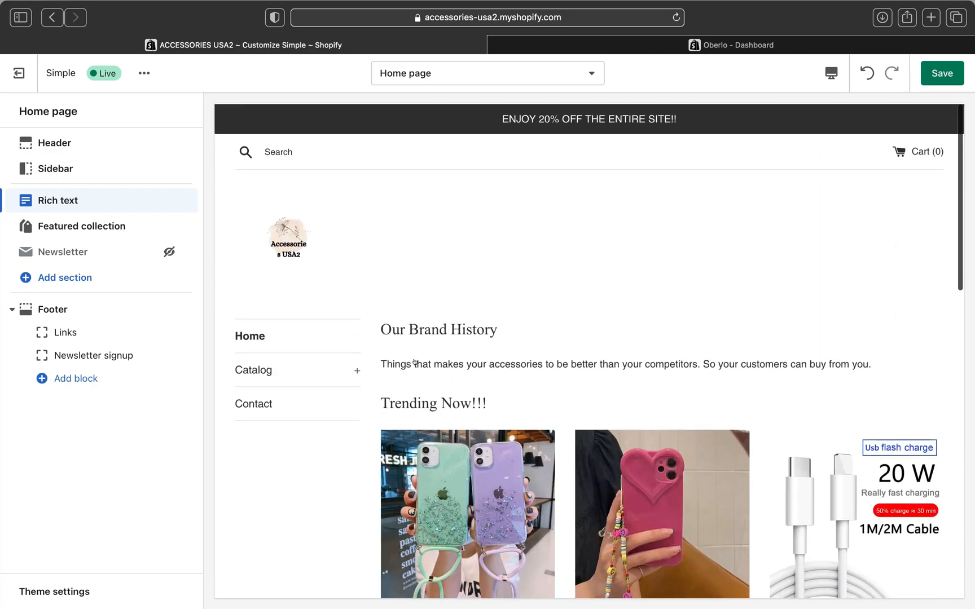
scroll(414, 363, "down", 10)
scroll(415, 355, "up", 10)
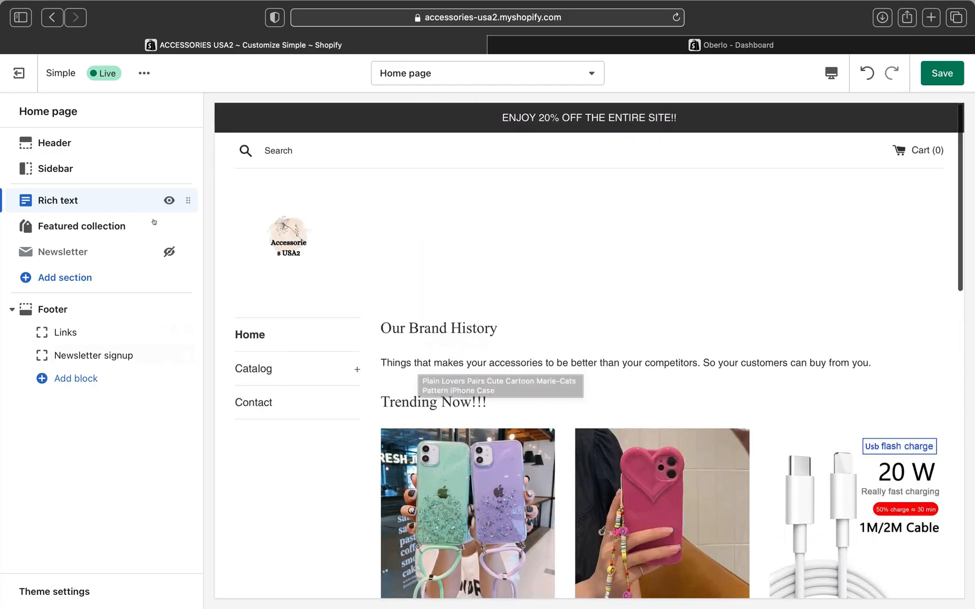
left_click_drag(185, 201, 192, 225)
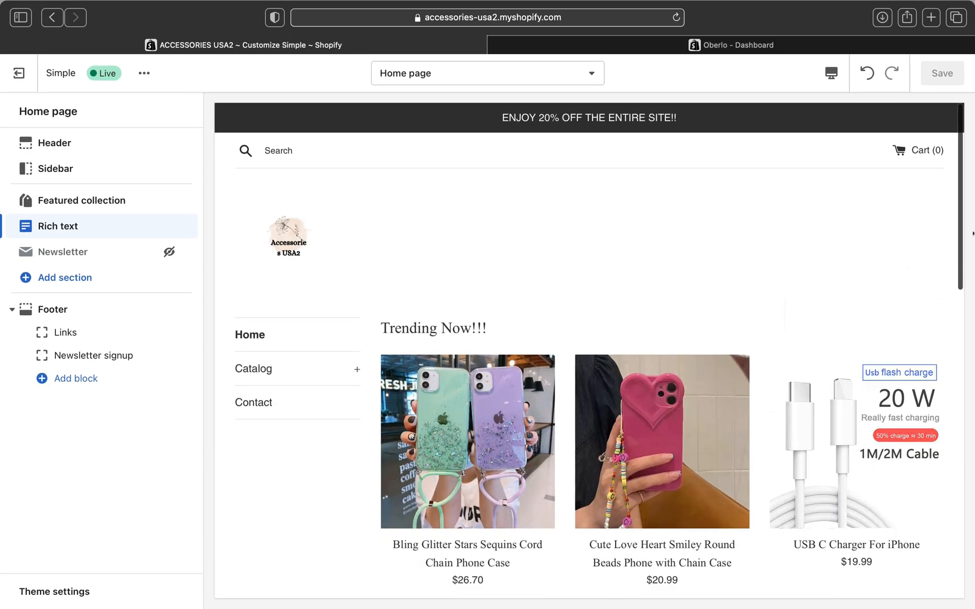
Add a Featured banner section using the cat phone-holder picture as its image
left_click(26, 279)
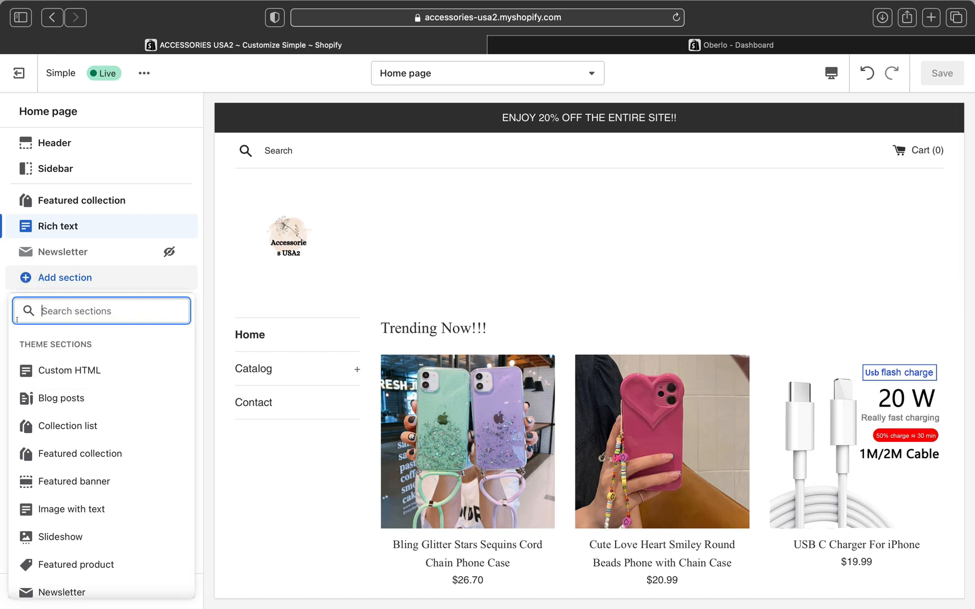
scroll(76, 516, "down", 2)
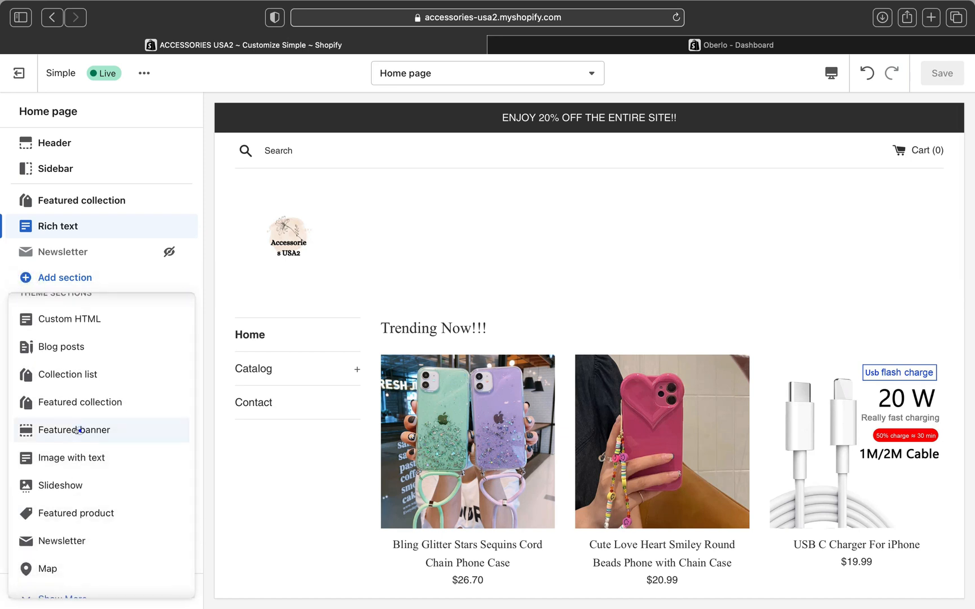
left_click(77, 430)
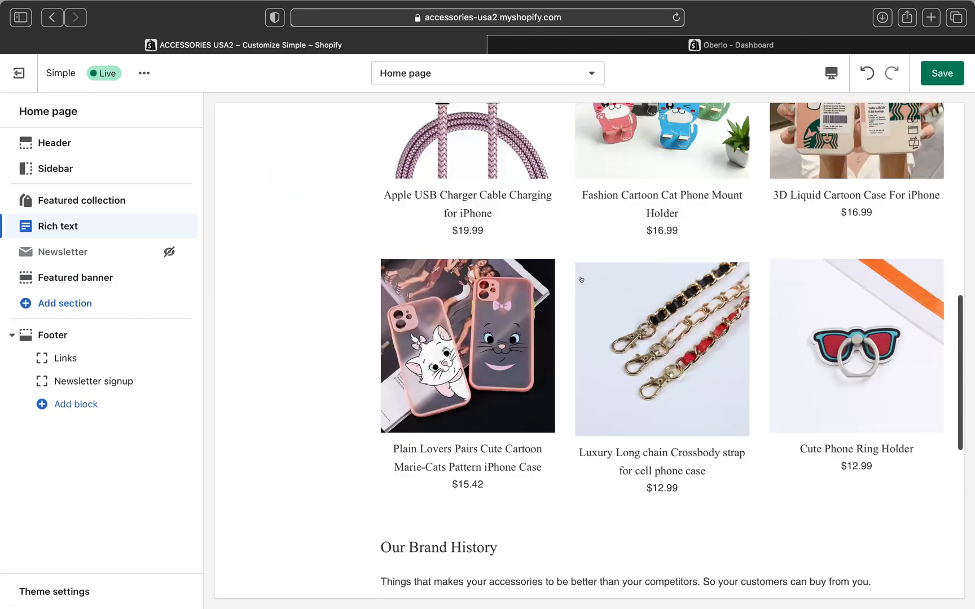
scroll(584, 280, "down", 4)
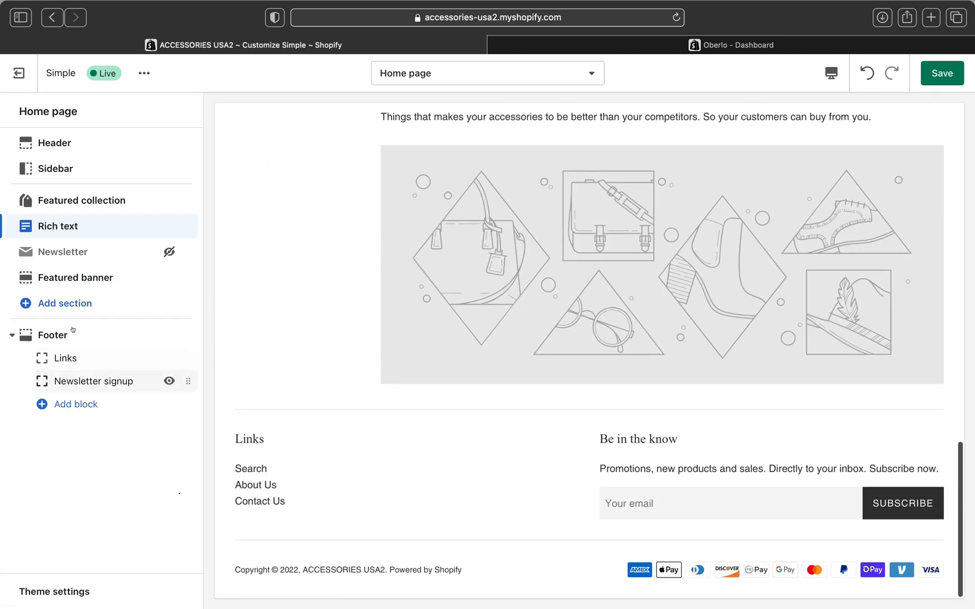
left_click(62, 277)
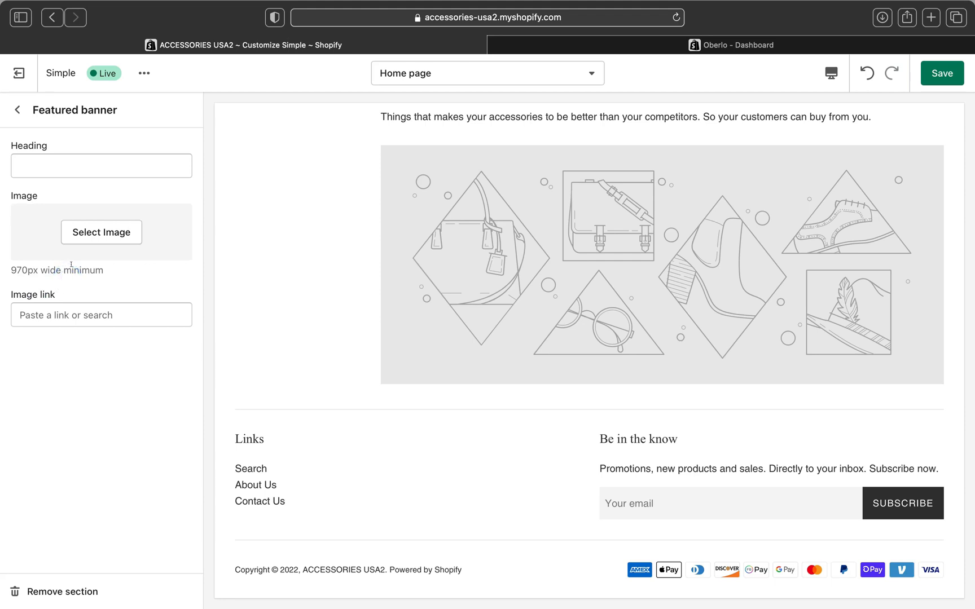
left_click(102, 236)
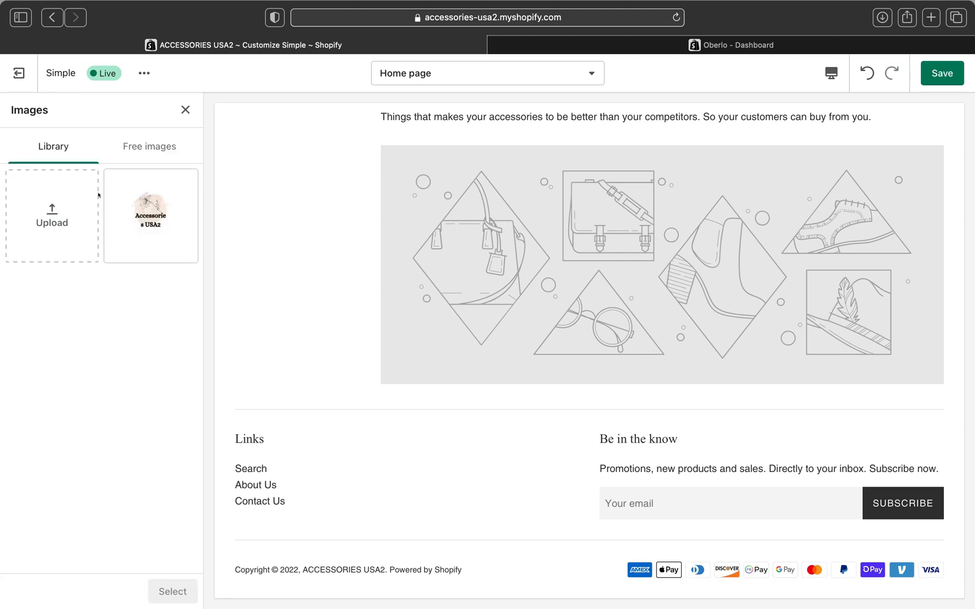
left_click(52, 212)
scroll(430, 406, "up", 1)
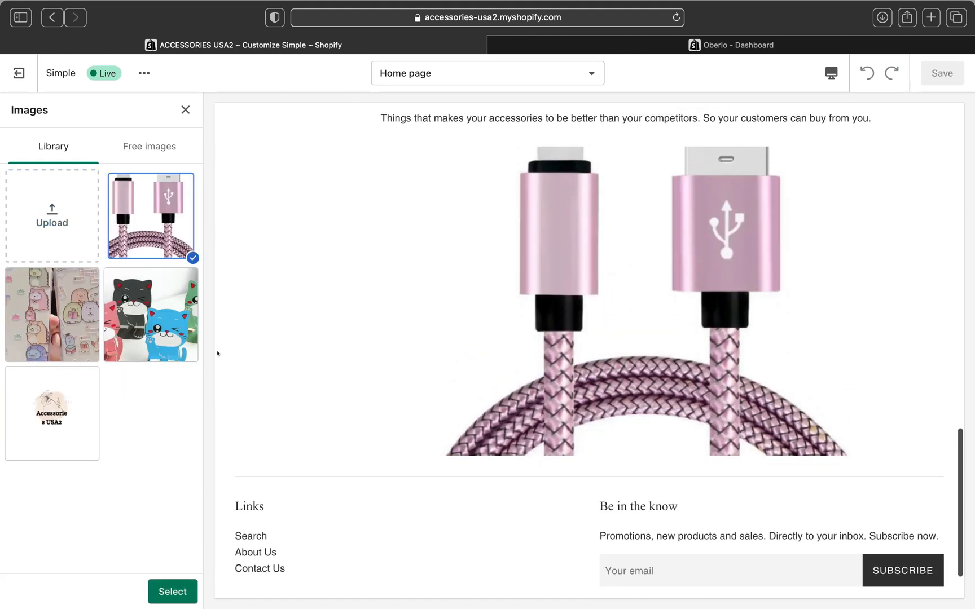
left_click(148, 305)
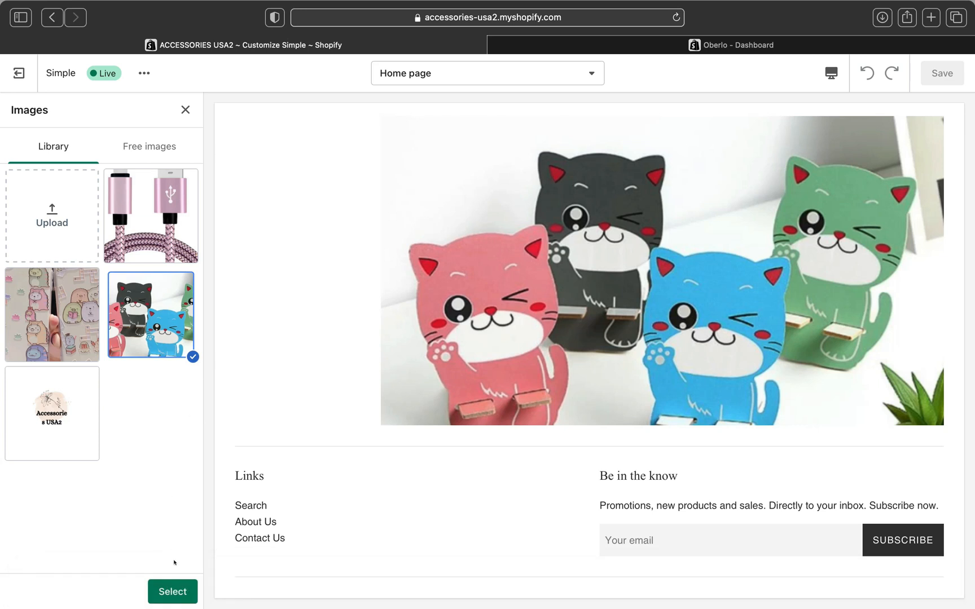
left_click(176, 579)
Link the banner image to the Phone Ring Holder collection
left_click(76, 164)
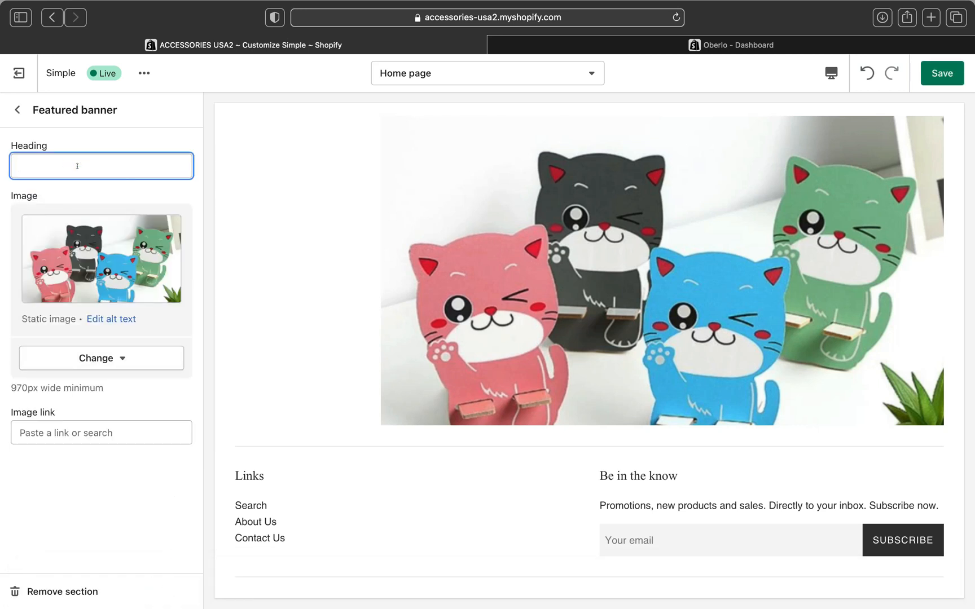
left_click(49, 269)
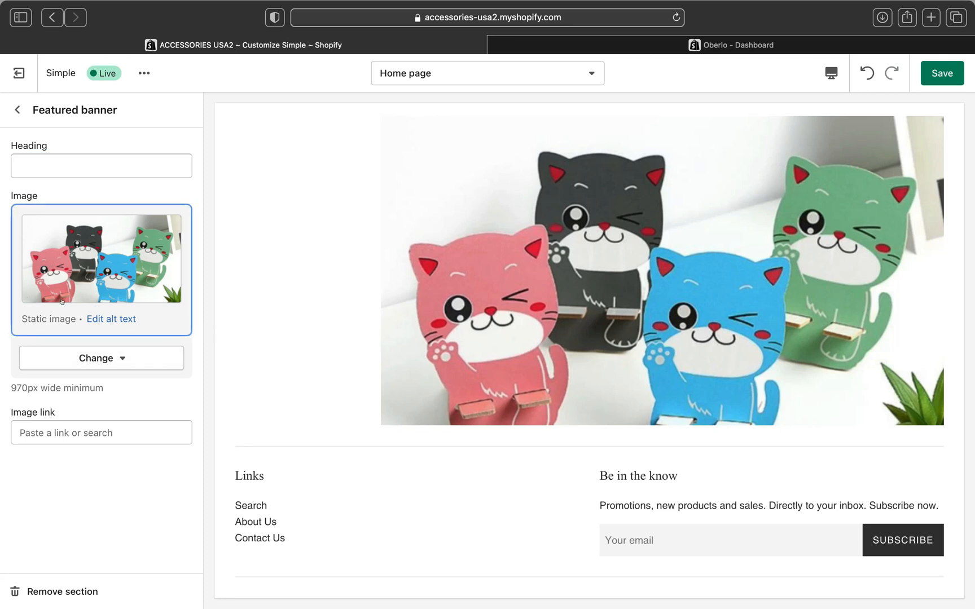
left_click(55, 433)
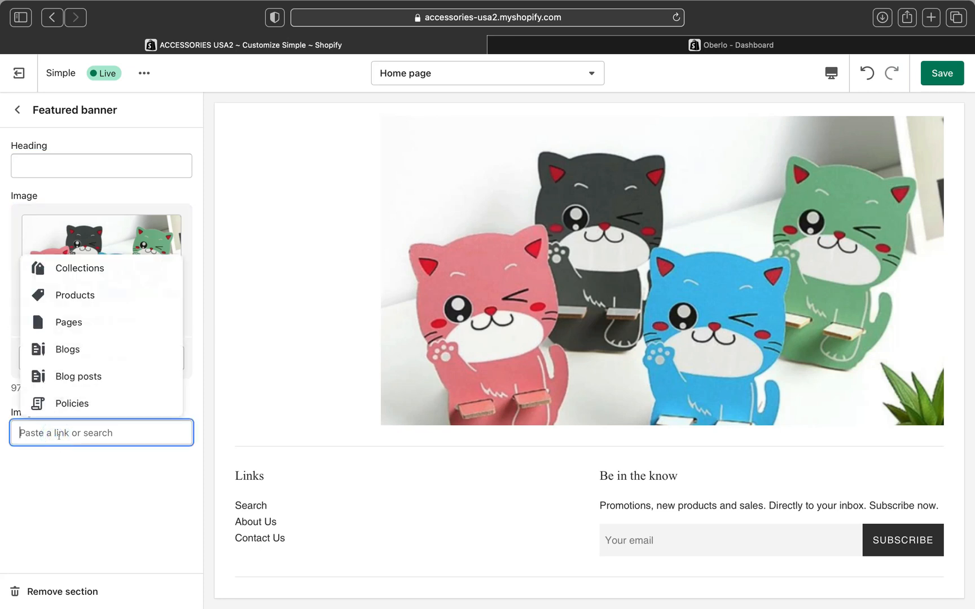
left_click(62, 268)
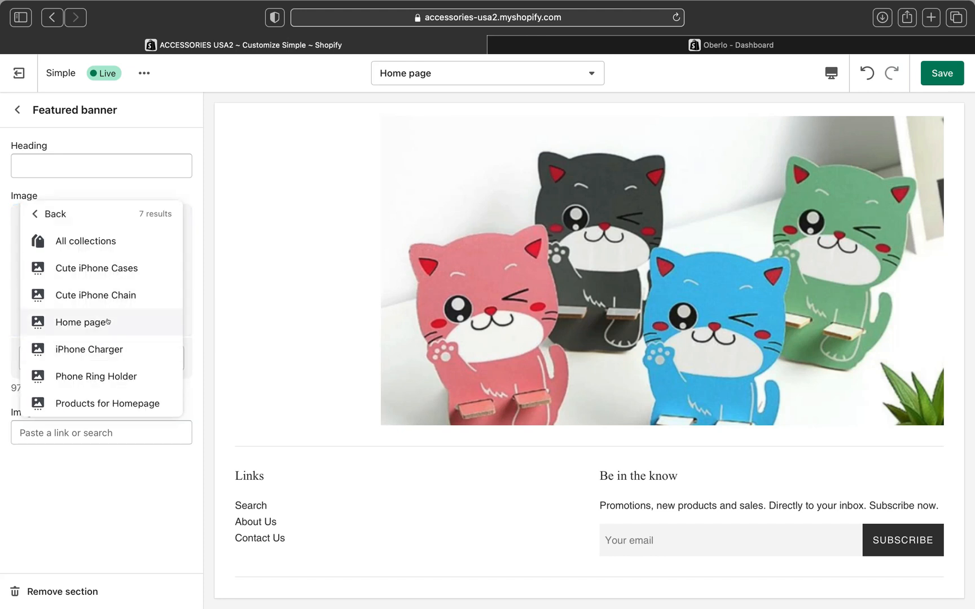
left_click(109, 377)
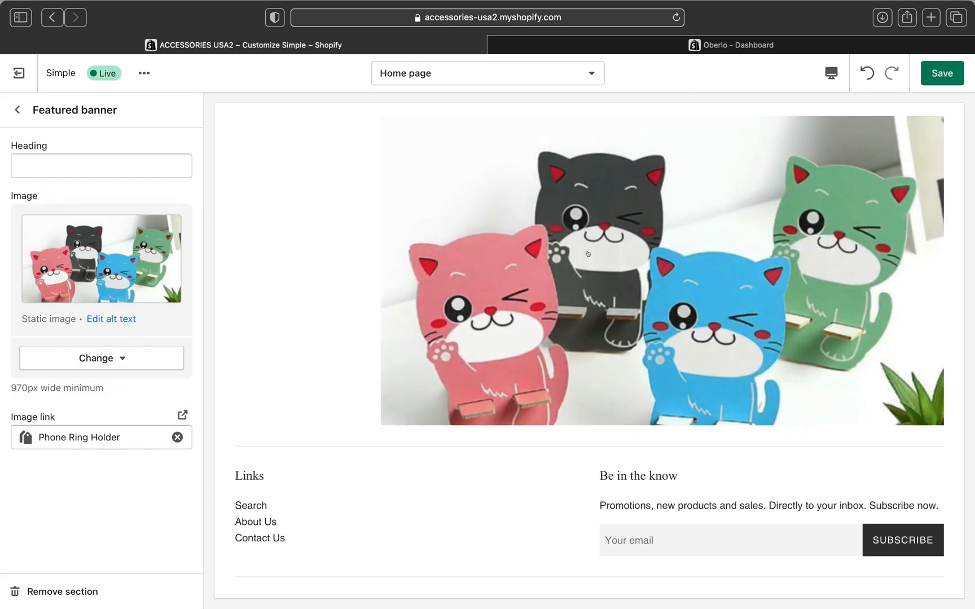
Head the banner 'Shop Our Trending Accessories Today!!' and save
left_click(89, 166)
type("Shop Our")
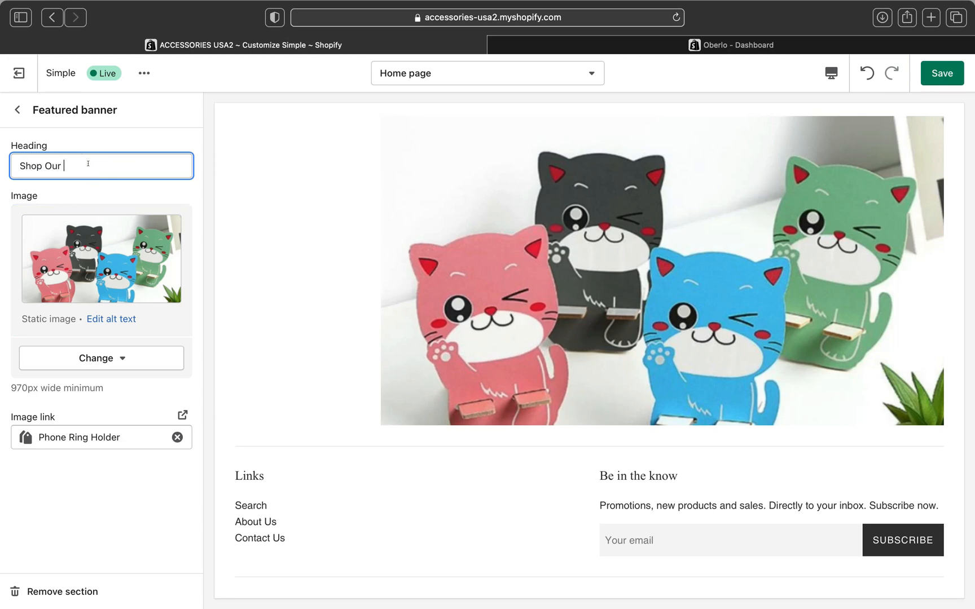
type(" Trending")
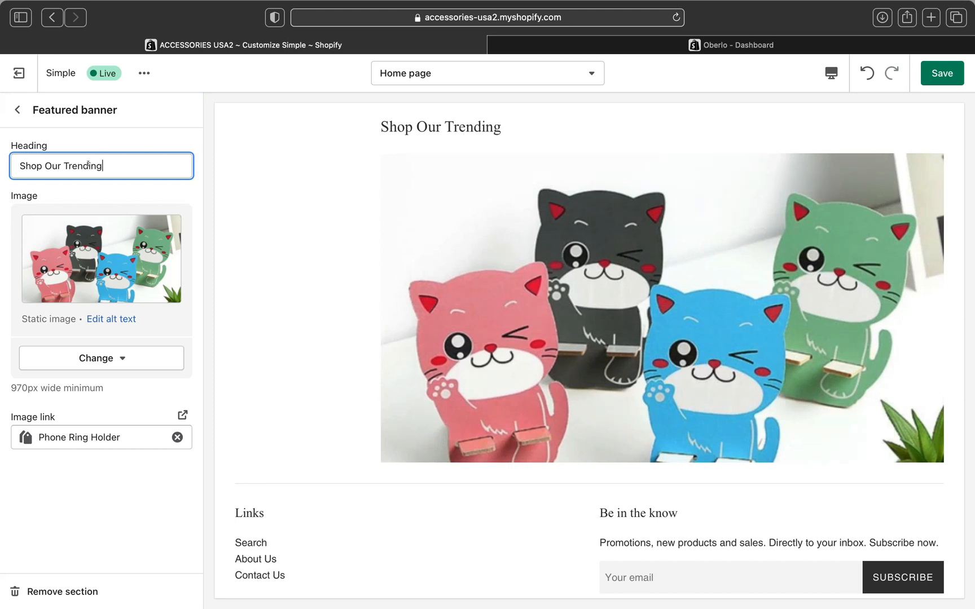
type(" Accesso")
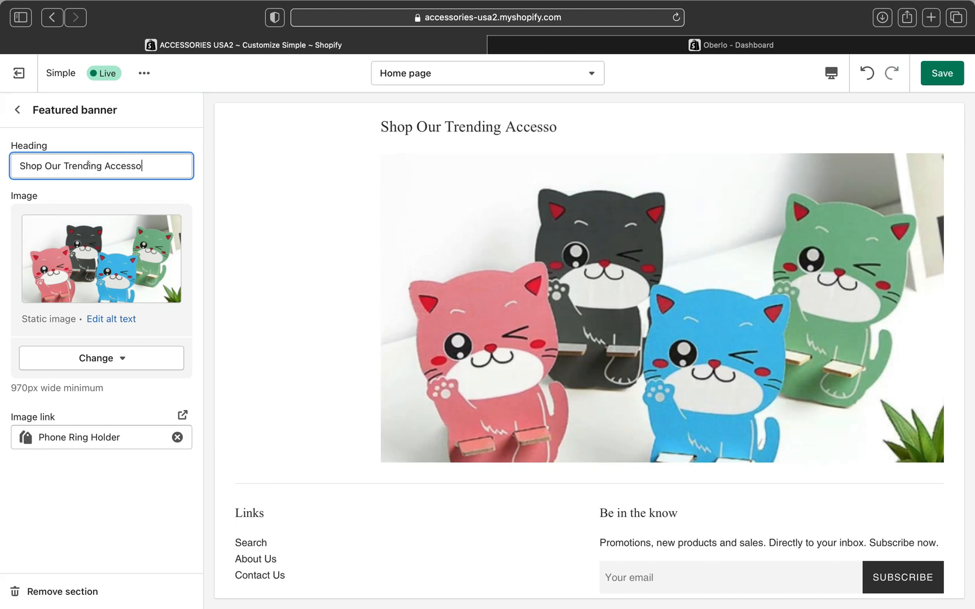
type("ries")
type("ay!!")
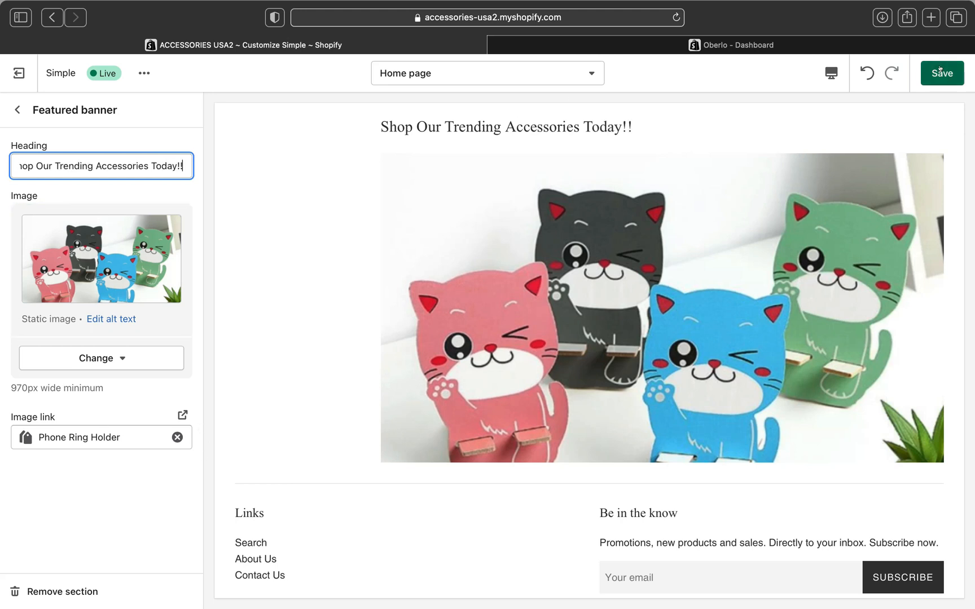
left_click(942, 73)
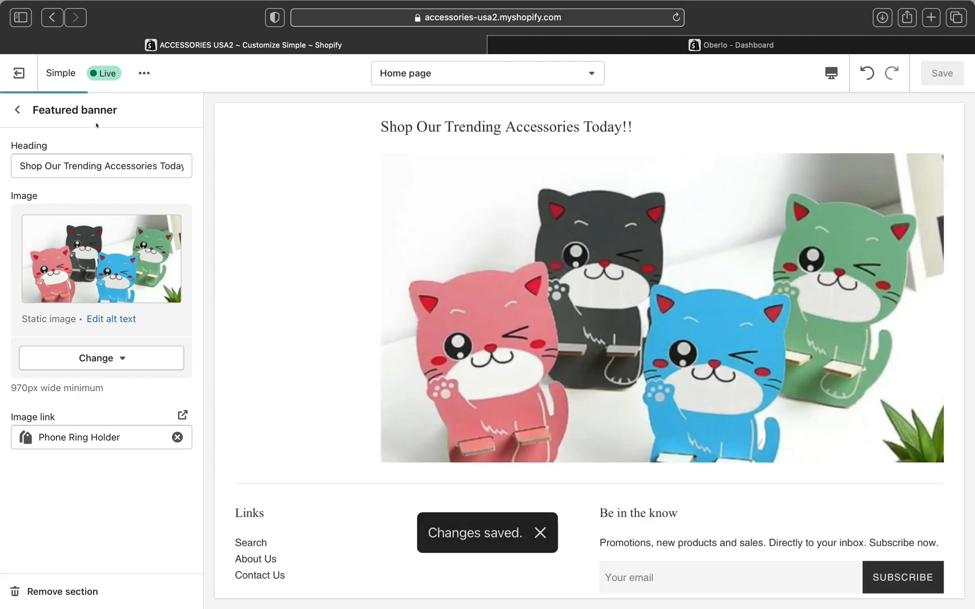
left_click(16, 110)
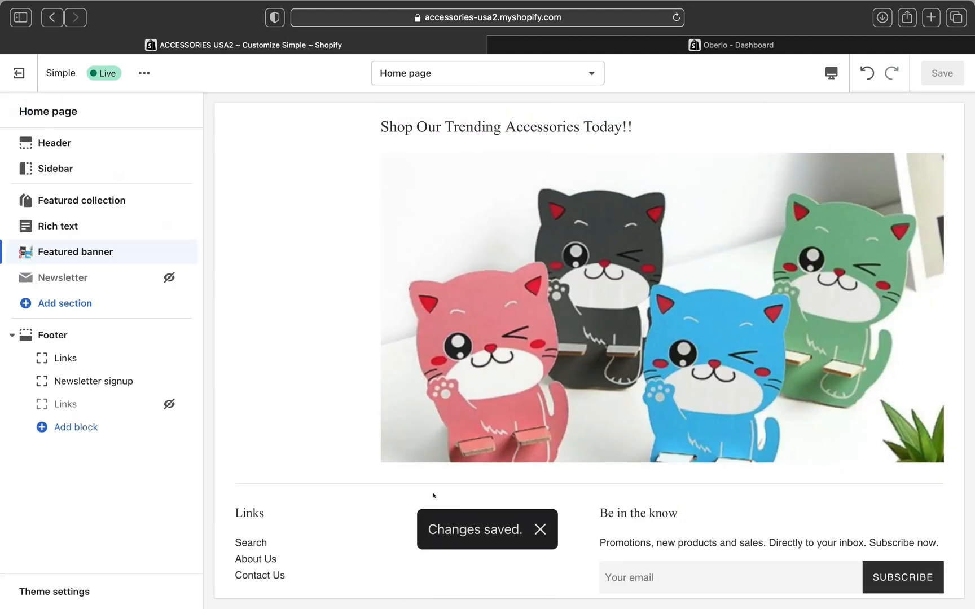
Drag the cat Featured banner above the Trending Now!!! collection and save the order
scroll(434, 496, "up", 10)
scroll(492, 374, "down", 5)
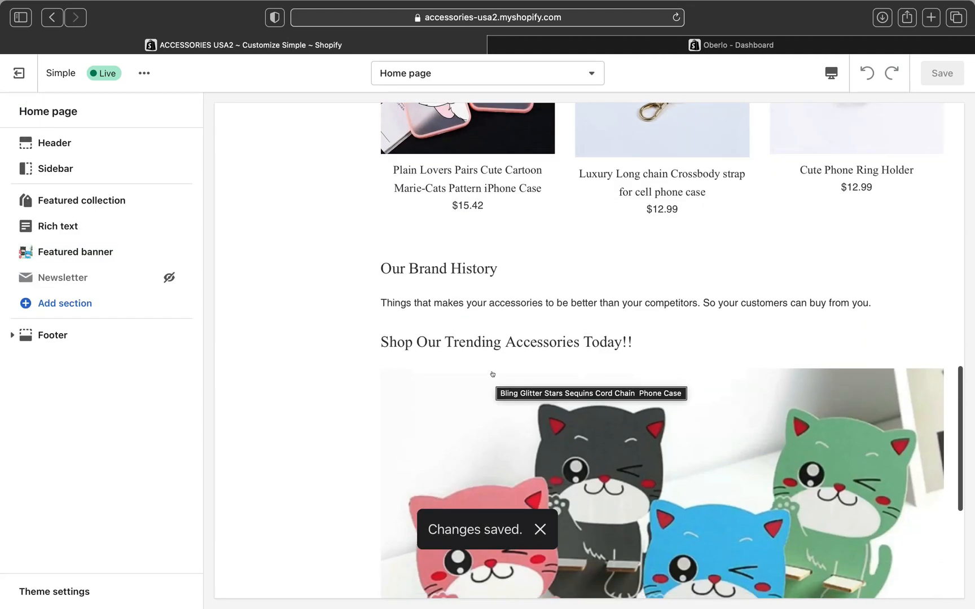
scroll(493, 374, "down", 5)
scroll(562, 582, "up", 3)
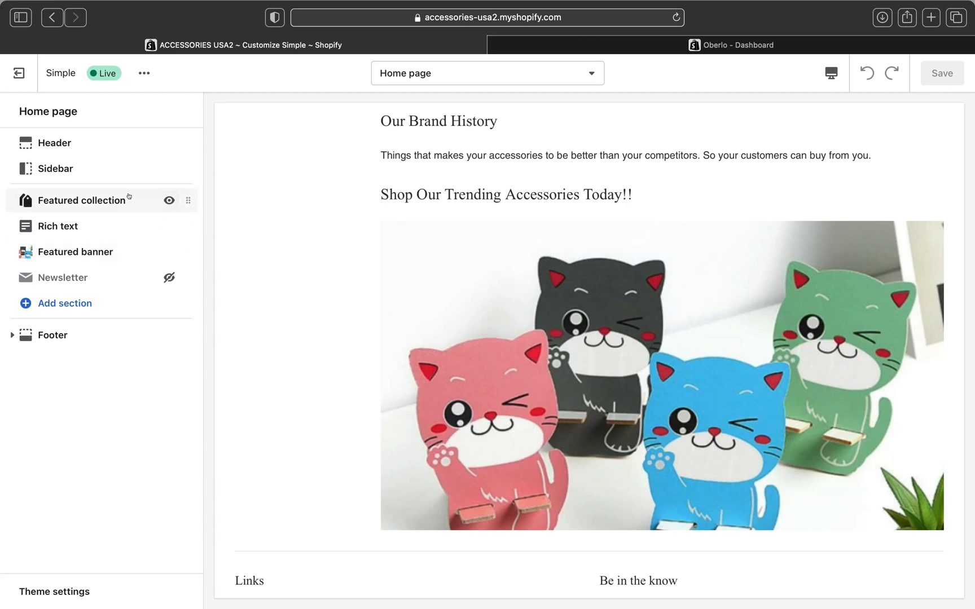
scroll(441, 255, "up", 15)
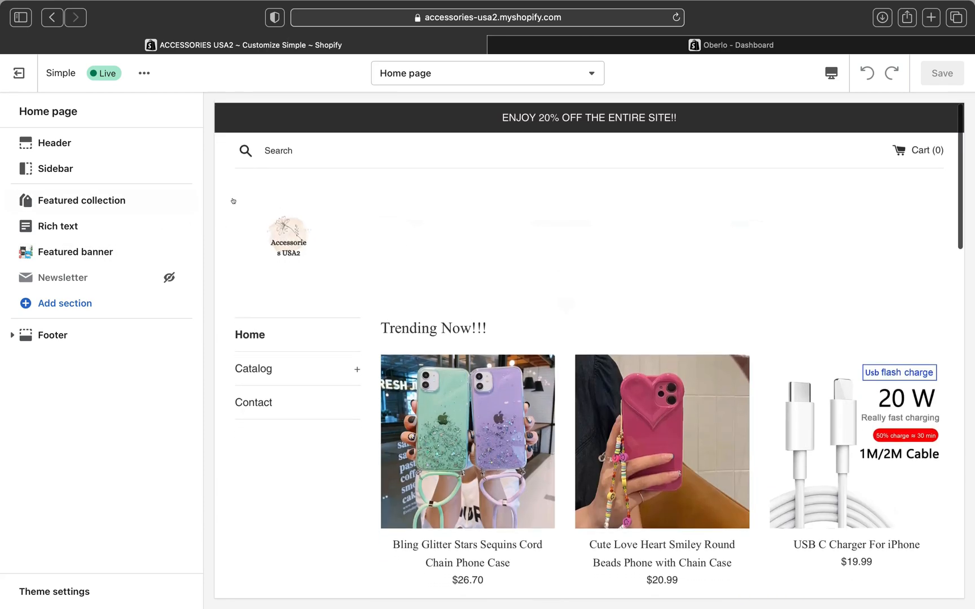
left_click_drag(186, 251, 196, 200)
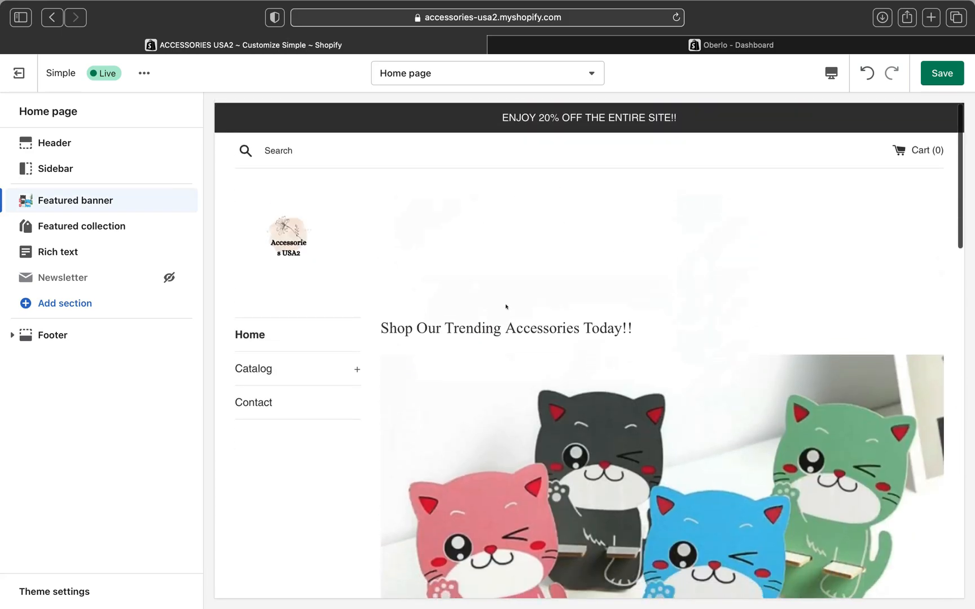
left_click(941, 73)
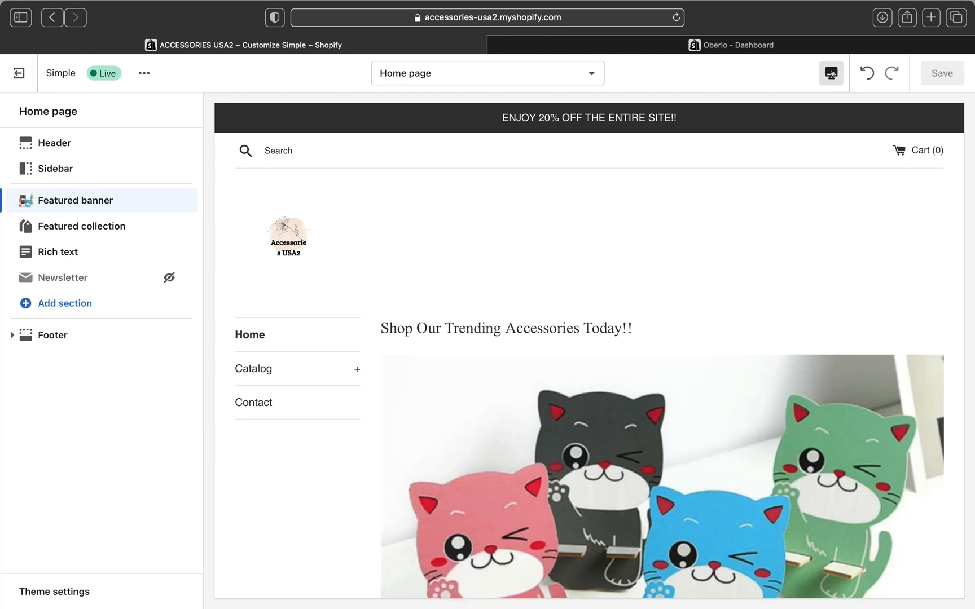
Preview the home page in mobile layout, then back in desktop layout
left_click(828, 74)
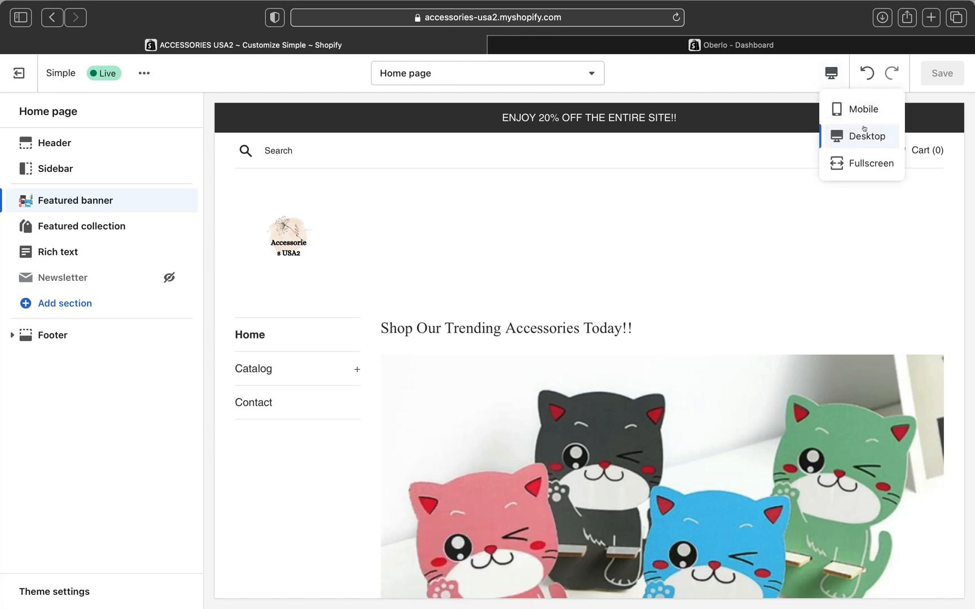
left_click(865, 108)
scroll(633, 407, "down", 7)
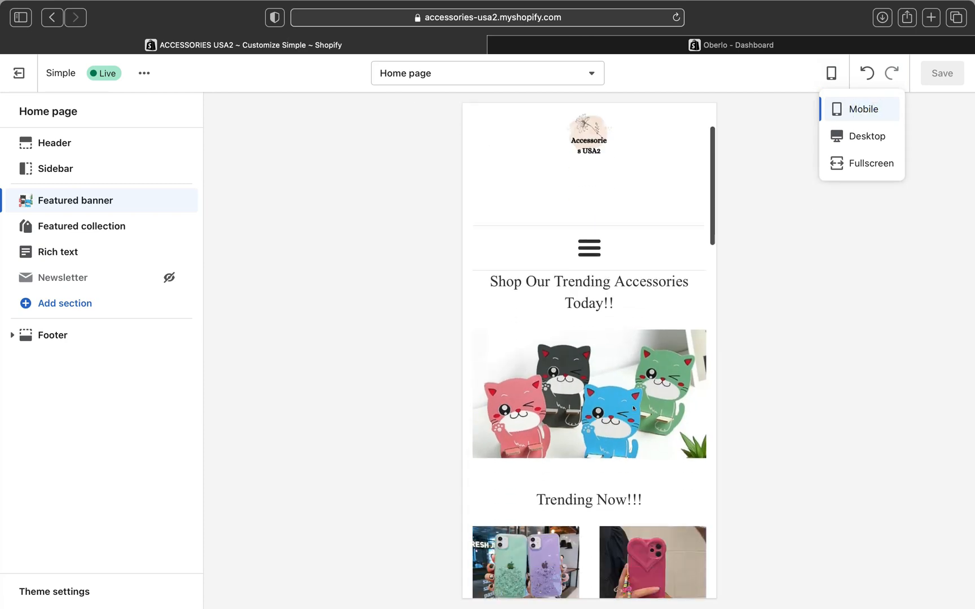
scroll(633, 407, "down", 10)
scroll(633, 402, "up", 15)
scroll(633, 401, "up", 3)
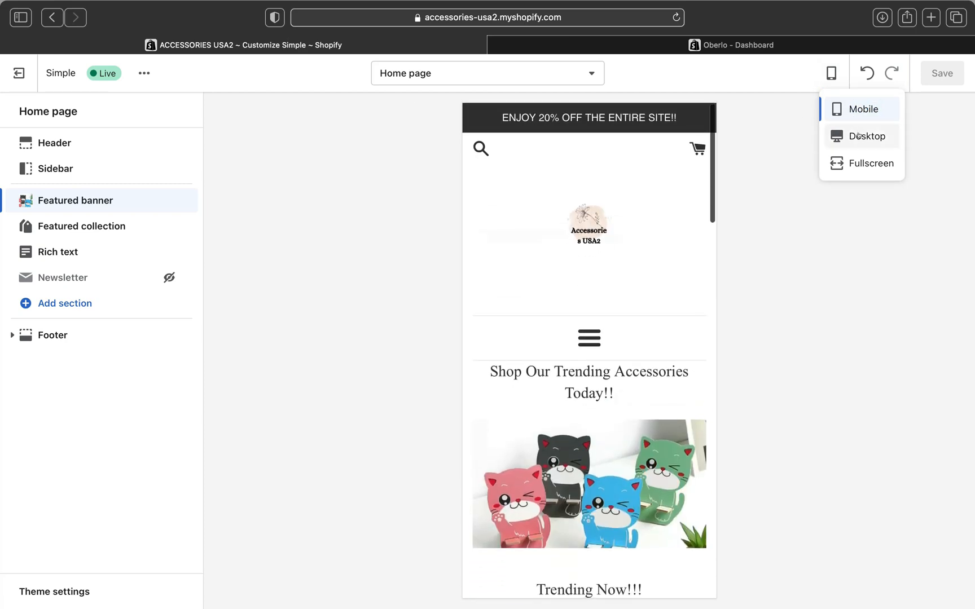
left_click(866, 136)
scroll(610, 373, "down", 3)
scroll(610, 372, "up", 3)
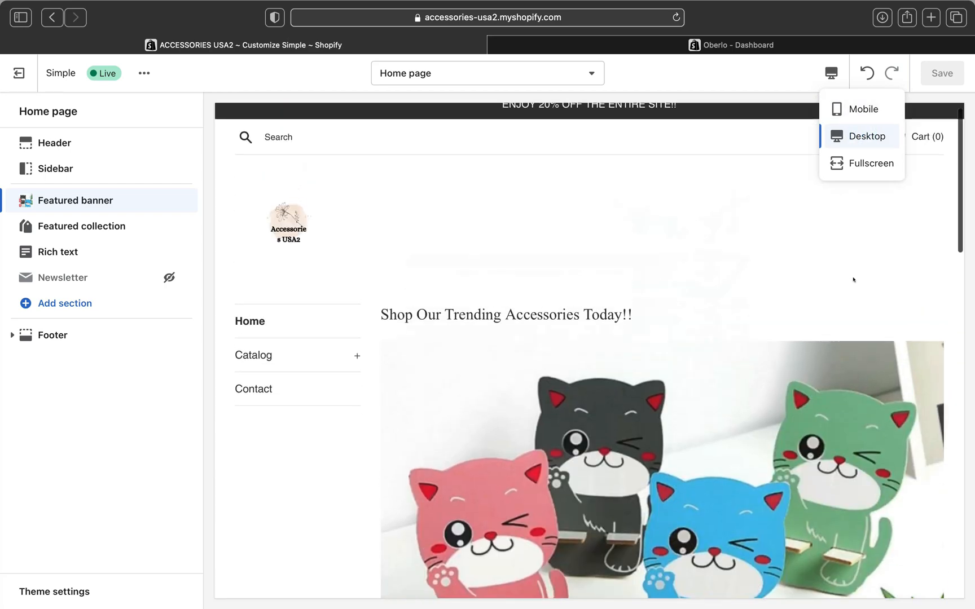
Show the home page preview fullscreen, then glance at the Oberlo tab and return
left_click(860, 150)
left_click(860, 162)
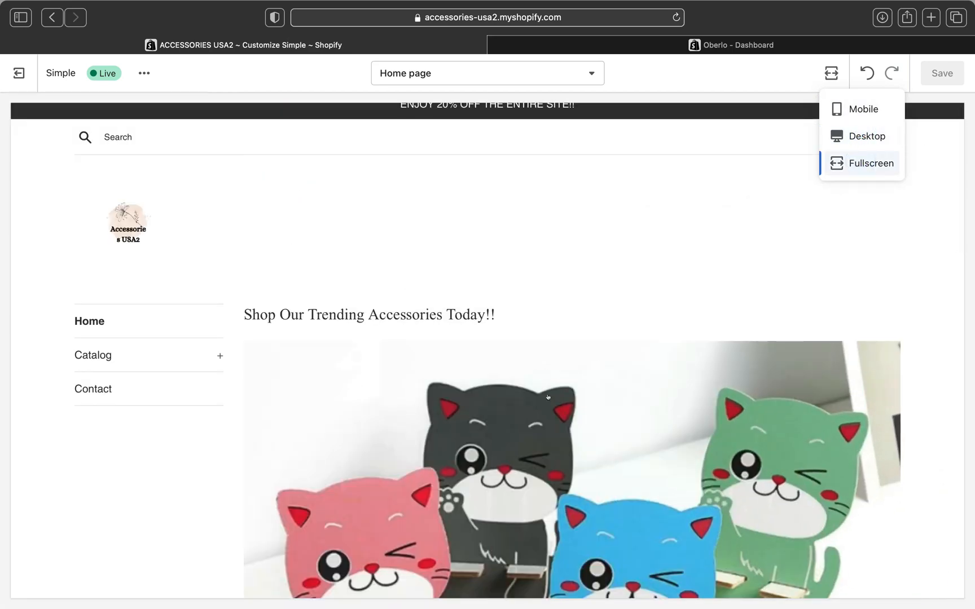
scroll(548, 397, "down", 10)
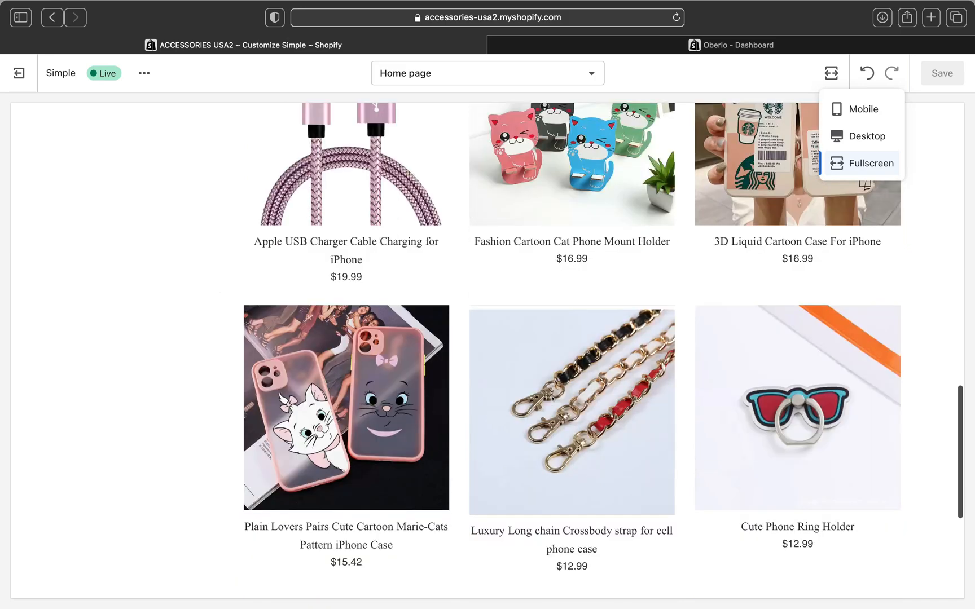
scroll(551, 399, "down", 5)
scroll(551, 398, "up", 15)
left_click(530, 44)
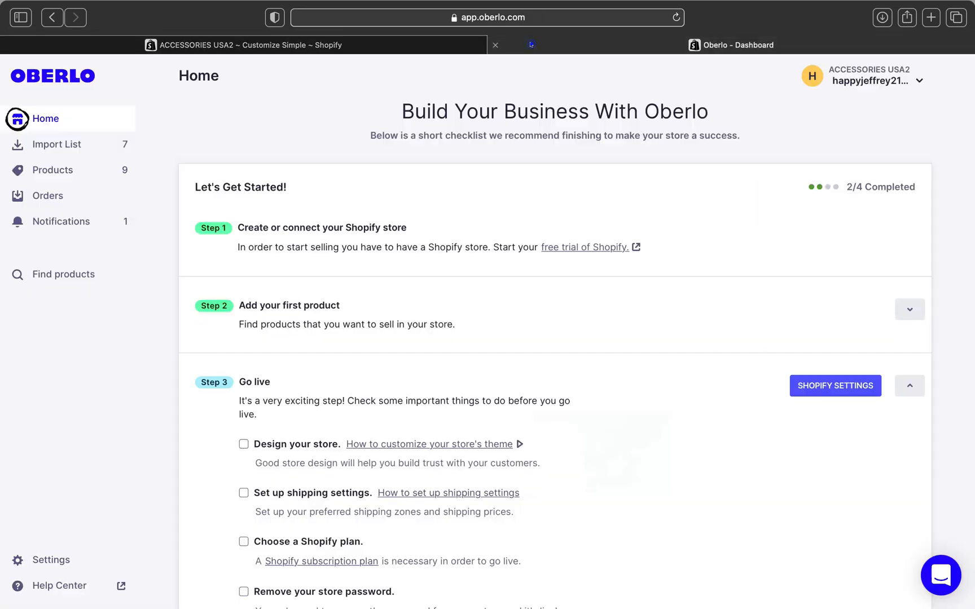
left_click(352, 44)
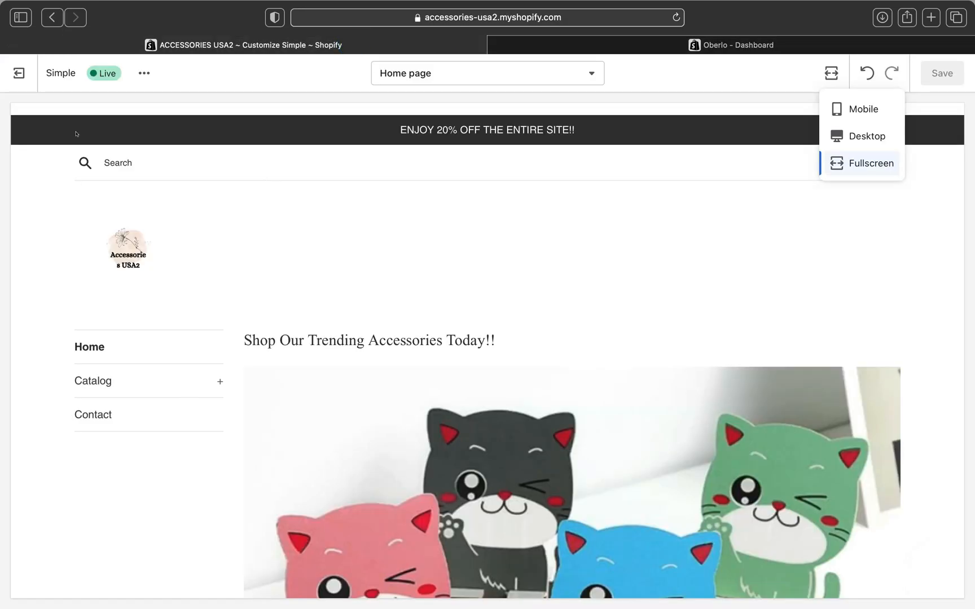
Open the live storefront and test the cat banner's link to its collection
left_click(20, 69)
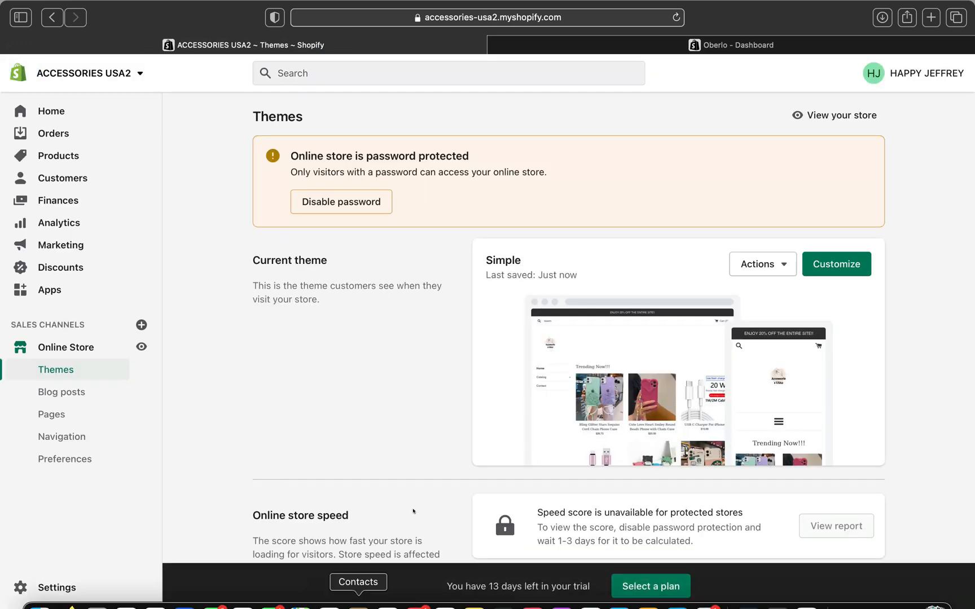
left_click(141, 346)
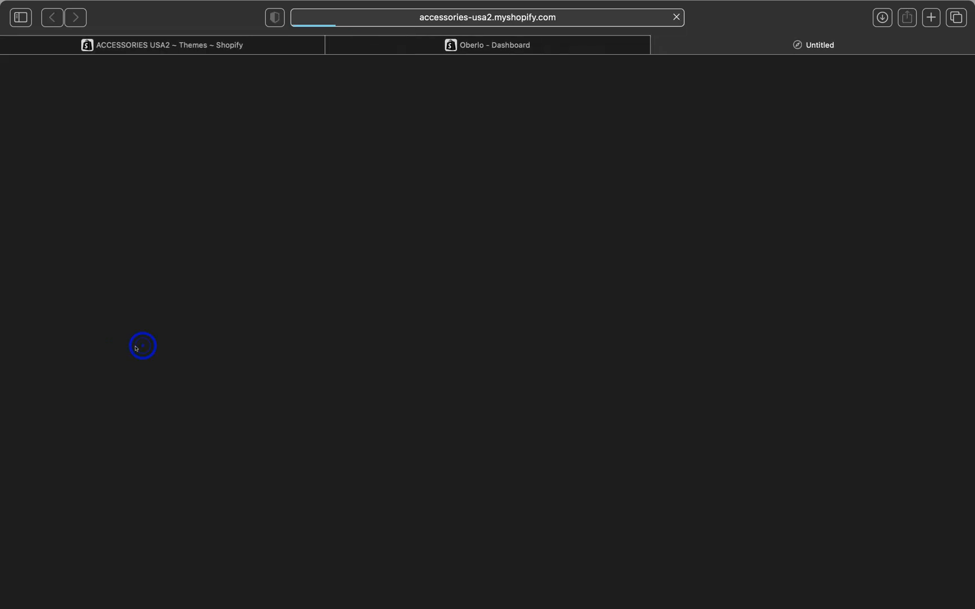
scroll(567, 243, "down", 2)
scroll(568, 243, "down", 2)
scroll(564, 241, "up", 5)
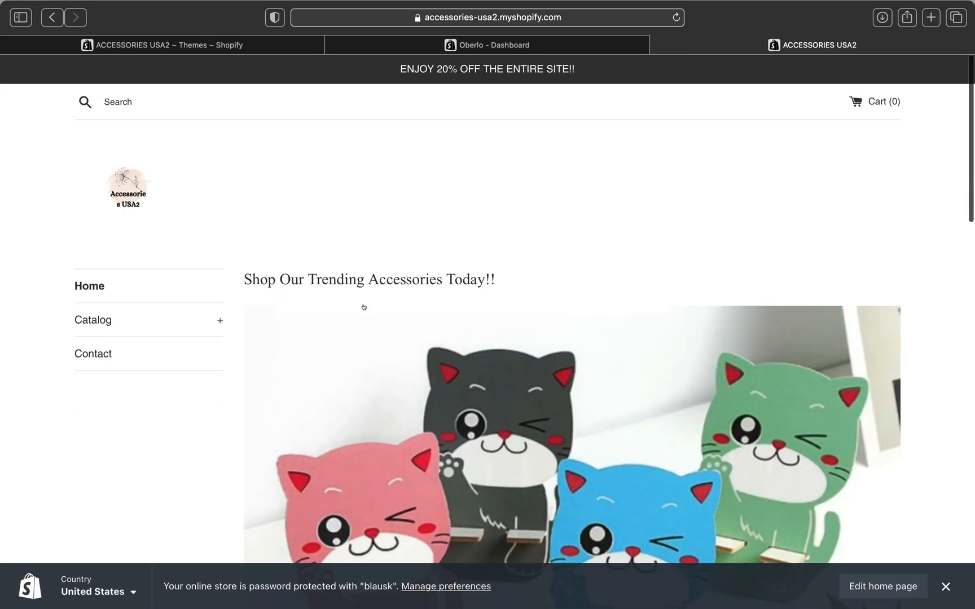
scroll(364, 307, "down", 5)
scroll(364, 307, "up", 5)
scroll(537, 370, "down", 3)
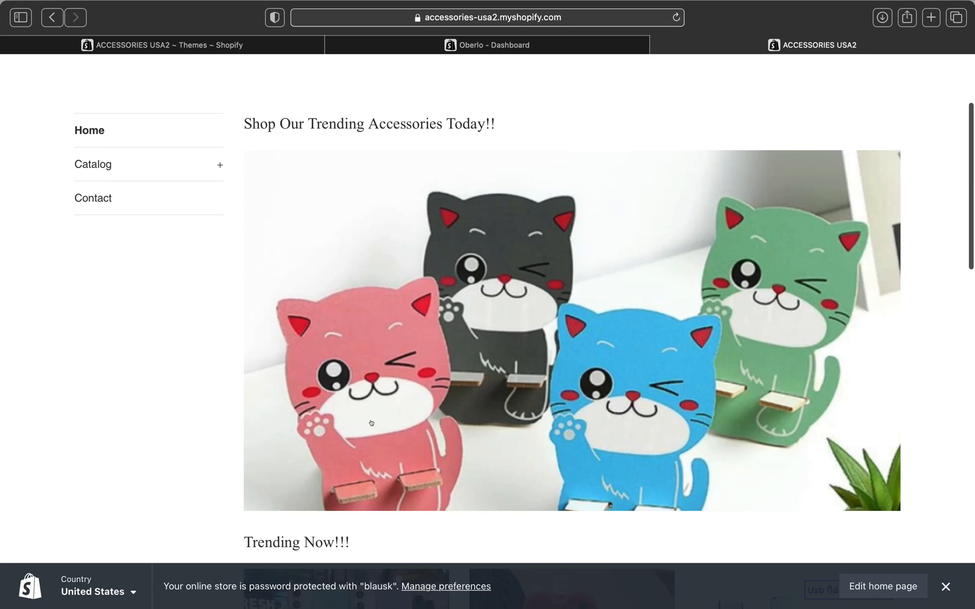
left_click(567, 319)
scroll(570, 320, "down", 4)
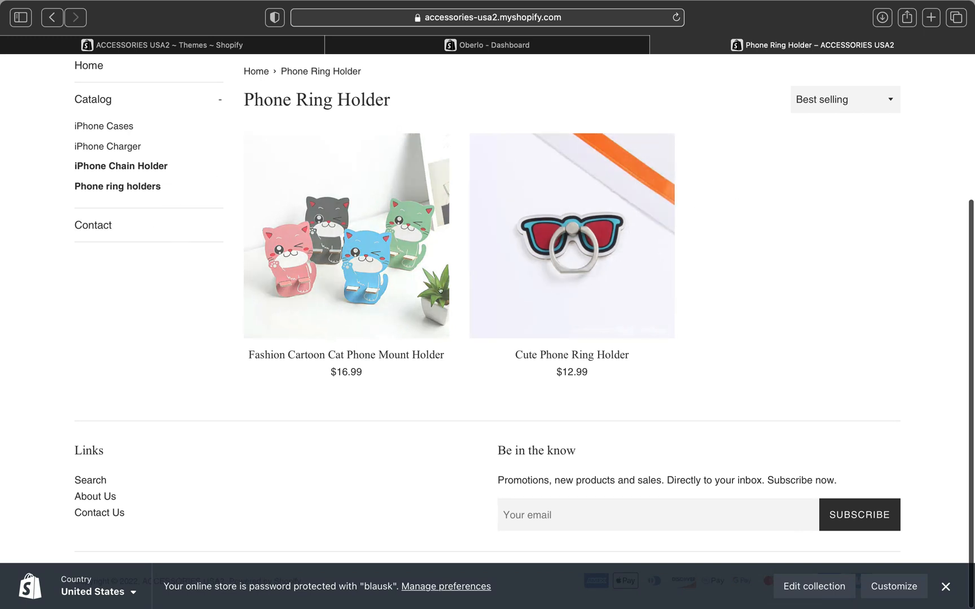
scroll(433, 279, "up", 5)
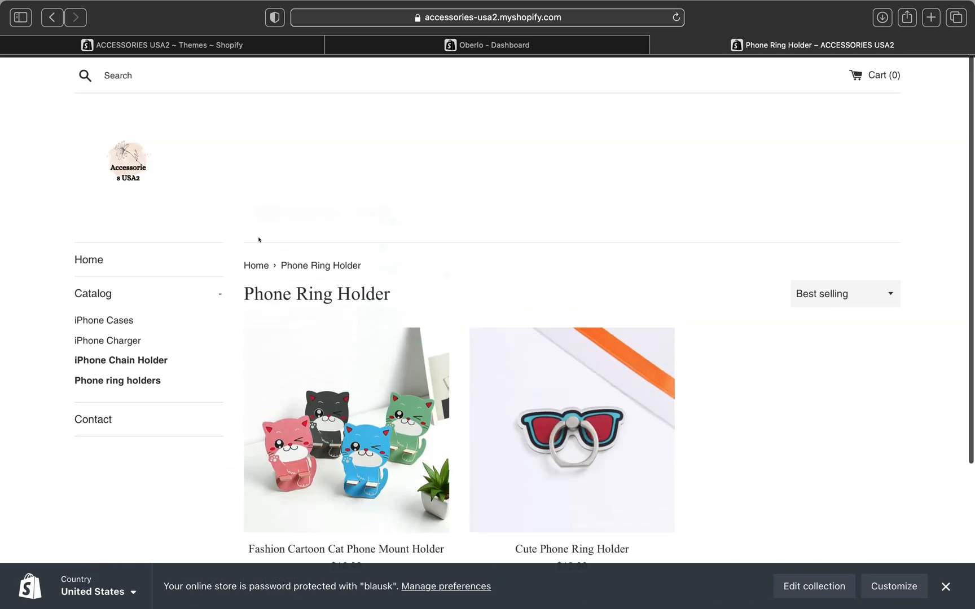
Return to the store home page and open the iPhone Cases collection from the catalog
left_click(88, 259)
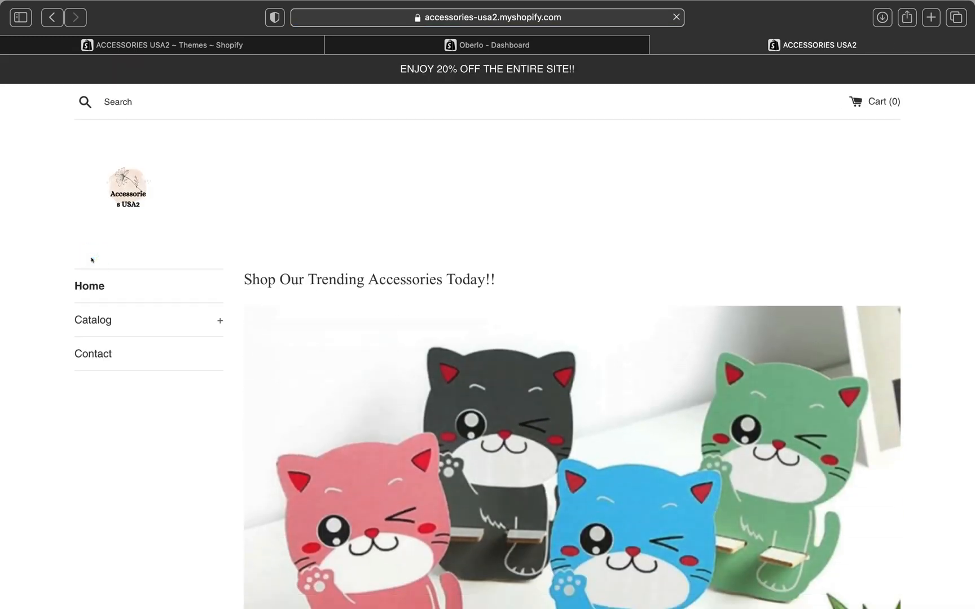
scroll(519, 436, "down", 15)
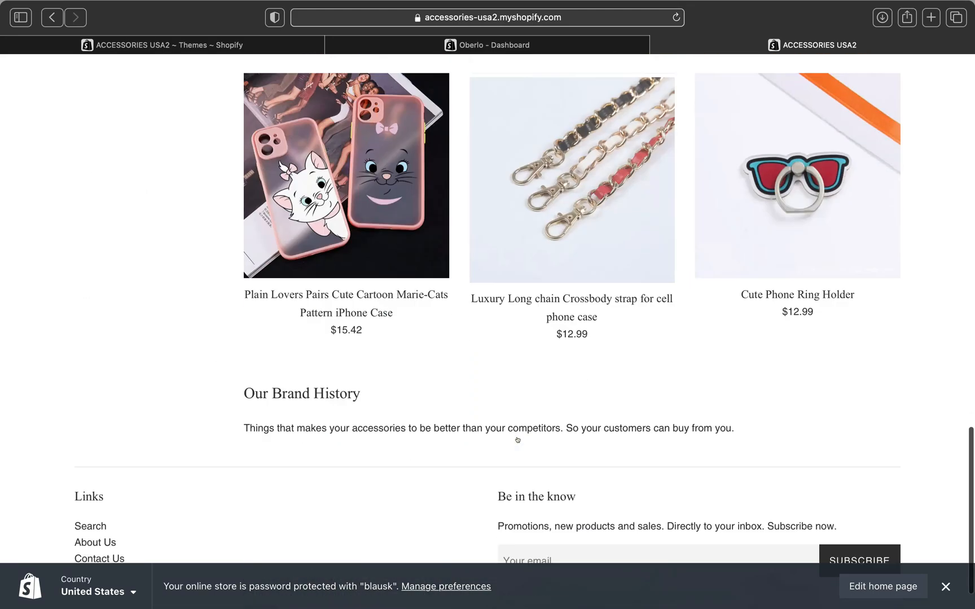
scroll(518, 437, "up", 15)
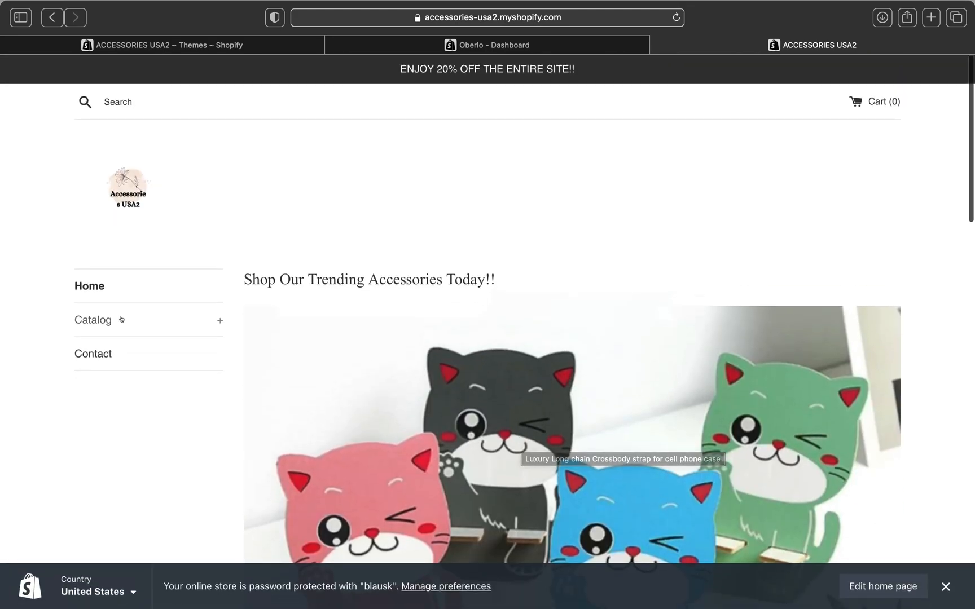
left_click(121, 320)
scroll(247, 332, "down", 6)
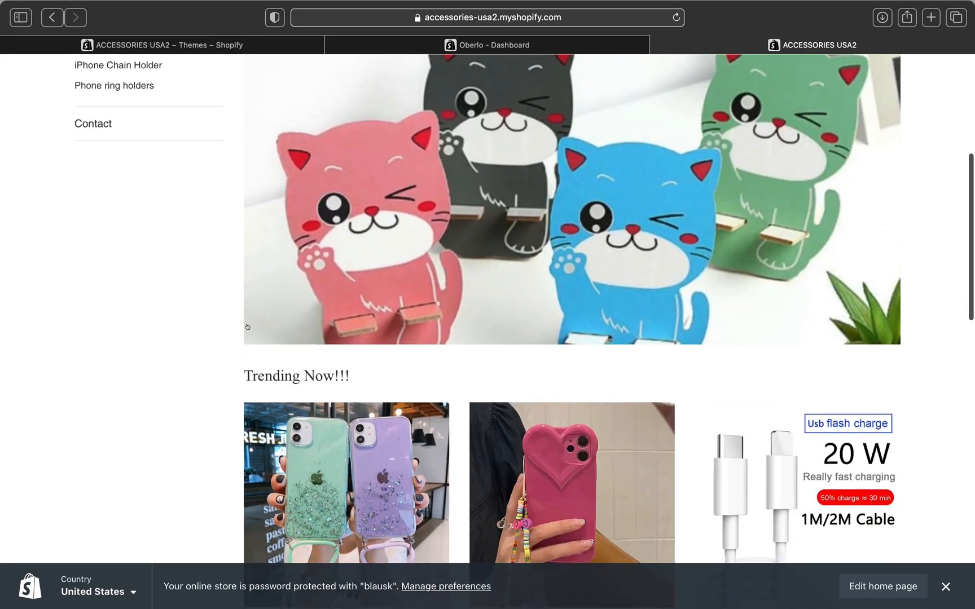
scroll(246, 327, "down", 5)
scroll(246, 326, "up", 15)
left_click(120, 347)
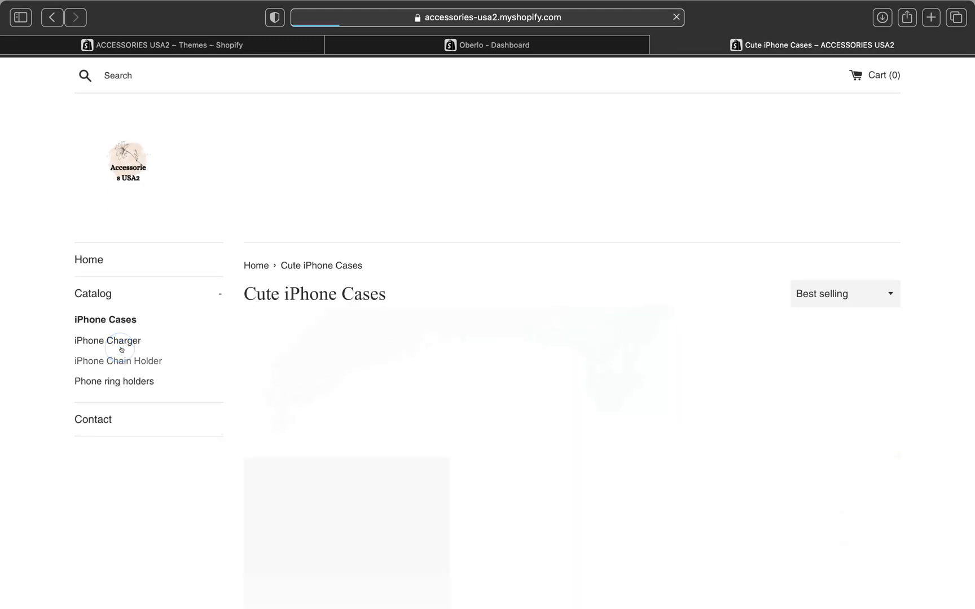
Browse the iPhone Charger and Phone ring holders collections, then return to the Themes admin page
scroll(360, 472, "down", 9)
scroll(360, 472, "up", 6)
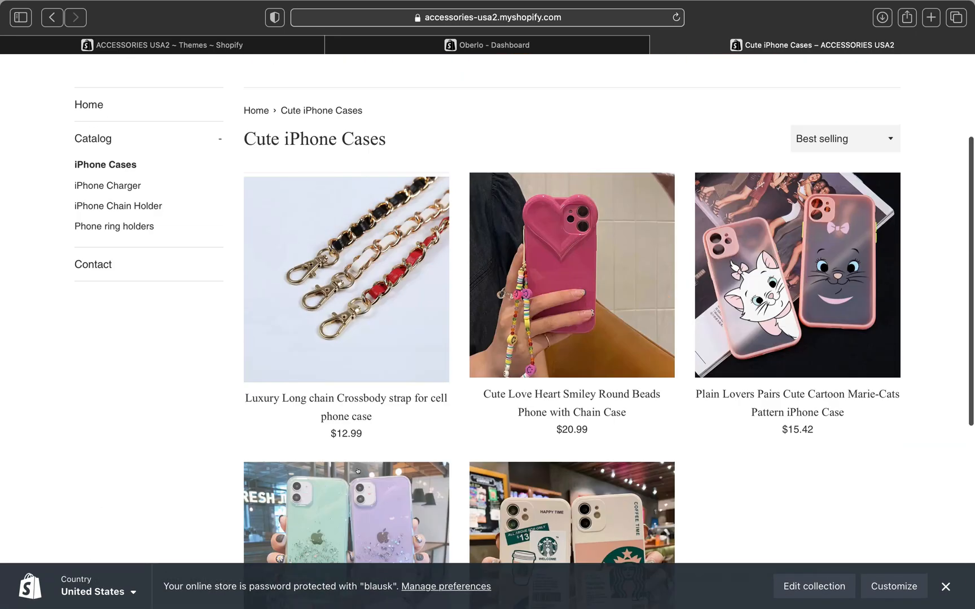
left_click(109, 185)
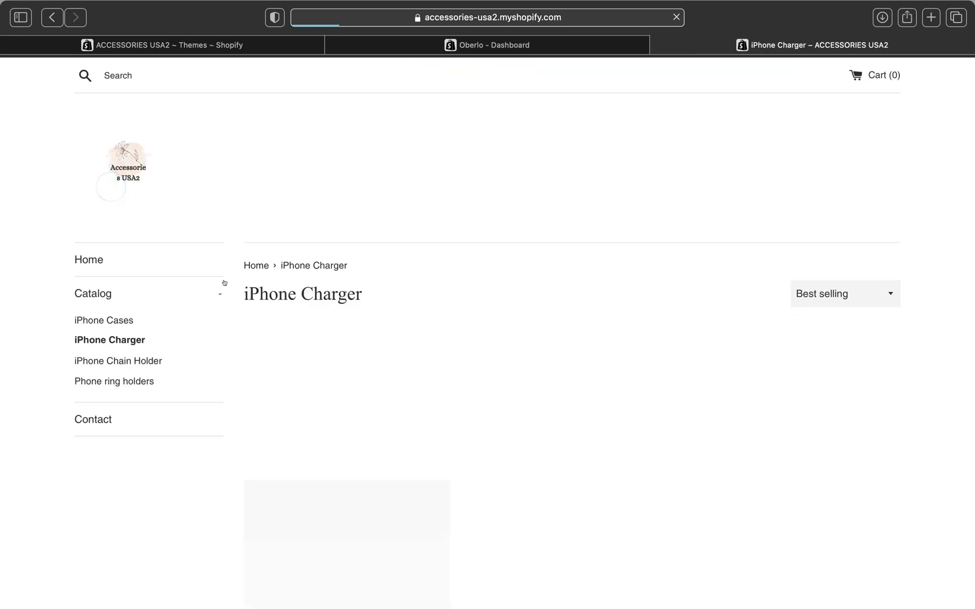
scroll(368, 423, "down", 3)
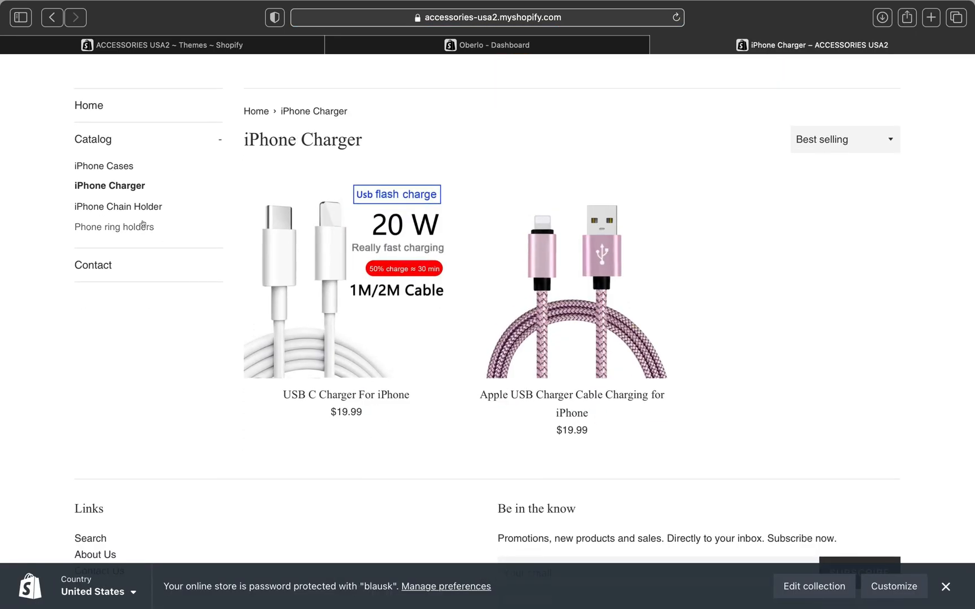
left_click(108, 207)
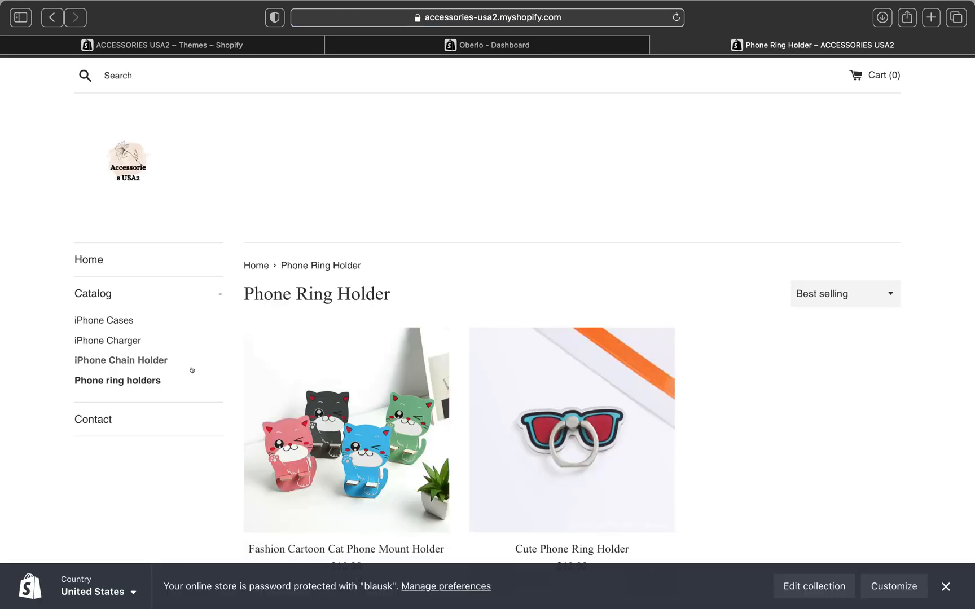
scroll(184, 367, "down", 3)
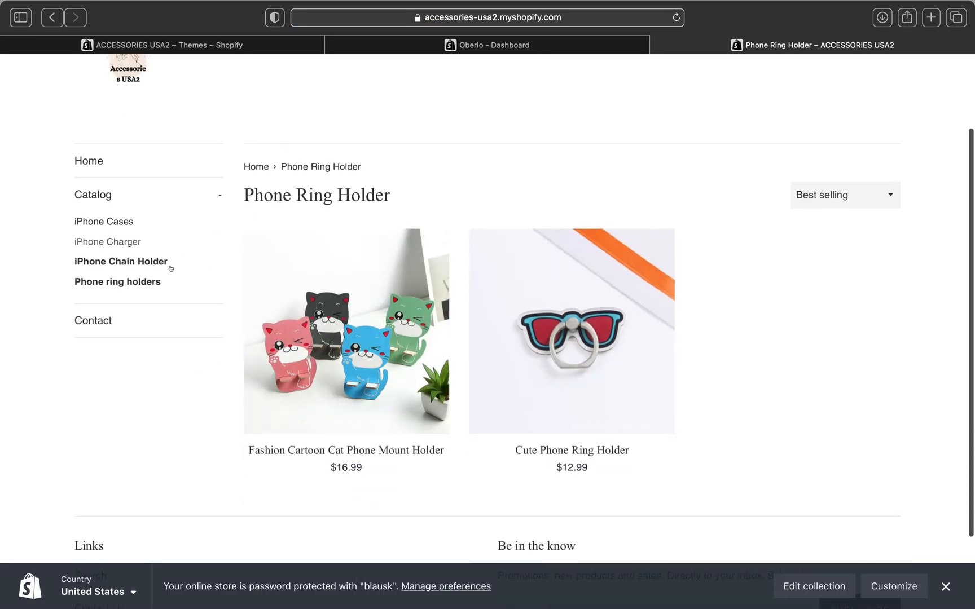
left_click(229, 44)
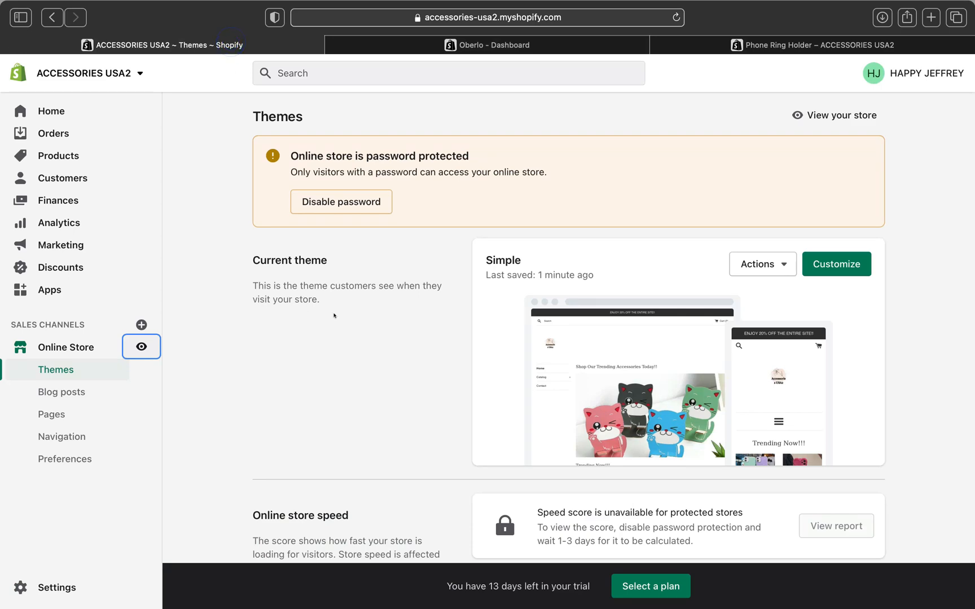
Open the Simple theme in the editor, look over the preview, and show its Theme settings panel
left_click(836, 264)
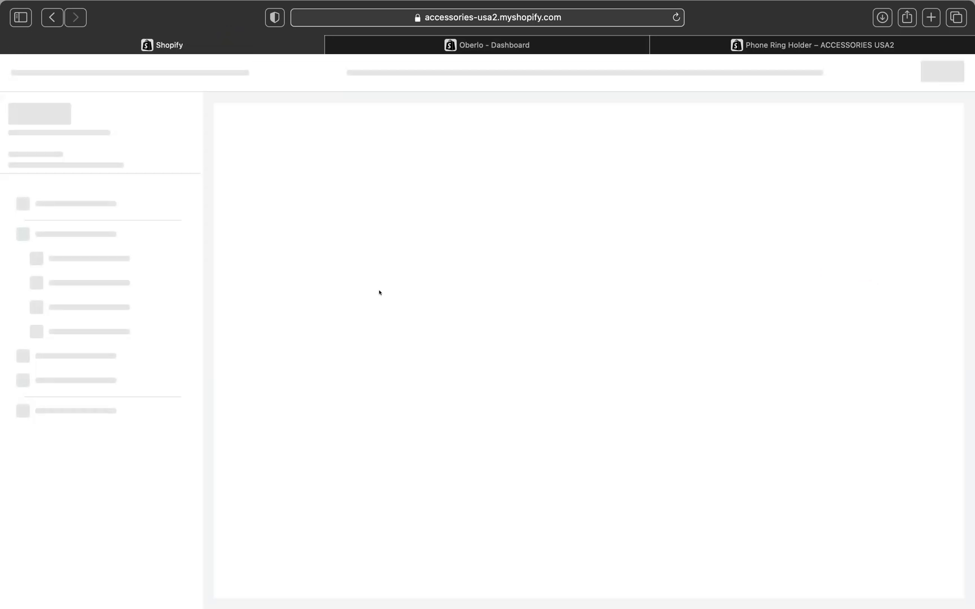
scroll(379, 293, "down", 5)
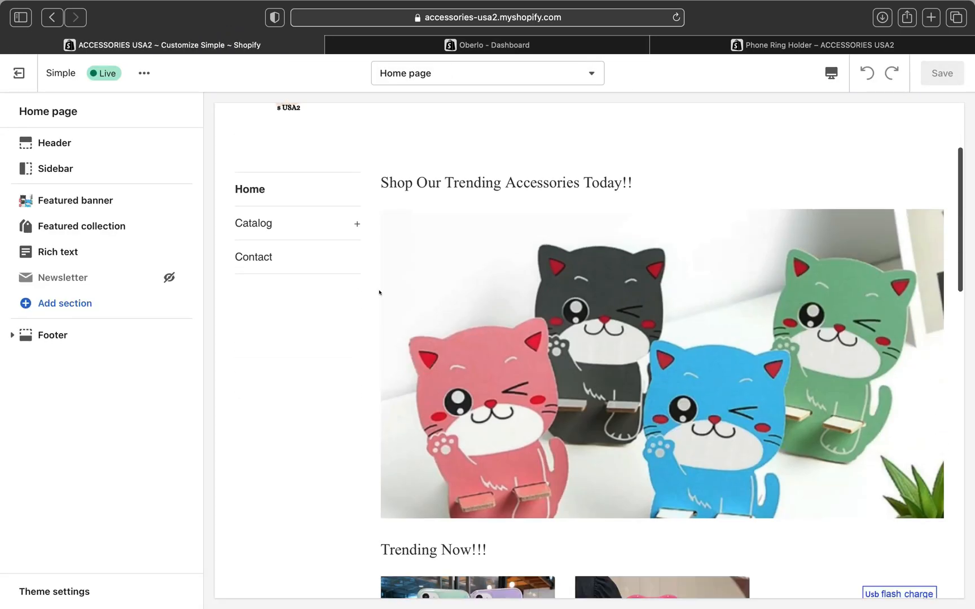
scroll(379, 292, "down", 15)
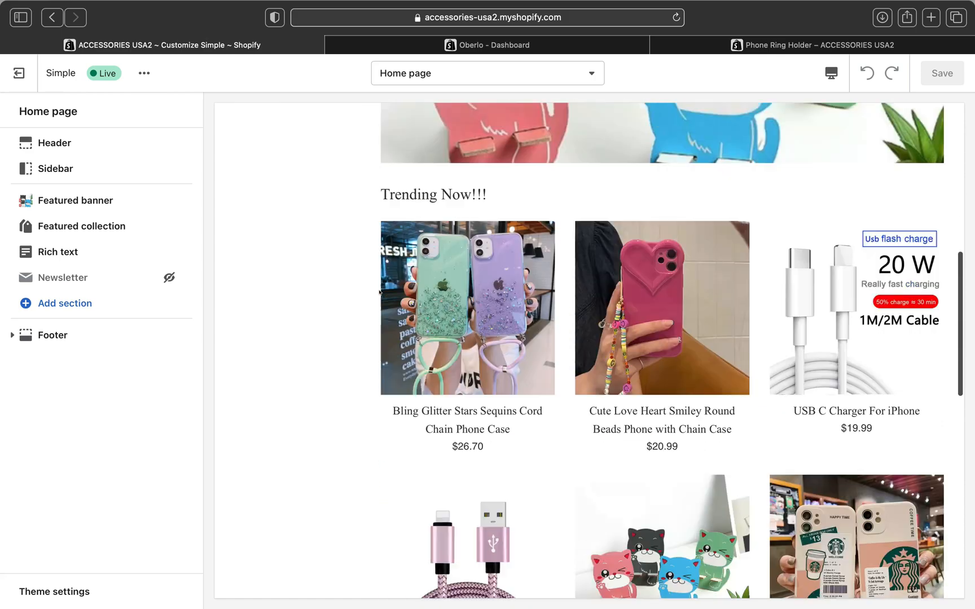
scroll(379, 292, "down", 5)
scroll(379, 292, "up", 20)
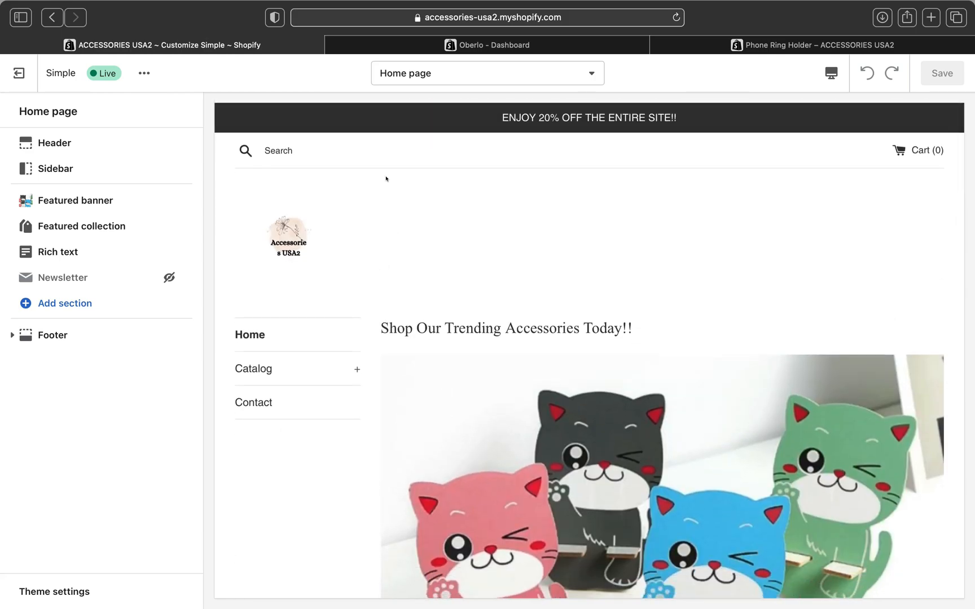
scroll(480, 398, "down", 20)
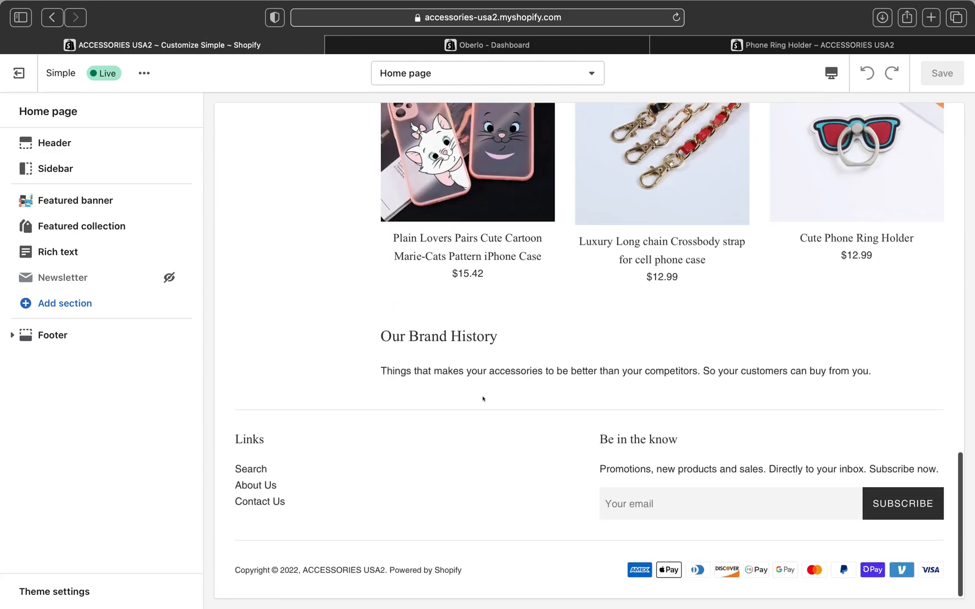
scroll(483, 398, "up", 12)
scroll(483, 398, "up", 10)
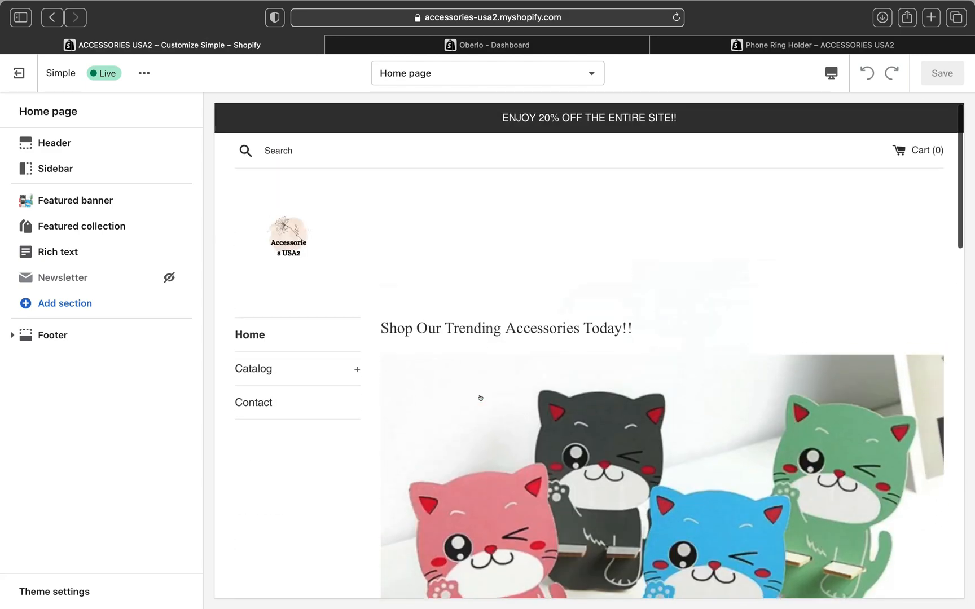
left_click(34, 592)
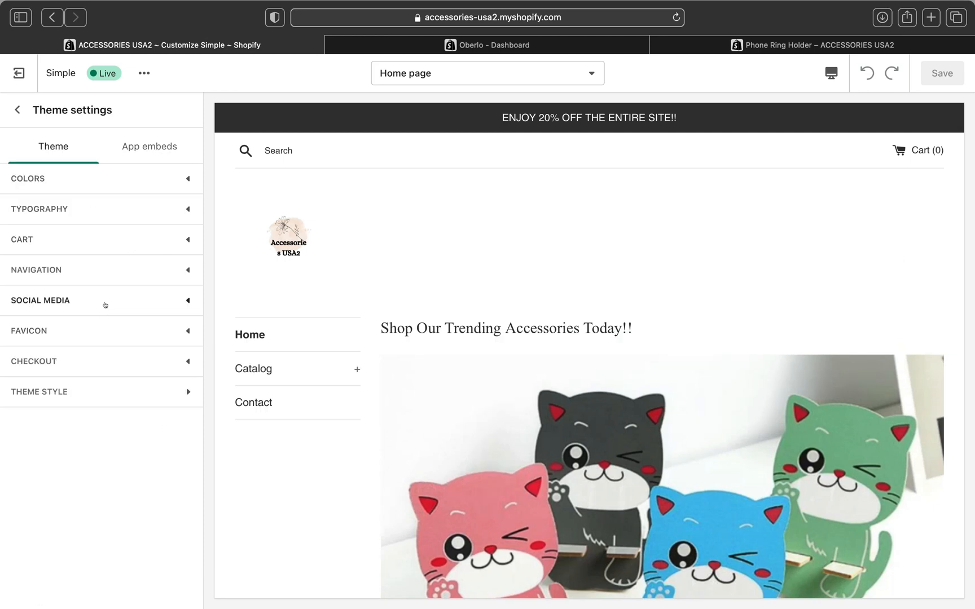
Darken the Links and primary button background colour to near-black #180404
left_click(65, 187)
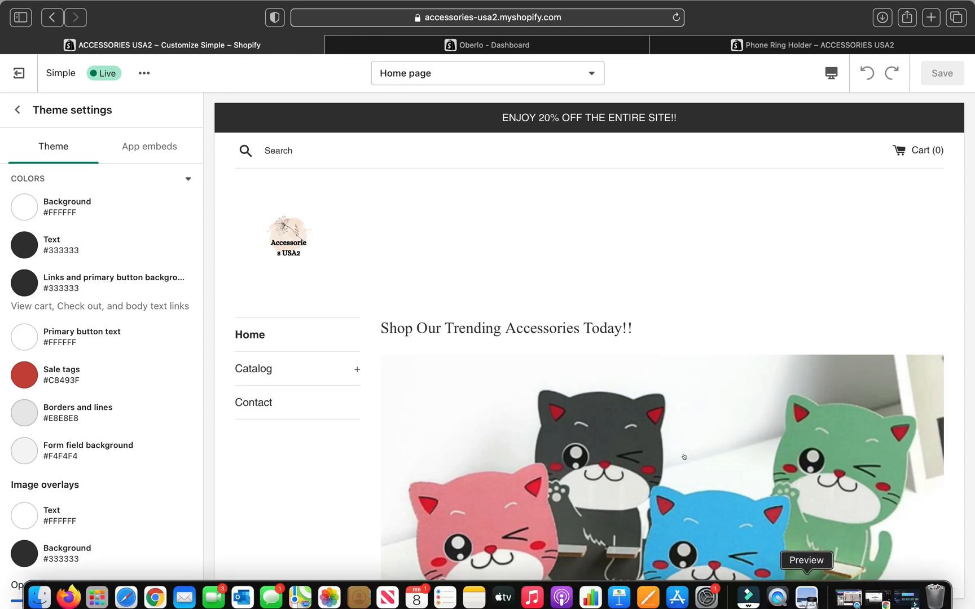
scroll(757, 405, "down", 10)
scroll(759, 405, "up", 10)
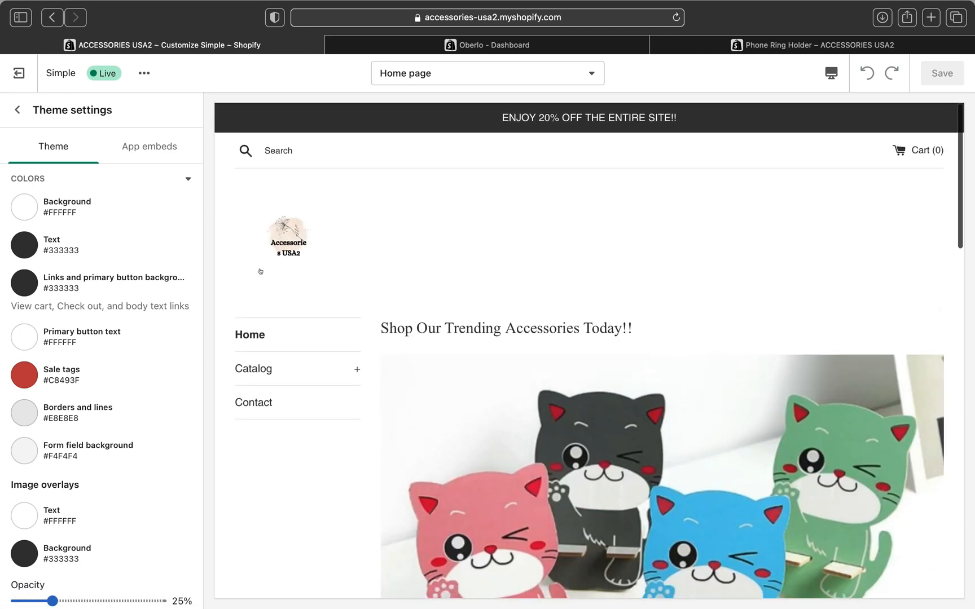
scroll(102, 319, "down", 1)
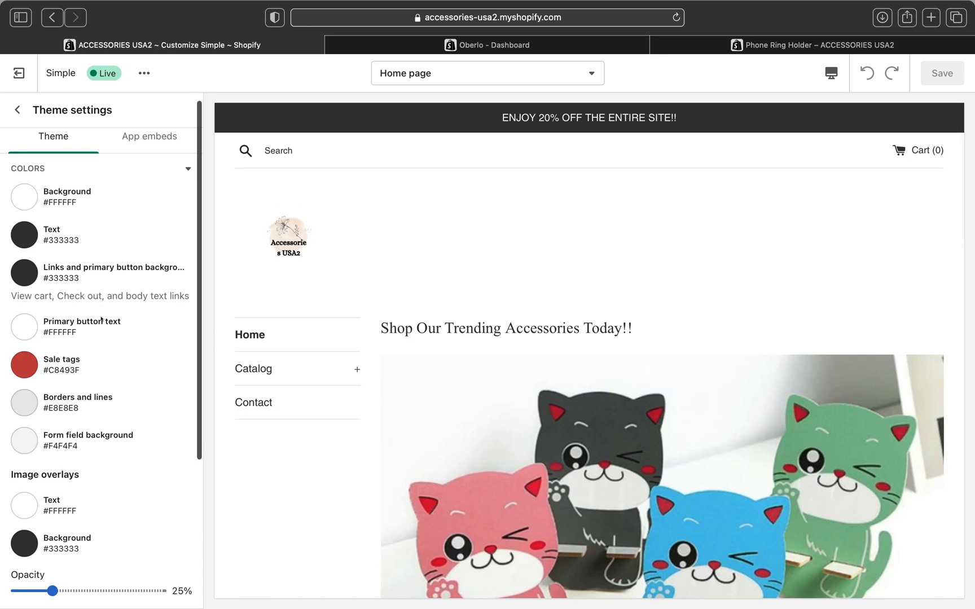
left_click(22, 273)
left_click_drag(20, 383, 104, 392)
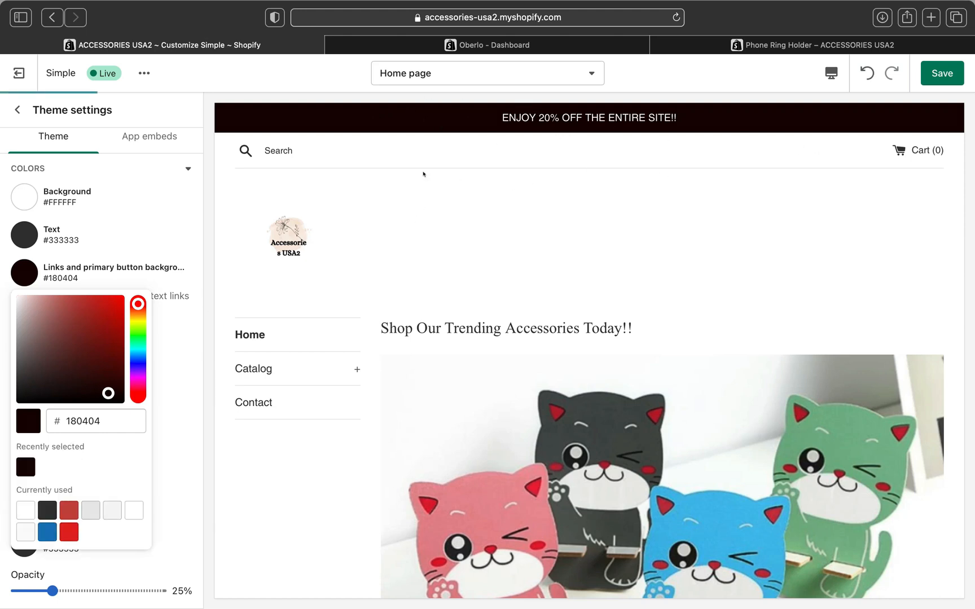
Apply the same dark #180404 swatch to the image overlay background, leaving borders unchanged
left_click(167, 397)
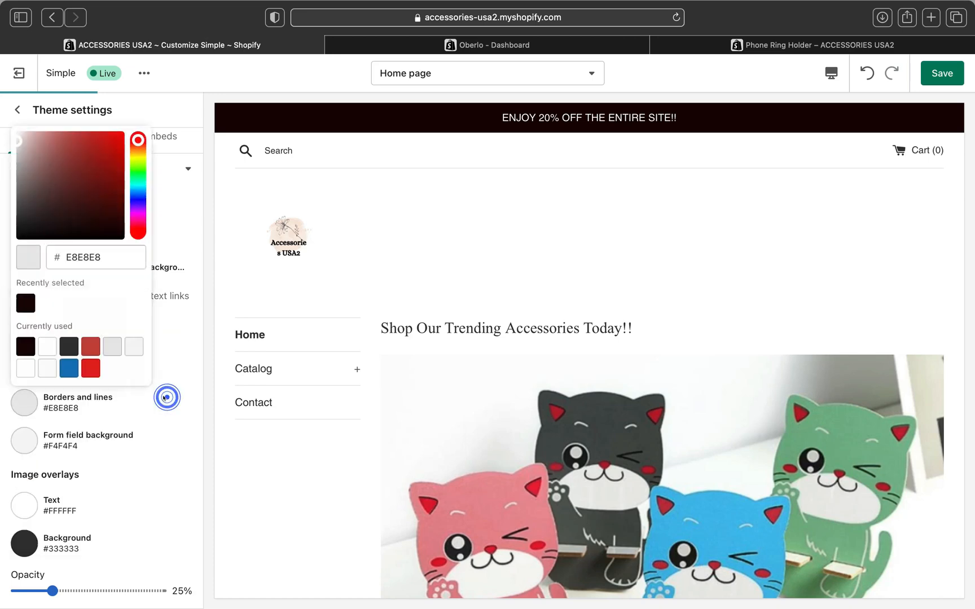
scroll(275, 398, "down", 15)
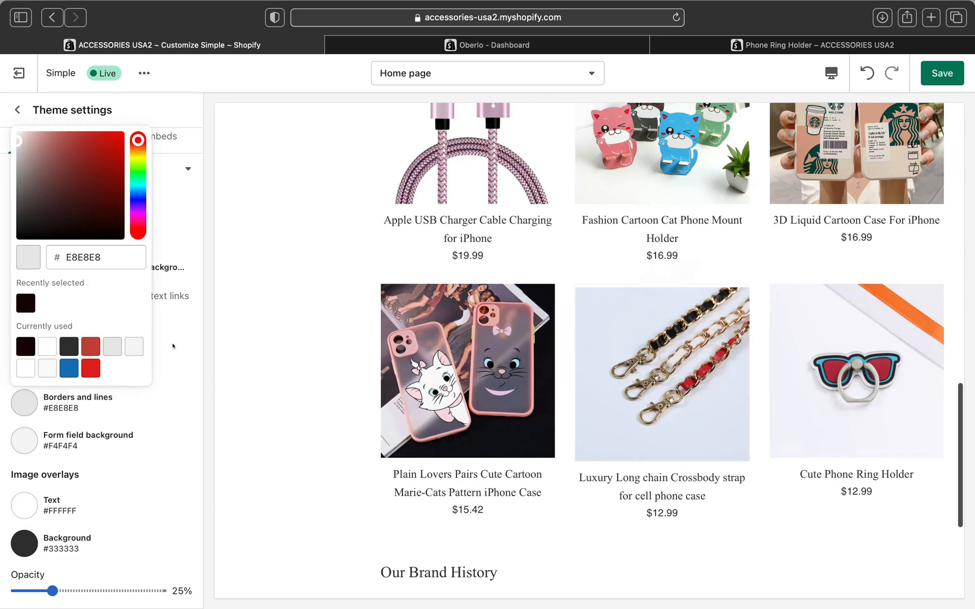
left_click(177, 349)
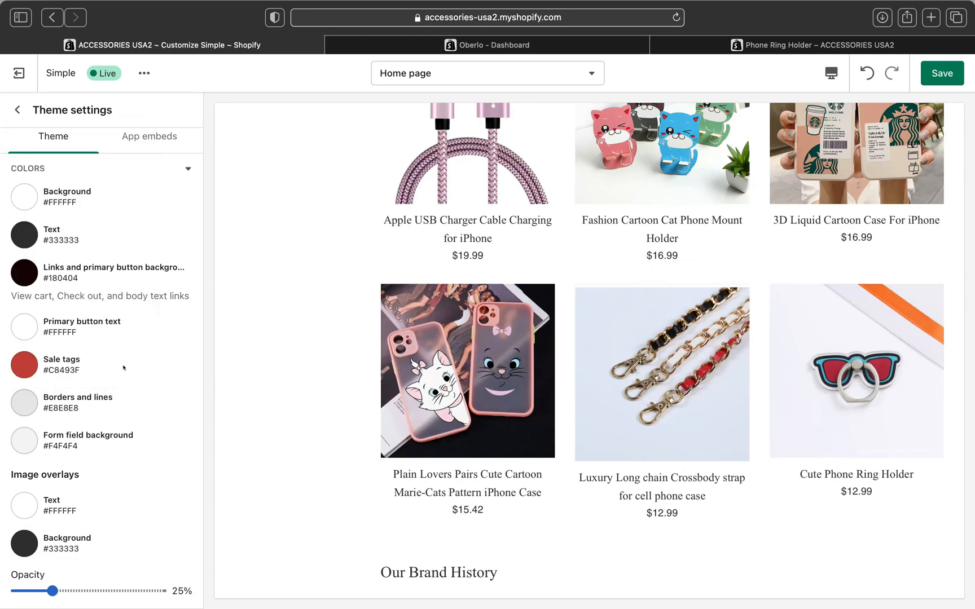
scroll(101, 412, "down", 3)
left_click(19, 450)
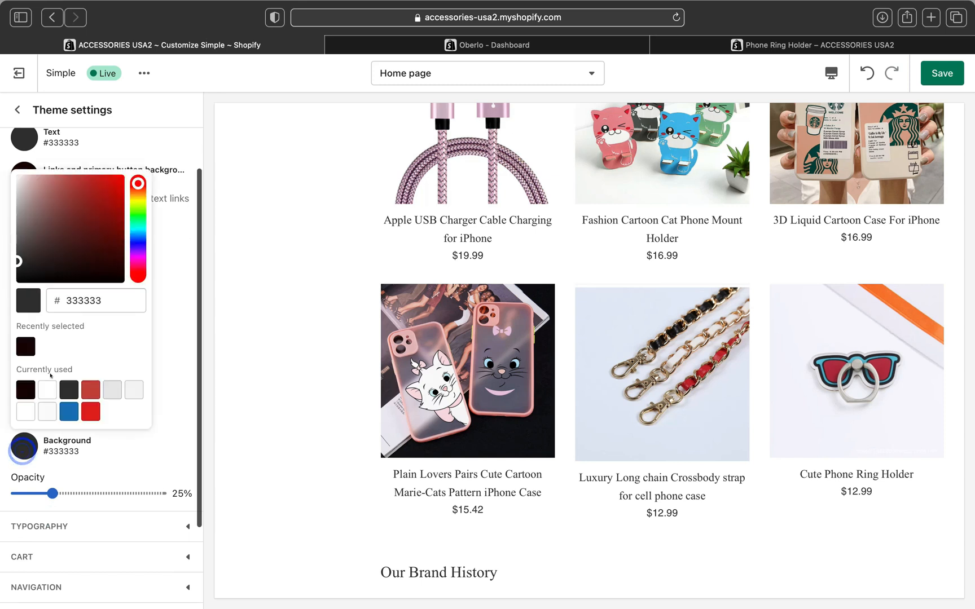
left_click(26, 348)
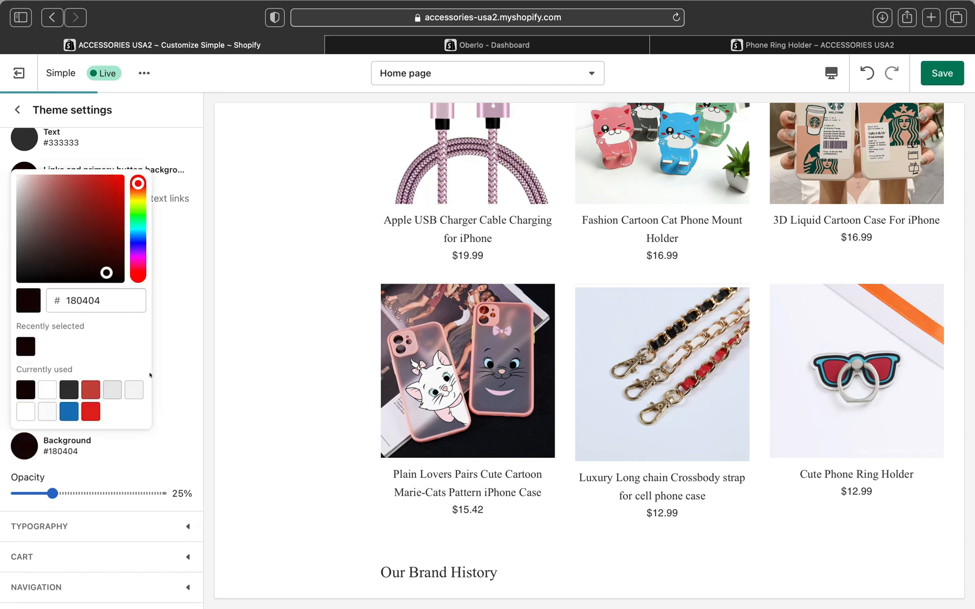
left_click(185, 370)
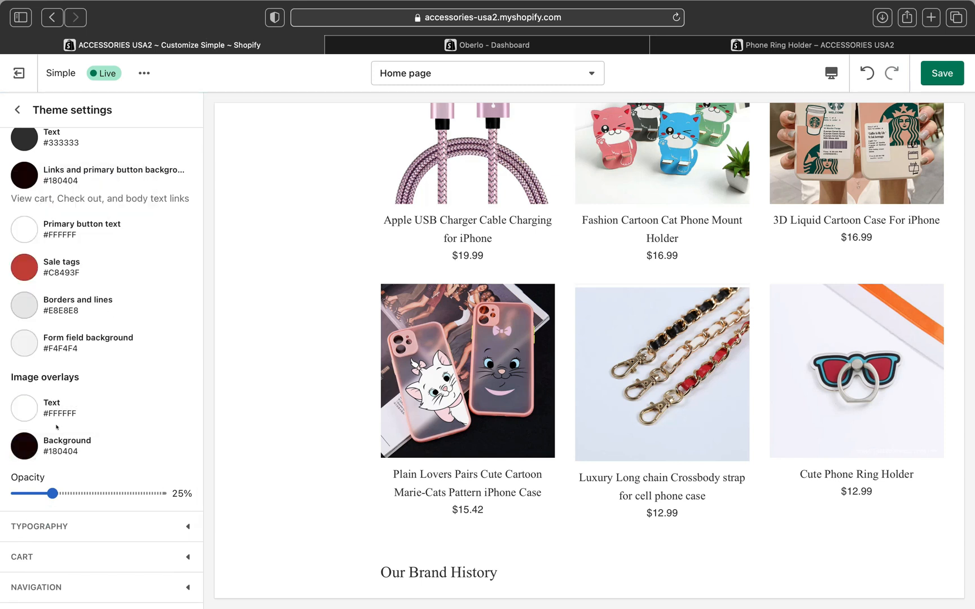
Set the Text colour to #180404 too, replacing #333333, and save the theme
scroll(28, 232, "up", 3)
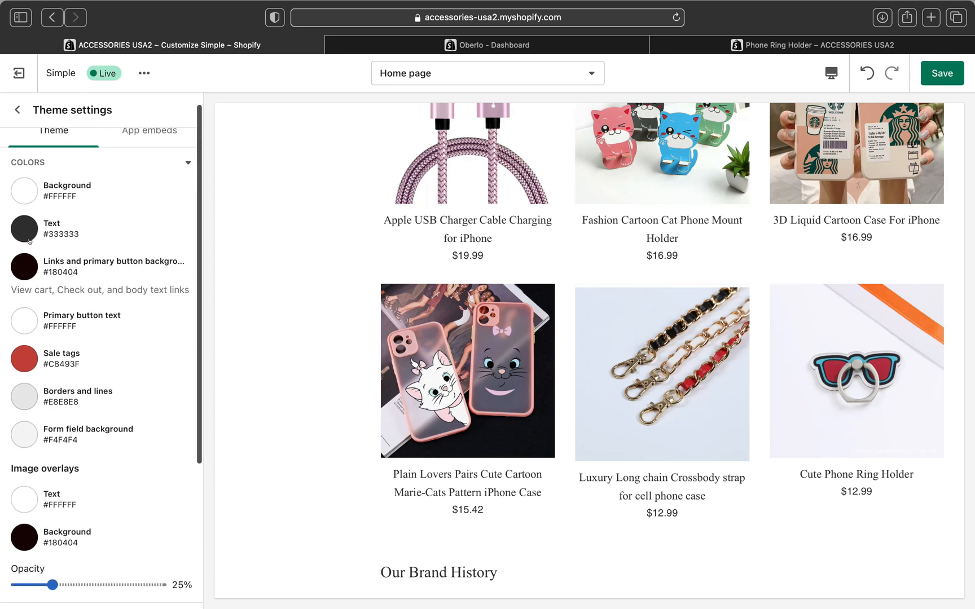
left_click(25, 226)
left_click(25, 423)
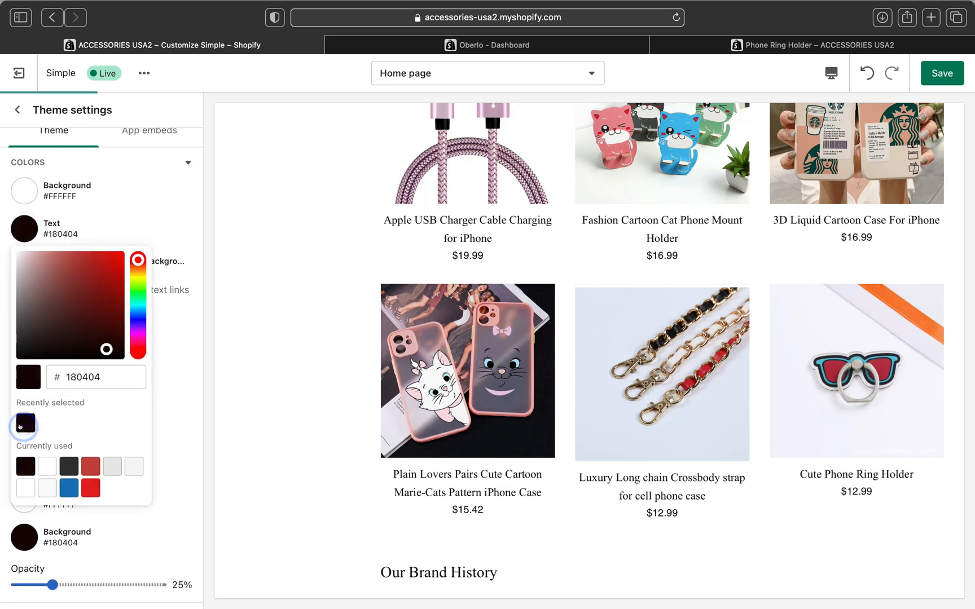
left_click(245, 191)
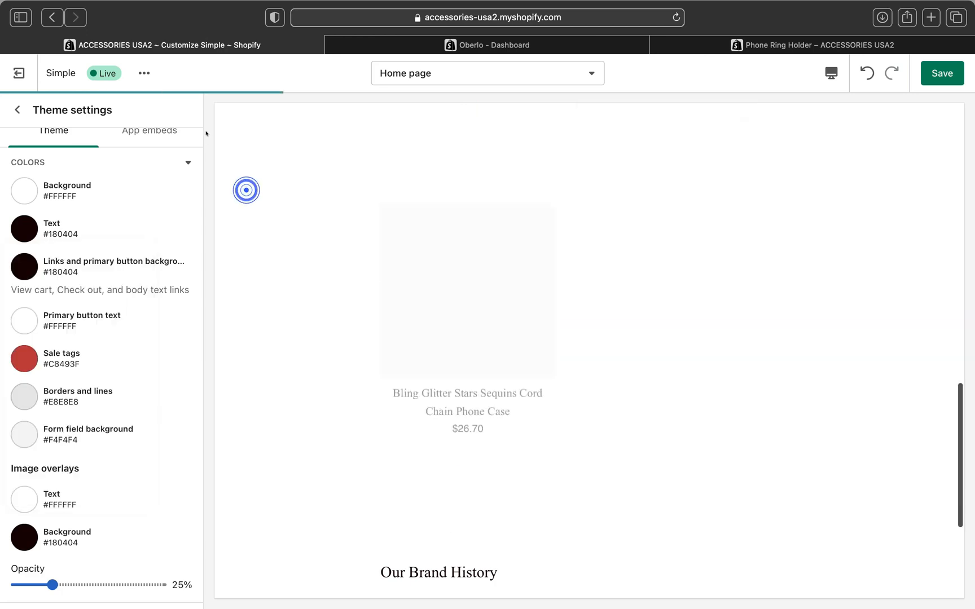
left_click(941, 73)
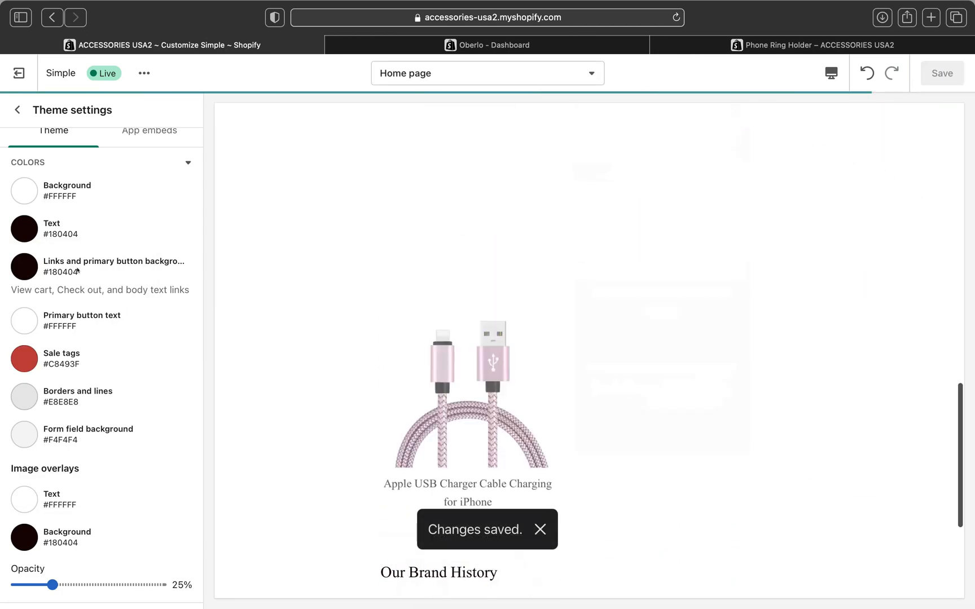
scroll(79, 274, "down", 5)
scroll(77, 266, "down", 1)
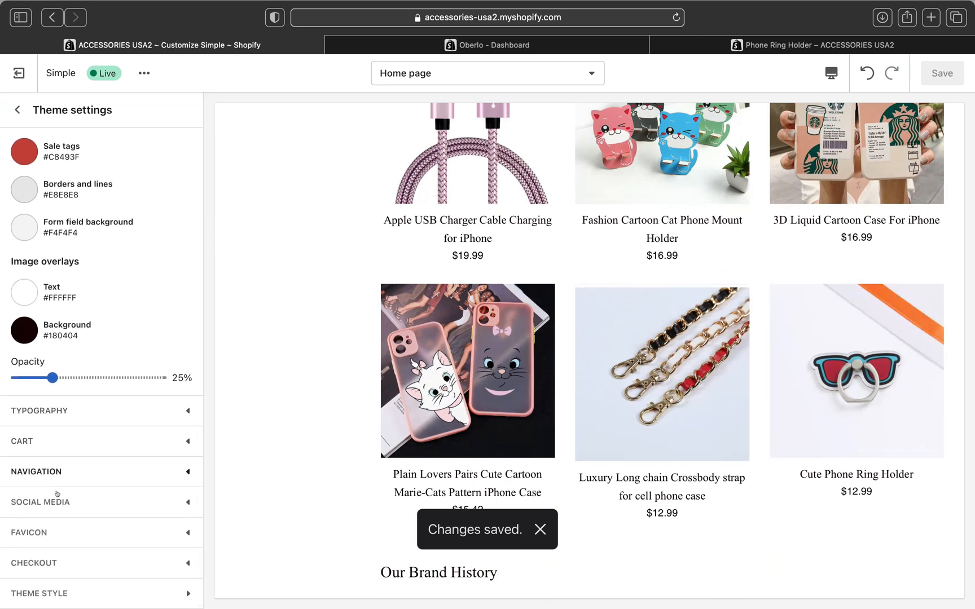
Expand Typography and browse heading fonts, trying Sans-serif and Abril Fatface
left_click(55, 421)
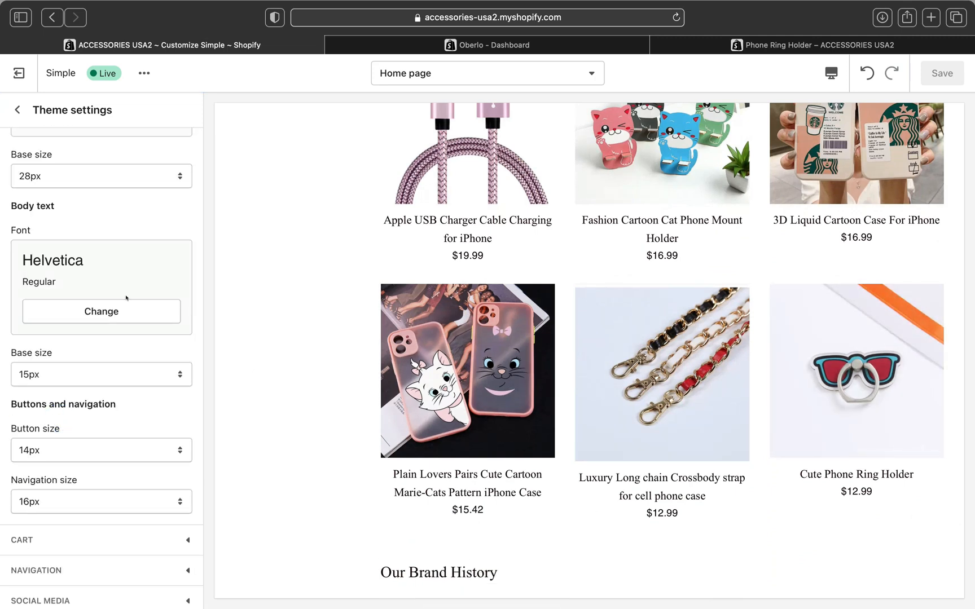
scroll(97, 210, "up", 1)
scroll(97, 211, "up", 5)
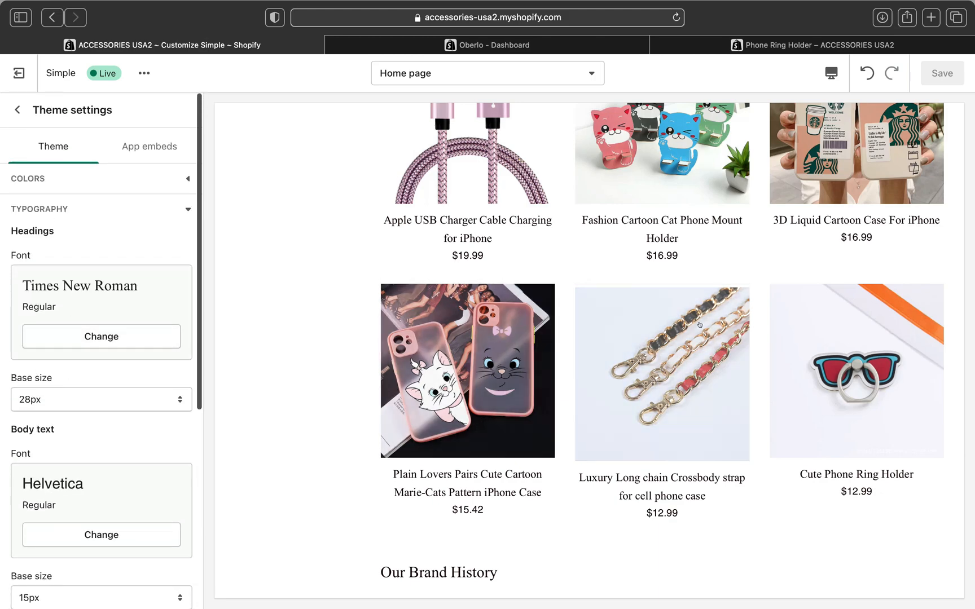
scroll(700, 325, "up", 10)
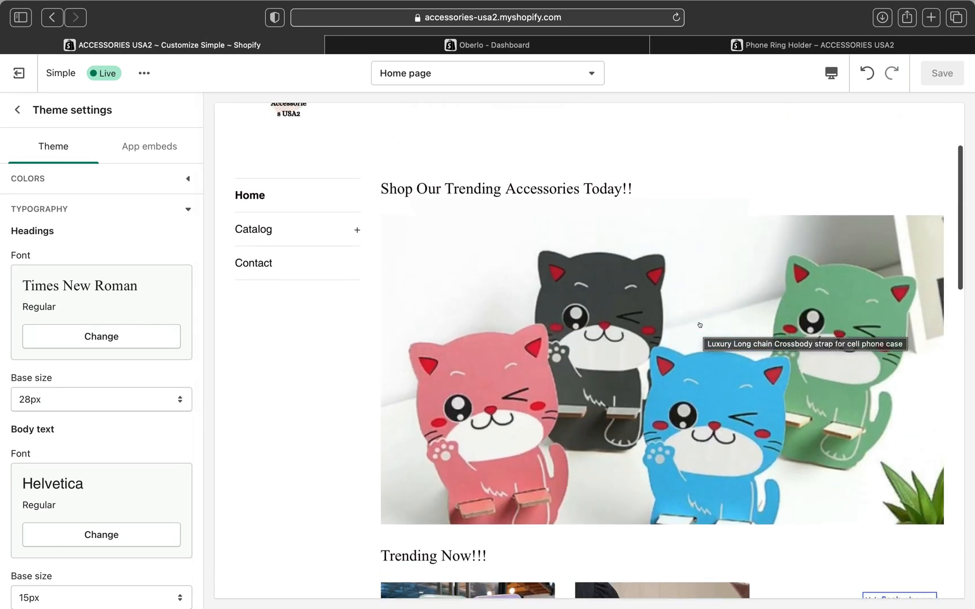
scroll(699, 325, "down", 10)
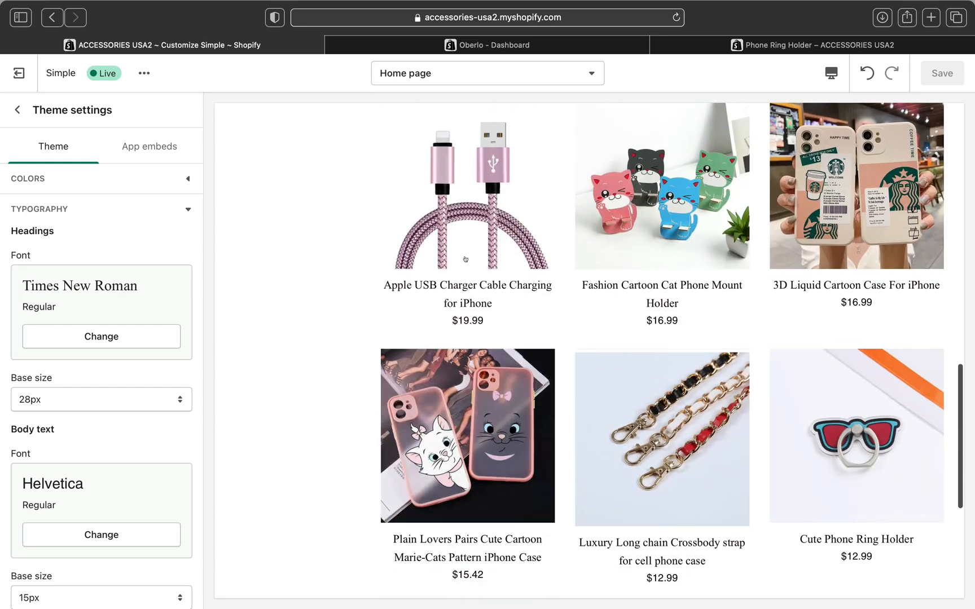
scroll(426, 333, "down", 5)
left_click(127, 335)
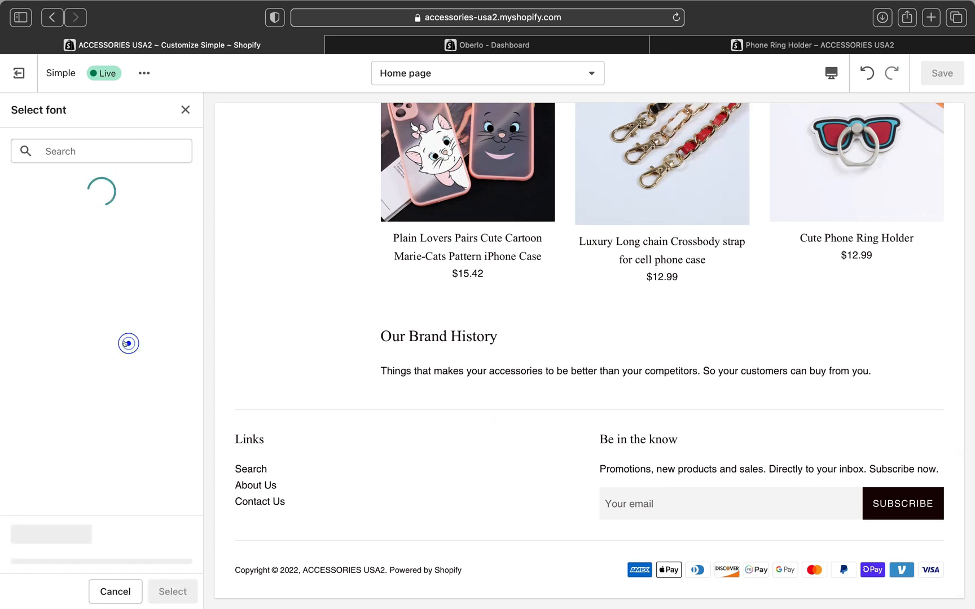
left_click(42, 239)
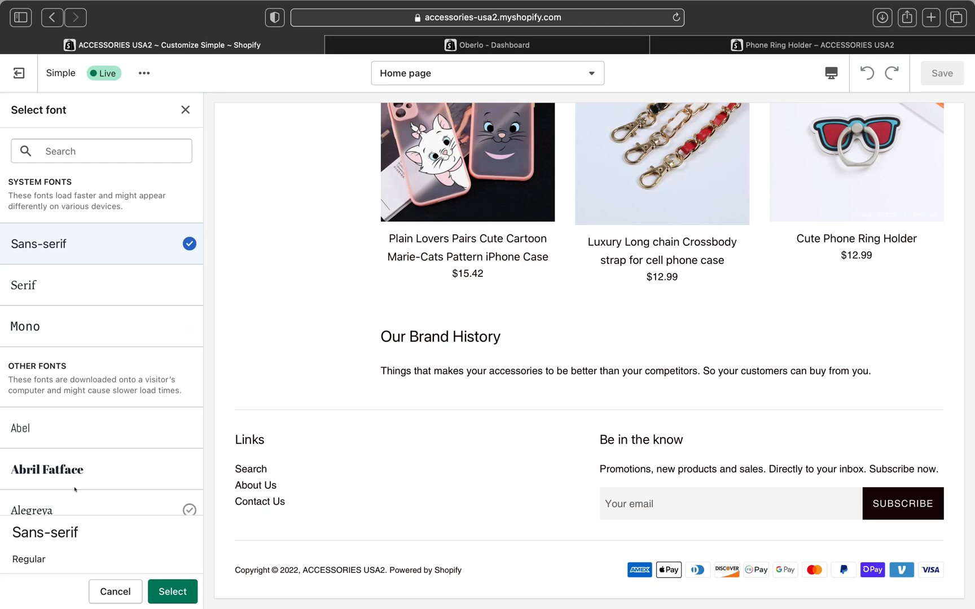
left_click(71, 468)
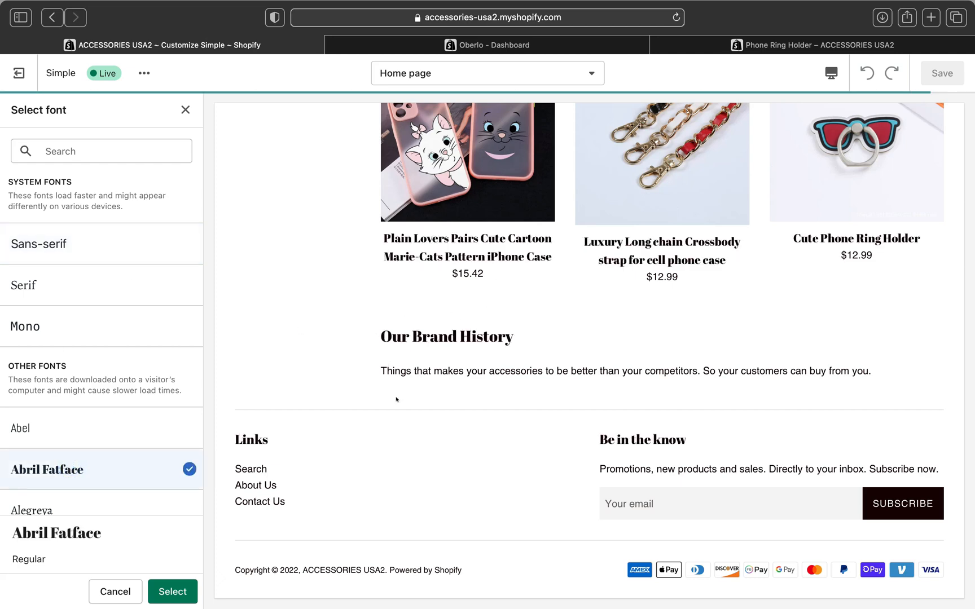
Choose Alegreya as the heading font in place of Times New Roman and save
scroll(554, 320, "up", 10)
scroll(554, 320, "down", 10)
scroll(555, 320, "up", 20)
scroll(555, 320, "down", 13)
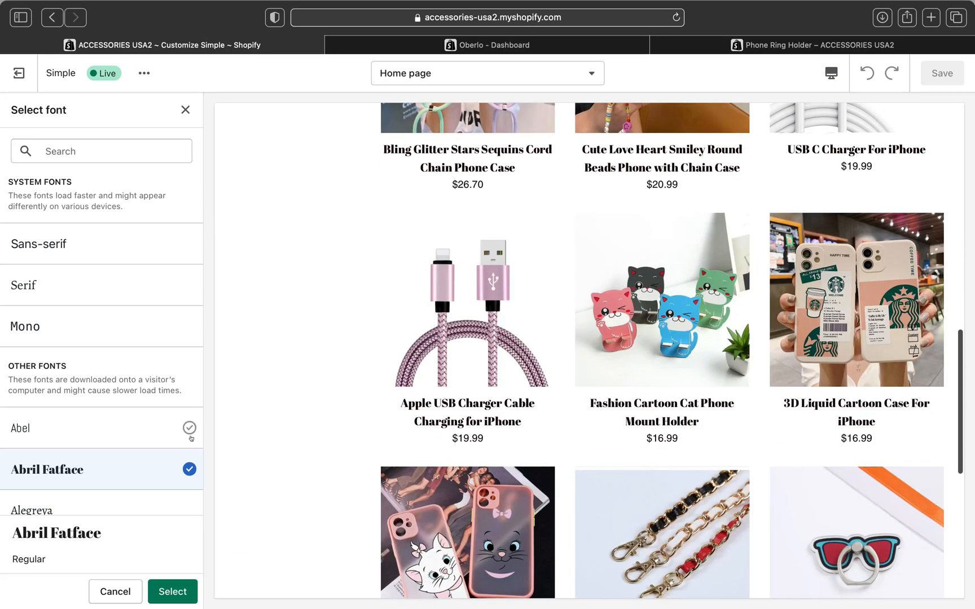
scroll(70, 438, "down", 3)
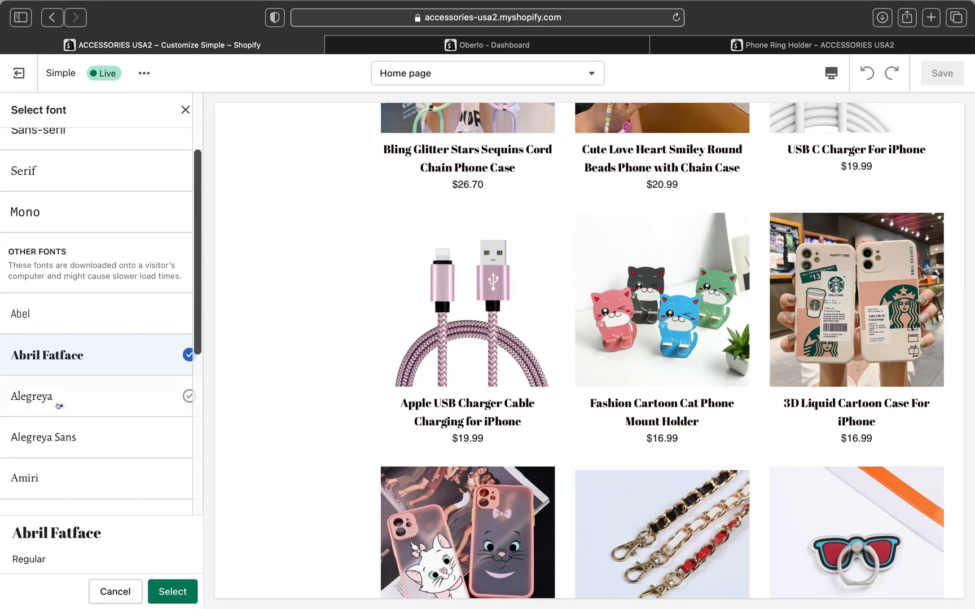
left_click(59, 403)
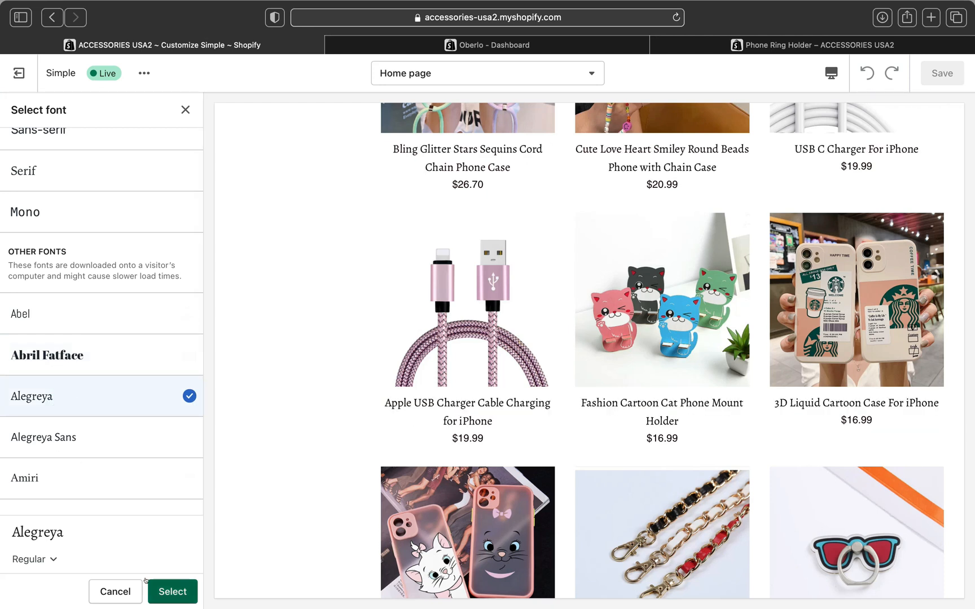
left_click(177, 583)
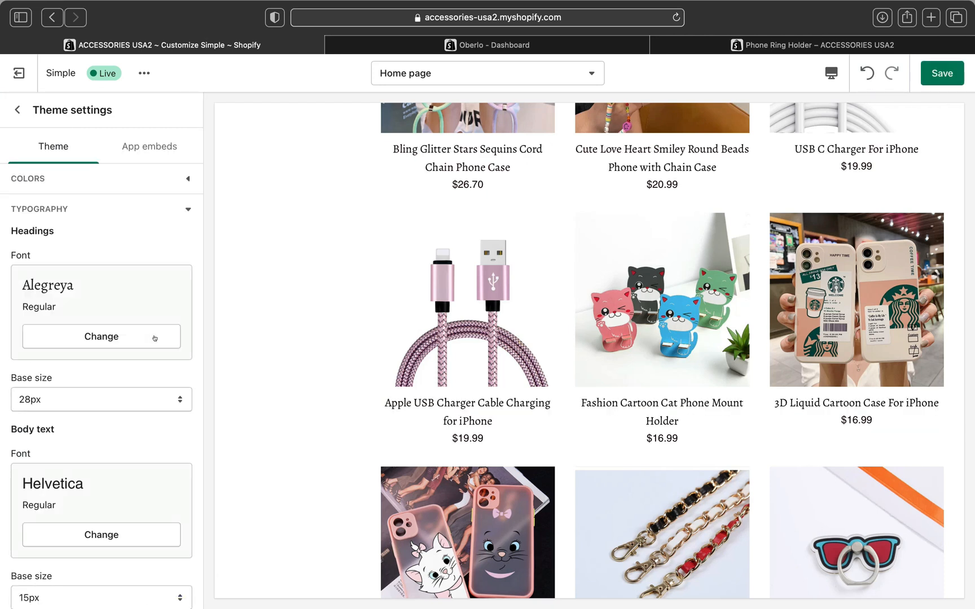
scroll(144, 291, "down", 6)
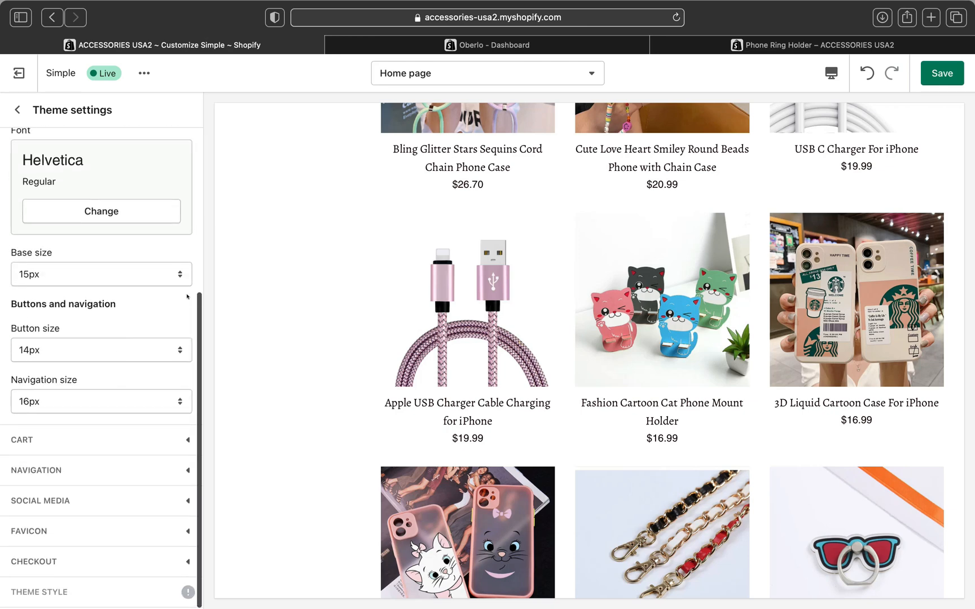
left_click(936, 74)
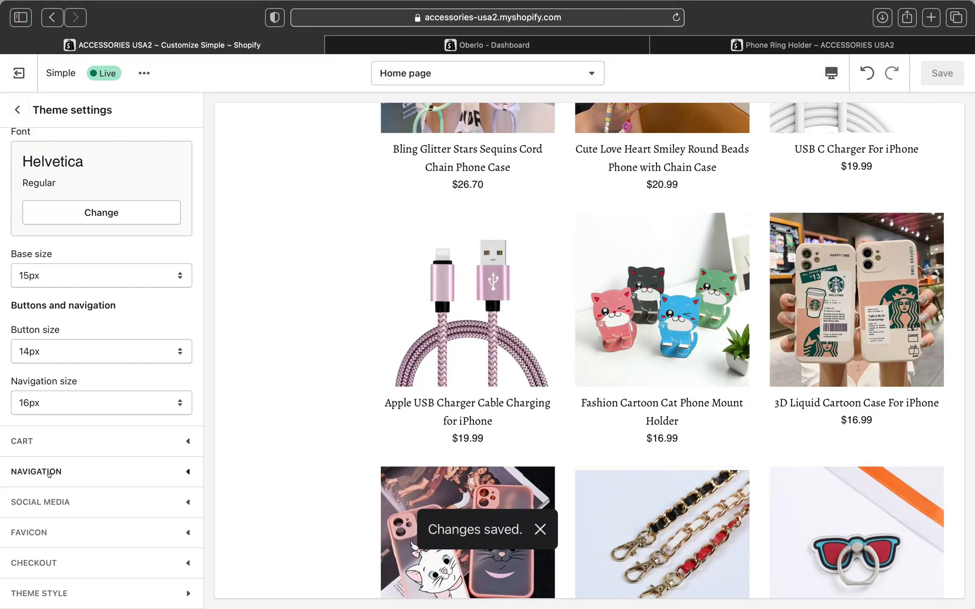
Expand Social media settings and paste the Instagram URL into the Instagram field
left_click(57, 505)
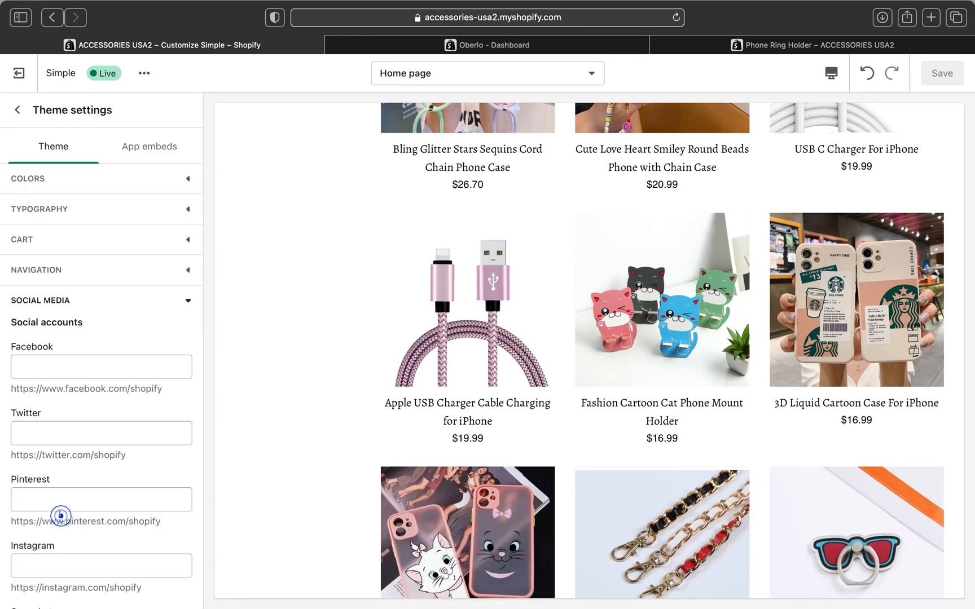
left_click(64, 372)
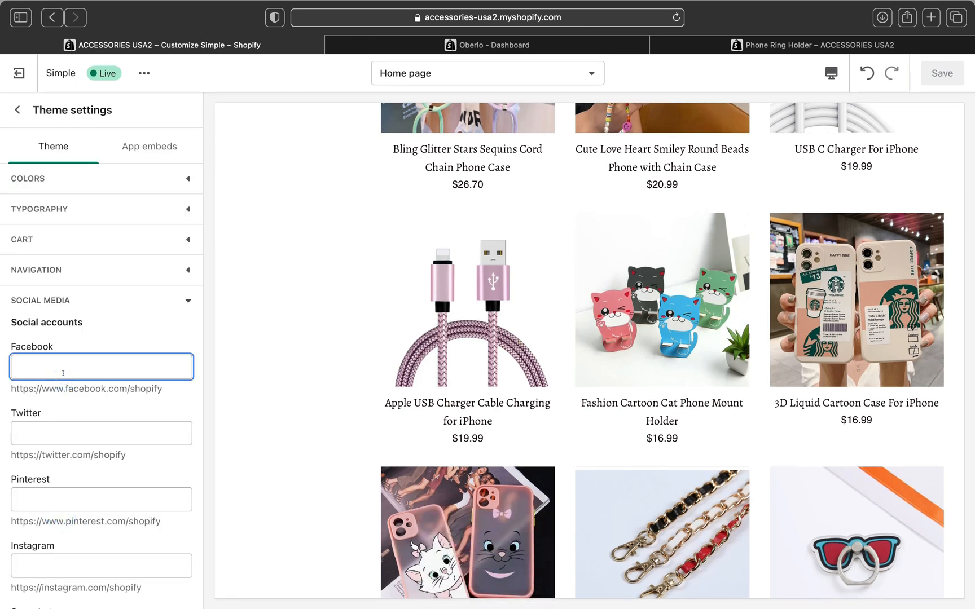
scroll(64, 373, "down", 3)
left_click(65, 370)
scroll(61, 420, "down", 2)
scroll(61, 420, "down", 1)
left_click(59, 363)
left_click(59, 427)
left_click(61, 494)
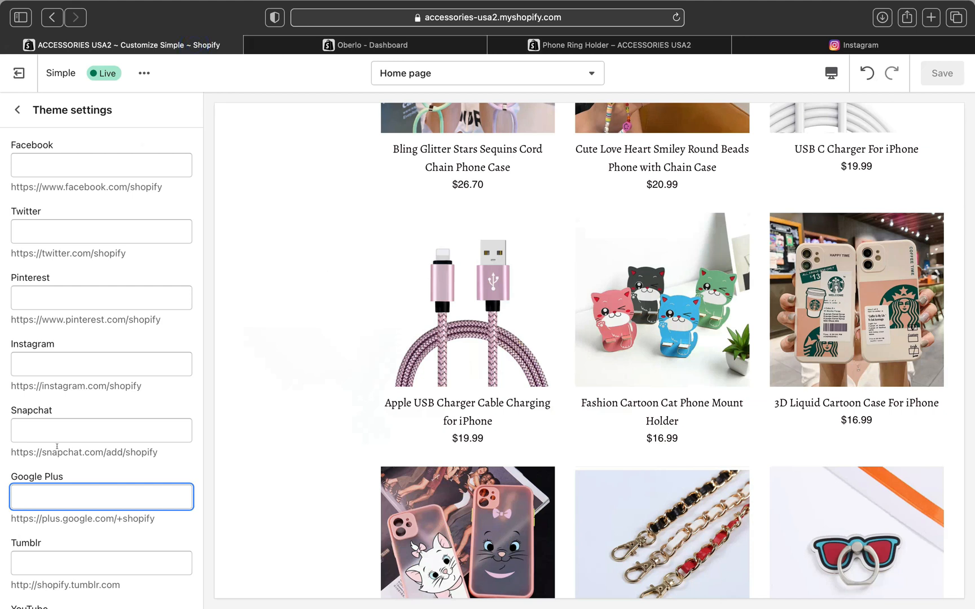
left_click(40, 362)
right_click(40, 363)
left_click(53, 402)
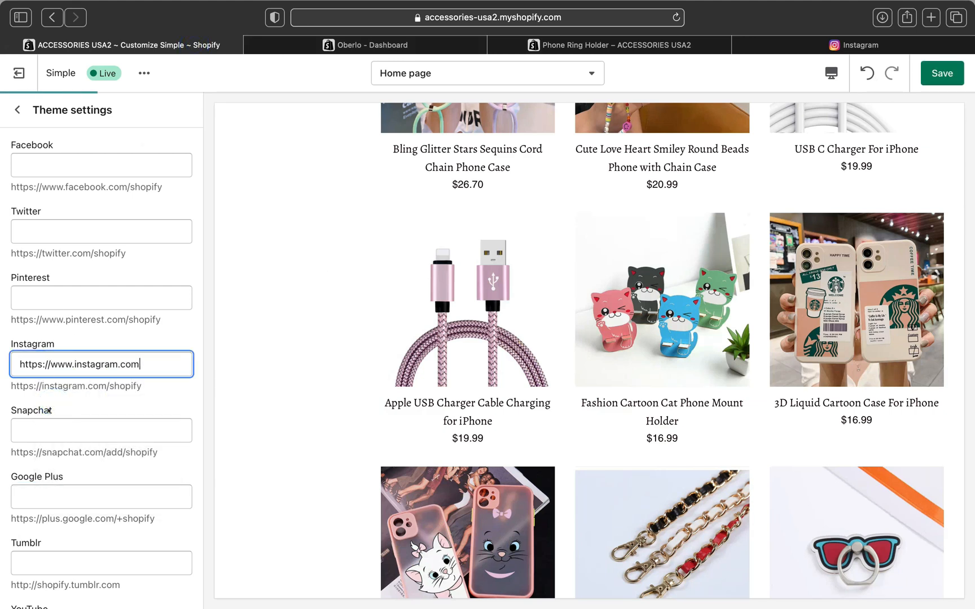
Paste the YouTube URL into the YouTube link field
scroll(50, 286, "up", 1)
scroll(50, 285, "down", 4)
scroll(50, 285, "up", 2)
scroll(50, 286, "down", 5)
scroll(50, 286, "up", 1)
scroll(51, 285, "down", 2)
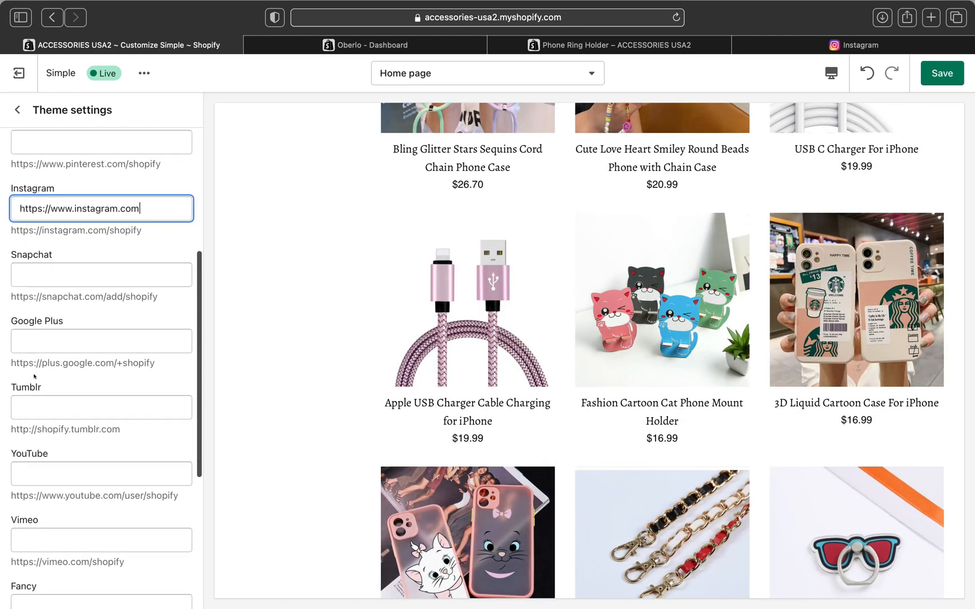
scroll(50, 286, "up", 8)
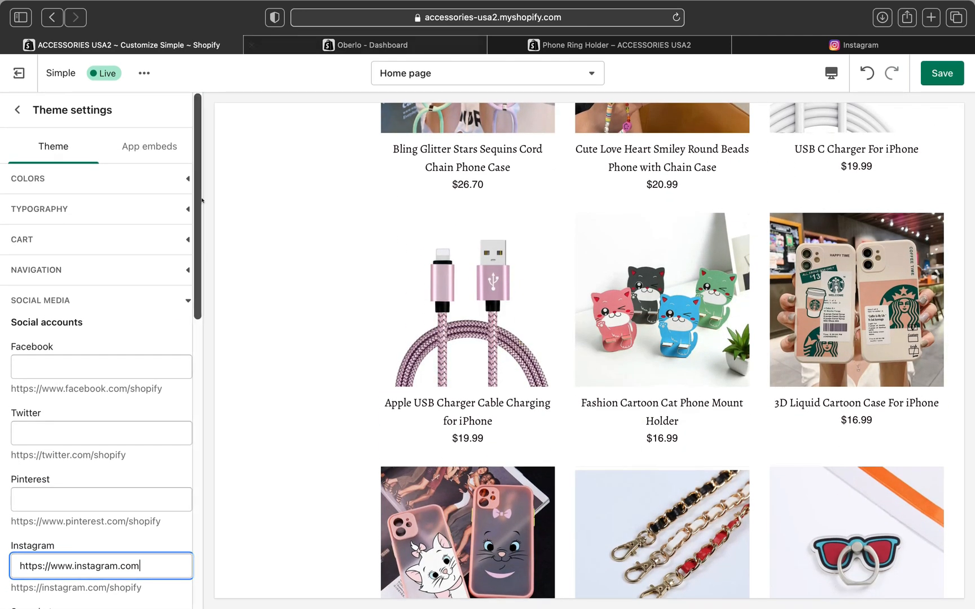
scroll(49, 420, "down", 5)
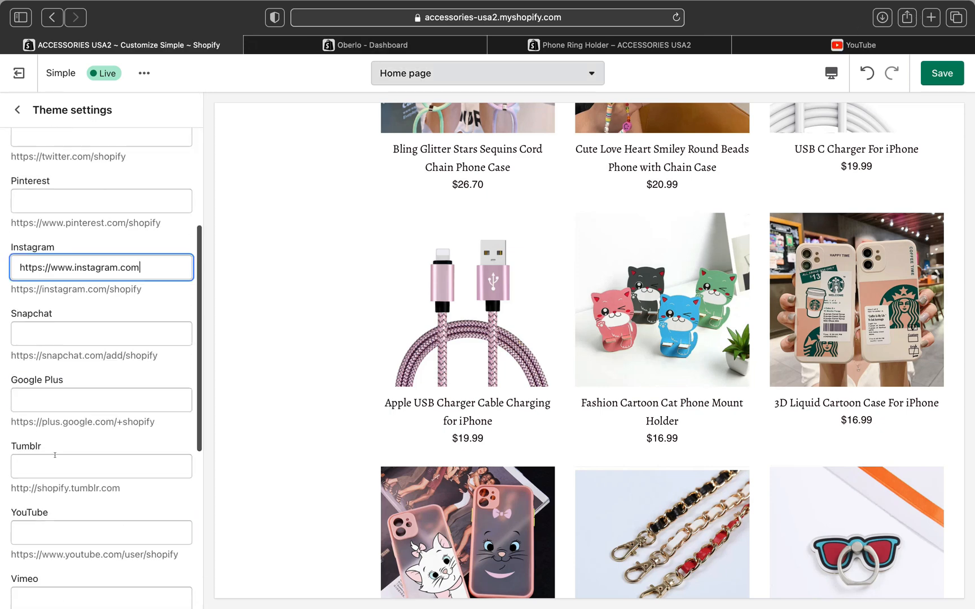
left_click(50, 530)
right_click(51, 529)
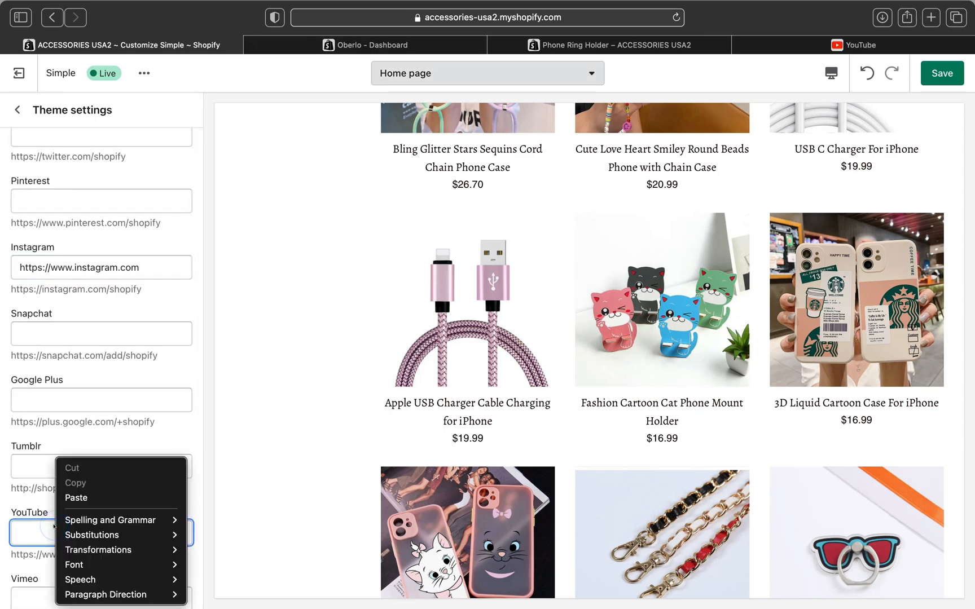
left_click(86, 500)
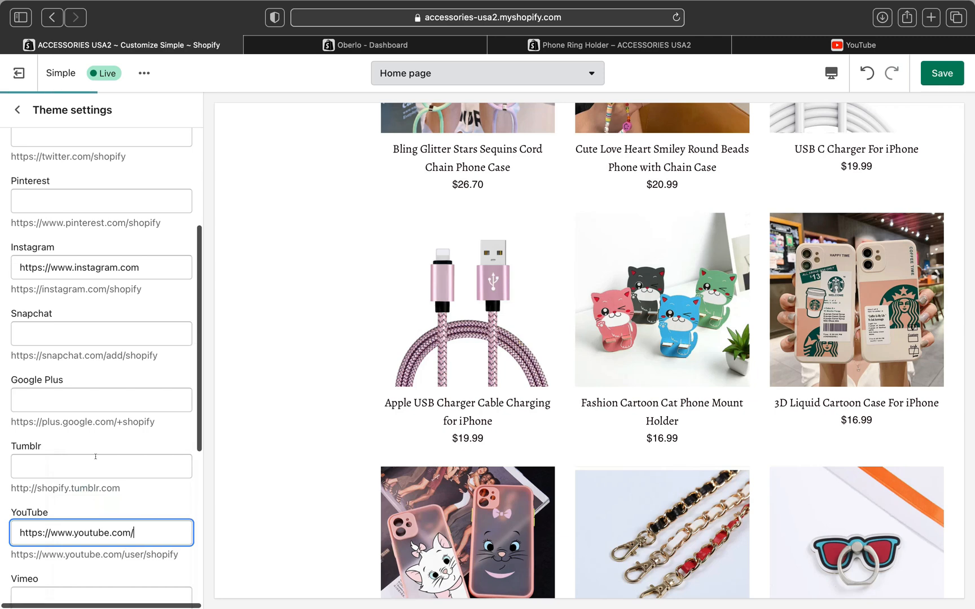
Save the social links and return to the home page section list
scroll(95, 456, "up", 8)
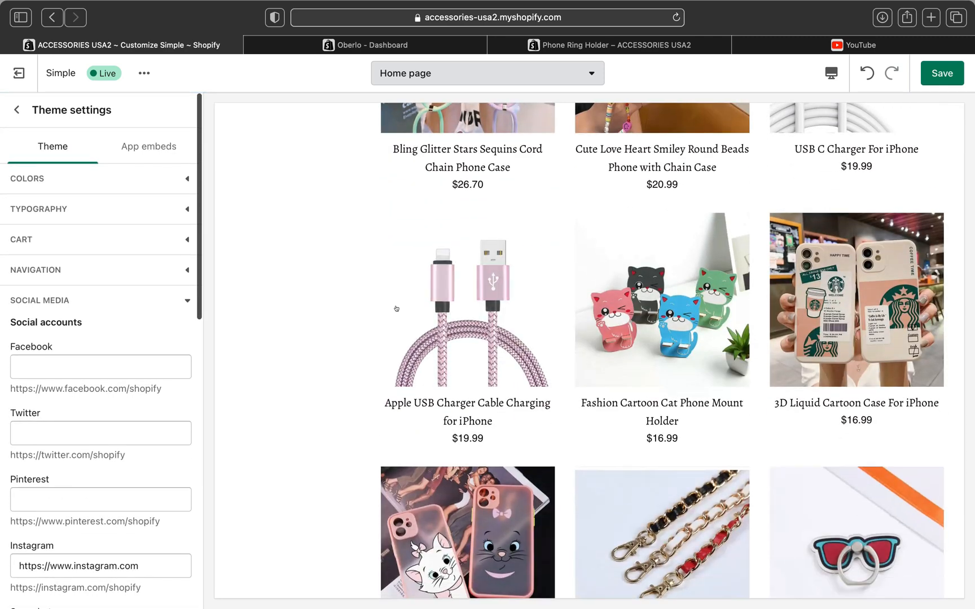
left_click(948, 72)
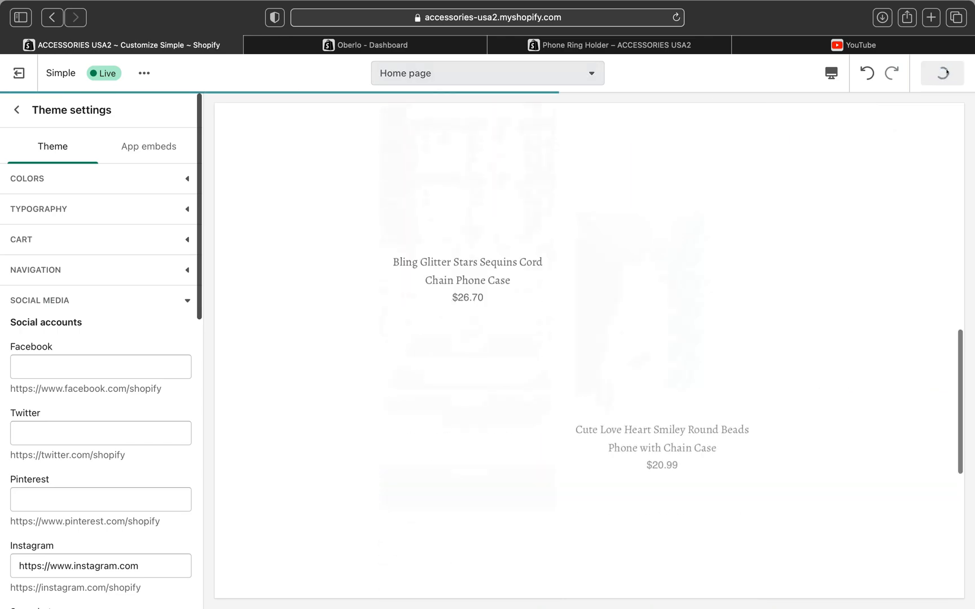
scroll(563, 262, "down", 5)
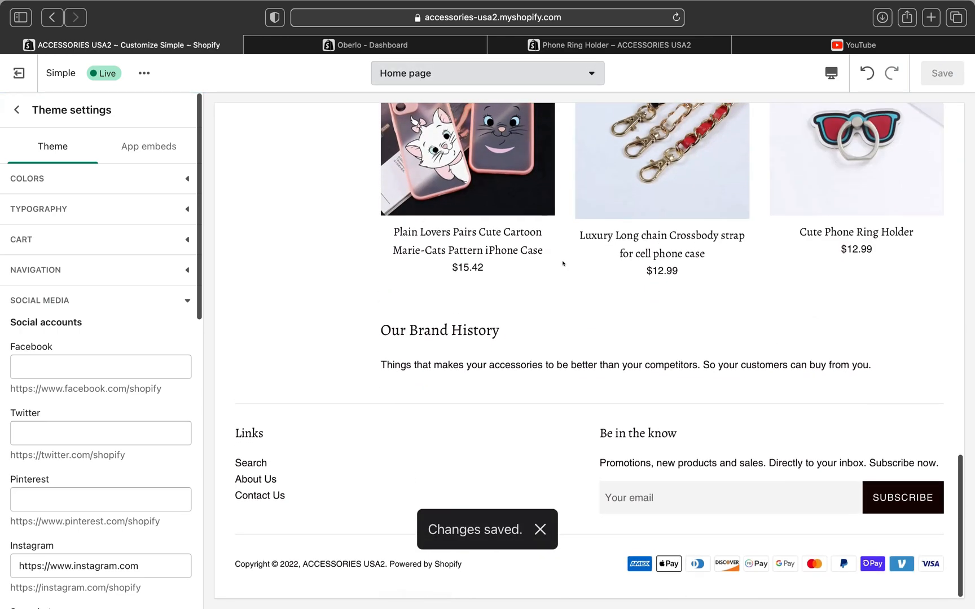
scroll(229, 231, "up", 15)
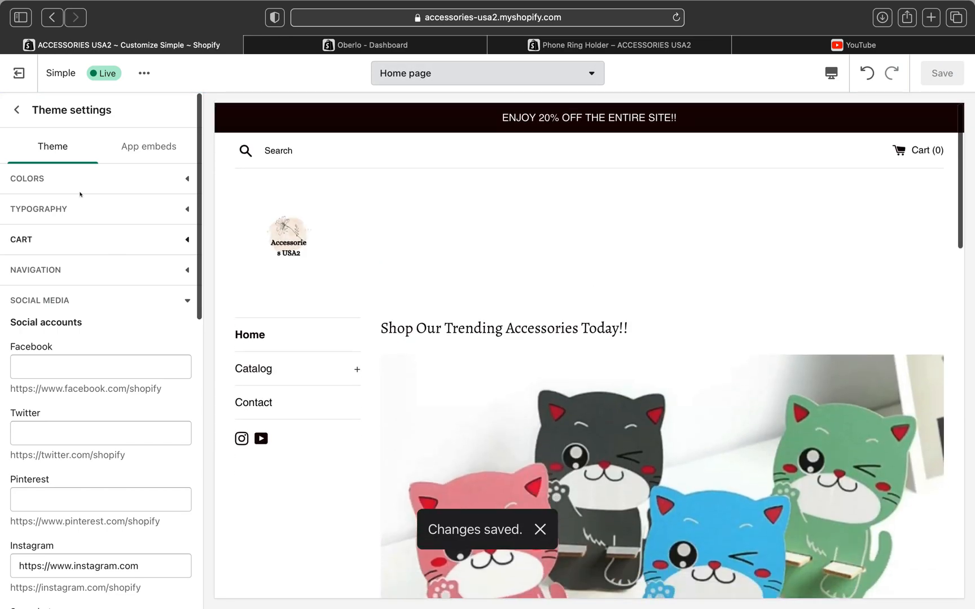
left_click(16, 110)
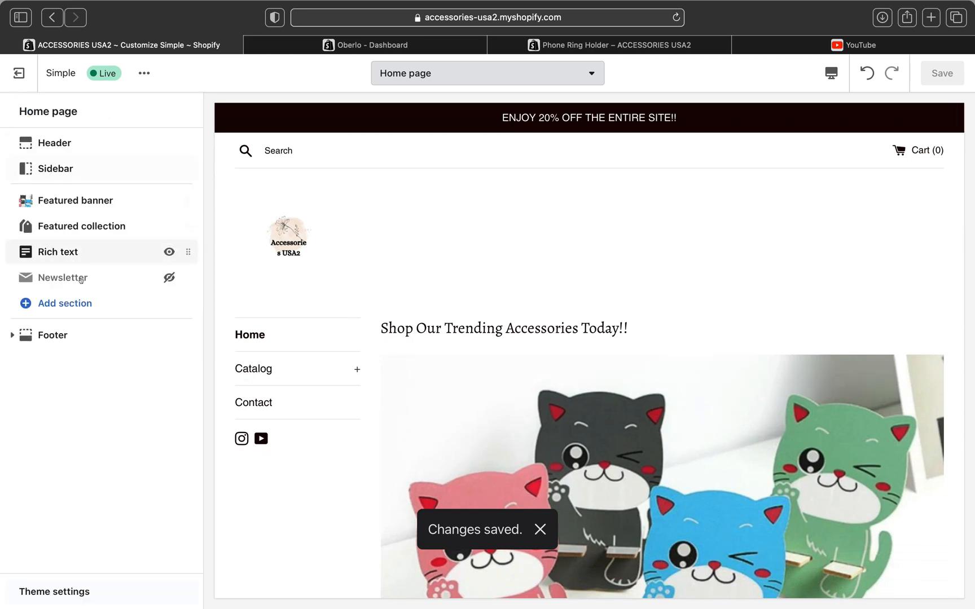
scroll(289, 366, "down", 3)
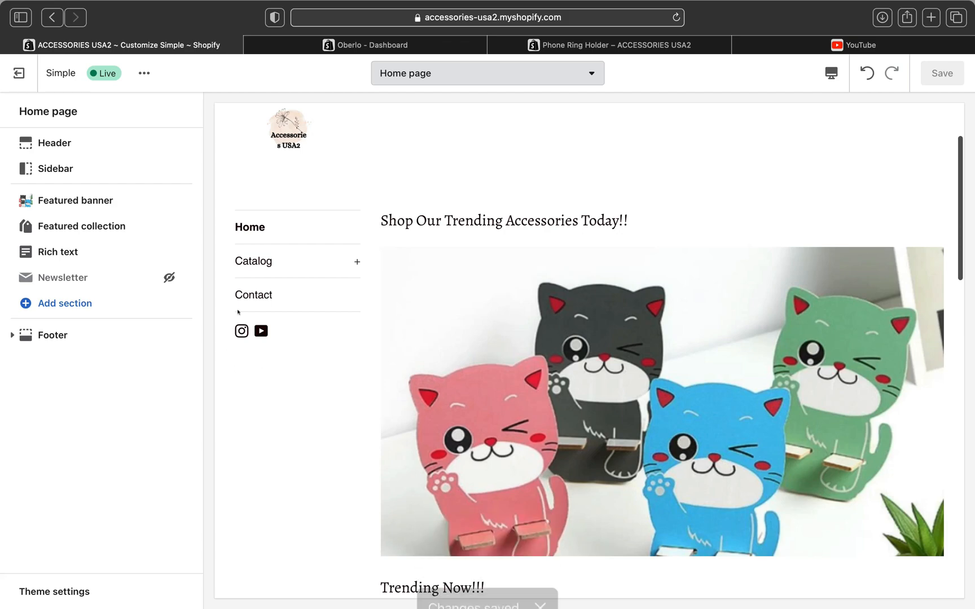
scroll(475, 312, "up", 2)
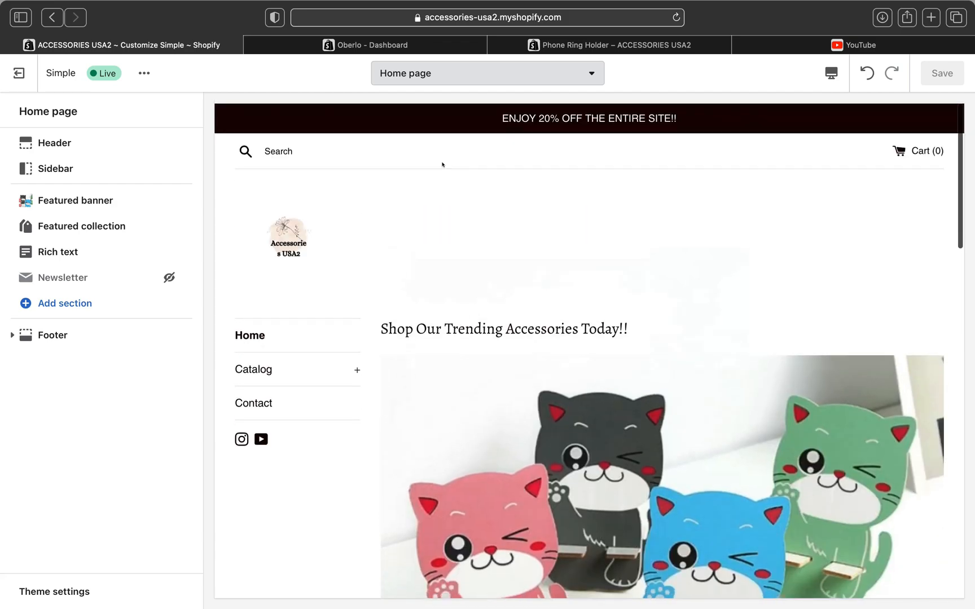
scroll(539, 409, "down", 10)
scroll(539, 408, "down", 5)
scroll(539, 407, "up", 15)
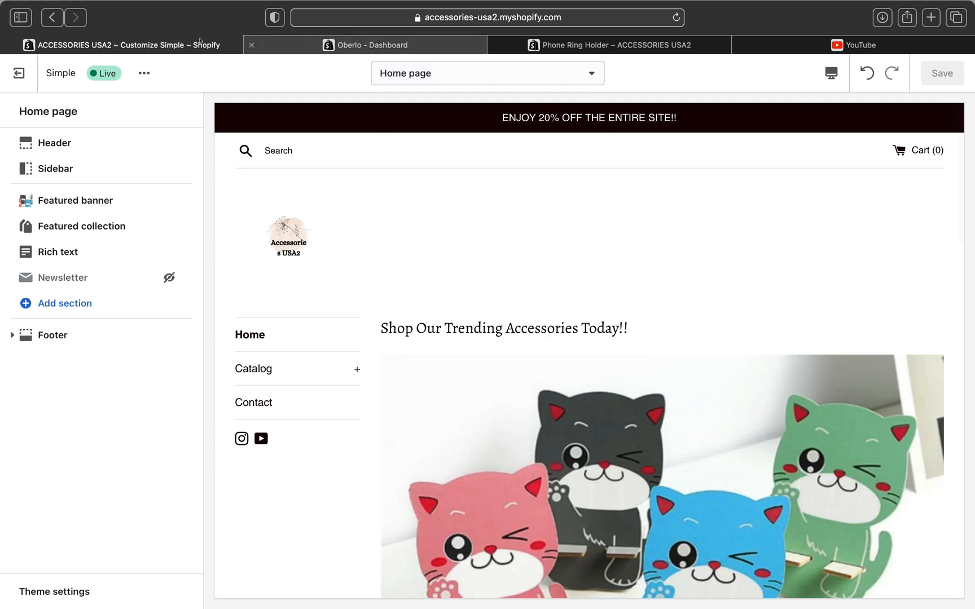
Open the live storefront from the themes page and test its Instagram link
left_click(19, 73)
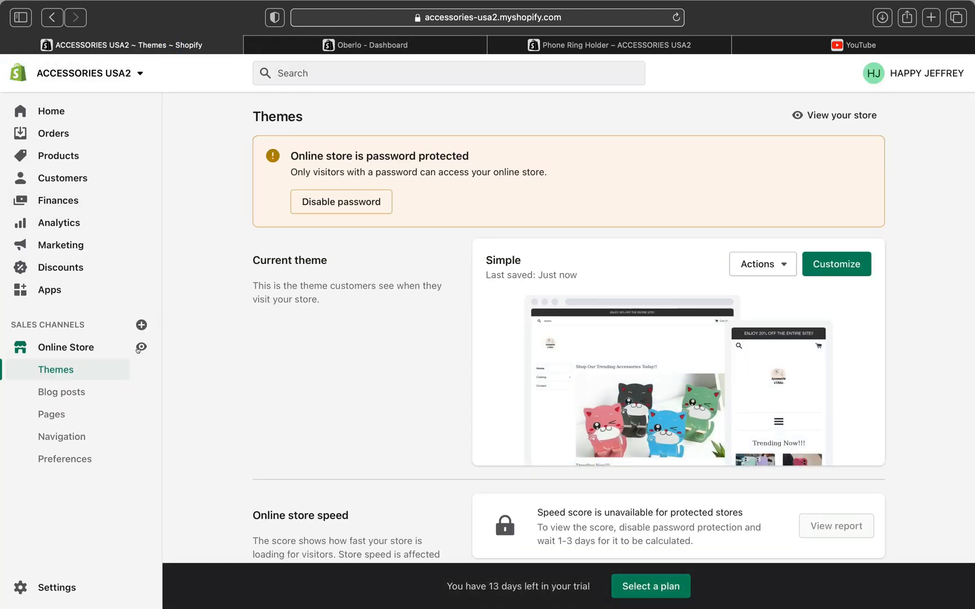
left_click(139, 348)
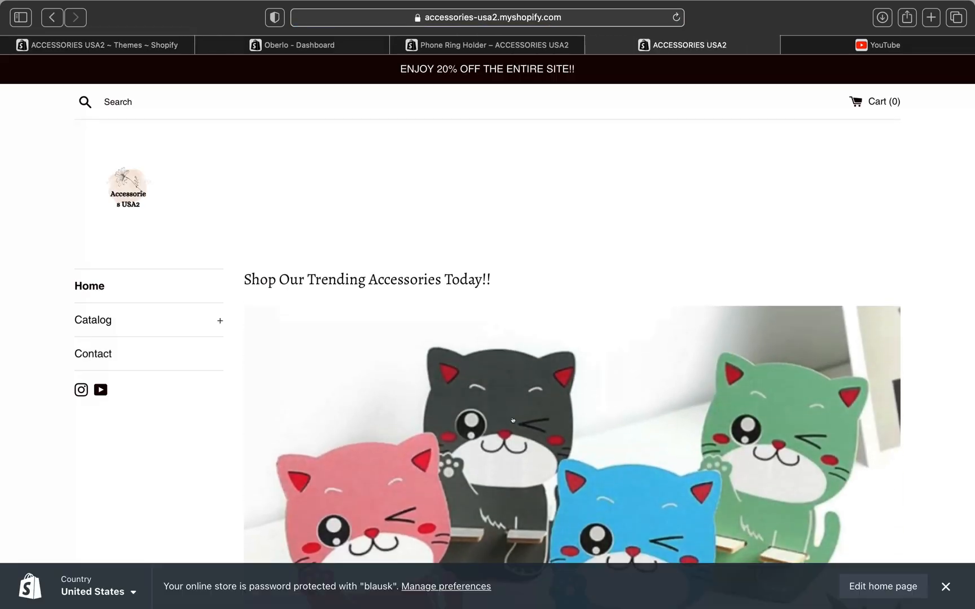
scroll(562, 429, "down", 5)
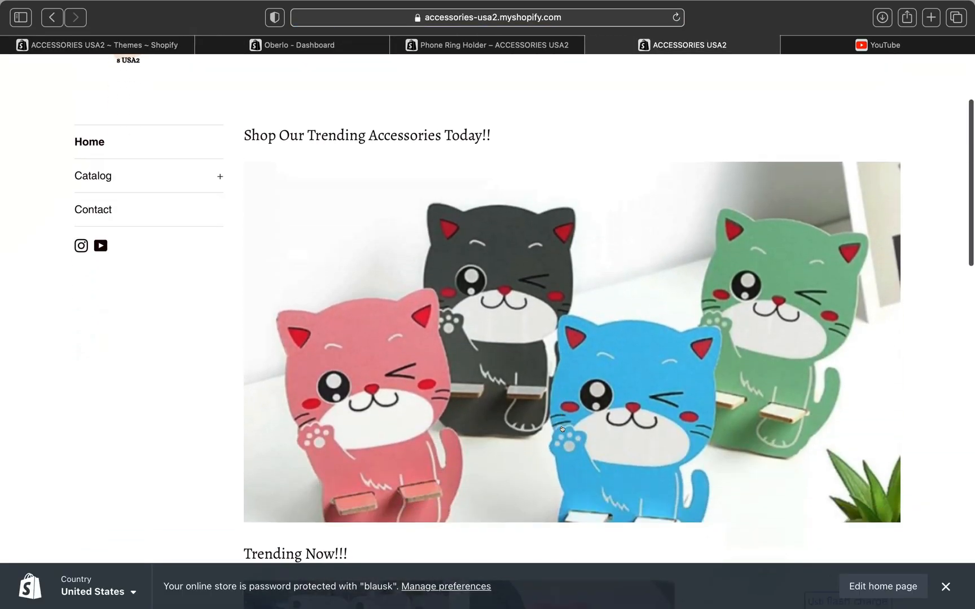
scroll(562, 429, "up", 3)
scroll(562, 429, "down", 1)
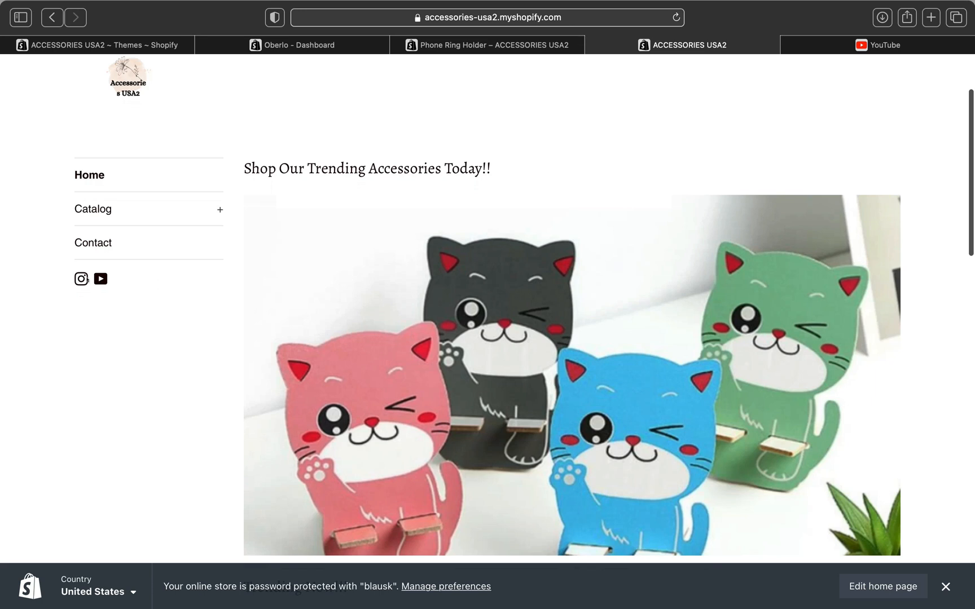
left_click(81, 279)
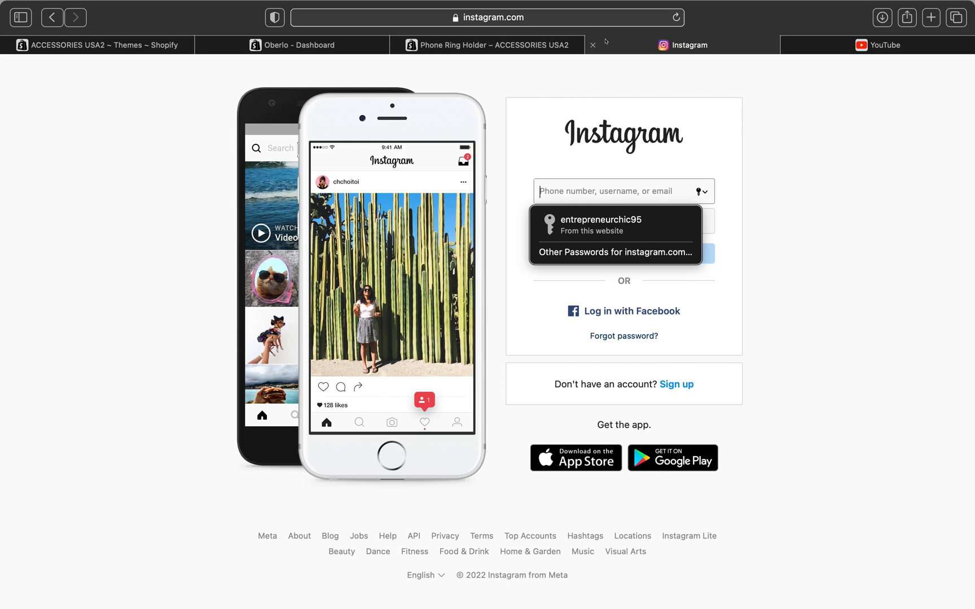
Close the Instagram and Phone Ring Holder tabs and scroll the homepage to Trending Now
left_click(593, 45)
left_click(592, 45)
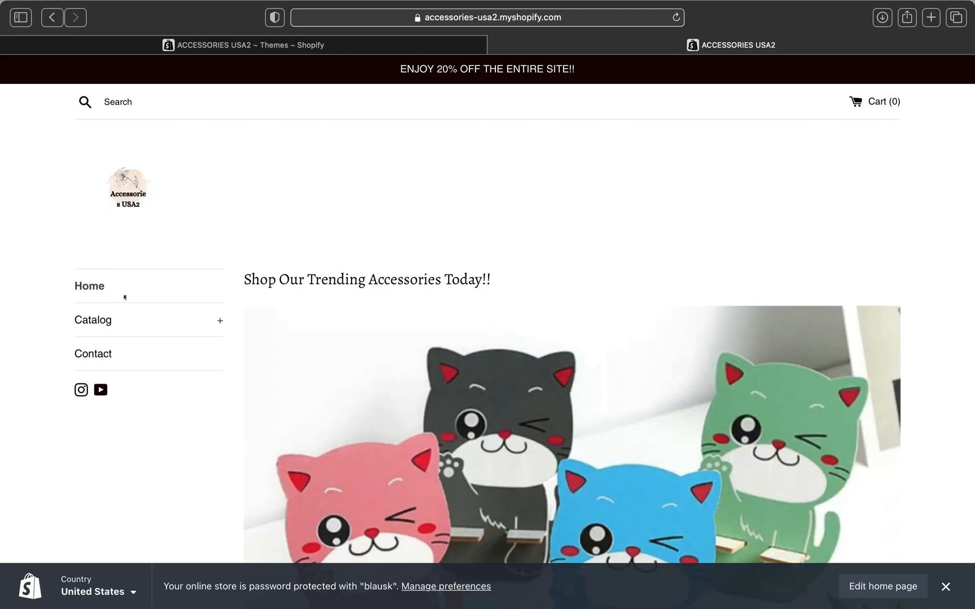
left_click(124, 296)
scroll(388, 414, "down", 3)
scroll(388, 415, "down", 10)
scroll(315, 366, "up", 15)
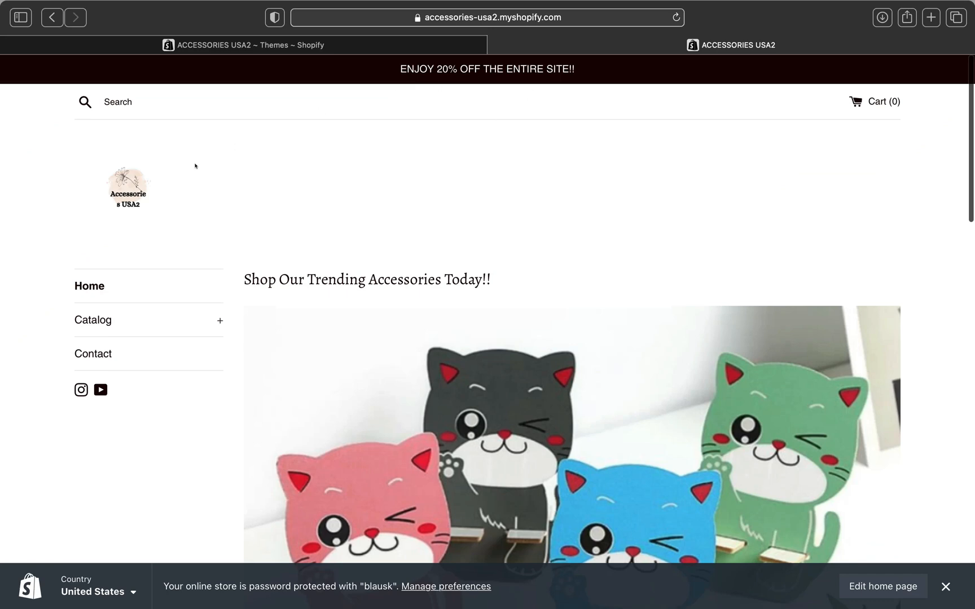
scroll(515, 226, "down", 5)
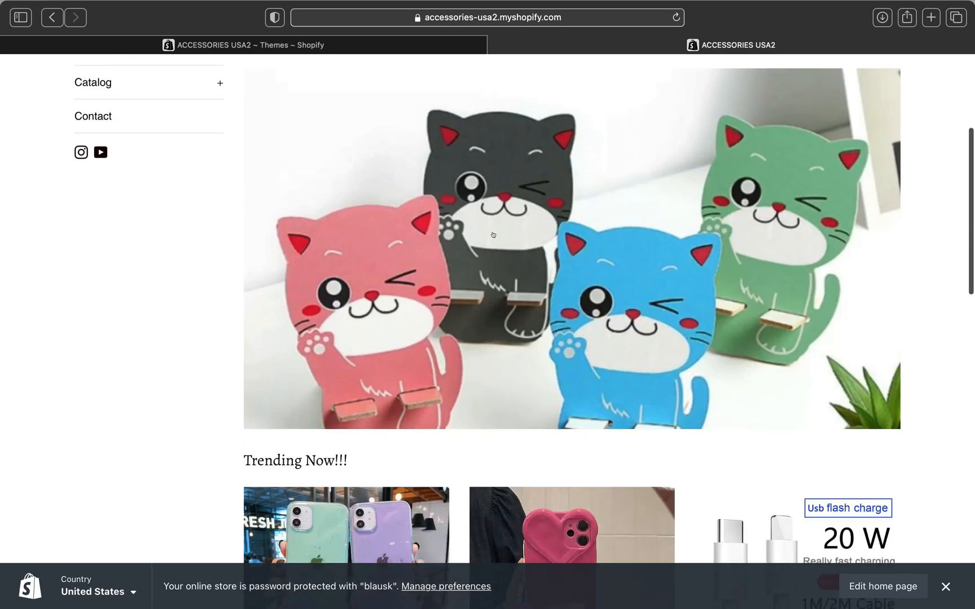
scroll(515, 226, "down", 4)
Open the Bling Glitter Stars phone case page and browse its photos, keeping colour A
left_click(357, 388)
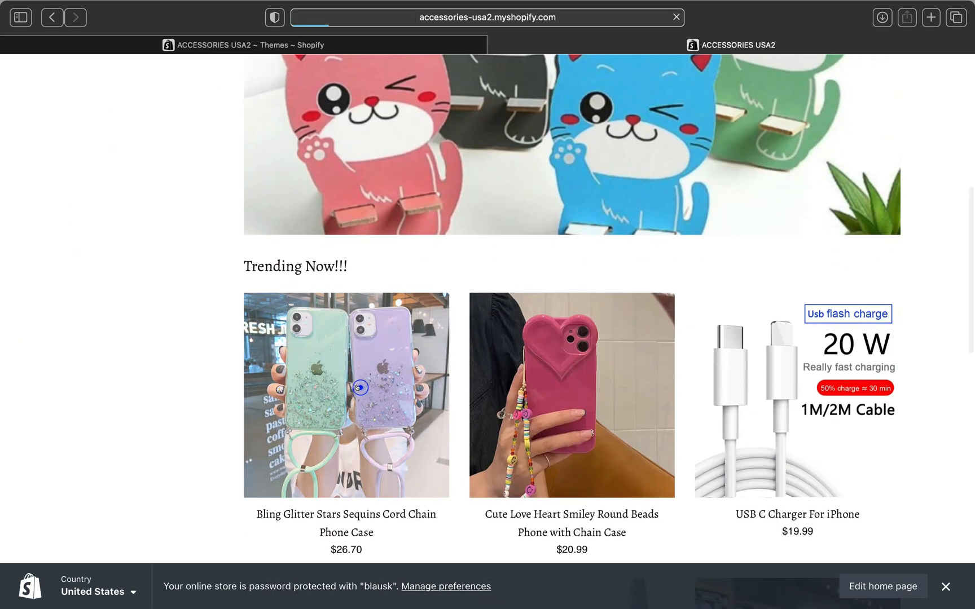
scroll(543, 419, "down", 3)
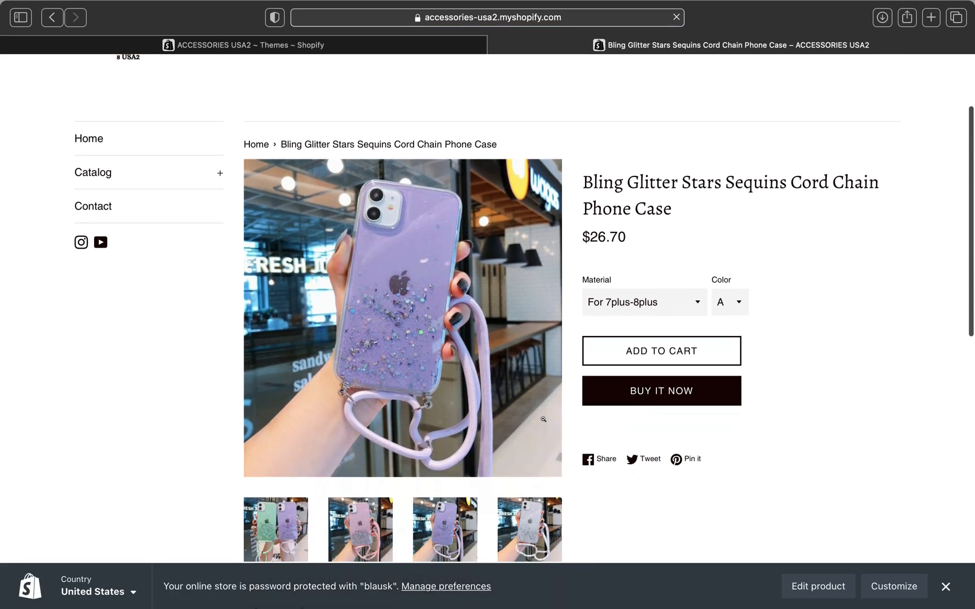
left_click(389, 519)
left_click(294, 523)
left_click(361, 522)
left_click(428, 529)
left_click(515, 529)
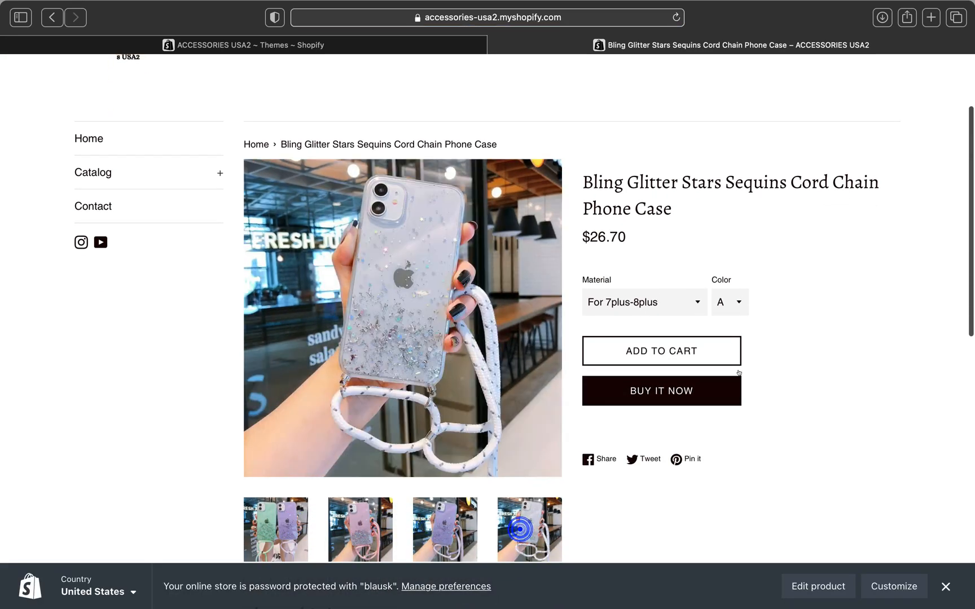
left_click(734, 302)
left_click(789, 300)
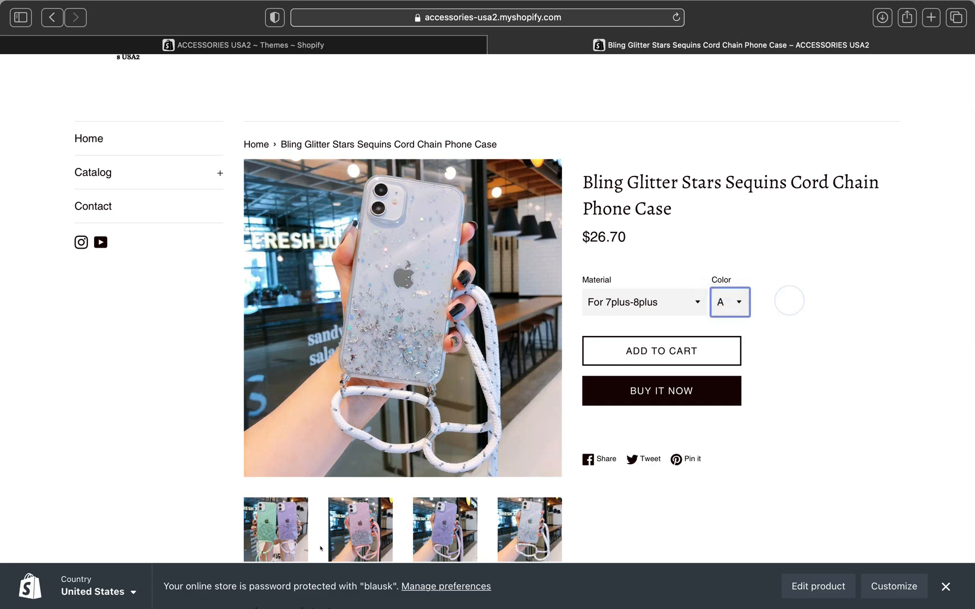
left_click(298, 549)
left_click(361, 525)
left_click(420, 521)
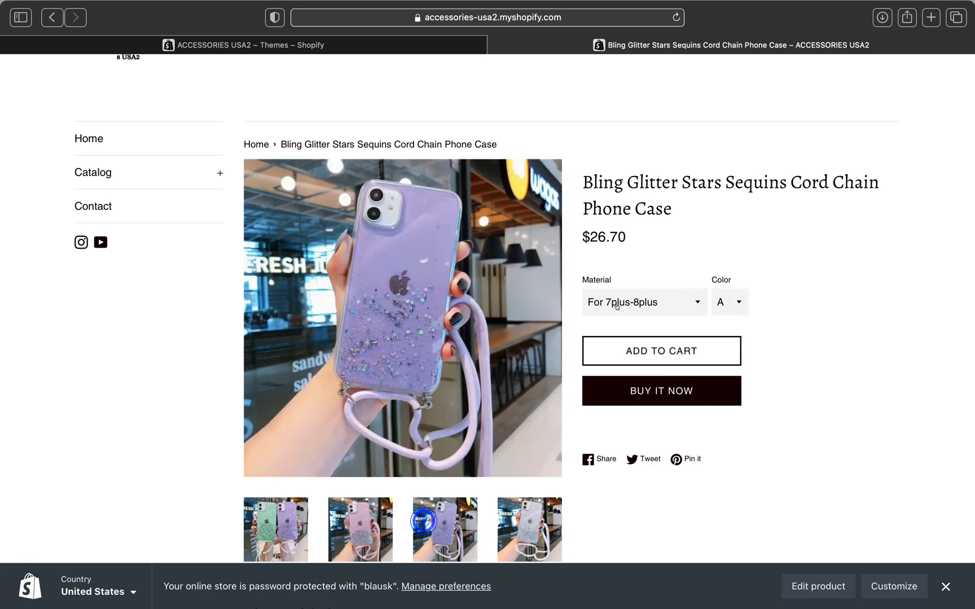
Set the case material to For iphone 12, then open the iPhone Charger collection from Catalog
left_click(675, 307)
left_click(654, 314)
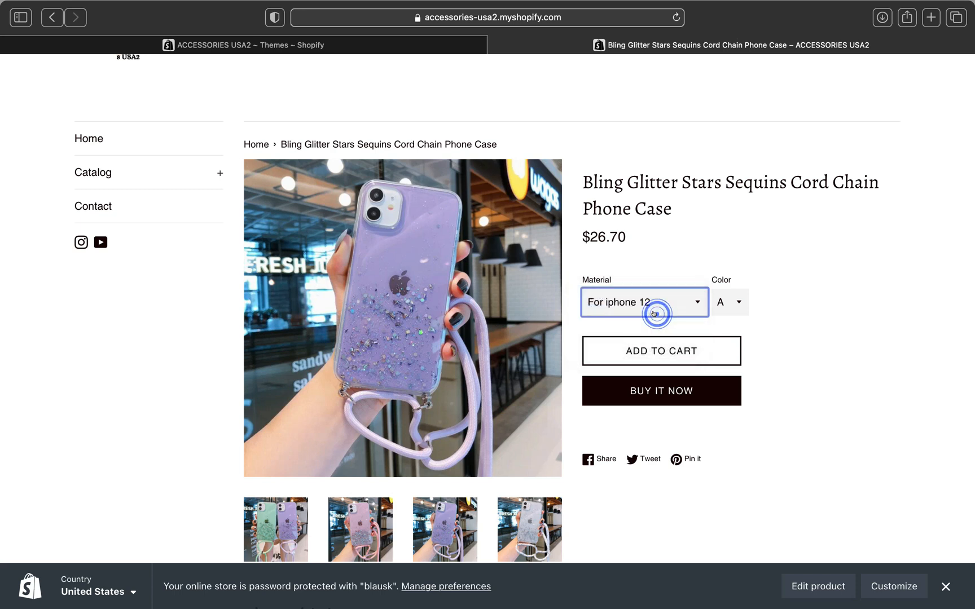
left_click(685, 304)
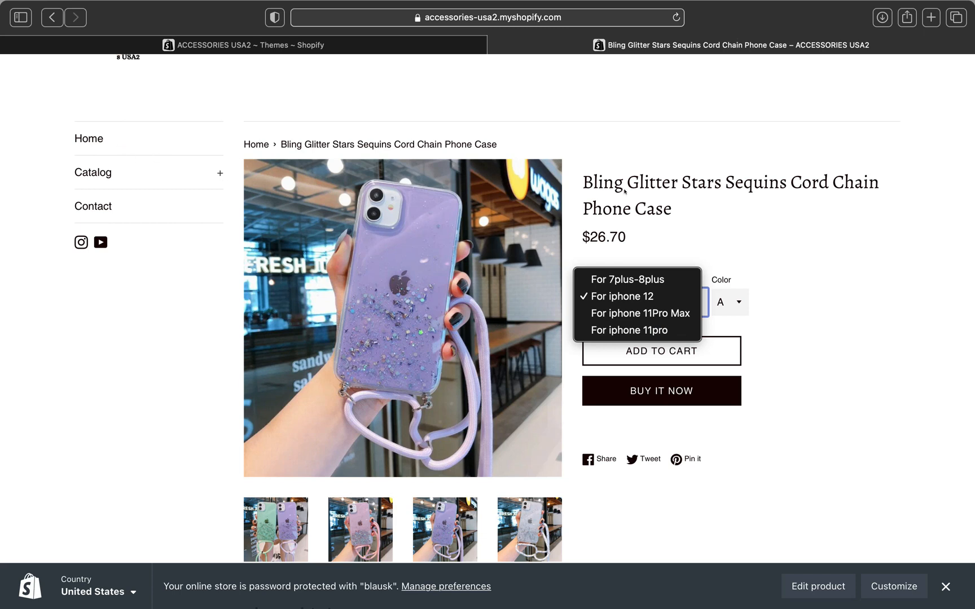
left_click(775, 268)
left_click(739, 301)
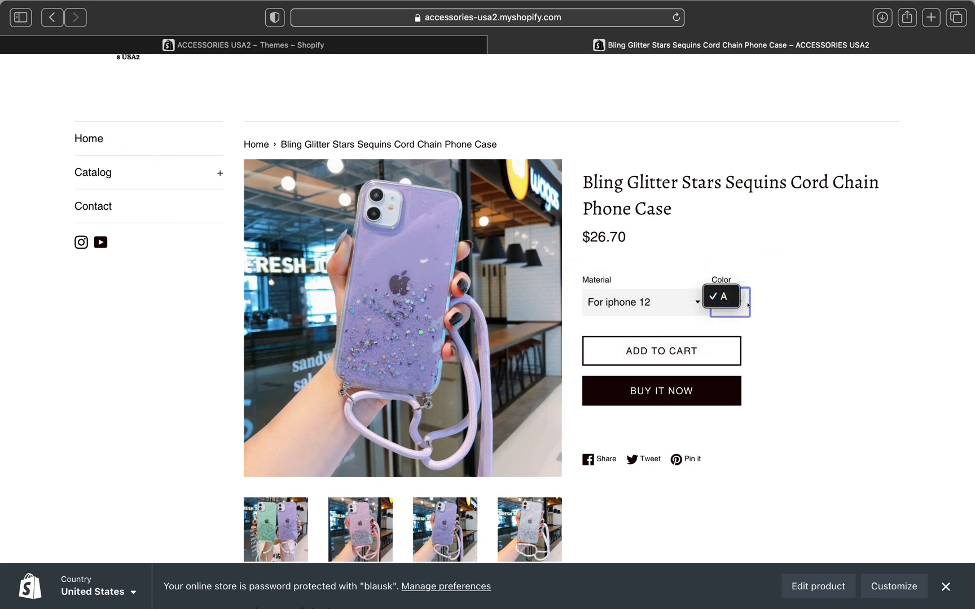
left_click(679, 350)
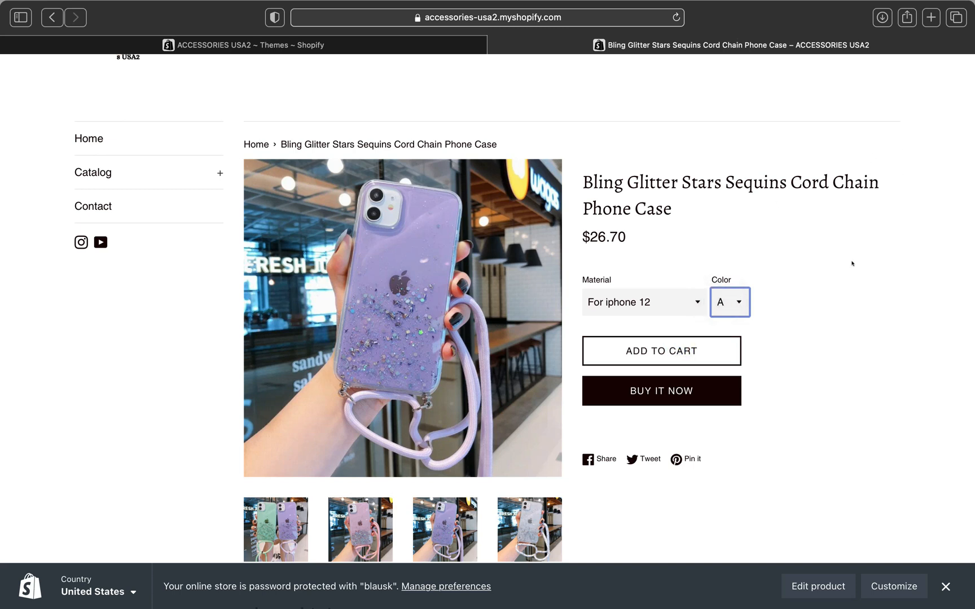
left_click(219, 172)
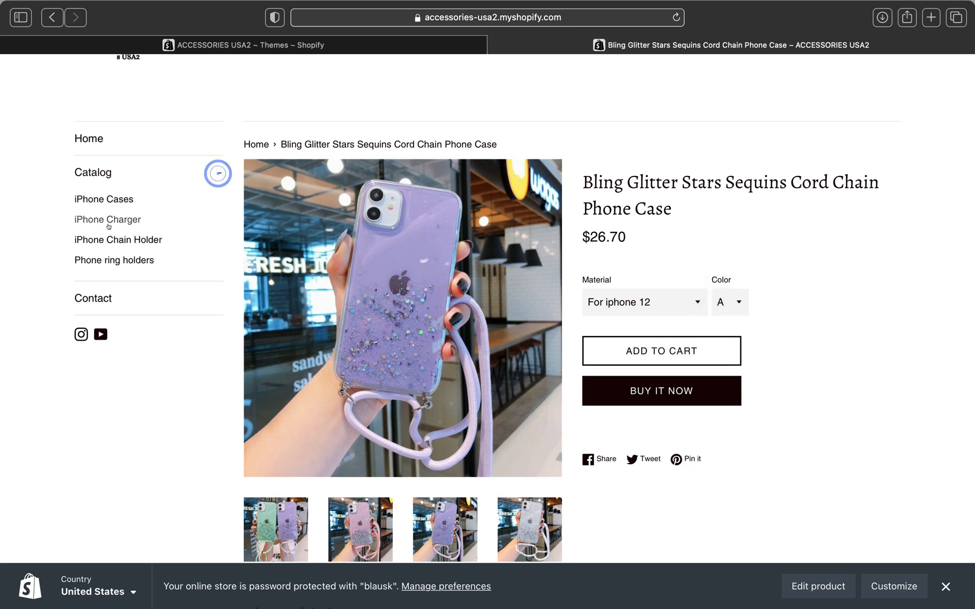
left_click(128, 224)
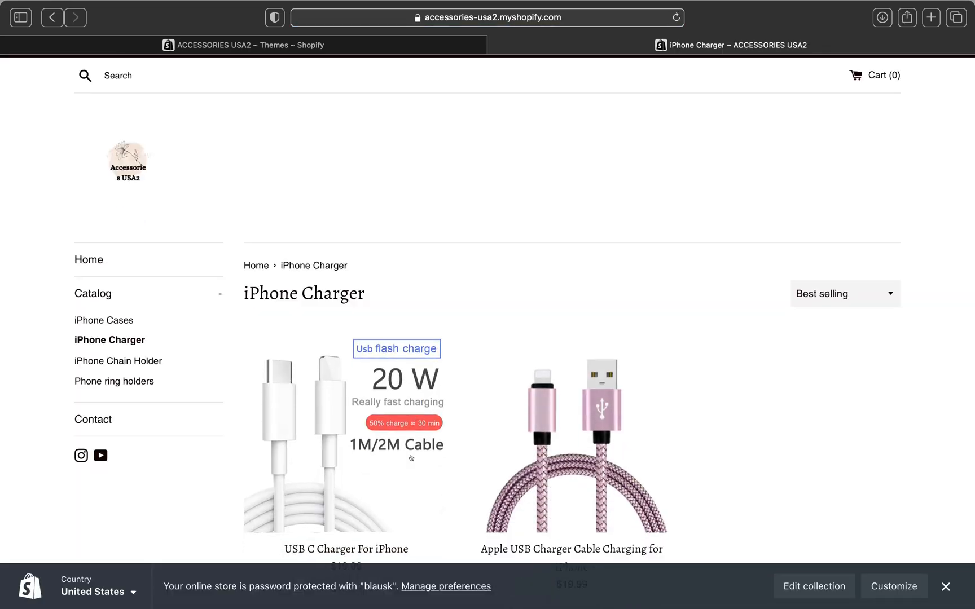
Open the Apple USB charger cable page and browse its grey, gold, pink, green and silver photos
scroll(540, 421, "down", 5)
left_click(555, 278)
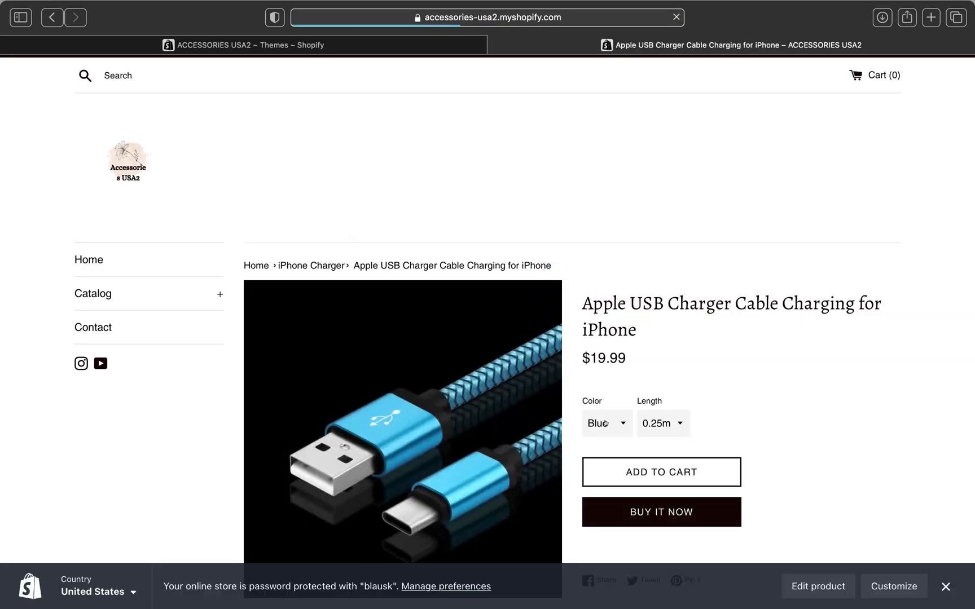
scroll(604, 422, "down", 5)
left_click(403, 397)
left_click(511, 391)
left_click(293, 376)
left_click(290, 509)
left_click(403, 511)
left_click(514, 511)
Switch the cable colour between Gold, Pink and Silver, ending on Gold
left_click(621, 154)
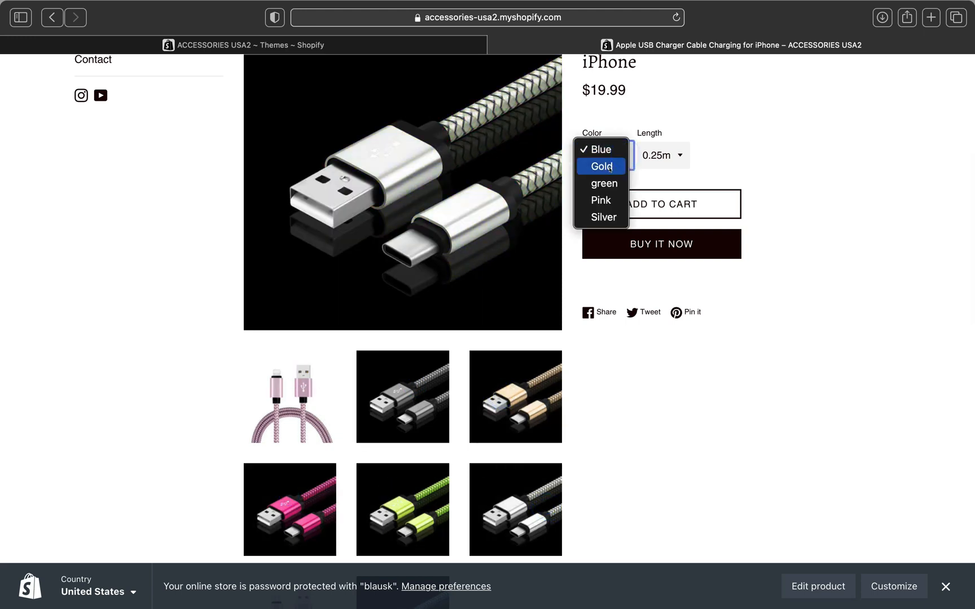
left_click(609, 164)
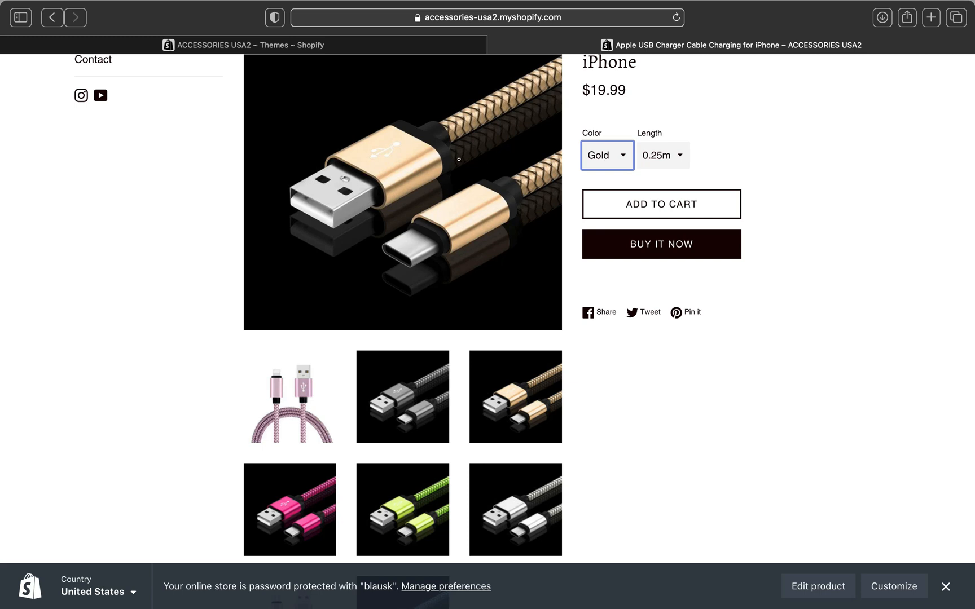
left_click(622, 167)
left_click(610, 182)
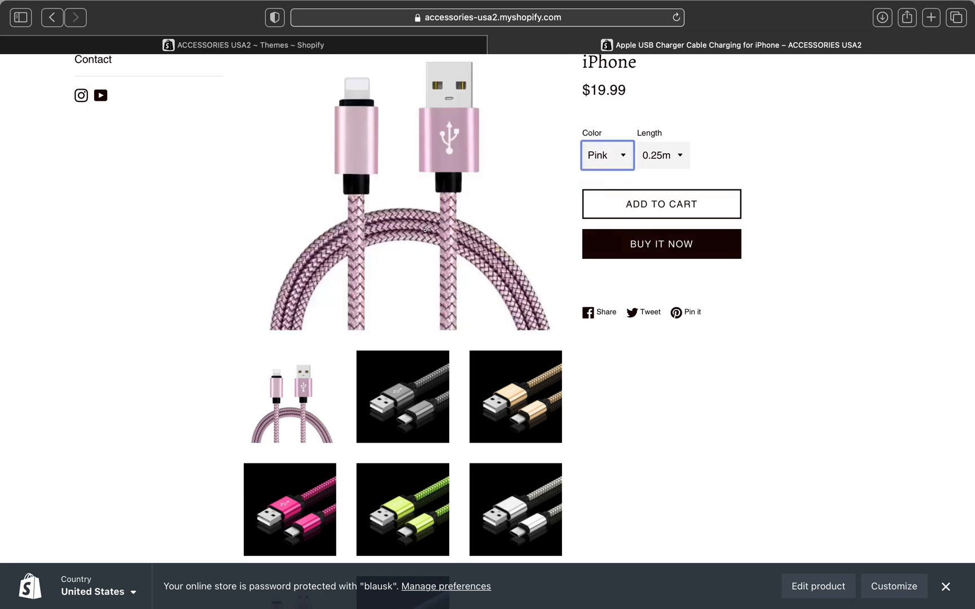
left_click(621, 156)
left_click(606, 165)
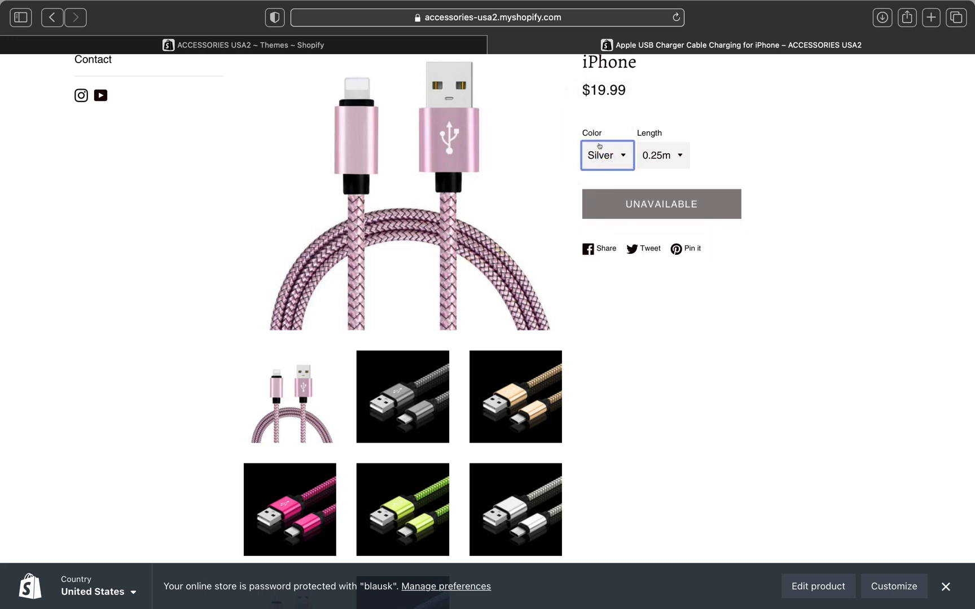
left_click(616, 157)
left_click(609, 131)
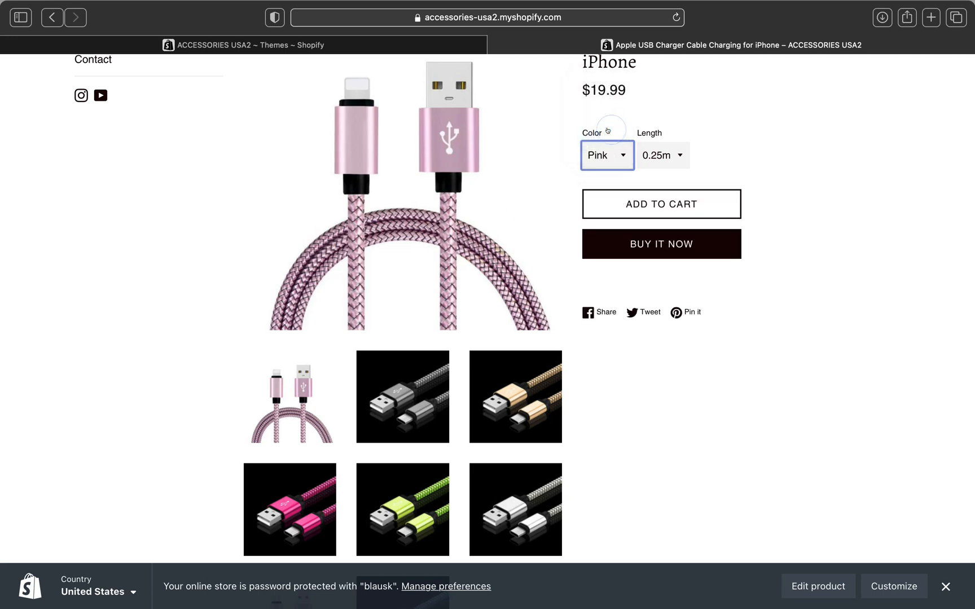
left_click(623, 153)
left_click(605, 116)
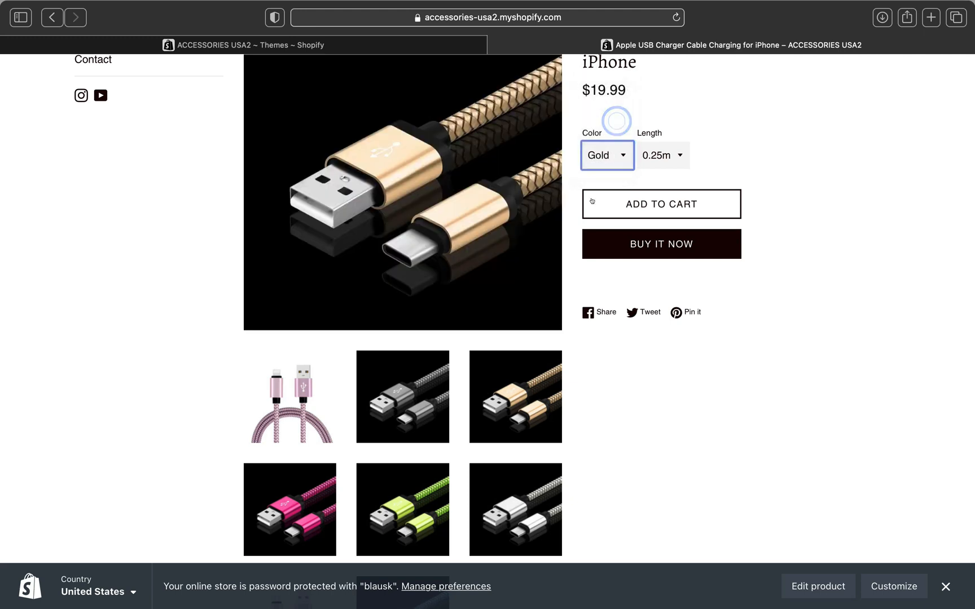
Set the cable length to 2m, then open Cute Phone Ring Holder from Catalog
scroll(586, 211, "up", 5)
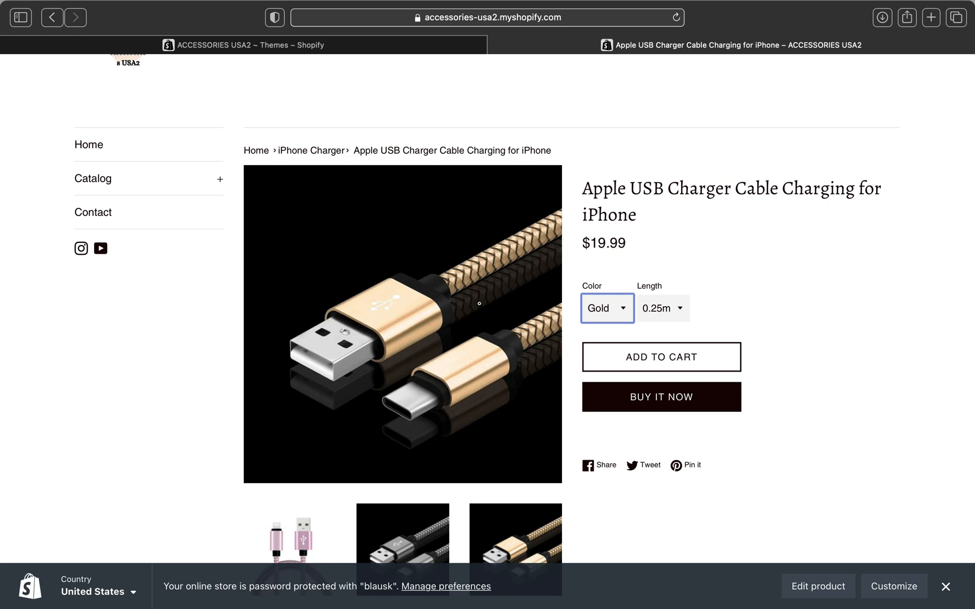
left_click(680, 304)
left_click(656, 318)
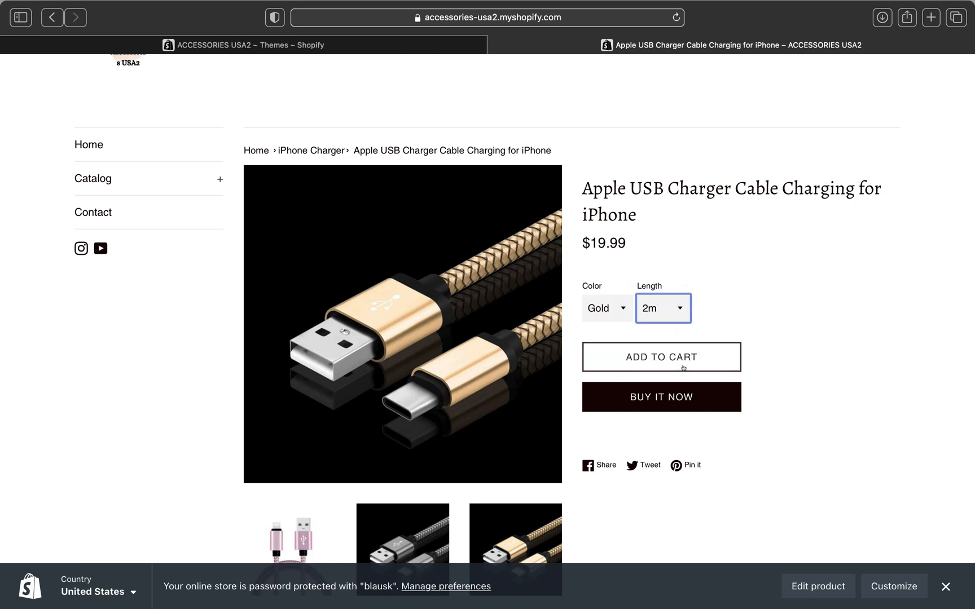
left_click(112, 179)
left_click(120, 244)
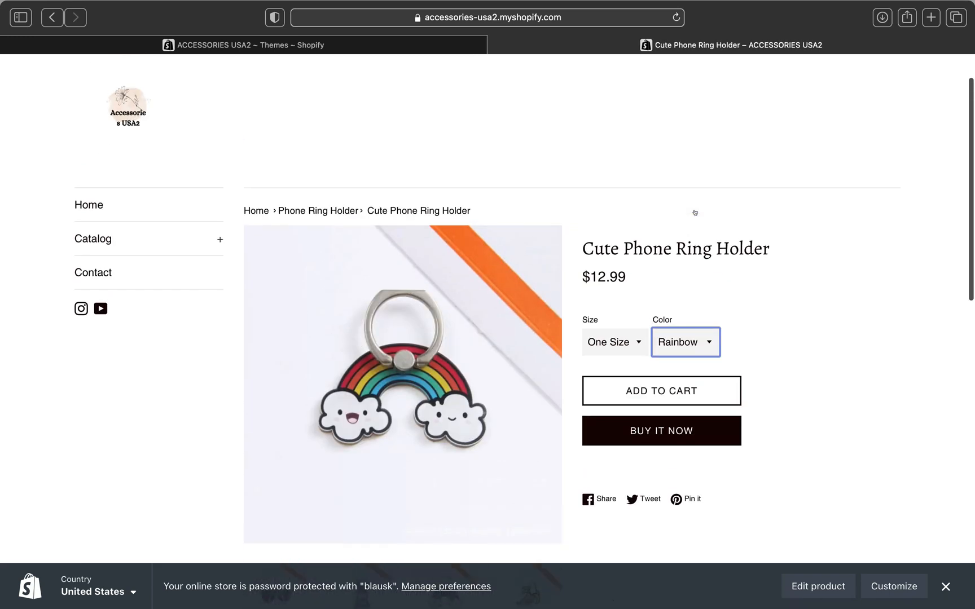
Return to the storefront home page, review it, then go back to the Themes admin
left_click(120, 258)
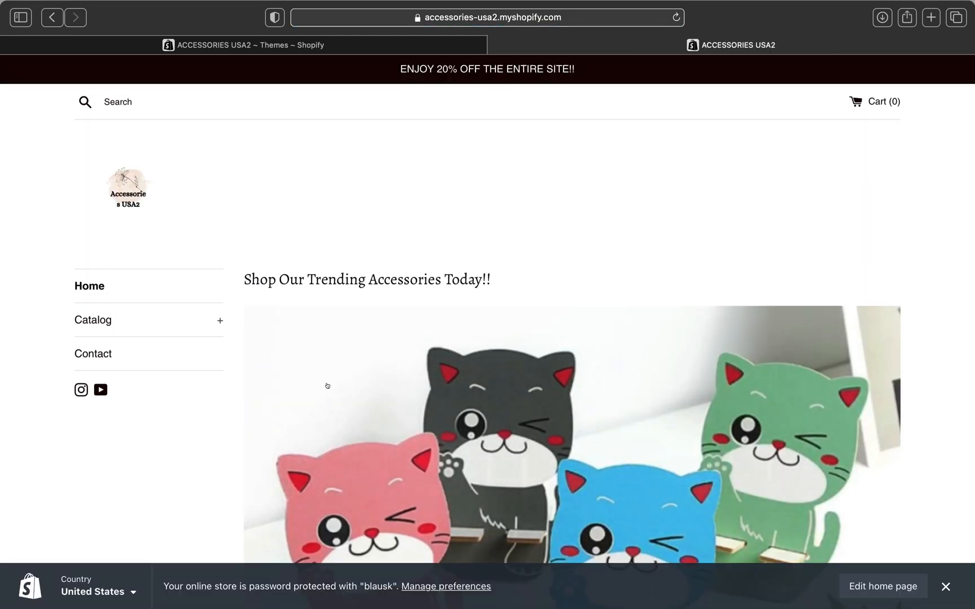
scroll(327, 386, "down", 20)
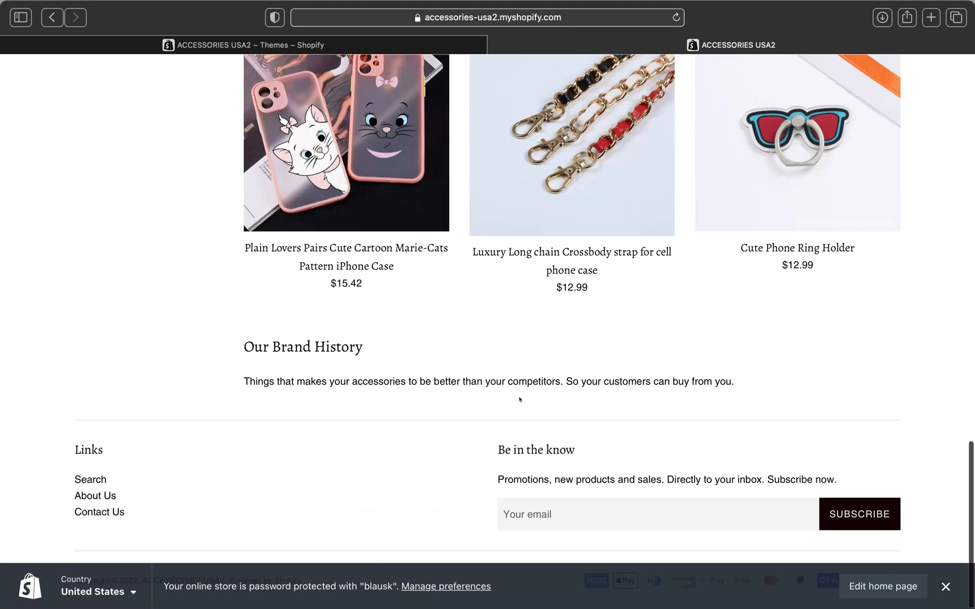
scroll(608, 283, "up", 20)
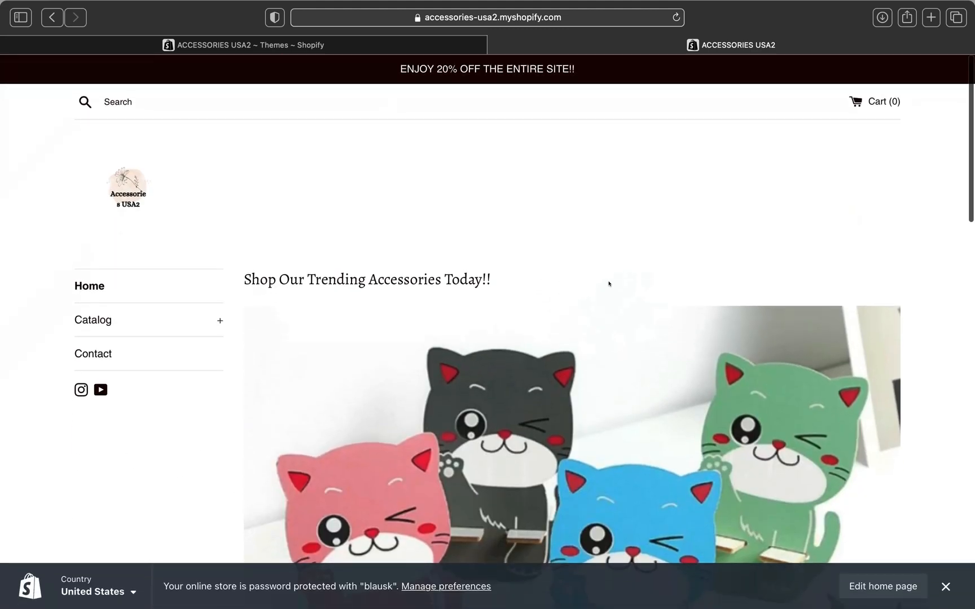
left_click(229, 46)
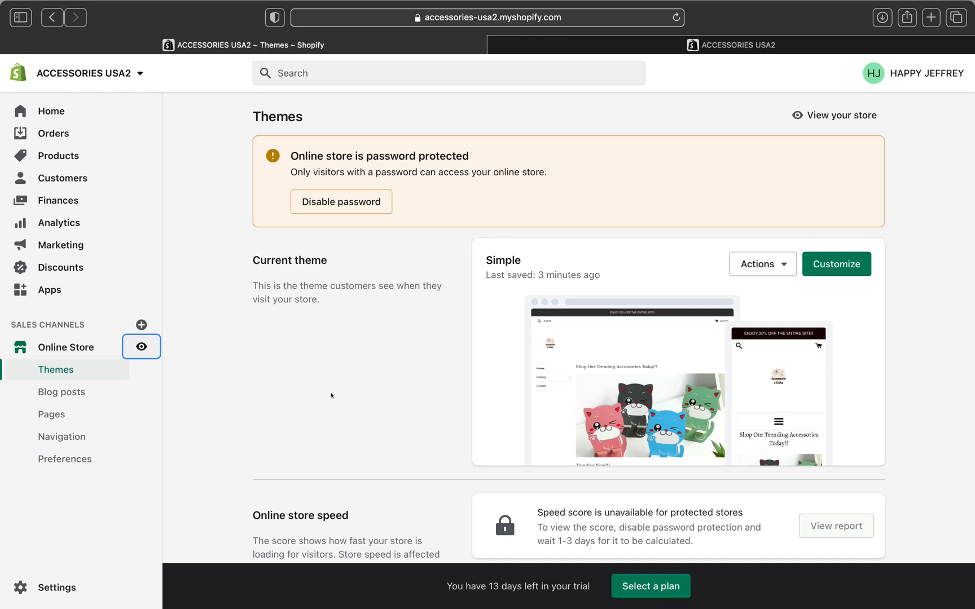